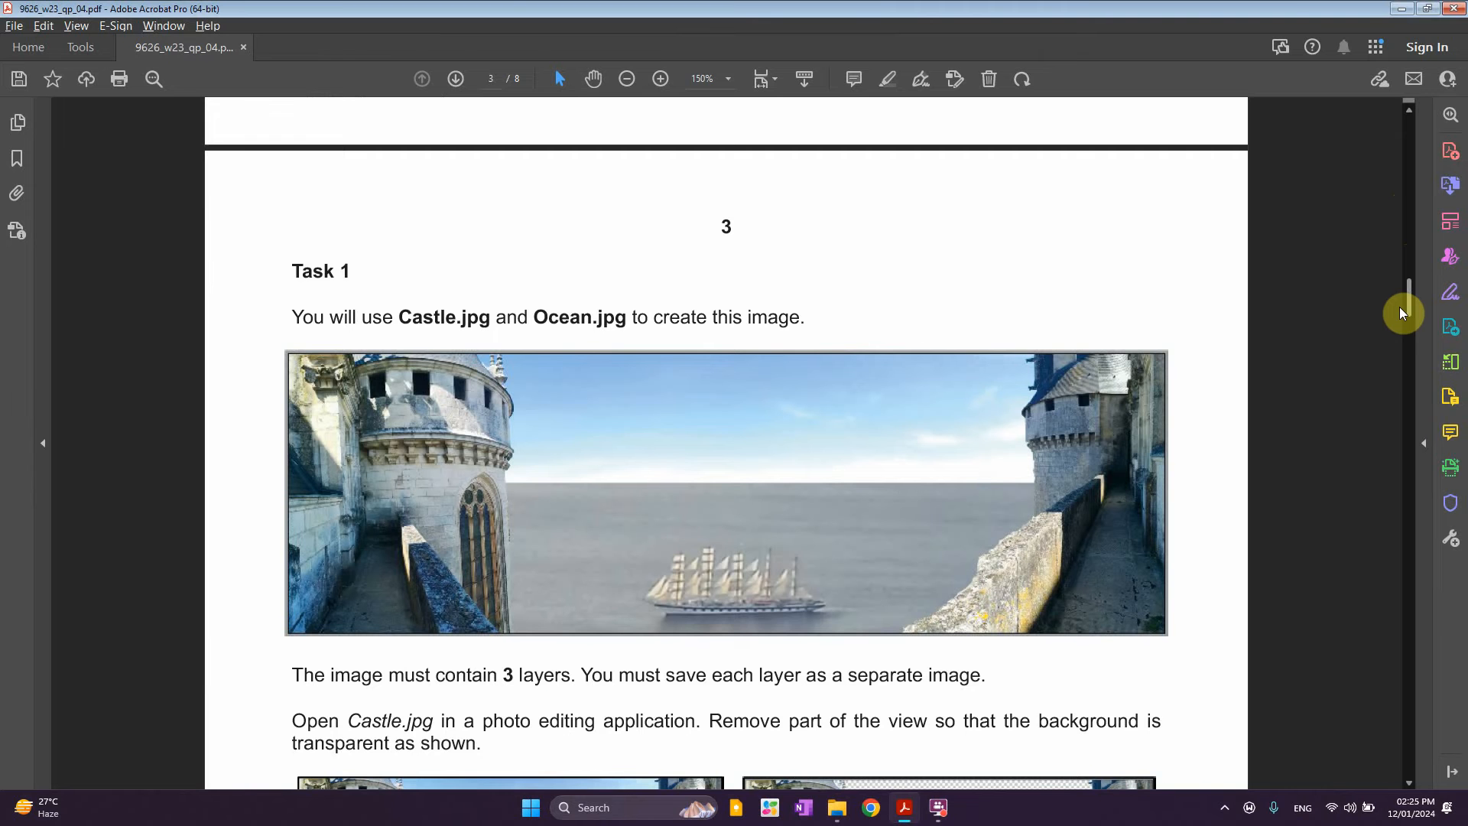
Scroll to the Task 2 page, fit it to the window width, and highlight the F2uF.ods file name
{"action": "left_click_drag", "start_coordinate": [1404, 312], "coordinate": [1411, 474]}
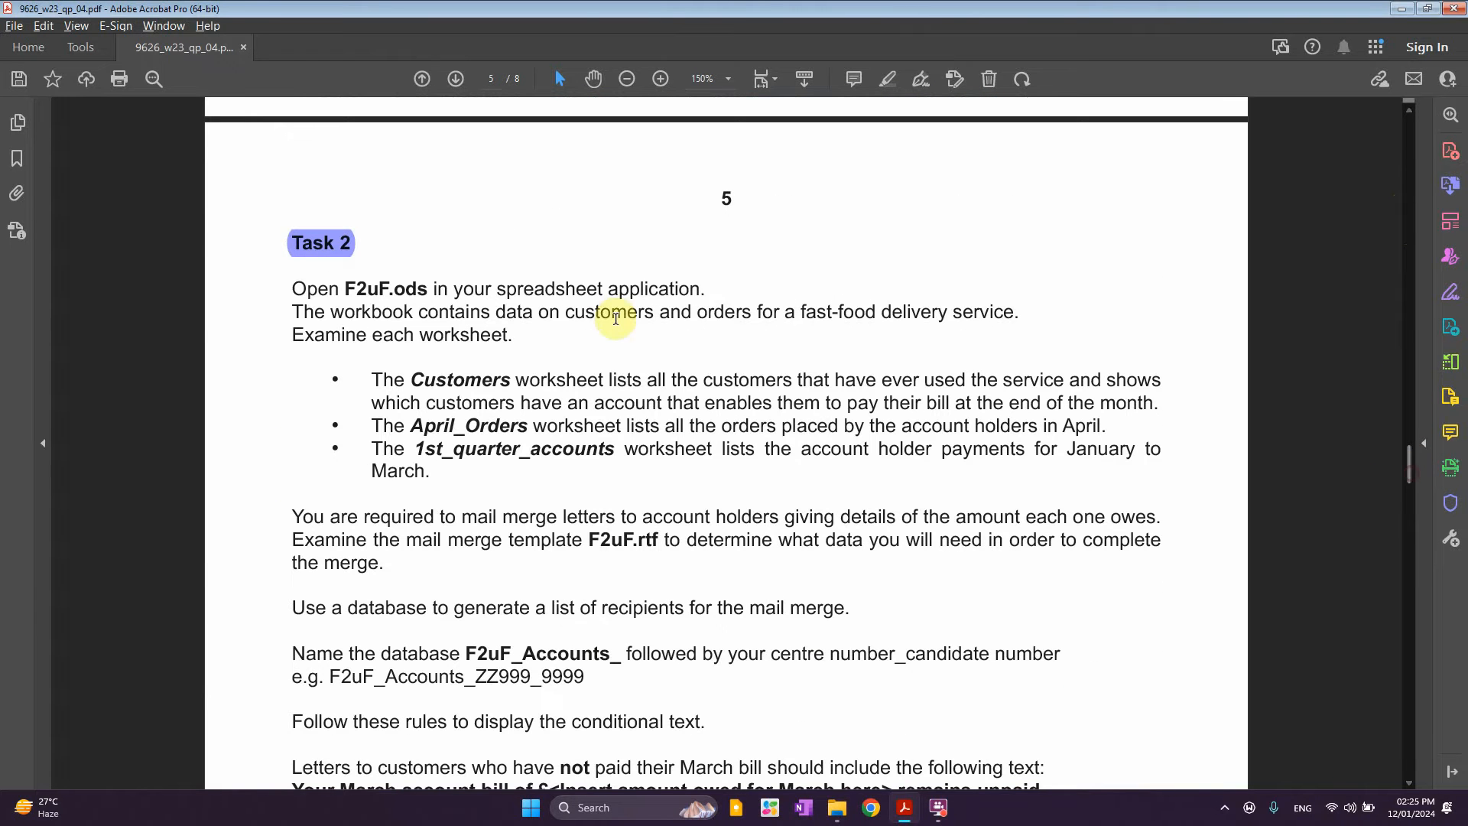
{"action": "key", "text": "ctrl+2"}
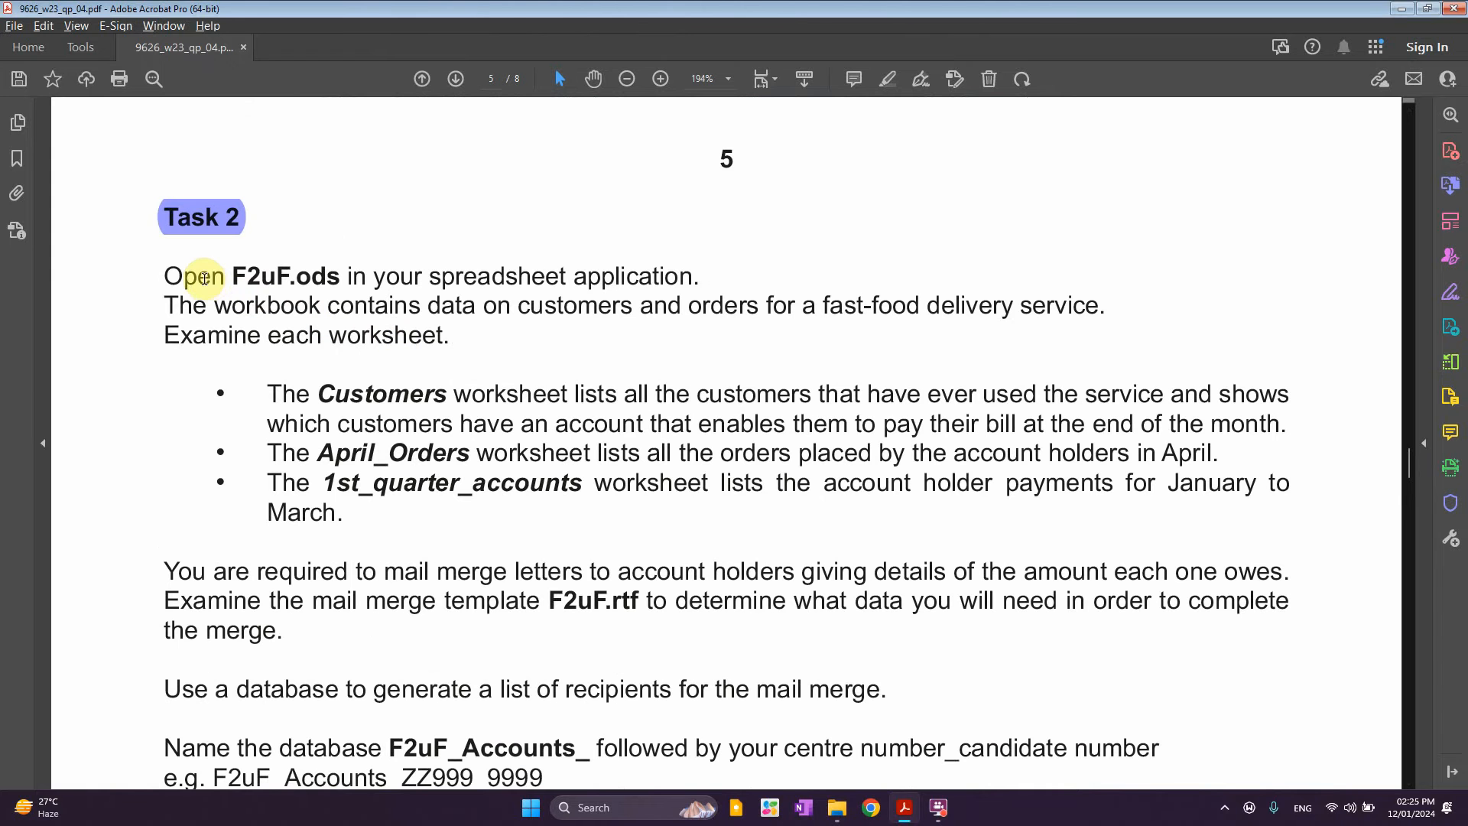
{"action": "left_click_drag", "start_coordinate": [239, 275], "coordinate": [318, 278]}
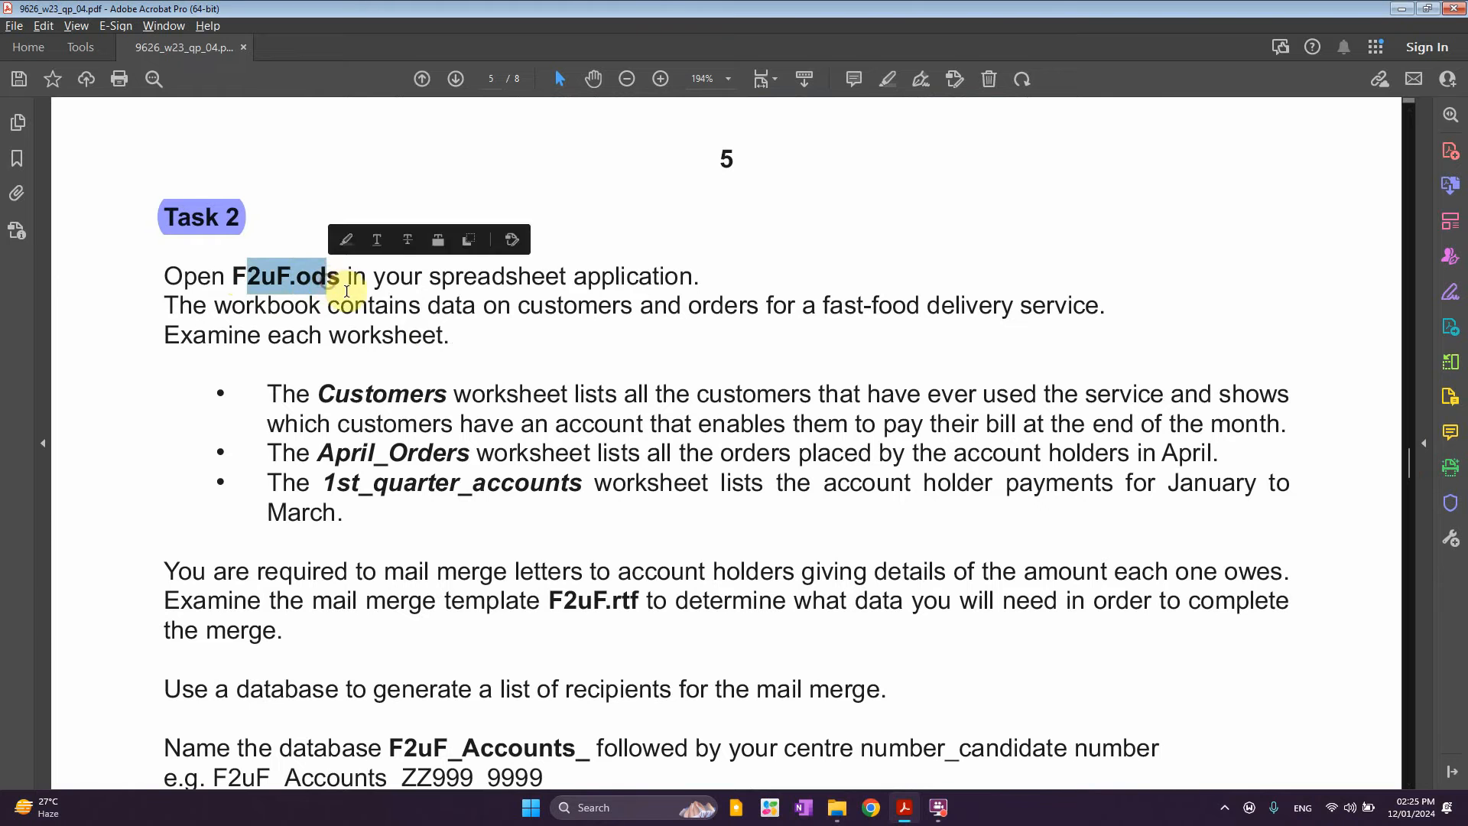
{"action": "left_click", "coordinate": [342, 277]}
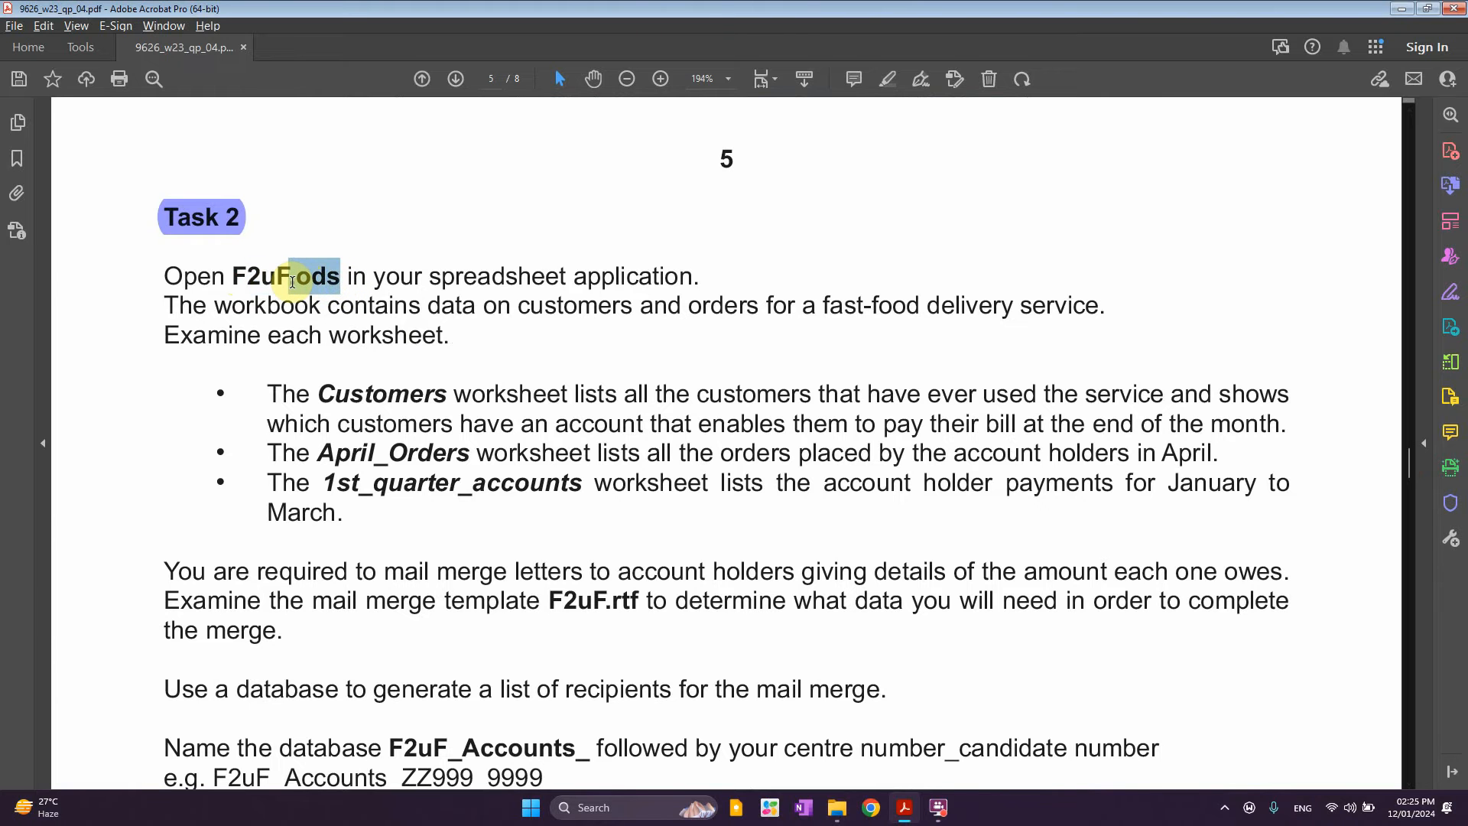
{"action": "left_click_drag", "start_coordinate": [291, 282], "coordinate": [293, 285]}
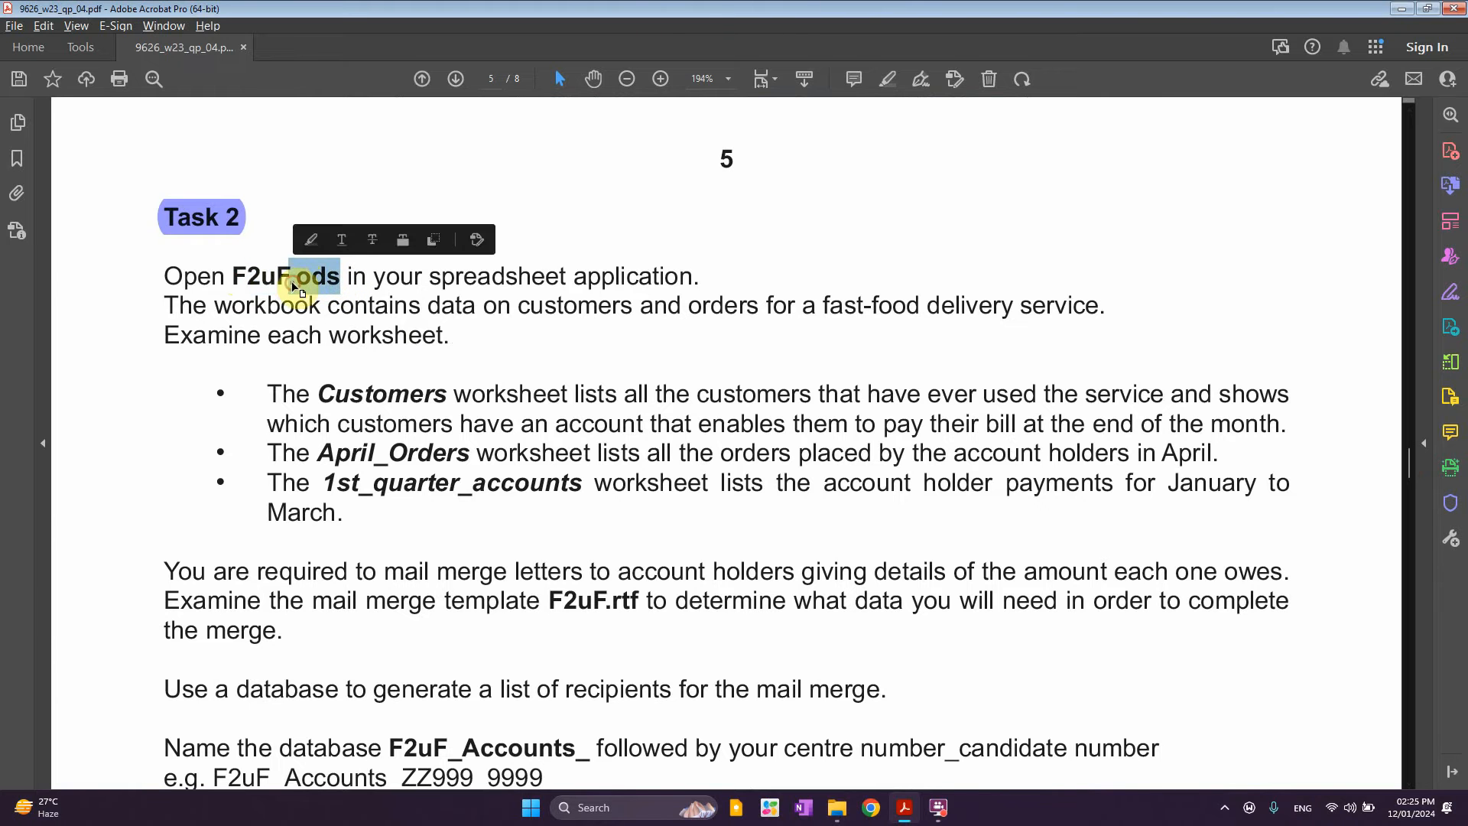
{"action": "left_click", "coordinate": [398, 276]}
Highlight 'spreadsheet application' and open F2uF.ods from the exam files folder in Excel
{"action": "left_click_drag", "start_coordinate": [428, 278], "coordinate": [693, 278]}
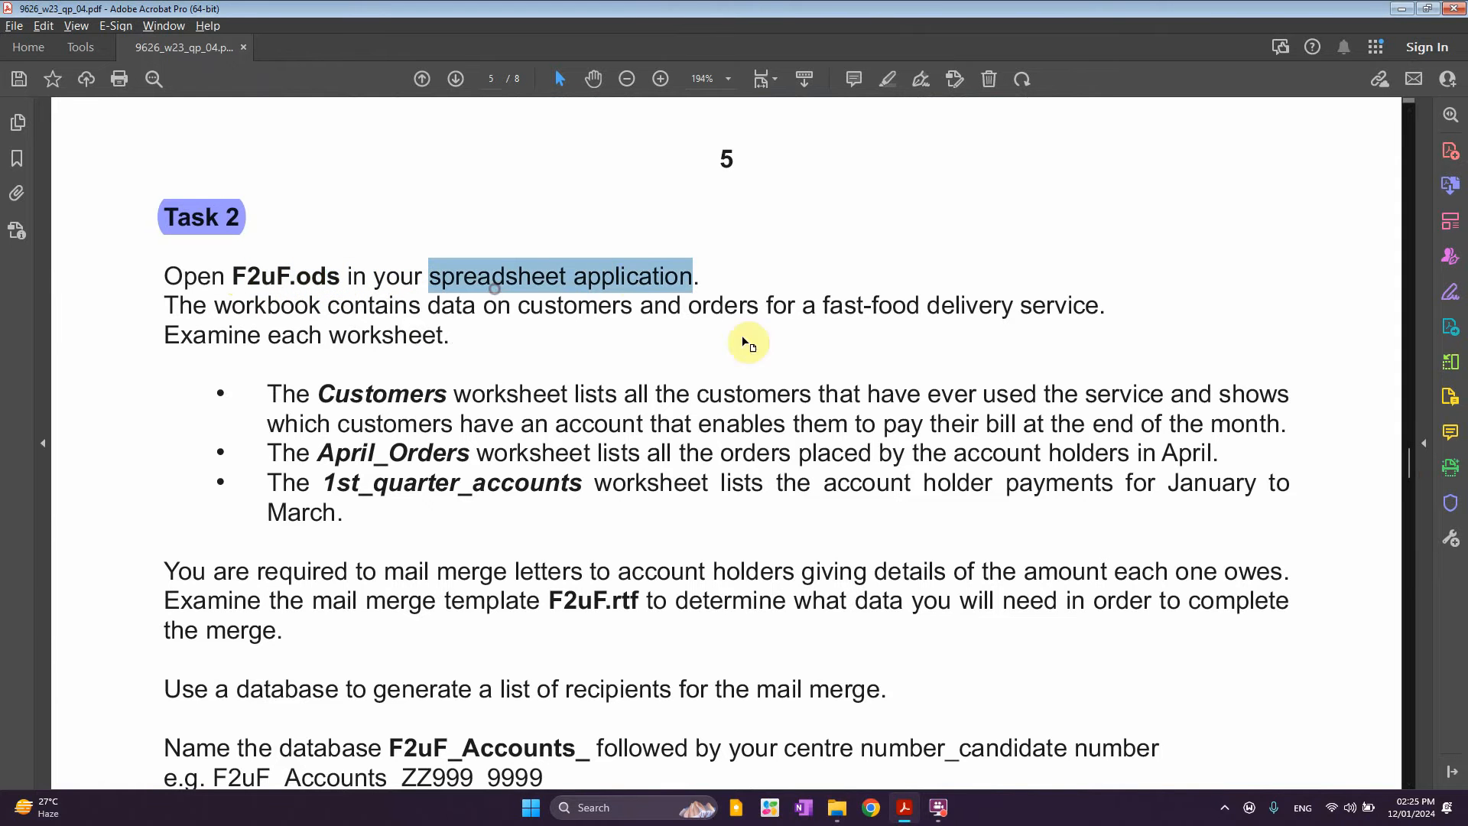
{"action": "left_click", "coordinate": [837, 808]}
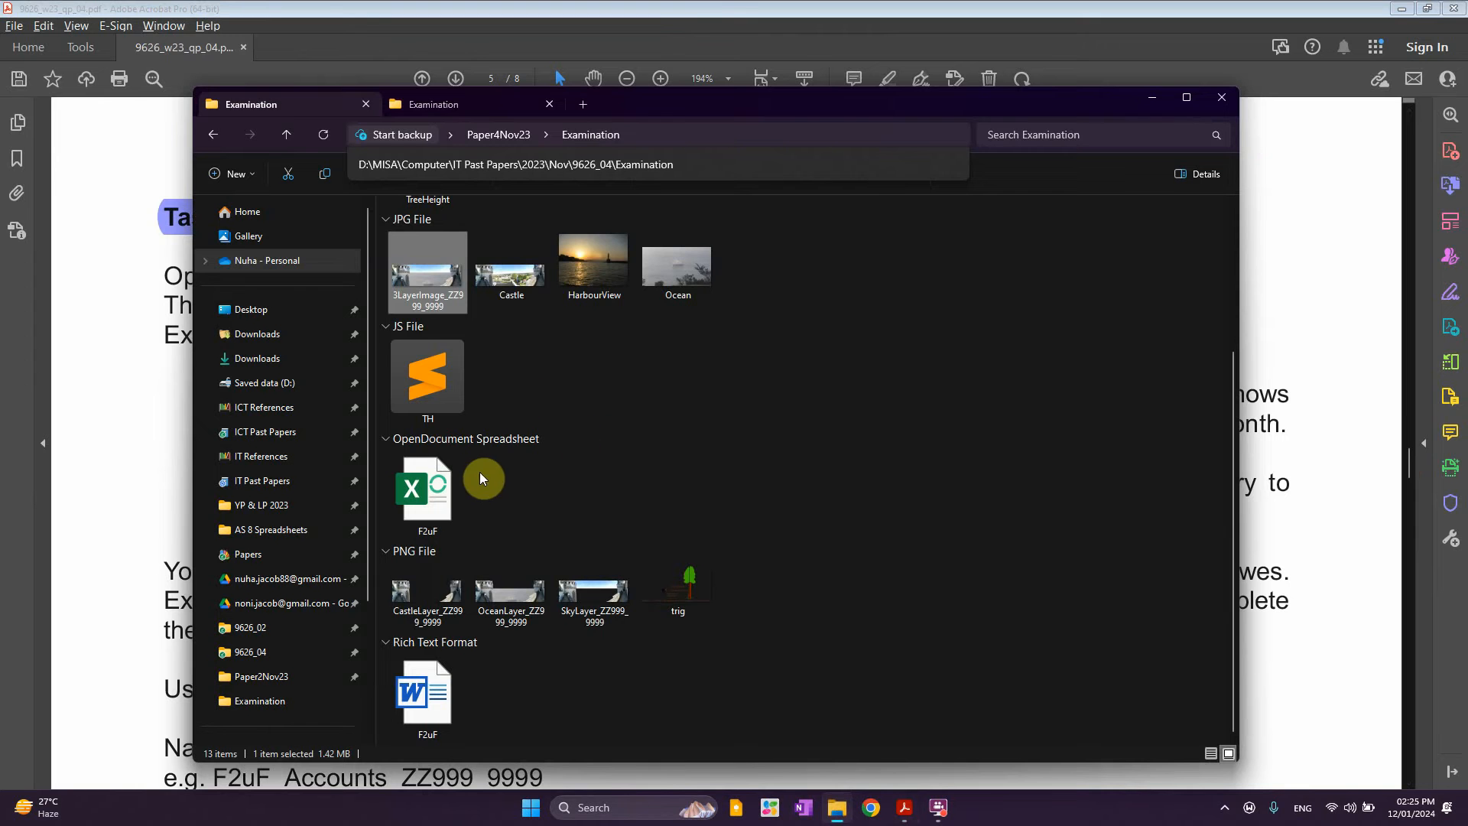
{"action": "double_click", "coordinate": [439, 497]}
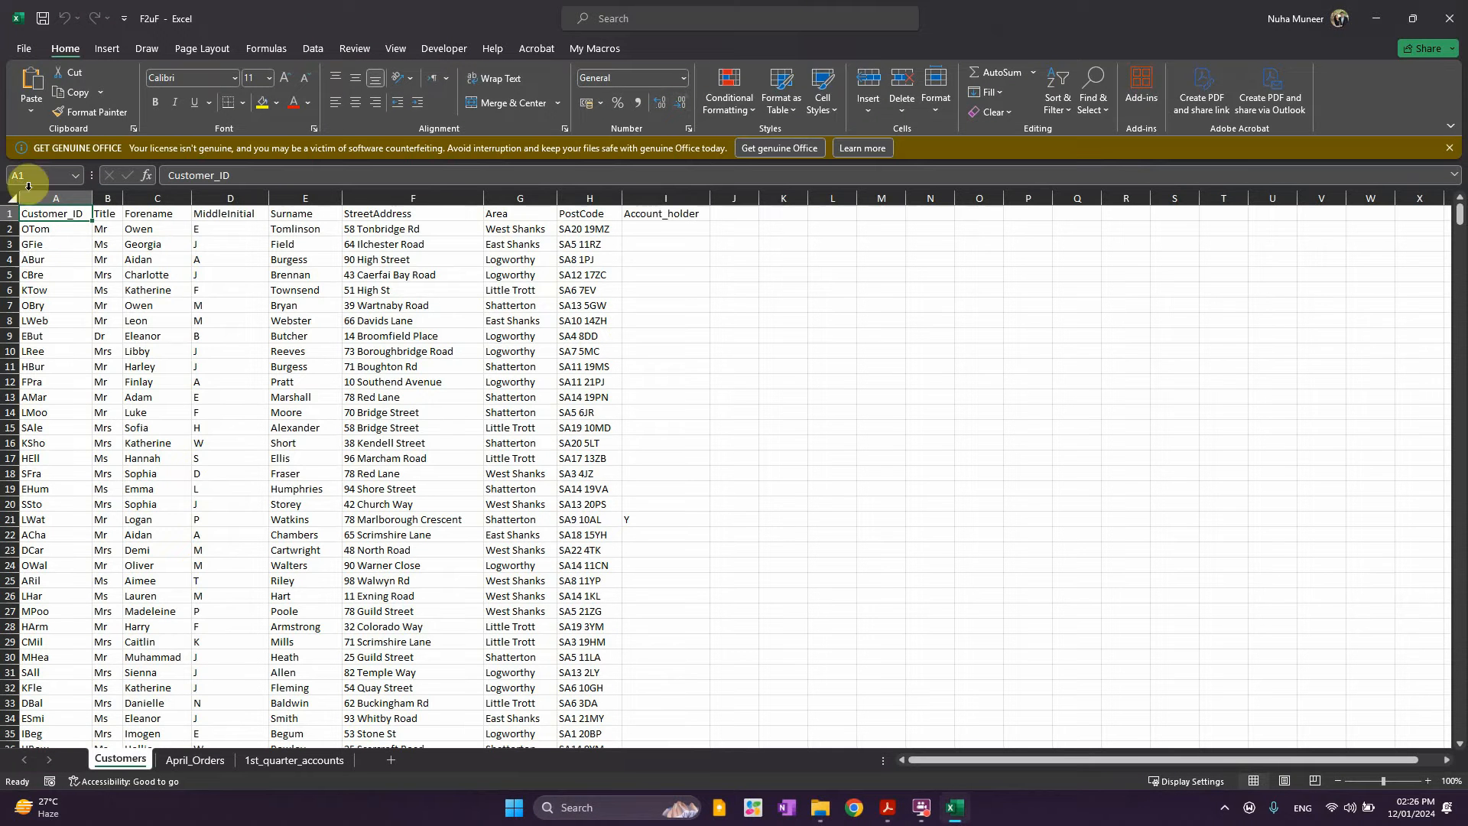
{"action": "left_click", "coordinate": [196, 759]}
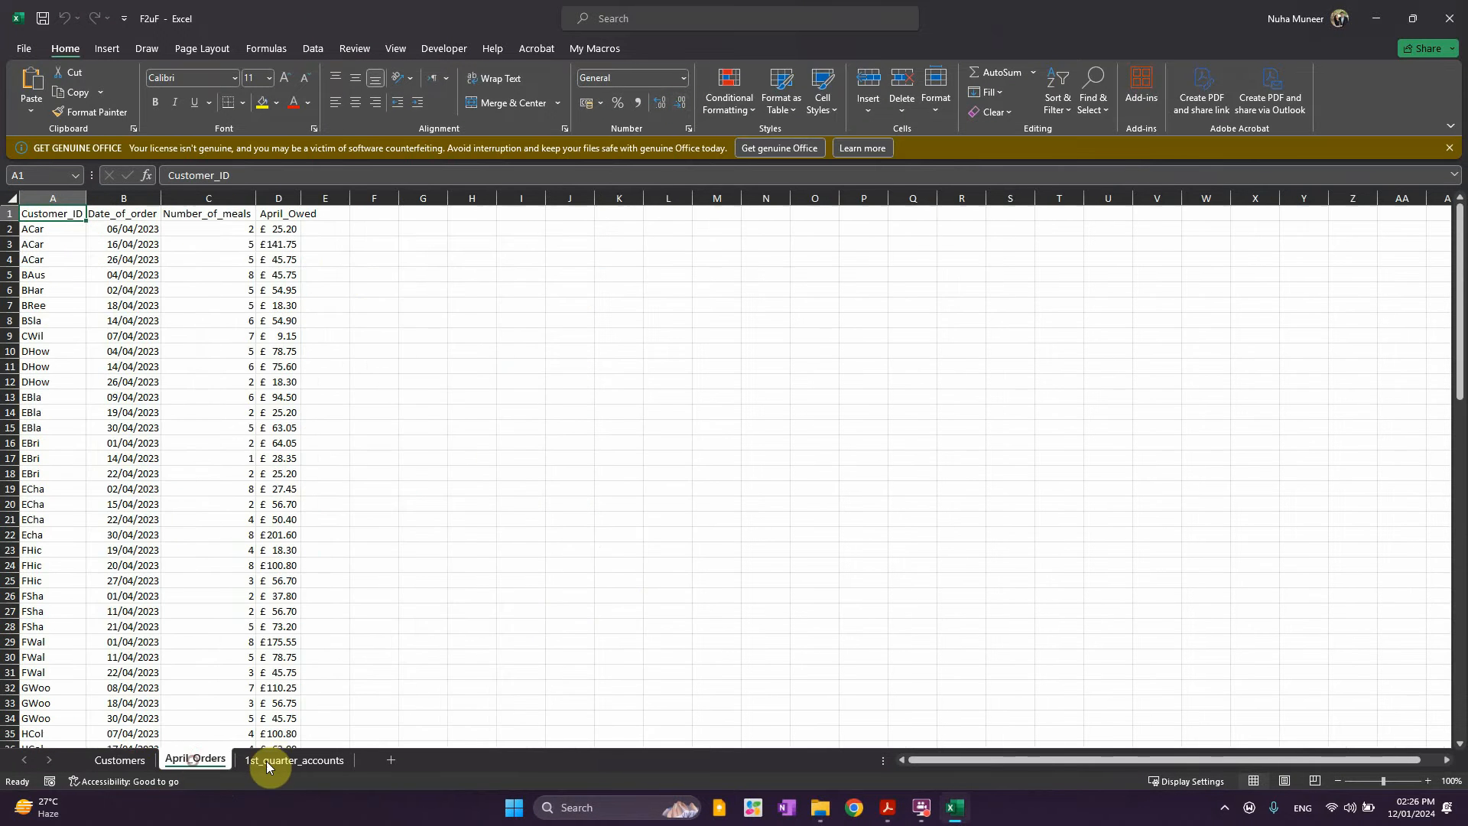
{"action": "left_click", "coordinate": [291, 759]}
{"action": "left_click", "coordinate": [167, 760]}
{"action": "left_click", "coordinate": [123, 760]}
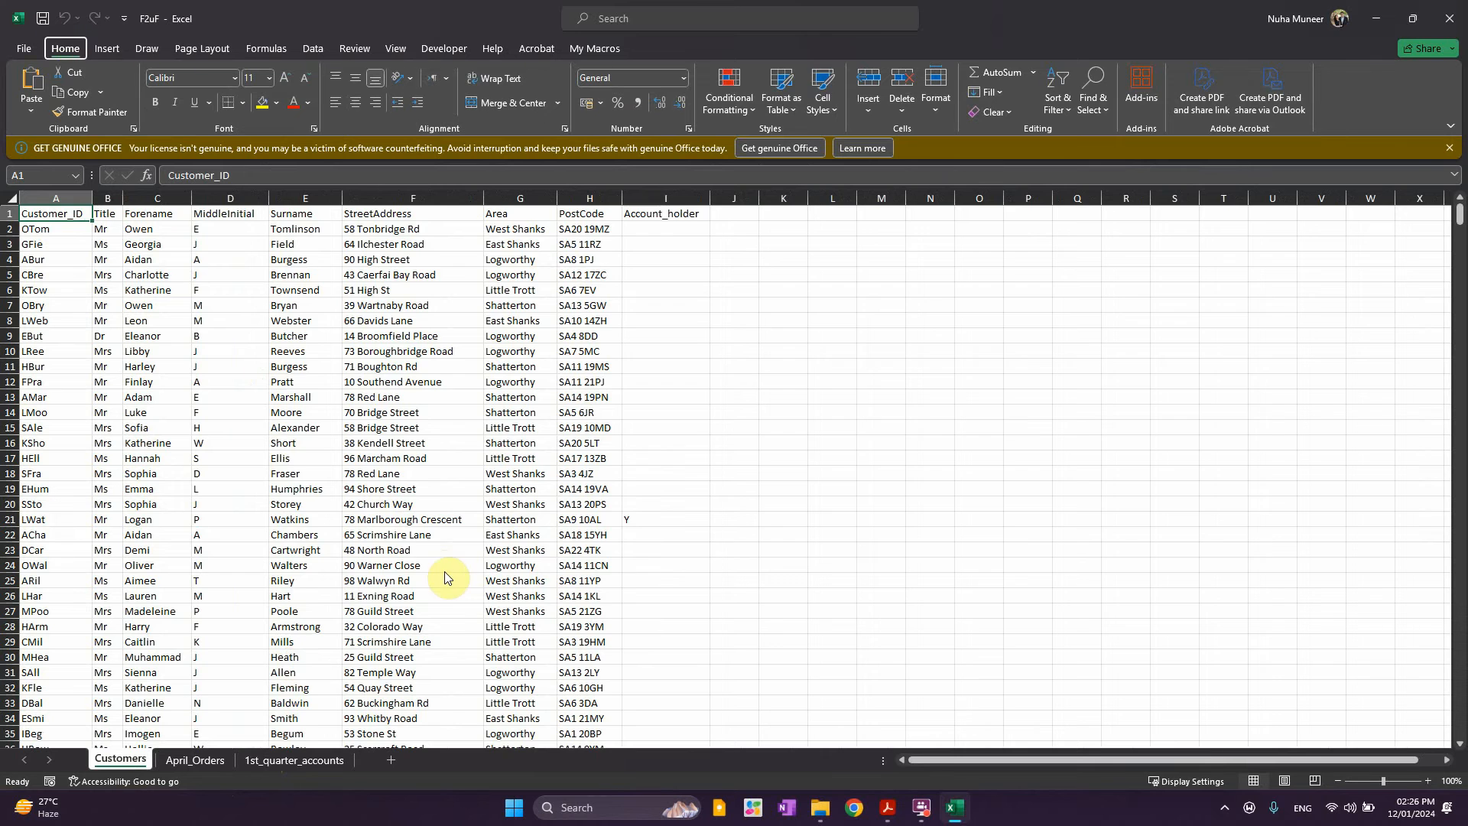
{"action": "key", "text": "alt+Tab"}
{"action": "left_click", "coordinate": [68, 257]}
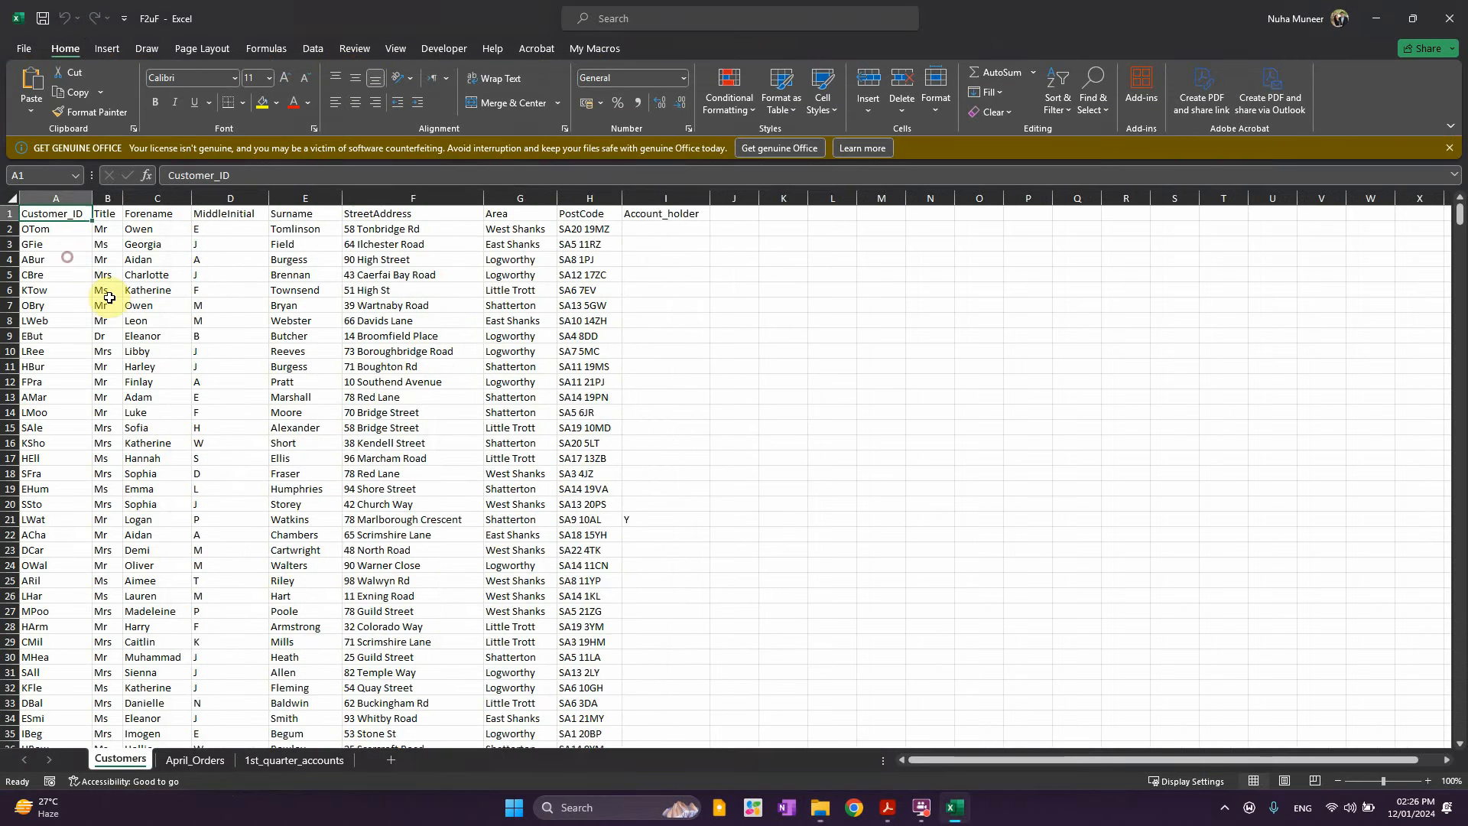
{"action": "scroll", "coordinate": [136, 315], "scroll_direction": "up", "scroll_amount": 1, "text": "ctrl"}
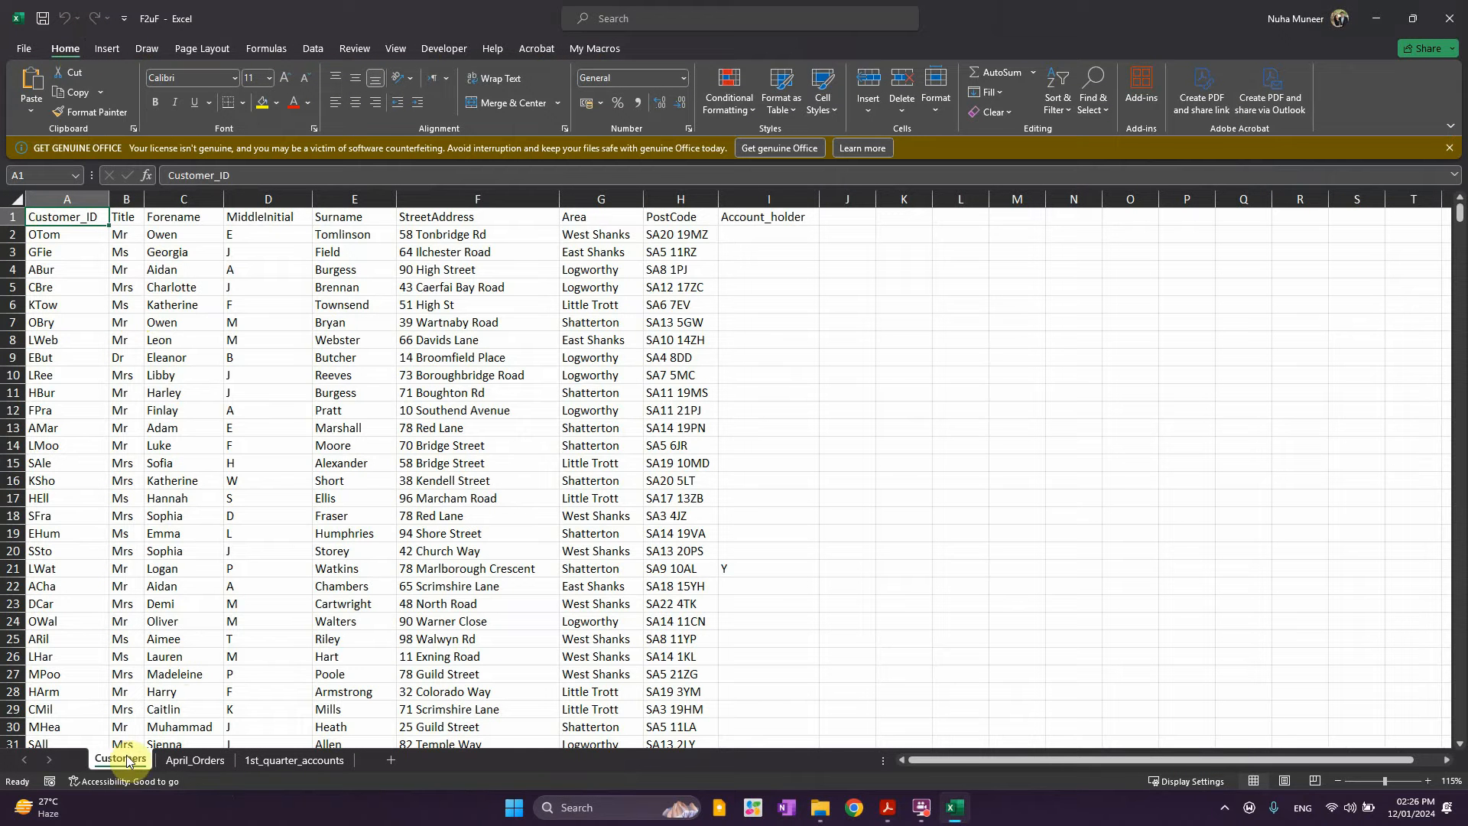
{"action": "key", "text": "ctrl+shift+Down"}
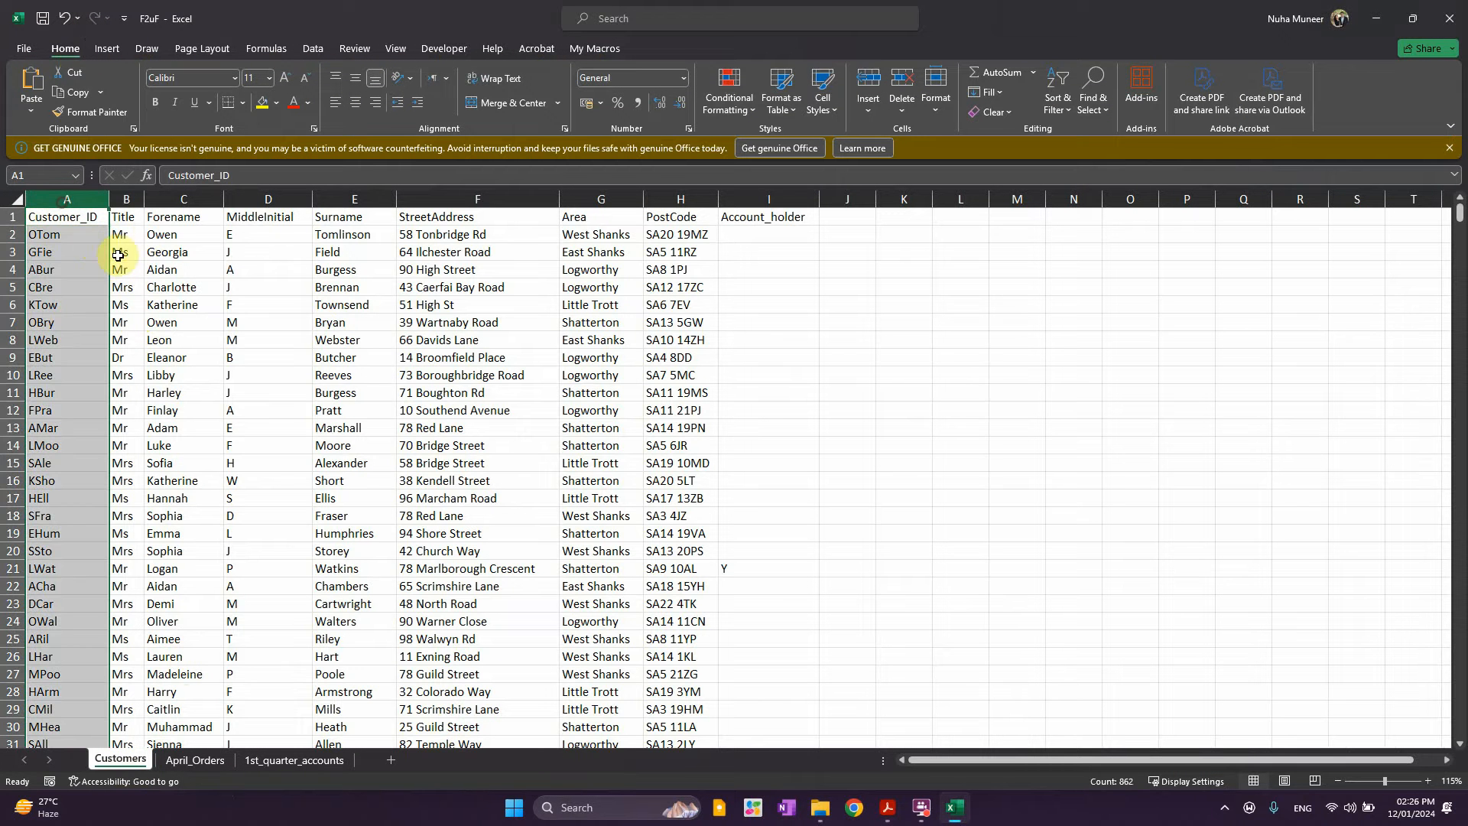
{"action": "left_click", "coordinate": [128, 201]}
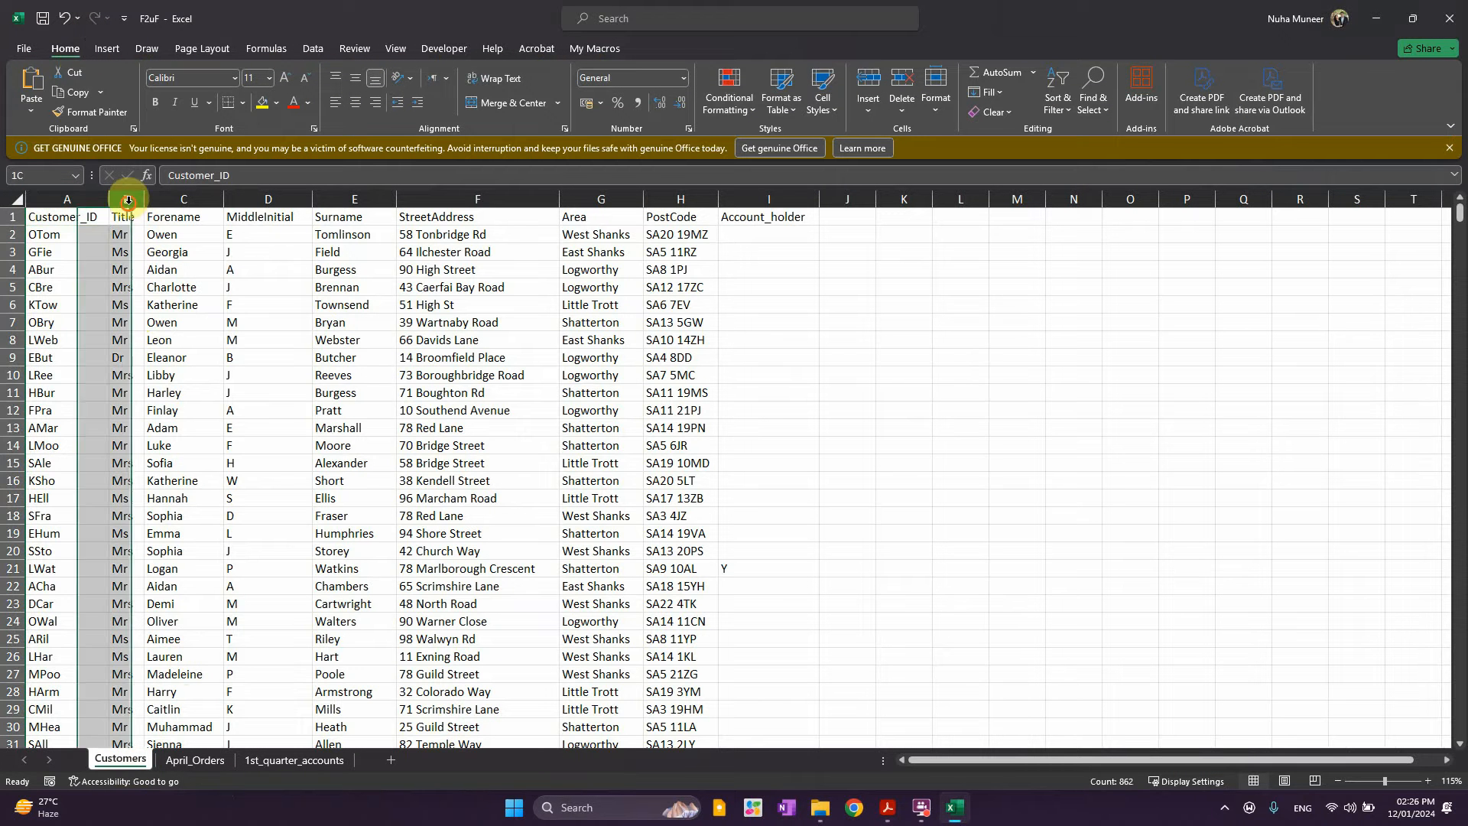
{"action": "left_click", "coordinate": [168, 200]}
{"action": "left_click", "coordinate": [263, 201]}
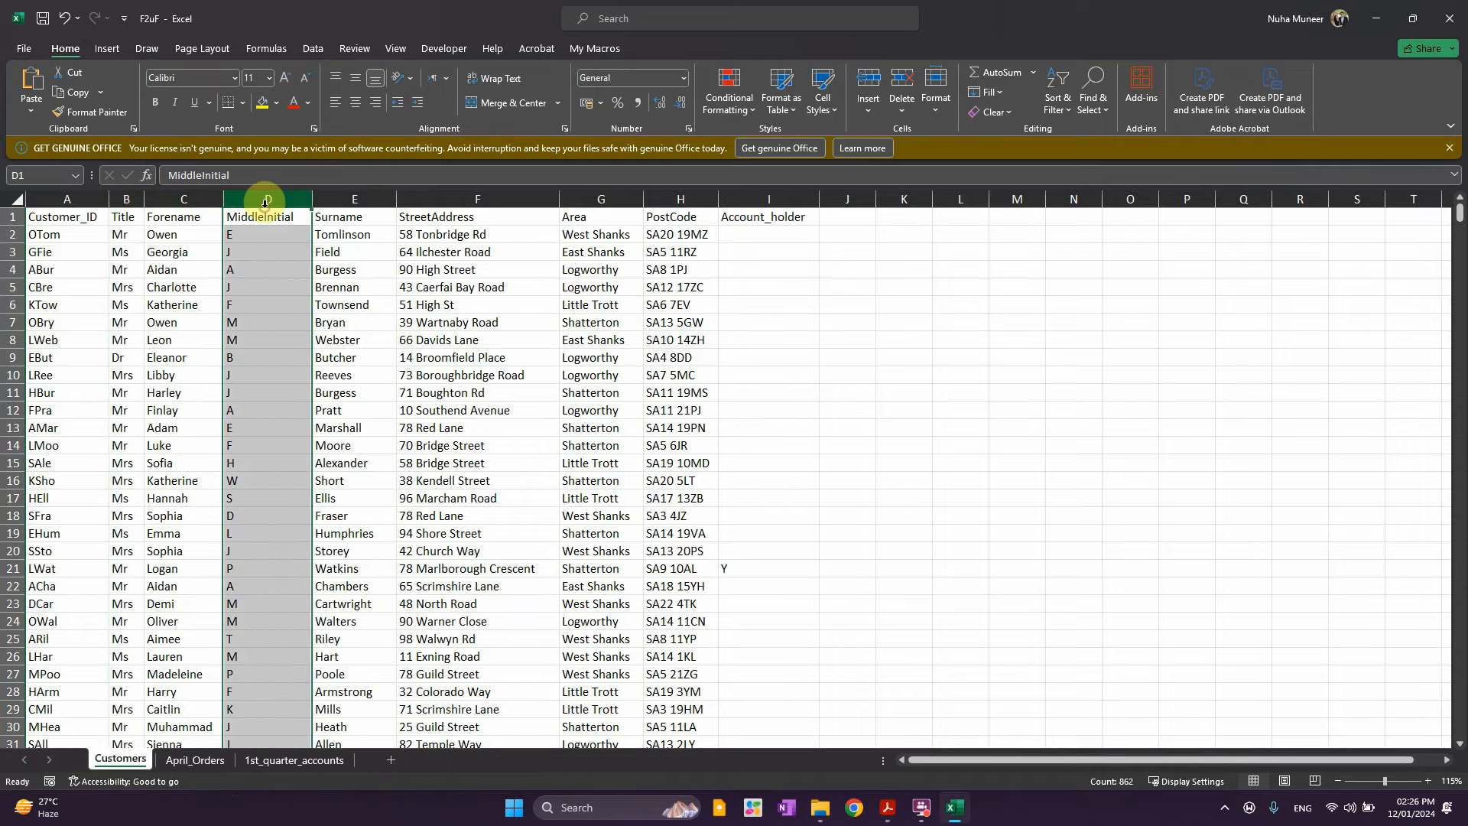
{"action": "left_click", "coordinate": [350, 198]}
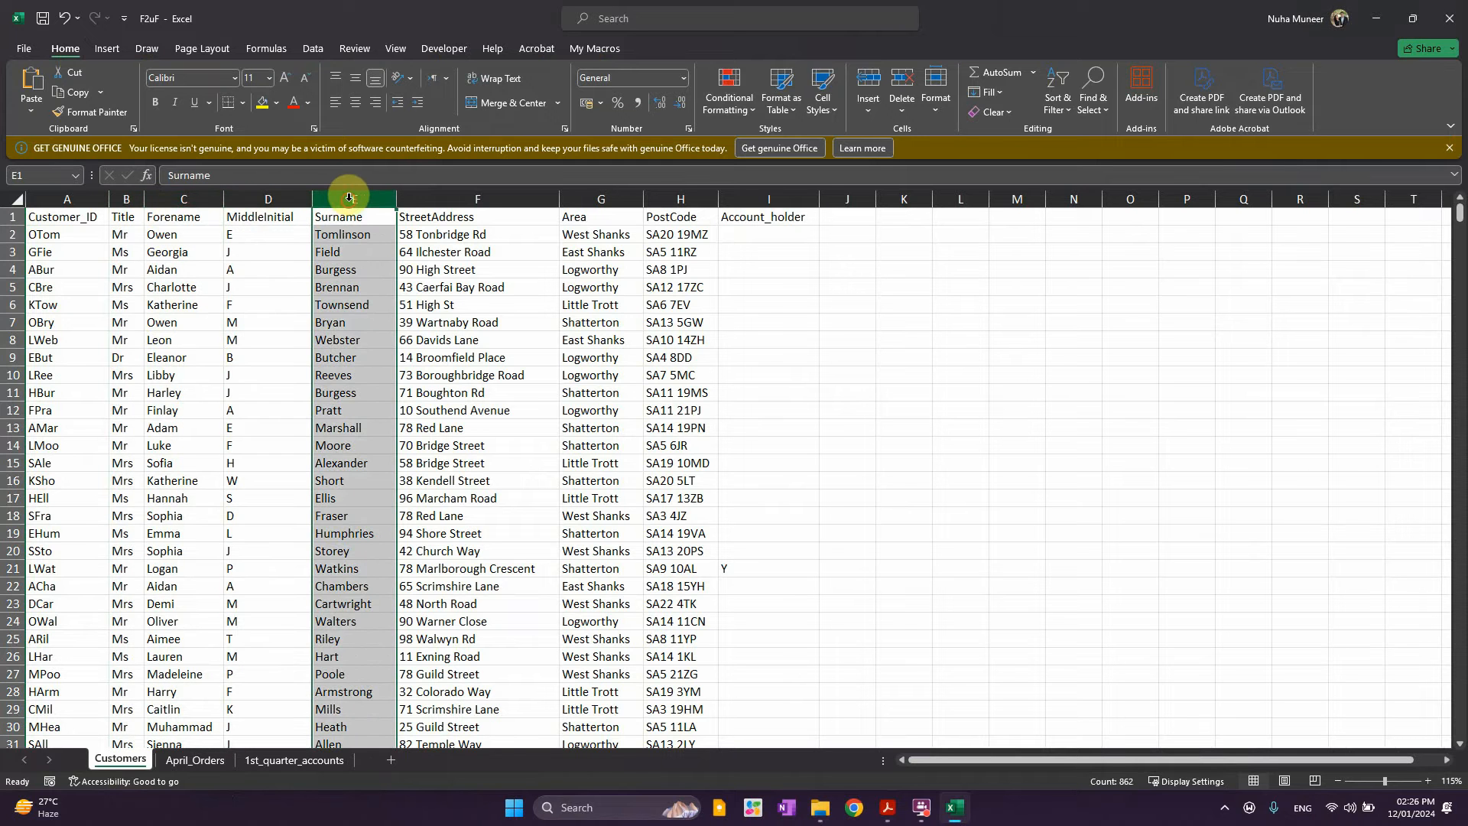
{"action": "left_click", "coordinate": [425, 199]}
{"action": "left_click", "coordinate": [601, 223]}
{"action": "left_click", "coordinate": [677, 217]}
{"action": "left_click", "coordinate": [770, 223]}
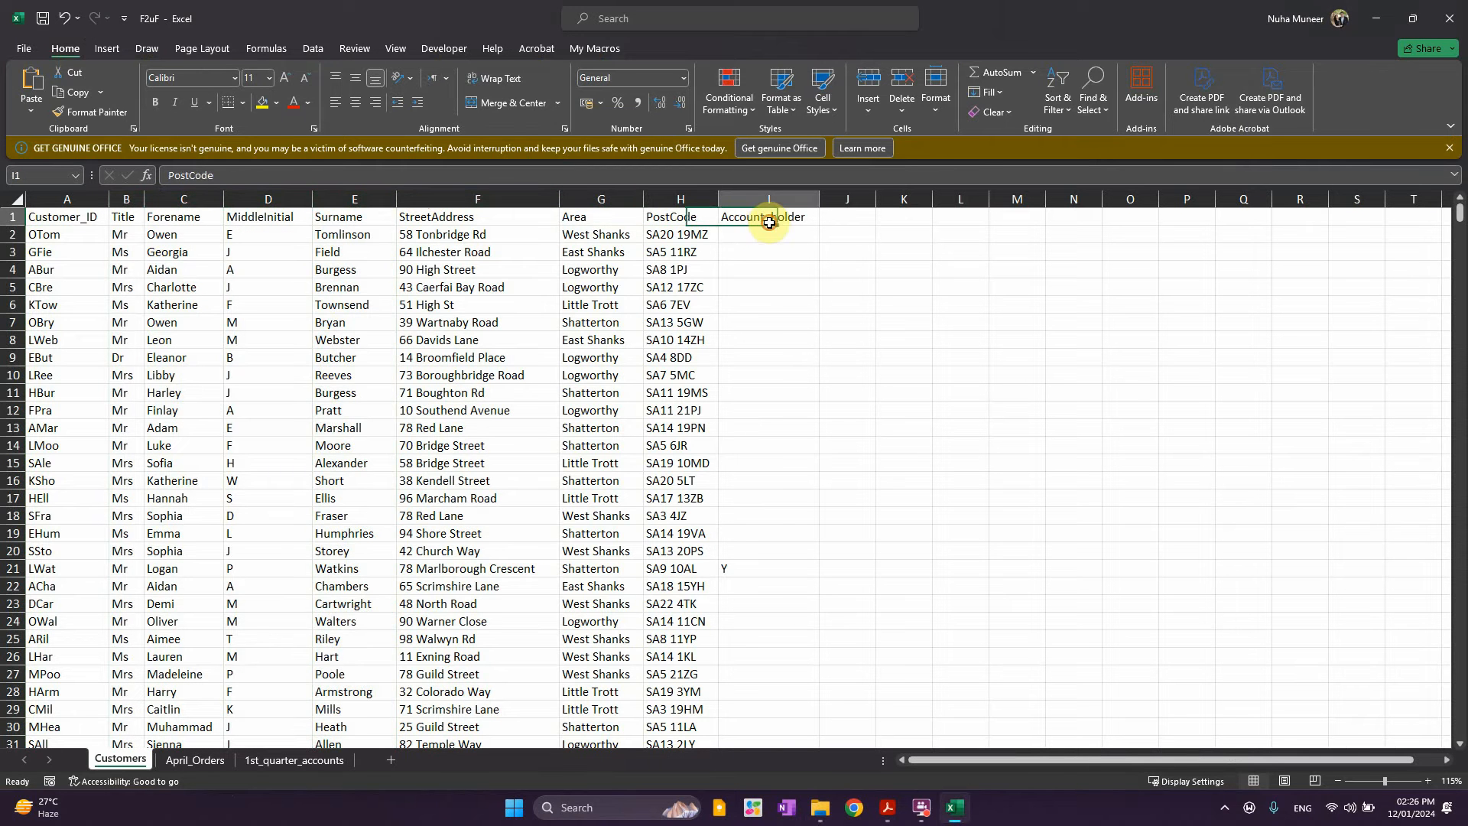
{"action": "left_click", "coordinate": [727, 570]}
{"action": "scroll", "coordinate": [712, 605], "scroll_direction": "down", "scroll_amount": 8}
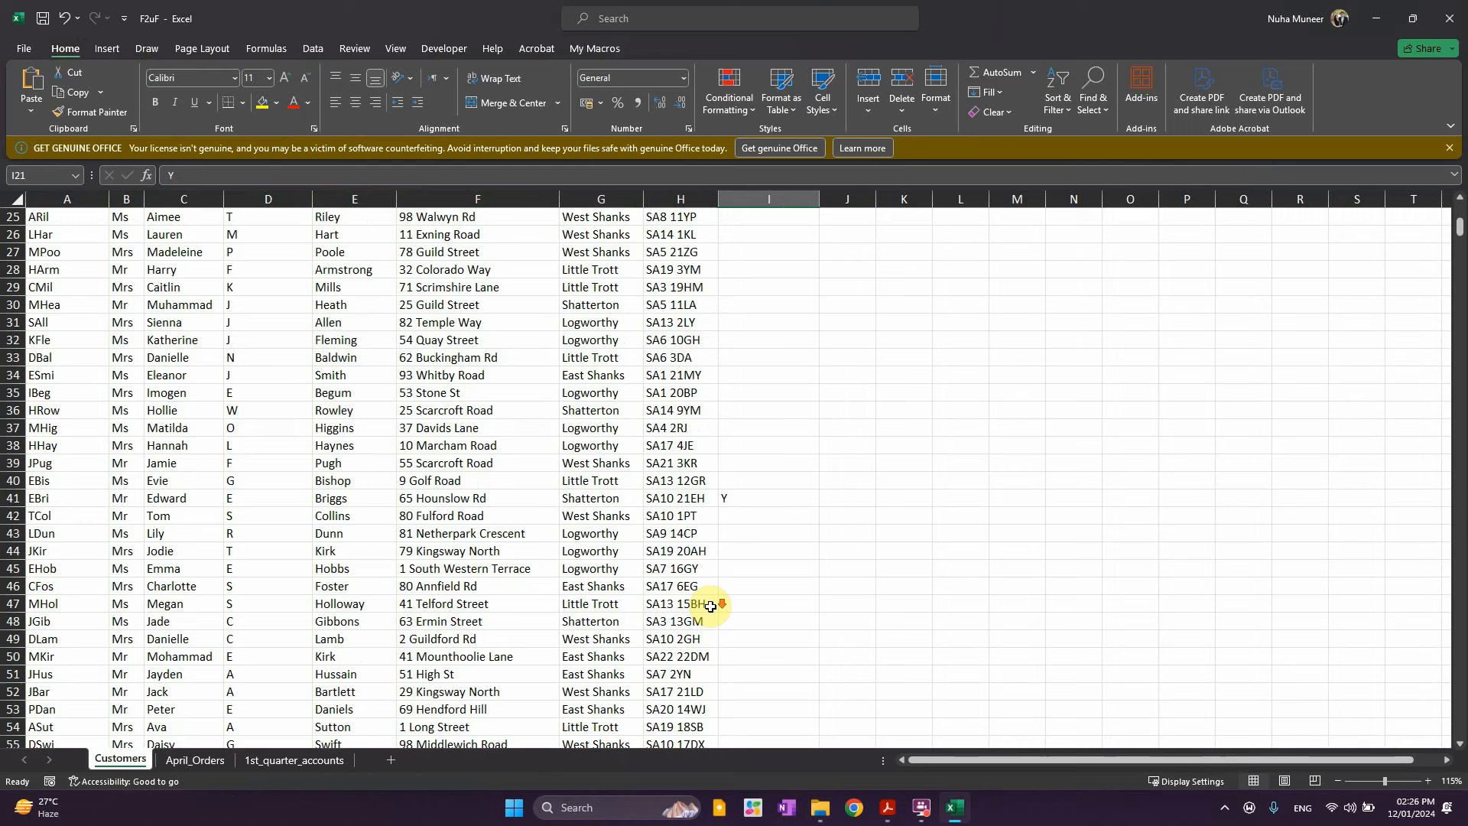
{"action": "left_click", "coordinate": [725, 501]}
{"action": "scroll", "coordinate": [703, 563], "scroll_direction": "down", "scroll_amount": 7}
{"action": "left_click", "coordinate": [734, 481]}
{"action": "scroll", "coordinate": [403, 501], "scroll_direction": "up", "scroll_amount": 15}
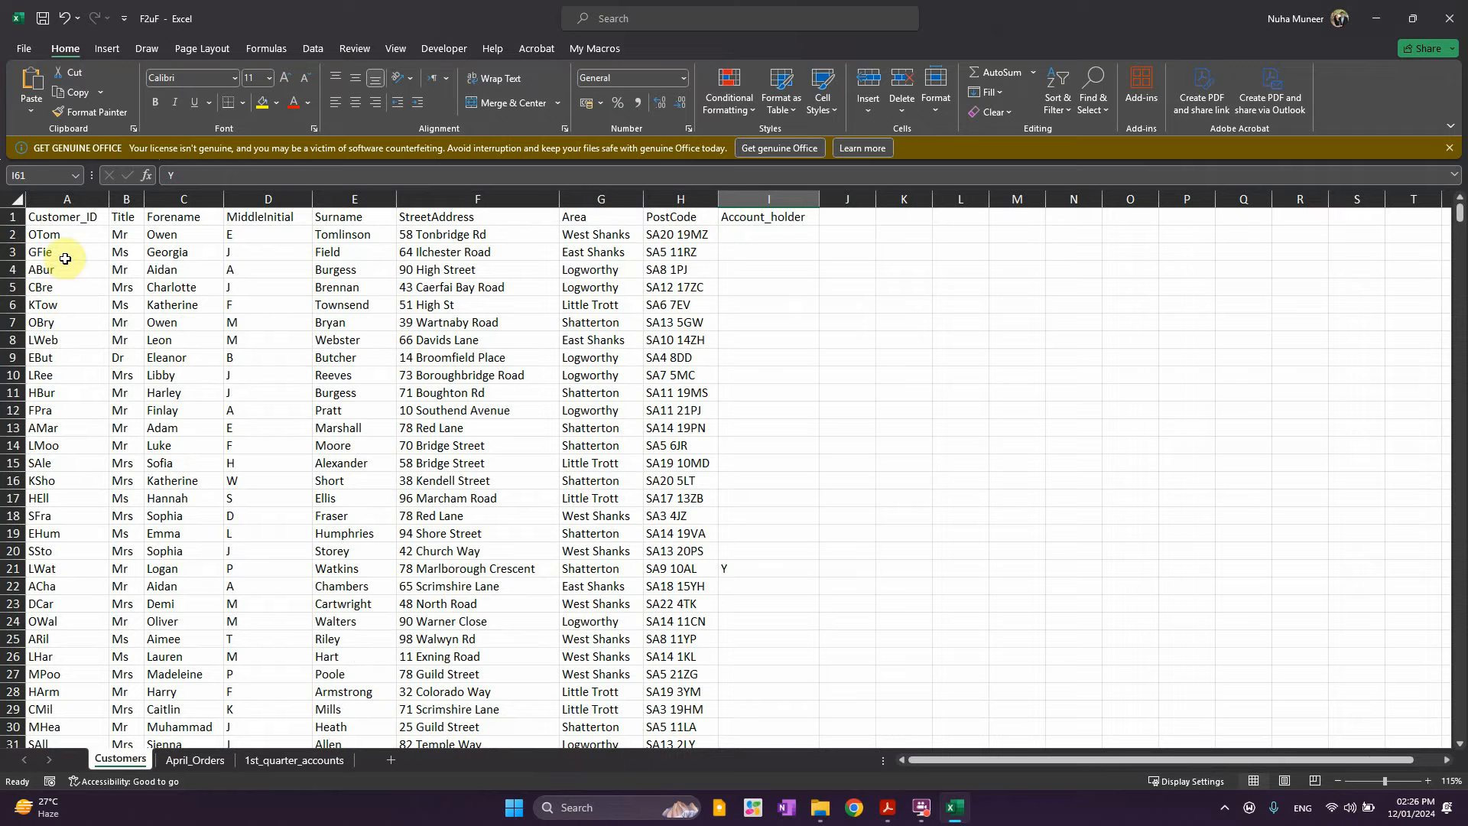
{"action": "left_click", "coordinate": [58, 240]}
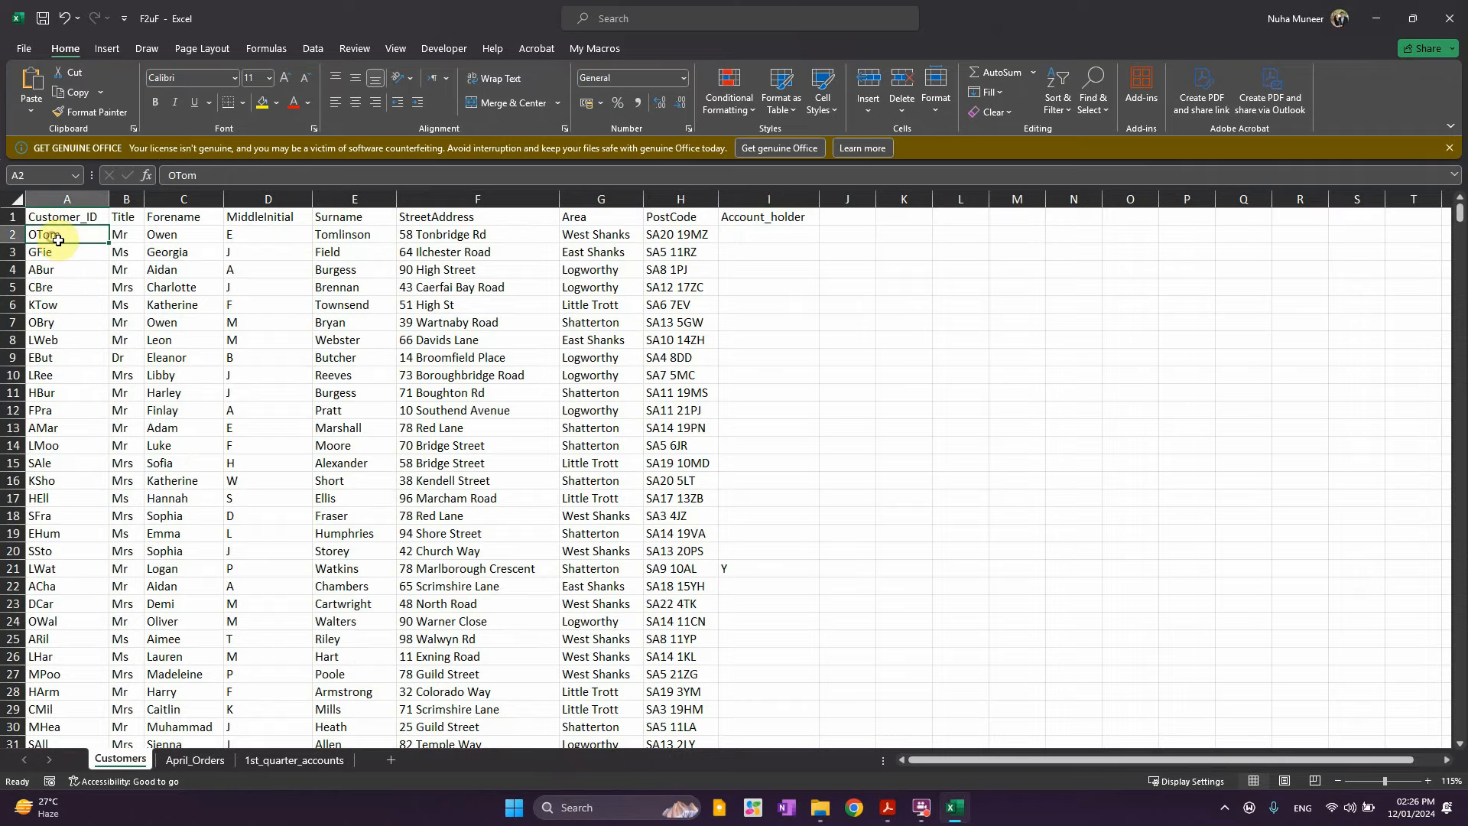
{"action": "left_click", "coordinate": [164, 235]}
{"action": "left_click", "coordinate": [350, 238]}
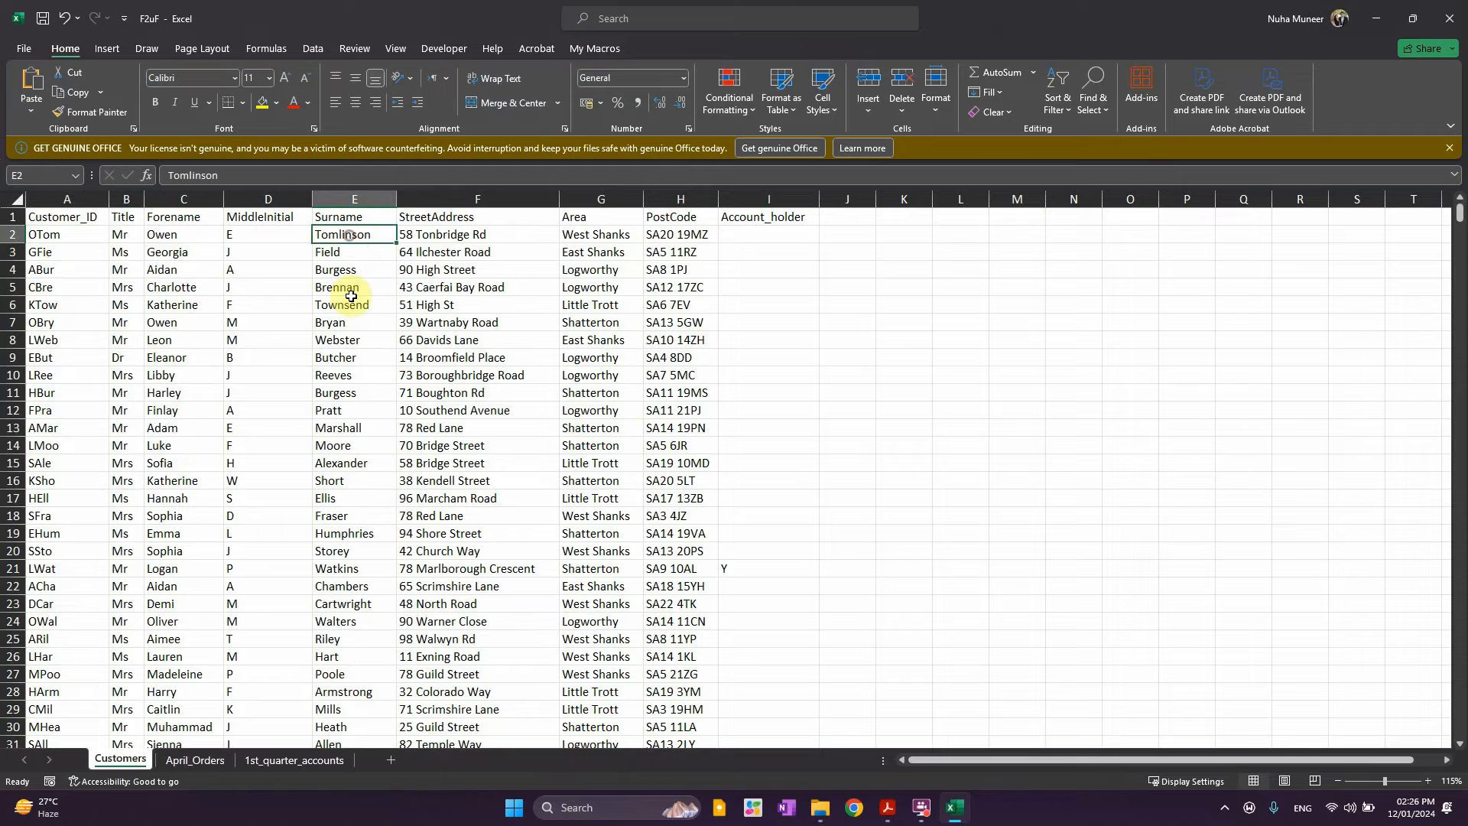
{"action": "left_click", "coordinate": [187, 233]}
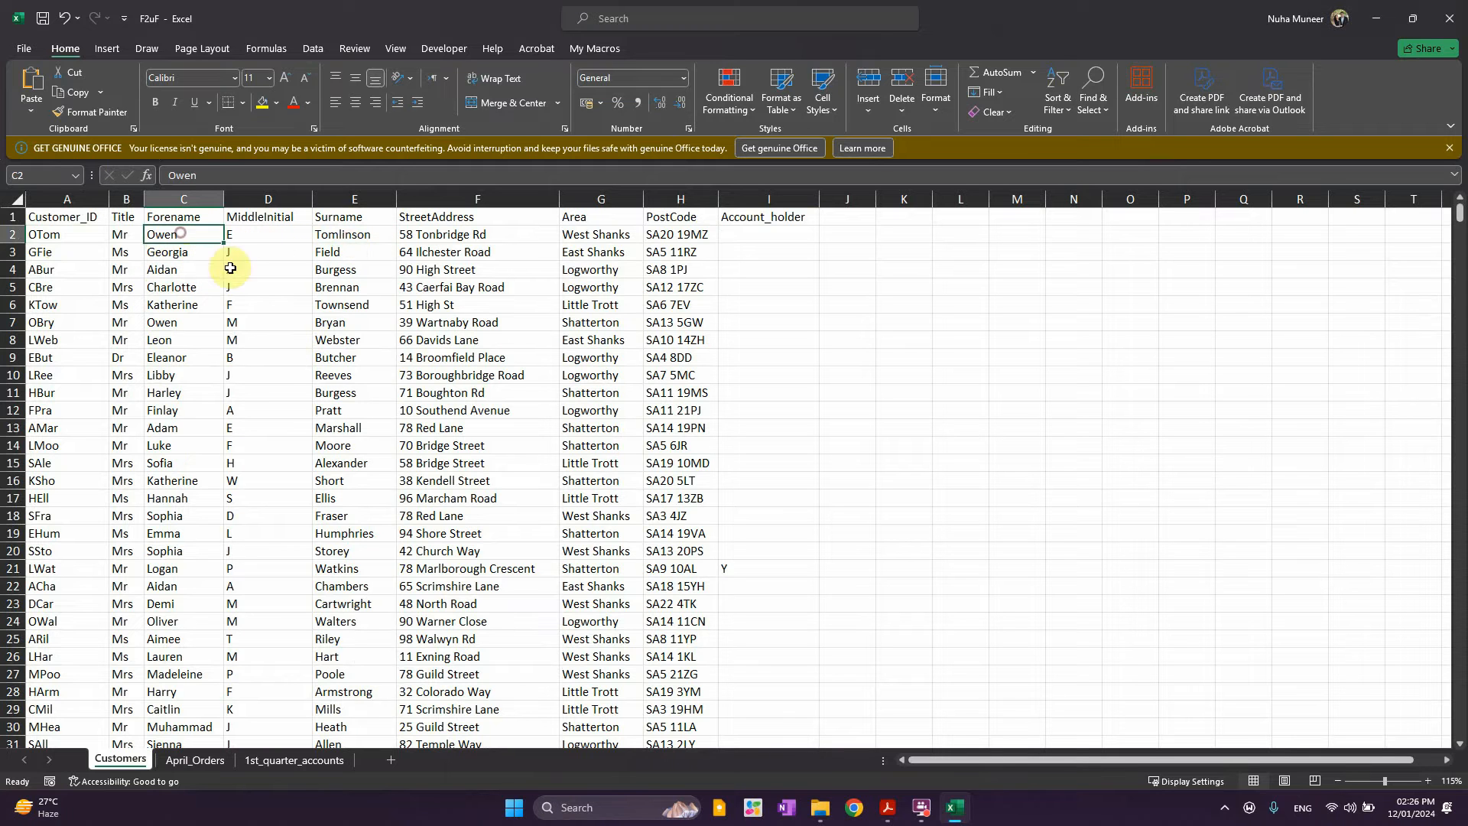
{"action": "left_click", "coordinate": [321, 237]}
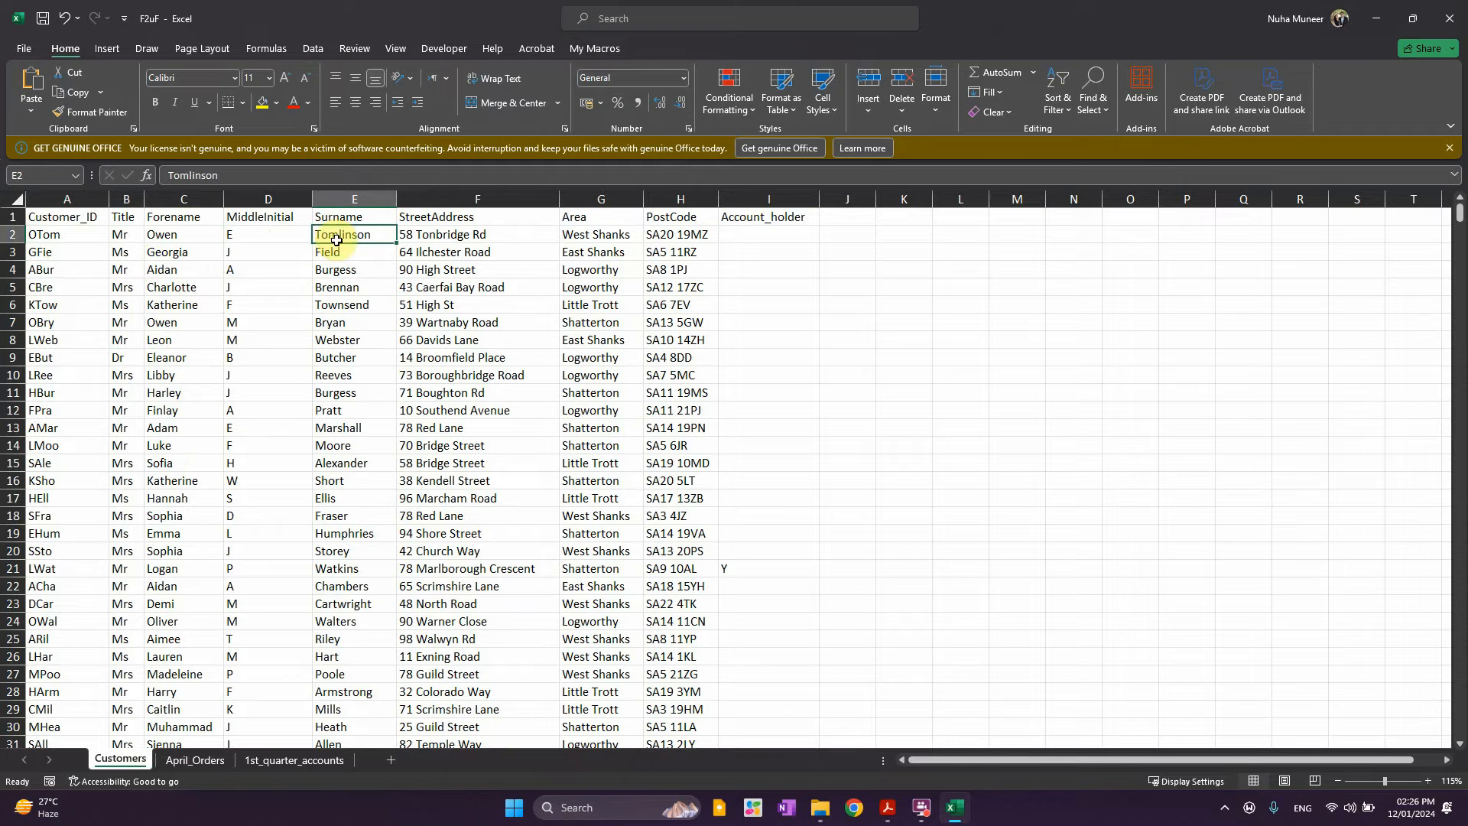
Compare the Customers sheet's customer IDs with those on the April_Orders sheet
{"action": "left_click_drag", "start_coordinate": [39, 233], "coordinate": [57, 357]}
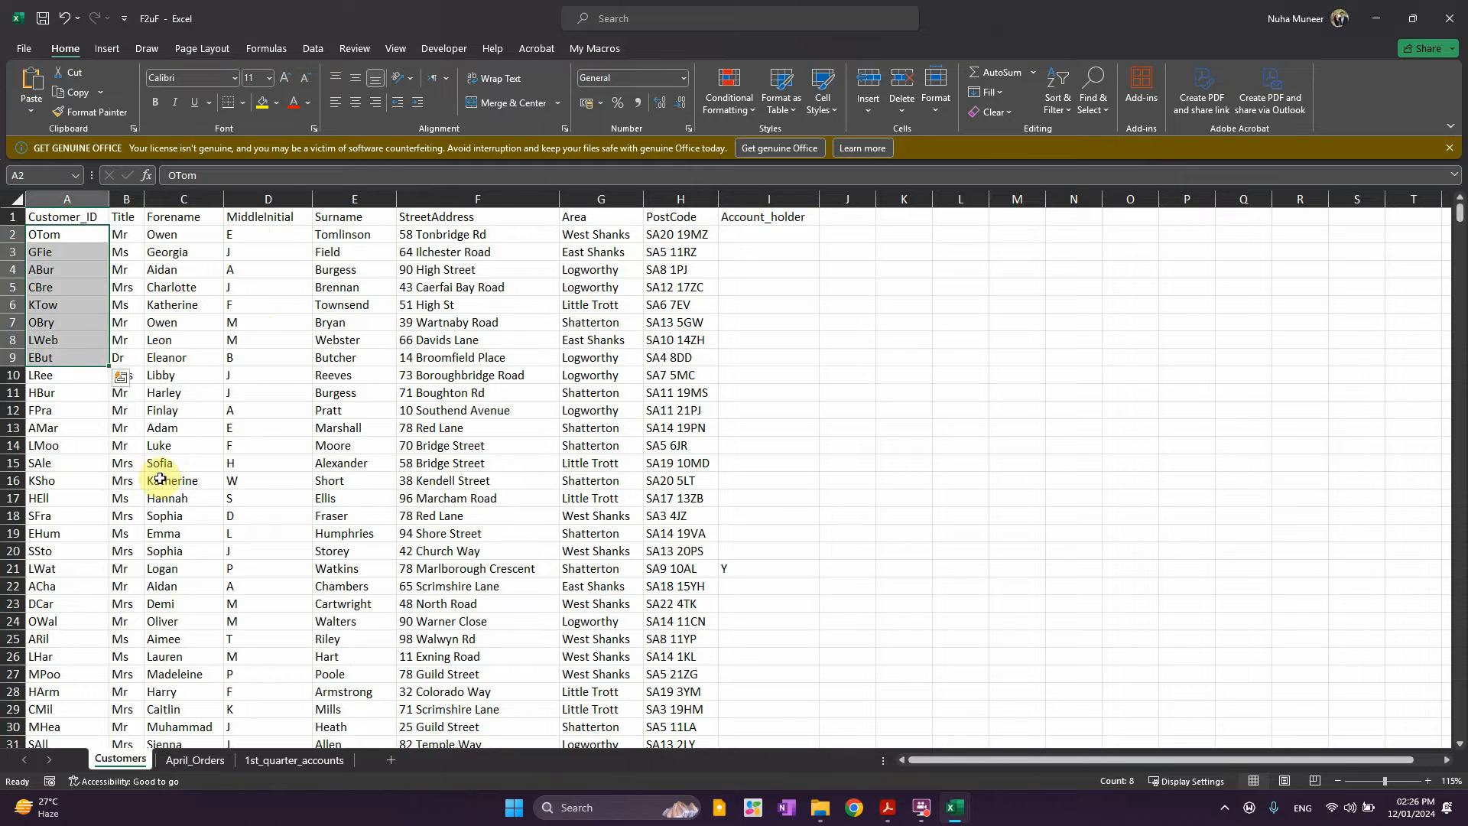
{"action": "left_click", "coordinate": [178, 767]}
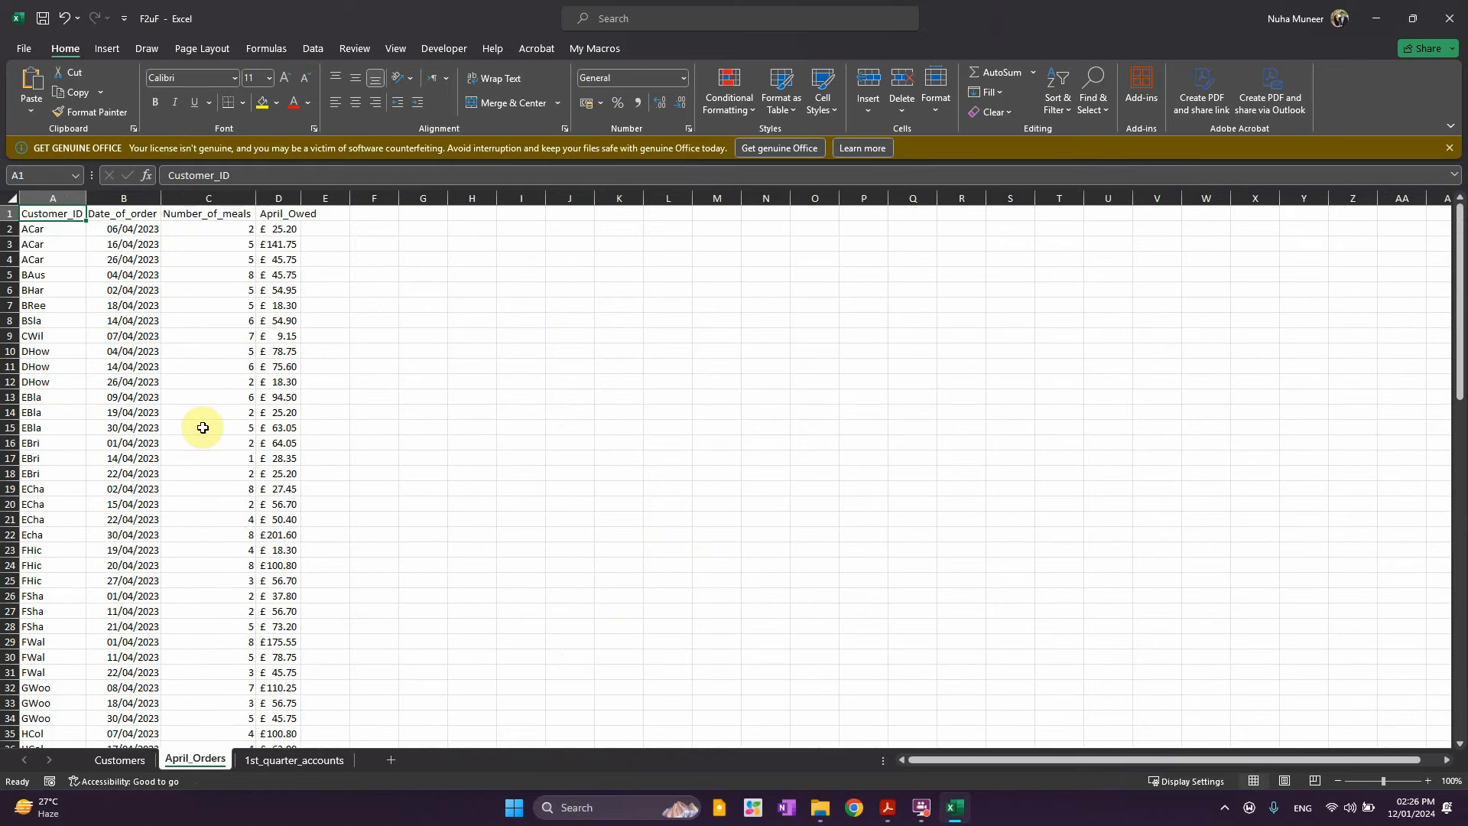
{"action": "scroll", "coordinate": [132, 355], "scroll_direction": "up", "scroll_amount": 4}
{"action": "left_click", "coordinate": [79, 254]}
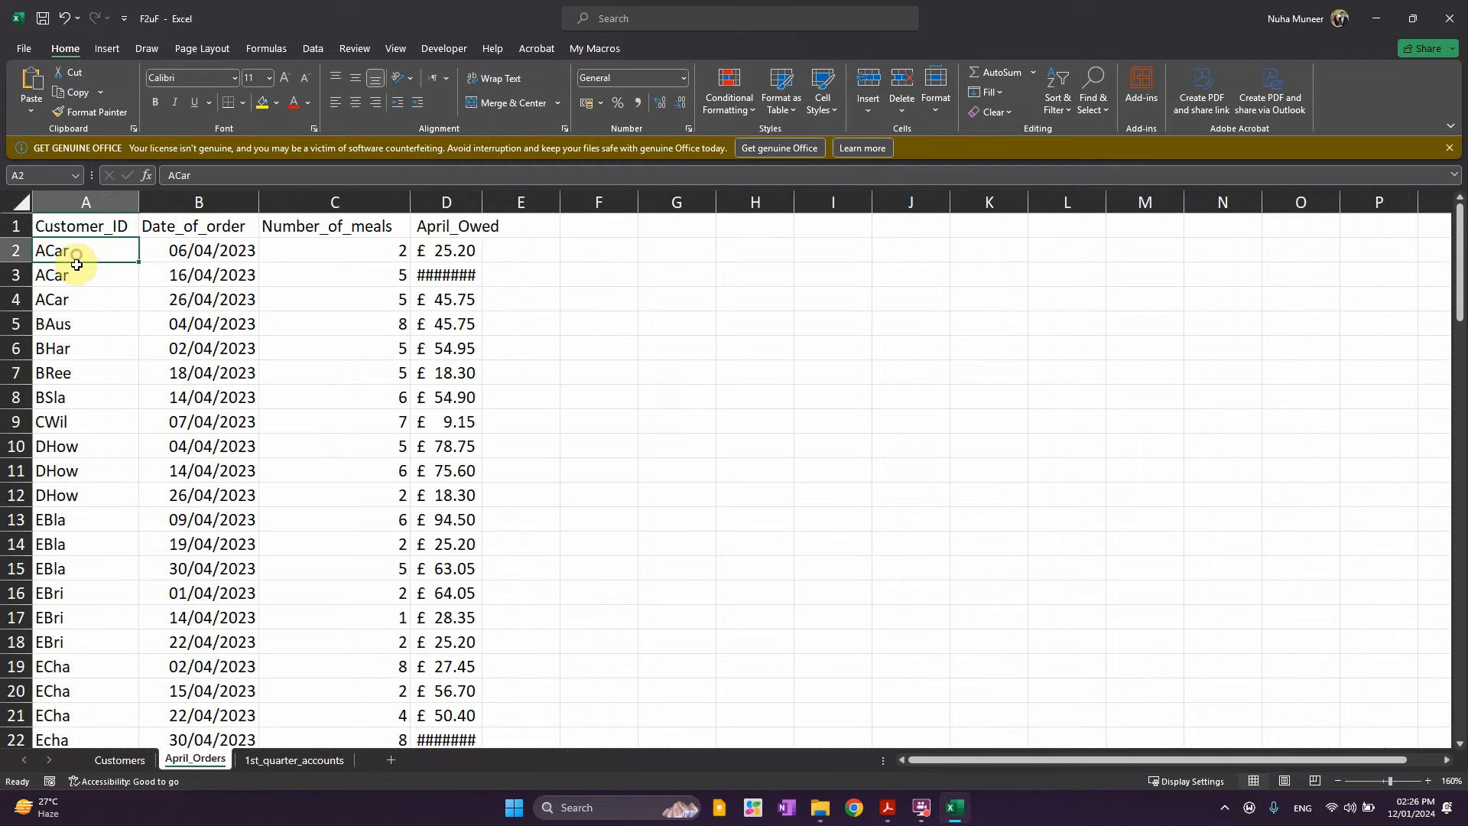
{"action": "left_click", "coordinate": [73, 306]}
{"action": "left_click", "coordinate": [120, 759]}
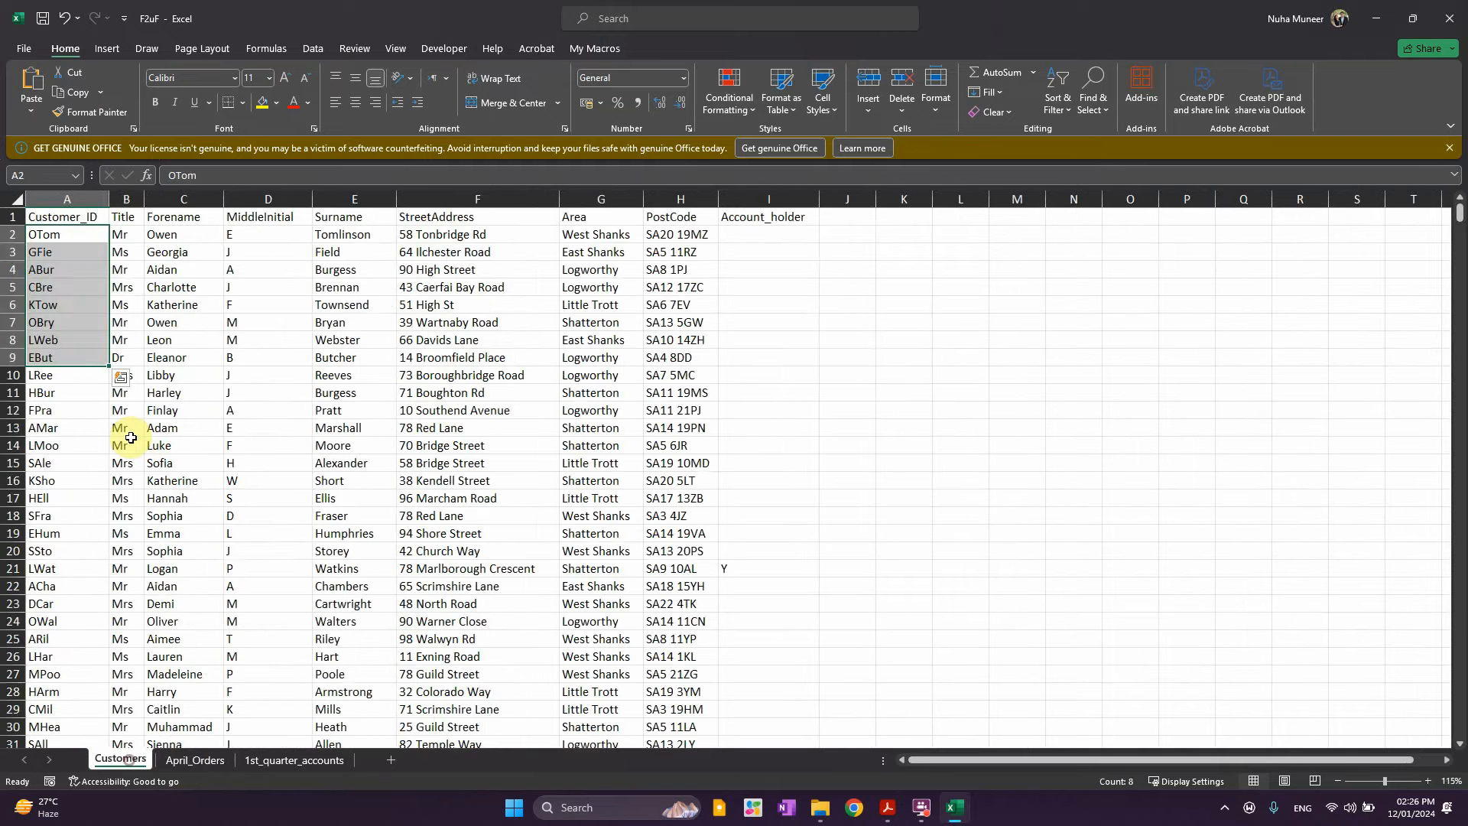
{"action": "left_click", "coordinate": [214, 764]}
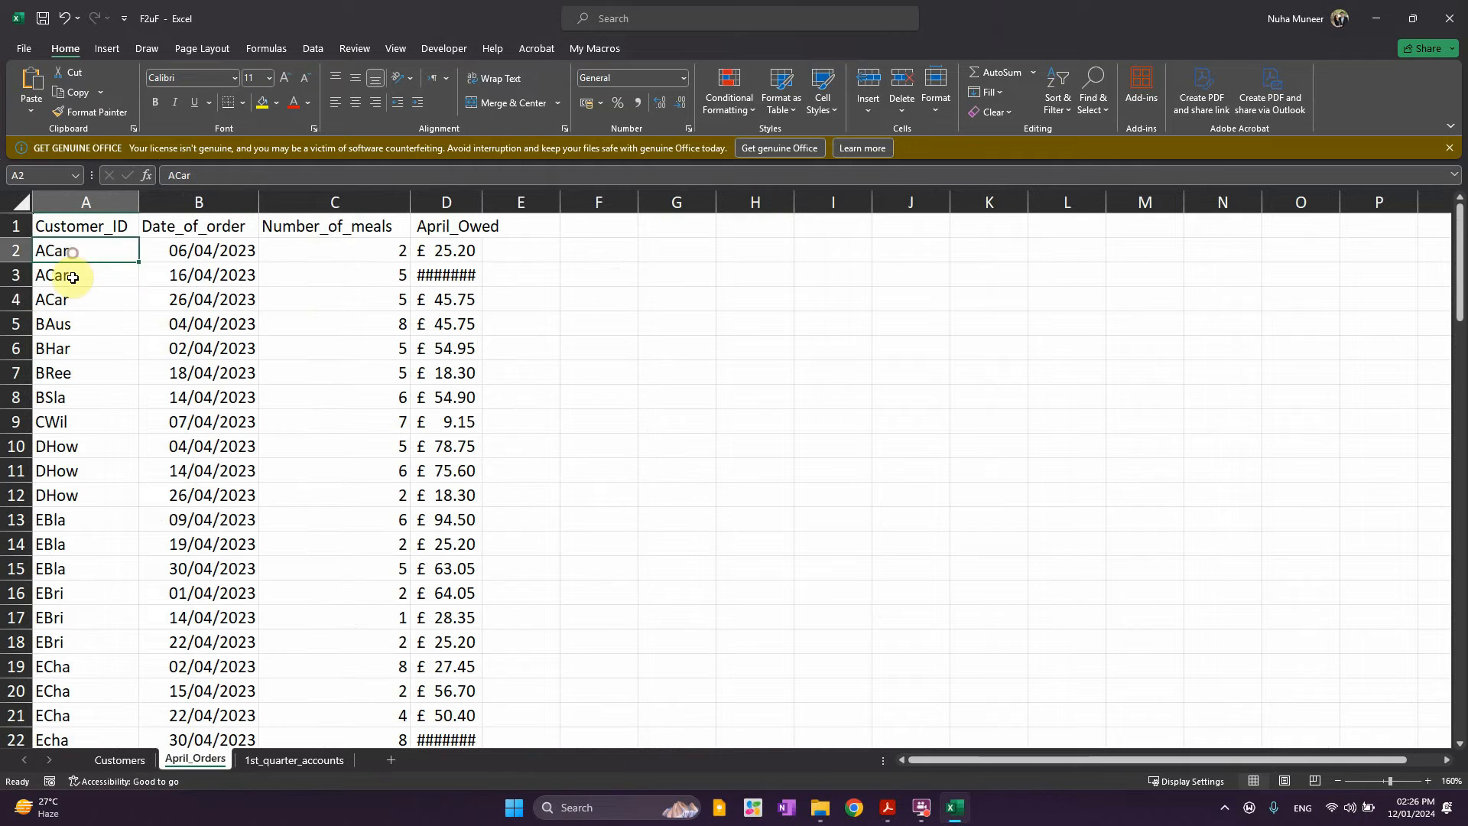
{"action": "left_click", "coordinate": [120, 759]}
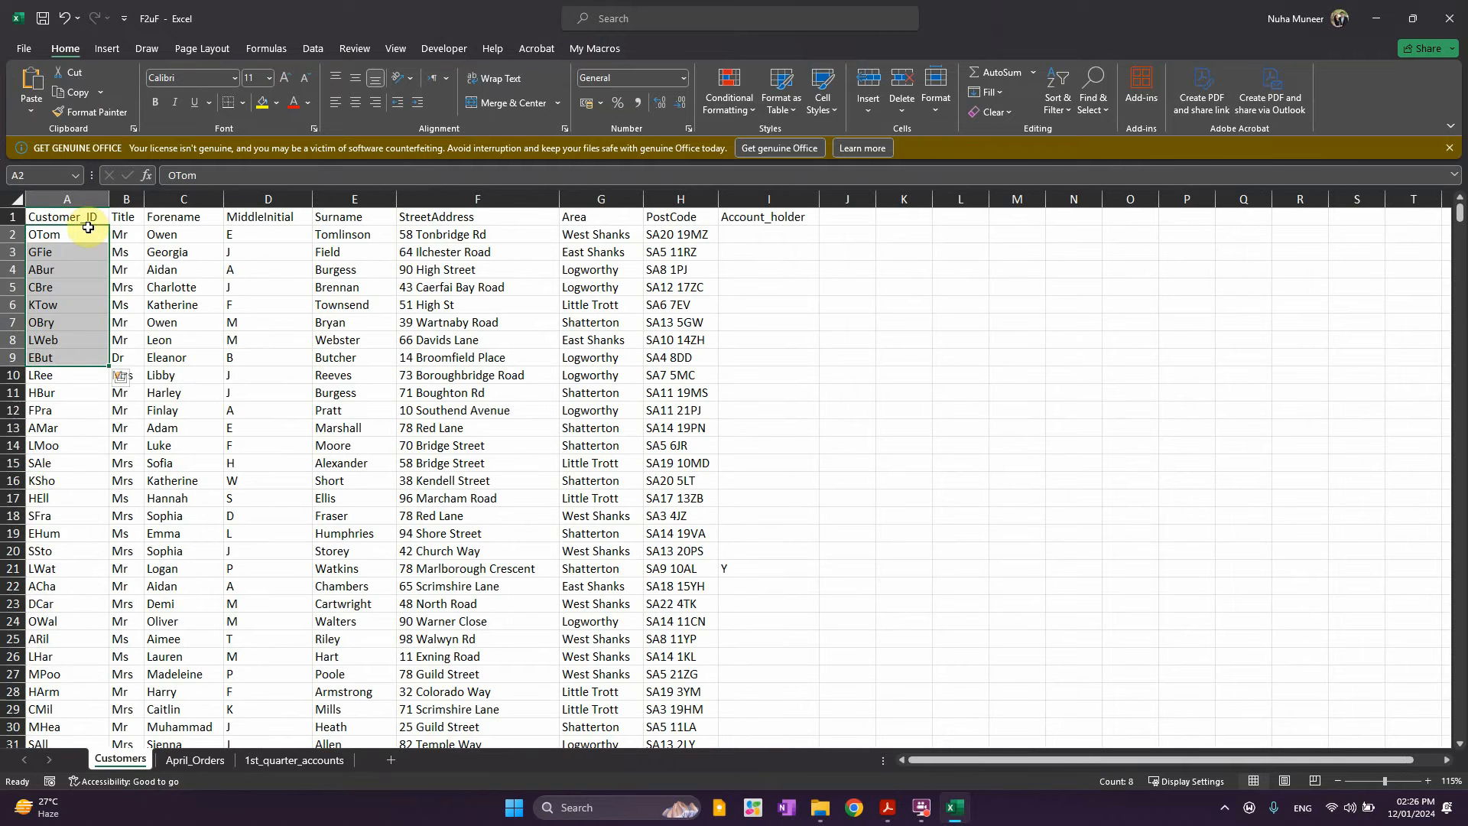
Flag duplicate Customer_ID values in column A with Light Red Fill and Dark Red Text
{"action": "left_click", "coordinate": [73, 199]}
{"action": "left_click", "coordinate": [730, 92]}
{"action": "mouse_move", "coordinate": [782, 140]}
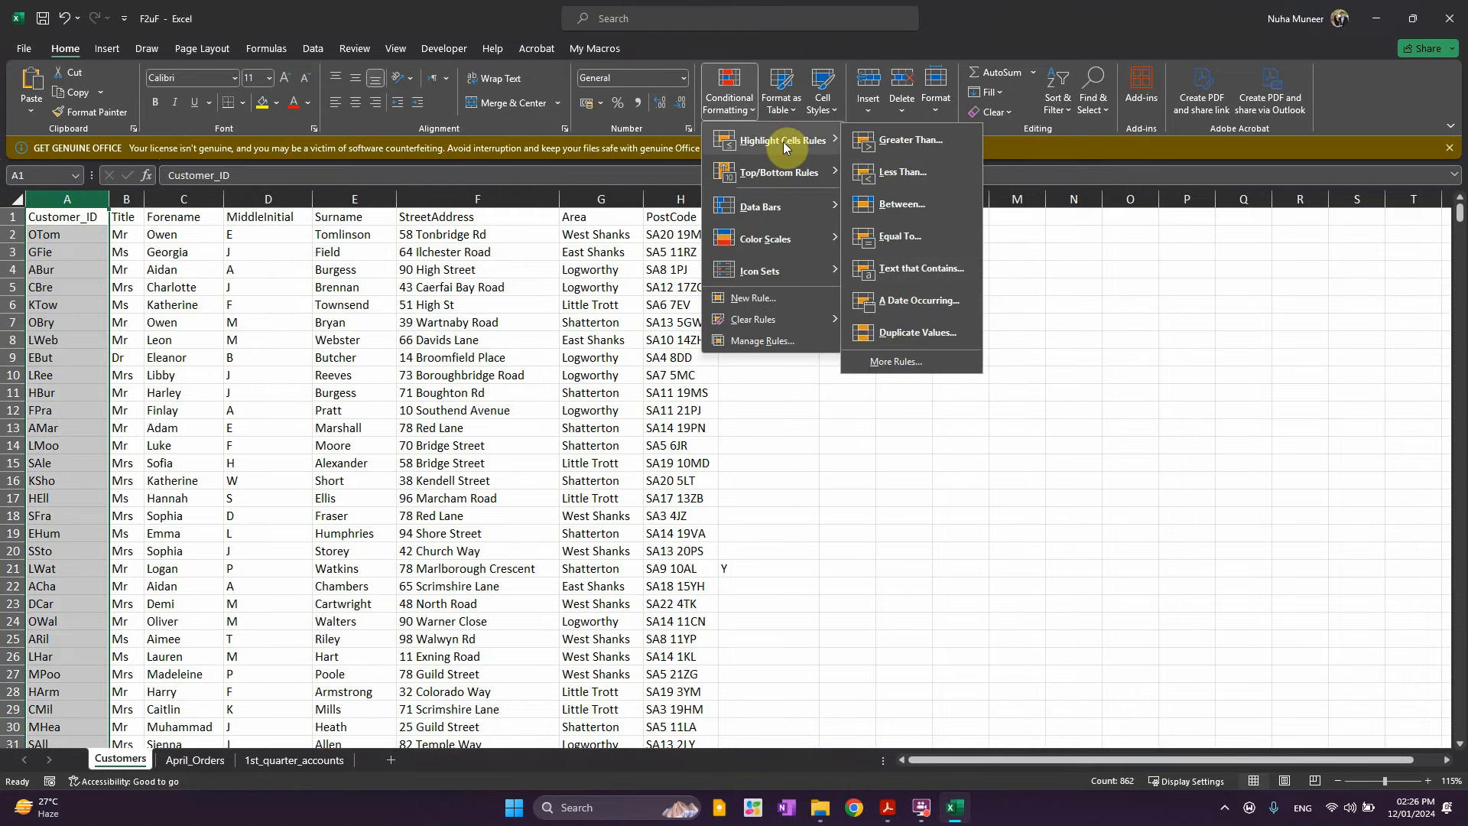
{"action": "left_click", "coordinate": [915, 332]}
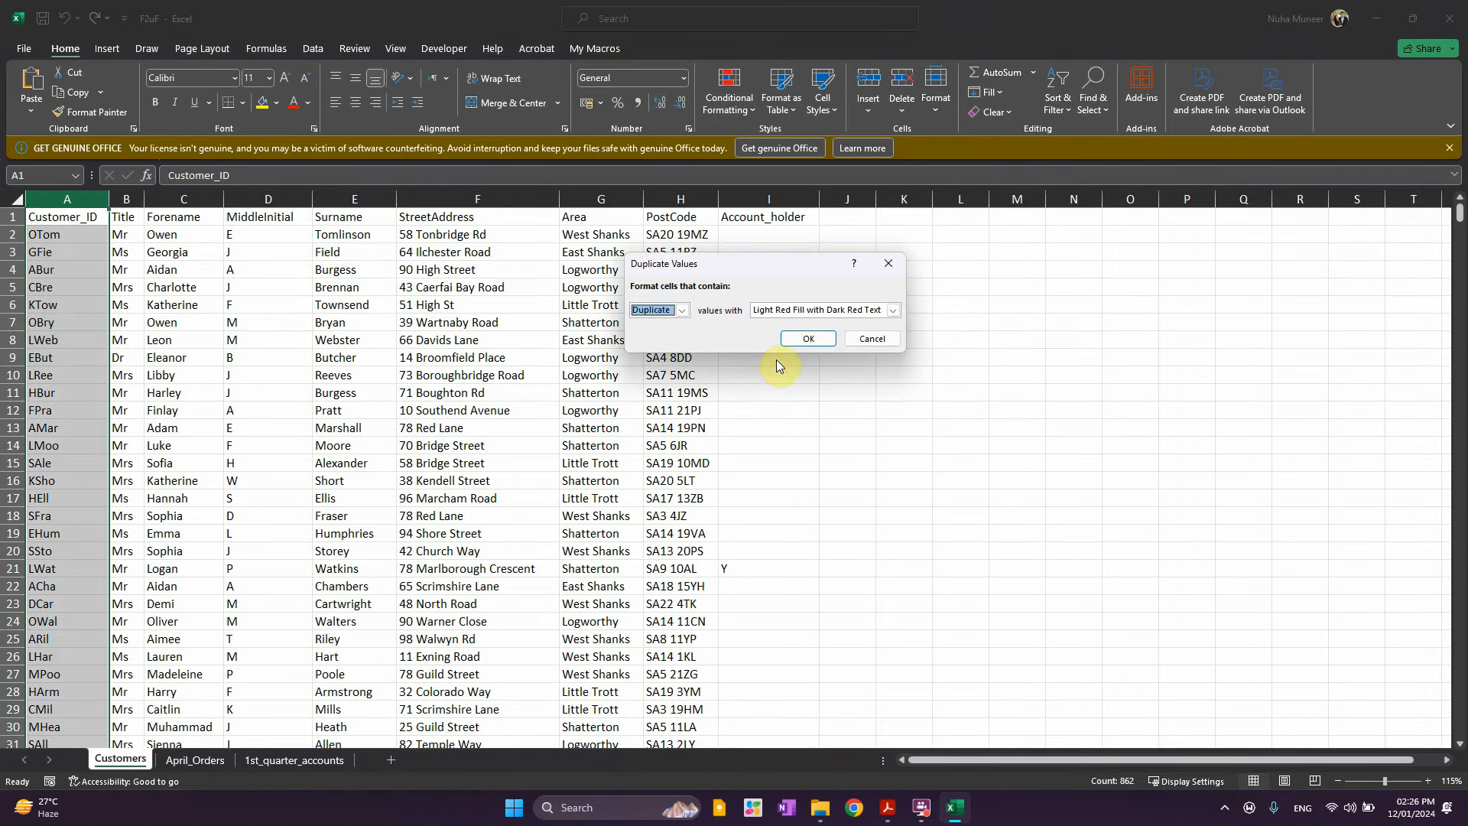
{"action": "left_click", "coordinate": [810, 336]}
{"action": "scroll", "coordinate": [242, 502], "scroll_direction": "down", "scroll_amount": 16}
{"action": "scroll", "coordinate": [242, 503], "scroll_direction": "up", "scroll_amount": 16}
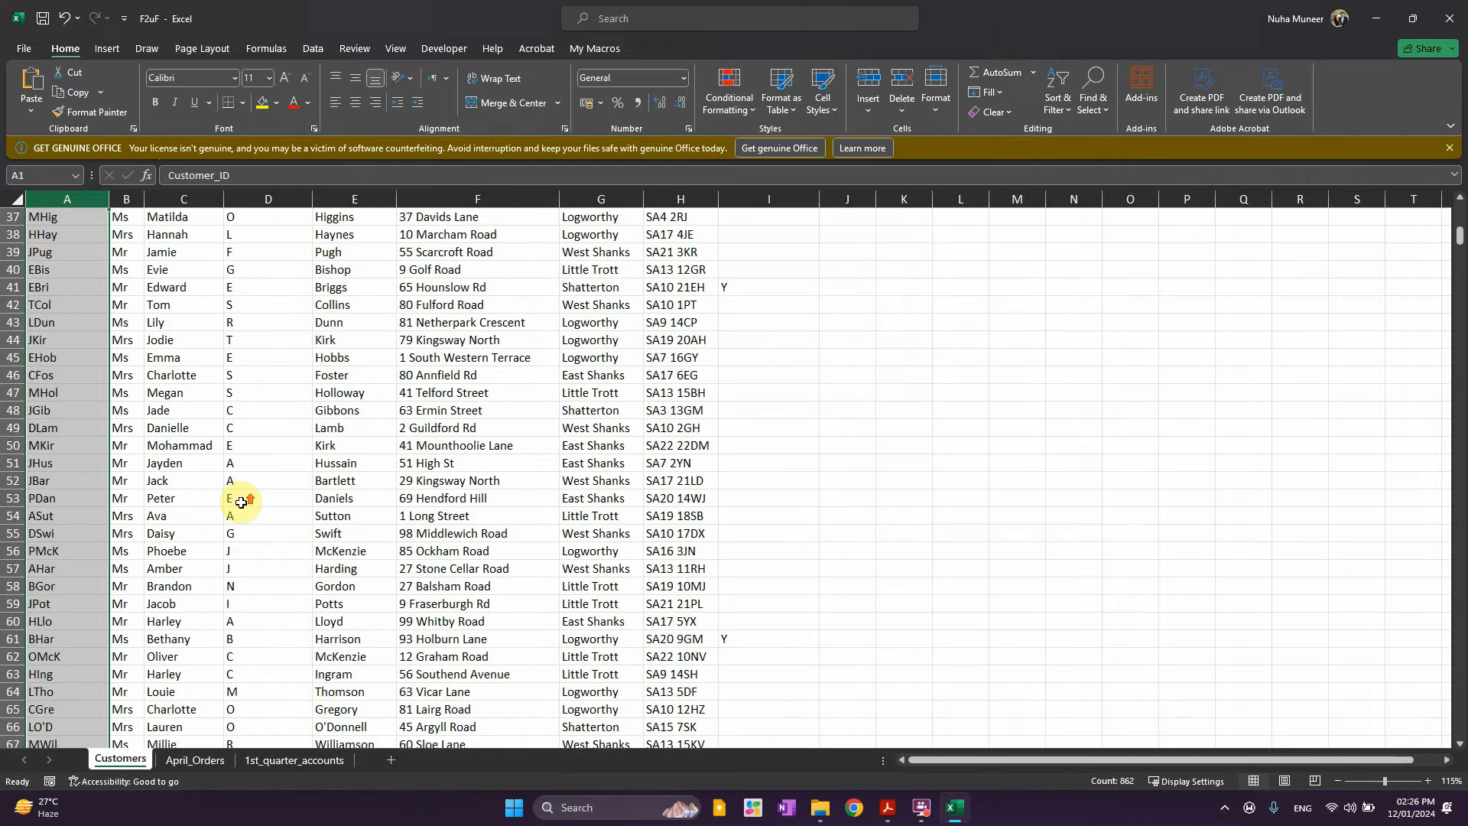
On April_Orders, check the customer IDs, order dates and meal counts in rows 2-5
{"action": "left_click", "coordinate": [195, 759]}
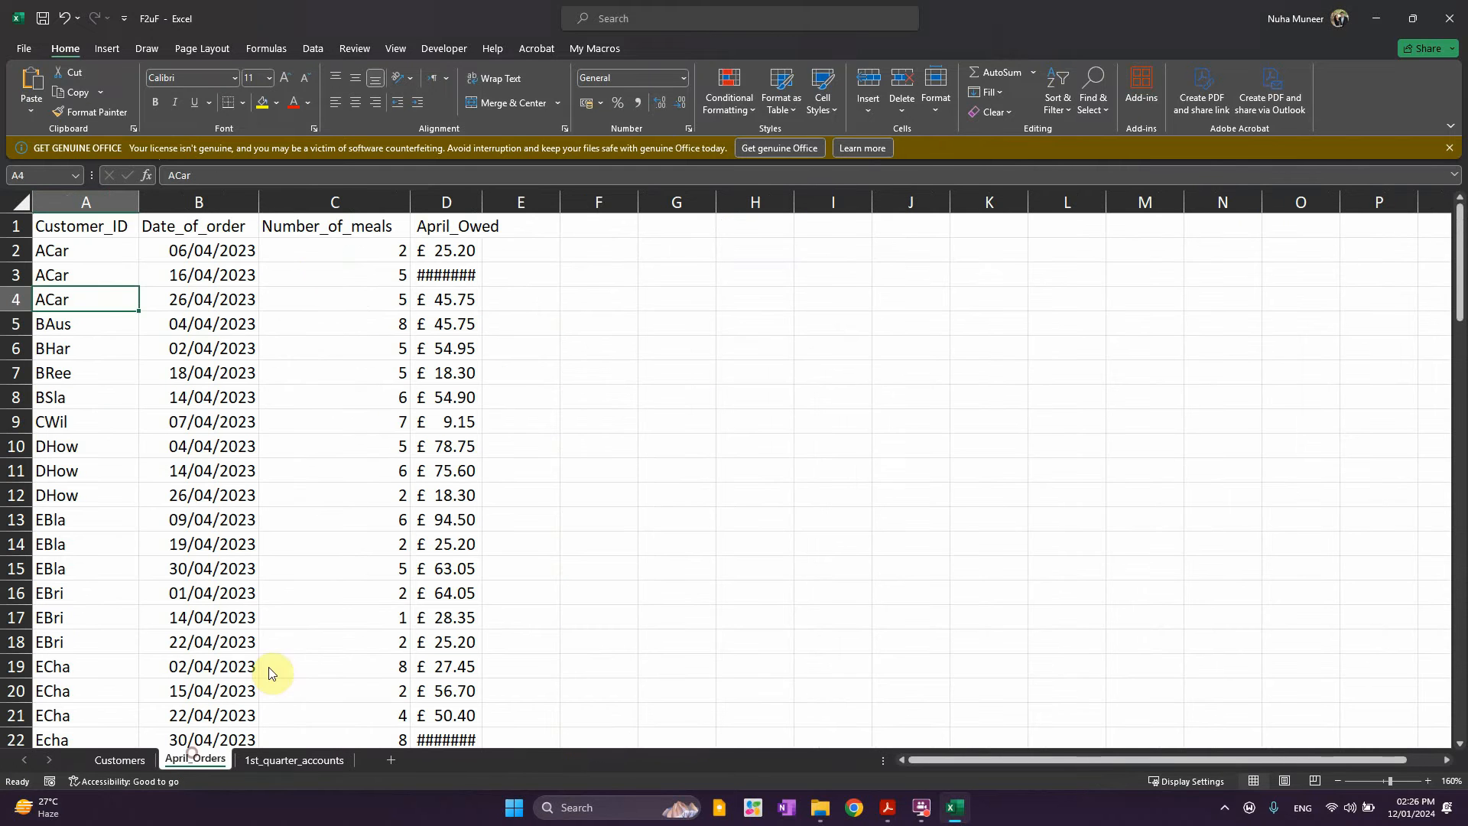
{"action": "left_click", "coordinate": [130, 319]}
{"action": "left_click", "coordinate": [85, 247]}
{"action": "left_click", "coordinate": [91, 274]}
{"action": "left_click", "coordinate": [89, 293]}
{"action": "left_click", "coordinate": [199, 250]}
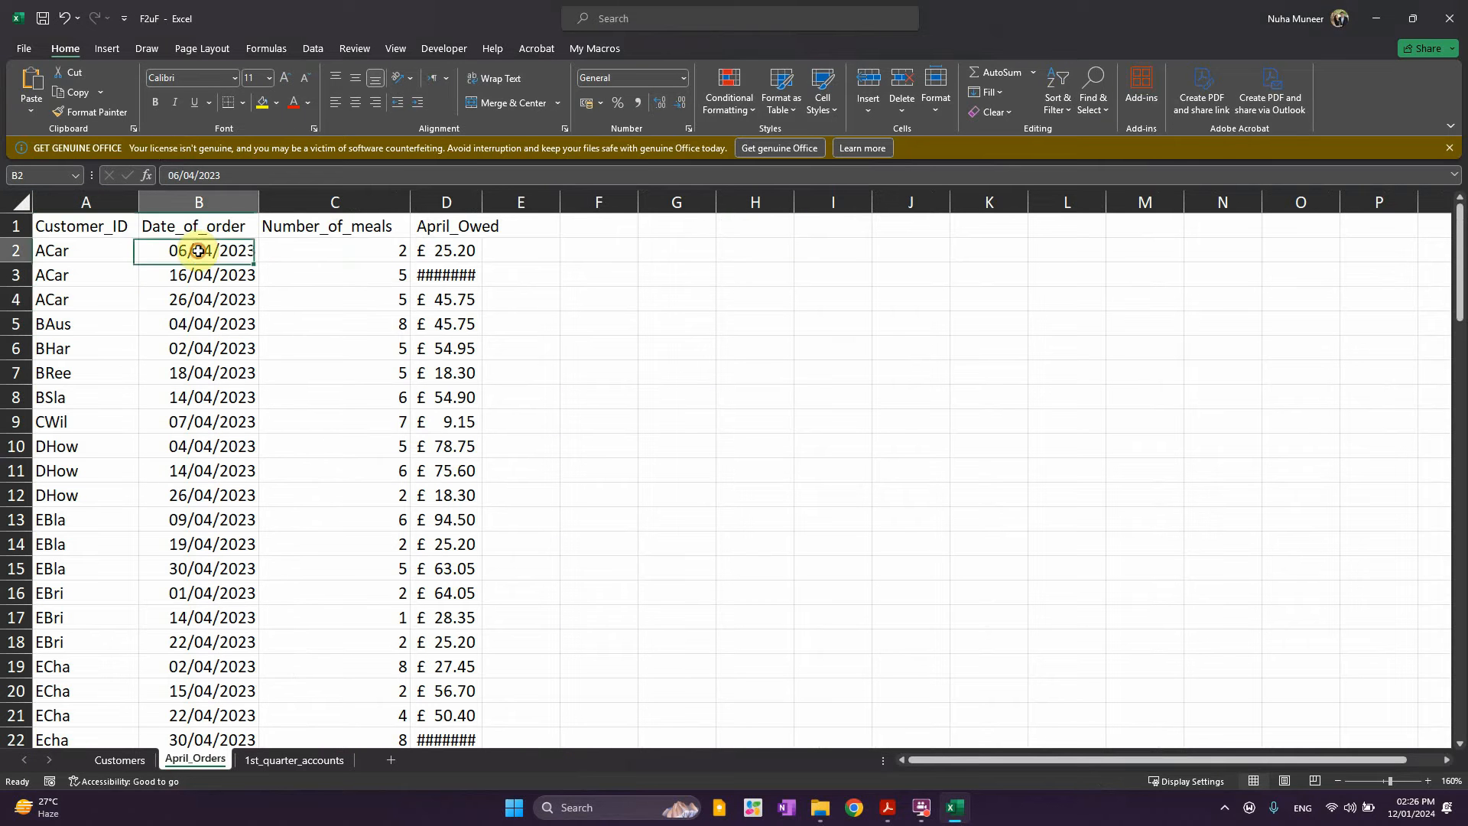
{"action": "left_click", "coordinate": [204, 275]}
{"action": "left_click", "coordinate": [205, 302]}
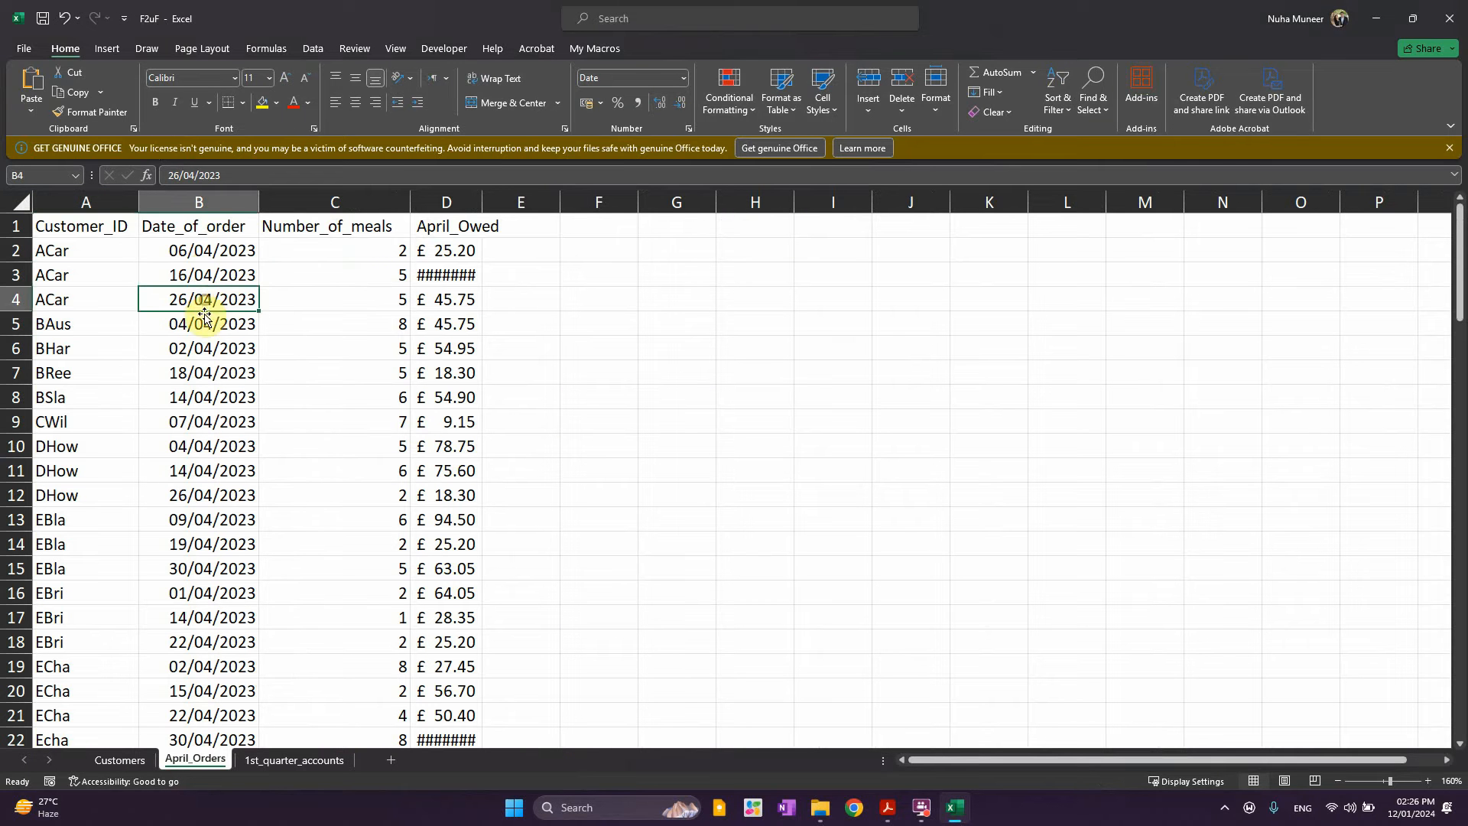
{"action": "left_click", "coordinate": [344, 252]}
{"action": "left_click", "coordinate": [351, 280]}
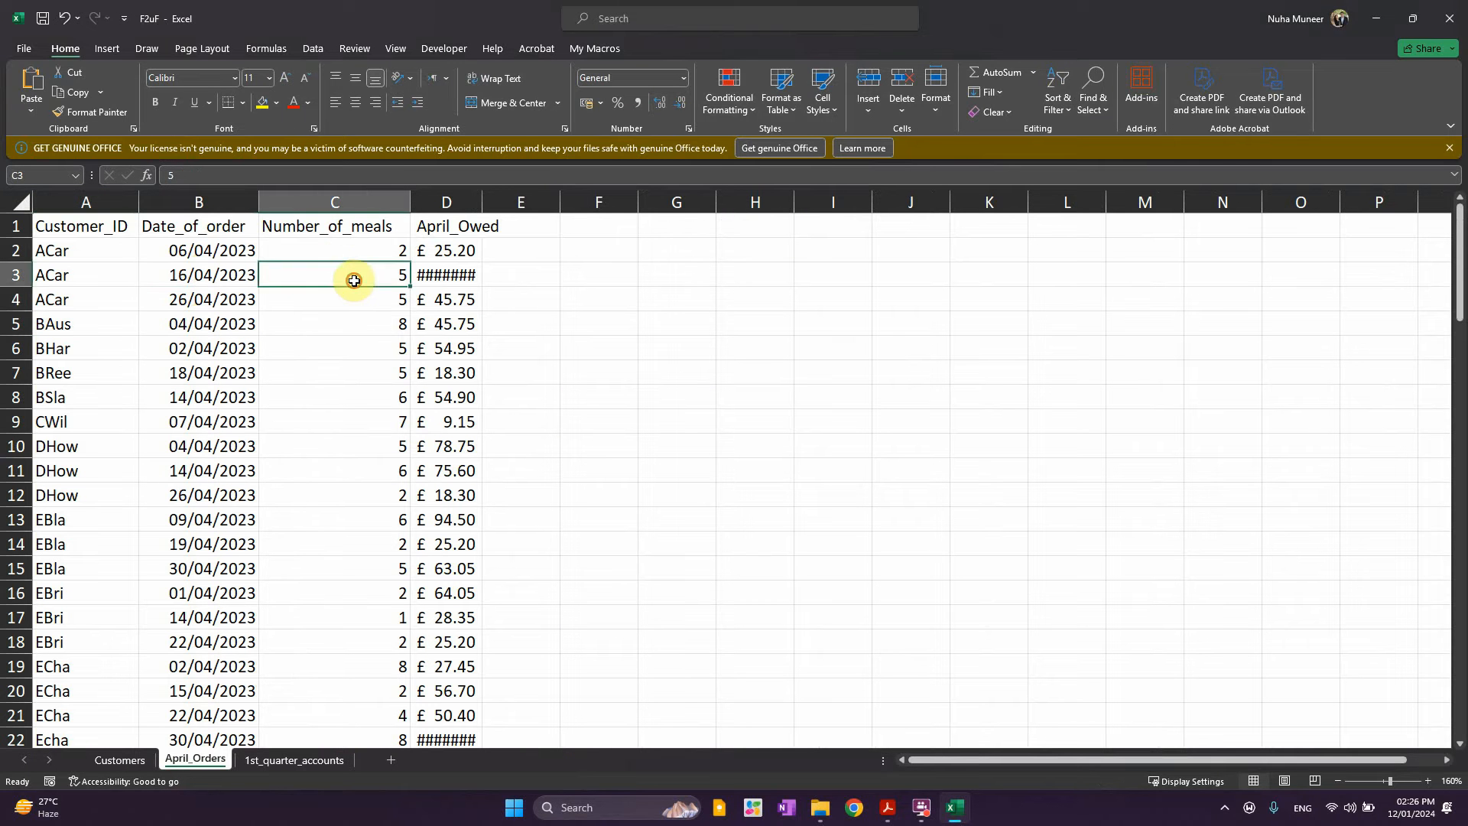
Autofit the April_Owed column D and review the owed amounts, including 141.75 in D3
{"action": "double_click", "coordinate": [484, 202]}
{"action": "left_click", "coordinate": [469, 256]}
{"action": "left_click", "coordinate": [462, 309]}
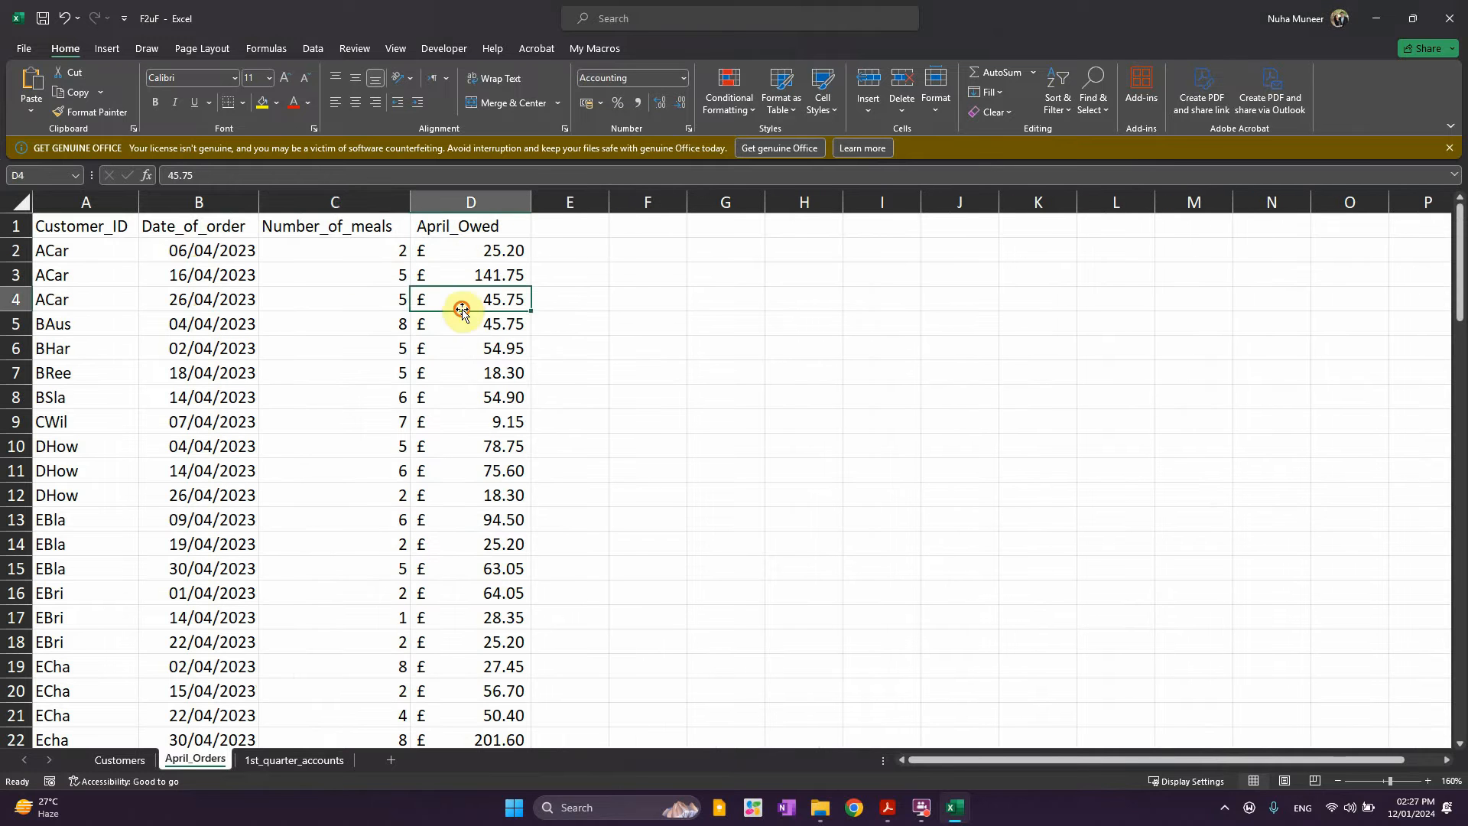
{"action": "left_click", "coordinate": [298, 275]}
{"action": "left_click", "coordinate": [214, 300]}
{"action": "left_click", "coordinate": [452, 257]}
{"action": "left_click", "coordinate": [458, 278]}
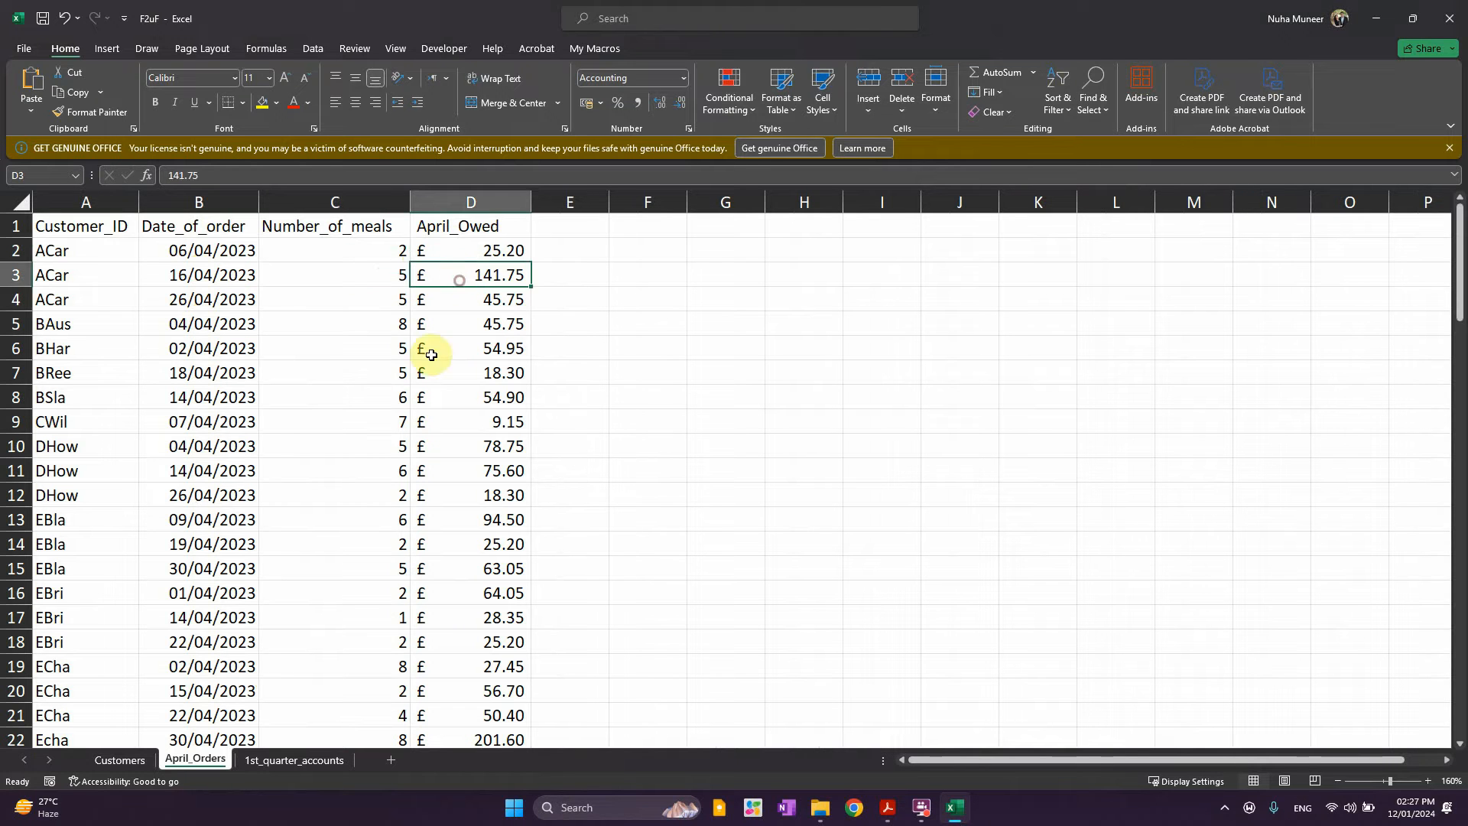
Select ACar's three order rows, check BAus and BHar, then open 1st_quarter_accounts
{"action": "left_click_drag", "start_coordinate": [83, 250], "coordinate": [82, 294]}
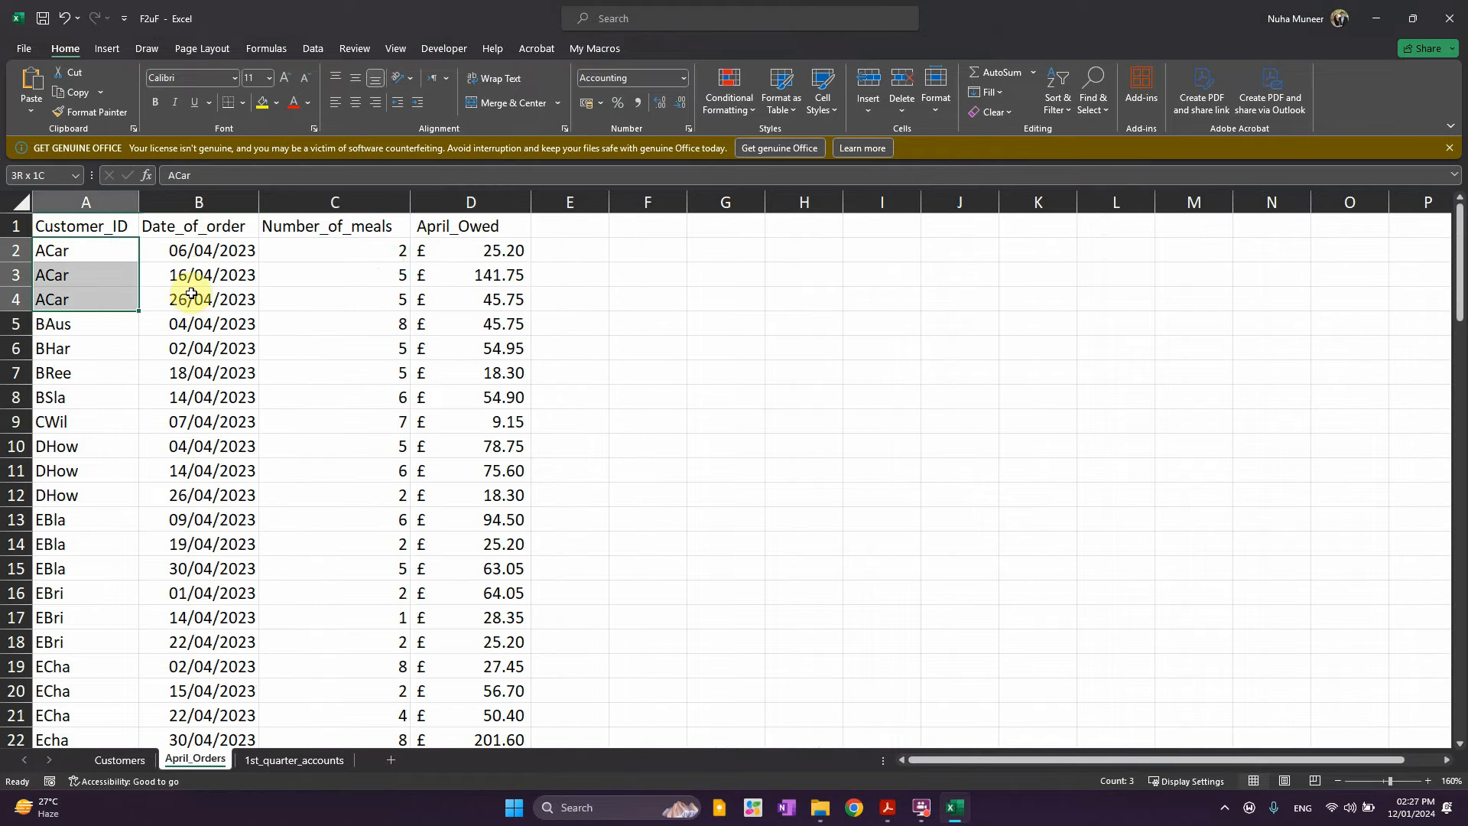
{"action": "left_click_drag", "start_coordinate": [191, 294], "coordinate": [479, 299]}
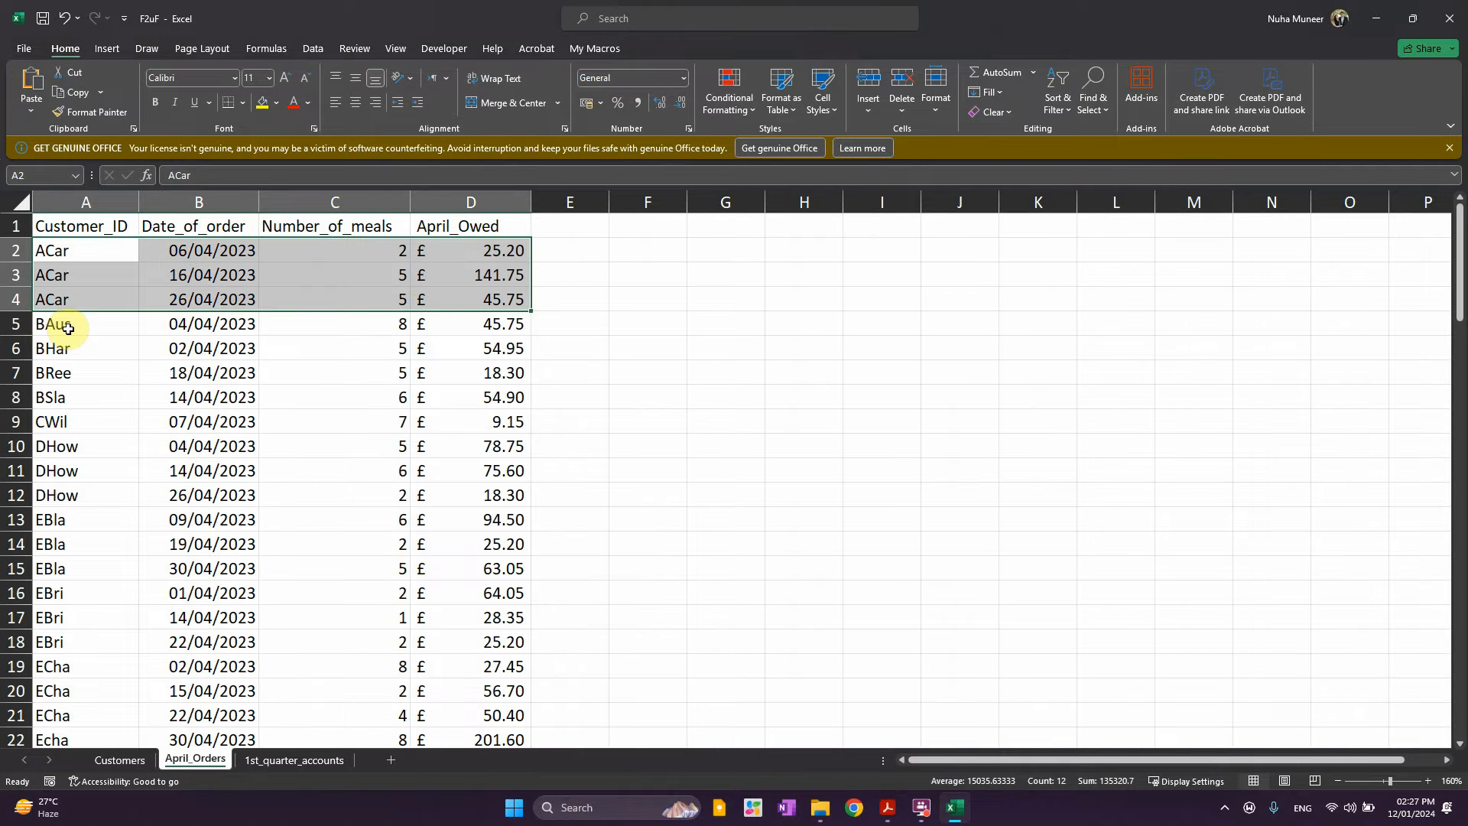
{"action": "left_click", "coordinate": [68, 328]}
{"action": "left_click", "coordinate": [493, 330]}
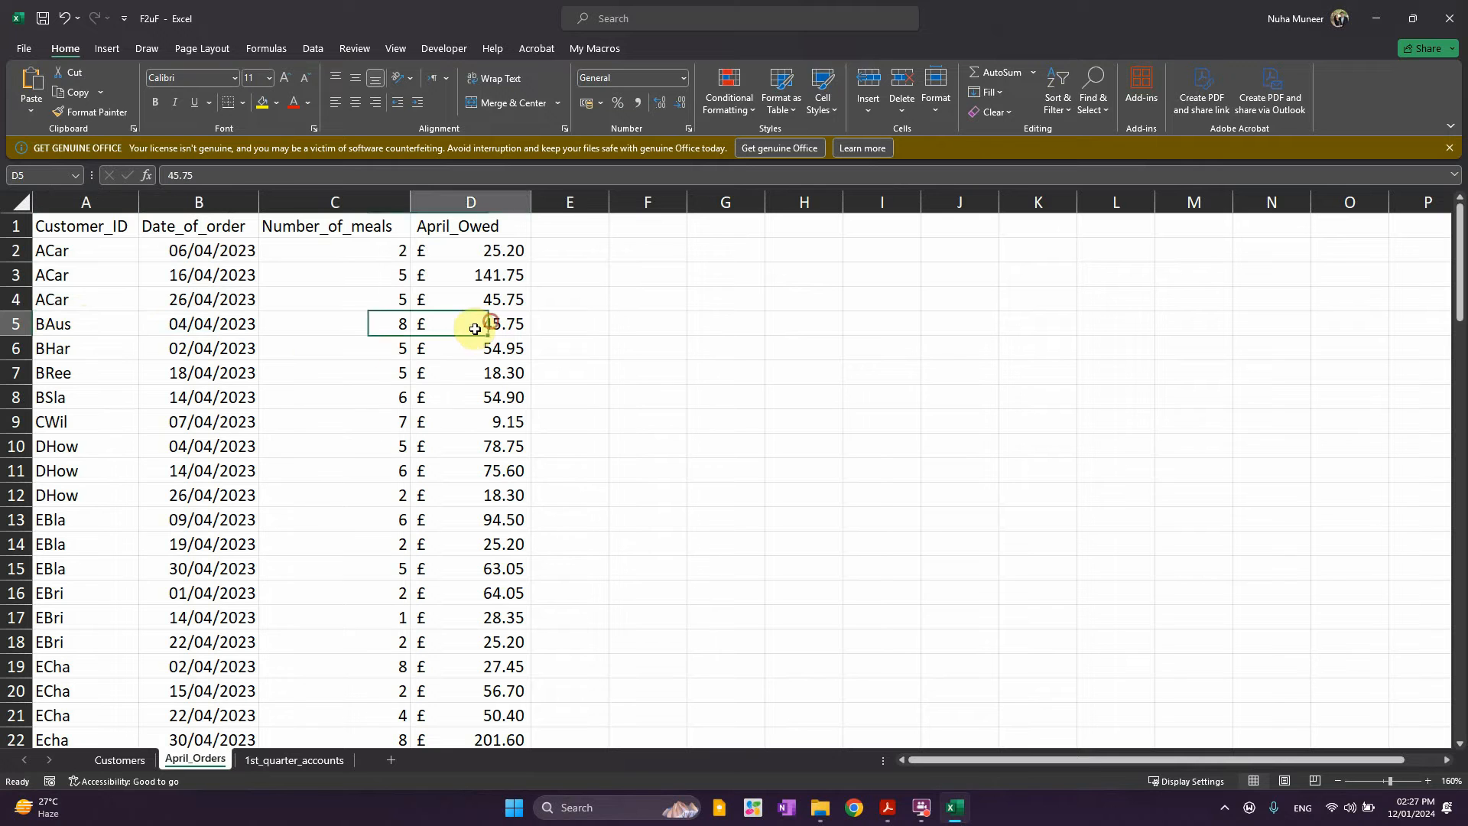
{"action": "left_click", "coordinate": [101, 350]}
{"action": "left_click", "coordinate": [380, 347]}
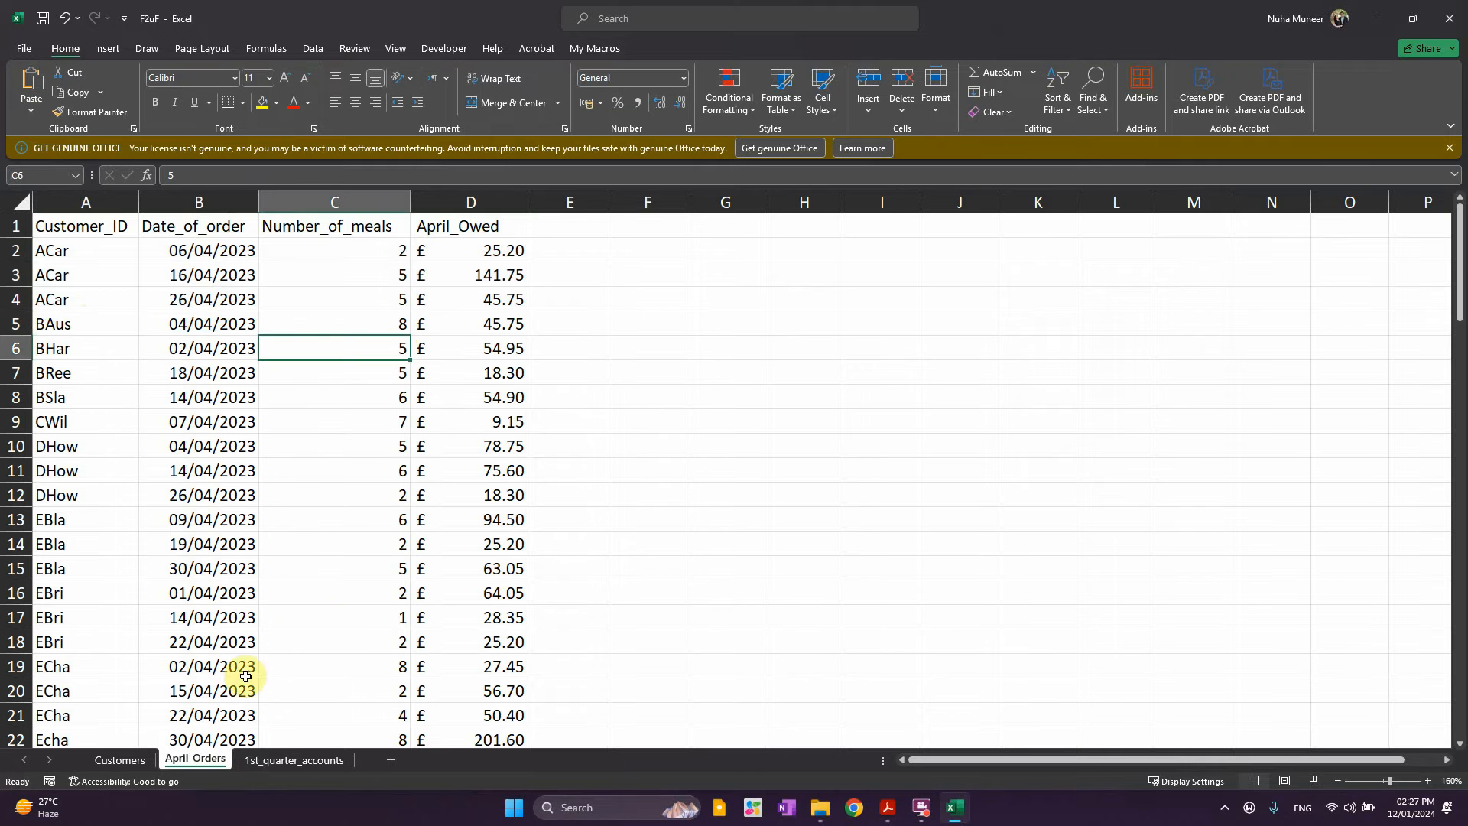
{"action": "left_click", "coordinate": [249, 767]}
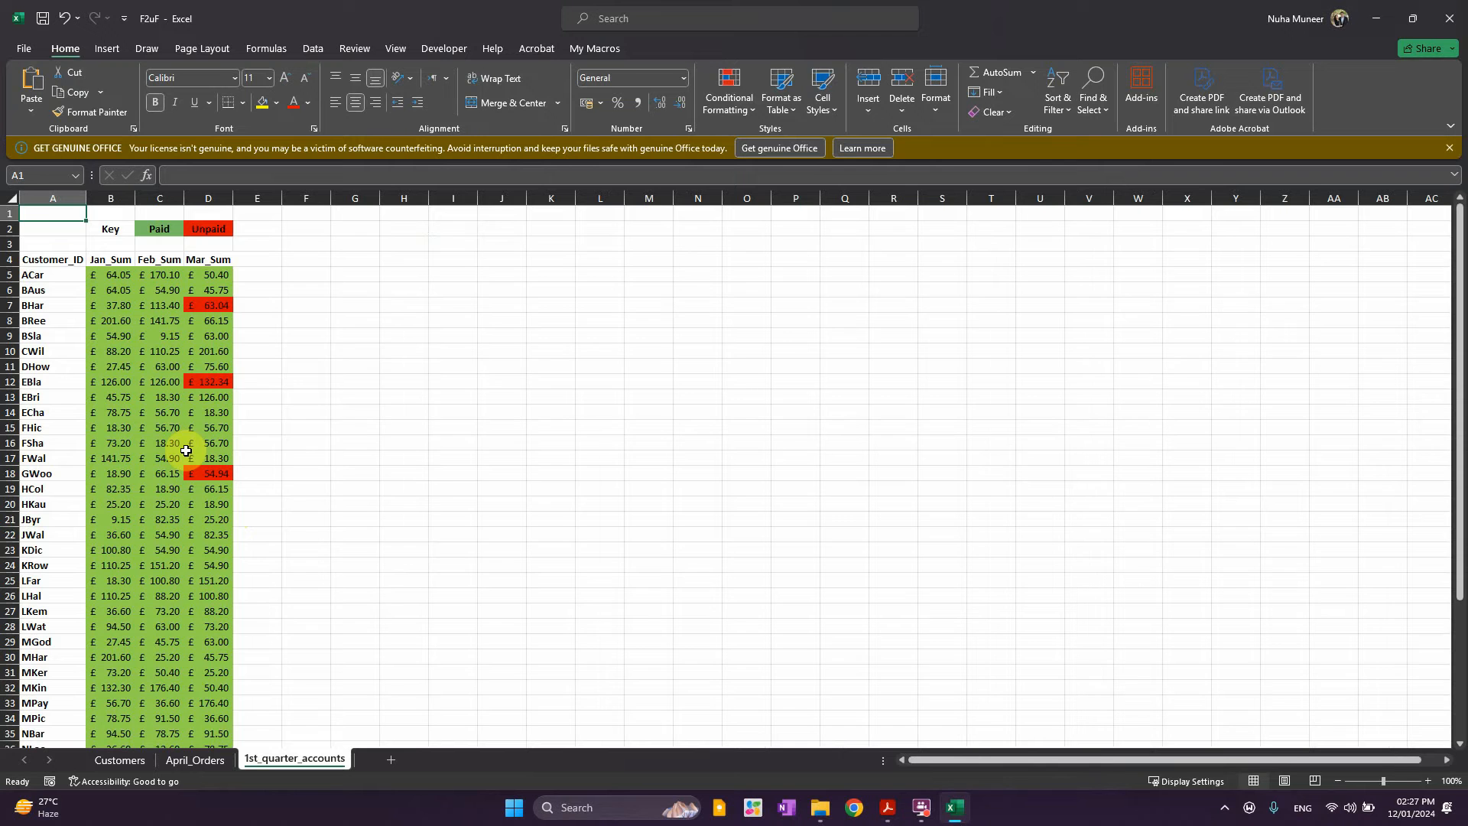
{"action": "scroll", "coordinate": [186, 451], "scroll_direction": "up", "scroll_amount": 3, "text": "ctrl"}
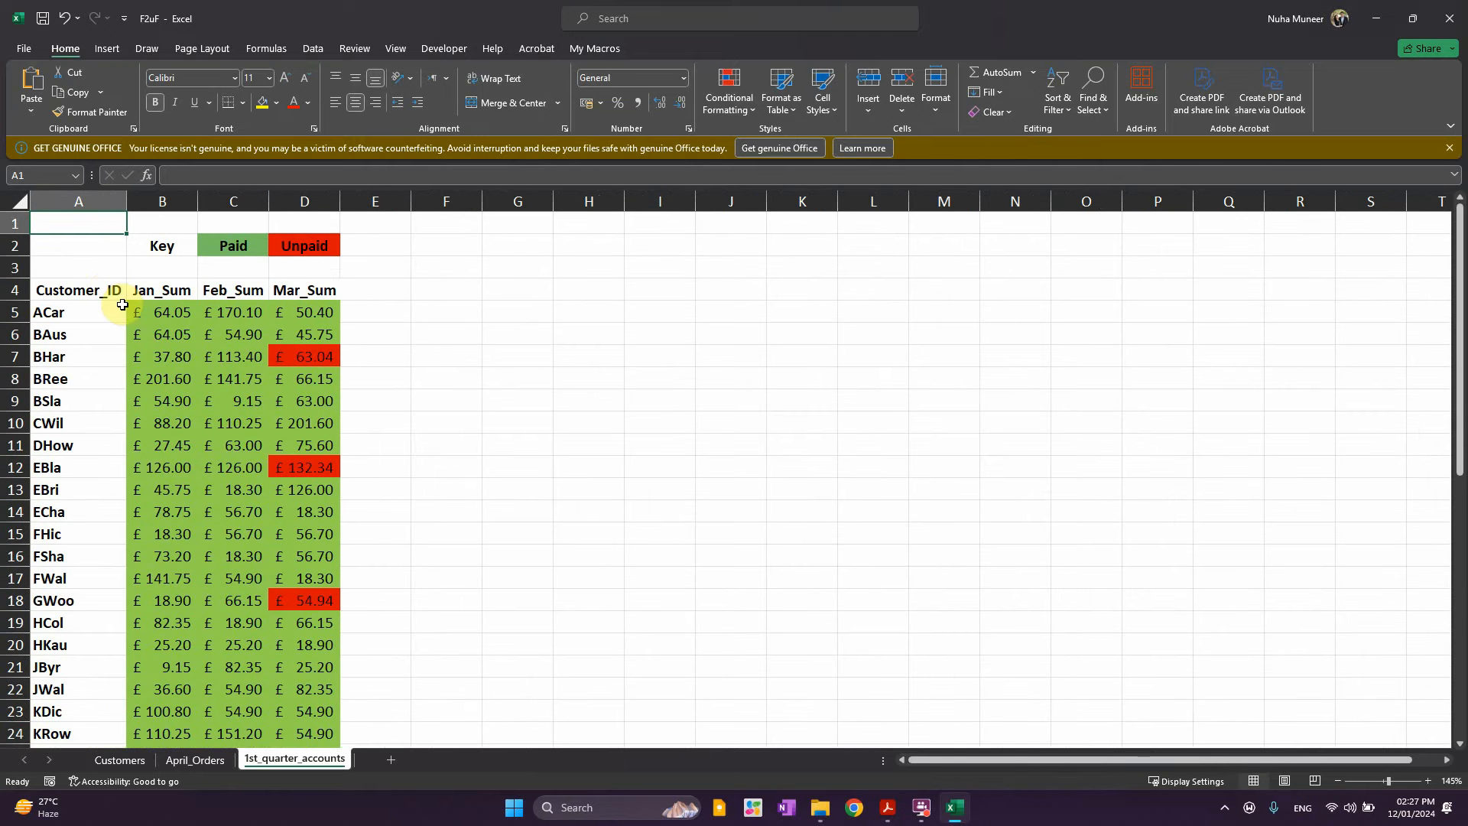
{"action": "left_click_drag", "start_coordinate": [70, 303], "coordinate": [73, 600]}
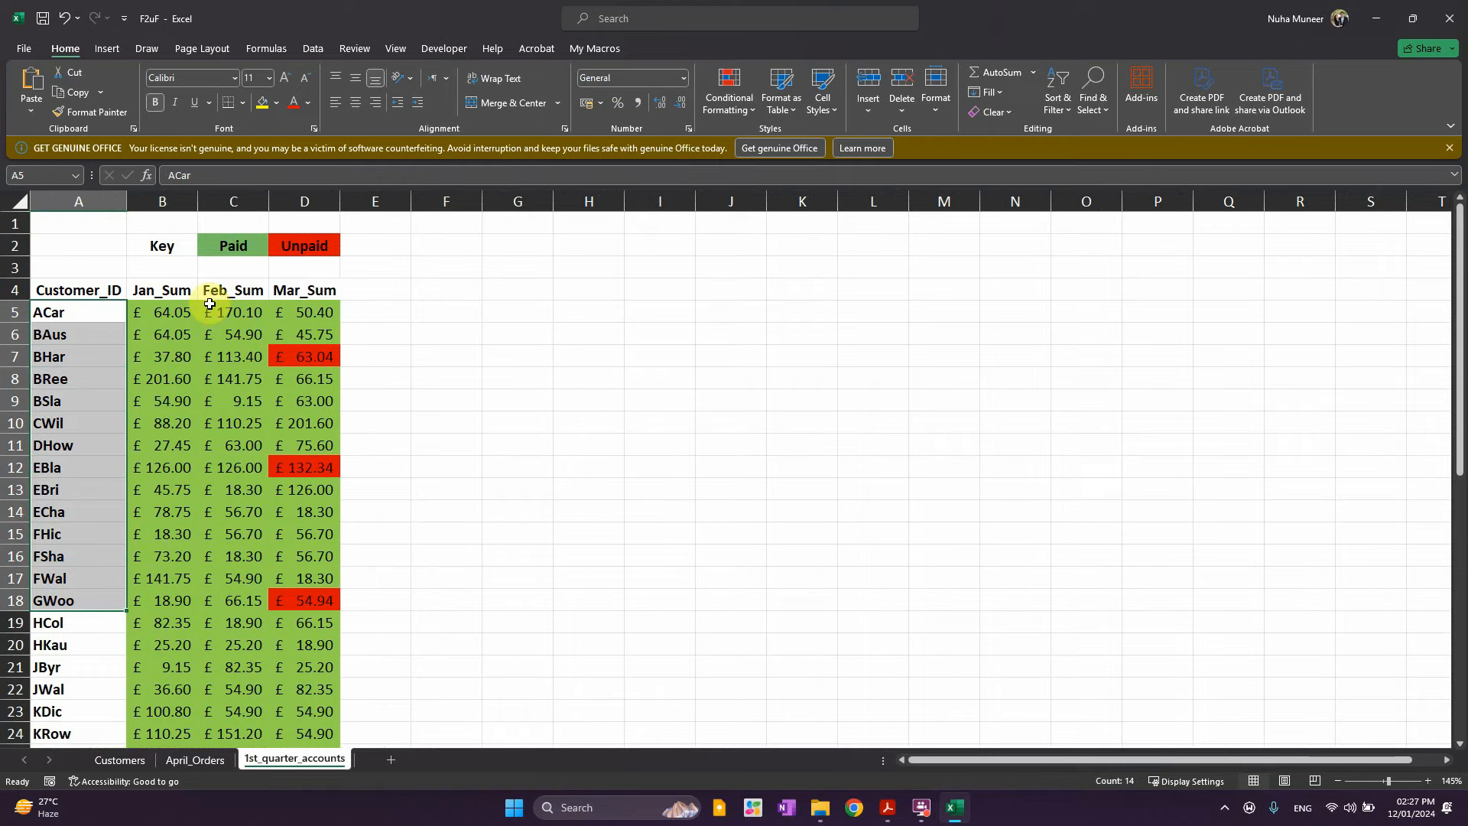
{"action": "left_click", "coordinate": [168, 466]}
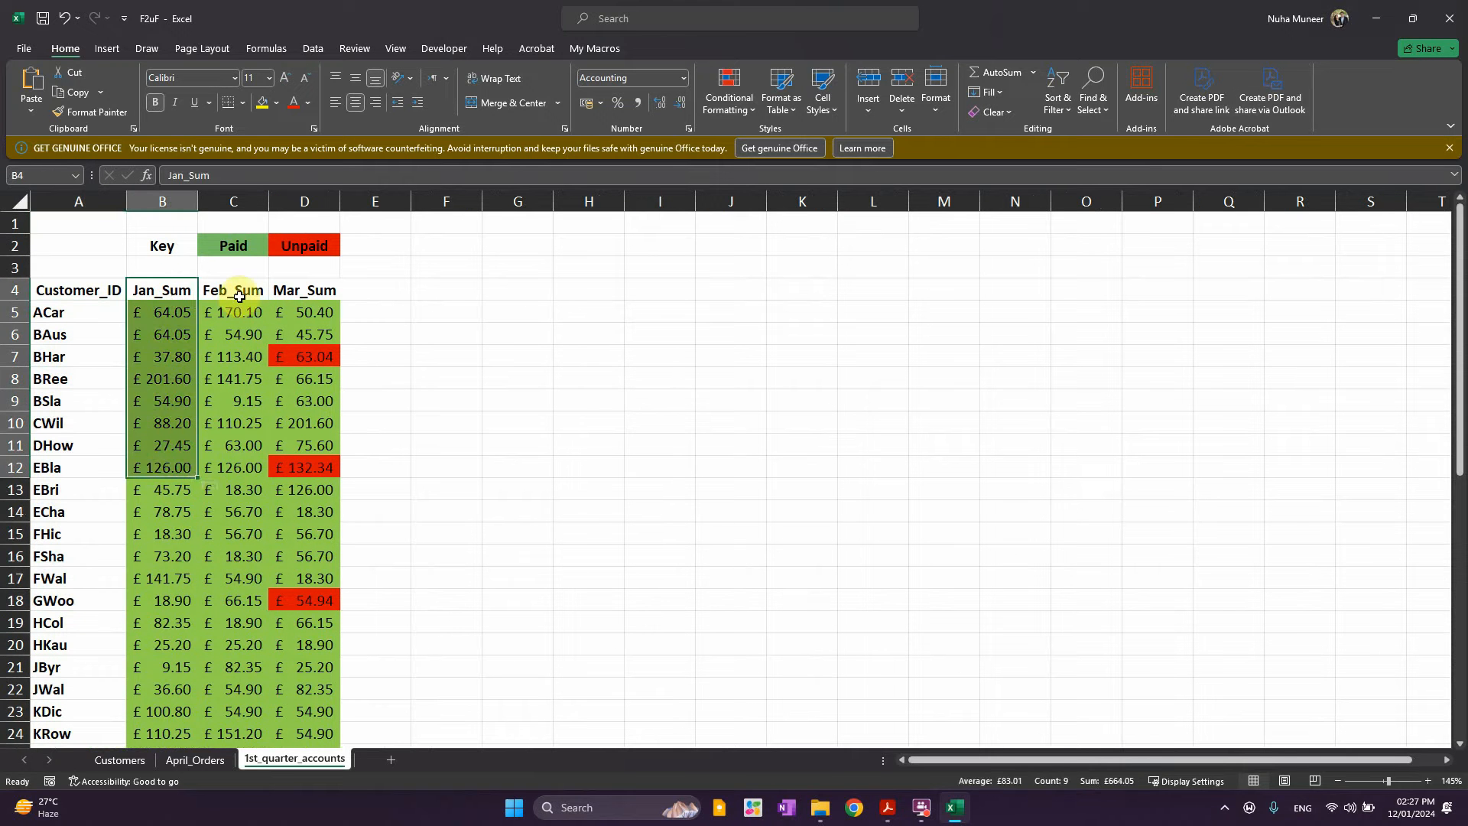
{"action": "left_click_drag", "start_coordinate": [237, 291], "coordinate": [238, 401]}
{"action": "left_click_drag", "start_coordinate": [319, 290], "coordinate": [300, 414]}
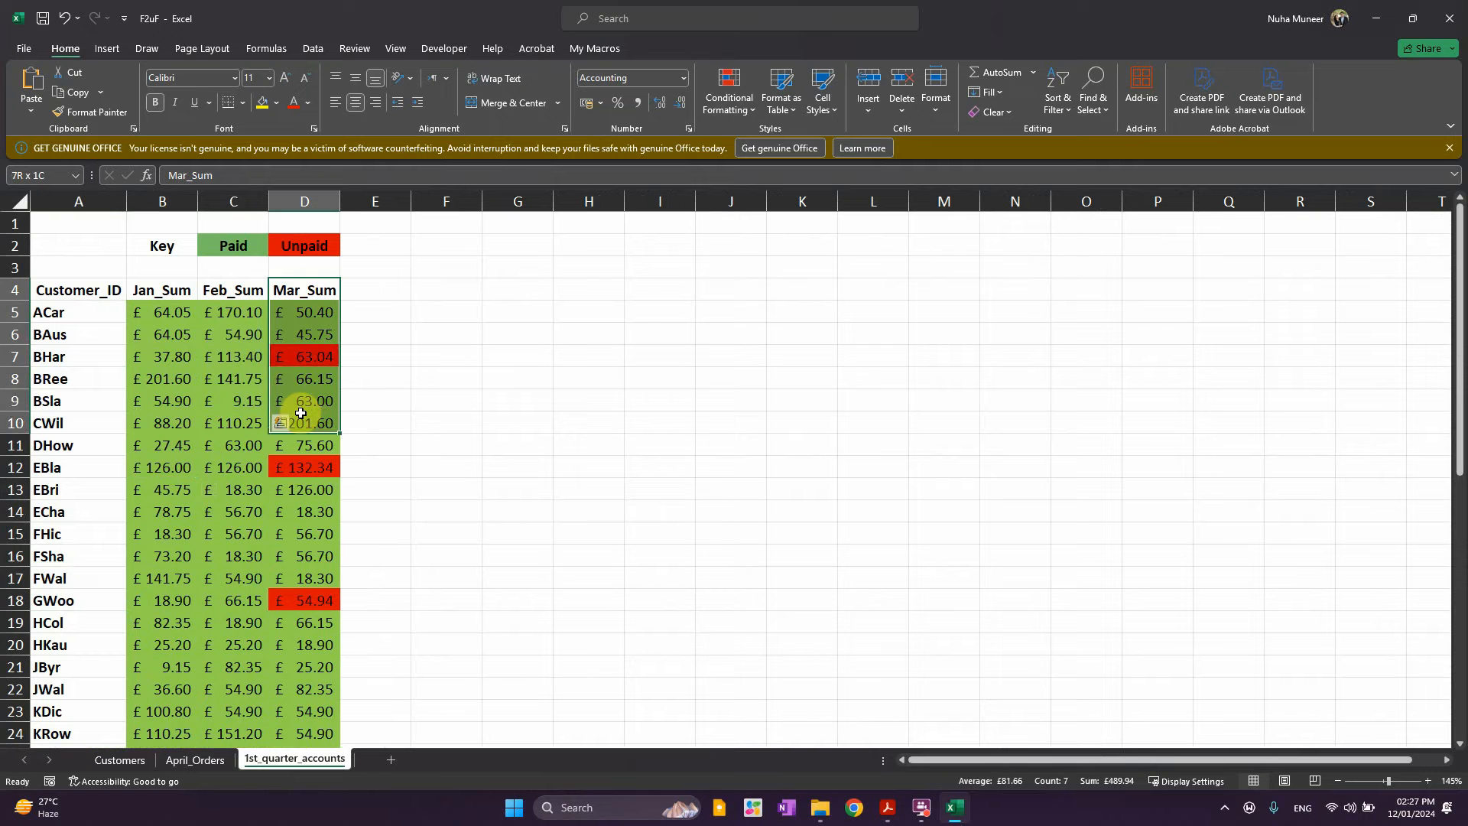
{"action": "left_click", "coordinate": [238, 247]}
{"action": "left_click_drag", "start_coordinate": [174, 338], "coordinate": [164, 558]}
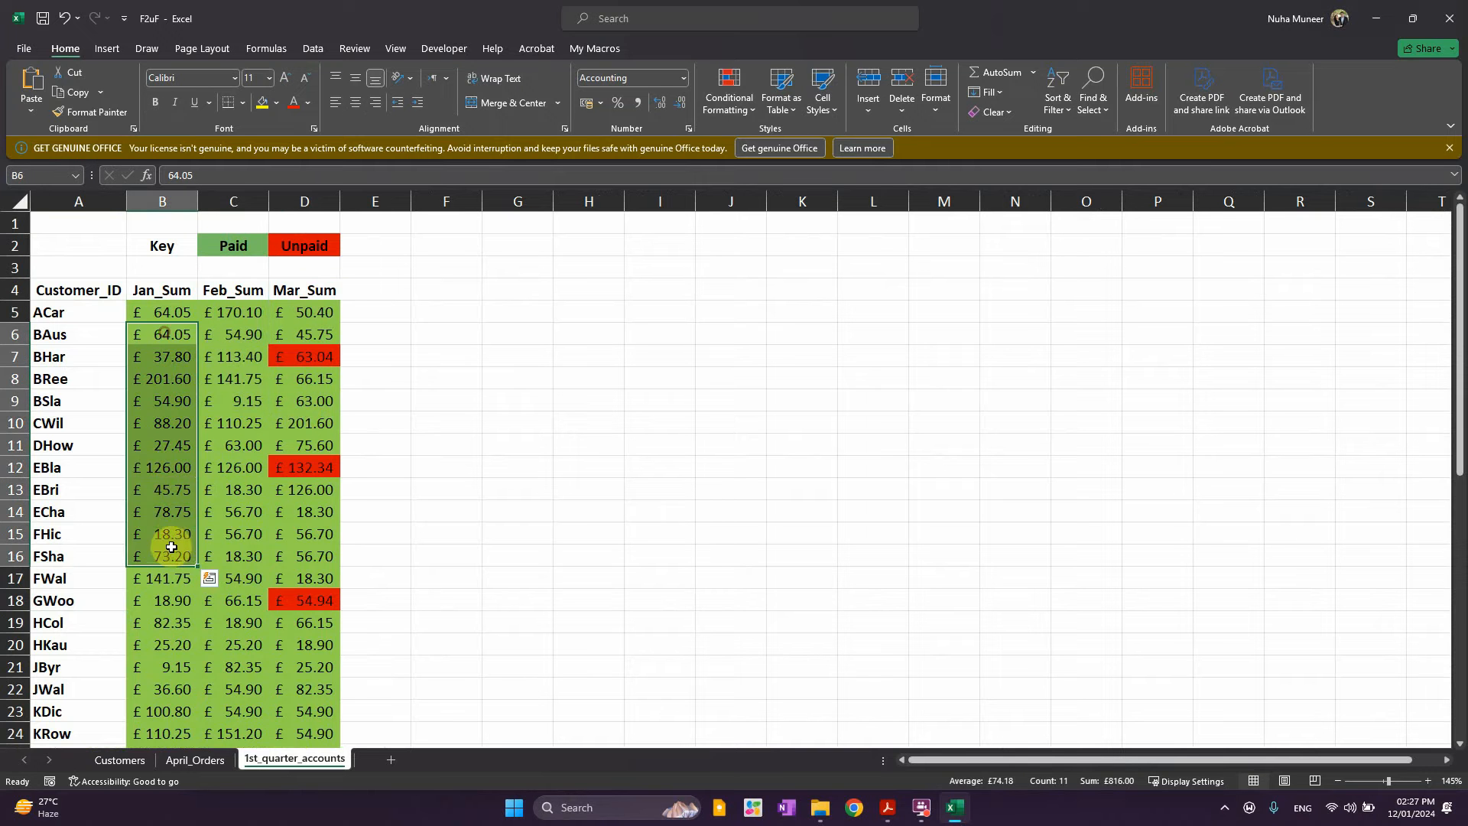
{"action": "scroll", "coordinate": [186, 560], "scroll_direction": "down", "scroll_amount": 12}
{"action": "scroll", "coordinate": [192, 561], "scroll_direction": "up", "scroll_amount": 12}
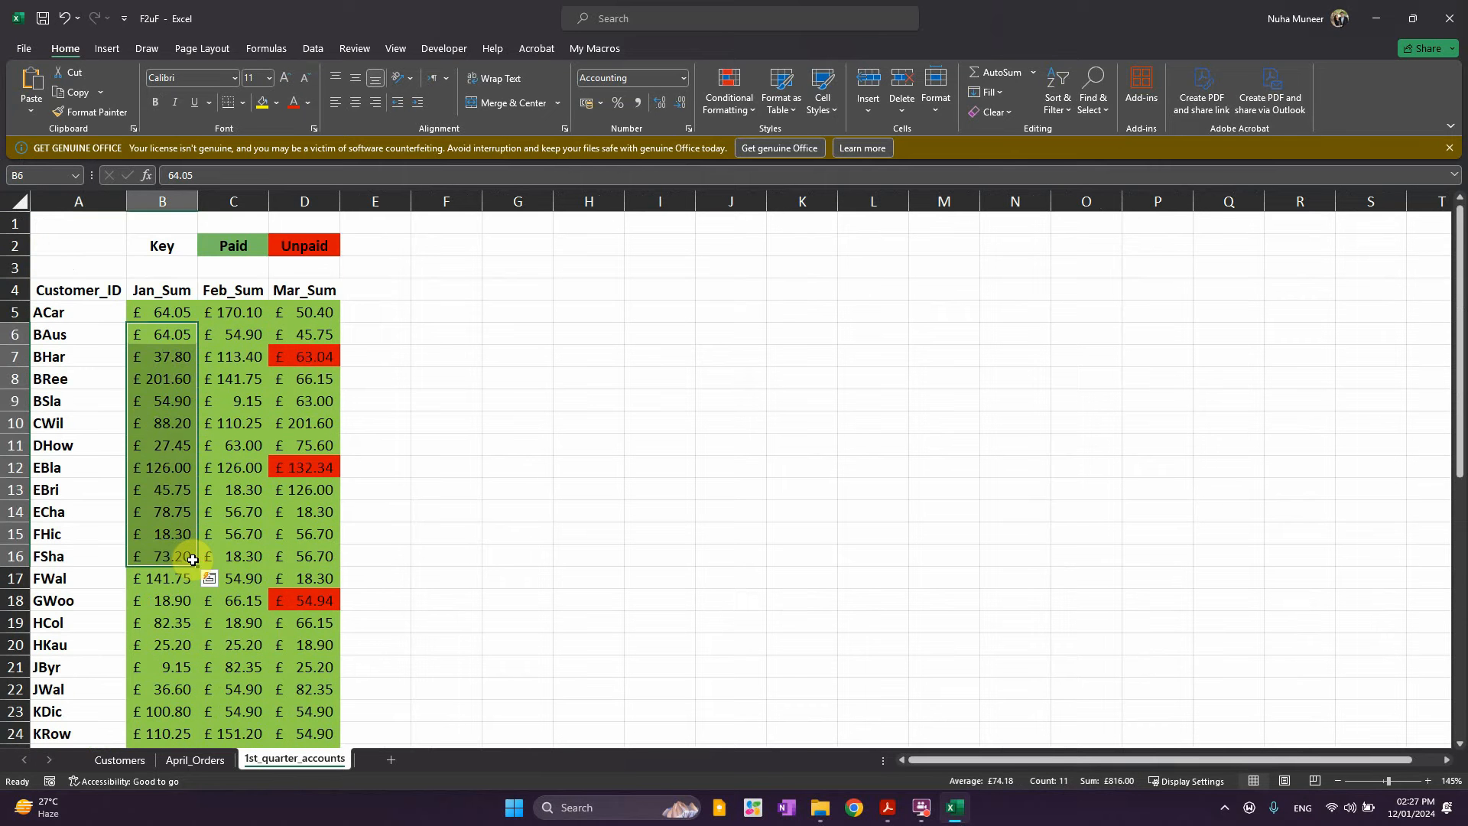
{"action": "left_click", "coordinate": [305, 357]}
{"action": "left_click", "coordinate": [302, 468]}
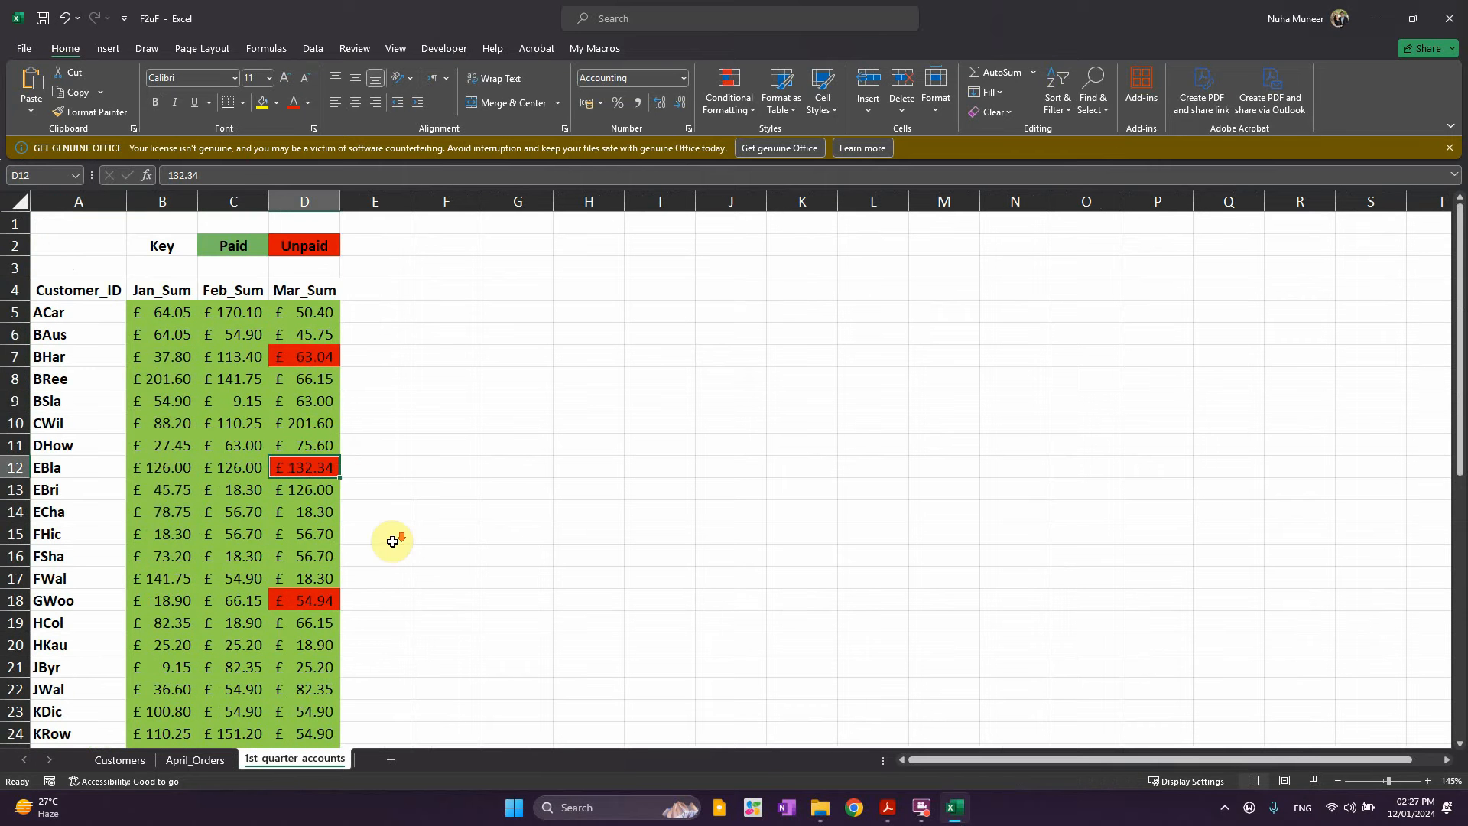
{"action": "scroll", "coordinate": [392, 539], "scroll_direction": "down", "scroll_amount": 6}
{"action": "scroll", "coordinate": [387, 542], "scroll_direction": "down", "scroll_amount": 3}
{"action": "scroll", "coordinate": [359, 564], "scroll_direction": "up", "scroll_amount": 9}
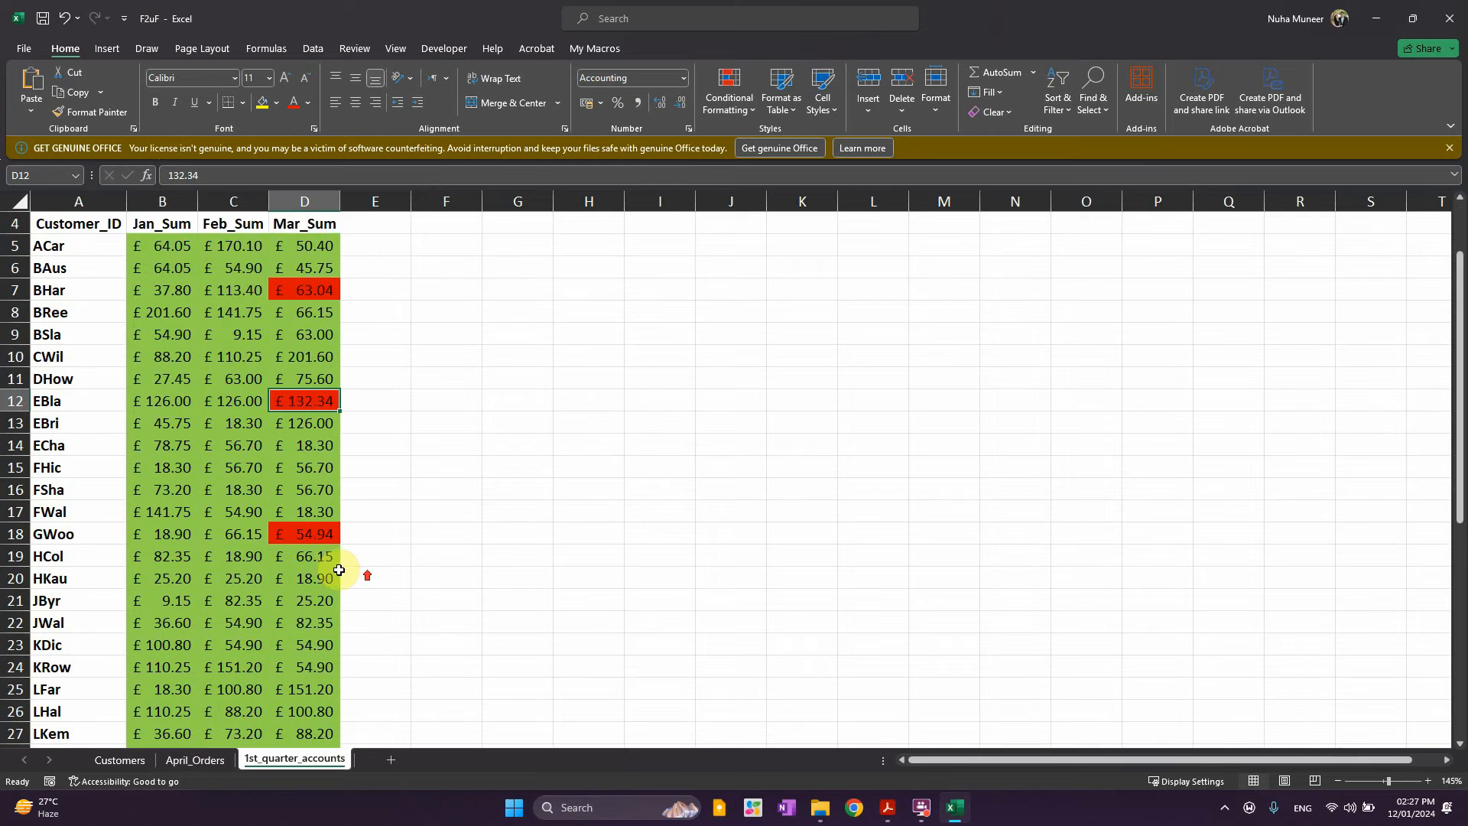
{"action": "left_click", "coordinate": [309, 353]}
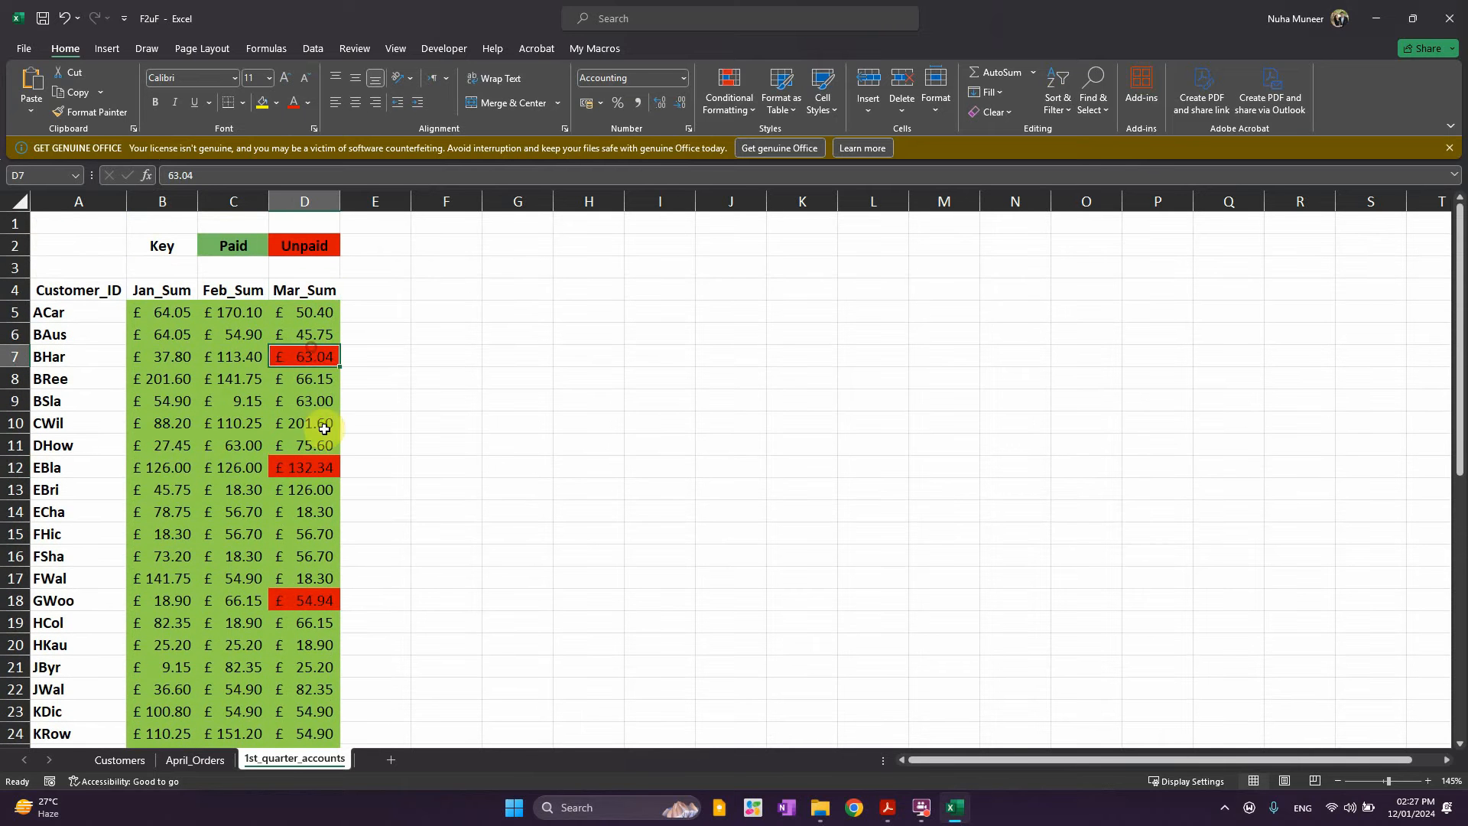
{"action": "left_click", "coordinate": [313, 600]}
{"action": "scroll", "coordinate": [375, 651], "scroll_direction": "down", "scroll_amount": 10}
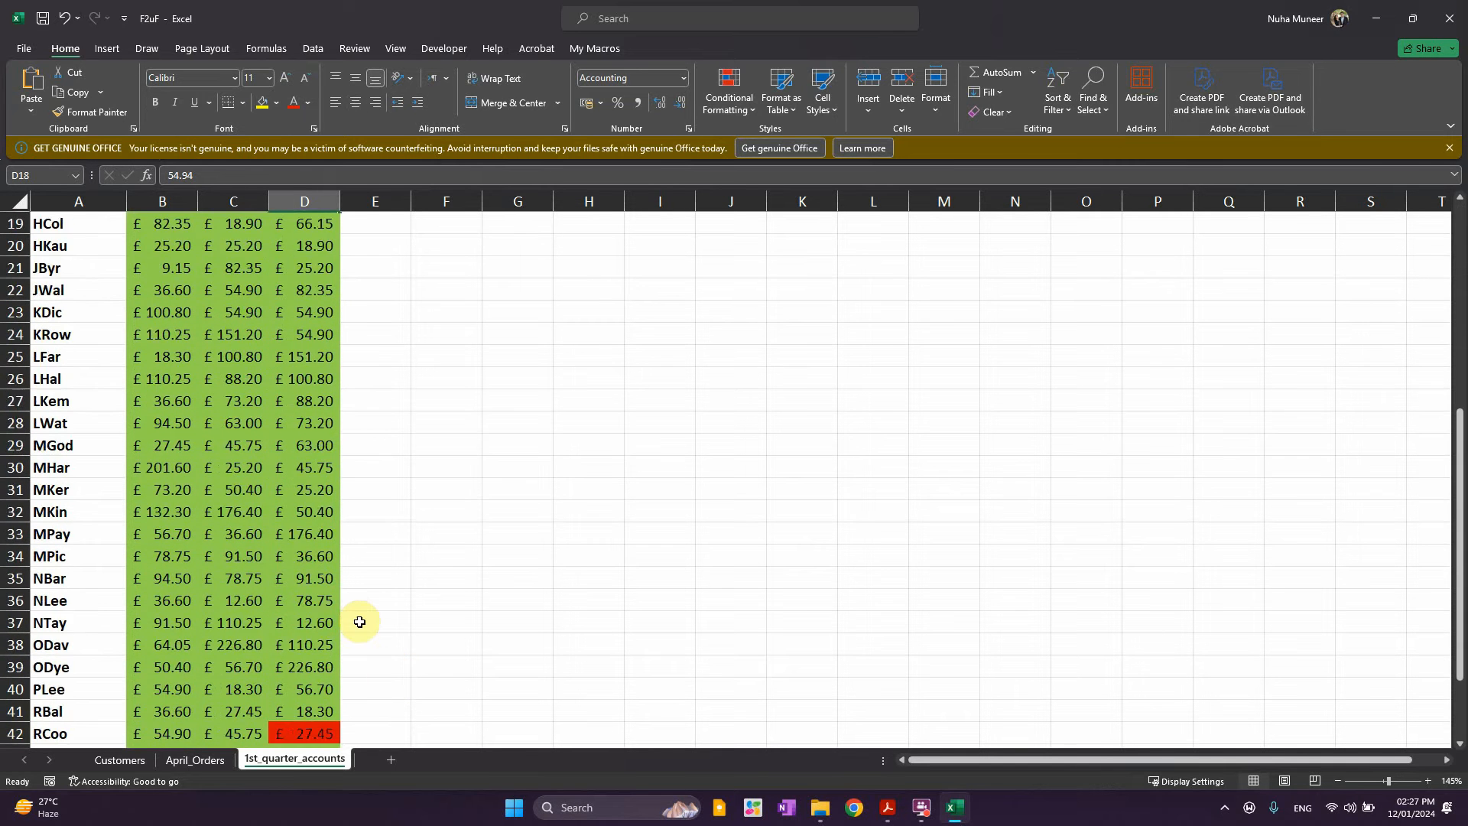
{"action": "left_click", "coordinate": [315, 579]}
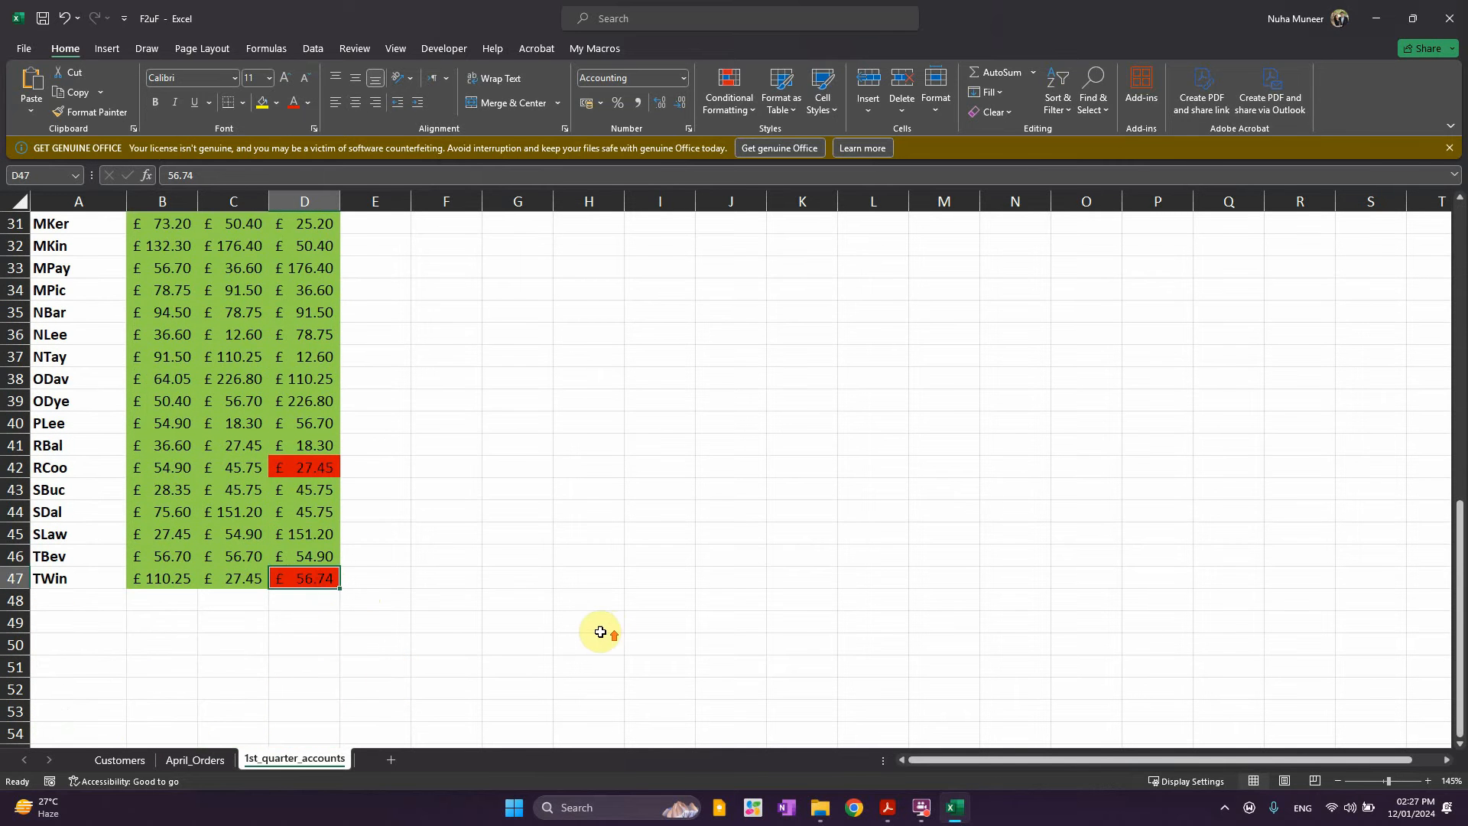
{"action": "scroll", "coordinate": [471, 572], "scroll_direction": "up", "scroll_amount": 10}
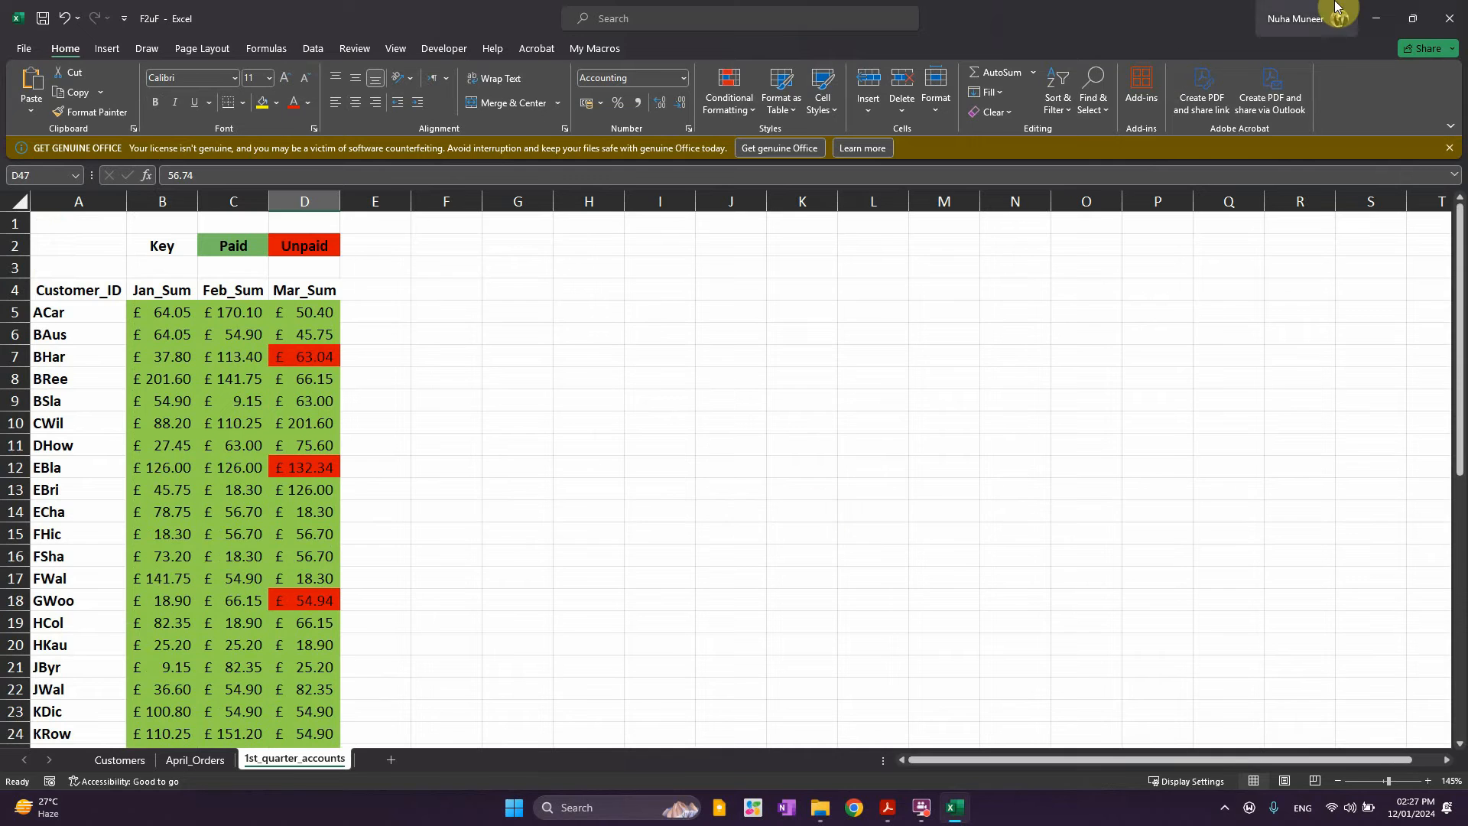
{"action": "left_click", "coordinate": [1368, 14]}
In the Acrobat task paper, select the passages describing the customer data and Customers worksheet
{"action": "left_click", "coordinate": [640, 8]}
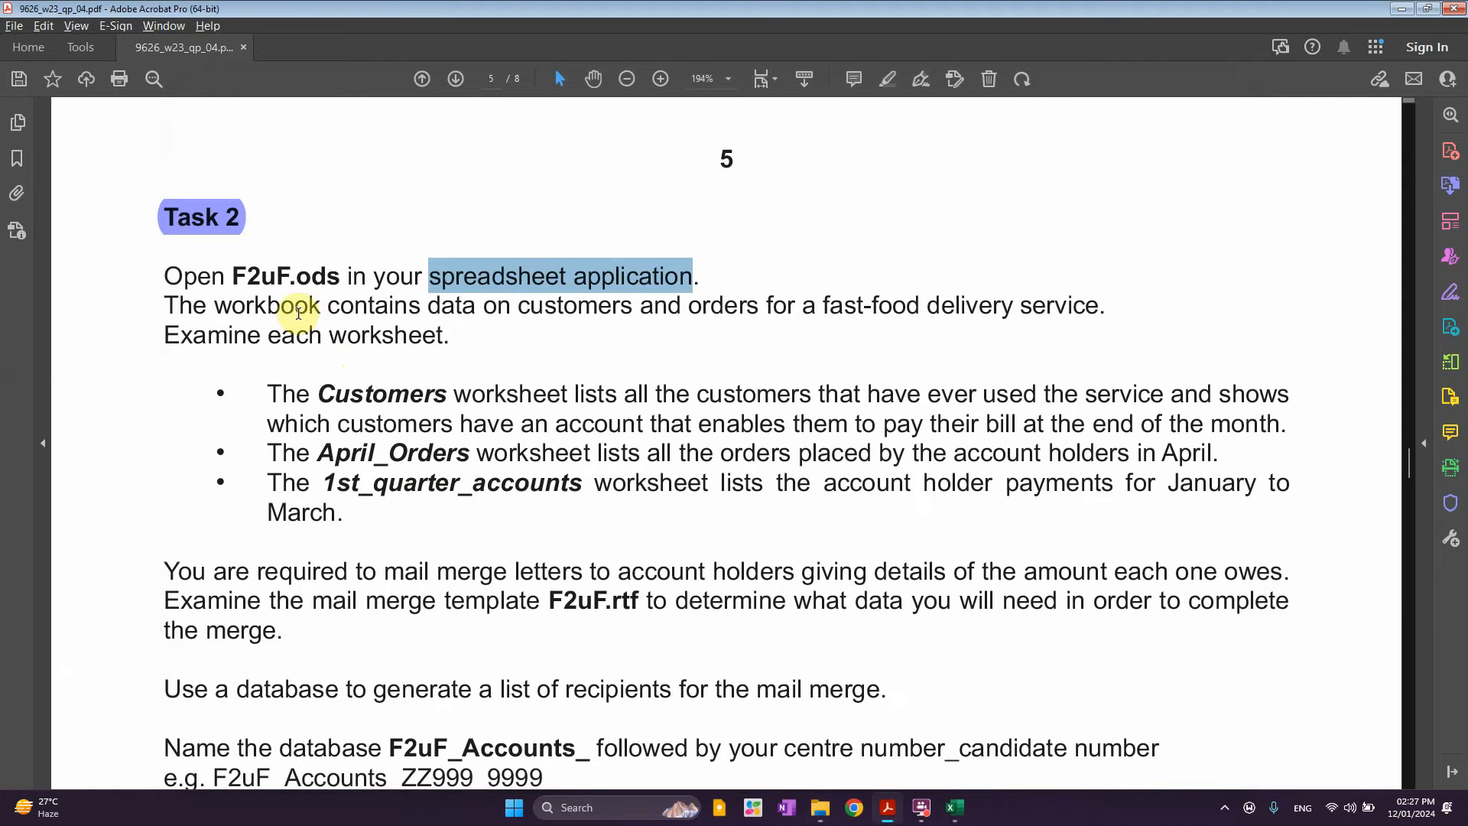
{"action": "left_click_drag", "start_coordinate": [327, 306], "coordinate": [1099, 307]}
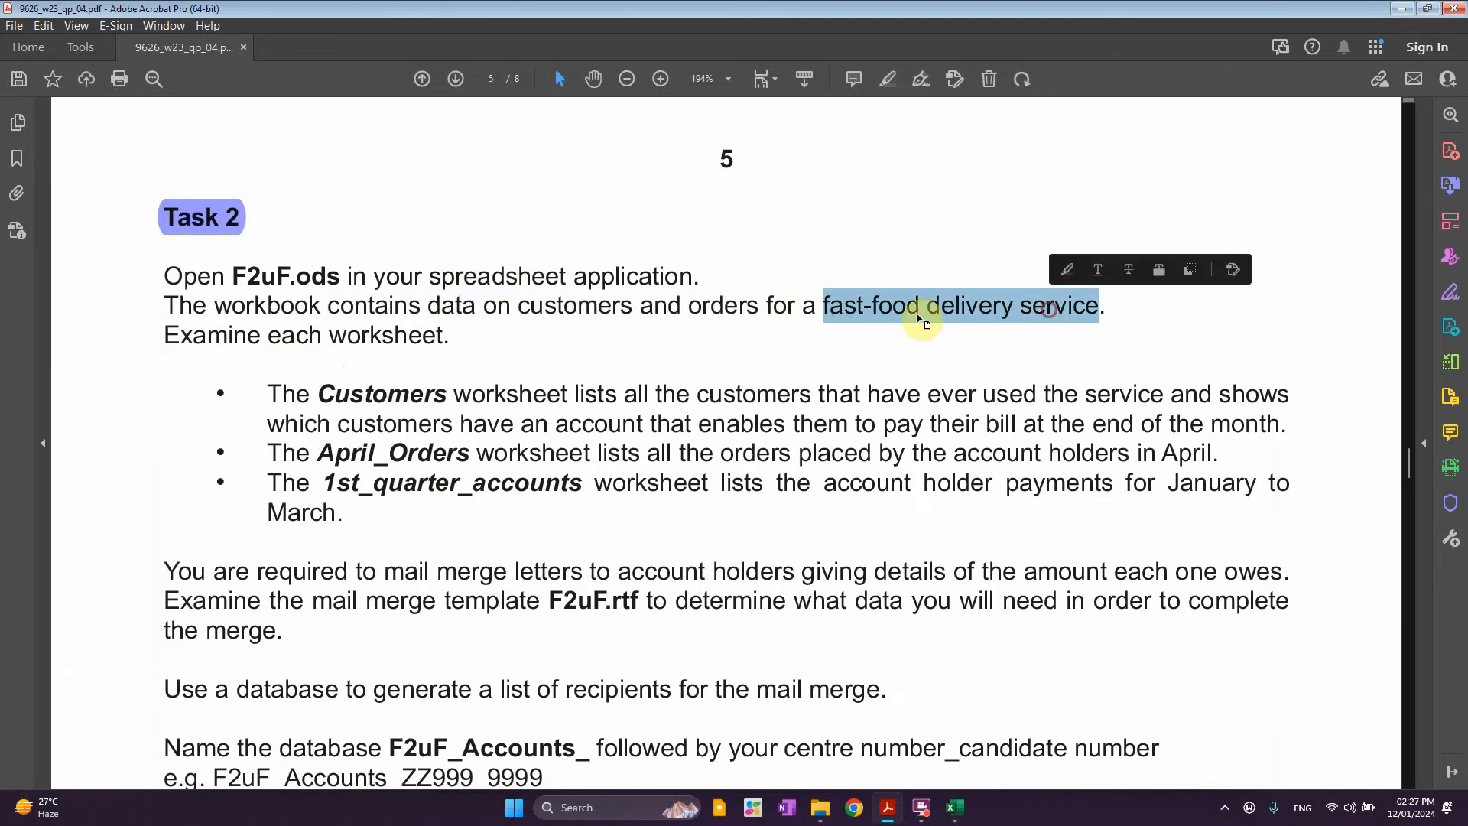
{"action": "left_click_drag", "start_coordinate": [268, 335], "coordinate": [442, 337]}
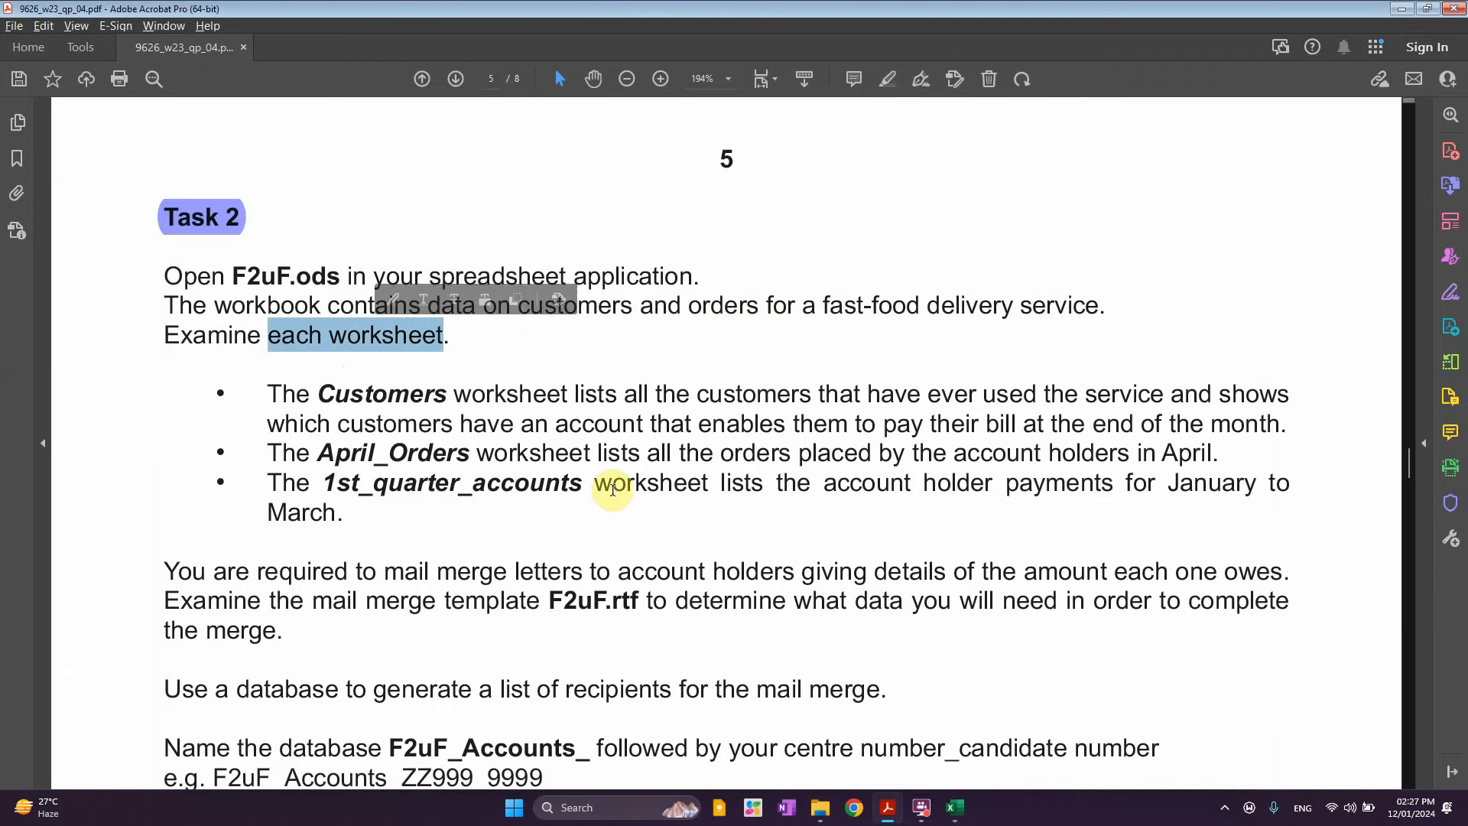
{"action": "left_click_drag", "start_coordinate": [334, 394], "coordinate": [1217, 403]}
{"action": "left_click_drag", "start_coordinate": [460, 424], "coordinate": [1013, 430]}
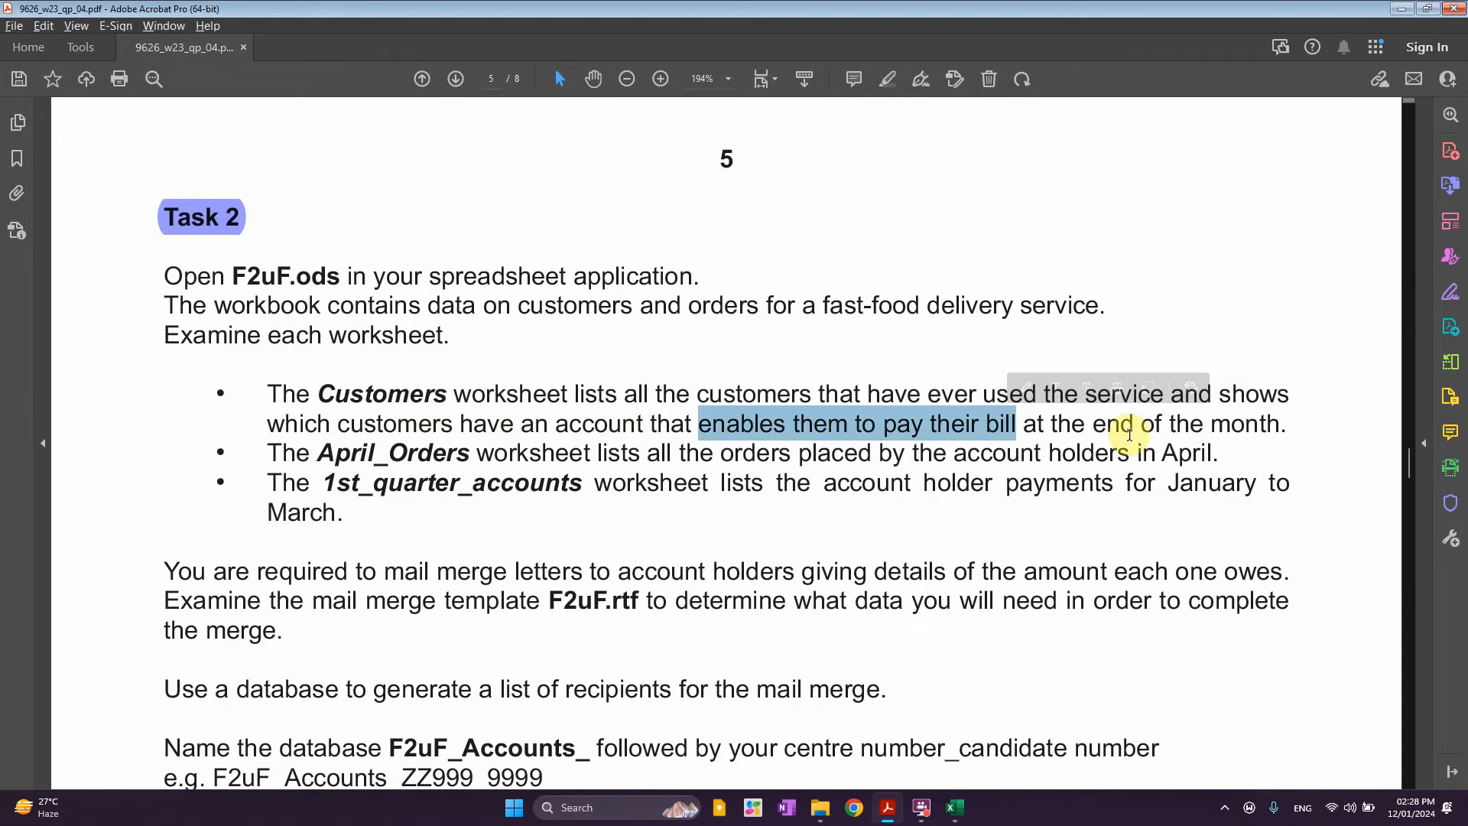
In the F2uF workbook, show the Customers sheet and select a run of Account_holder cells
{"action": "key", "text": "alt+Tab"}
{"action": "left_click", "coordinate": [956, 808]}
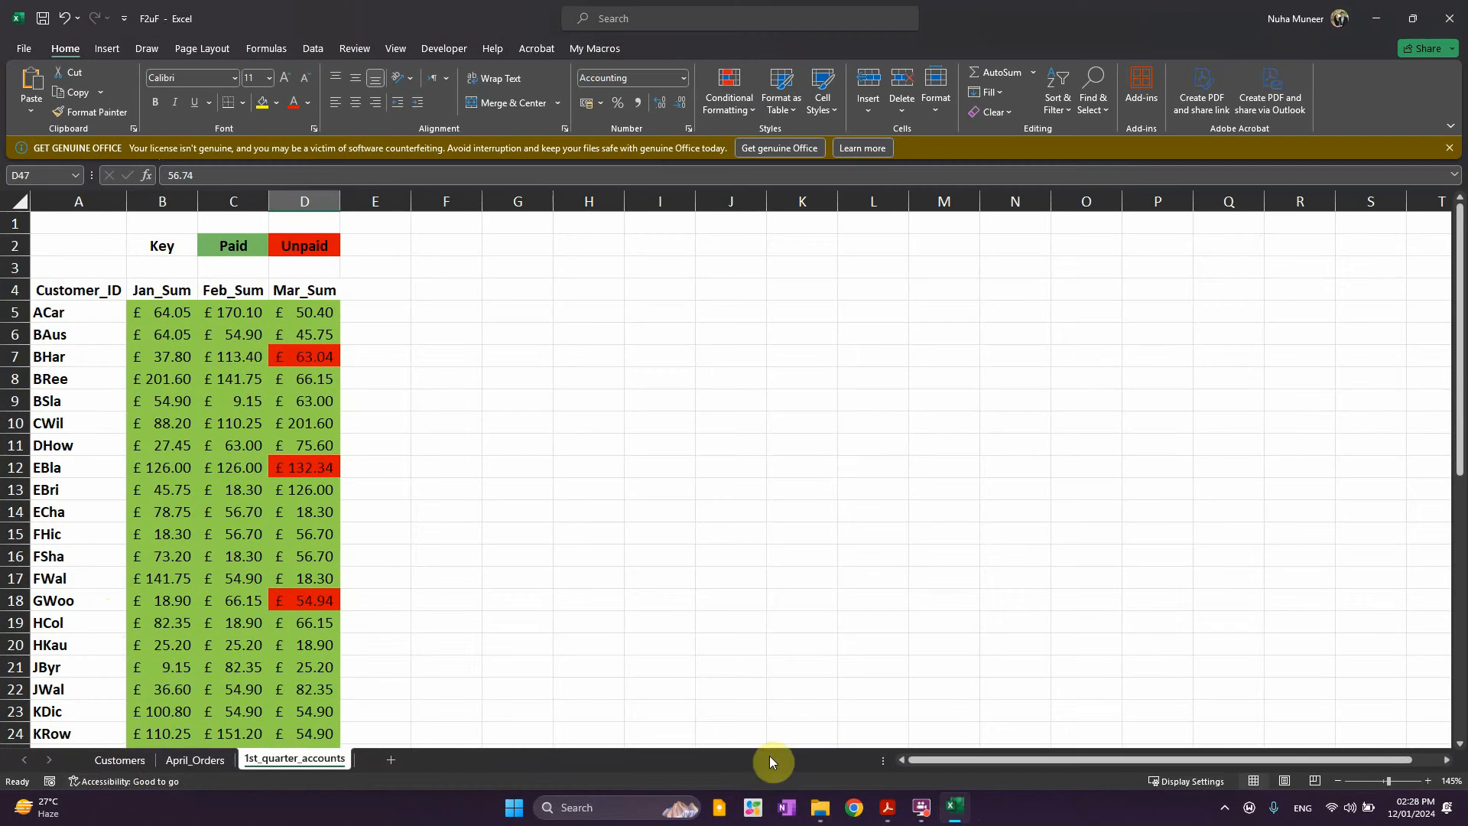
{"action": "left_click", "coordinate": [120, 759]}
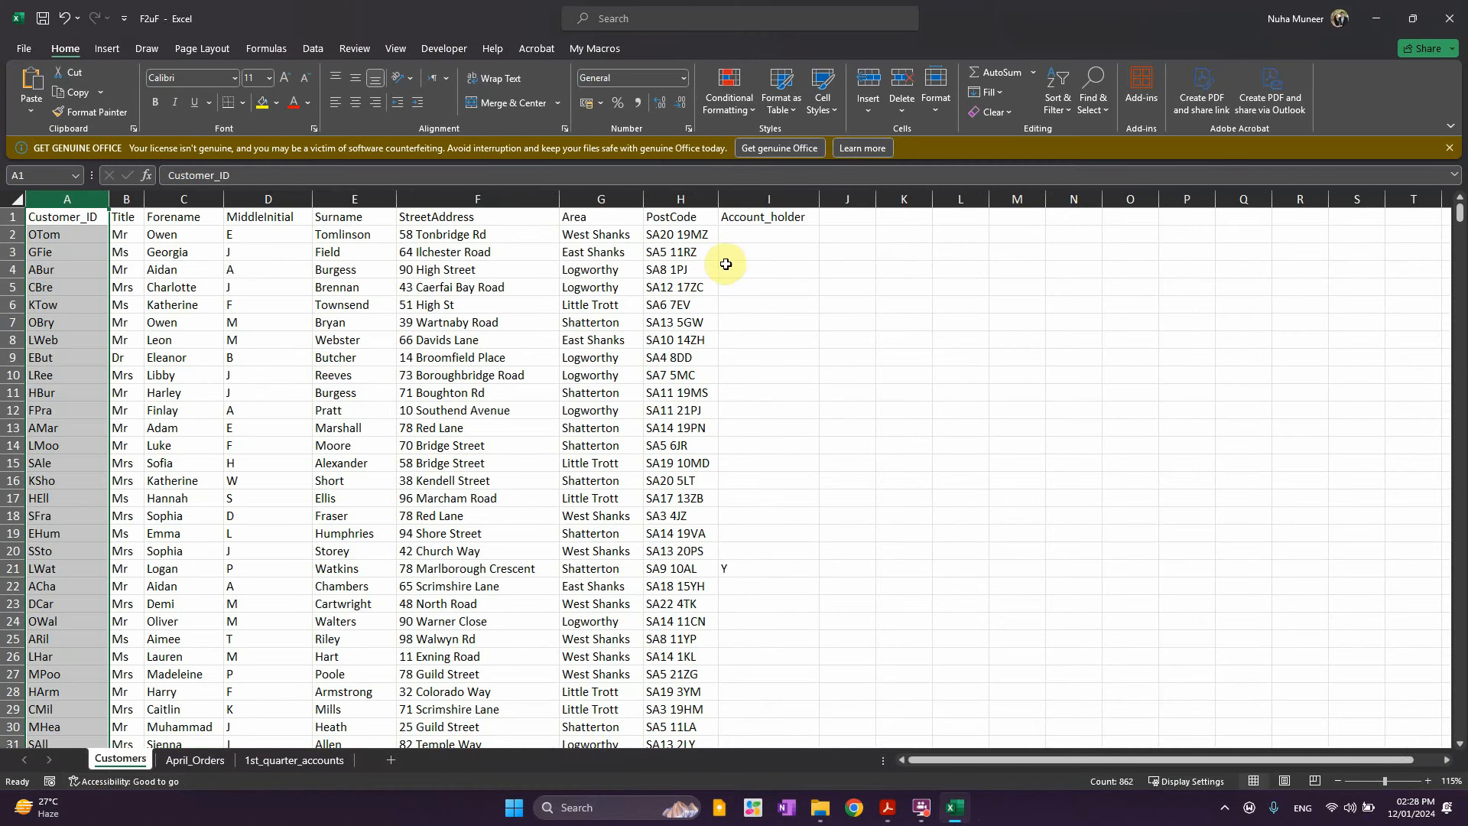
{"action": "left_click_drag", "start_coordinate": [771, 340], "coordinate": [765, 623]}
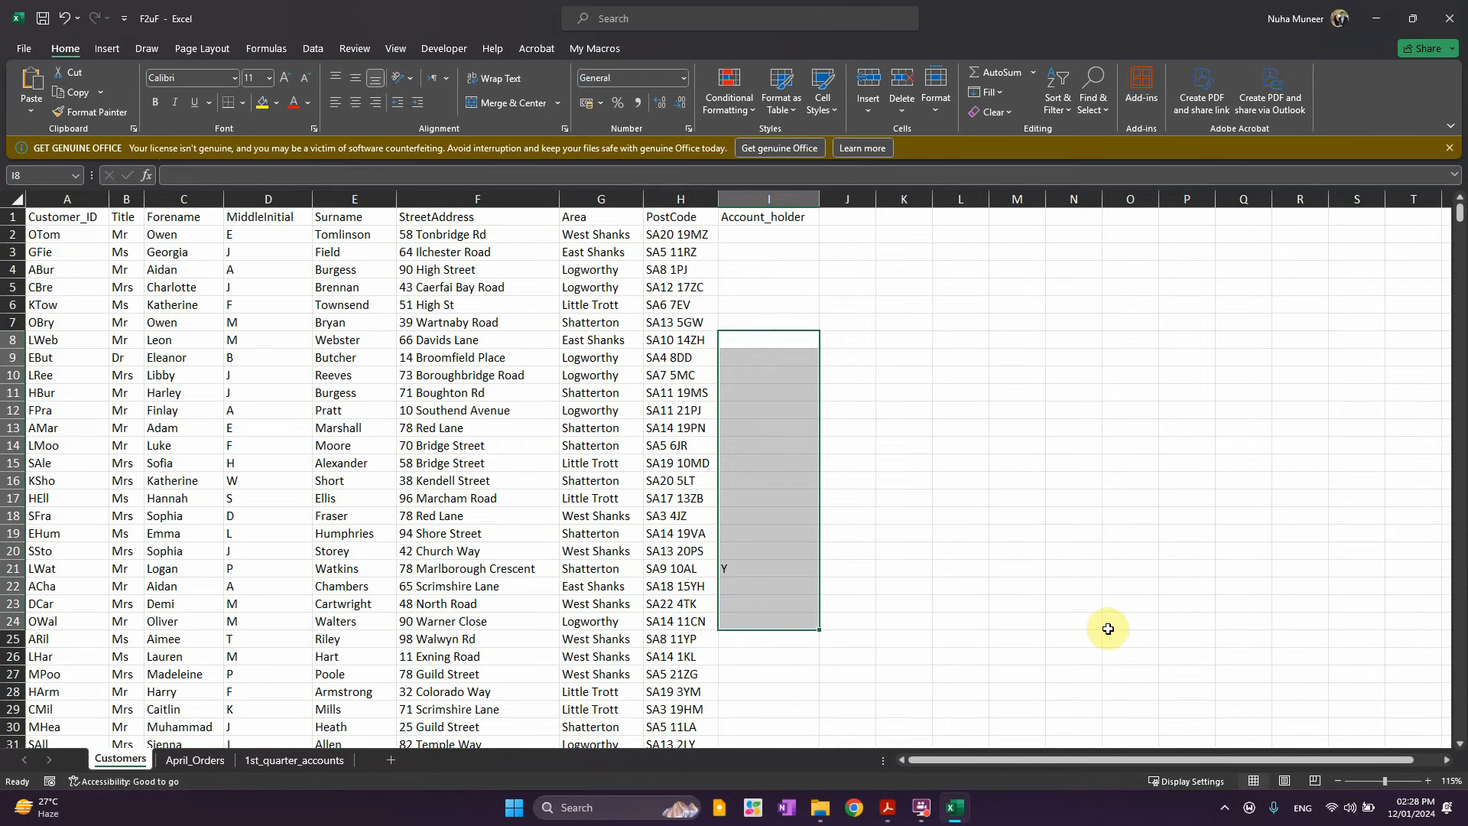
{"action": "key", "text": "alt+Tab"}
{"action": "key", "text": "alt+Tab"}
{"action": "key", "text": "alt+Tab"}
{"action": "key", "text": "alt+Tab"}
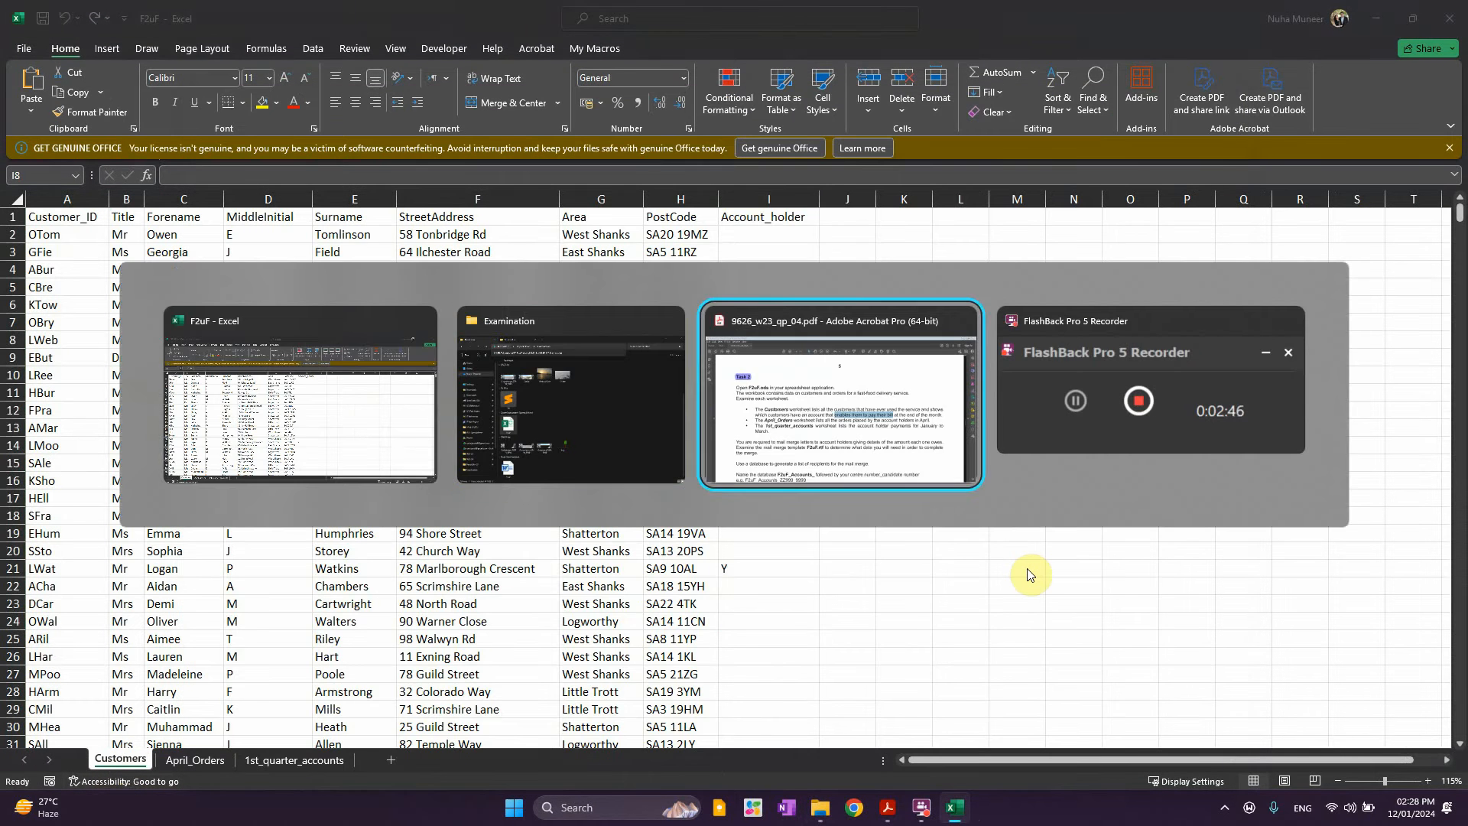
Select the April_Orders and 1st_quarter_accounts worksheet descriptions in the Task 2 text
{"action": "left_click_drag", "start_coordinate": [317, 453], "coordinate": [681, 462]}
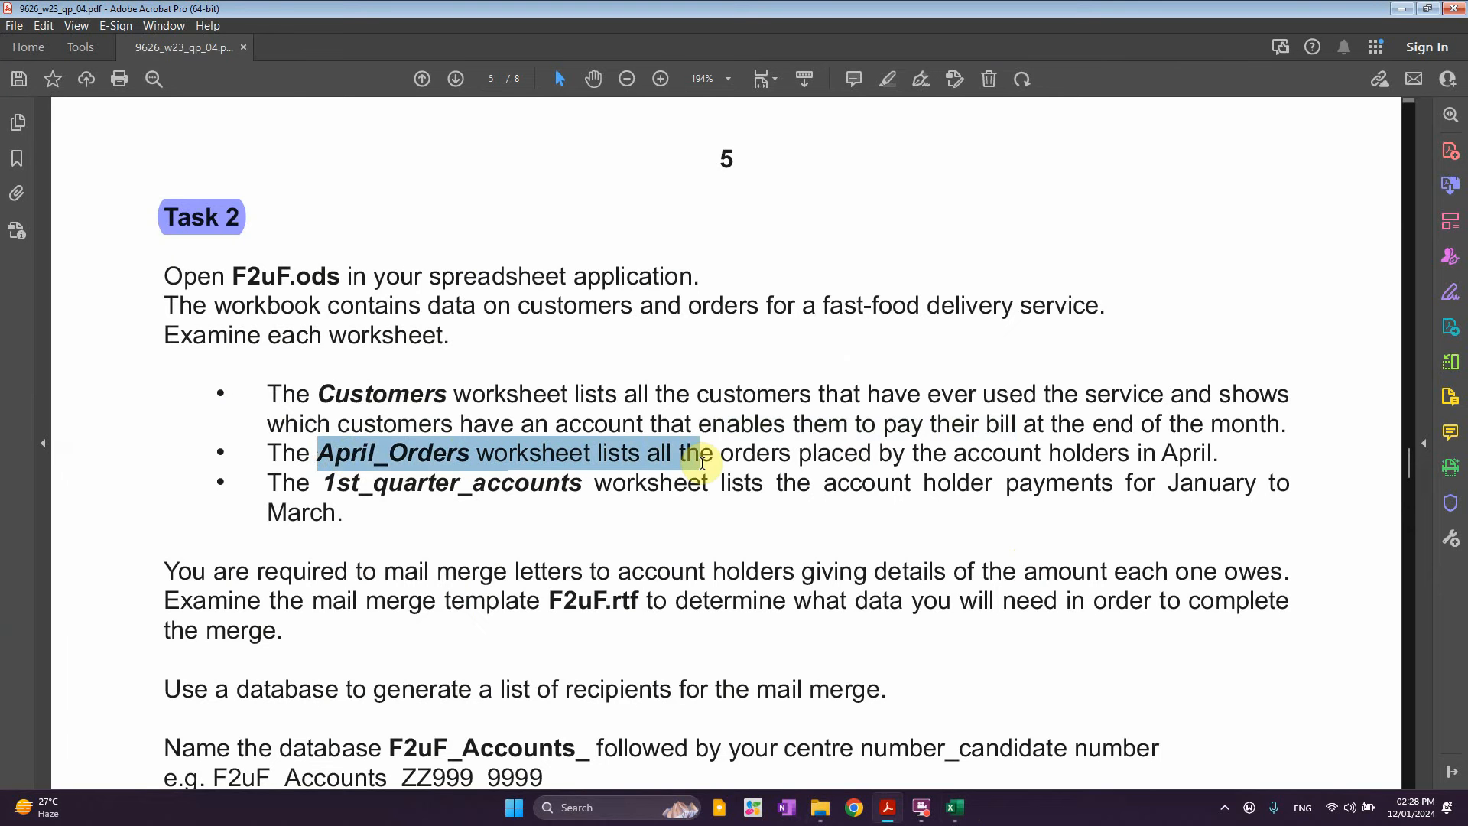
{"action": "left_click_drag", "start_coordinate": [775, 459], "coordinate": [1144, 458]}
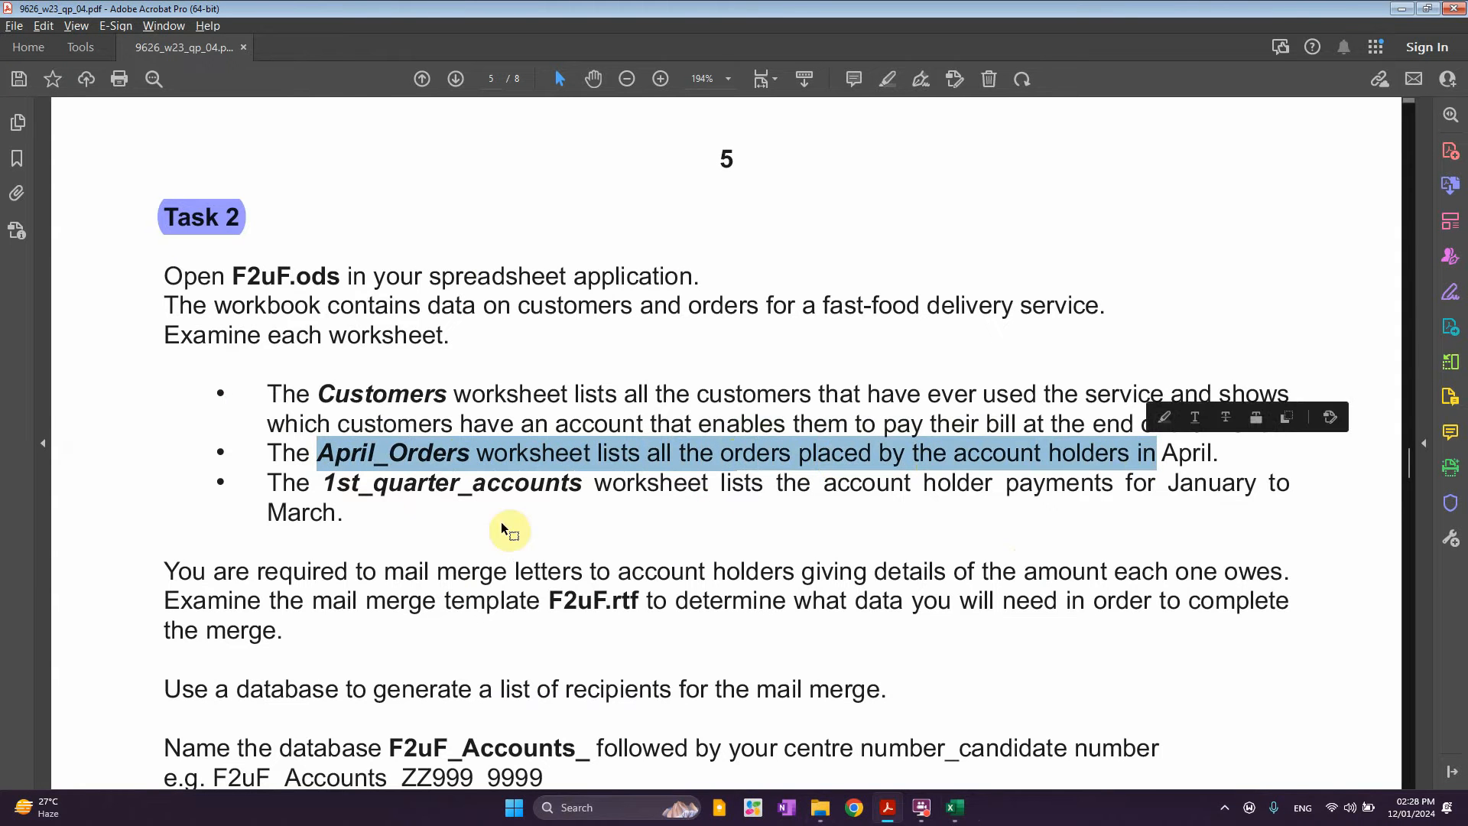
{"action": "left_click_drag", "start_coordinate": [322, 484], "coordinate": [529, 485]}
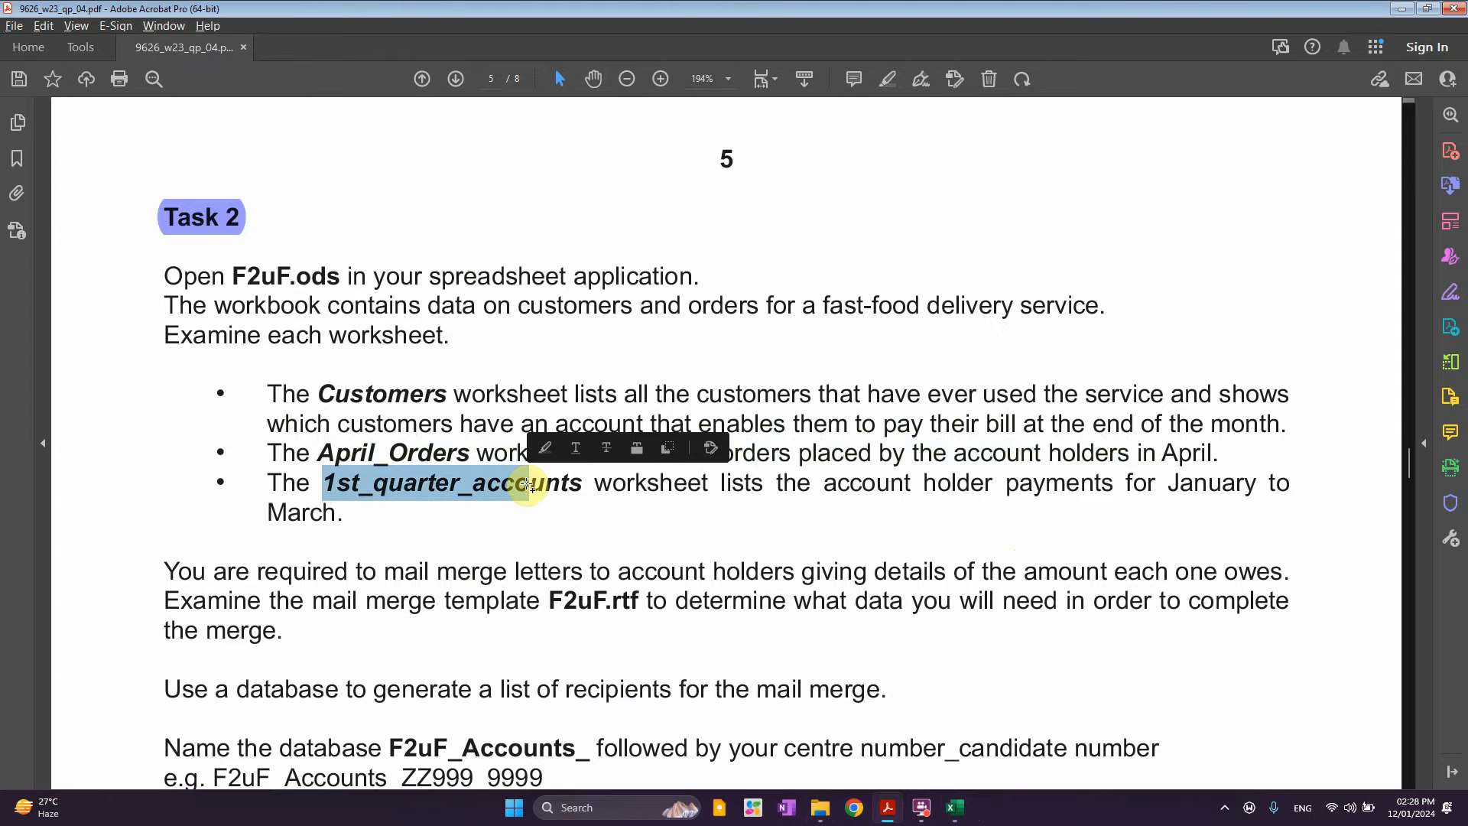
{"action": "left_click_drag", "start_coordinate": [925, 483], "coordinate": [1155, 483]}
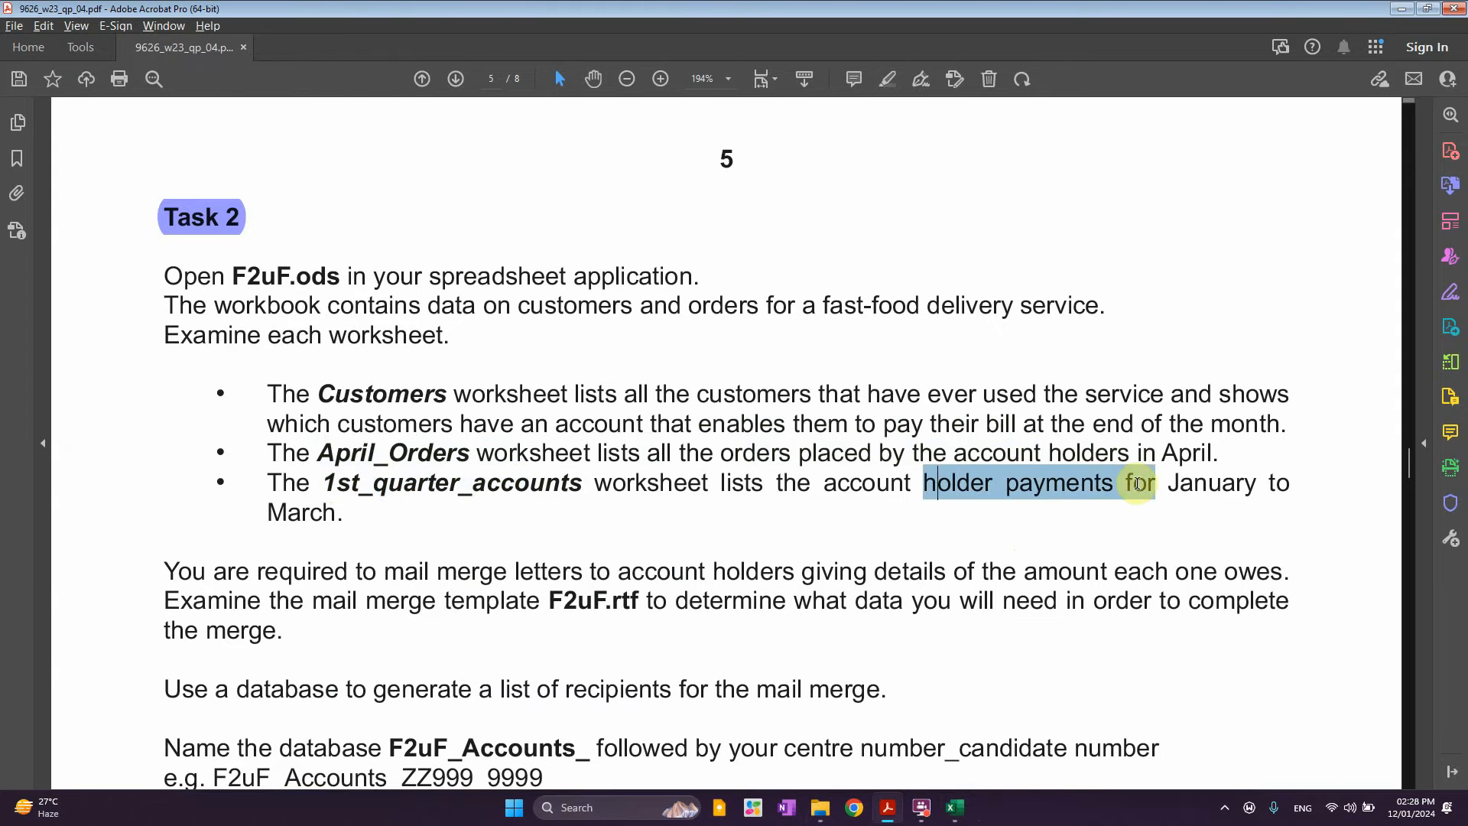
Highlight the phrases 'account holders' and 'amount each one owes.'
{"action": "scroll", "coordinate": [416, 537], "scroll_direction": "down", "scroll_amount": 2}
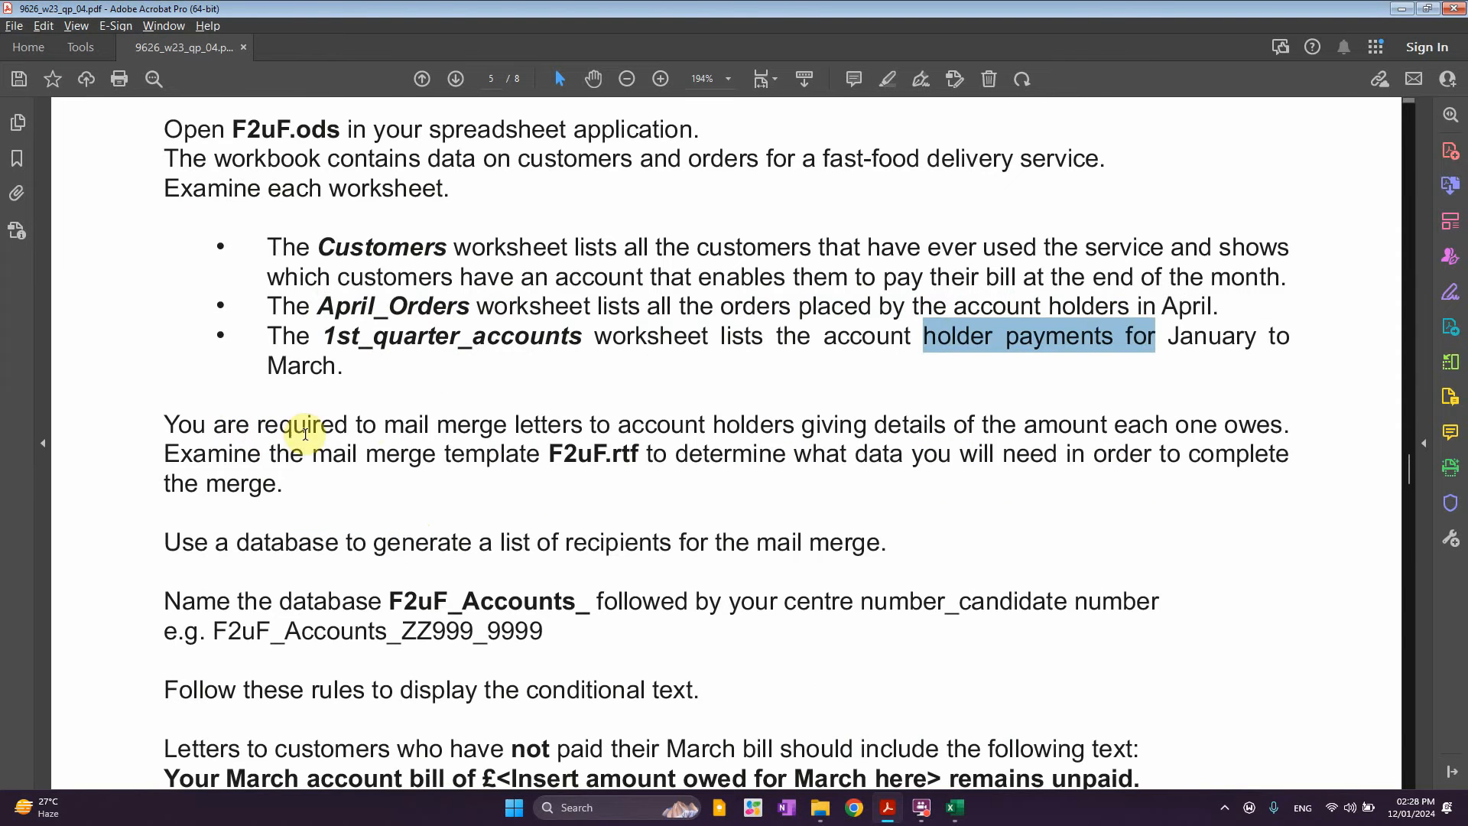
{"action": "left_click_drag", "start_coordinate": [386, 423], "coordinate": [621, 425]}
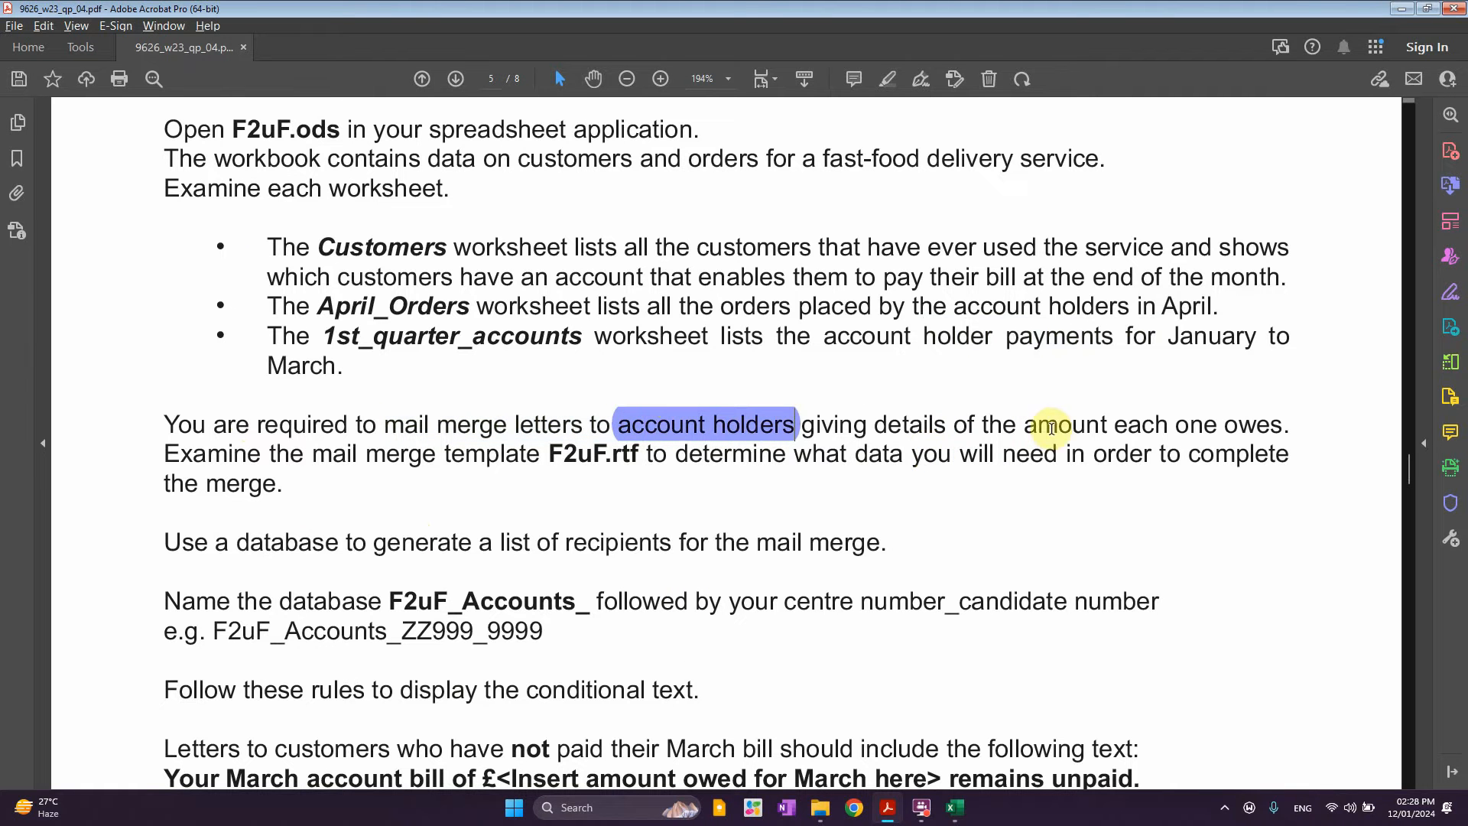
{"action": "left_click_drag", "start_coordinate": [1239, 423], "coordinate": [1025, 425]}
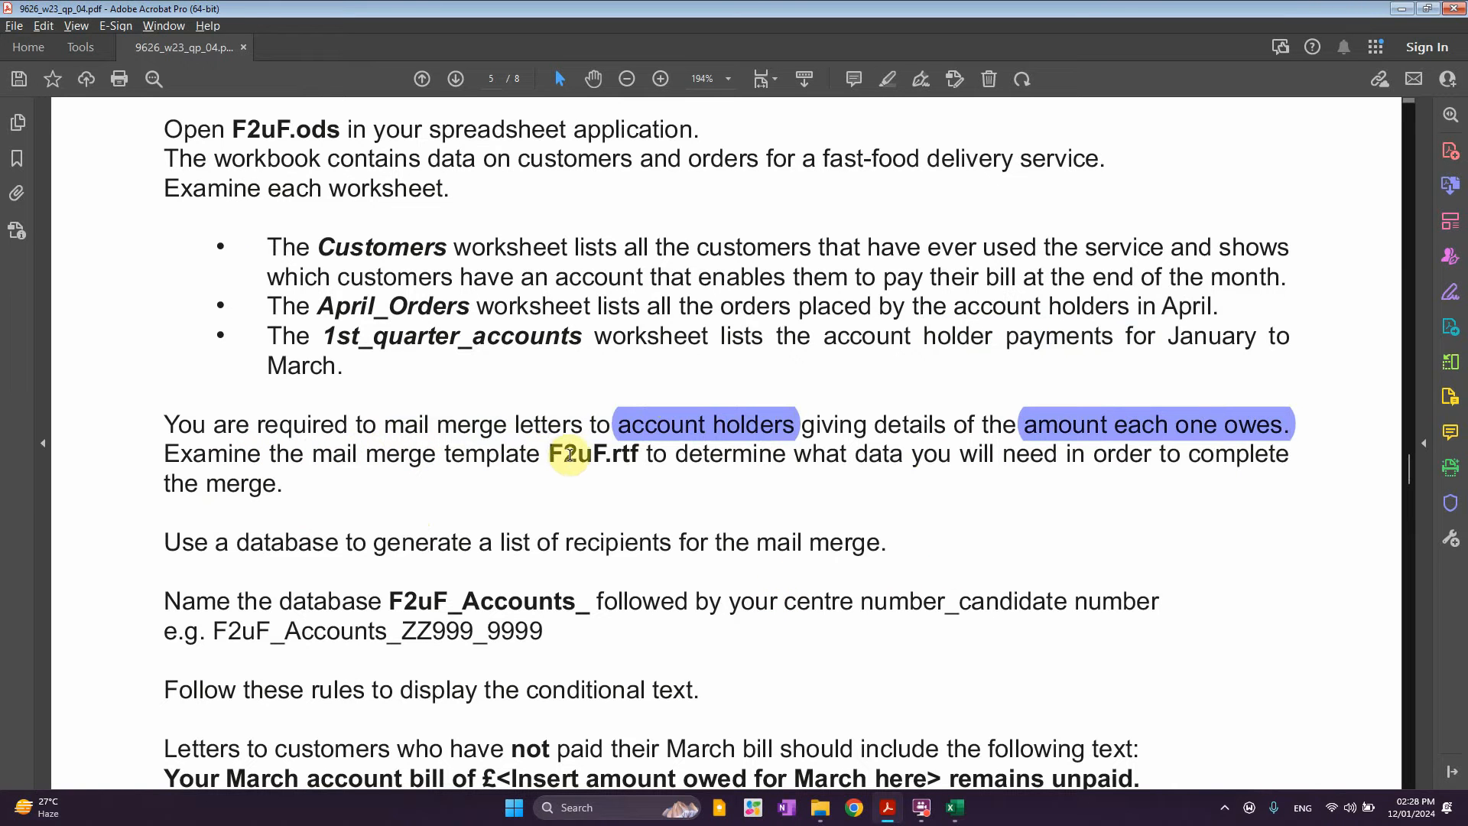
Underline F2uF.rtf in red, highlight 'data you will need', and select 'database to generate a list of recipients'
{"action": "left_click_drag", "start_coordinate": [547, 455], "coordinate": [646, 457]}
{"action": "left_click", "coordinate": [694, 413]}
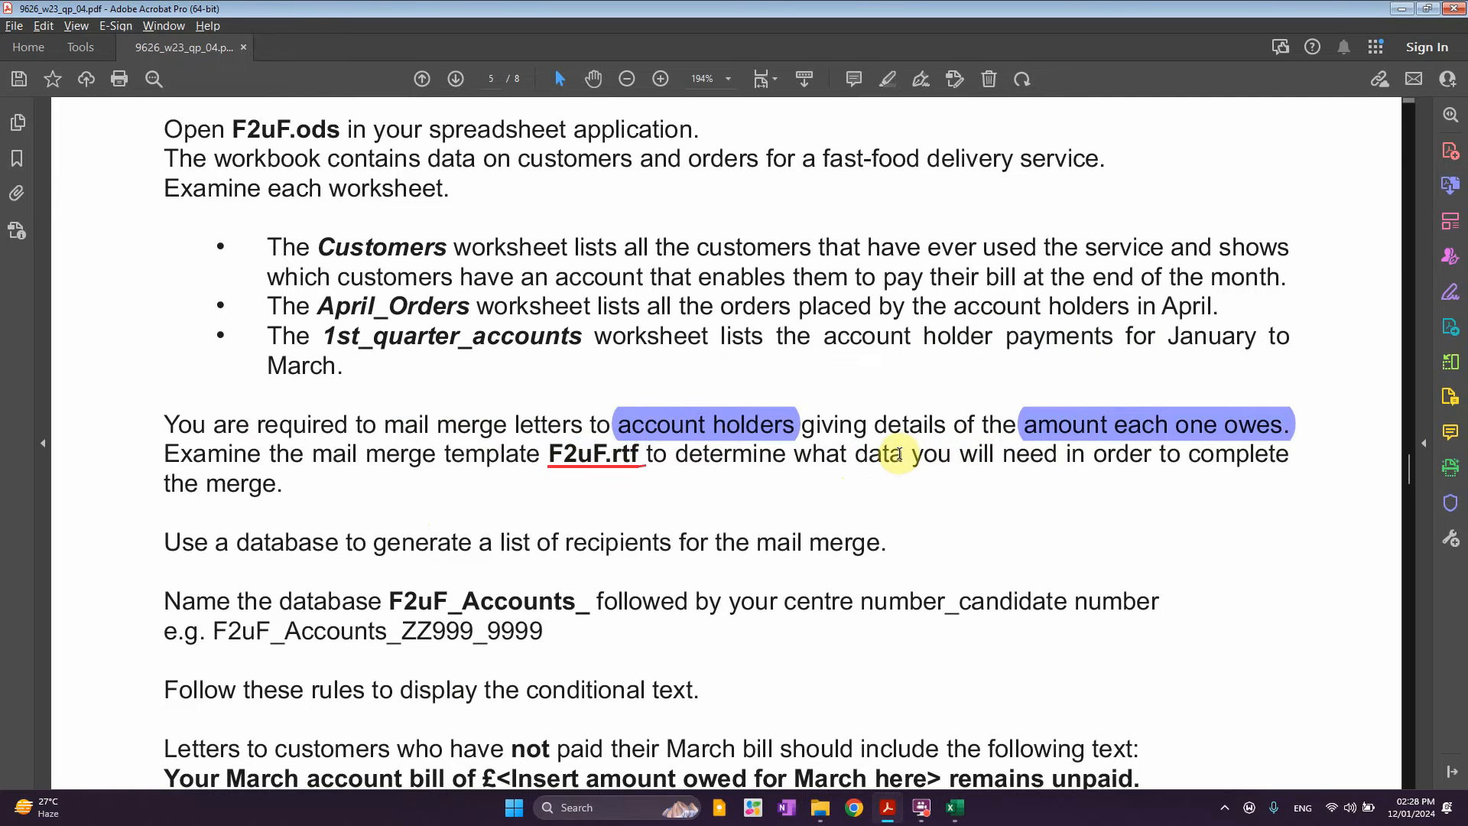
{"action": "left_click_drag", "start_coordinate": [900, 454], "coordinate": [1058, 457]}
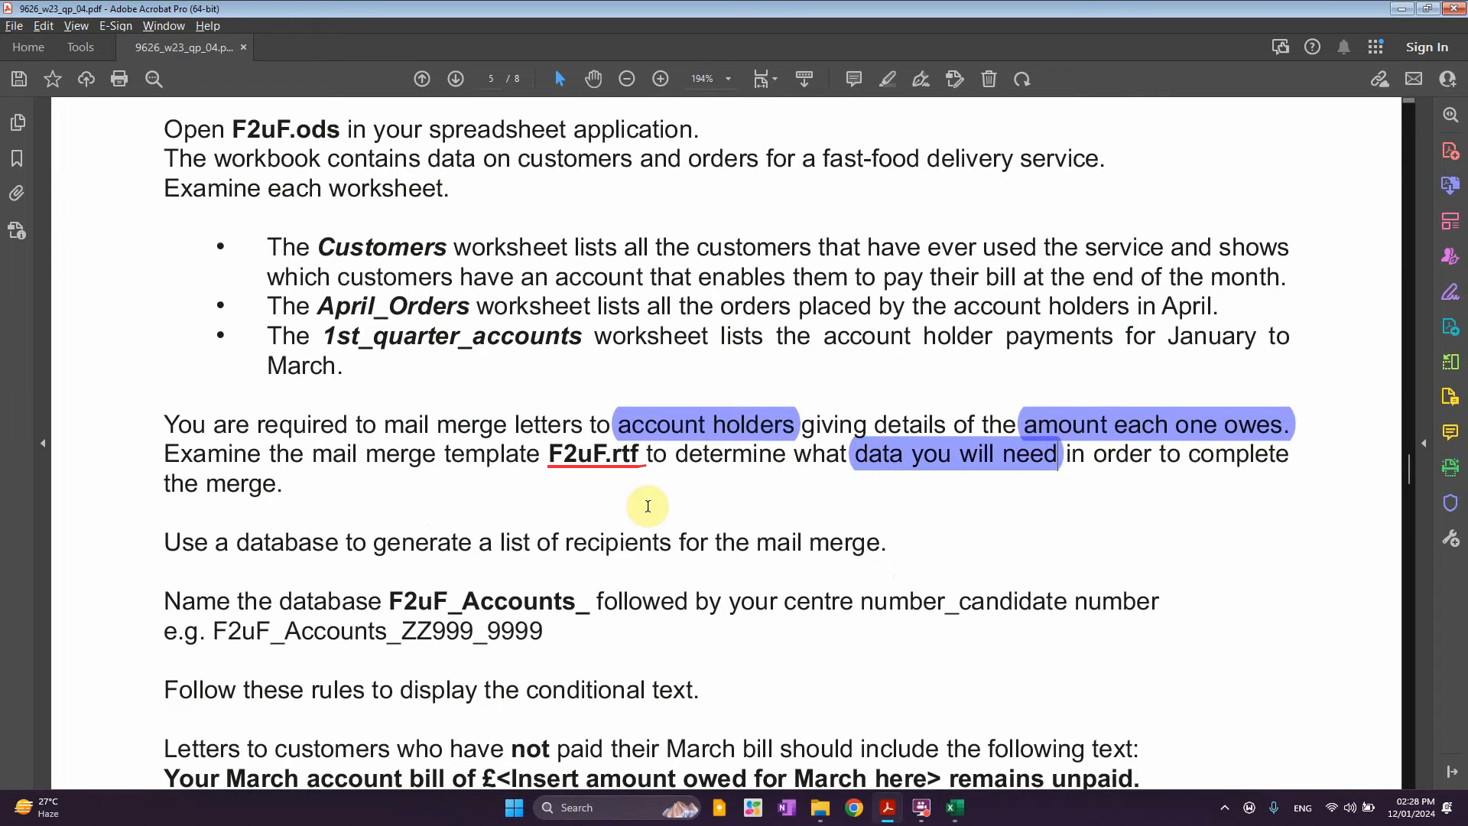
{"action": "left_click", "coordinate": [606, 458]}
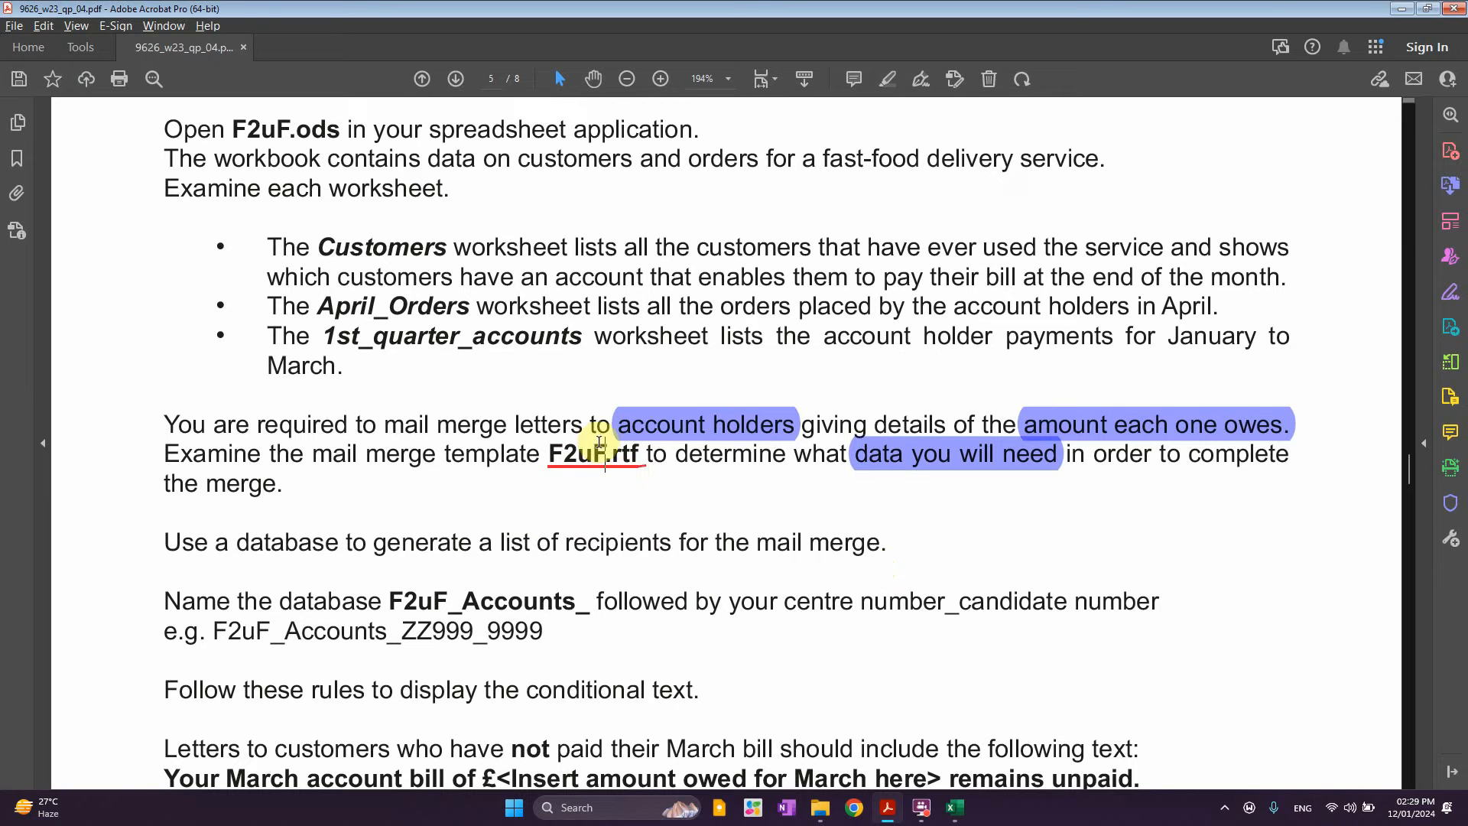
{"action": "left_click_drag", "start_coordinate": [237, 543], "coordinate": [612, 552]}
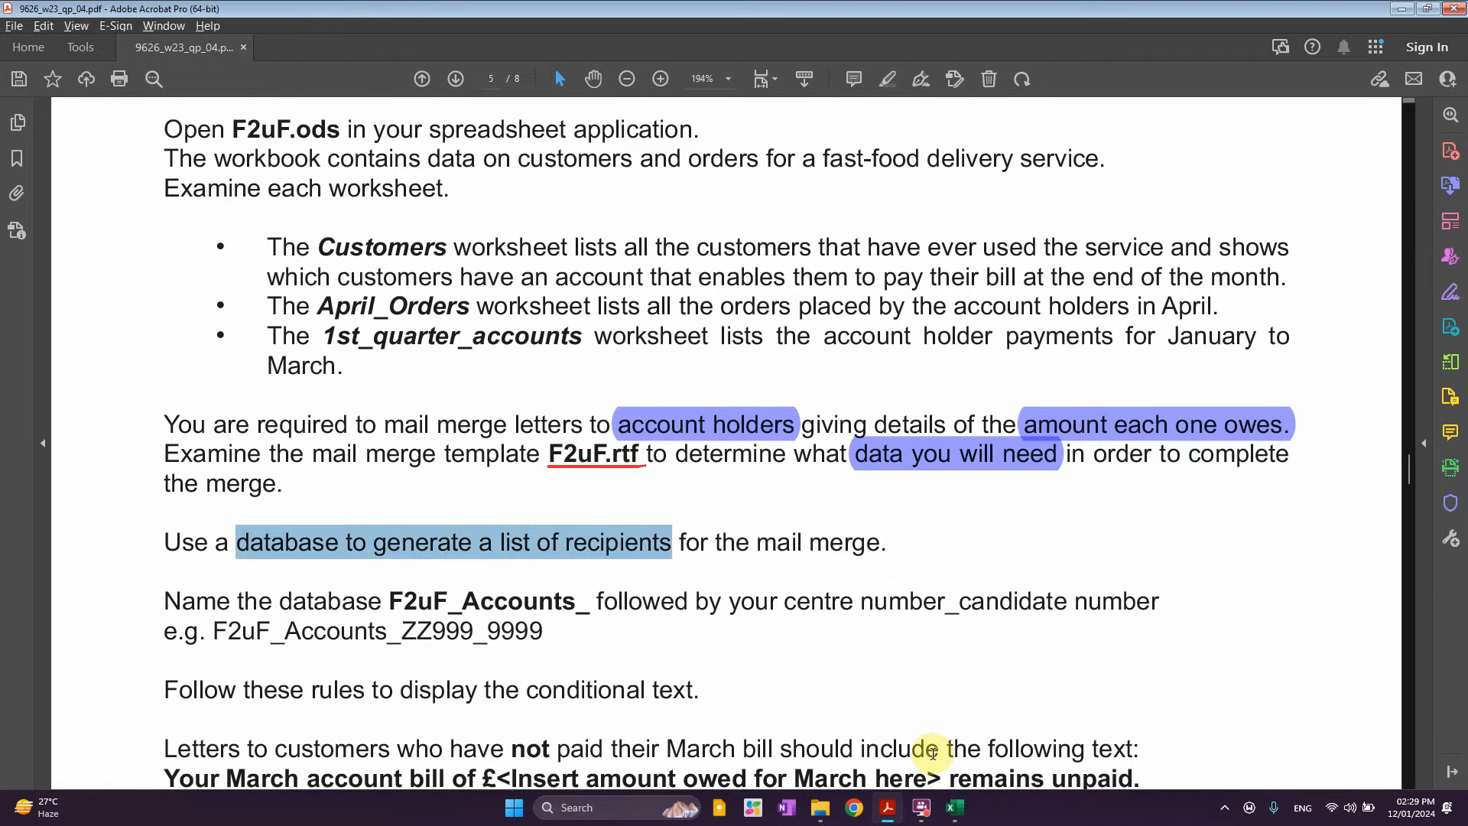
{"action": "left_click", "coordinate": [955, 808]}
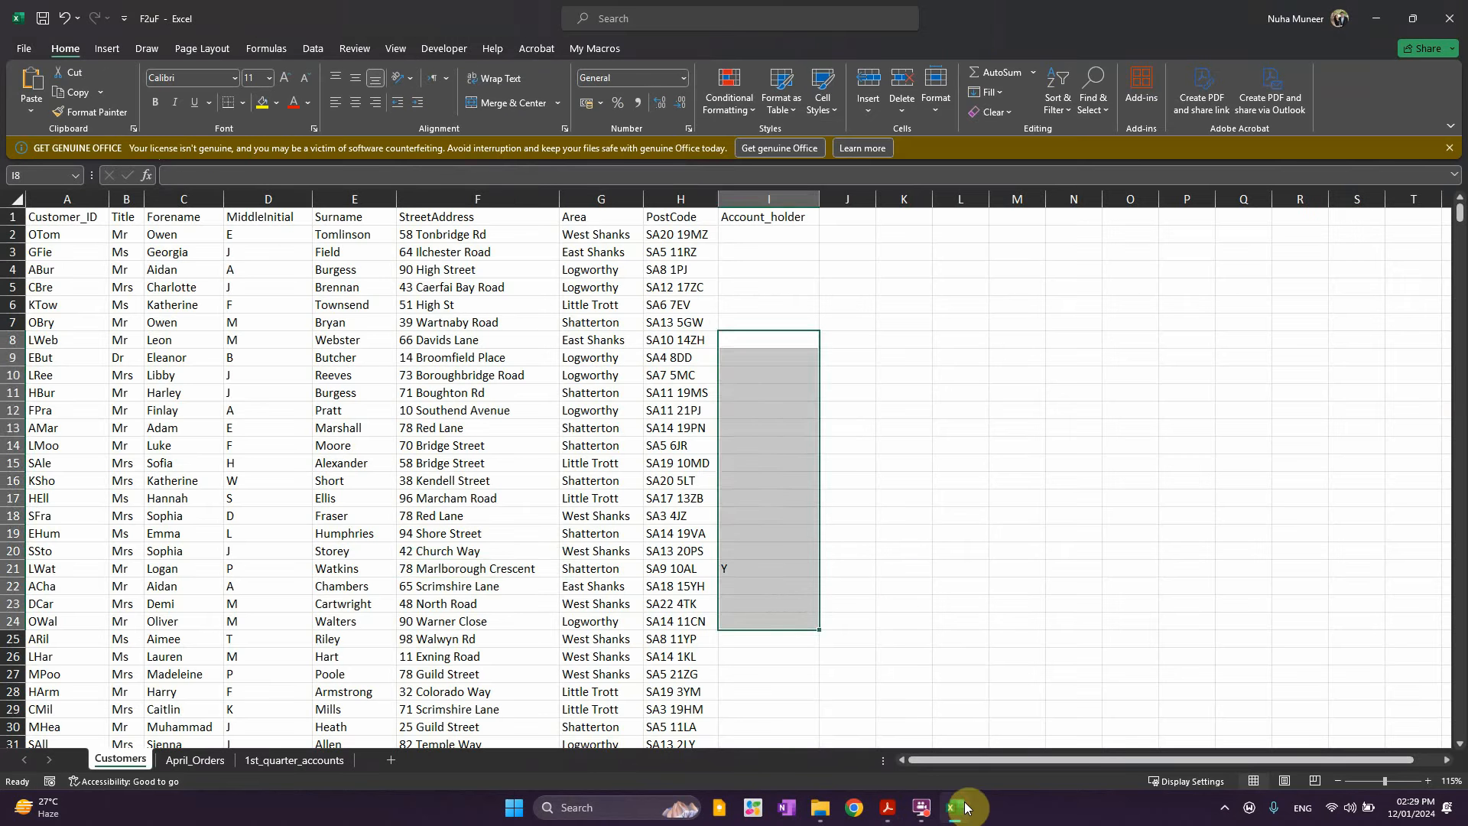
{"action": "left_click", "coordinate": [434, 571]}
{"action": "left_click", "coordinate": [501, 359]}
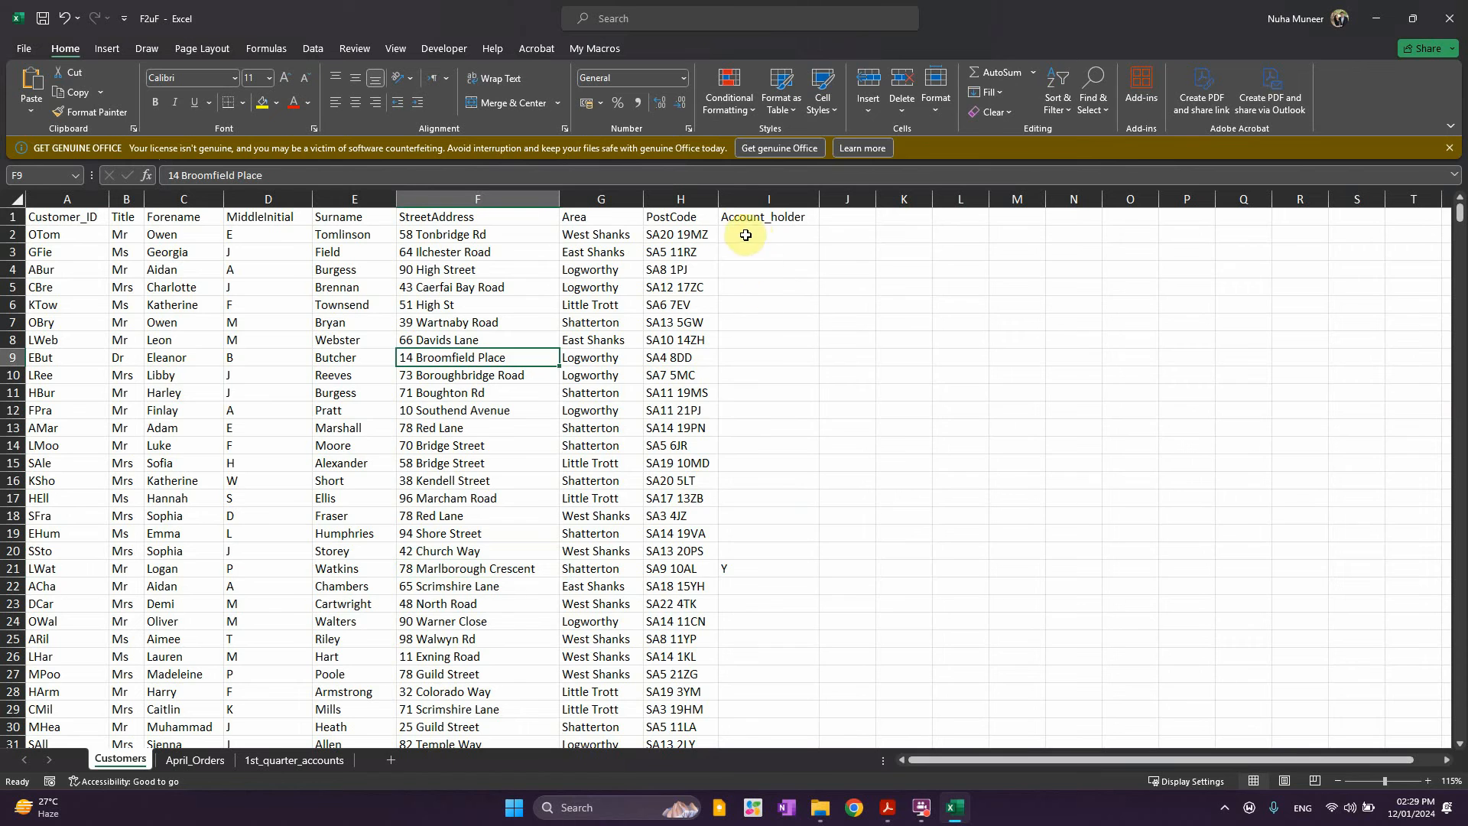
{"action": "scroll", "coordinate": [863, 498], "scroll_direction": "down", "scroll_amount": 4}
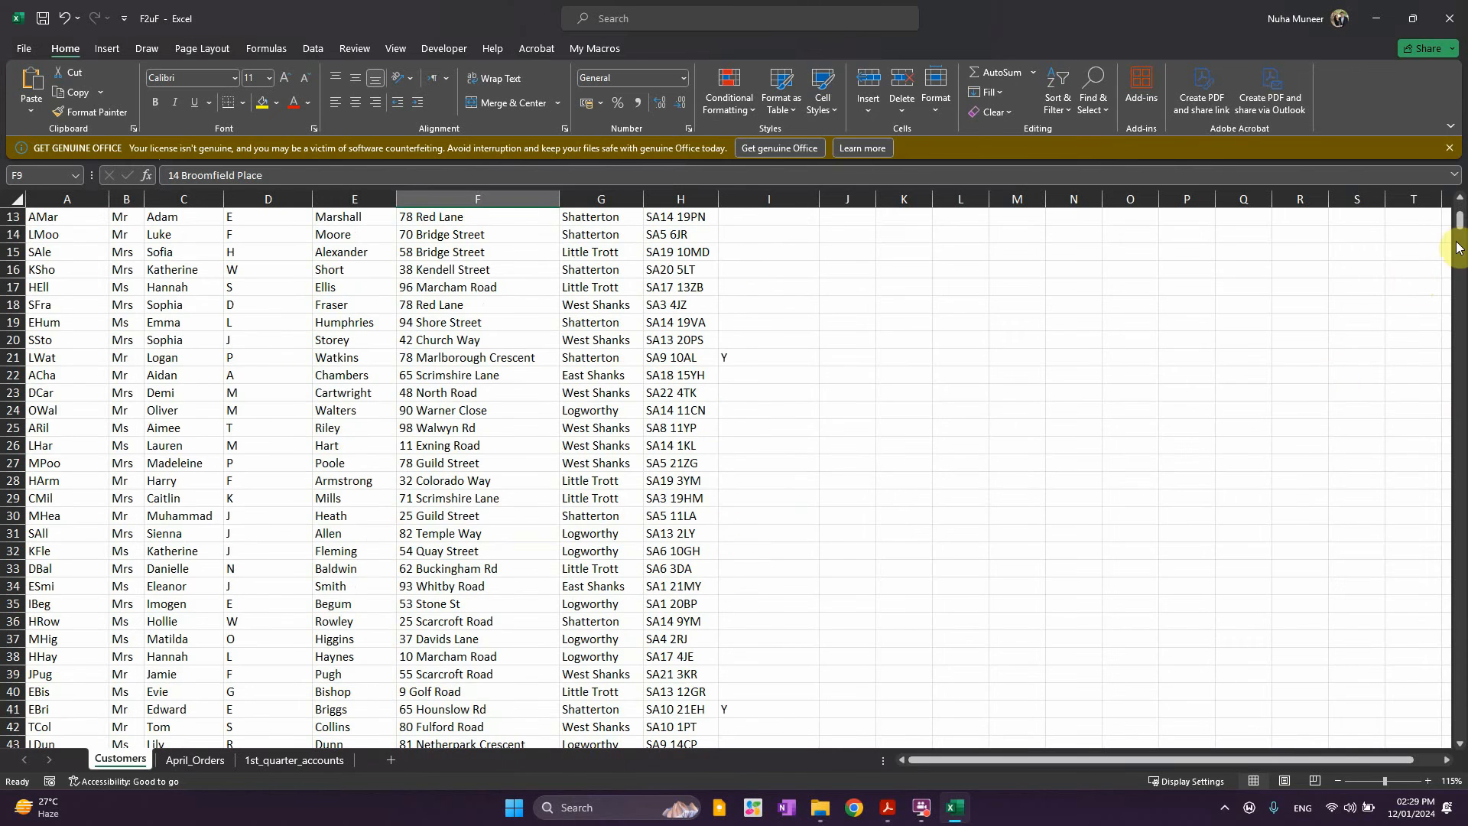
{"action": "left_click_drag", "start_coordinate": [1460, 235], "coordinate": [1411, 749]}
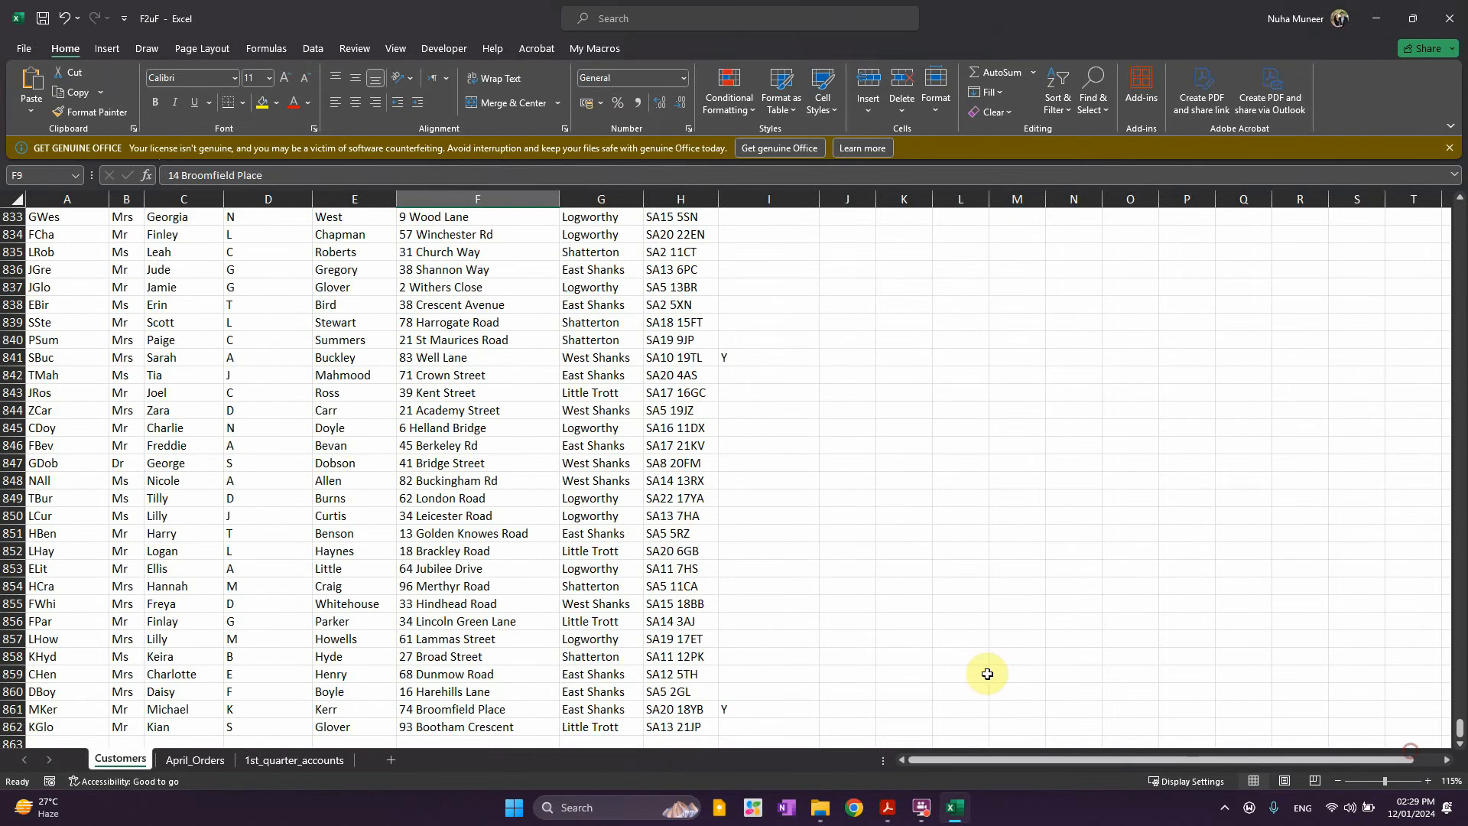
{"action": "left_click", "coordinate": [13, 726]}
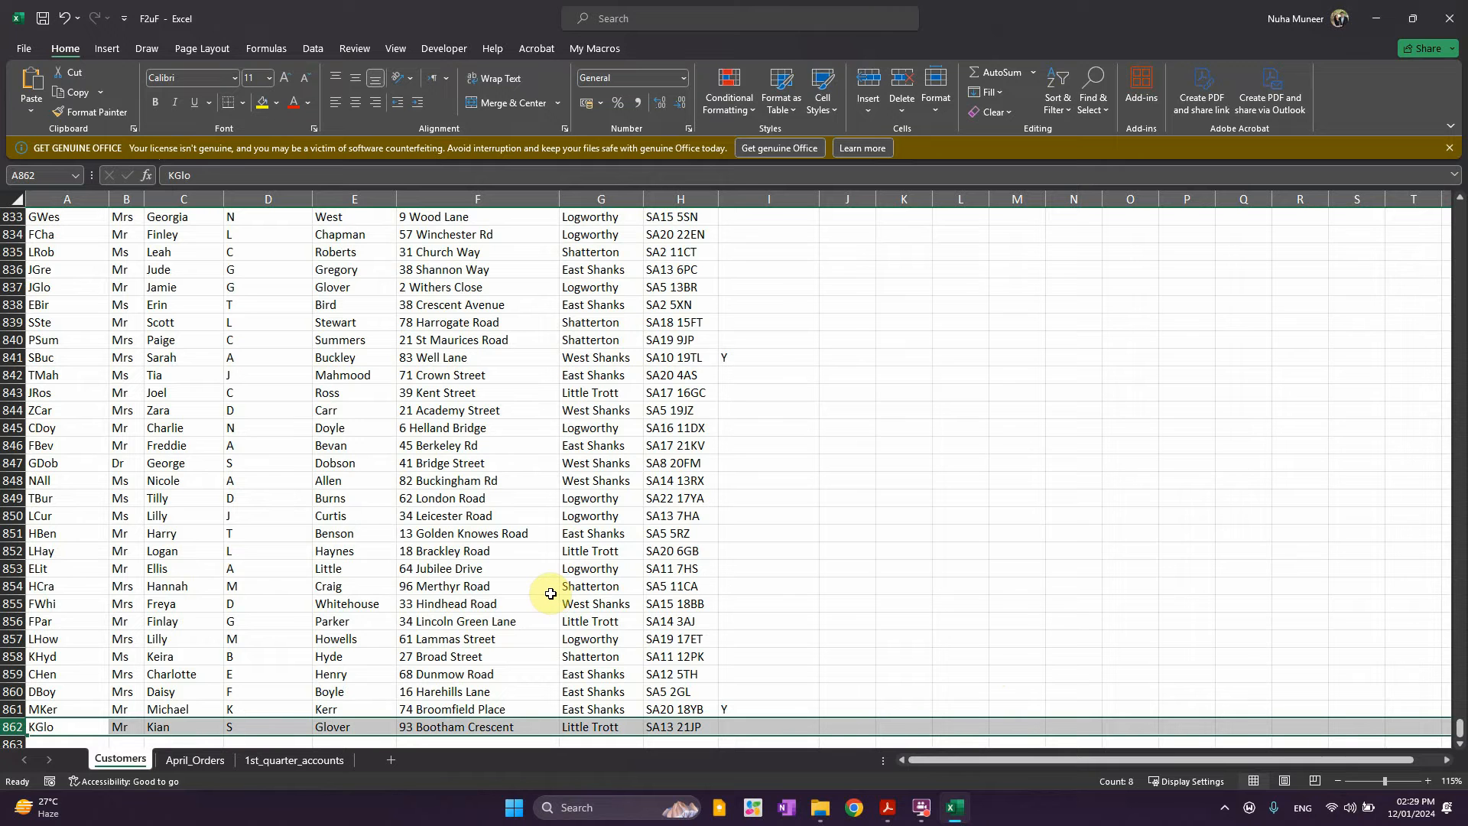
{"action": "left_click", "coordinate": [735, 712]}
{"action": "left_click", "coordinate": [737, 357]}
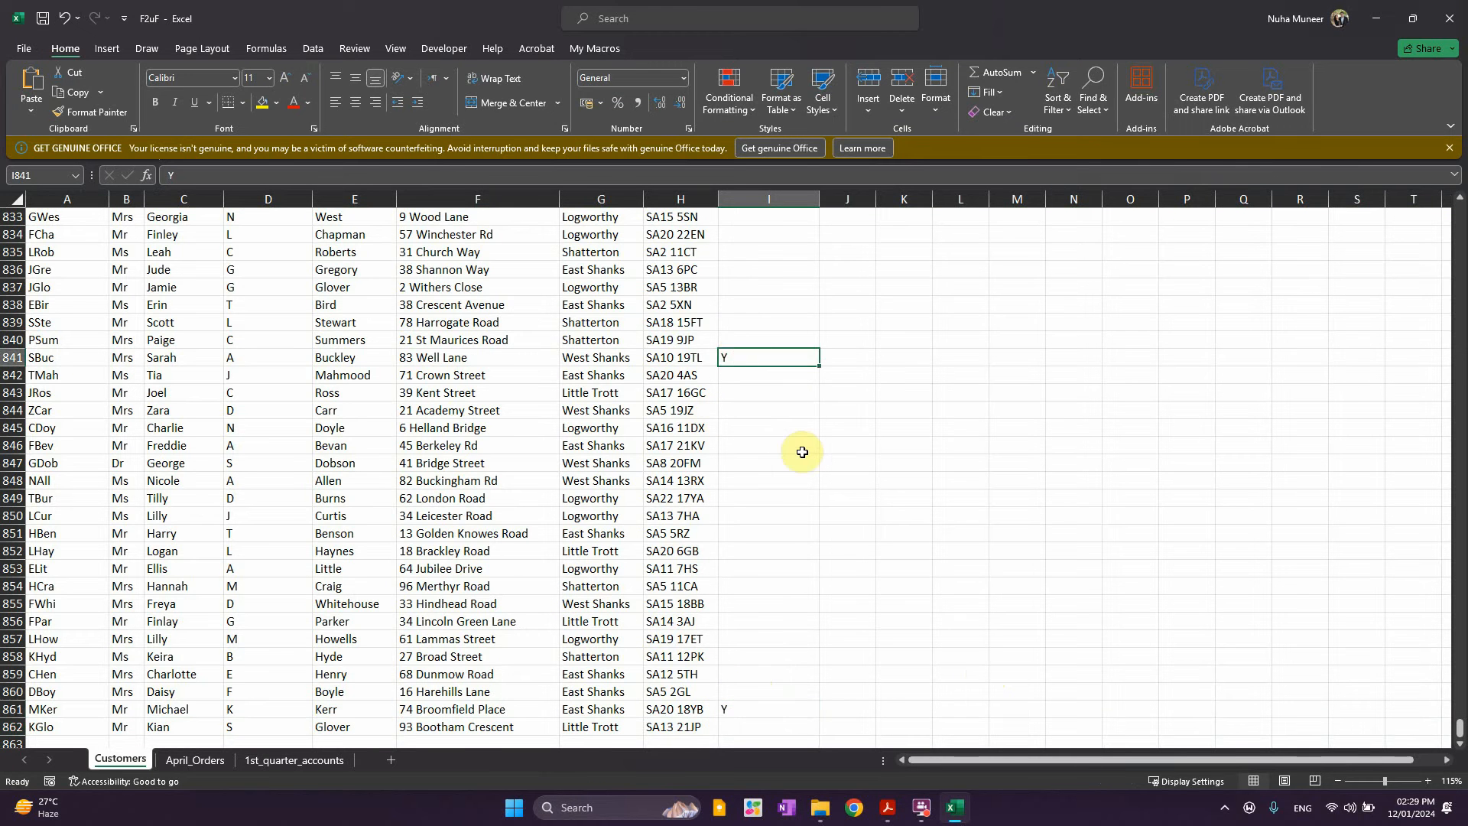
{"action": "scroll", "coordinate": [745, 295], "scroll_direction": "up", "scroll_amount": 12}
{"action": "left_click", "coordinate": [738, 633]}
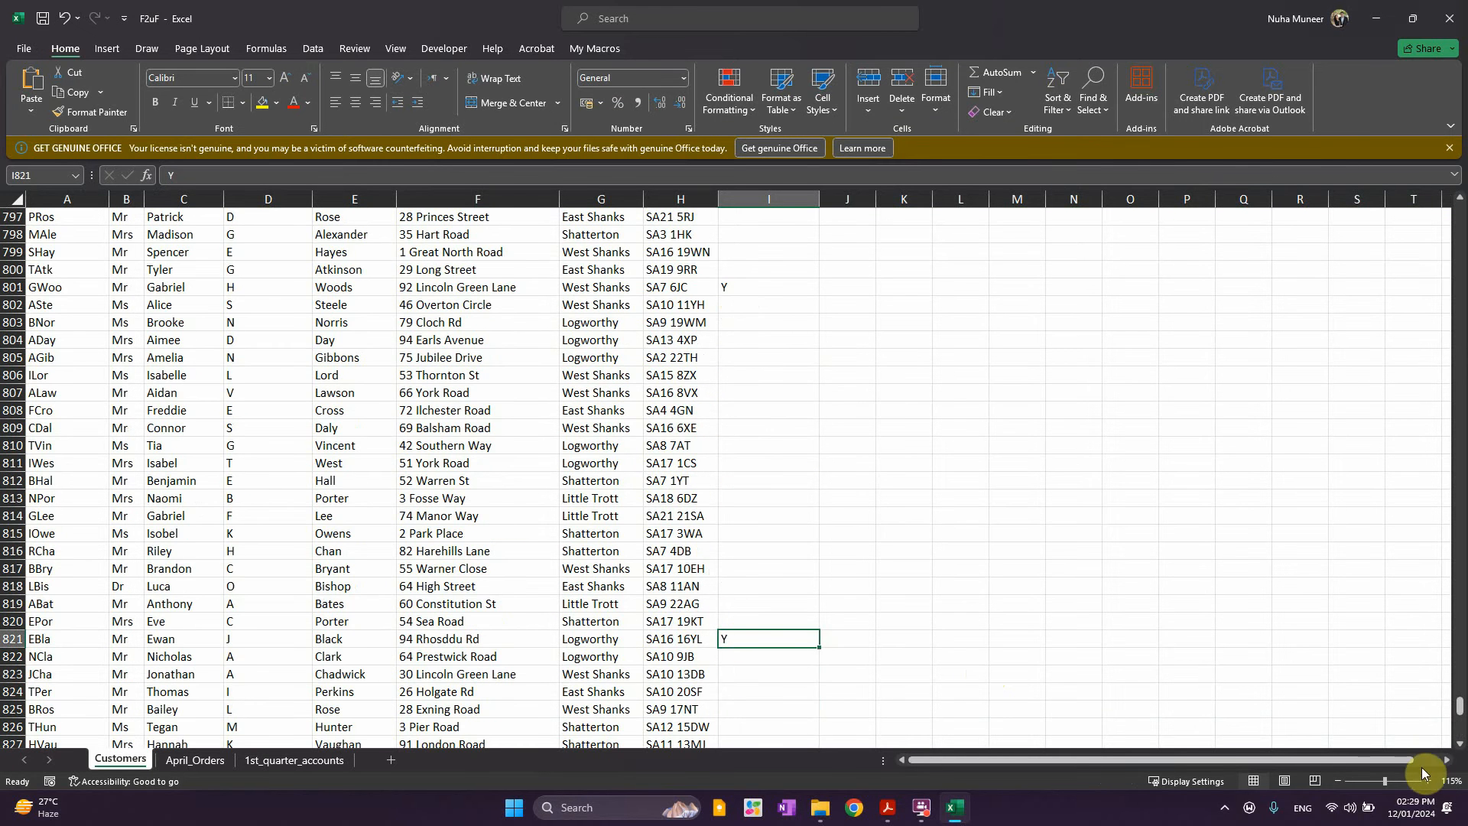
{"action": "left_click_drag", "start_coordinate": [1458, 707], "coordinate": [1448, 209]}
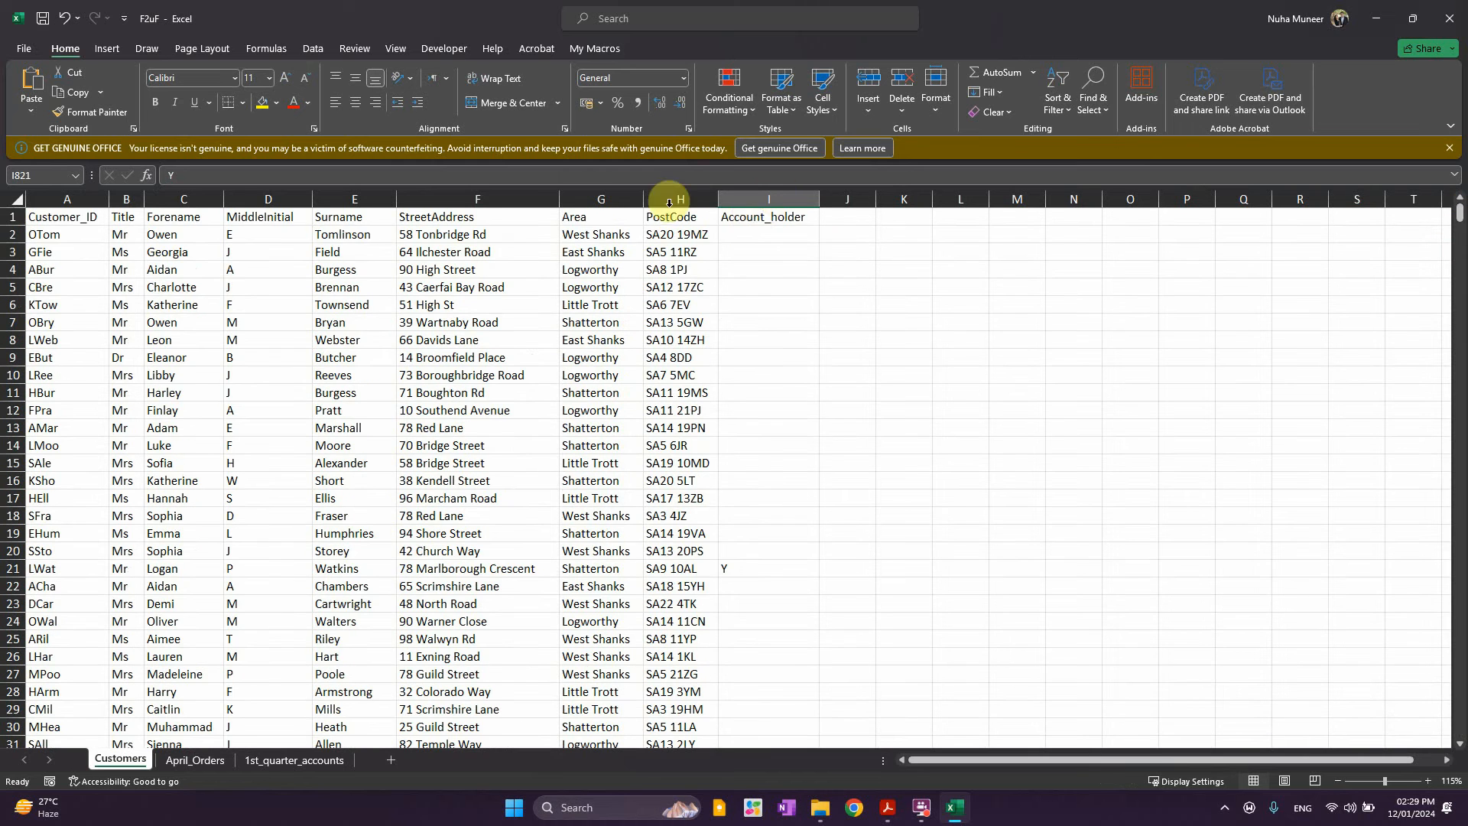
{"action": "left_click_drag", "start_coordinate": [754, 218], "coordinate": [33, 217]}
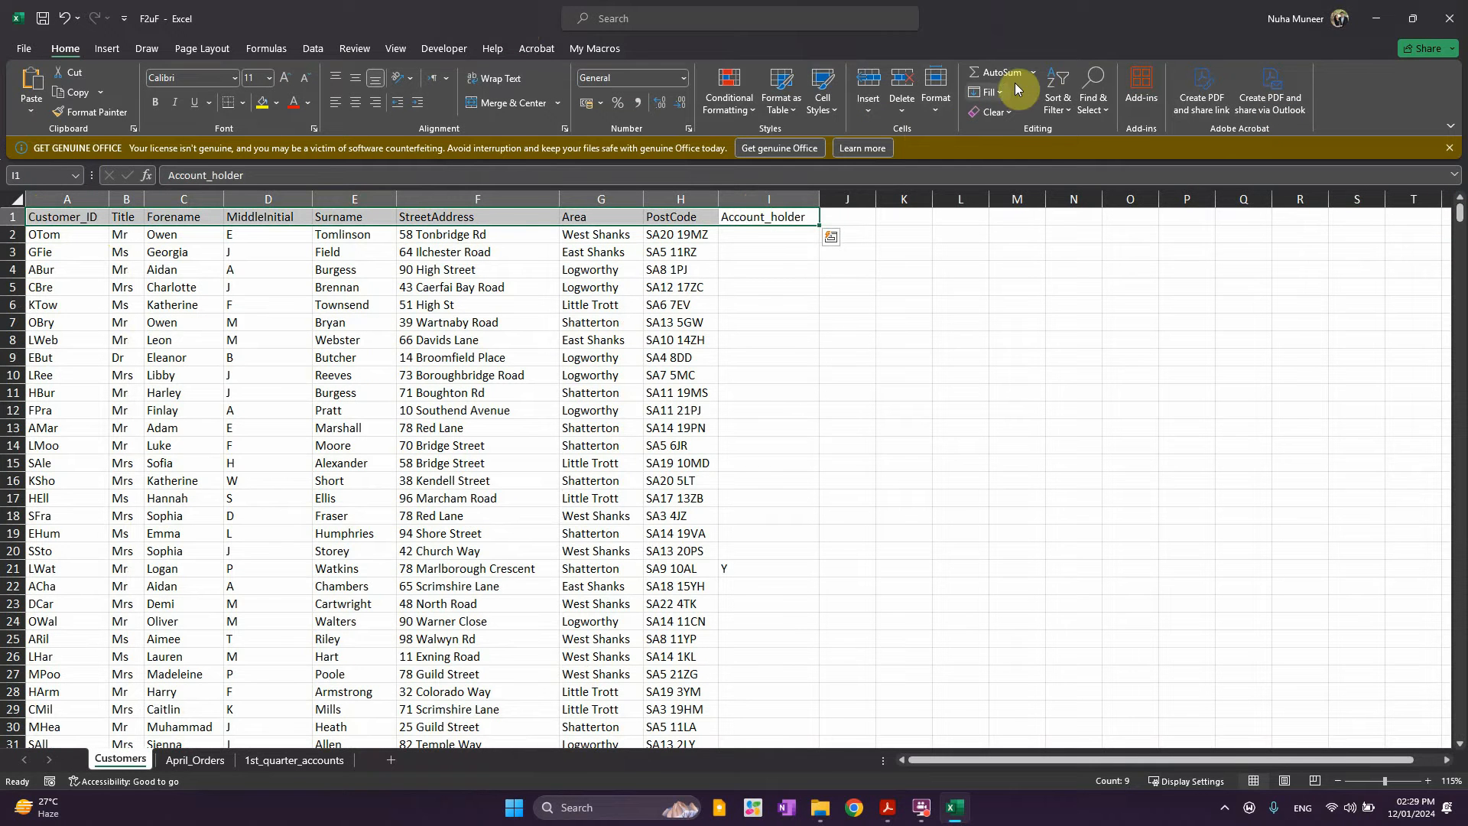
Turn on header filters and filter Account_holder to Y, leaving 43 of 861 customers
{"action": "left_click", "coordinate": [1058, 98]}
{"action": "left_click", "coordinate": [1062, 208]}
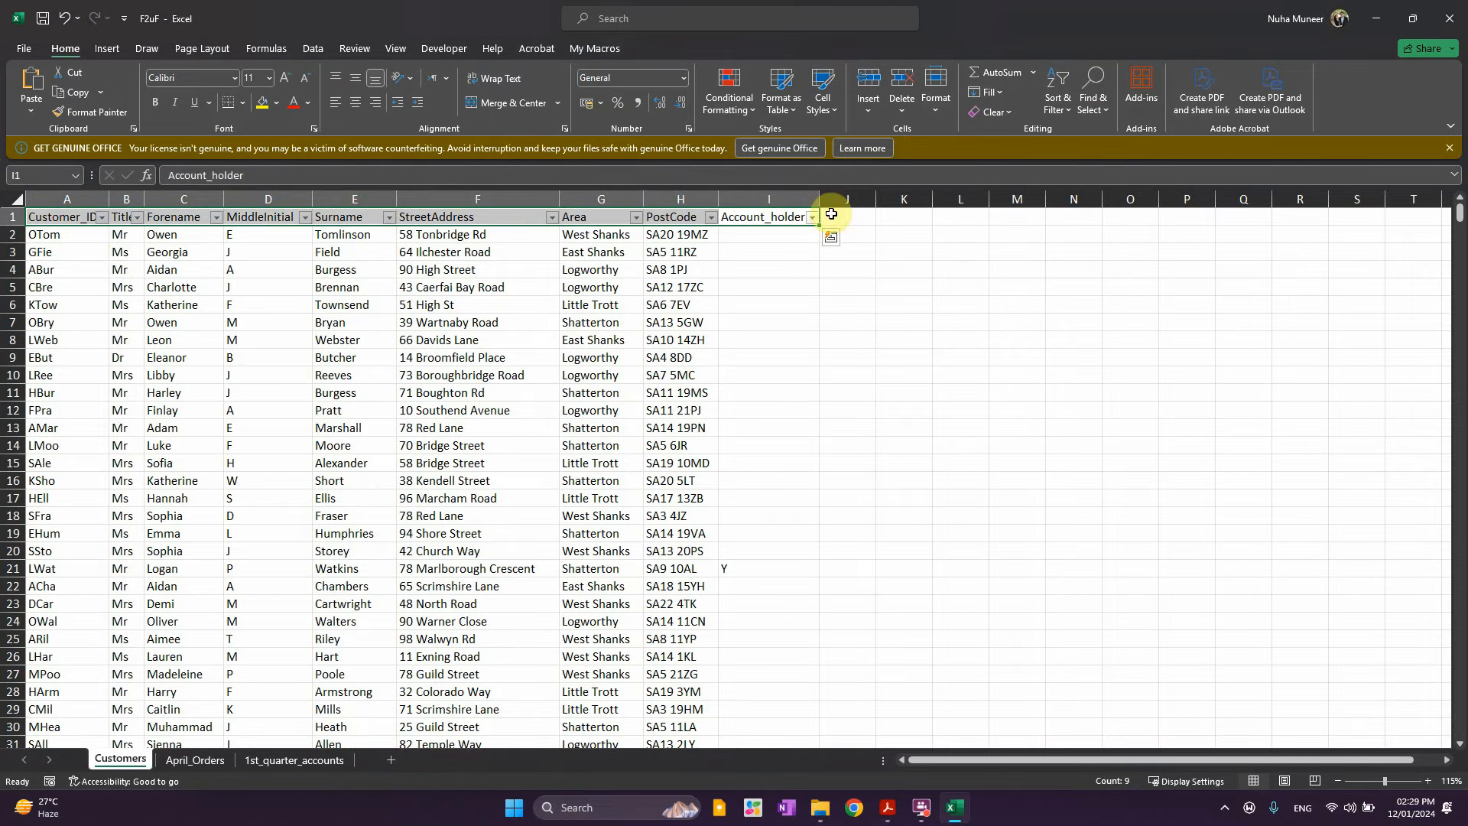
{"action": "left_click", "coordinate": [799, 284]}
{"action": "left_click", "coordinate": [812, 217]}
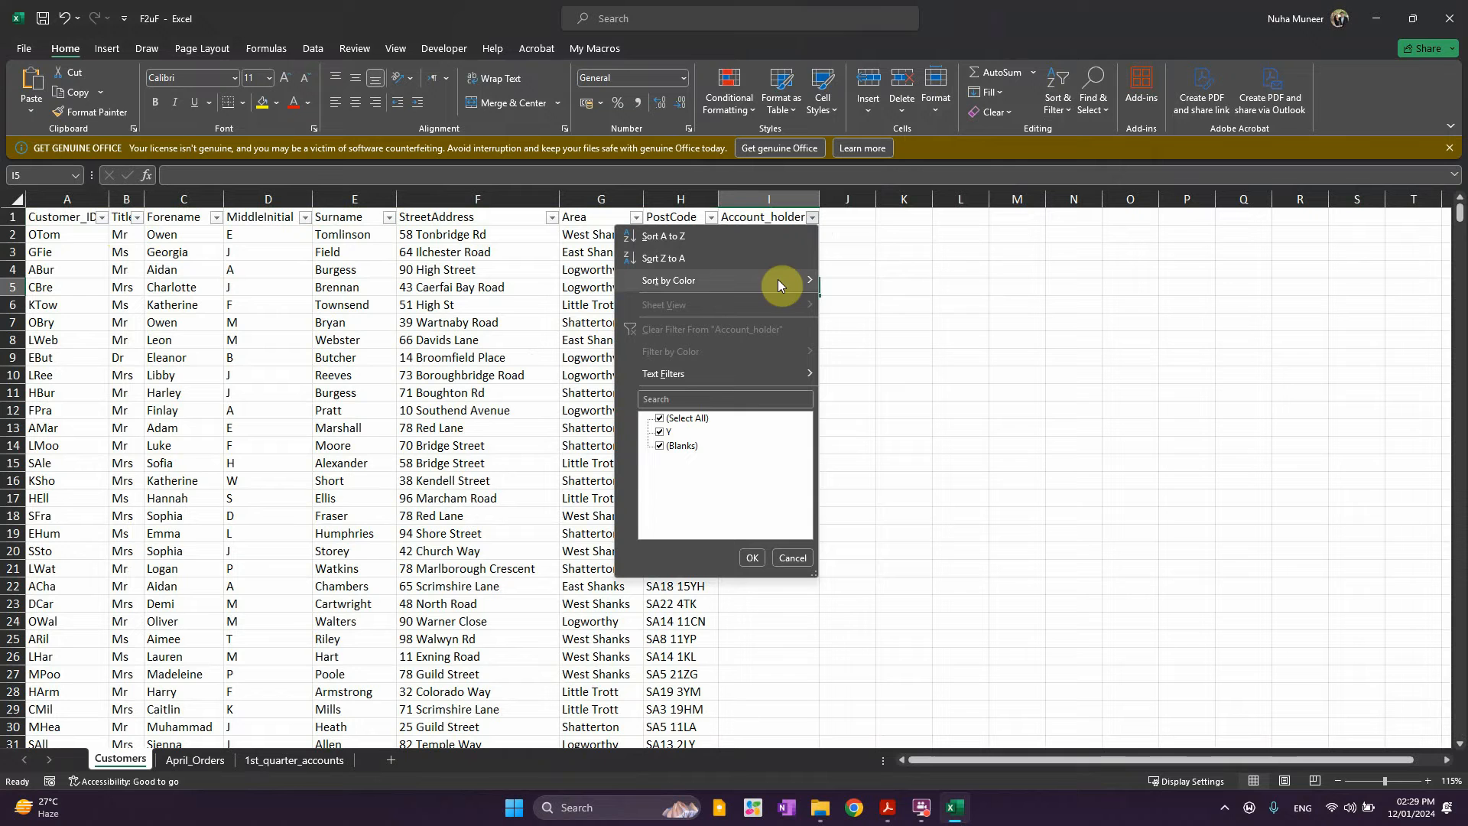
{"action": "left_click", "coordinate": [661, 434]}
{"action": "left_click", "coordinate": [750, 558]}
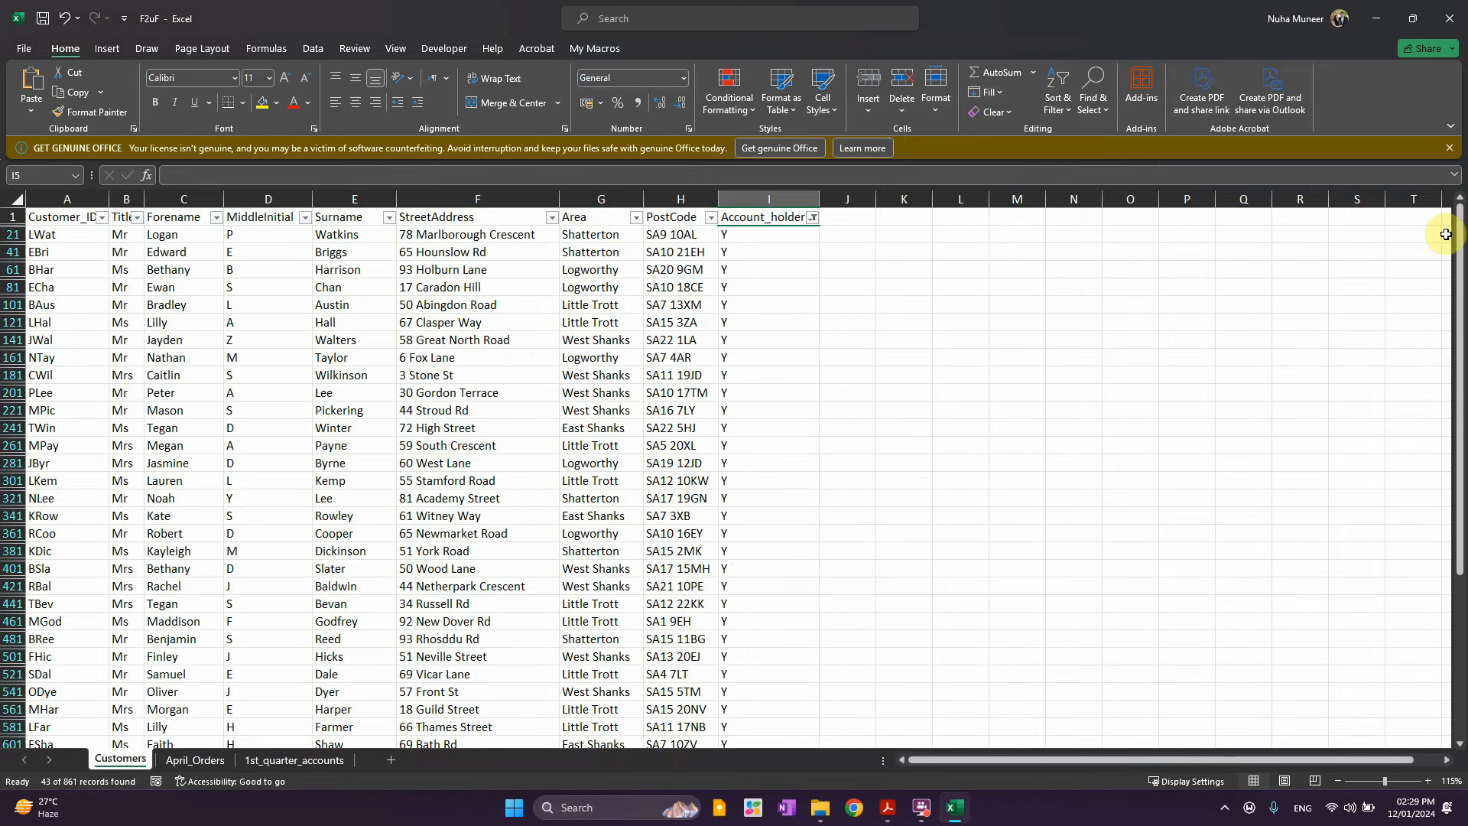
{"action": "left_click_drag", "start_coordinate": [1453, 235], "coordinate": [1434, 176]}
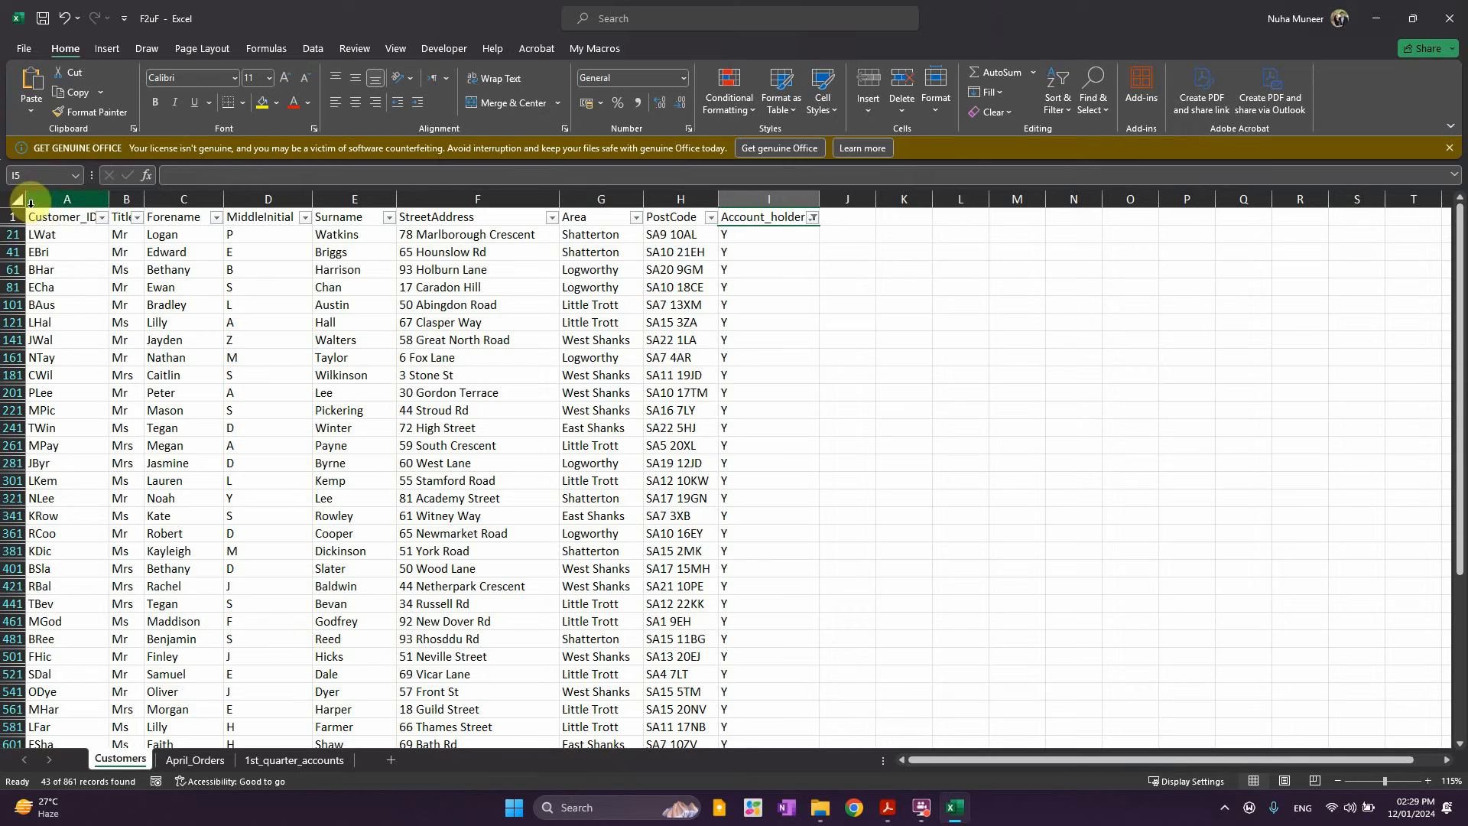
Copy the filtered range A1:I862 and create a new blank workbook
{"action": "left_click_drag", "start_coordinate": [39, 213], "coordinate": [736, 734]}
{"action": "key", "text": "ctrl+c"}
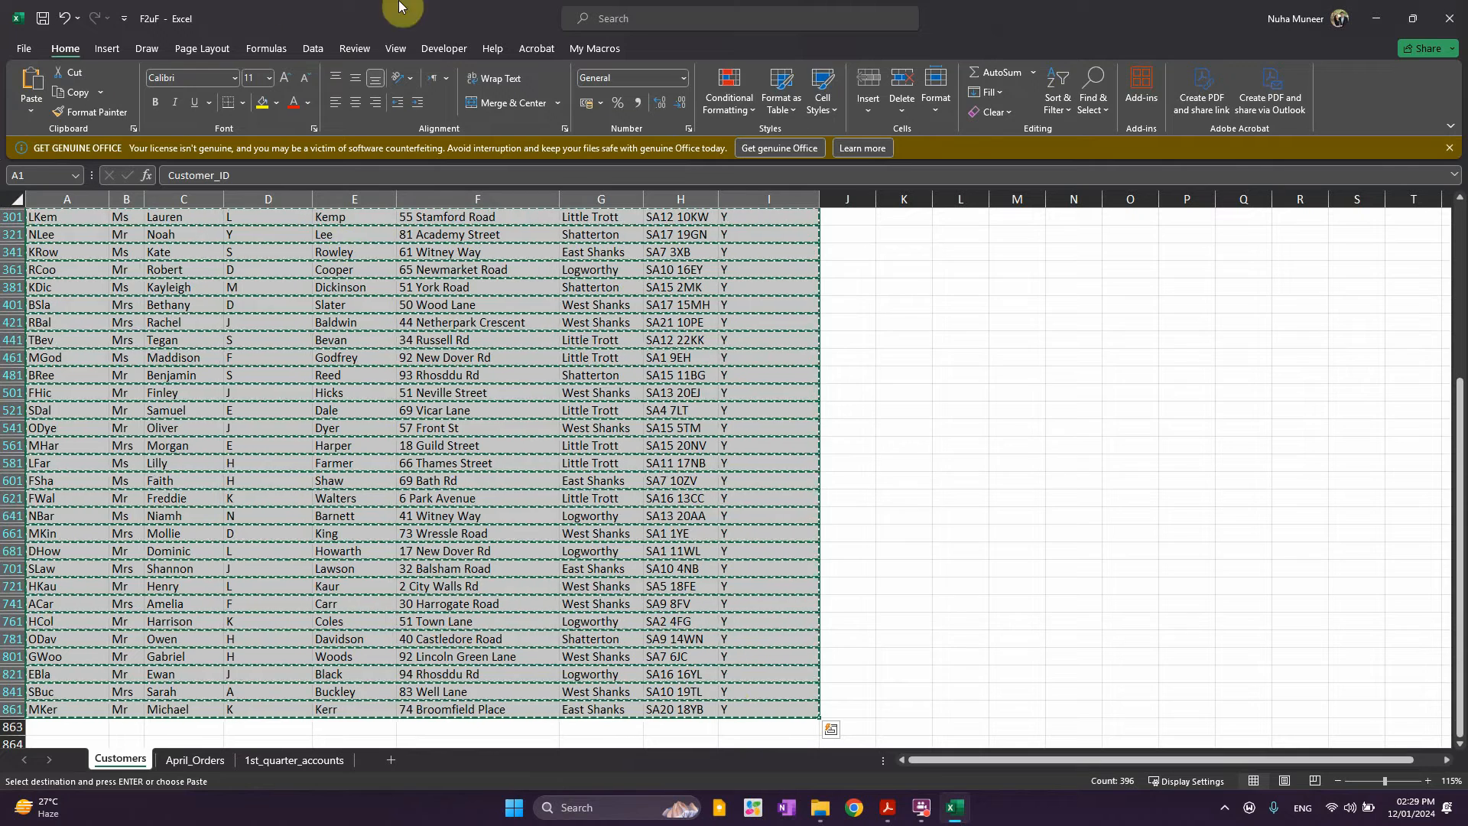
{"action": "left_click", "coordinate": [25, 49]}
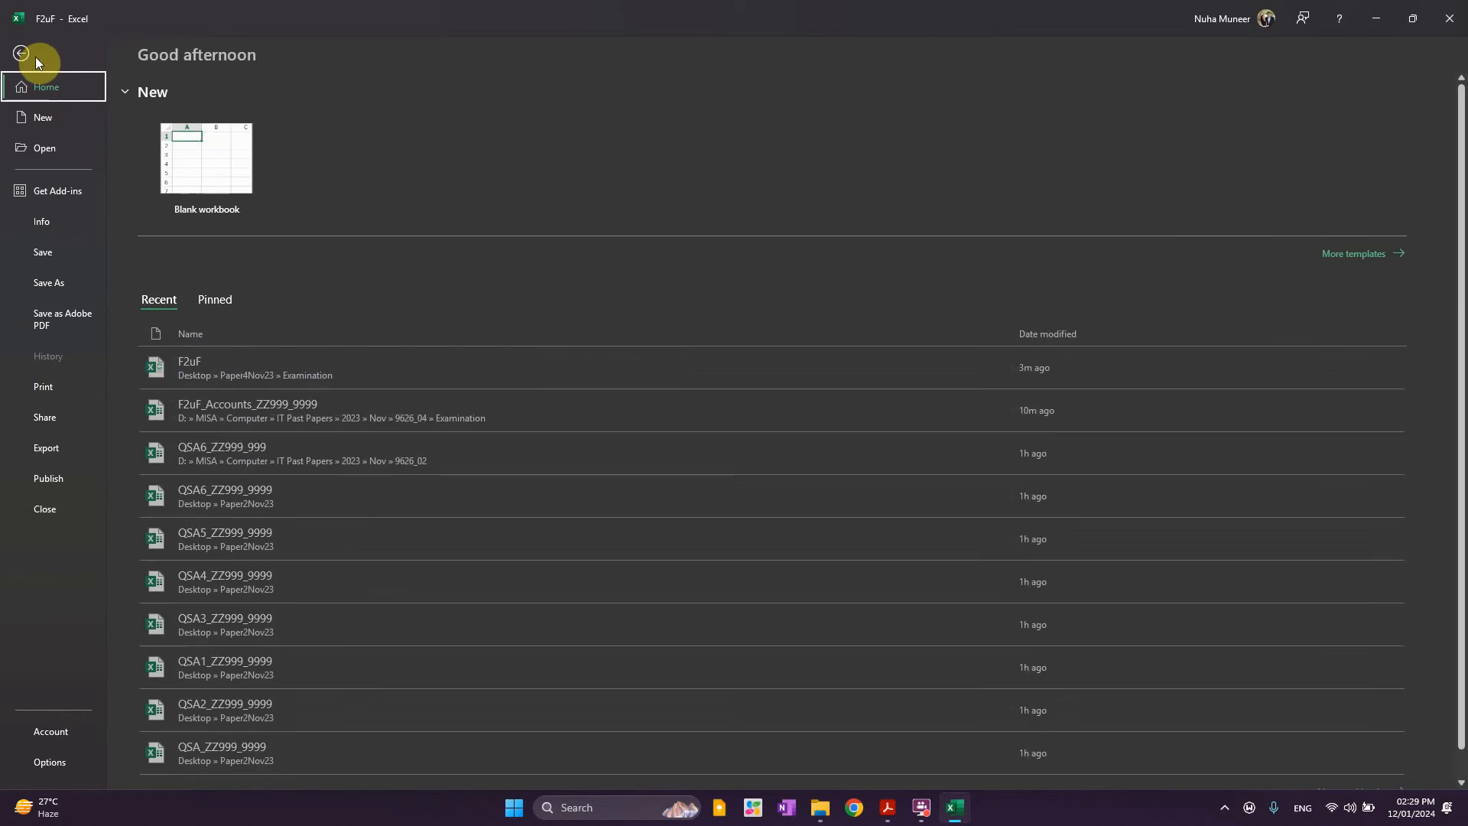
{"action": "left_click", "coordinate": [50, 114]}
{"action": "left_click", "coordinate": [216, 186]}
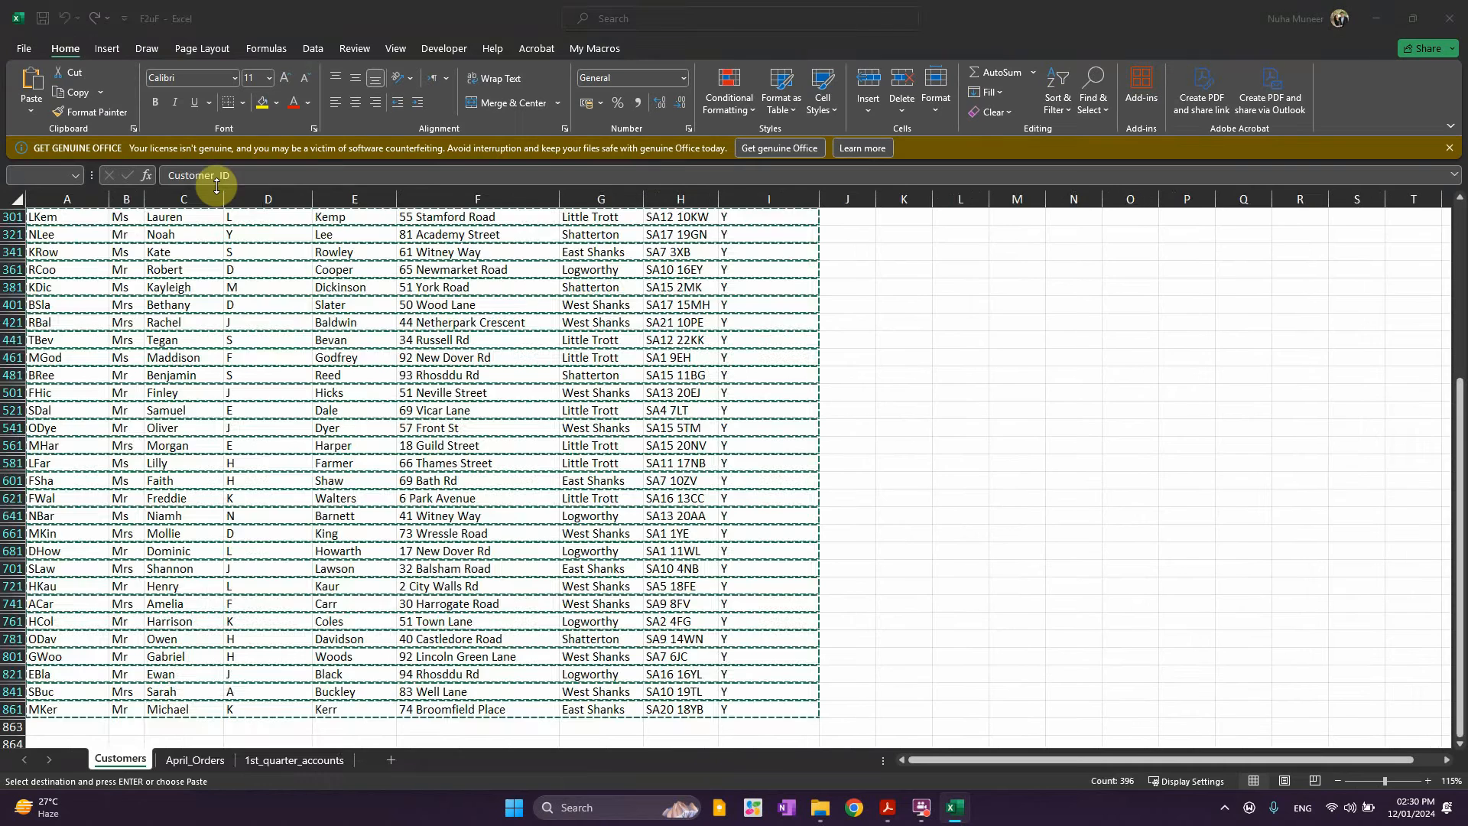
Paste the headers and 43 account-holder rows into Book1 and autofit every column
{"action": "key", "text": "ctrl+v"}
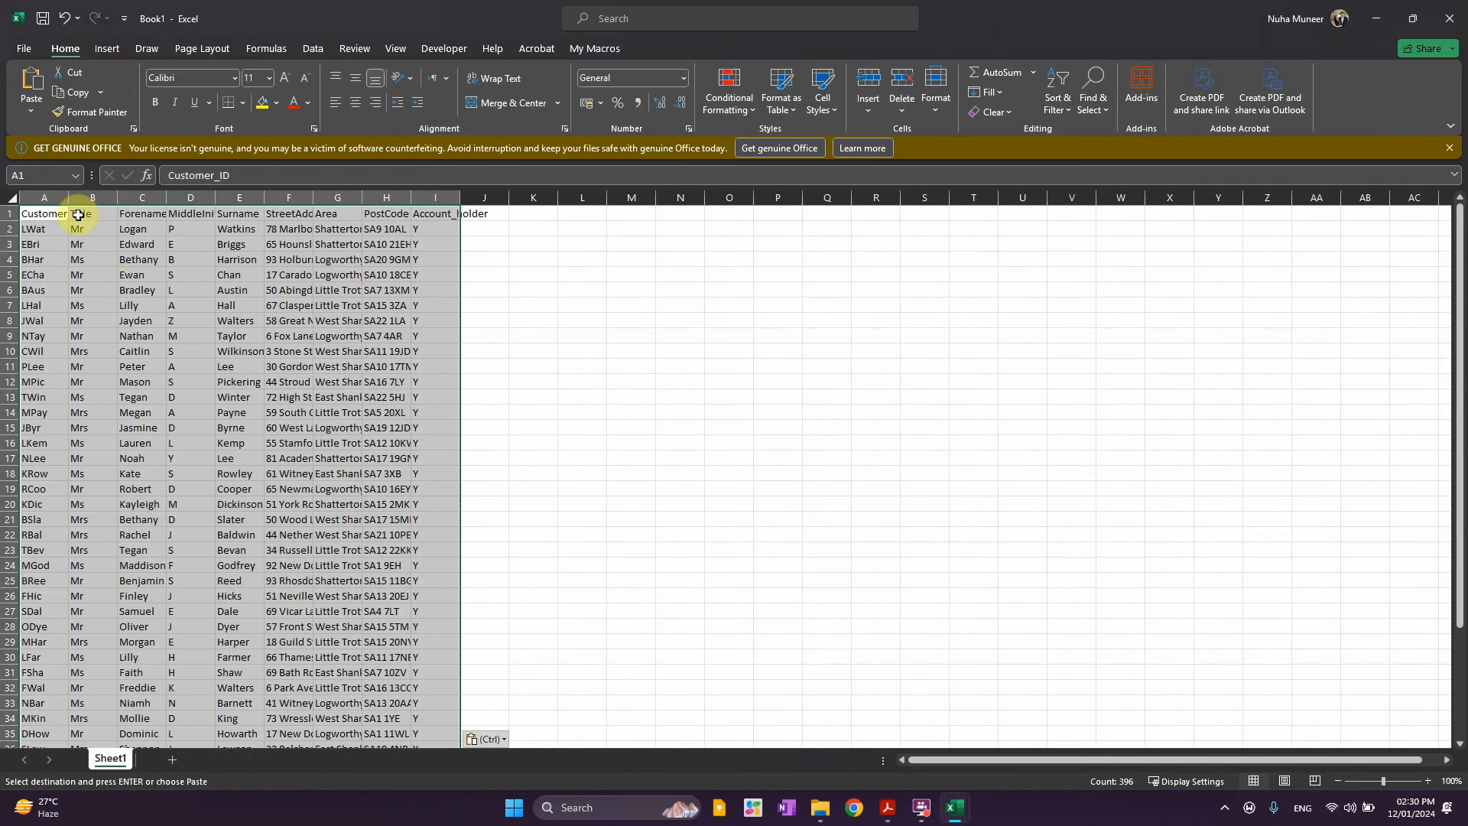
{"action": "double_click", "coordinate": [67, 195]}
{"action": "left_click", "coordinate": [13, 198]}
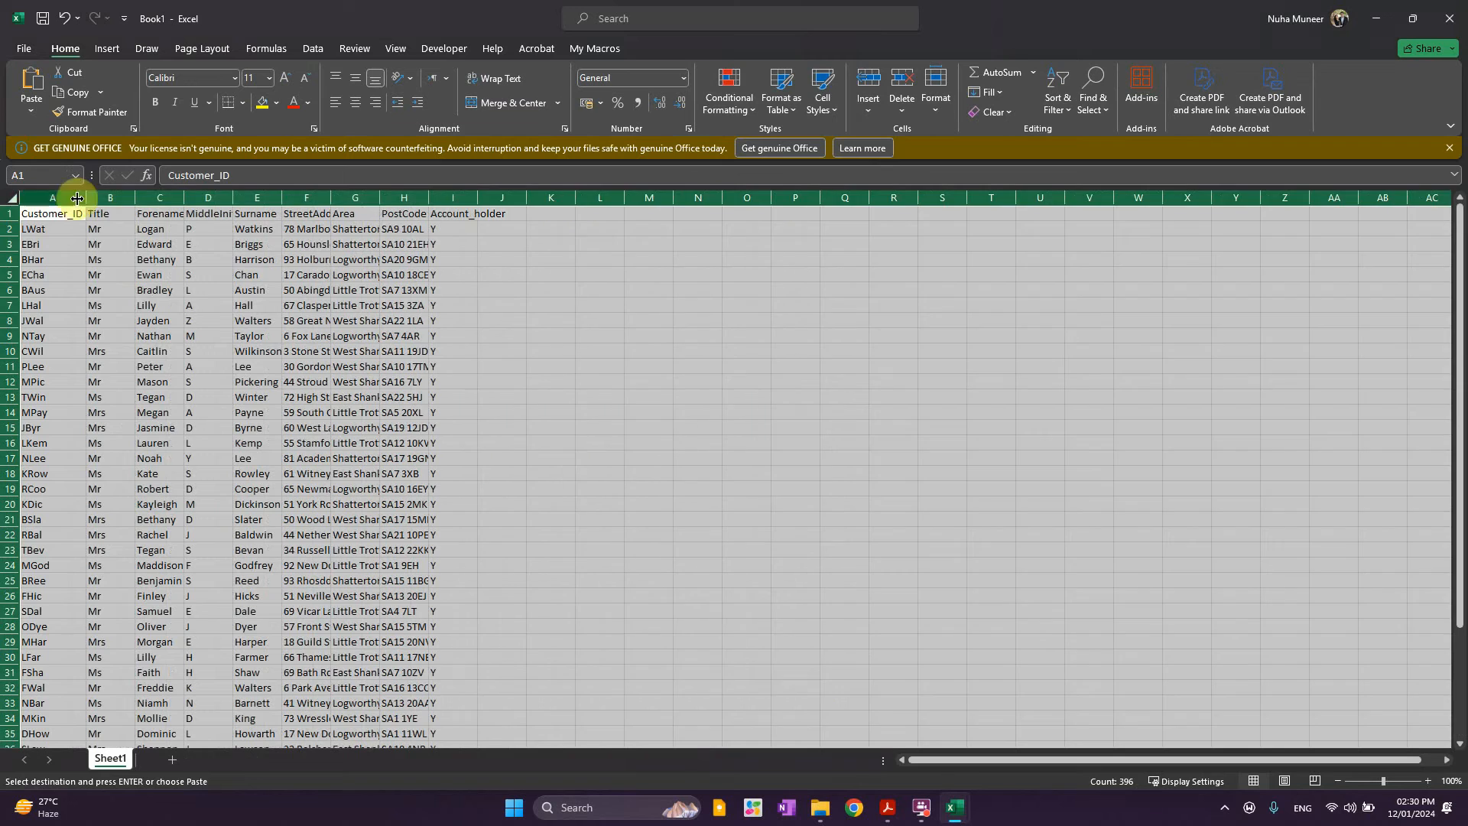
{"action": "left_click_drag", "start_coordinate": [91, 198], "coordinate": [91, 198]}
{"action": "double_click", "coordinate": [91, 198]}
{"action": "left_click", "coordinate": [485, 351]}
{"action": "scroll", "coordinate": [482, 515], "scroll_direction": "down", "scroll_amount": 12}
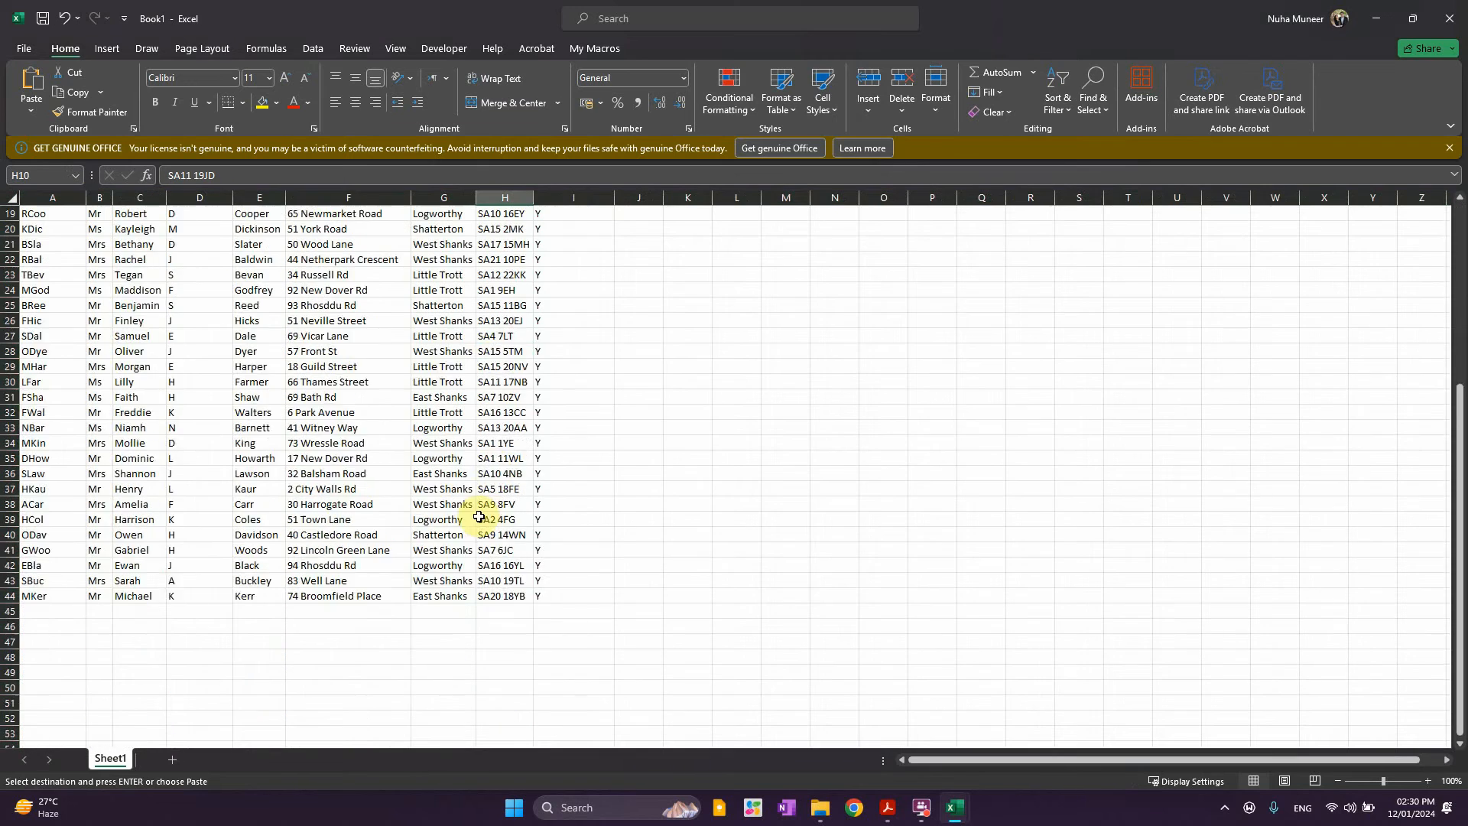
{"action": "left_click", "coordinate": [7, 321]}
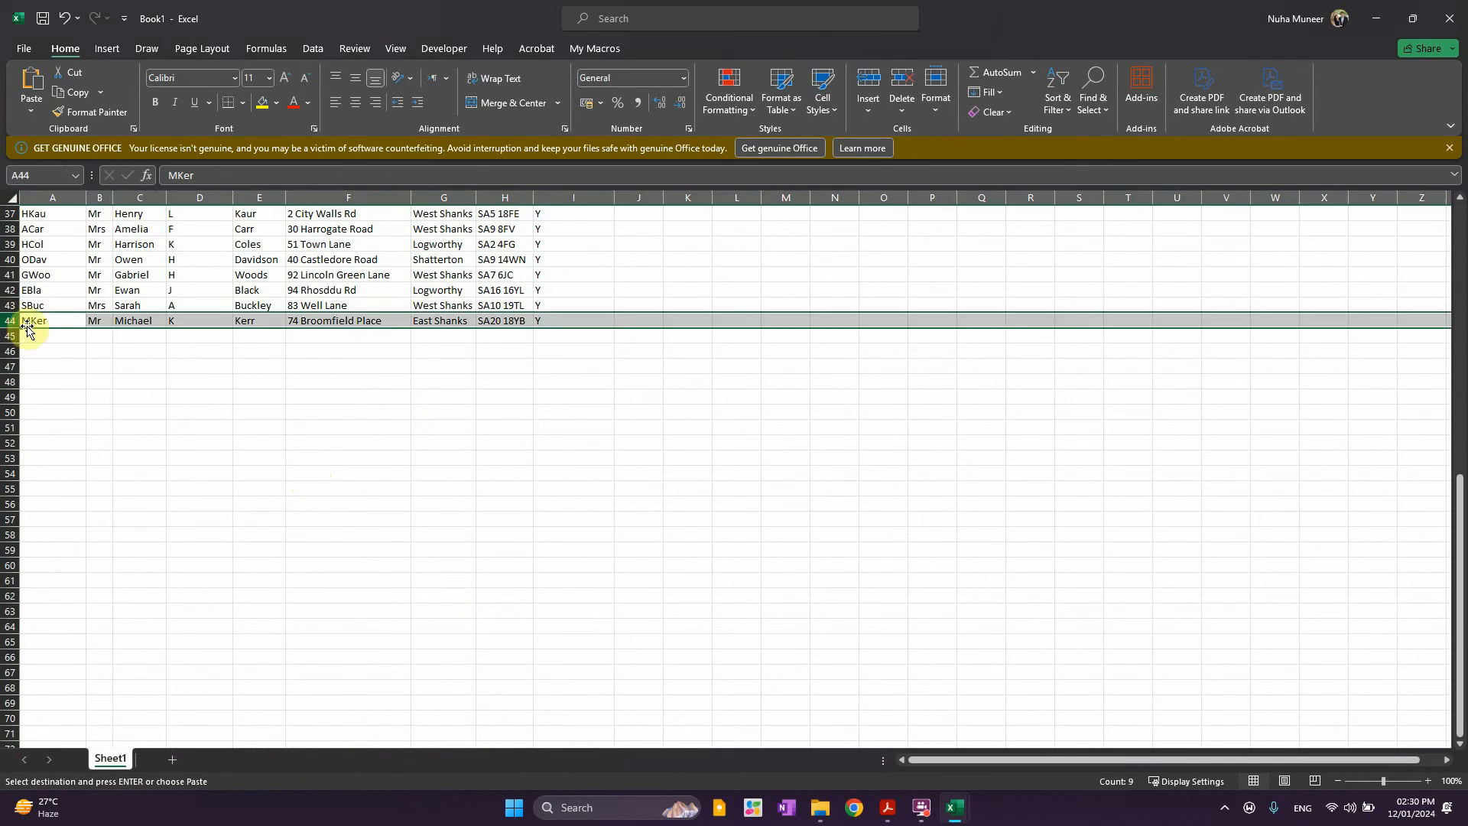
{"action": "scroll", "coordinate": [321, 481], "scroll_direction": "up", "scroll_amount": 12}
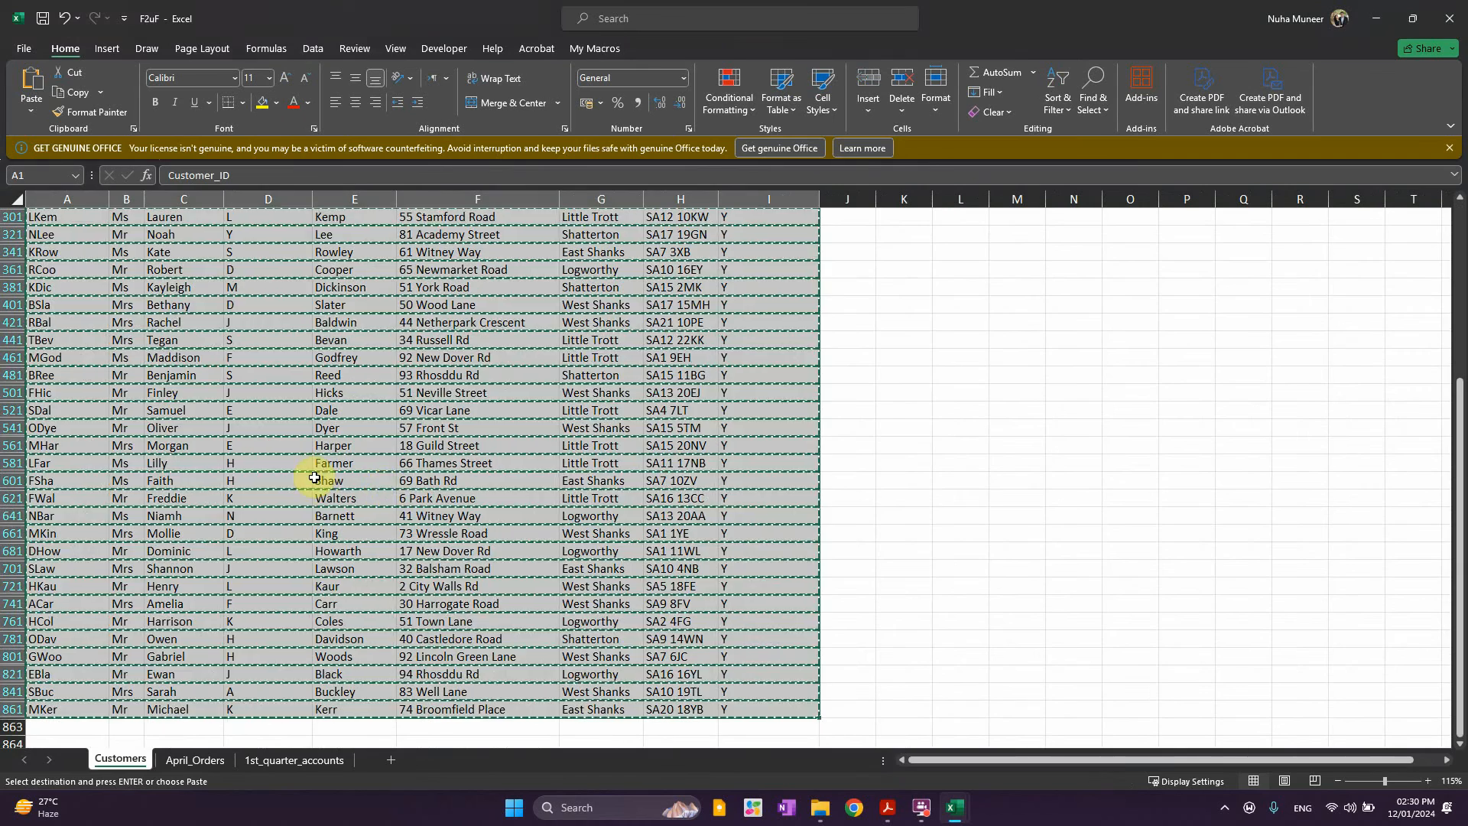
Scroll through the 1st_quarter_accounts and April_Orders sheets to review their data
{"action": "left_click", "coordinate": [243, 761]}
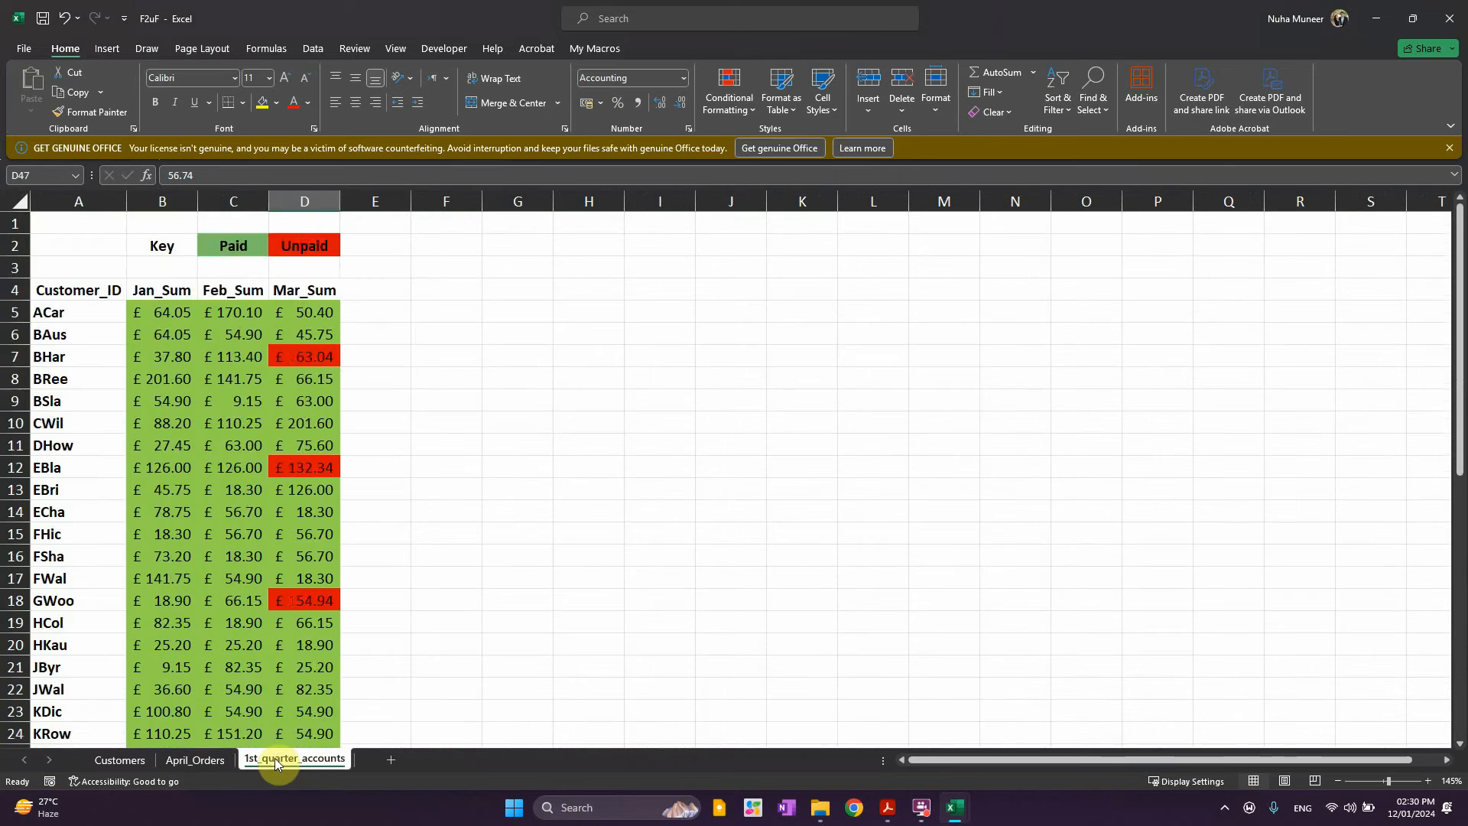
{"action": "scroll", "coordinate": [310, 667], "scroll_direction": "down", "scroll_amount": 2}
{"action": "left_click", "coordinate": [197, 761]}
{"action": "scroll", "coordinate": [252, 662], "scroll_direction": "down", "scroll_amount": 20}
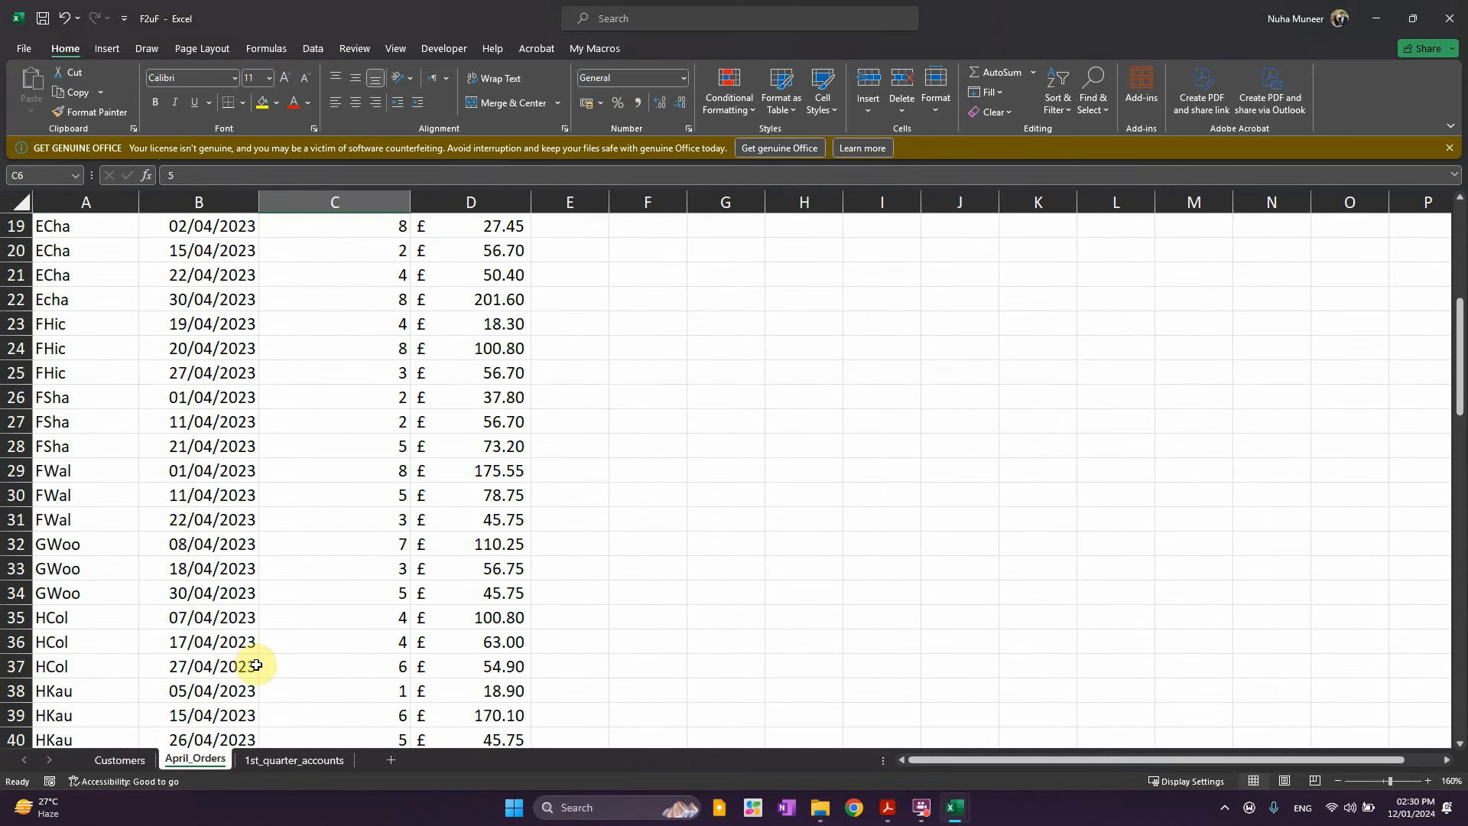
{"action": "left_click", "coordinate": [264, 762]}
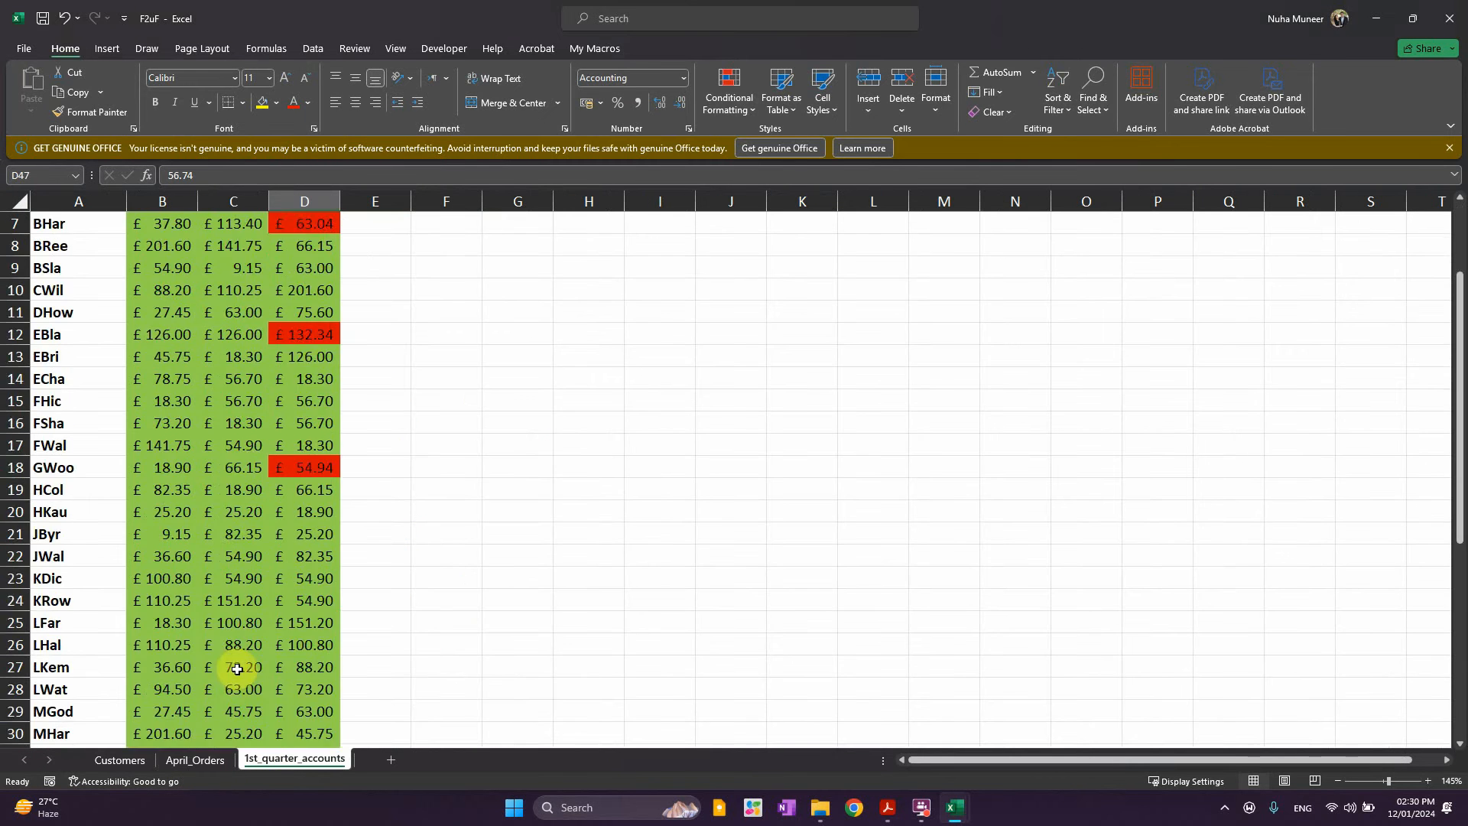
{"action": "scroll", "coordinate": [222, 676], "scroll_direction": "down", "scroll_amount": 6}
{"action": "left_click", "coordinate": [114, 493]}
{"action": "scroll", "coordinate": [140, 529], "scroll_direction": "up", "scroll_amount": 12}
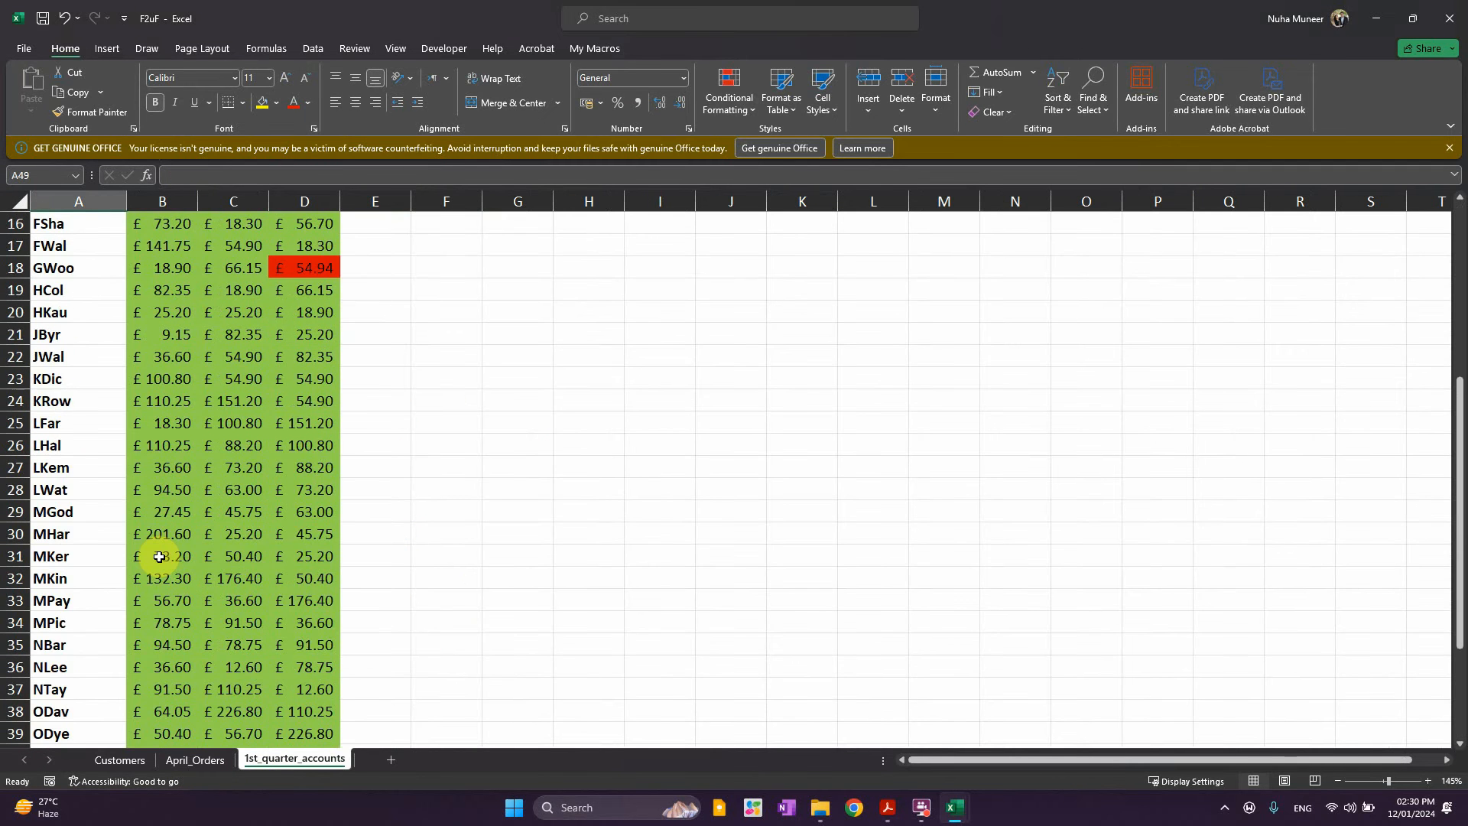
Check the 1st_quarter_accounts records down to row 47 and select the Mar_Sum heading D4
{"action": "left_click_drag", "start_coordinate": [69, 225], "coordinate": [321, 252]}
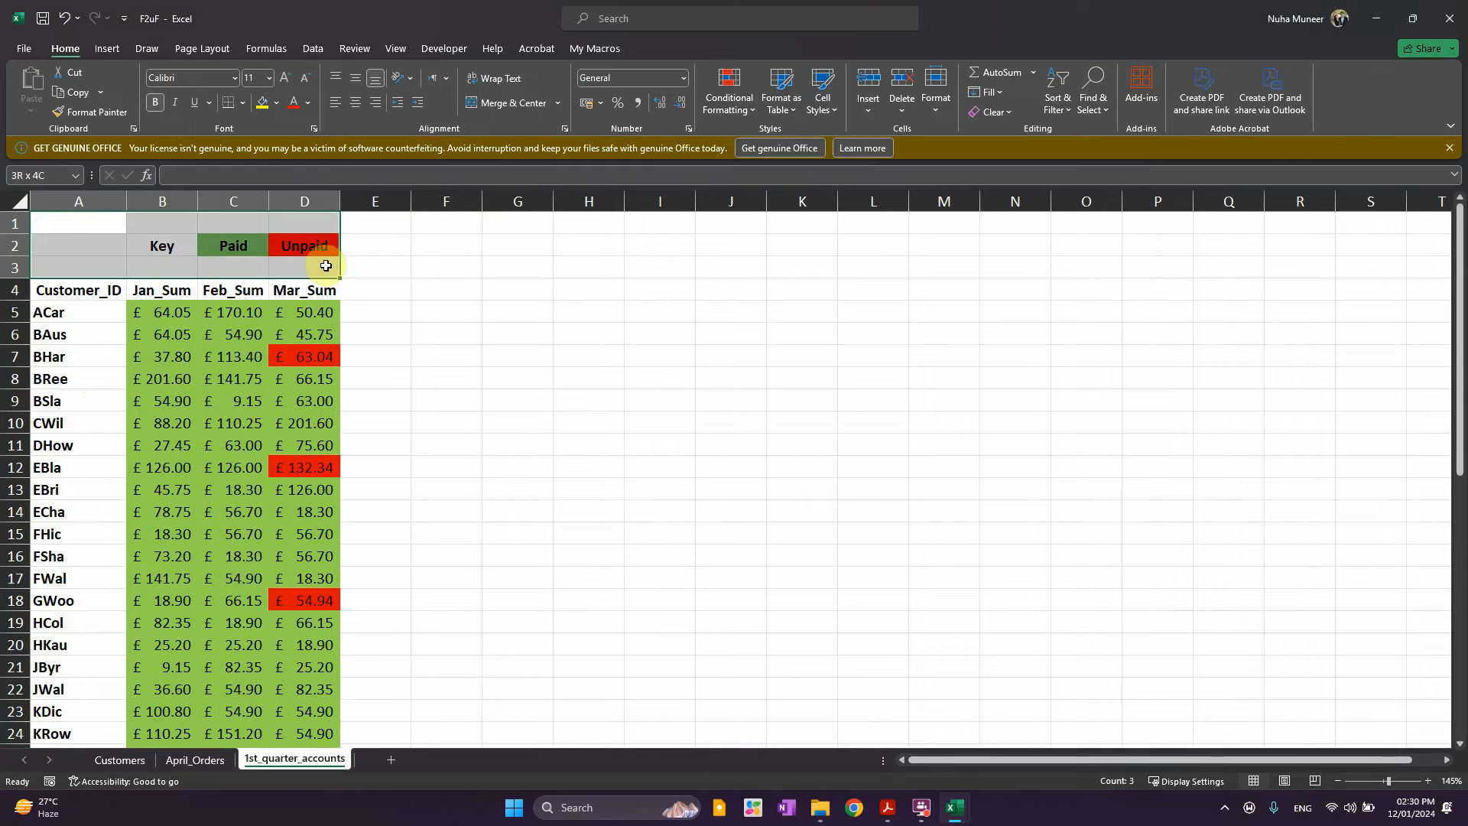
{"action": "scroll", "coordinate": [275, 482], "scroll_direction": "down", "scroll_amount": 12}
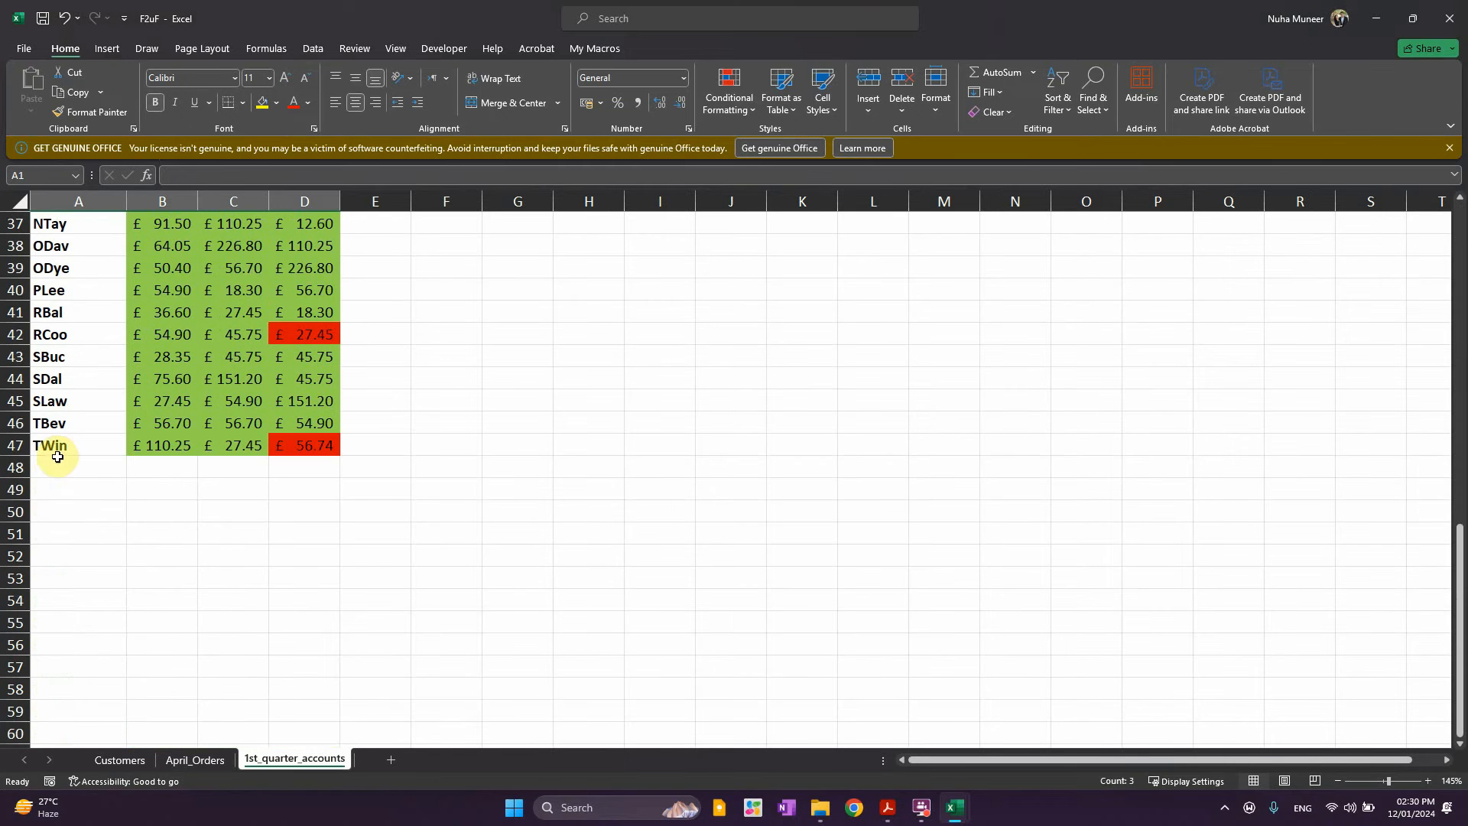
{"action": "left_click", "coordinate": [17, 445]}
{"action": "scroll", "coordinate": [214, 566], "scroll_direction": "up", "scroll_amount": 5}
{"action": "scroll", "coordinate": [216, 574], "scroll_direction": "up", "scroll_amount": 7}
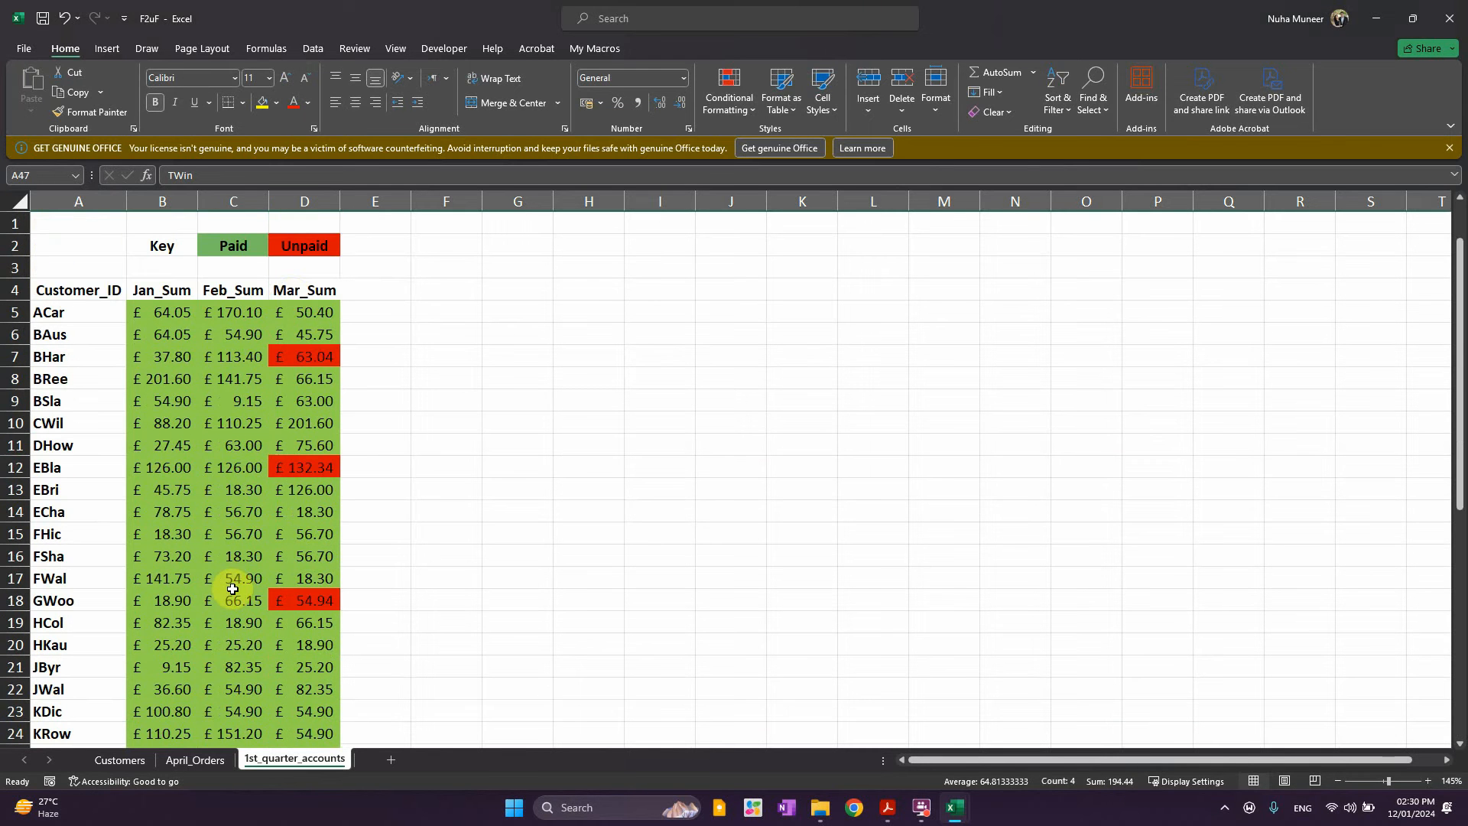
{"action": "left_click", "coordinate": [294, 293]}
{"action": "key", "text": "alt+Tab"}
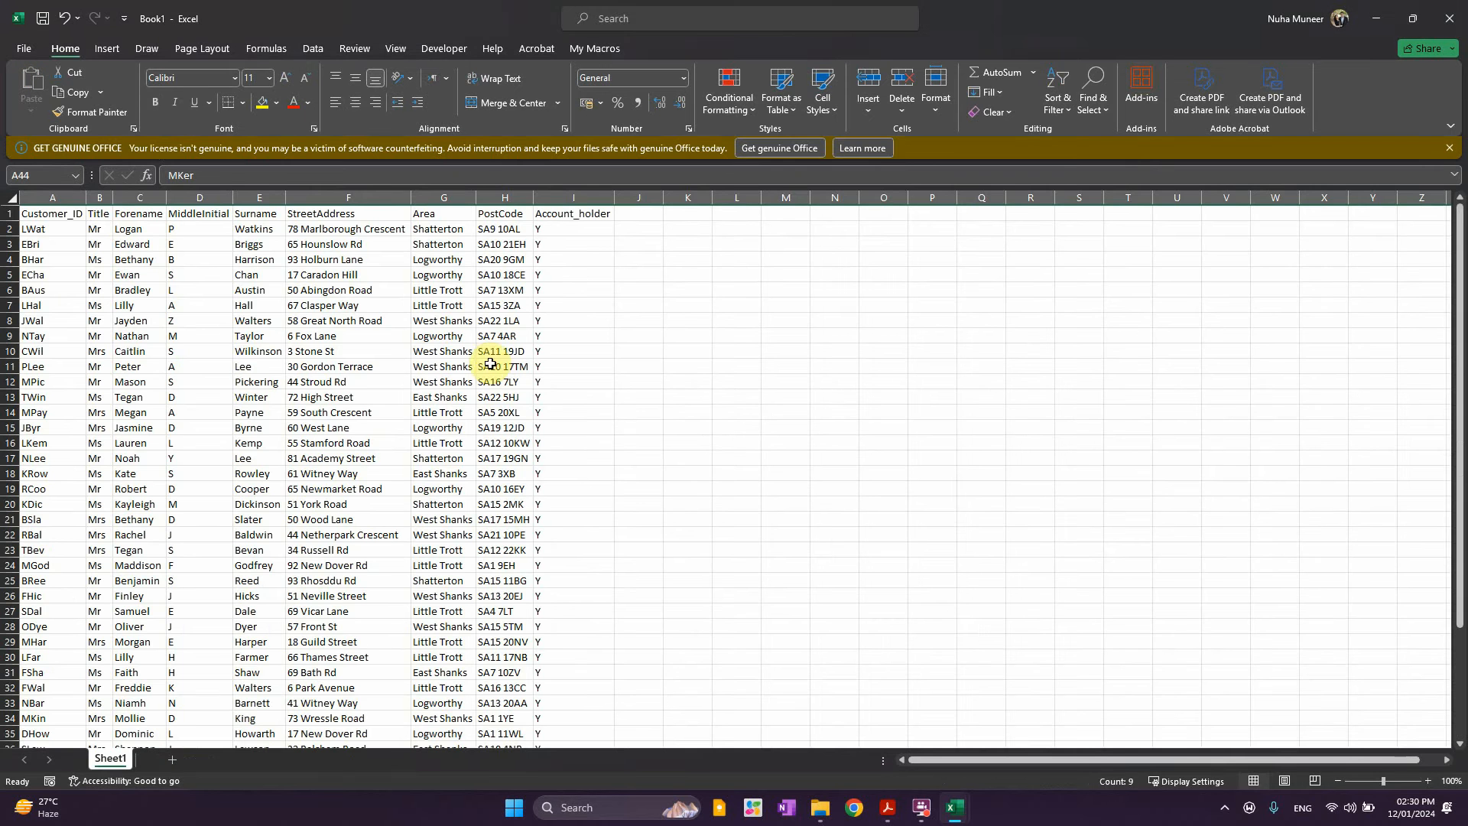
{"action": "key", "text": "alt+Tab"}
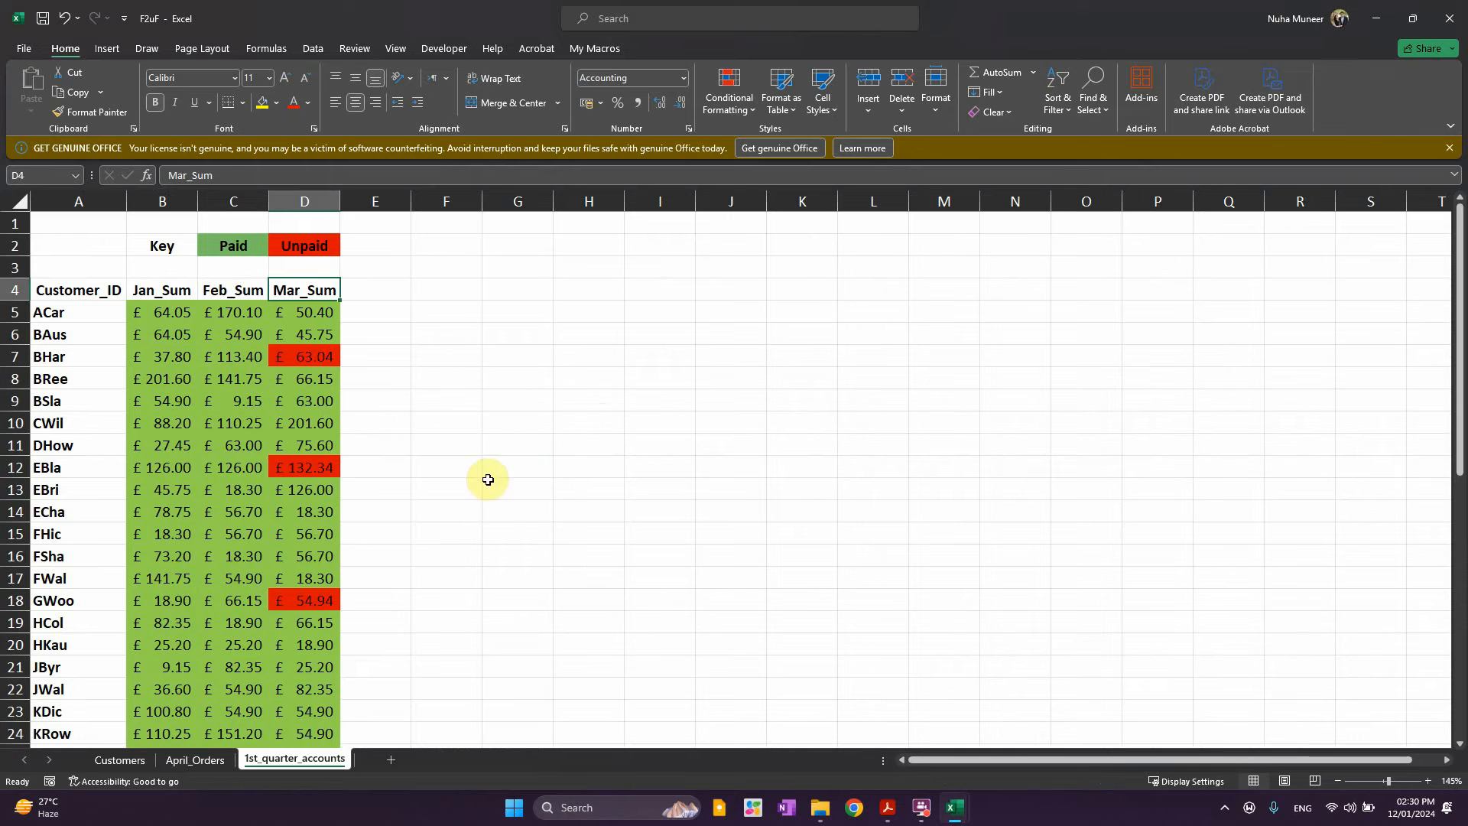
Scroll the Task 2 PDF to the 'Name the database' line and select it
{"action": "left_click", "coordinate": [888, 806]}
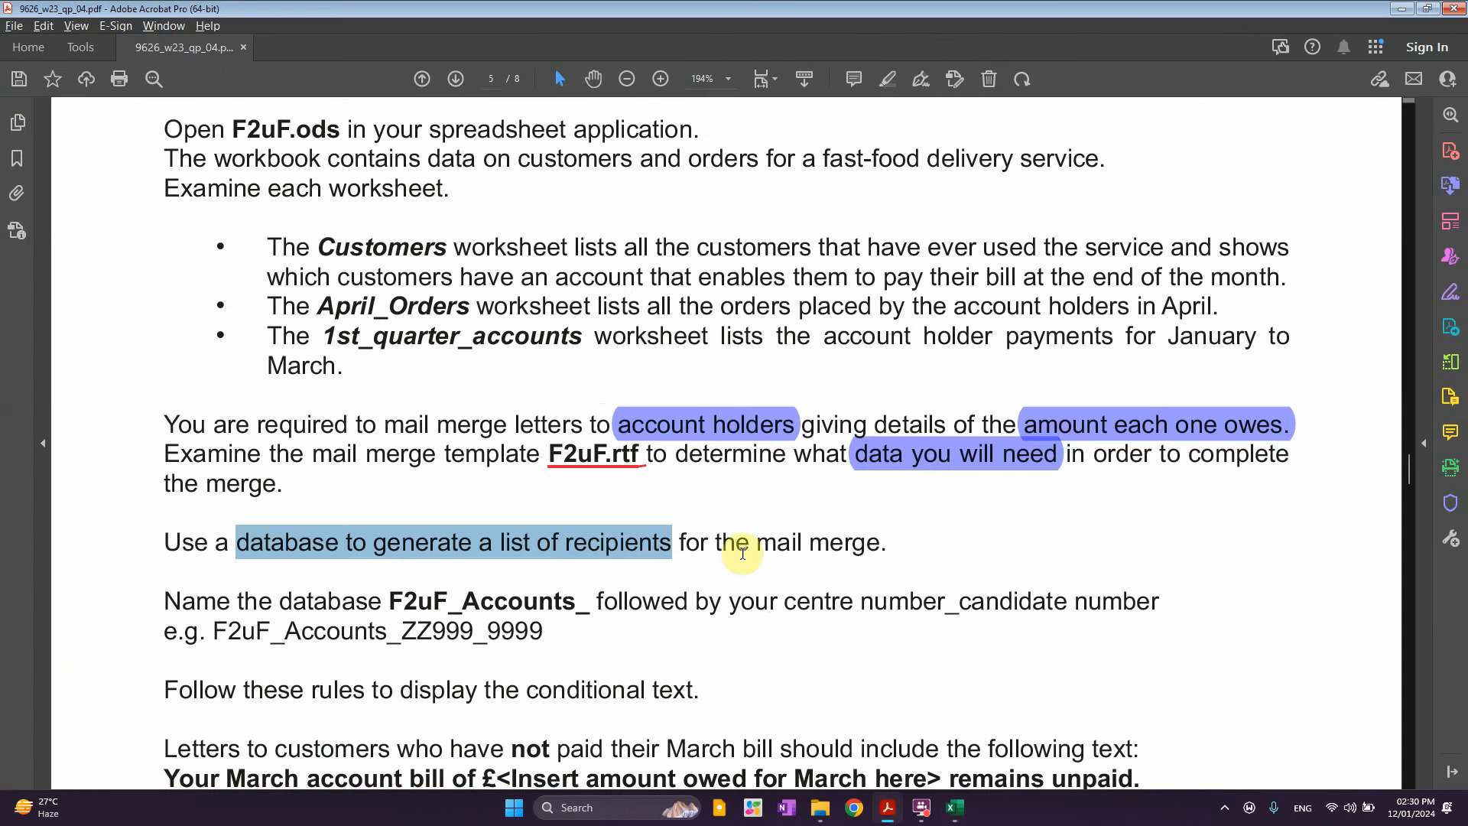
{"action": "scroll", "coordinate": [674, 540], "scroll_direction": "down", "scroll_amount": 1}
{"action": "scroll", "coordinate": [676, 540], "scroll_direction": "down", "scroll_amount": 1}
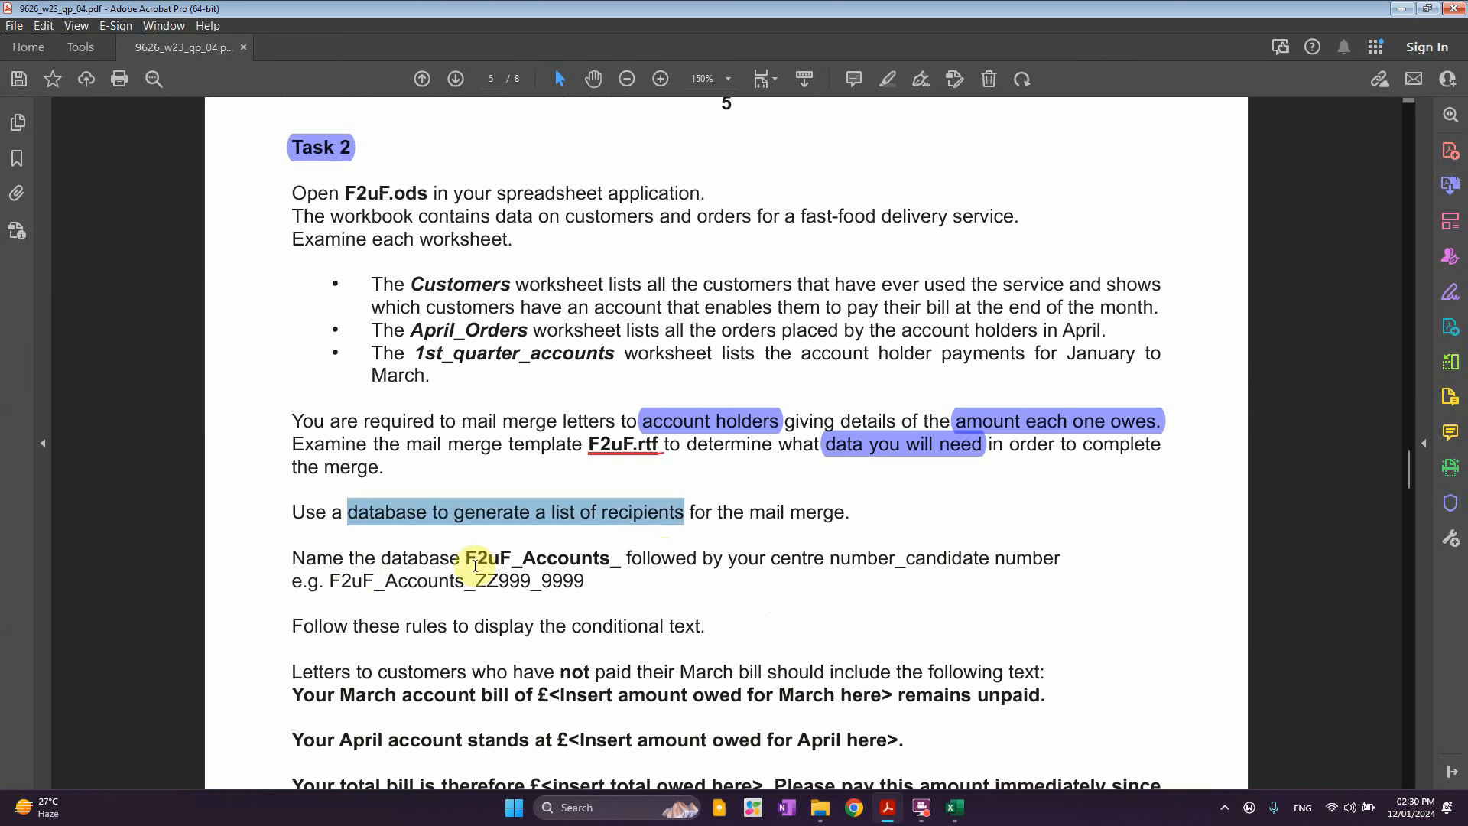
{"action": "left_click", "coordinate": [337, 566]}
{"action": "left_click_drag", "start_coordinate": [305, 558], "coordinate": [459, 563]}
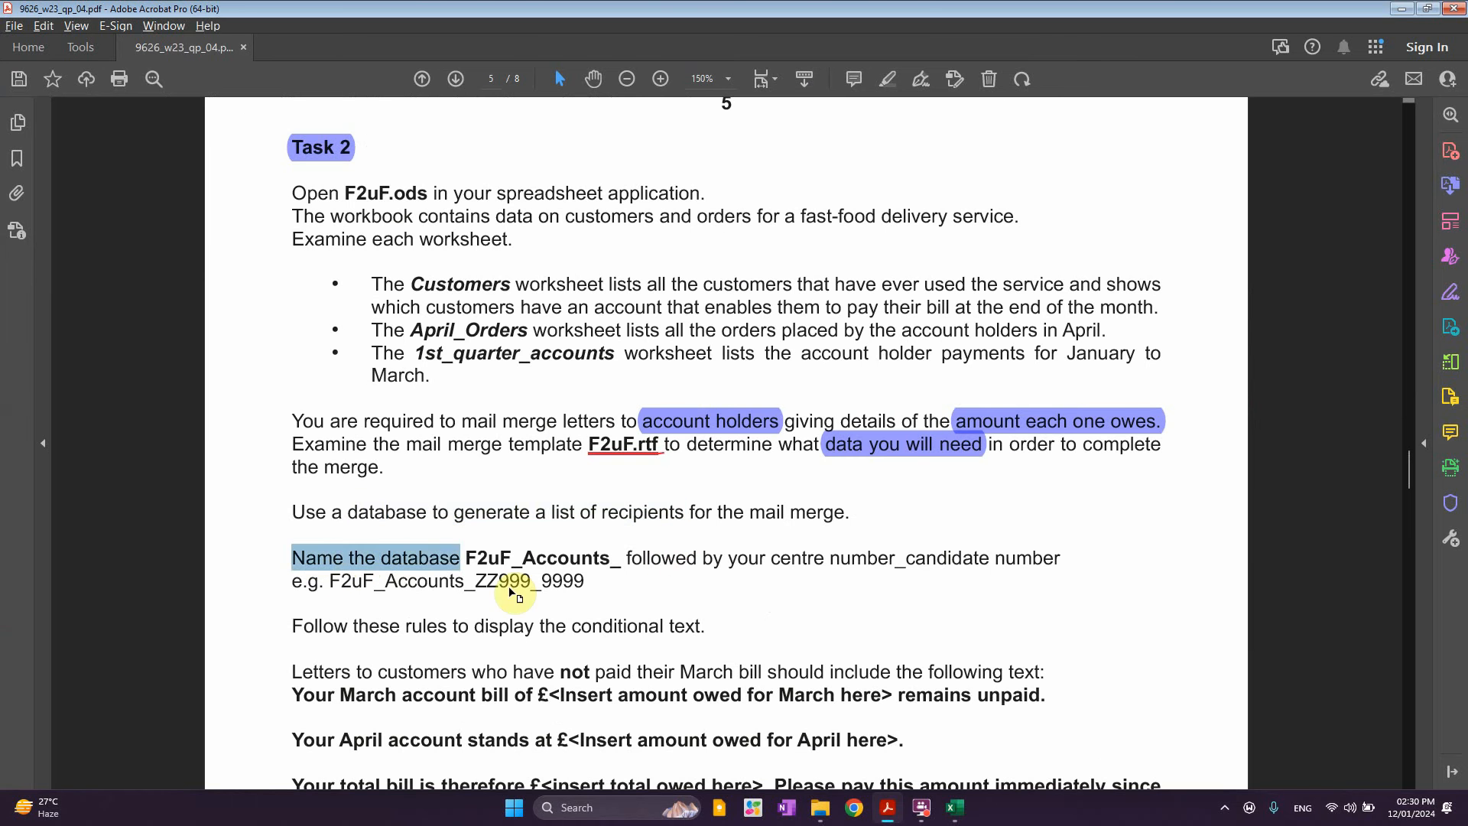
Compare with Book1, mark the example name F2uF_Accounts_ZZ999_9999, then minimise Acrobat
{"action": "left_click", "coordinate": [954, 810]}
{"action": "left_click", "coordinate": [1007, 750]}
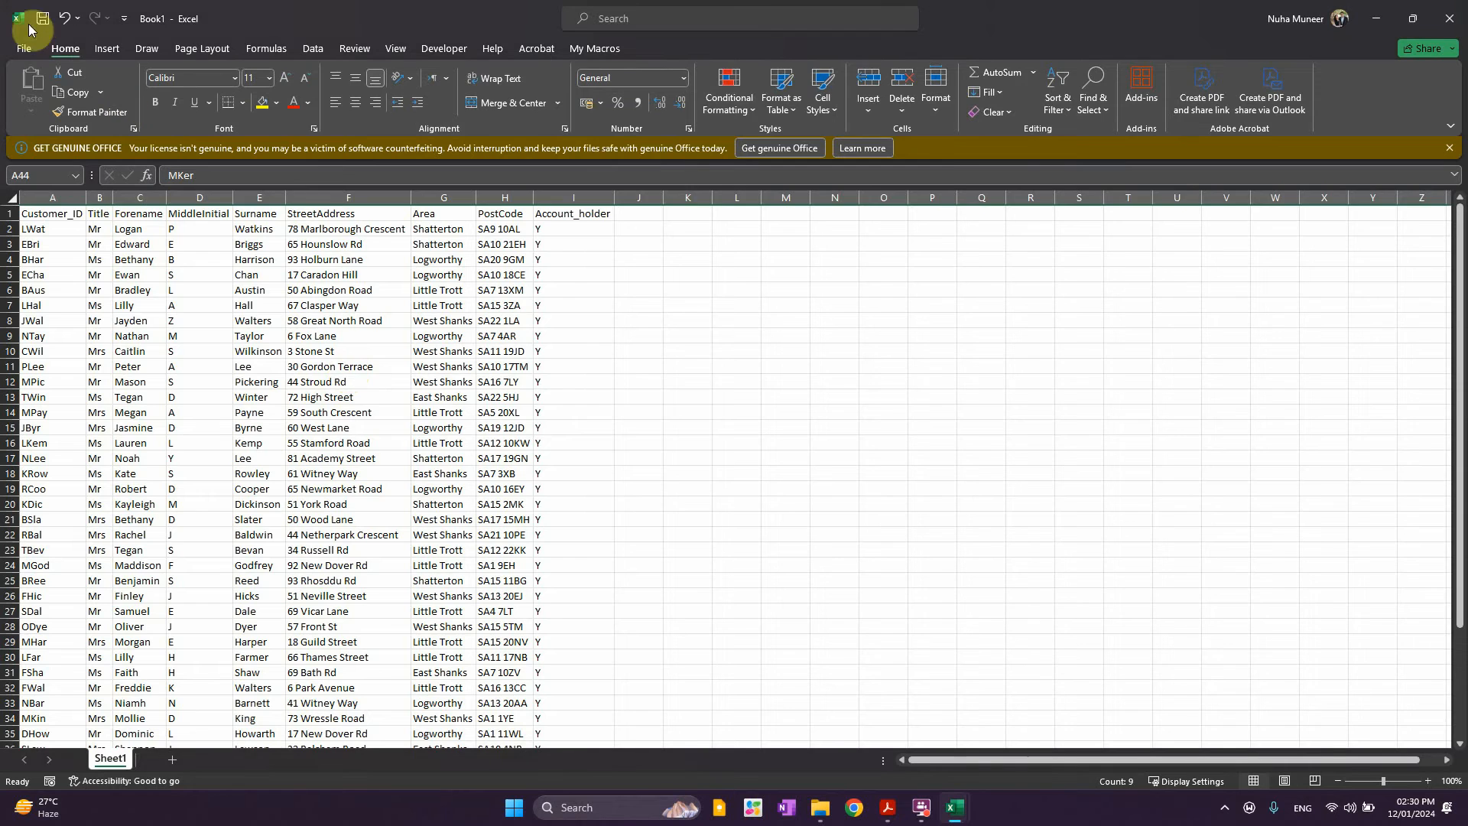
{"action": "key", "text": "alt+Tab"}
{"action": "left_click_drag", "start_coordinate": [465, 558], "coordinate": [331, 582]}
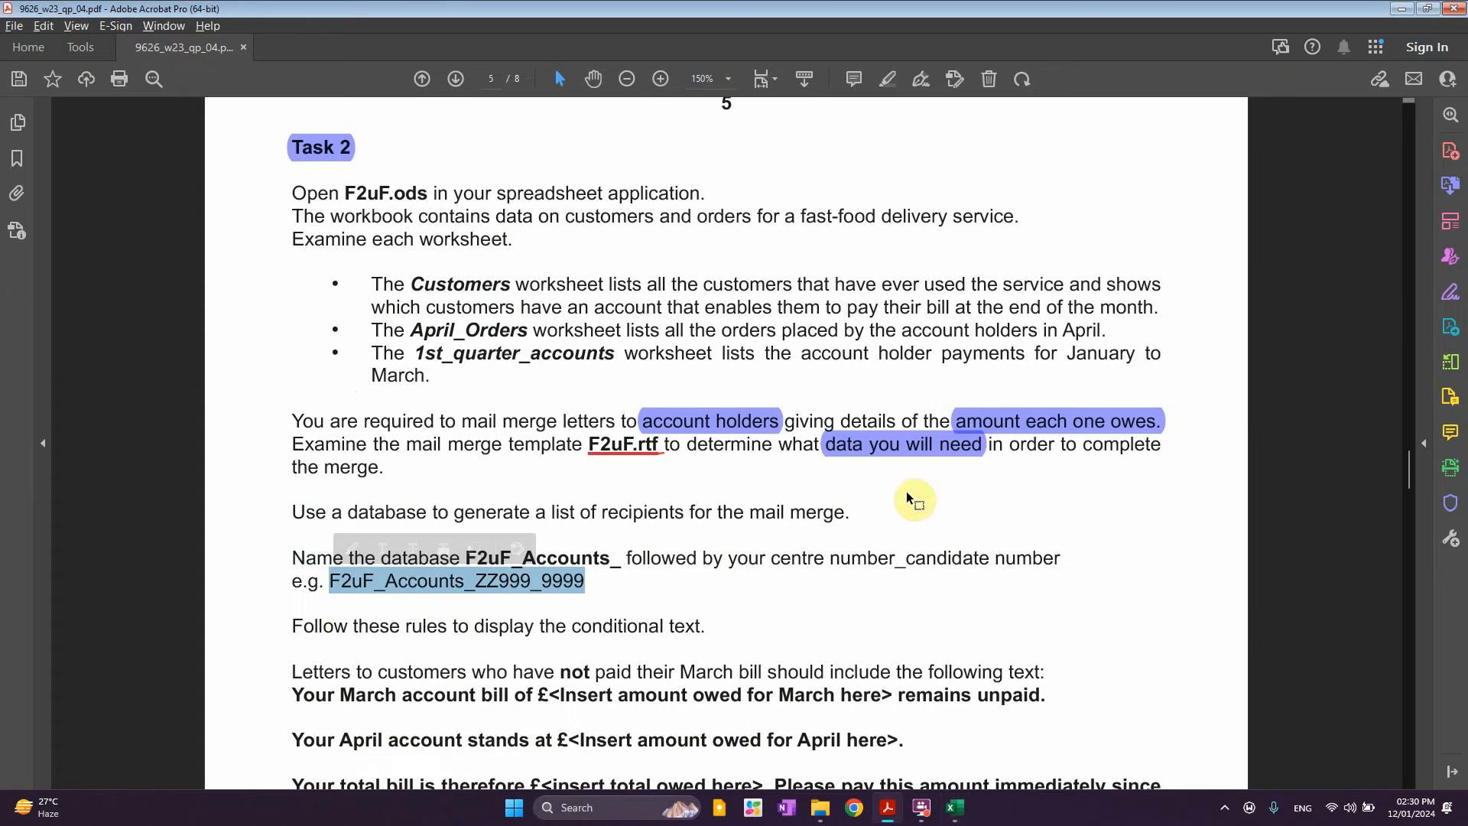
{"action": "left_click", "coordinate": [521, 581]}
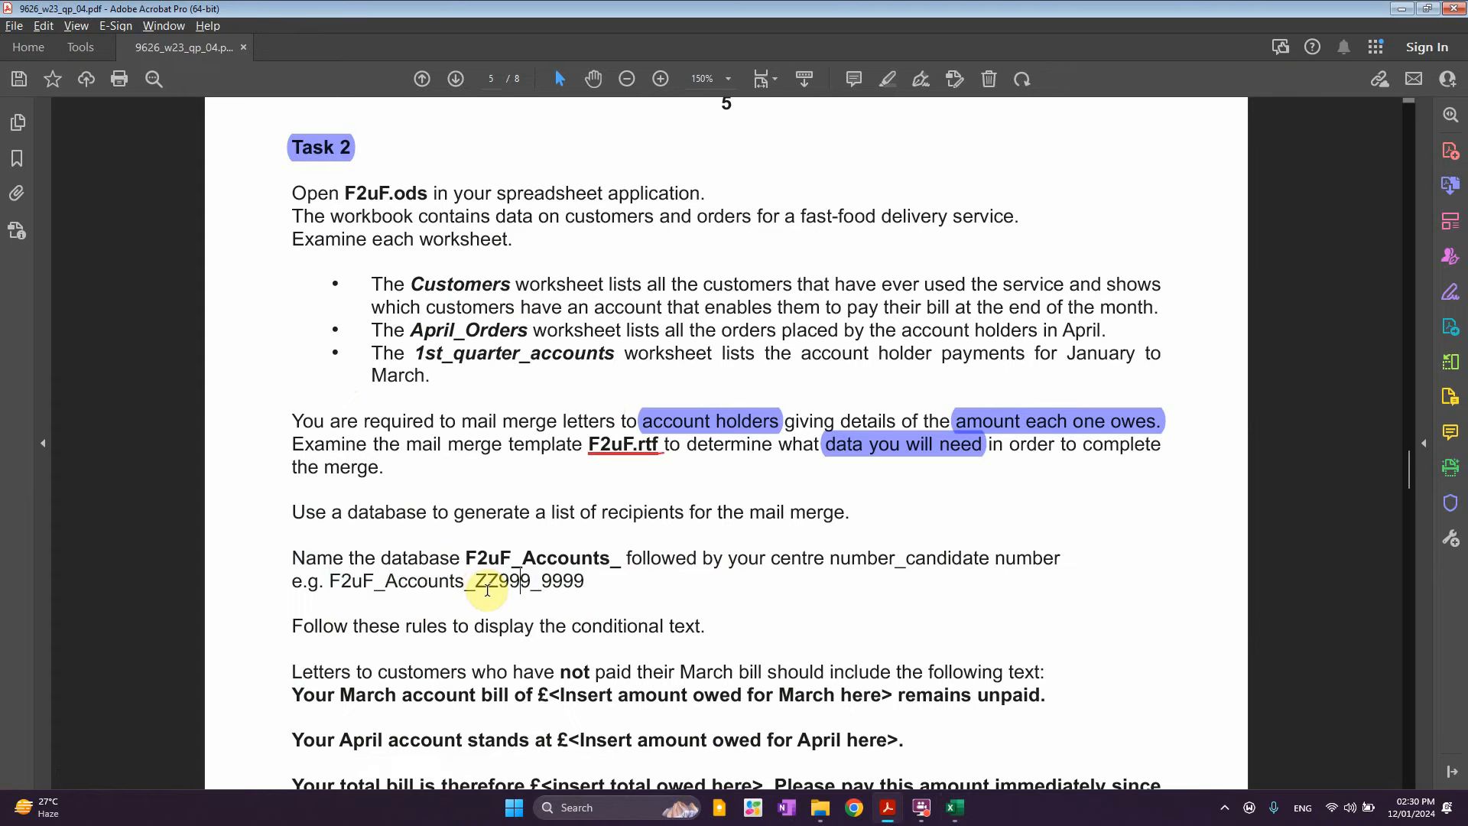
{"action": "left_click_drag", "start_coordinate": [488, 588], "coordinate": [574, 584]}
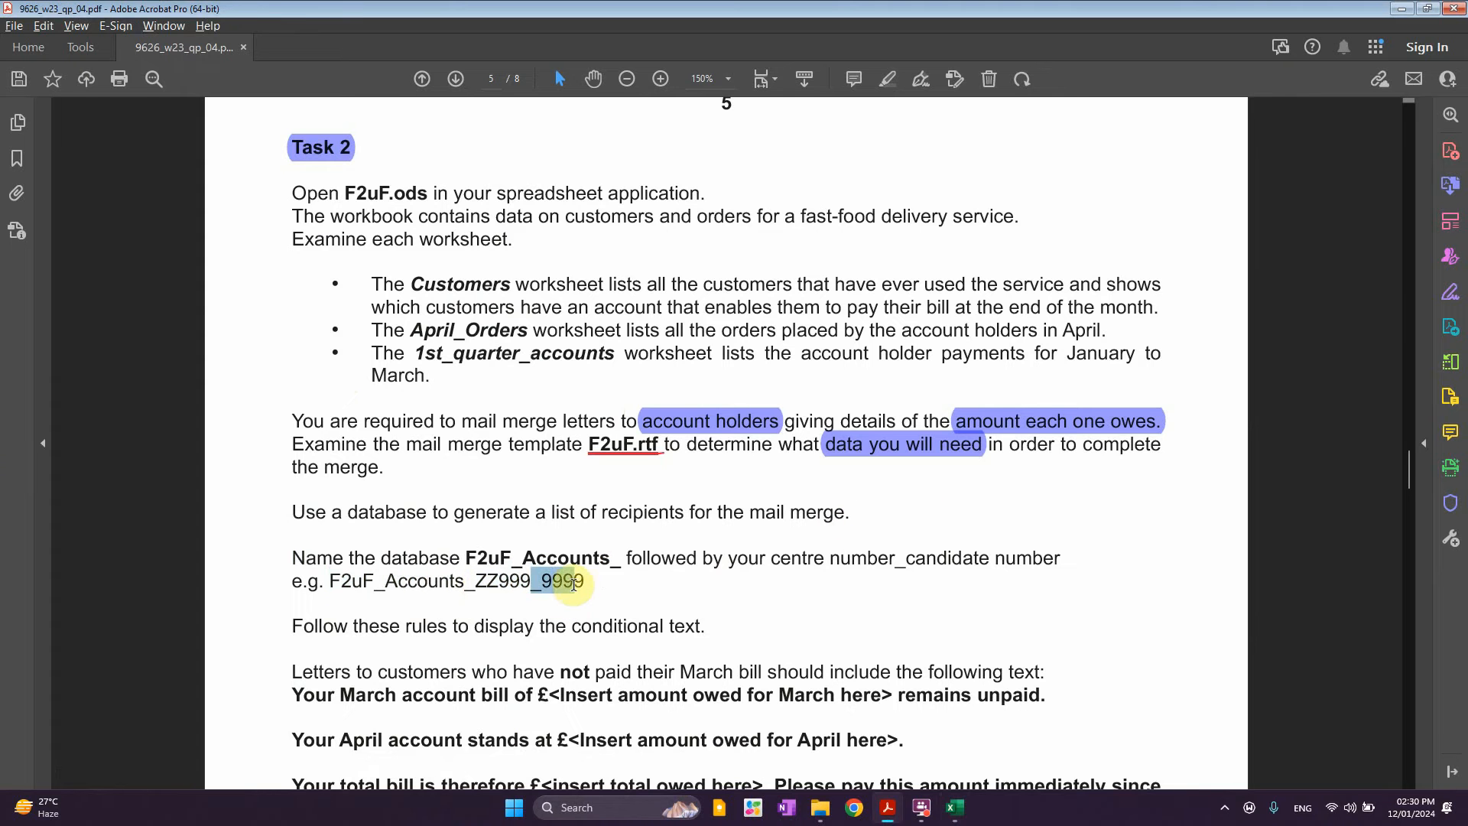
{"action": "left_click", "coordinate": [881, 450]}
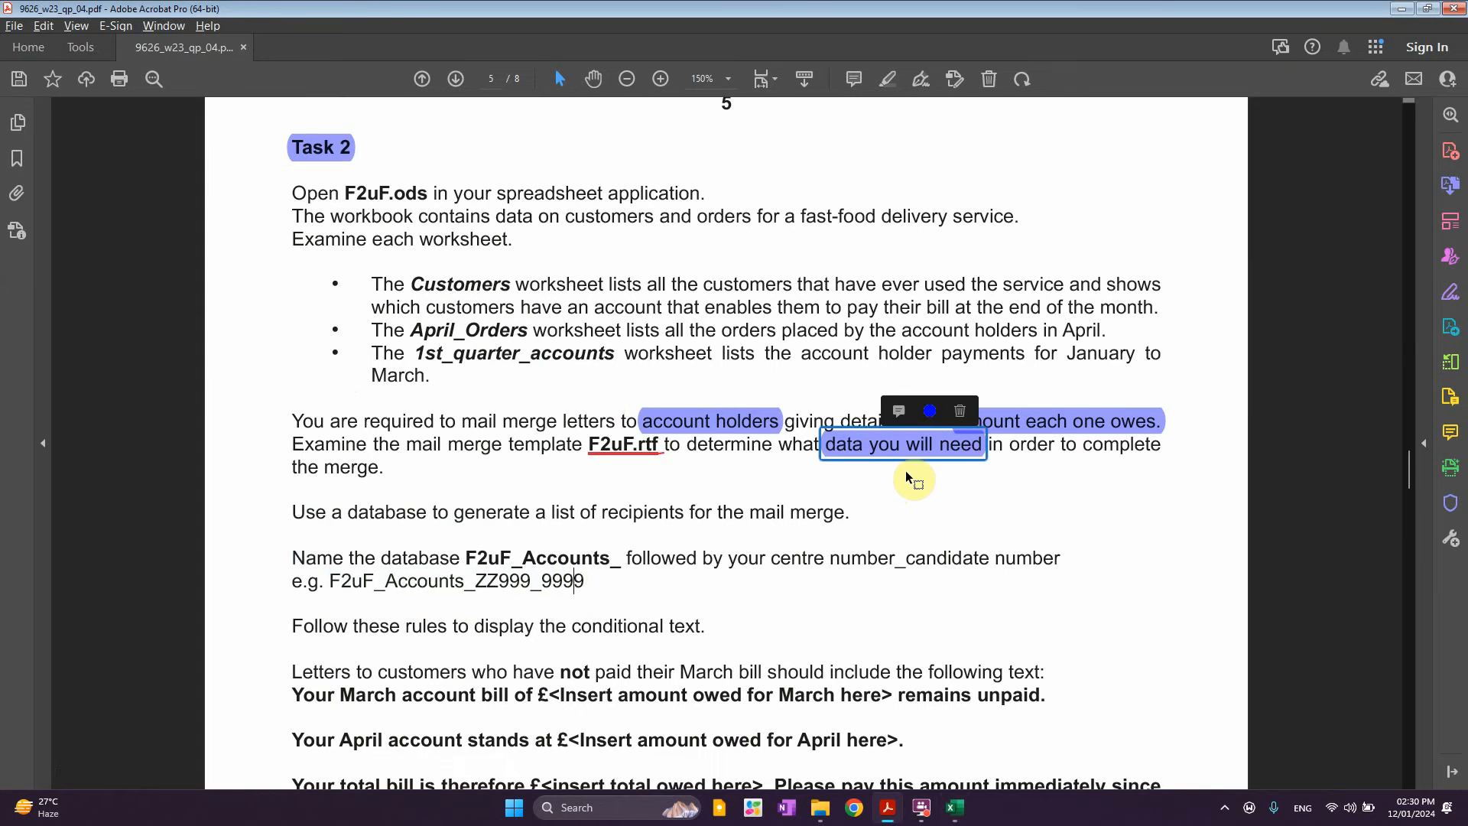
{"action": "left_click", "coordinate": [1396, 8]}
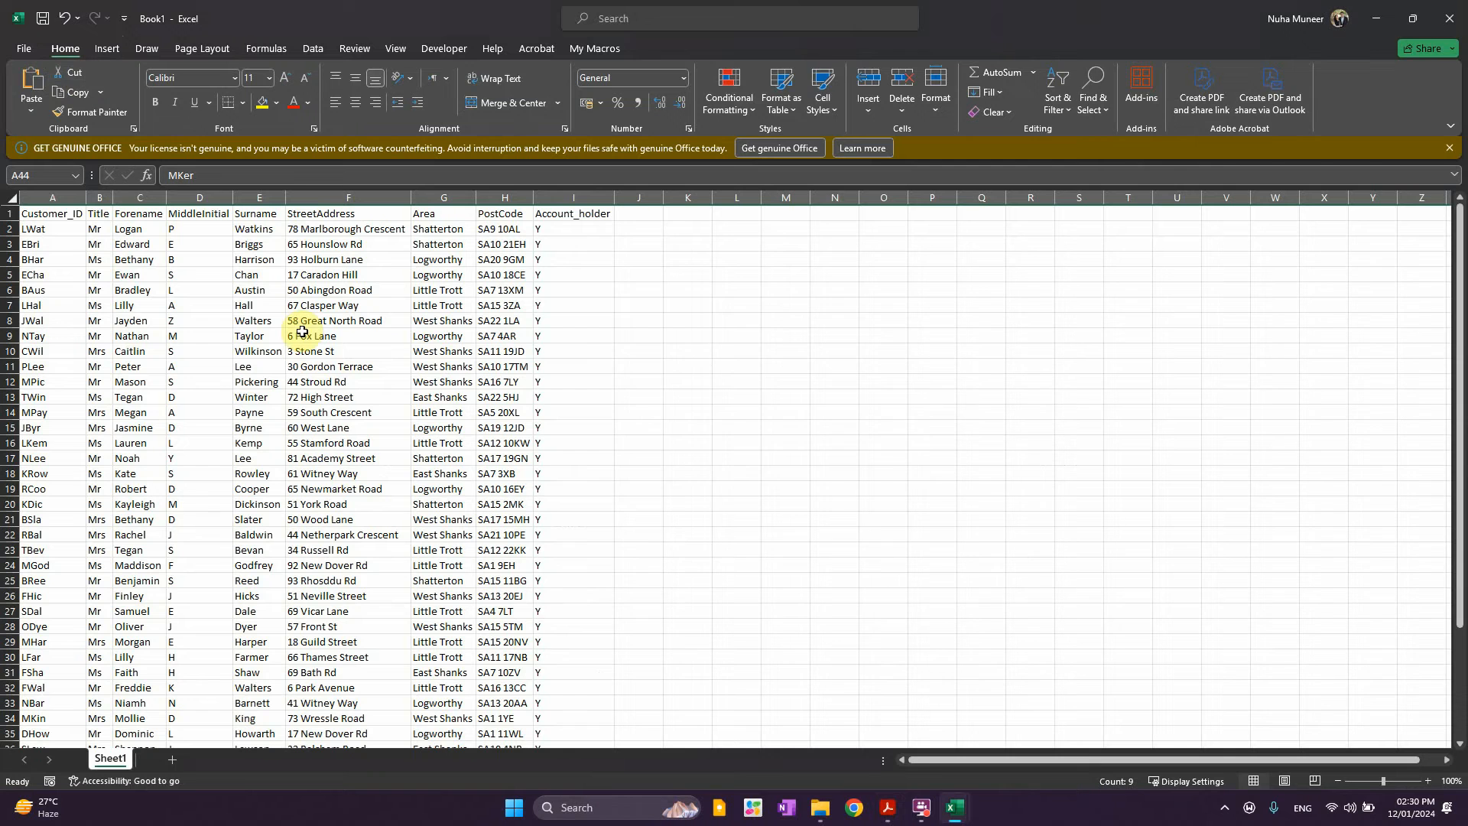
Save Book1 with Ctrl+S, going through More options and Browse to the Save As dialog
{"action": "key", "text": "ctrl+s"}
{"action": "left_click", "coordinate": [612, 489]}
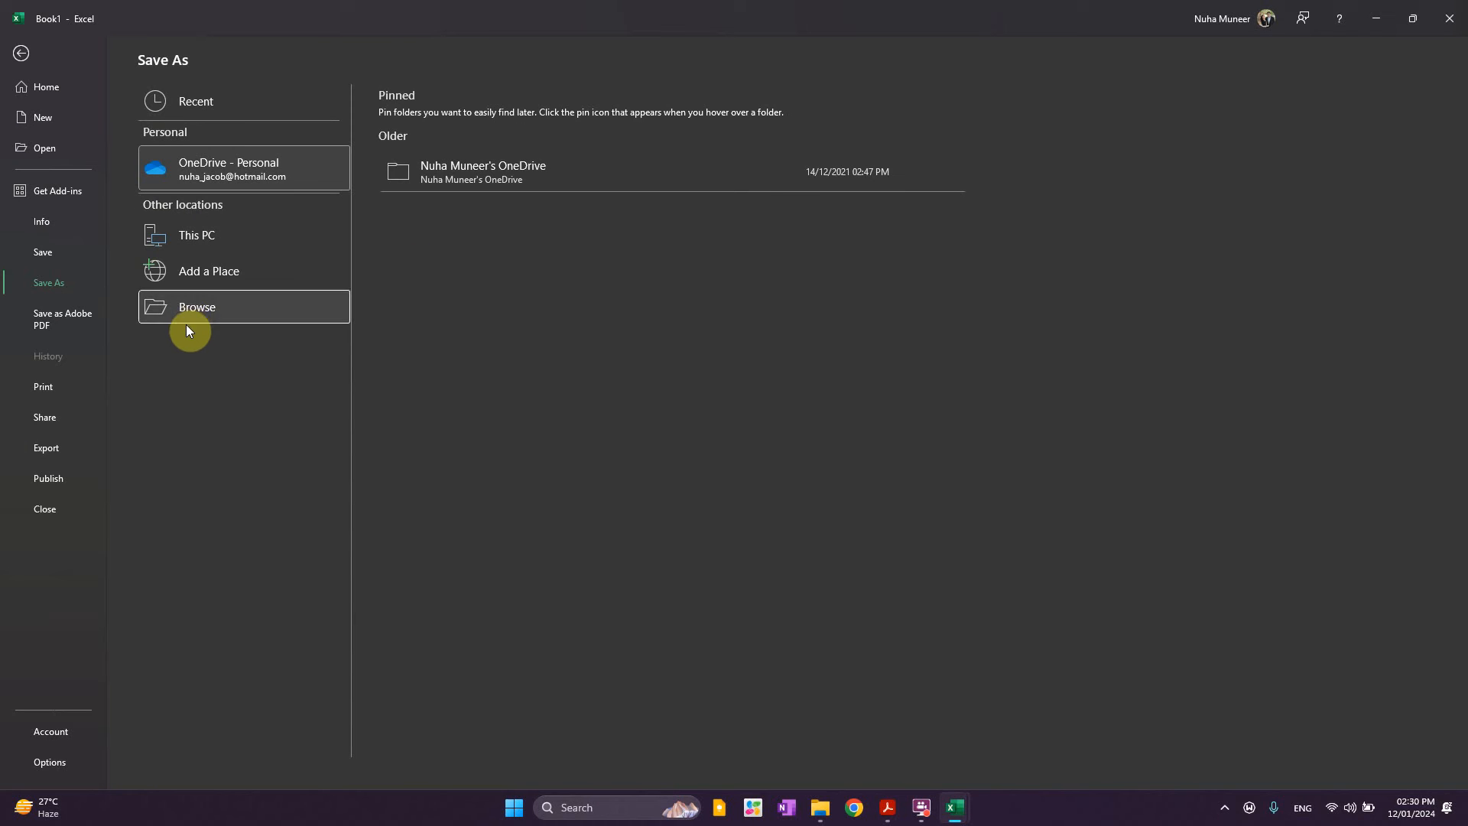
{"action": "left_click", "coordinate": [186, 322]}
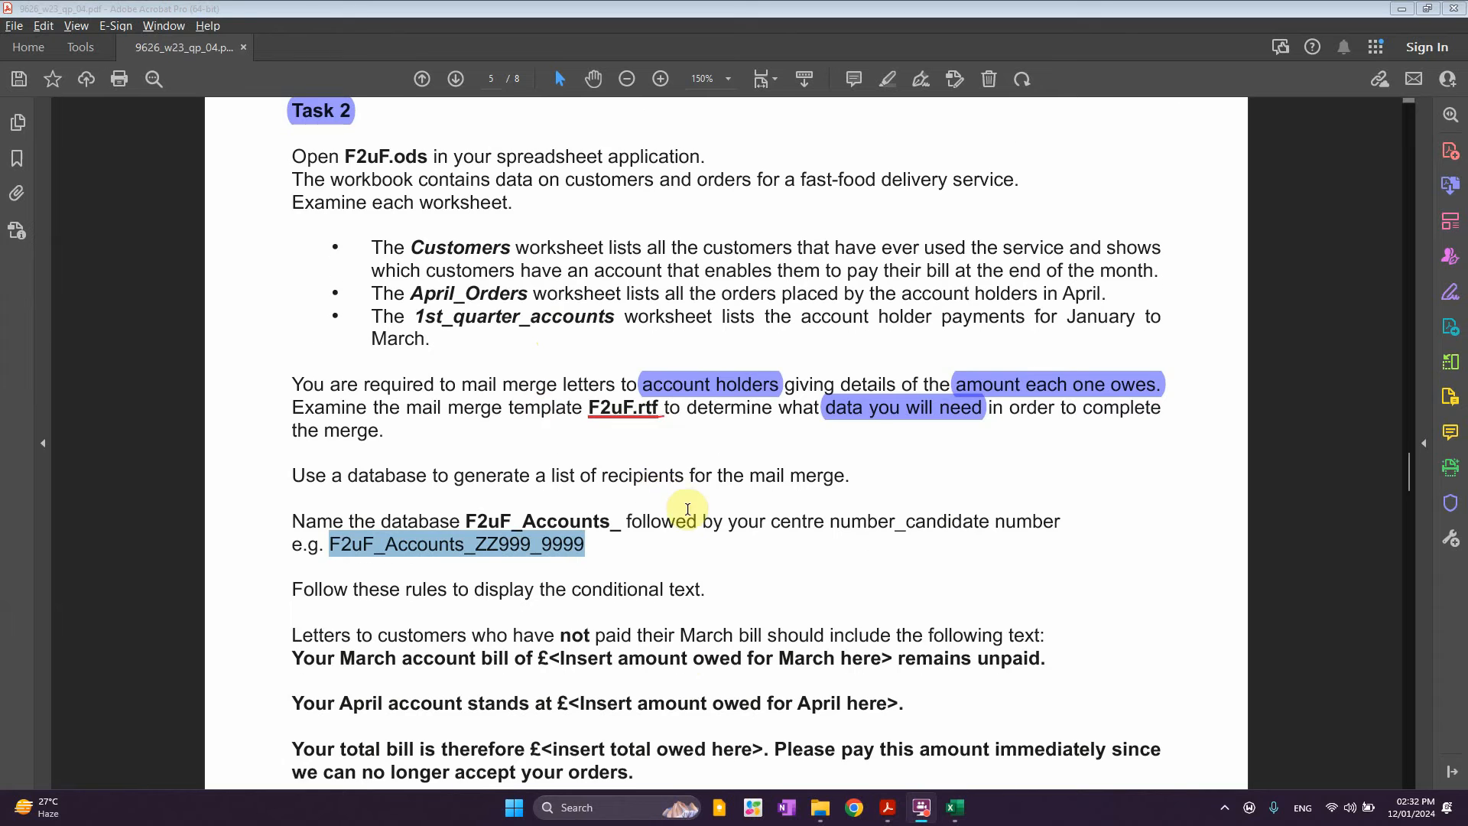
Highlight the not-paid March bill condition and underline its 'March bill should' in red
{"action": "scroll", "coordinate": [687, 509], "scroll_direction": "down", "scroll_amount": 3}
{"action": "left_click", "coordinate": [661, 374]}
{"action": "scroll", "coordinate": [645, 487], "scroll_direction": "down", "scroll_amount": 3}
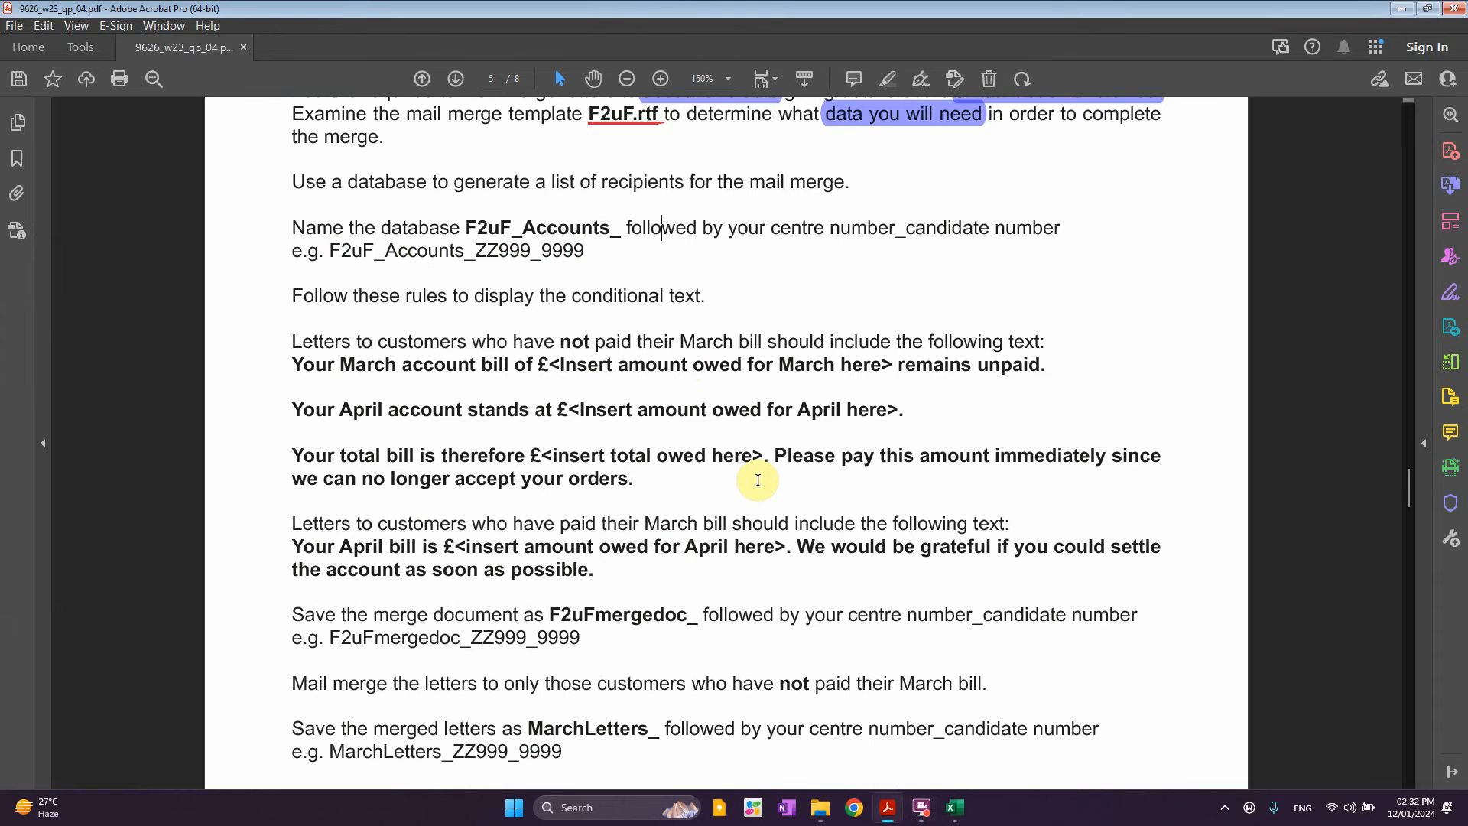
{"action": "scroll", "coordinate": [758, 482], "scroll_direction": "up", "scroll_amount": 2}
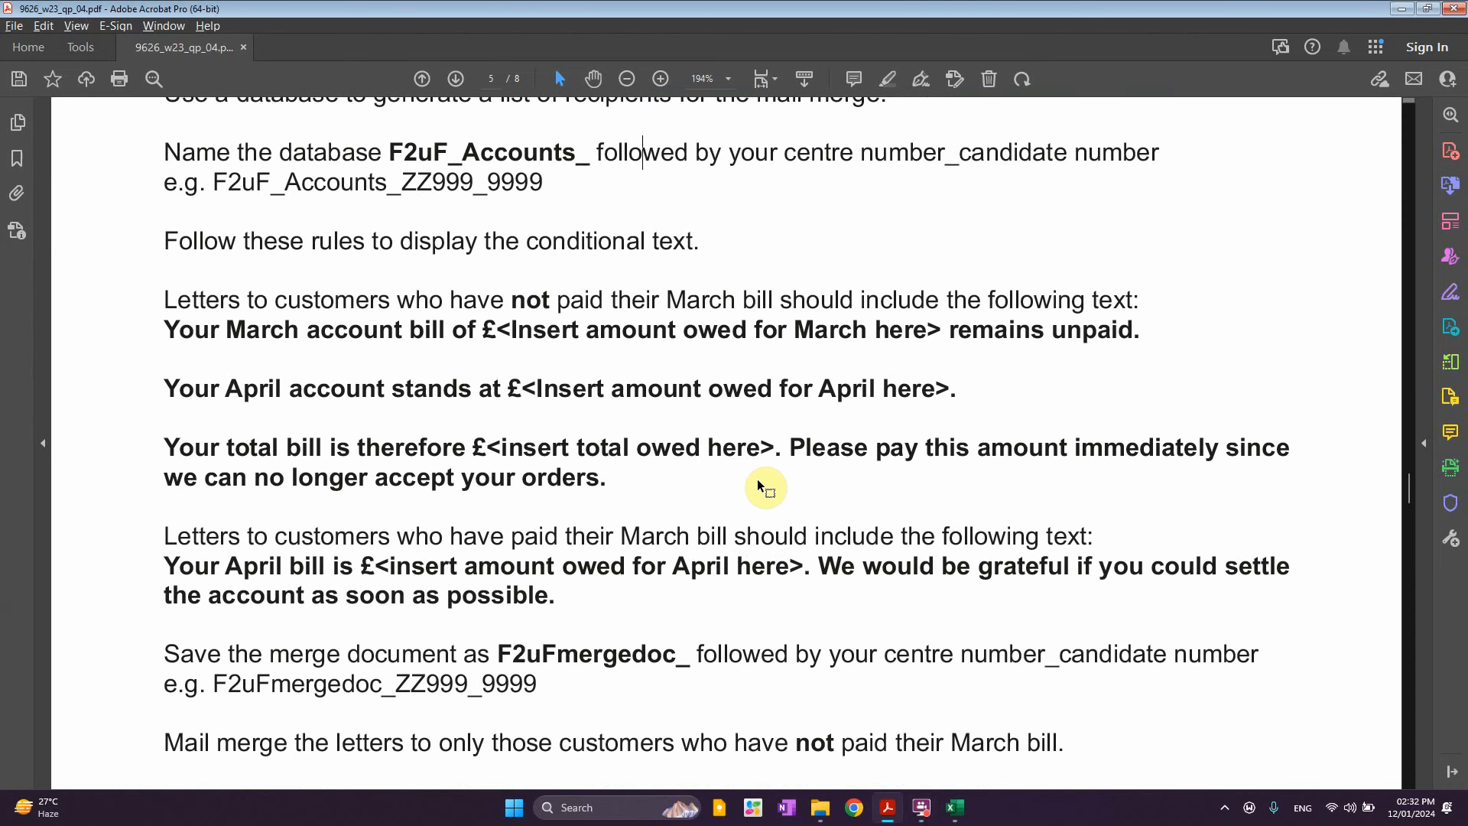
{"action": "scroll", "coordinate": [763, 486], "scroll_direction": "up", "scroll_amount": 5}
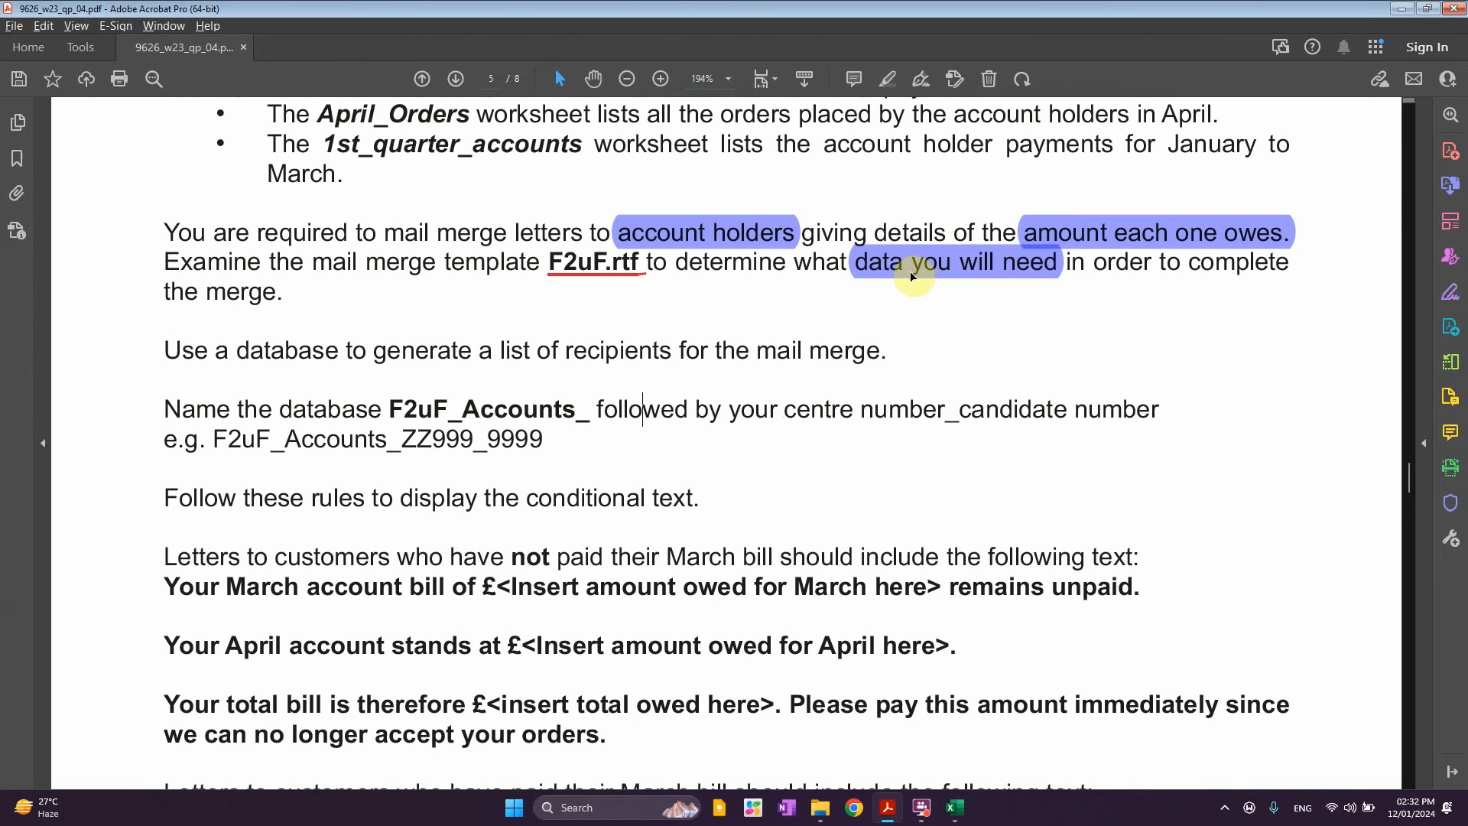
{"action": "scroll", "coordinate": [803, 527], "scroll_direction": "down", "scroll_amount": 5}
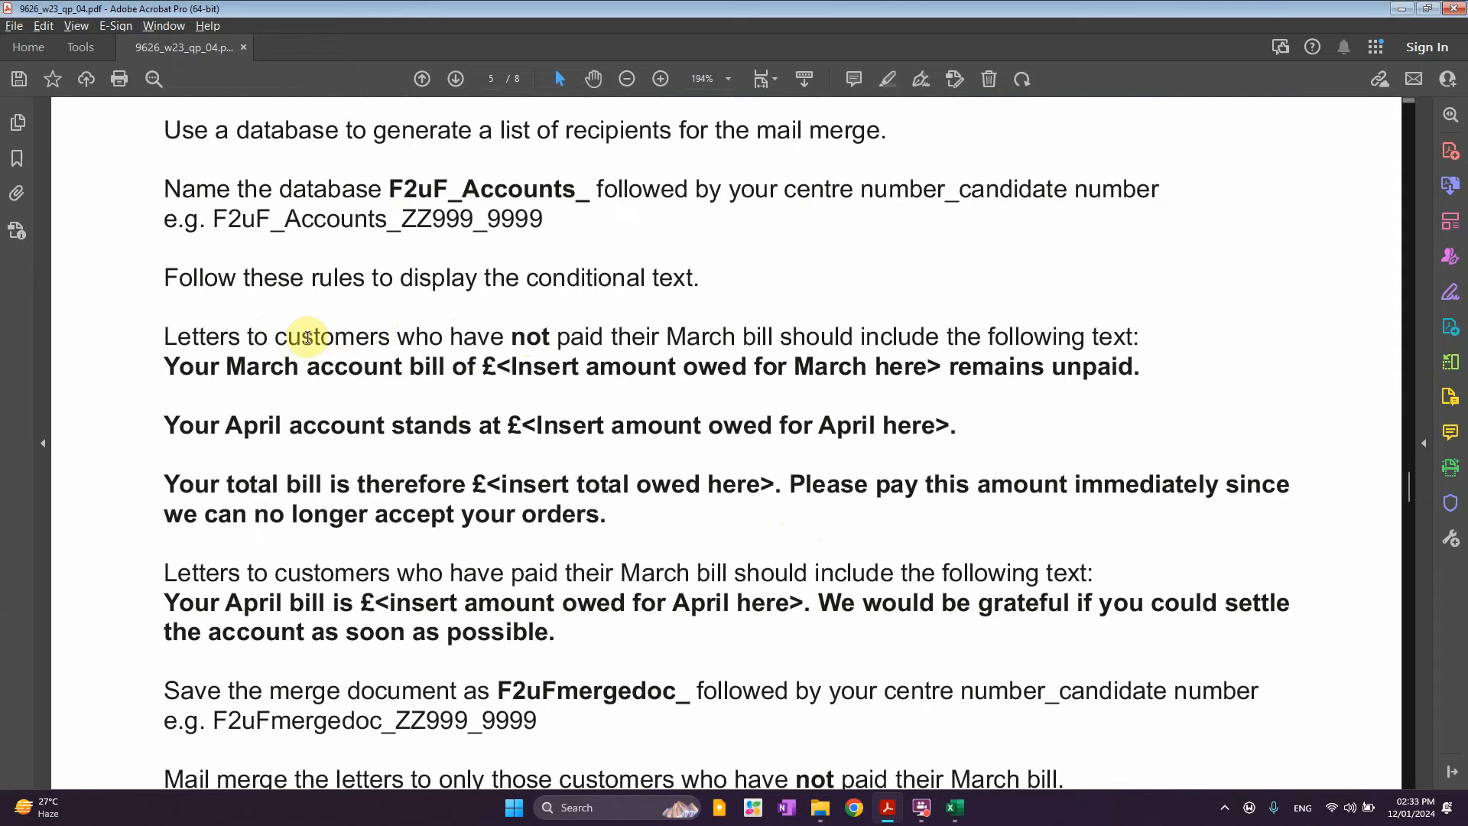
{"action": "left_click_drag", "start_coordinate": [276, 337], "coordinate": [732, 343]}
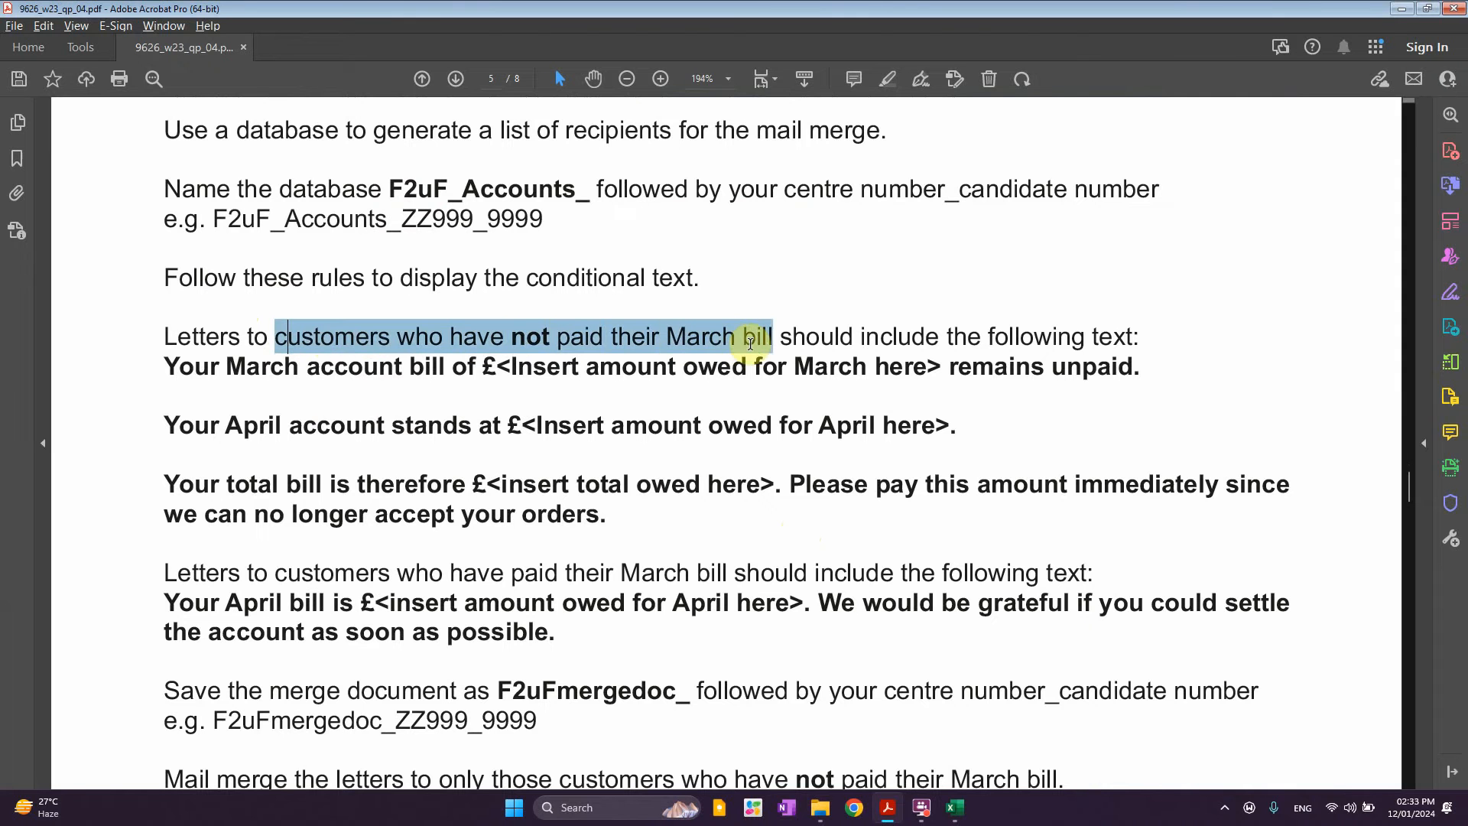
{"action": "left_click", "coordinate": [780, 300]}
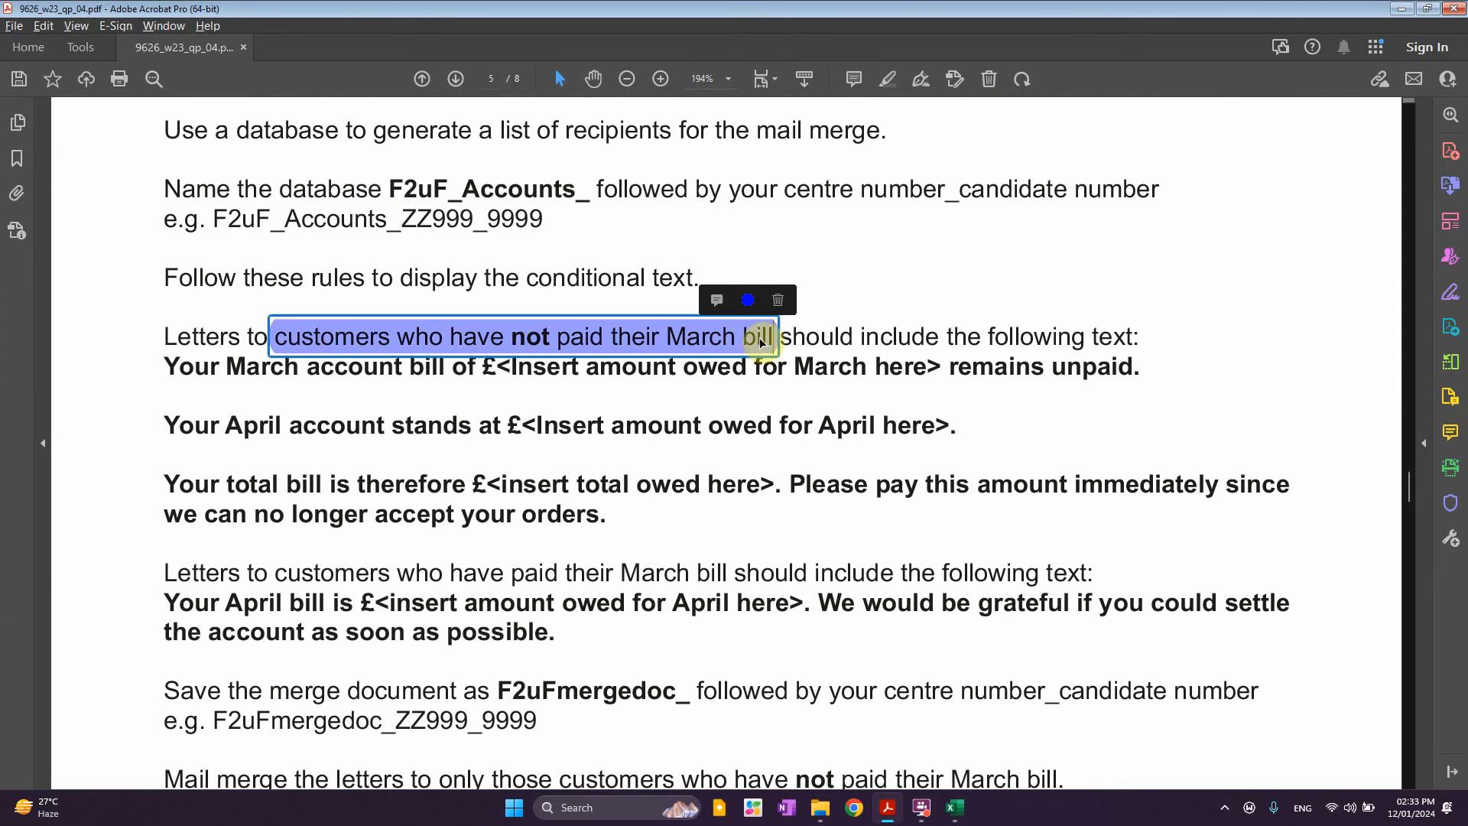
{"action": "left_click_drag", "start_coordinate": [788, 337], "coordinate": [721, 338]}
{"action": "left_click", "coordinate": [747, 300]}
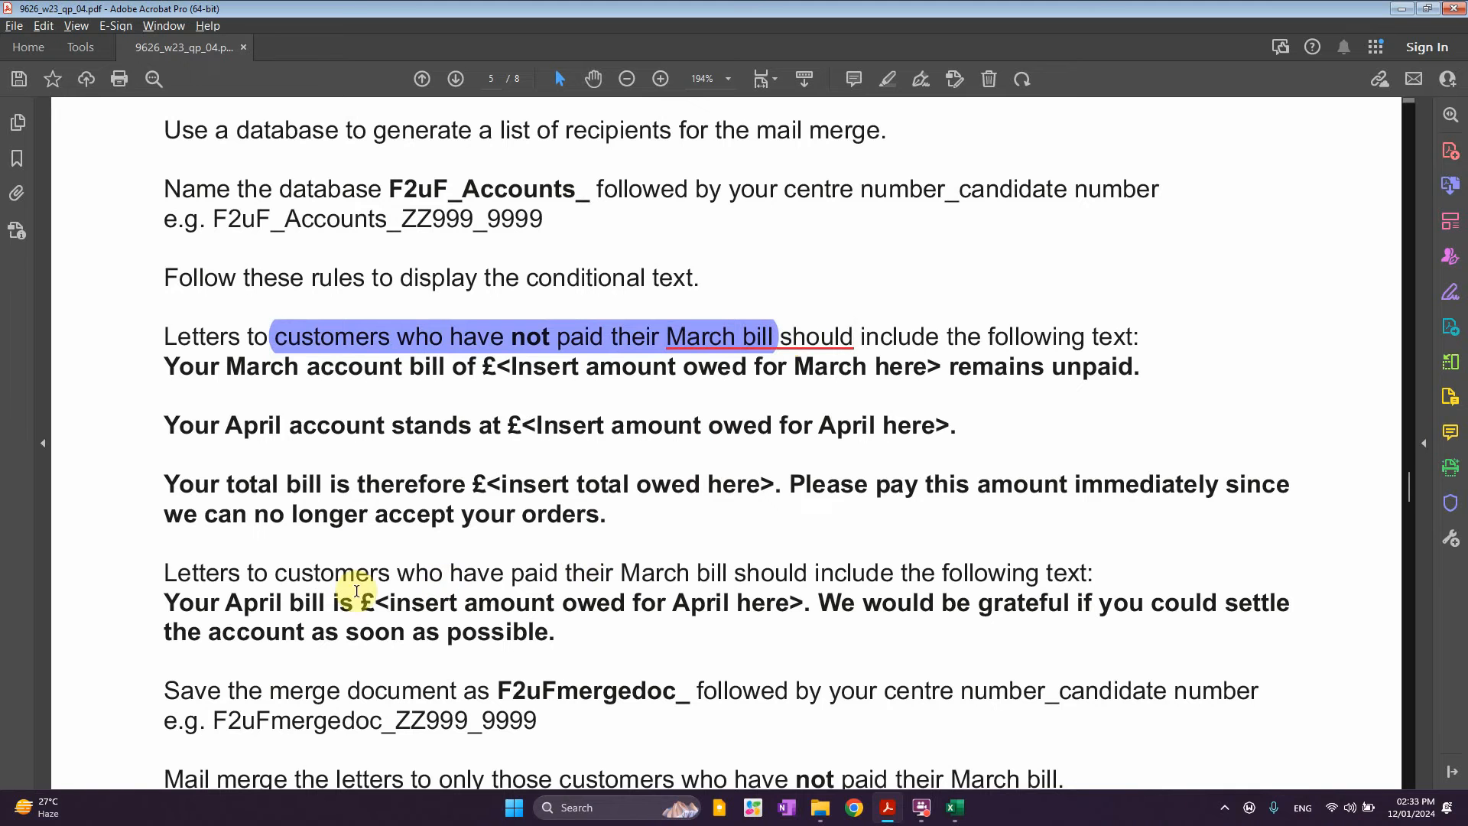
Highlight the paid March bill condition and underline its 'March bill should'
{"action": "mouse_move", "coordinate": [426, 579]}
{"action": "left_mouse_down"}
{"action": "mouse_move", "coordinate": [657, 580]}
{"action": "mouse_move", "coordinate": [727, 601]}
{"action": "mouse_move", "coordinate": [741, 553]}
{"action": "mouse_move", "coordinate": [623, 575]}
{"action": "left_mouse_up"}
{"action": "left_click", "coordinate": [751, 537]}
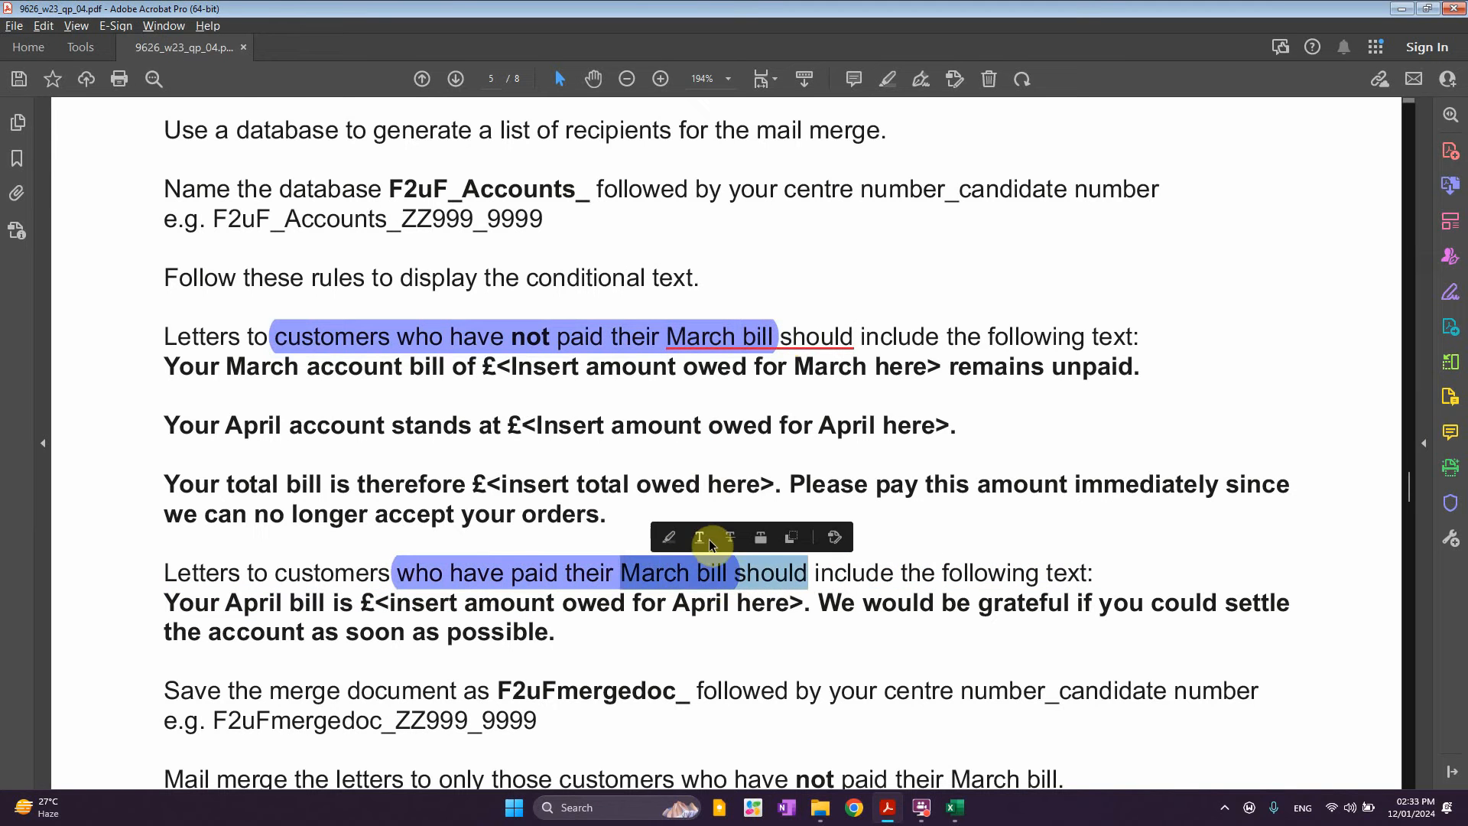
{"action": "left_click", "coordinate": [698, 545]}
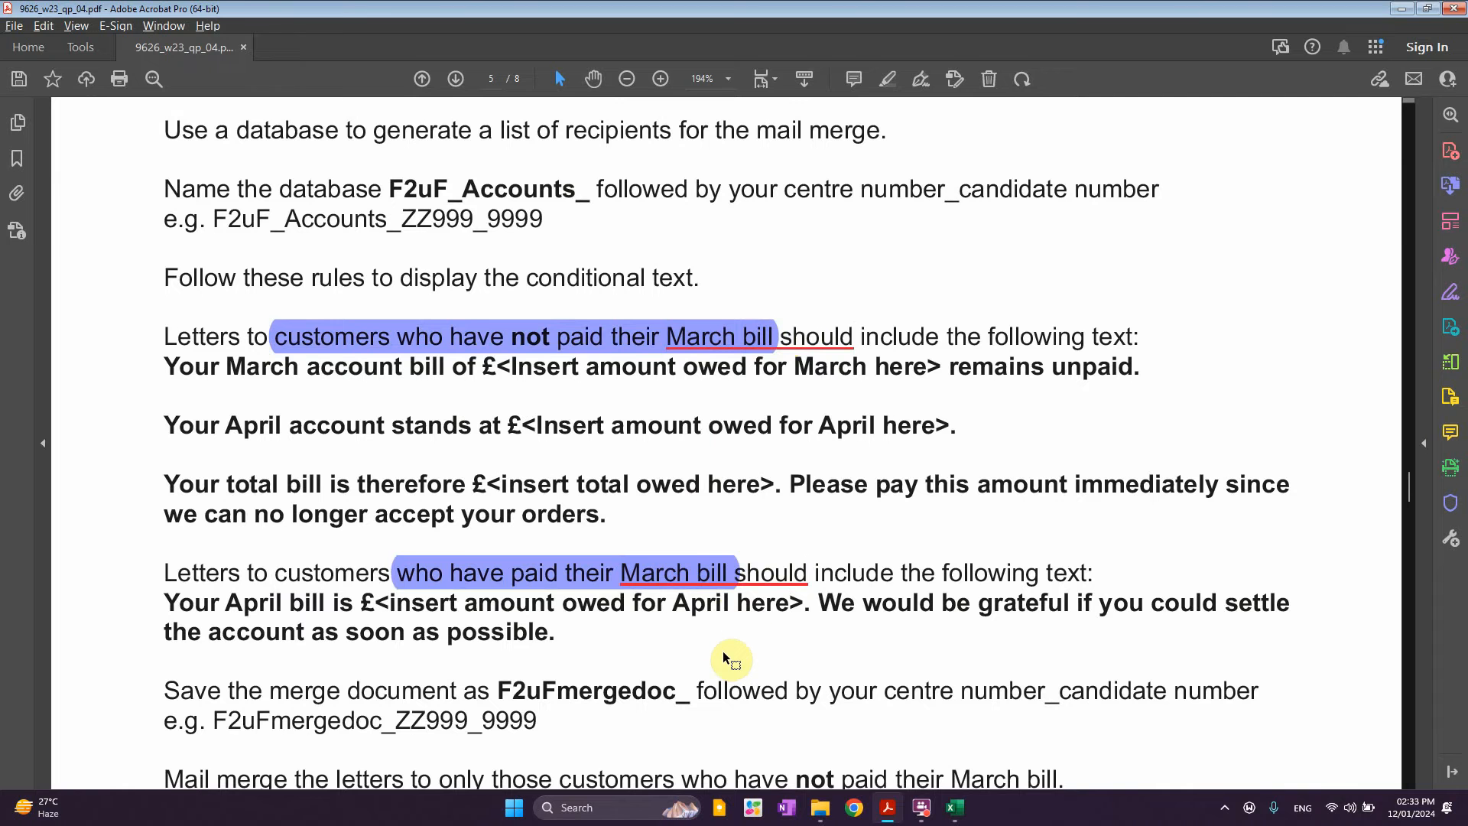
Review the April bill and amount-owed placeholder text, then minimise the PDF
{"action": "scroll", "coordinate": [864, 626], "scroll_direction": "down", "scroll_amount": 2}
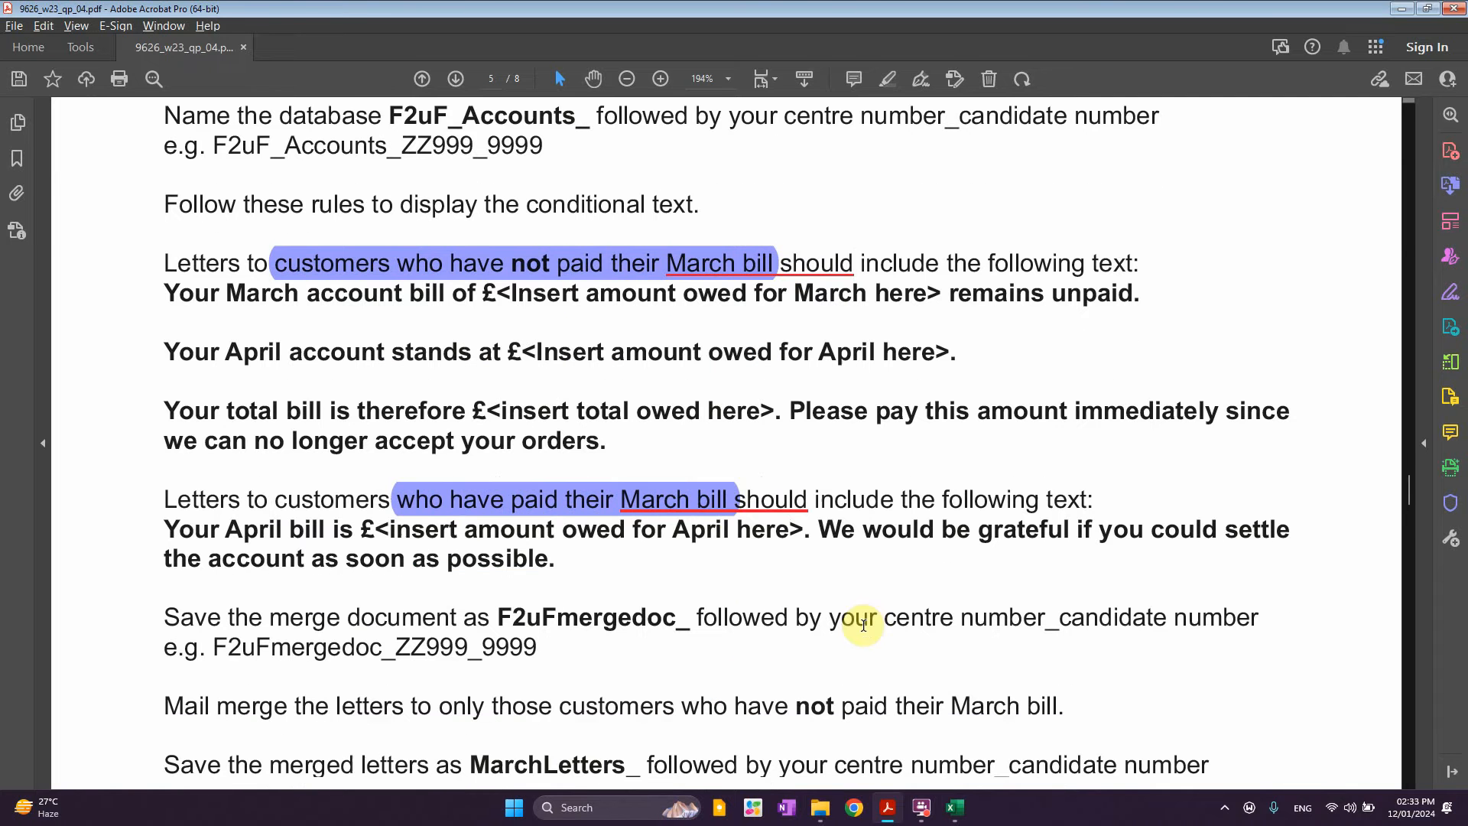
{"action": "left_click_drag", "start_coordinate": [557, 560], "coordinate": [258, 530]}
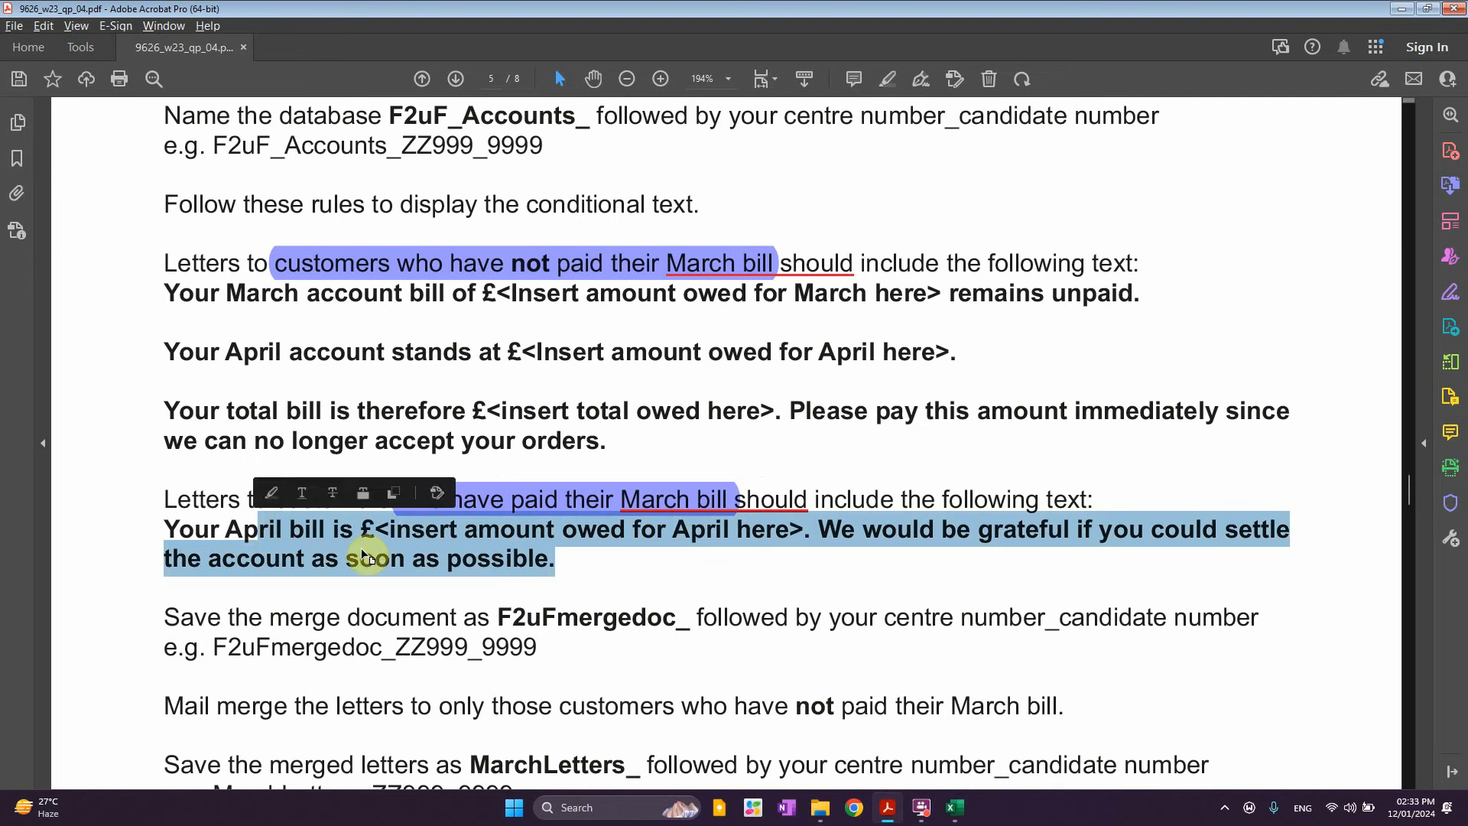
{"action": "left_click", "coordinate": [477, 559]}
{"action": "left_click_drag", "start_coordinate": [357, 530], "coordinate": [681, 534]}
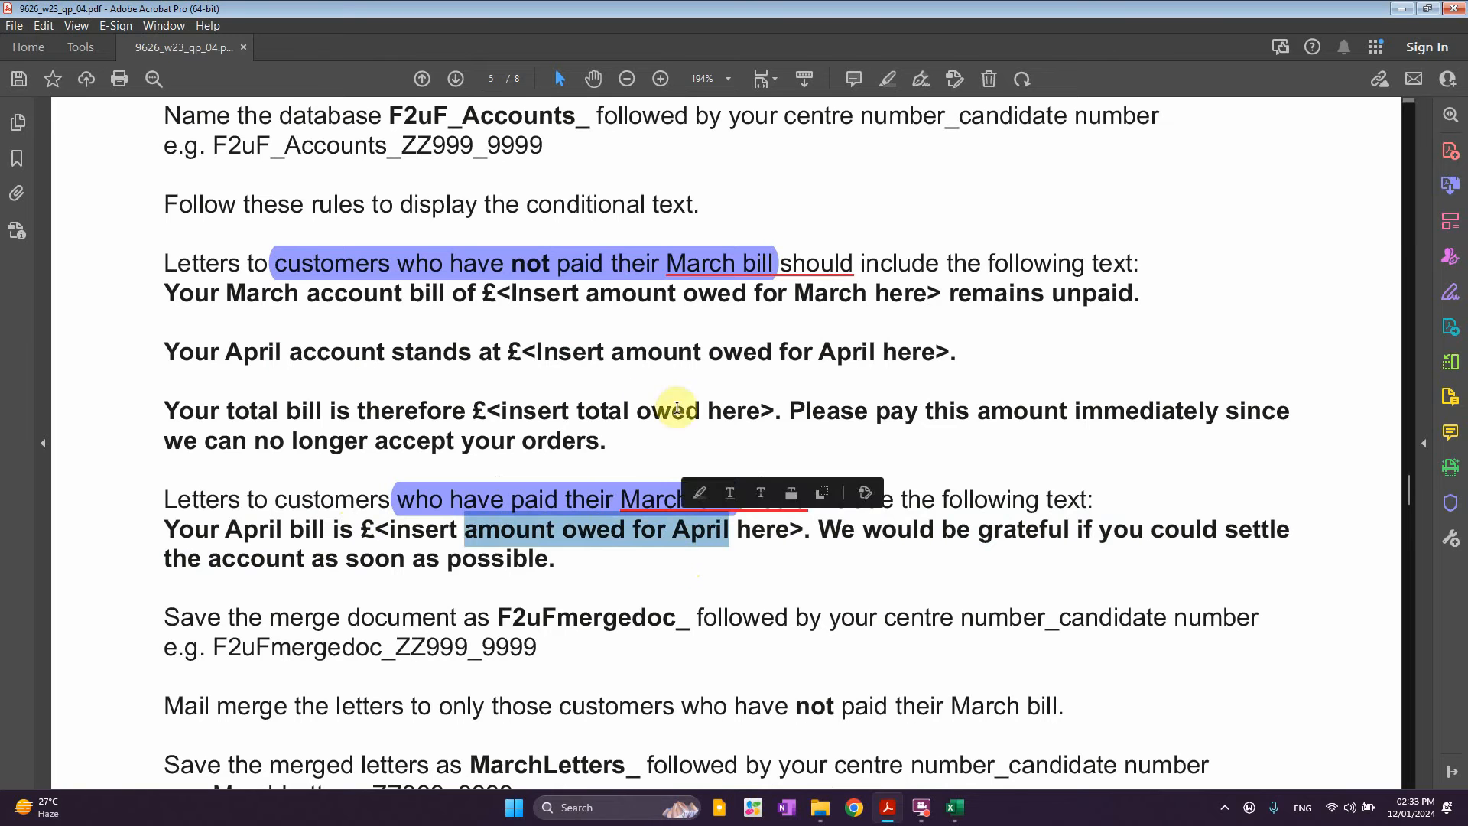
{"action": "left_click_drag", "start_coordinate": [514, 295], "coordinate": [867, 300]}
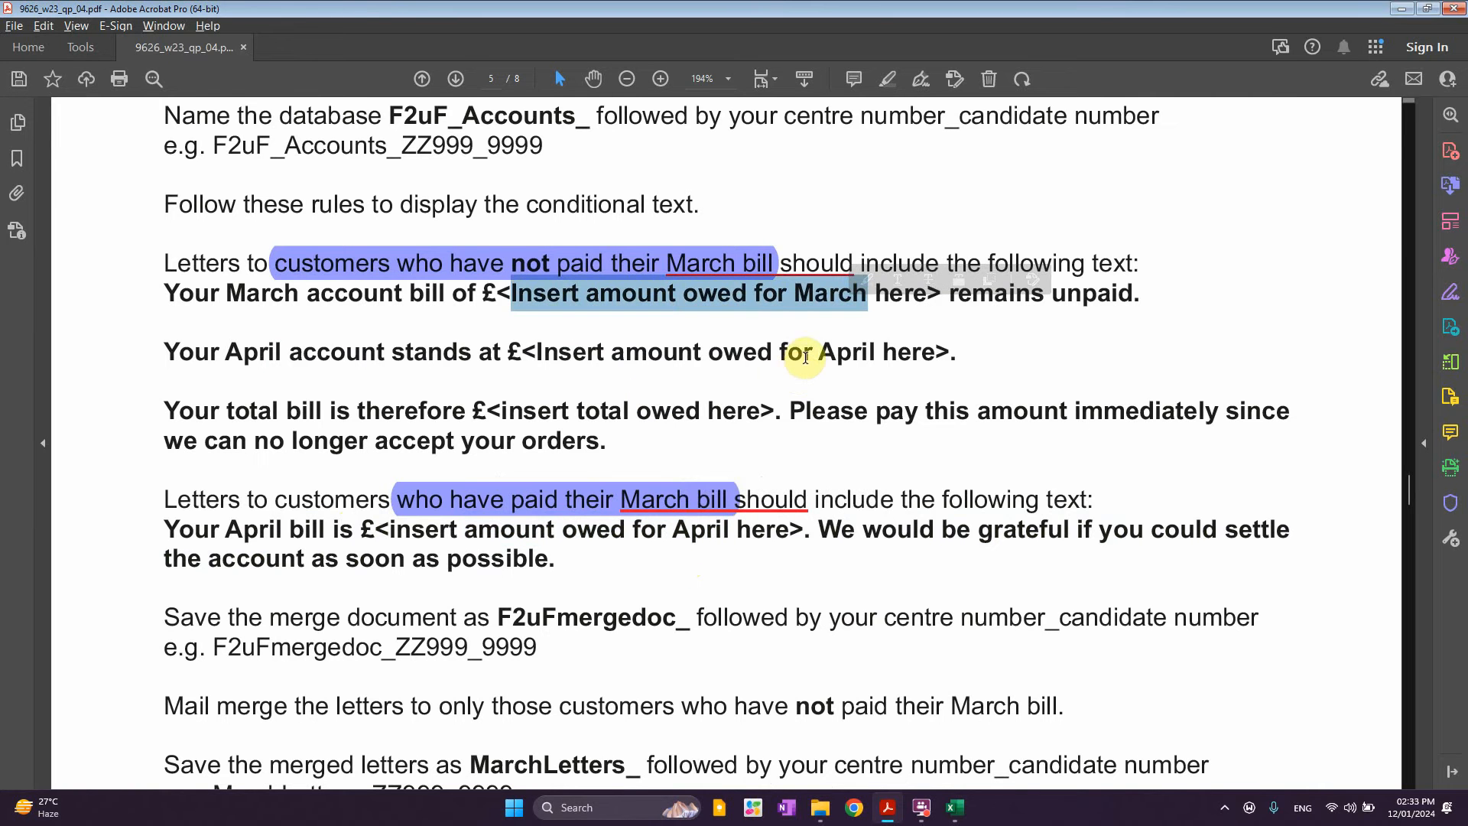
{"action": "left_click_drag", "start_coordinate": [814, 353], "coordinate": [935, 356]}
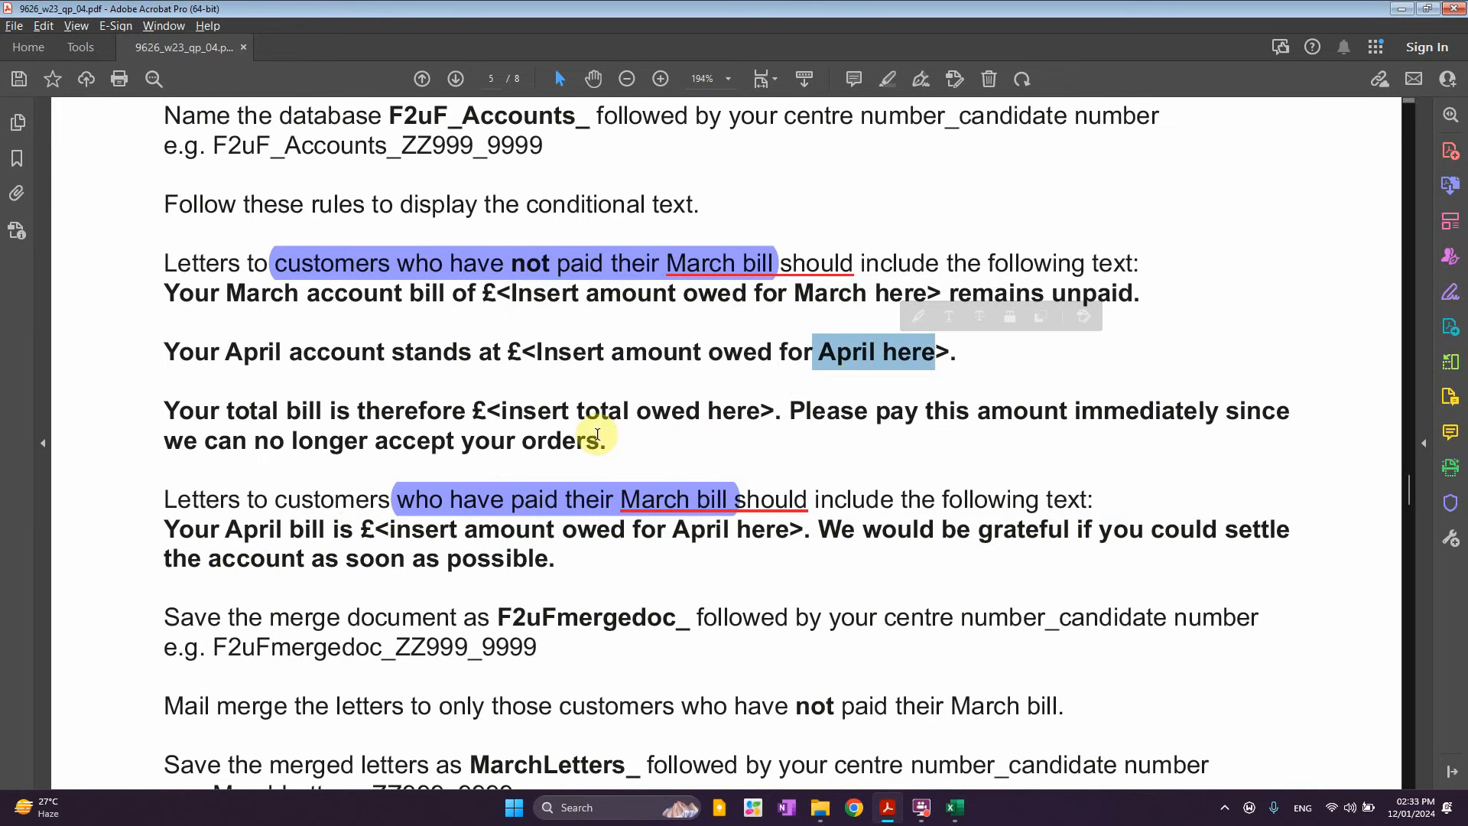
{"action": "left_click_drag", "start_coordinate": [577, 413], "coordinate": [760, 416]}
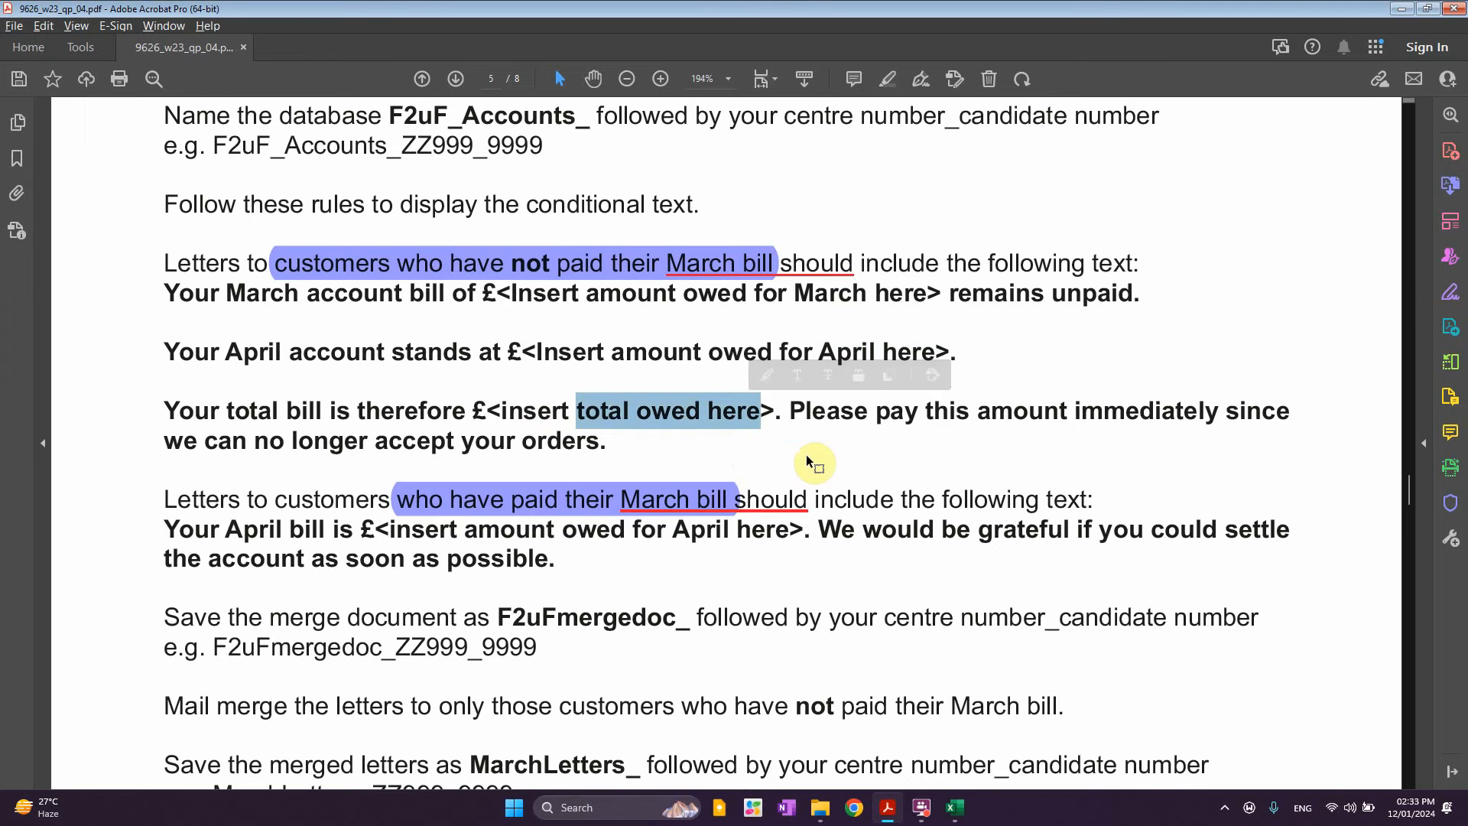
{"action": "scroll", "coordinate": [860, 501], "scroll_direction": "down", "scroll_amount": 3}
{"action": "scroll", "coordinate": [862, 503], "scroll_direction": "up", "scroll_amount": 5}
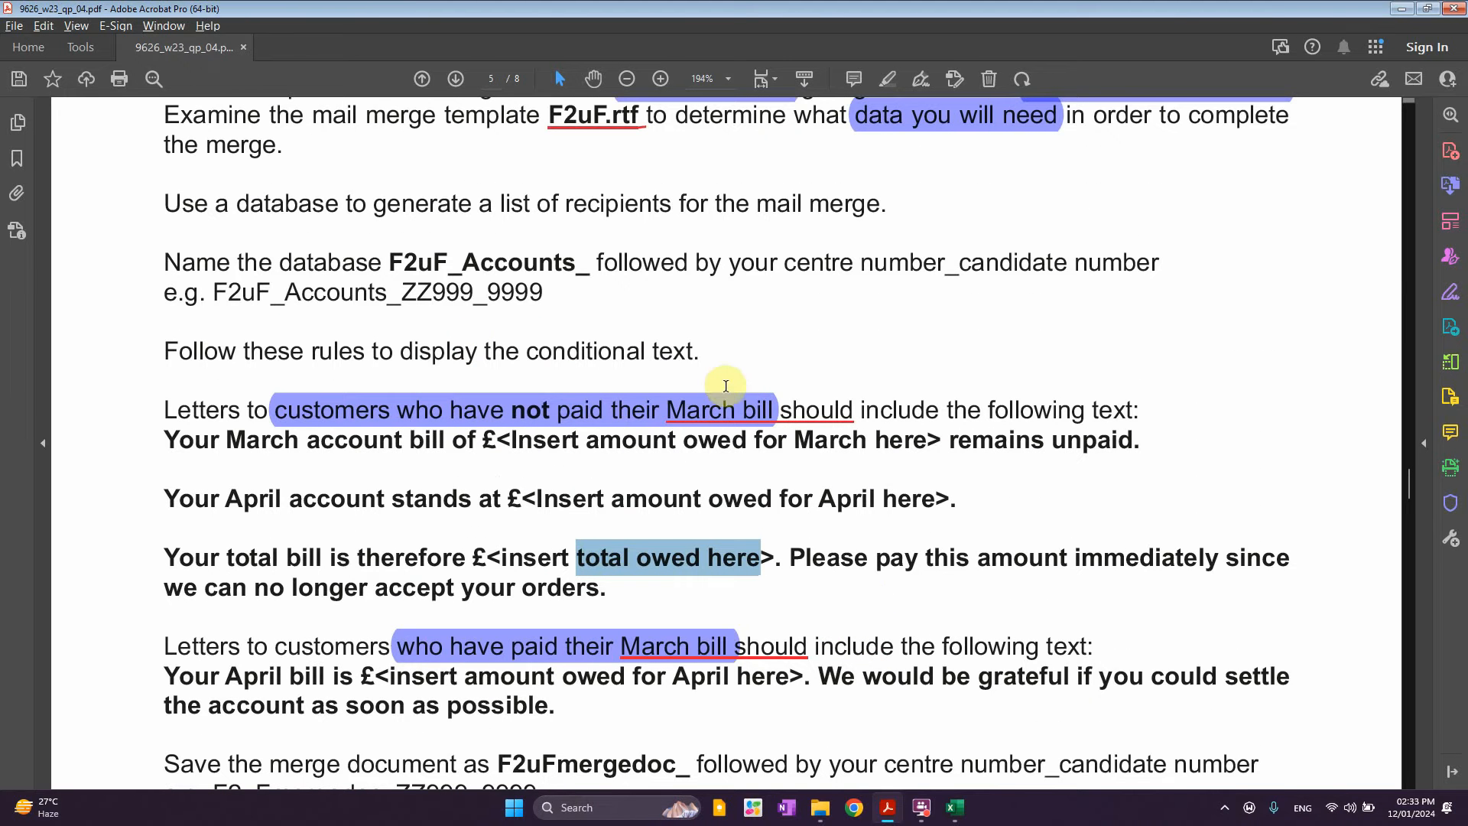
{"action": "scroll", "coordinate": [939, 466], "scroll_direction": "up", "scroll_amount": 2}
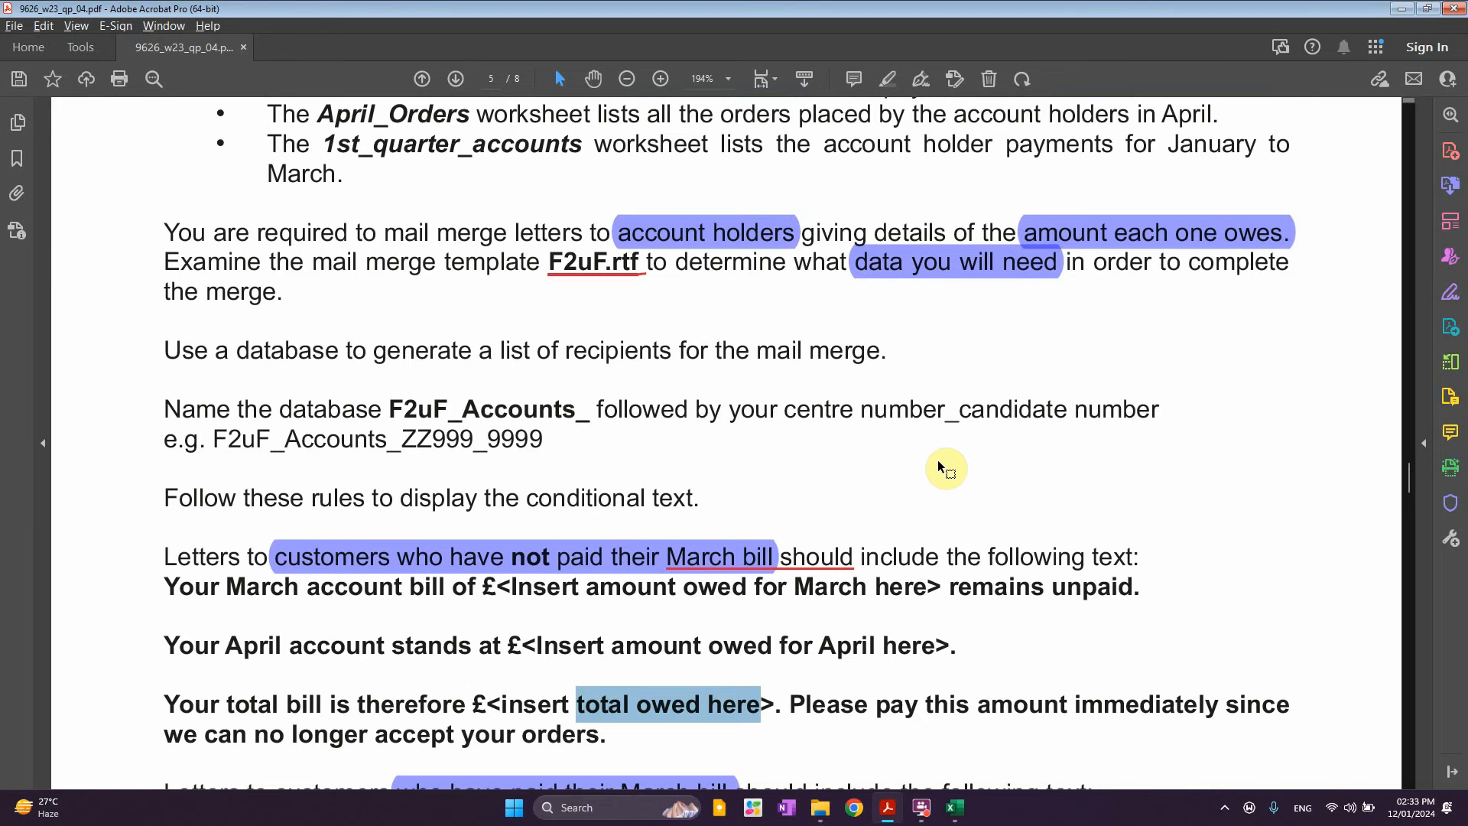
{"action": "left_click", "coordinate": [1400, 9]}
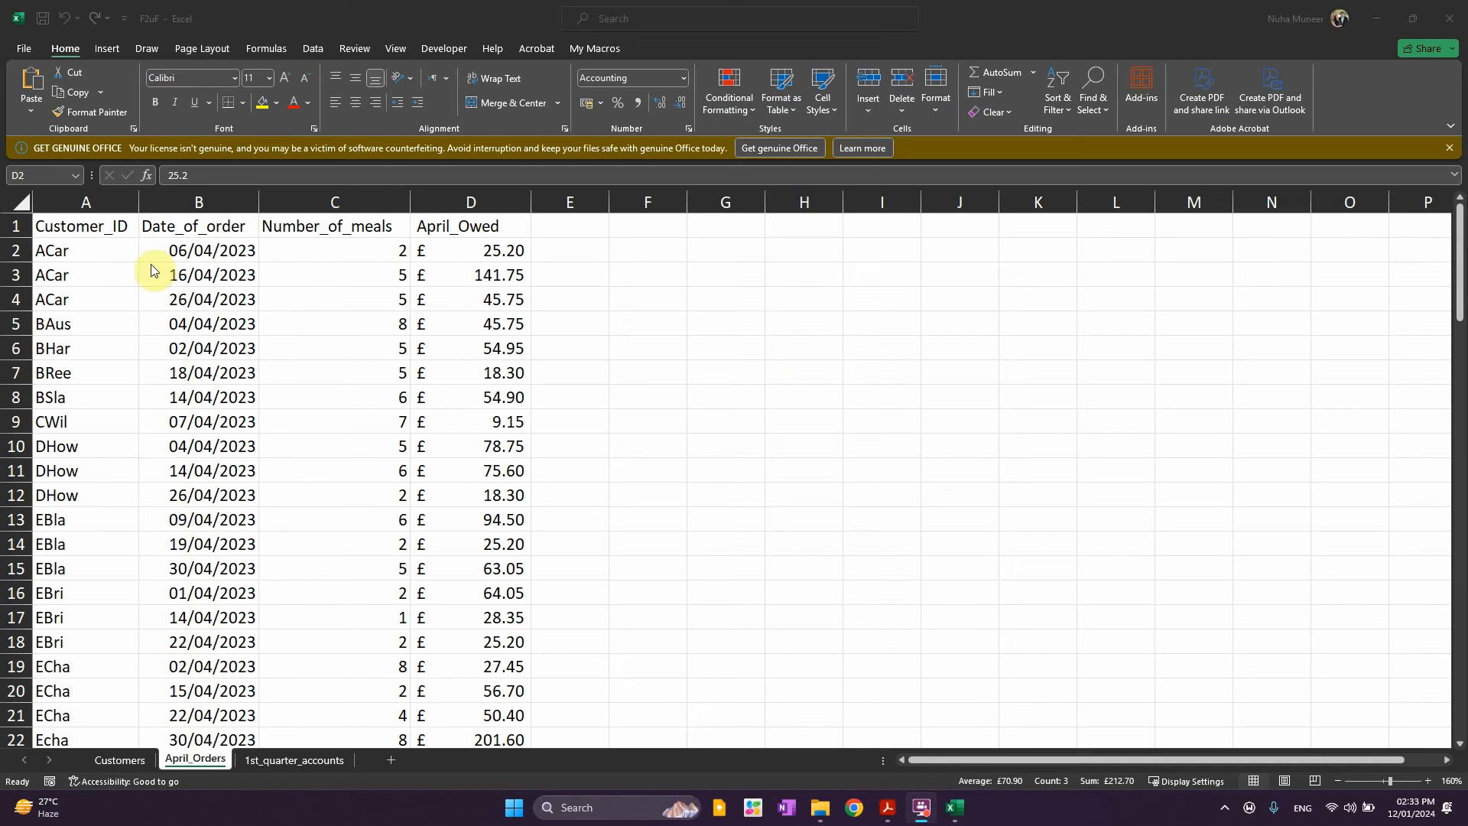
Browse April_Orders, Customers and 1st_quarter_accounts, then switch to the F2uF_Accounts_ZZ999_9999 workbook
{"action": "left_click_drag", "start_coordinate": [197, 226], "coordinate": [207, 300]}
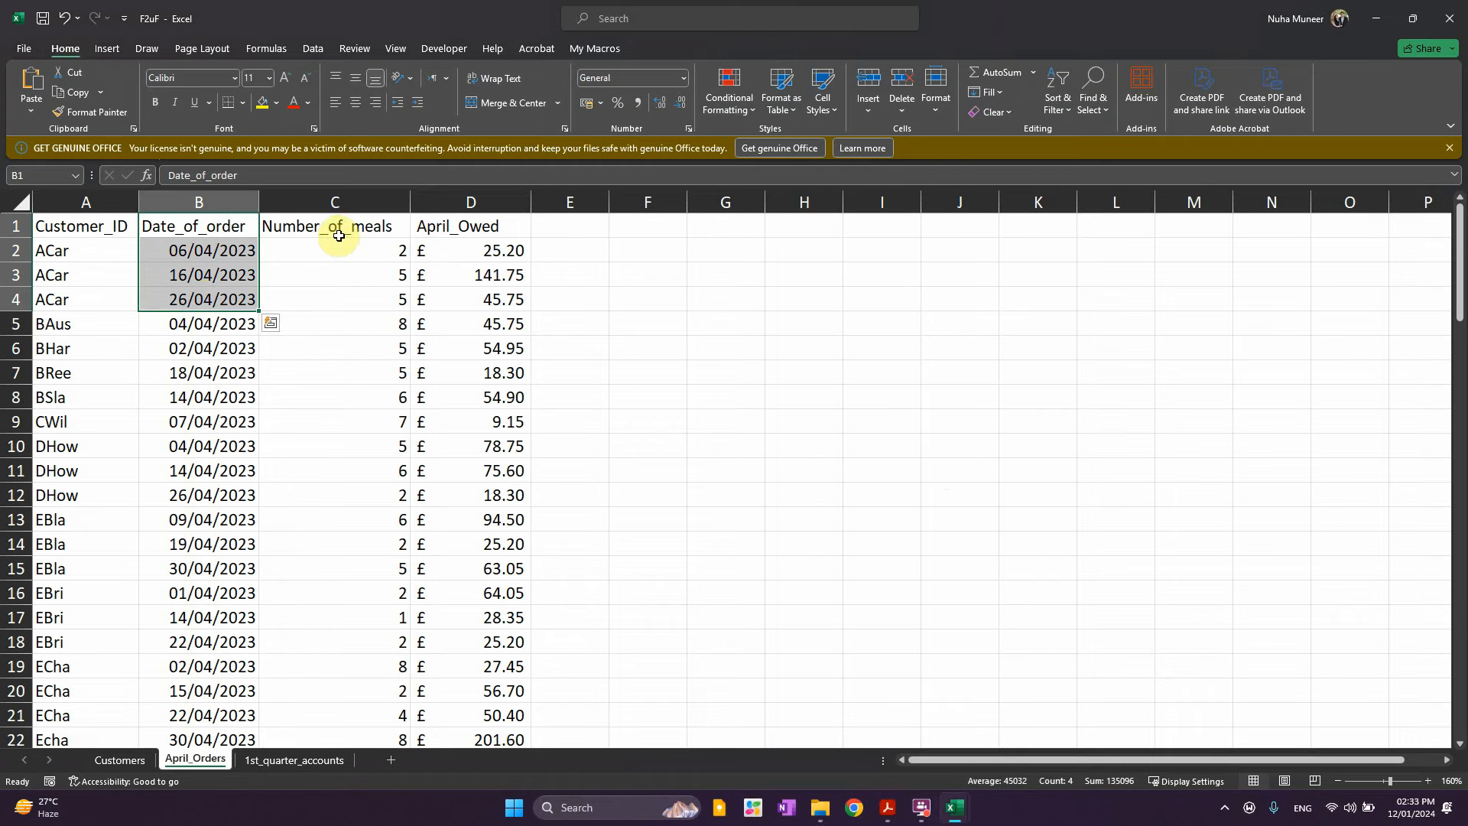
{"action": "left_click_drag", "start_coordinate": [339, 236], "coordinate": [354, 348]}
{"action": "left_click_drag", "start_coordinate": [488, 254], "coordinate": [493, 321]}
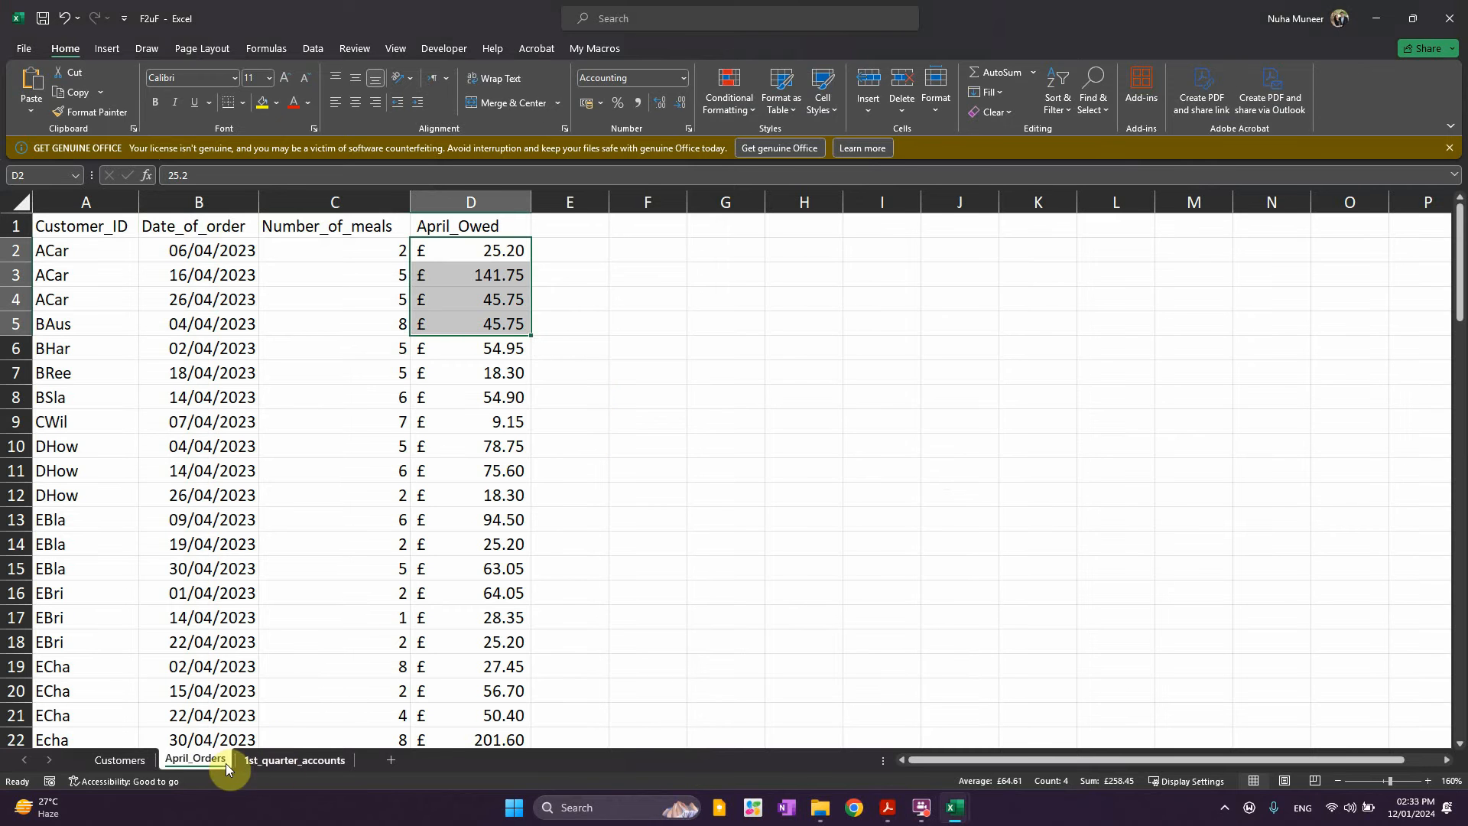
{"action": "left_click", "coordinate": [119, 760]}
{"action": "left_click", "coordinate": [197, 761]}
{"action": "left_click", "coordinate": [274, 761]}
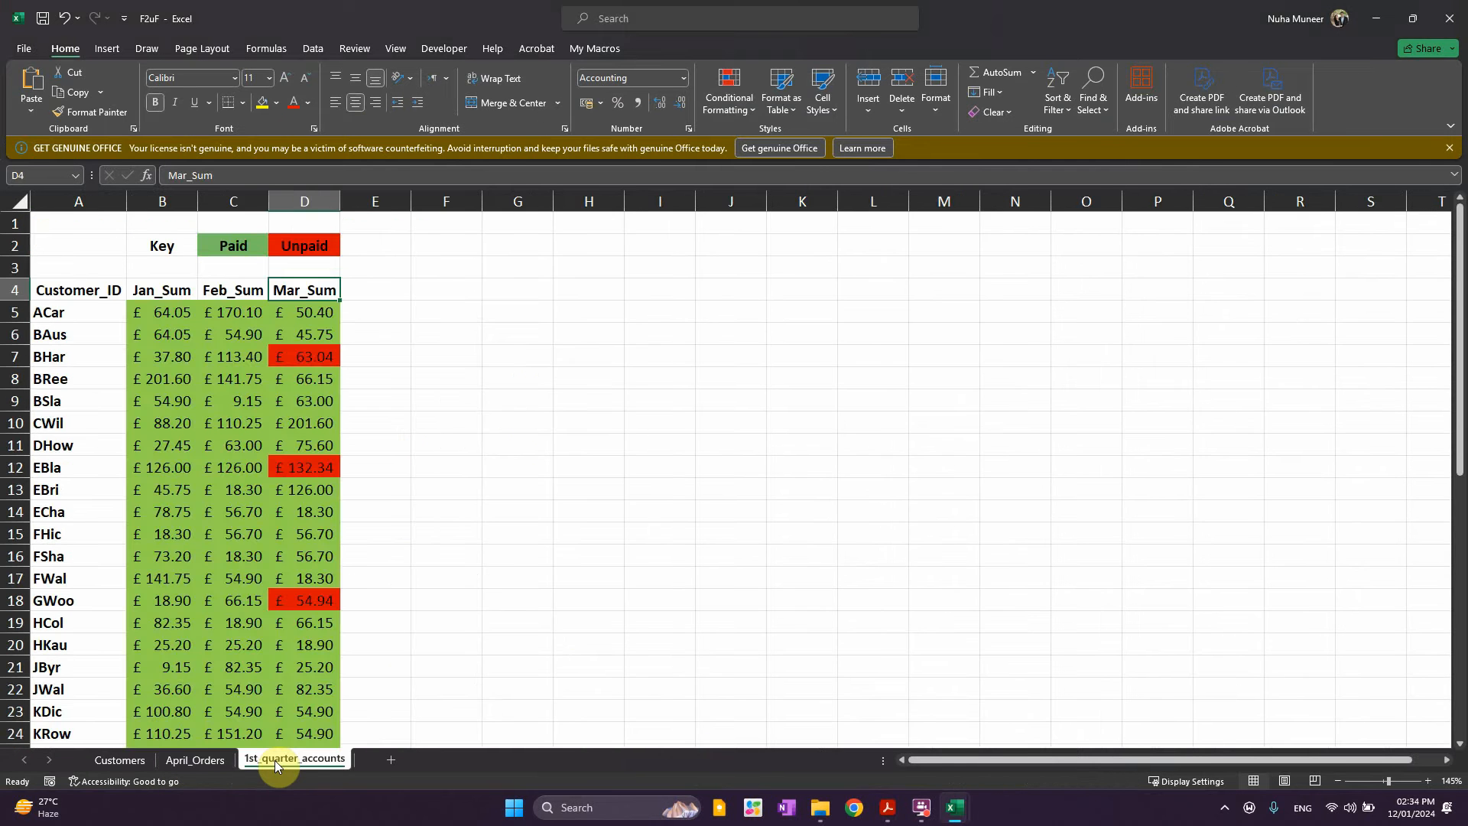
{"action": "left_click", "coordinate": [179, 762]}
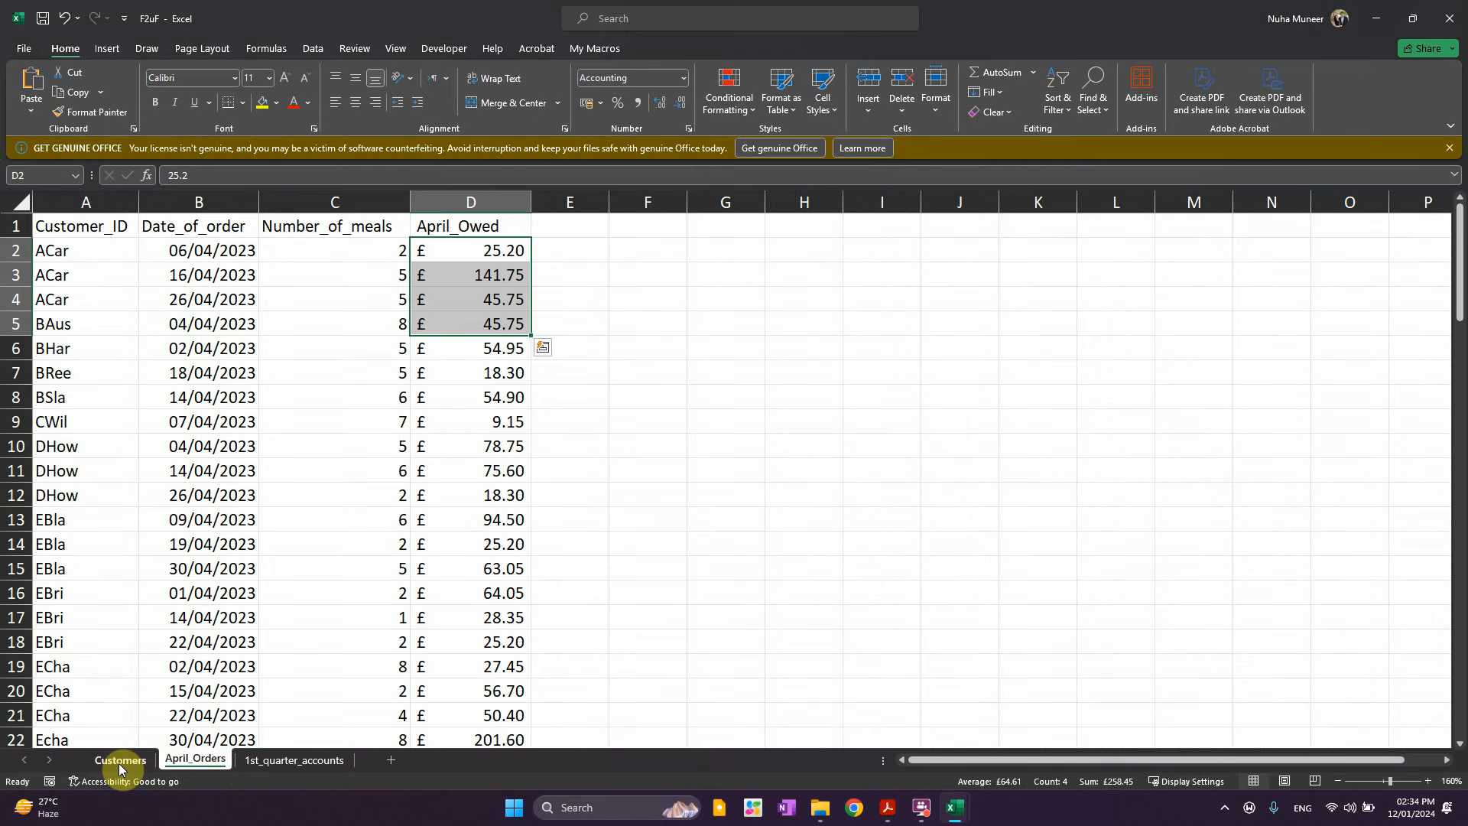
{"action": "key", "text": "alt+Tab"}
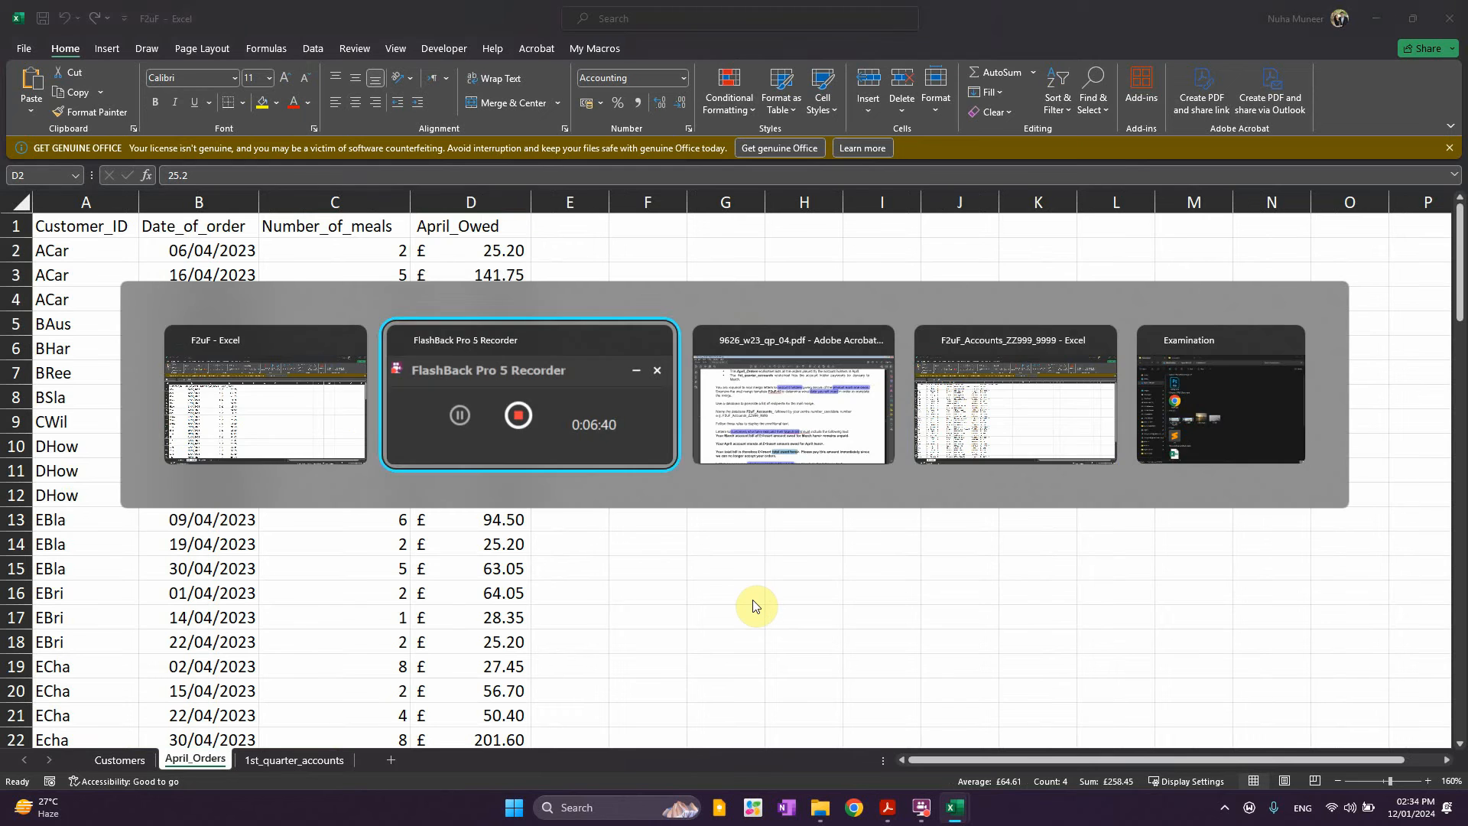
{"action": "key", "text": "alt+Tab"}
{"action": "key", "text": "alt+Tab"}
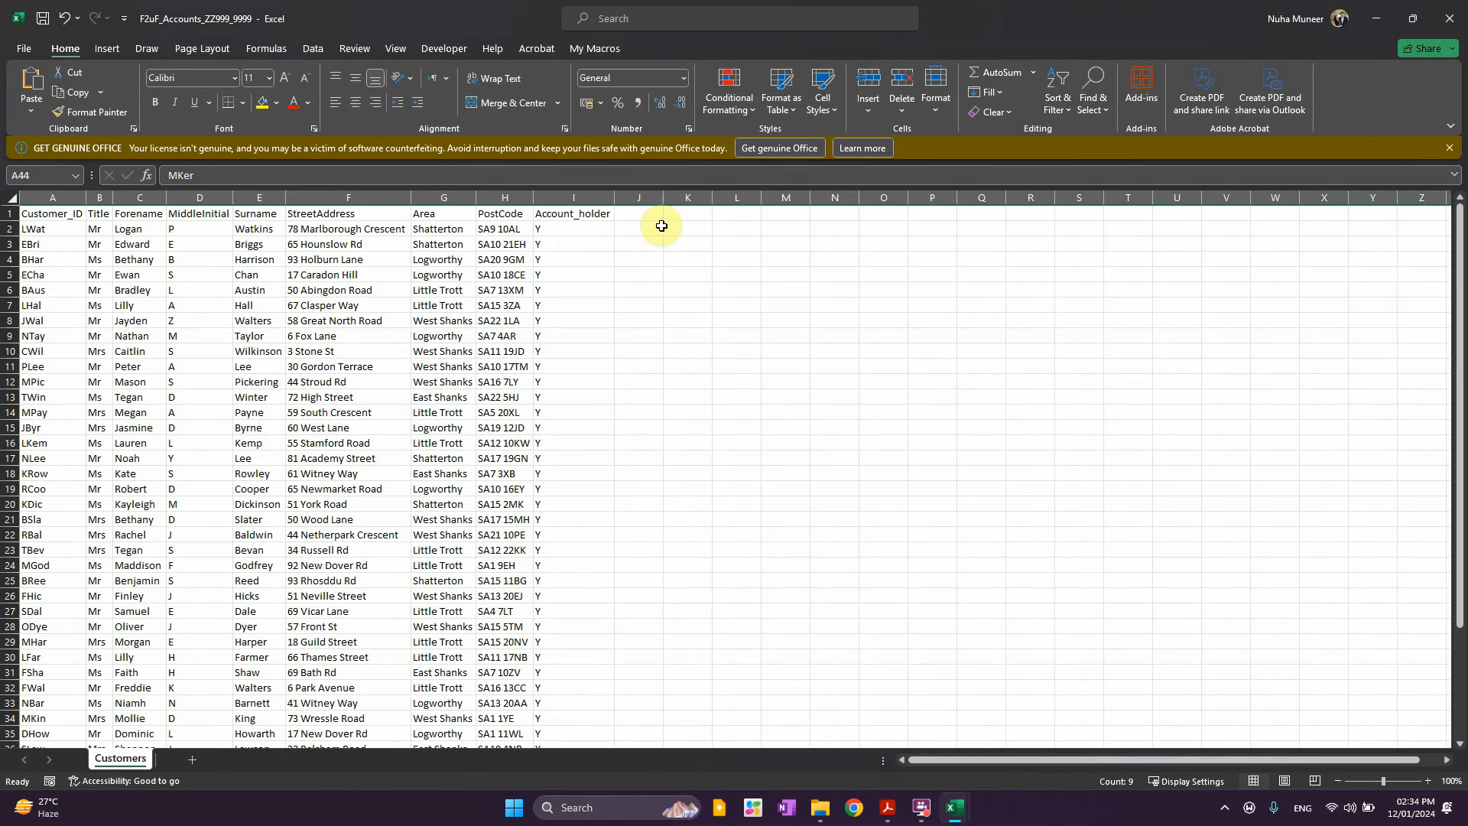
Compare the Customers sheet with the 1st_quarter_accounts customer list, starting at ACar
{"action": "left_click", "coordinate": [648, 224]}
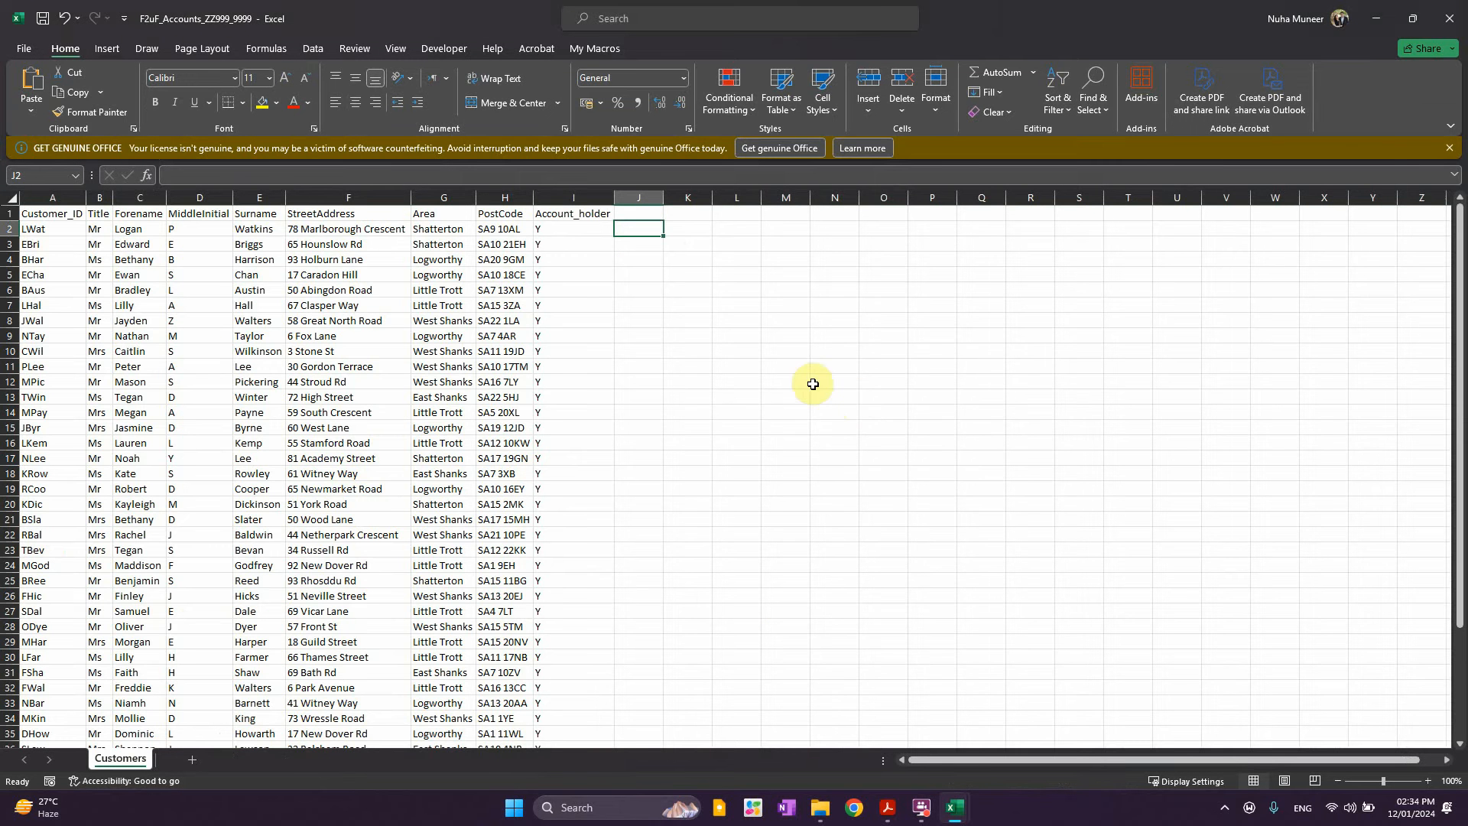
{"action": "scroll", "coordinate": [869, 373], "scroll_direction": "up", "scroll_amount": 1}
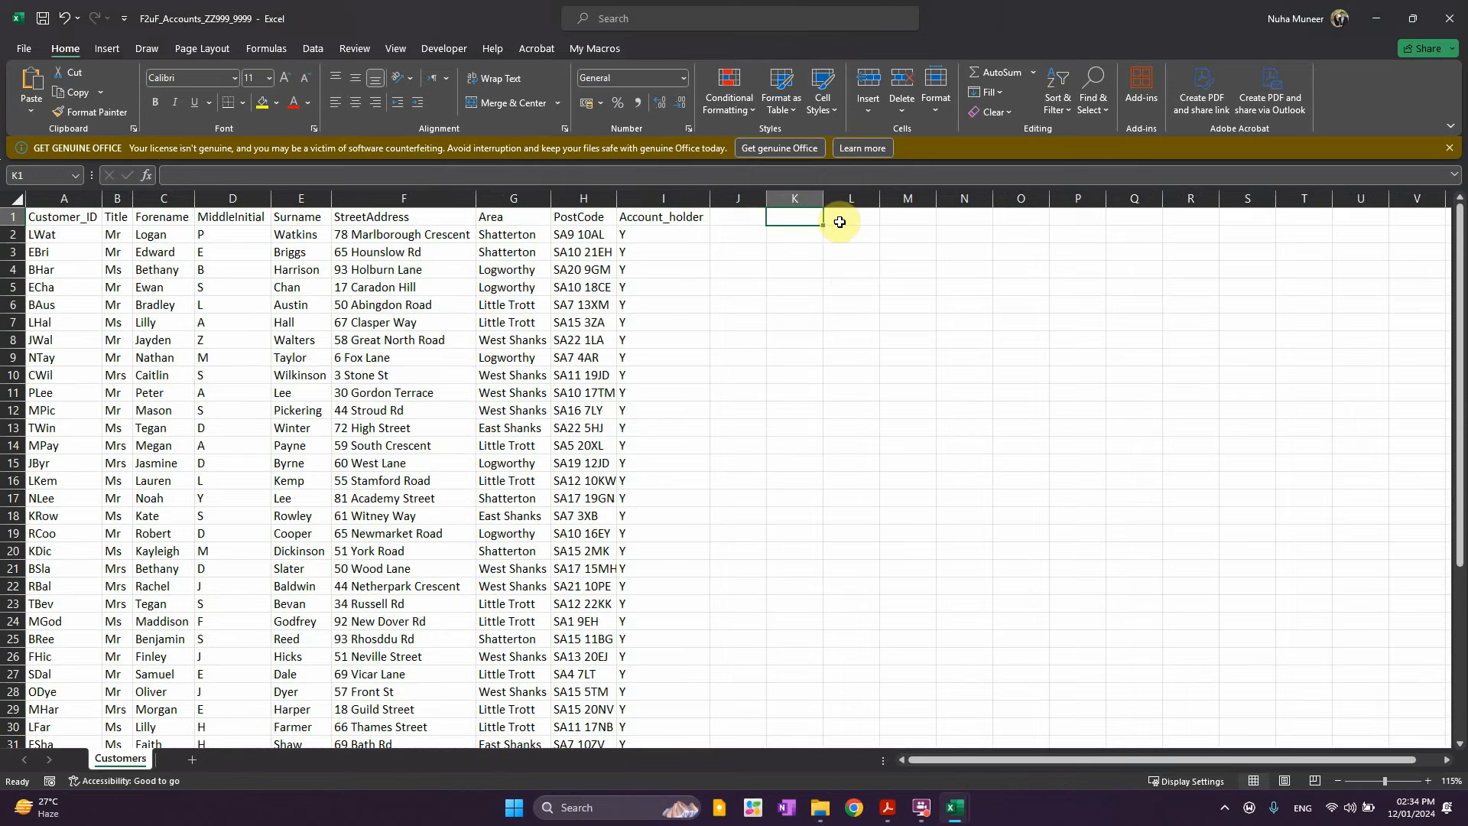
{"action": "left_click", "coordinate": [910, 217]}
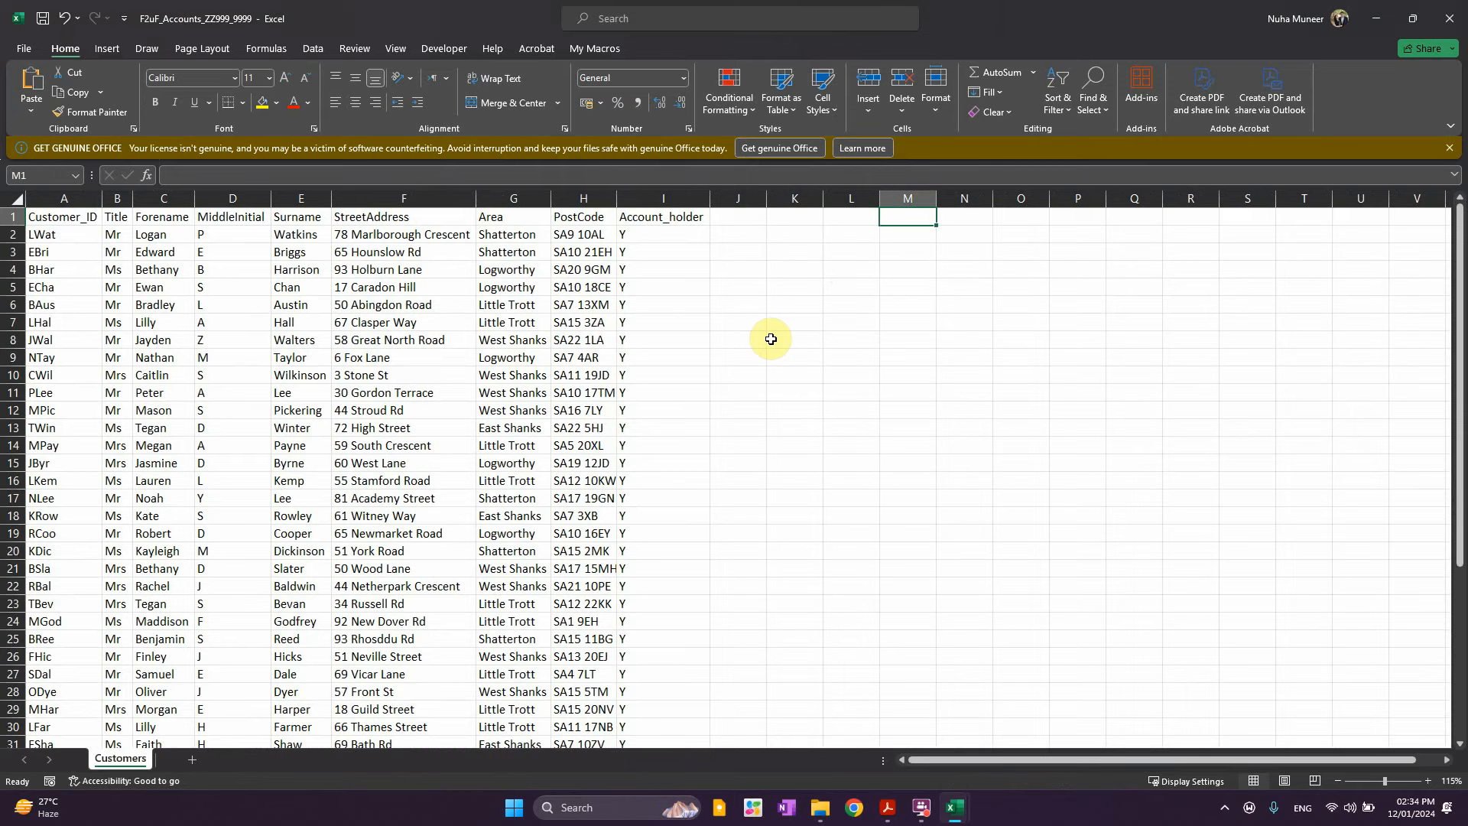
{"action": "key", "text": "alt+Tab"}
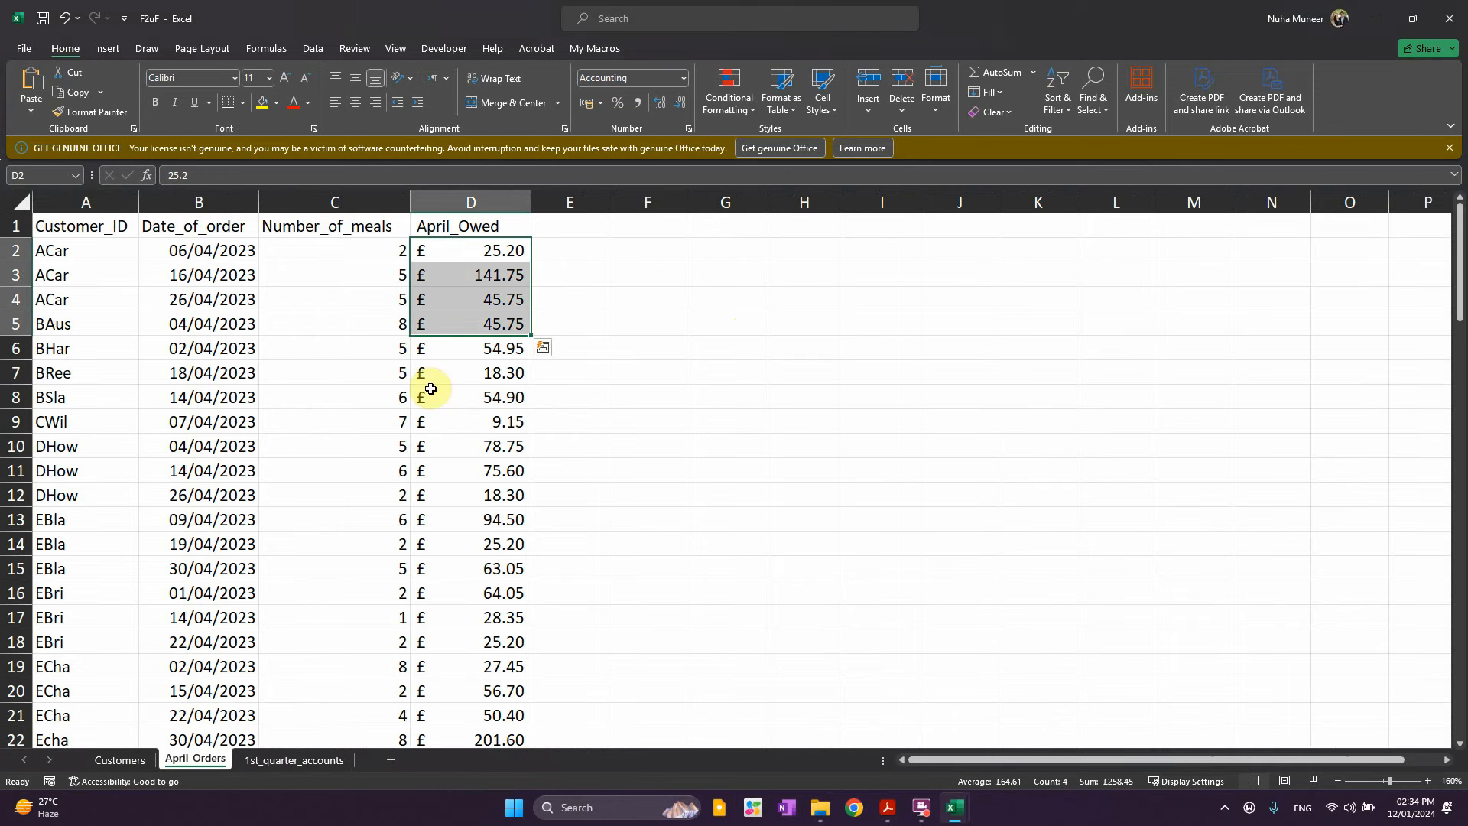
{"action": "left_click", "coordinate": [127, 758]}
{"action": "left_click", "coordinate": [260, 754]}
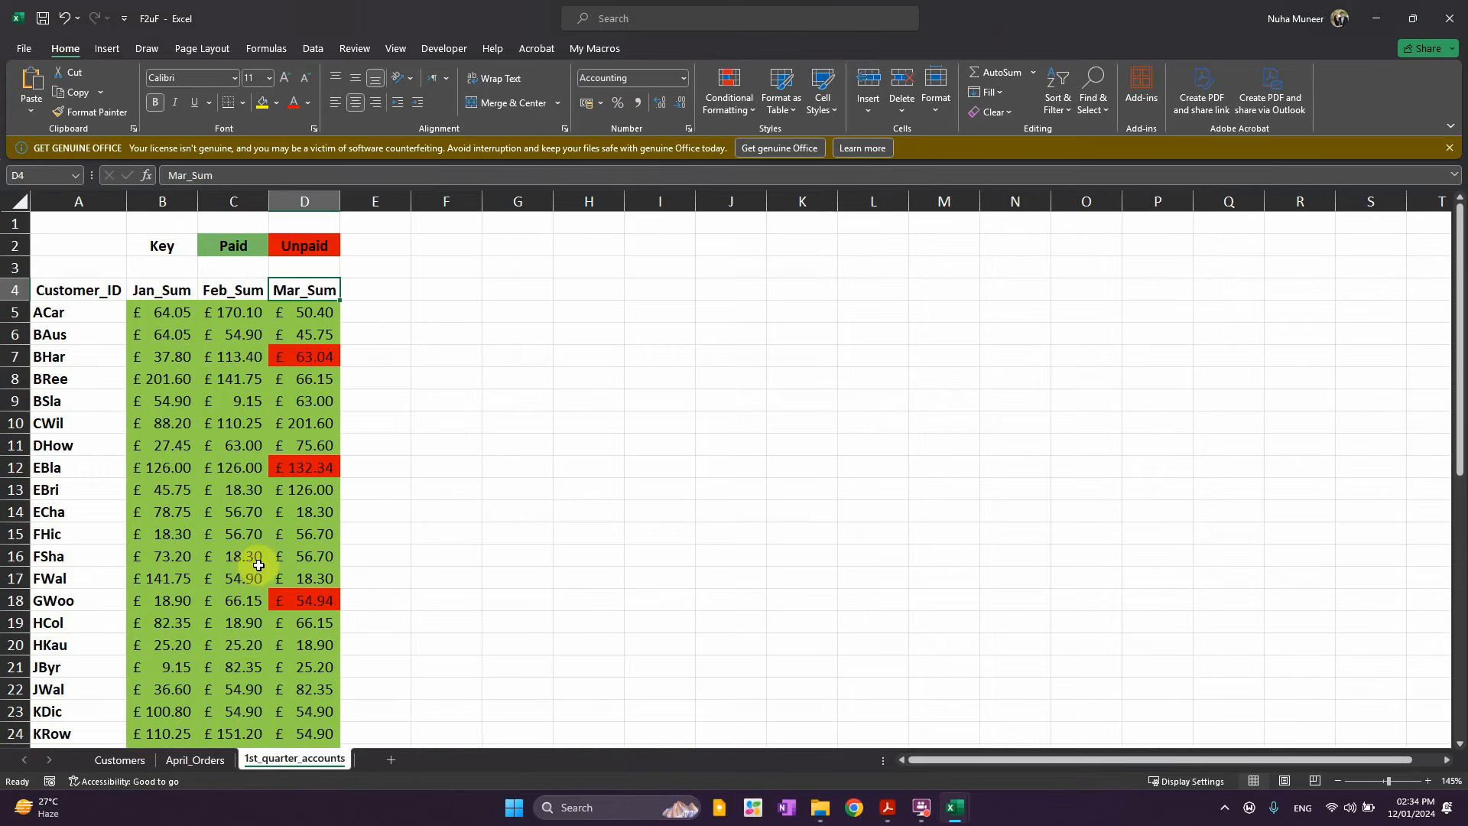
{"action": "left_click", "coordinate": [60, 313]}
{"action": "key", "text": "alt+Tab"}
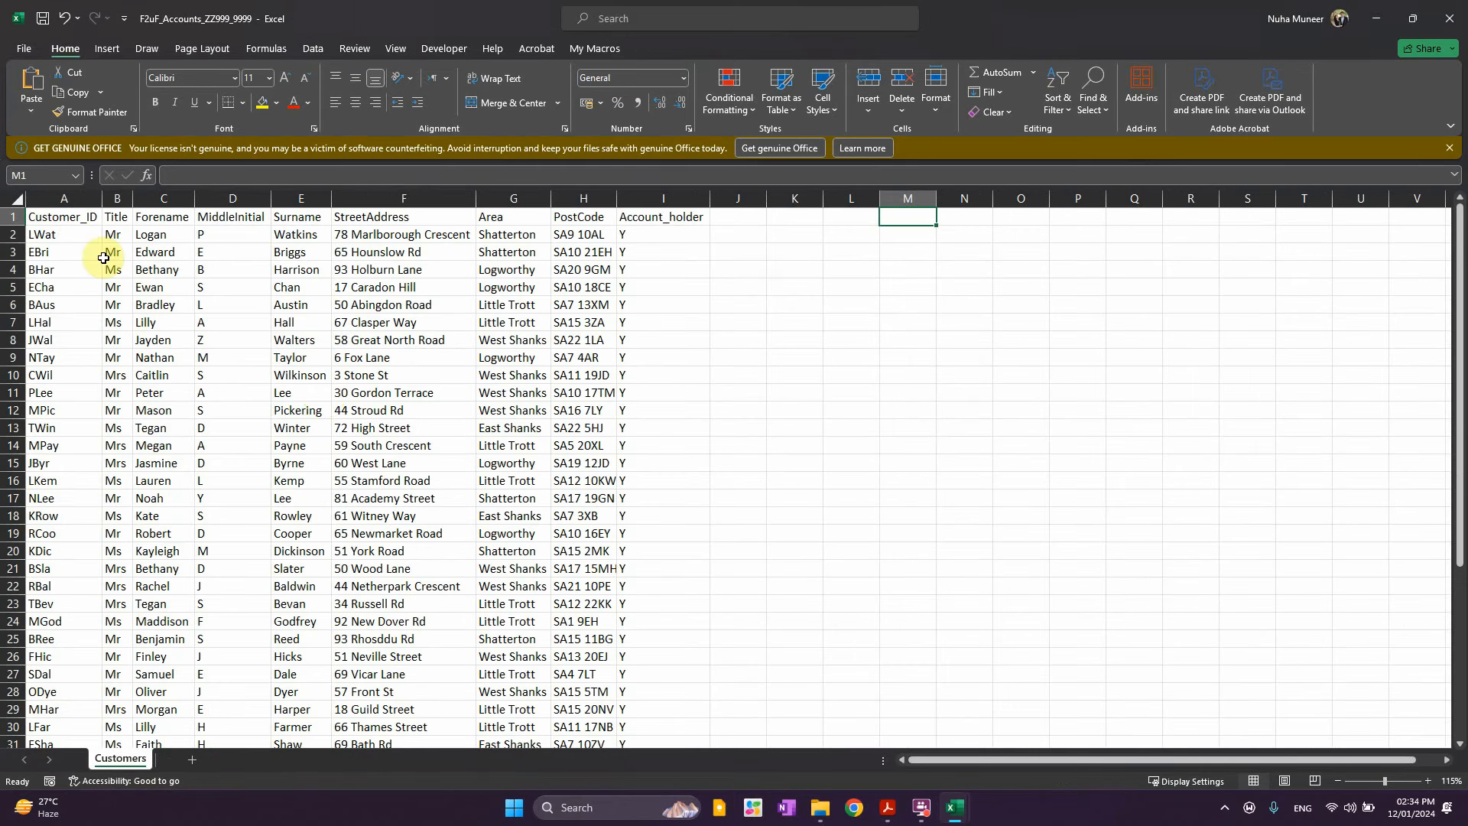
Select records A2:I44 and sort them A to Z by Customer_ID
{"action": "left_click", "coordinate": [69, 234]}
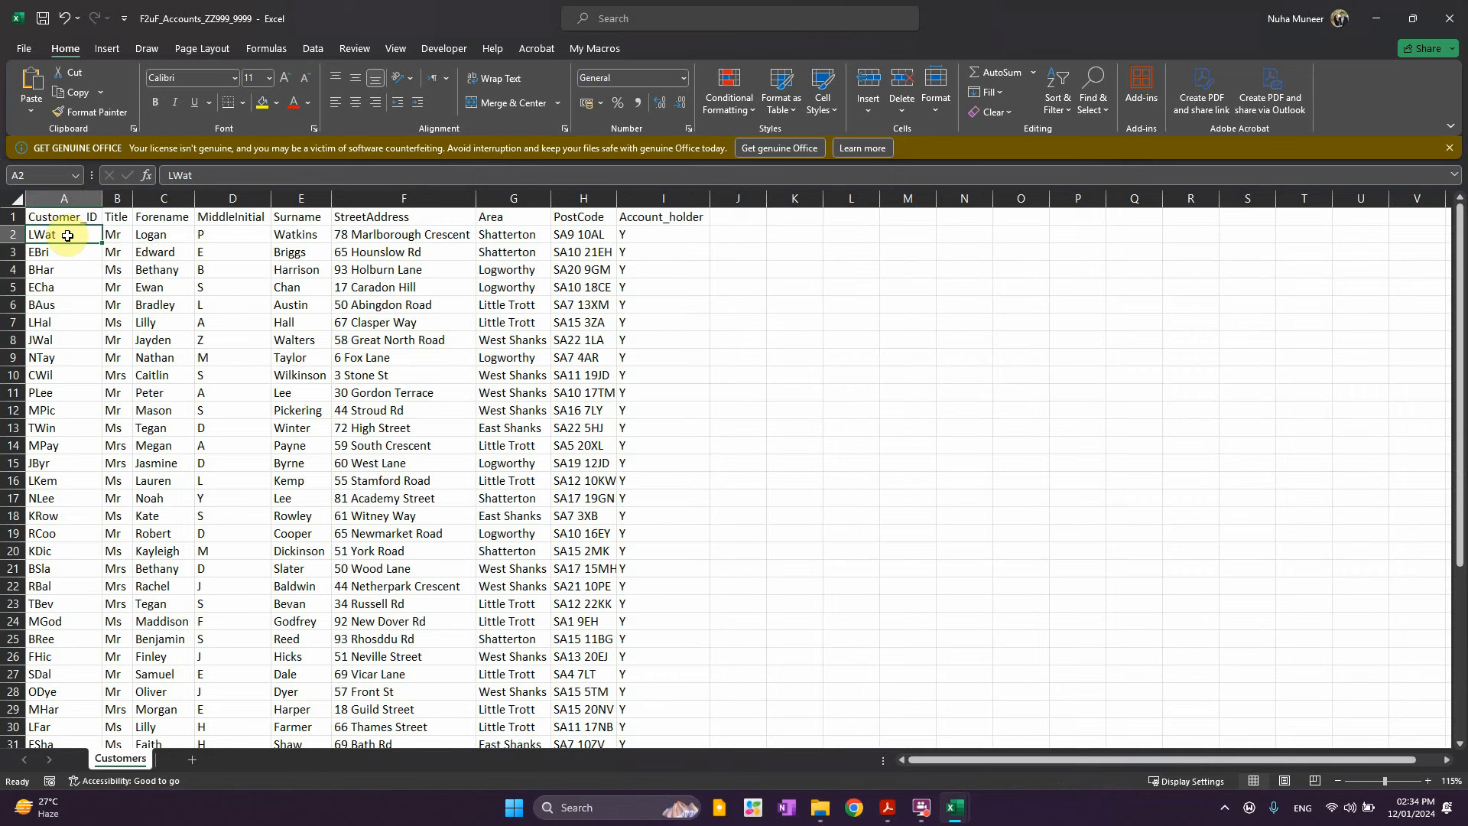
{"action": "left_click_drag", "start_coordinate": [58, 237], "coordinate": [643, 515]}
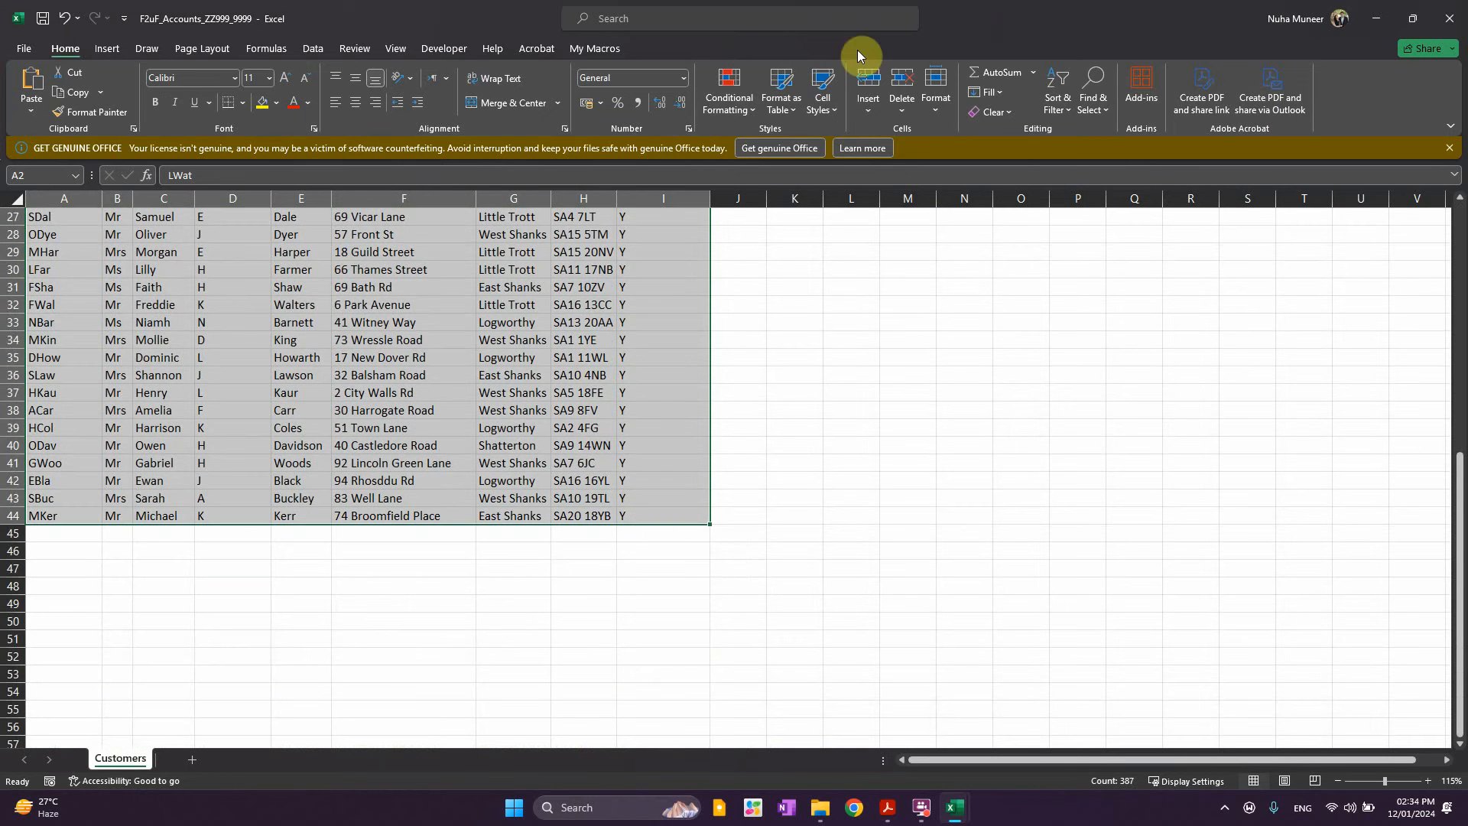
{"action": "left_click", "coordinate": [1060, 98]}
{"action": "left_click", "coordinate": [1081, 135]}
{"action": "scroll", "coordinate": [997, 203], "scroll_direction": "up", "scroll_amount": 9}
Cross-check customer IDs such as BHar and BRee between the Customers sheet and quarterly accounts
{"action": "left_click", "coordinate": [116, 357]}
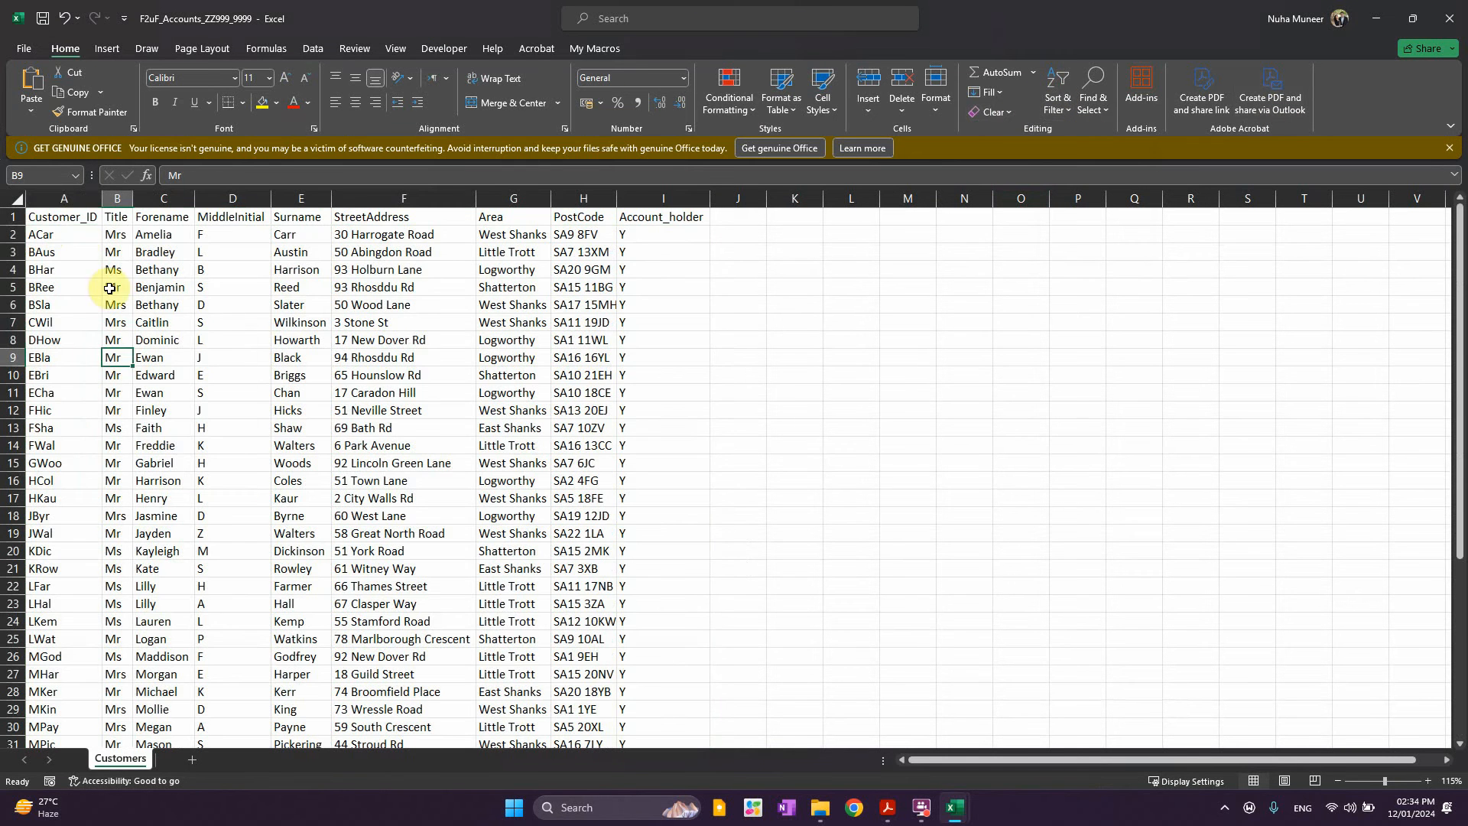
{"action": "left_click", "coordinate": [45, 235]}
{"action": "key", "text": "alt+Tab"}
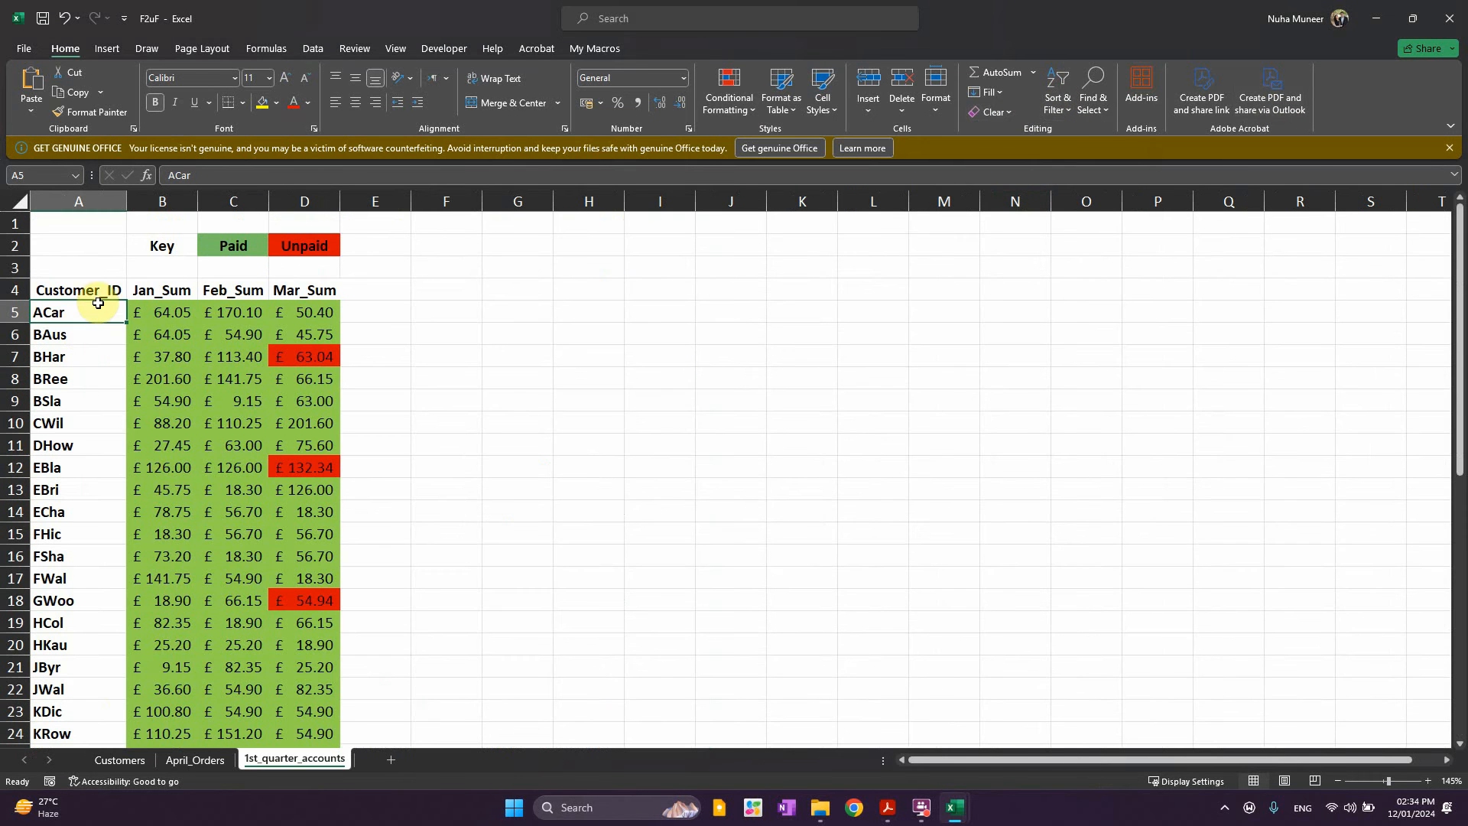
{"action": "left_click", "coordinate": [58, 335]}
{"action": "key", "text": "alt+Tab"}
{"action": "left_click", "coordinate": [67, 256]}
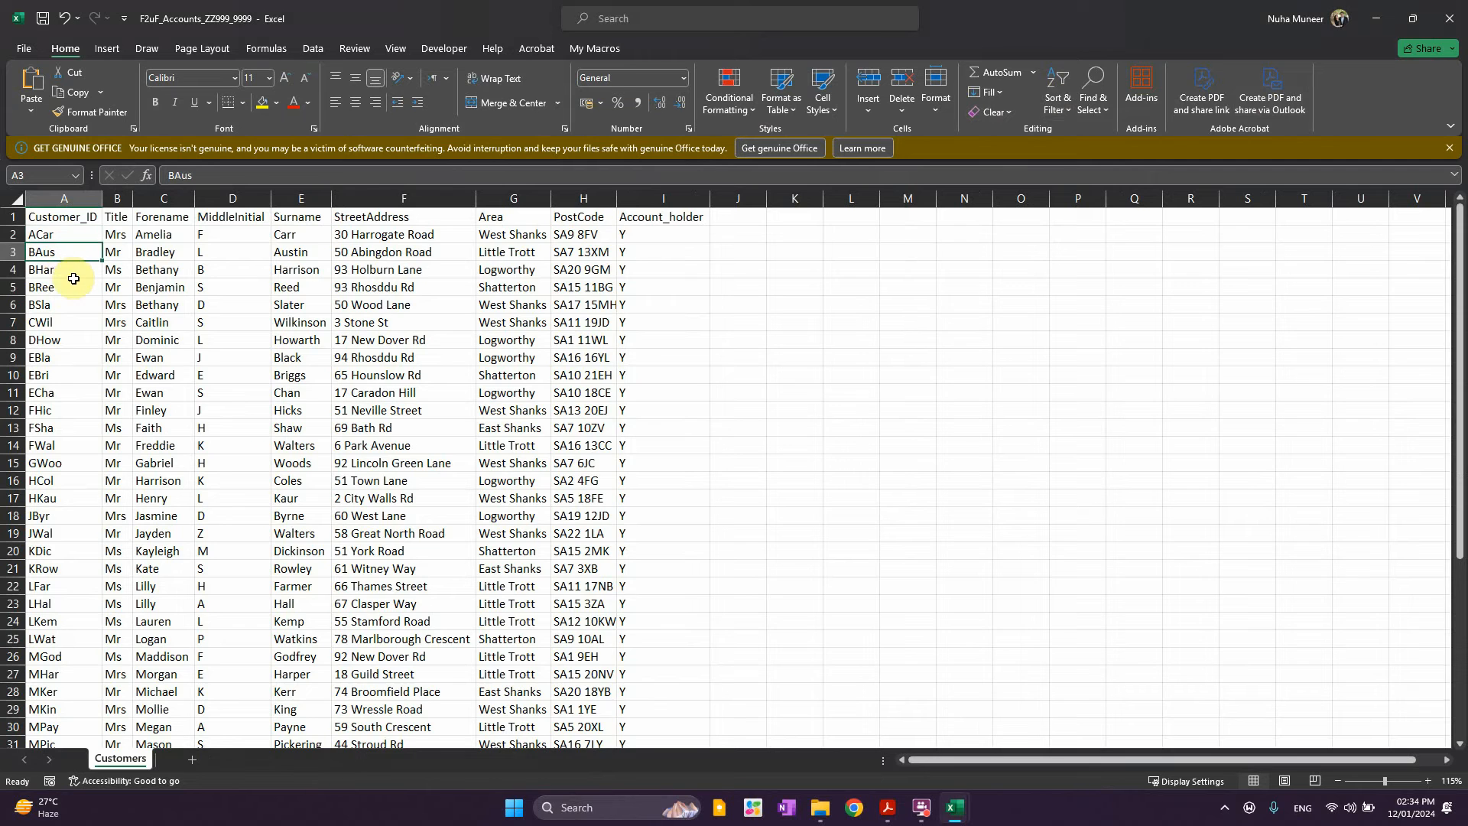
{"action": "left_click", "coordinate": [75, 275]}
{"action": "key", "text": "alt+Tab"}
{"action": "left_click", "coordinate": [68, 356]}
{"action": "left_click", "coordinate": [76, 382]}
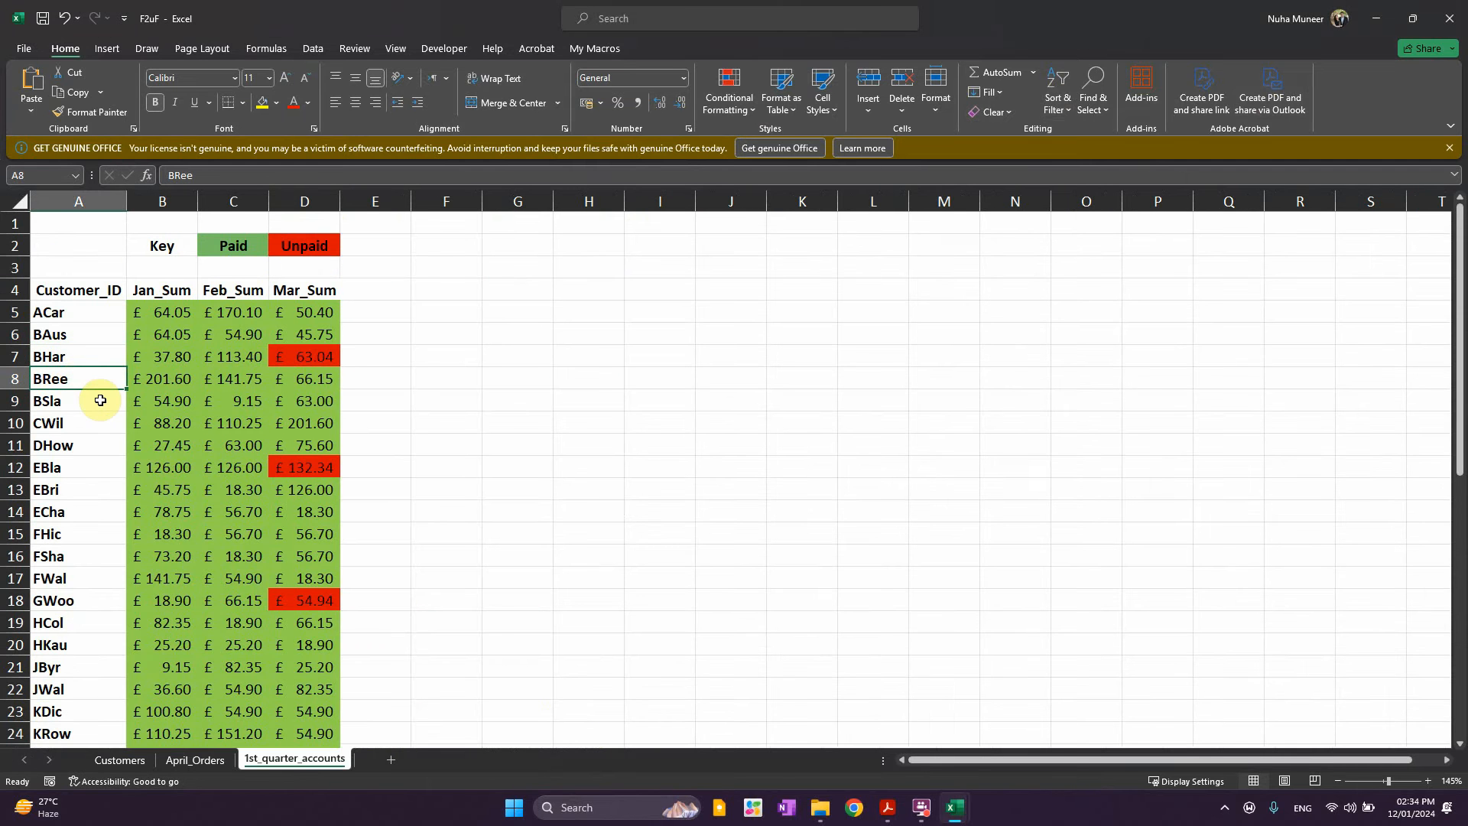
{"action": "key", "text": "alt+Tab"}
{"action": "left_click", "coordinate": [43, 288]}
{"action": "key", "text": "alt+Tab"}
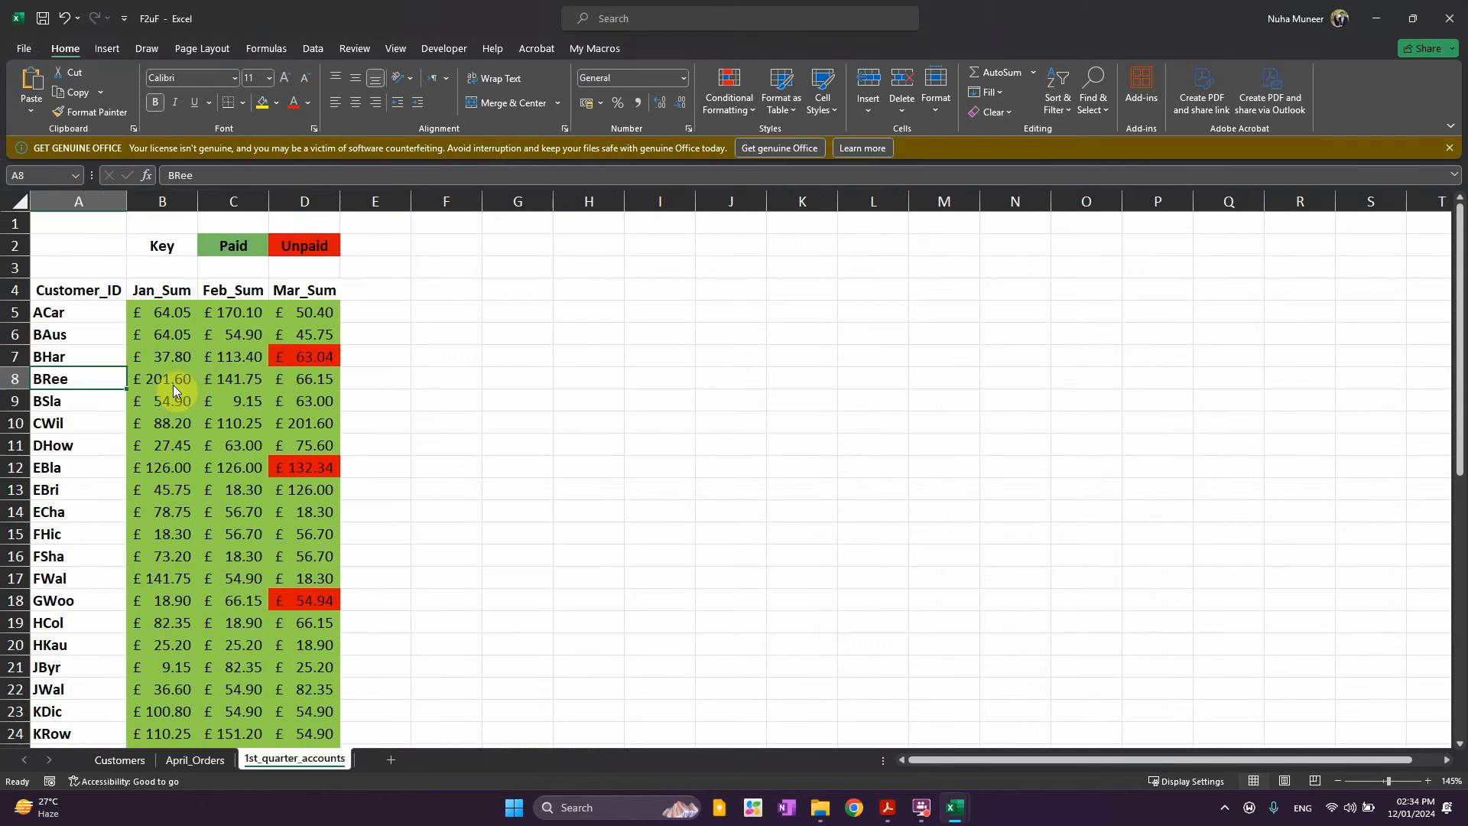
Copy the Jan_Sum to Mar_Sum figures (B4:D47) and paste them at Customers J1
{"action": "left_click_drag", "start_coordinate": [157, 289], "coordinate": [313, 715]}
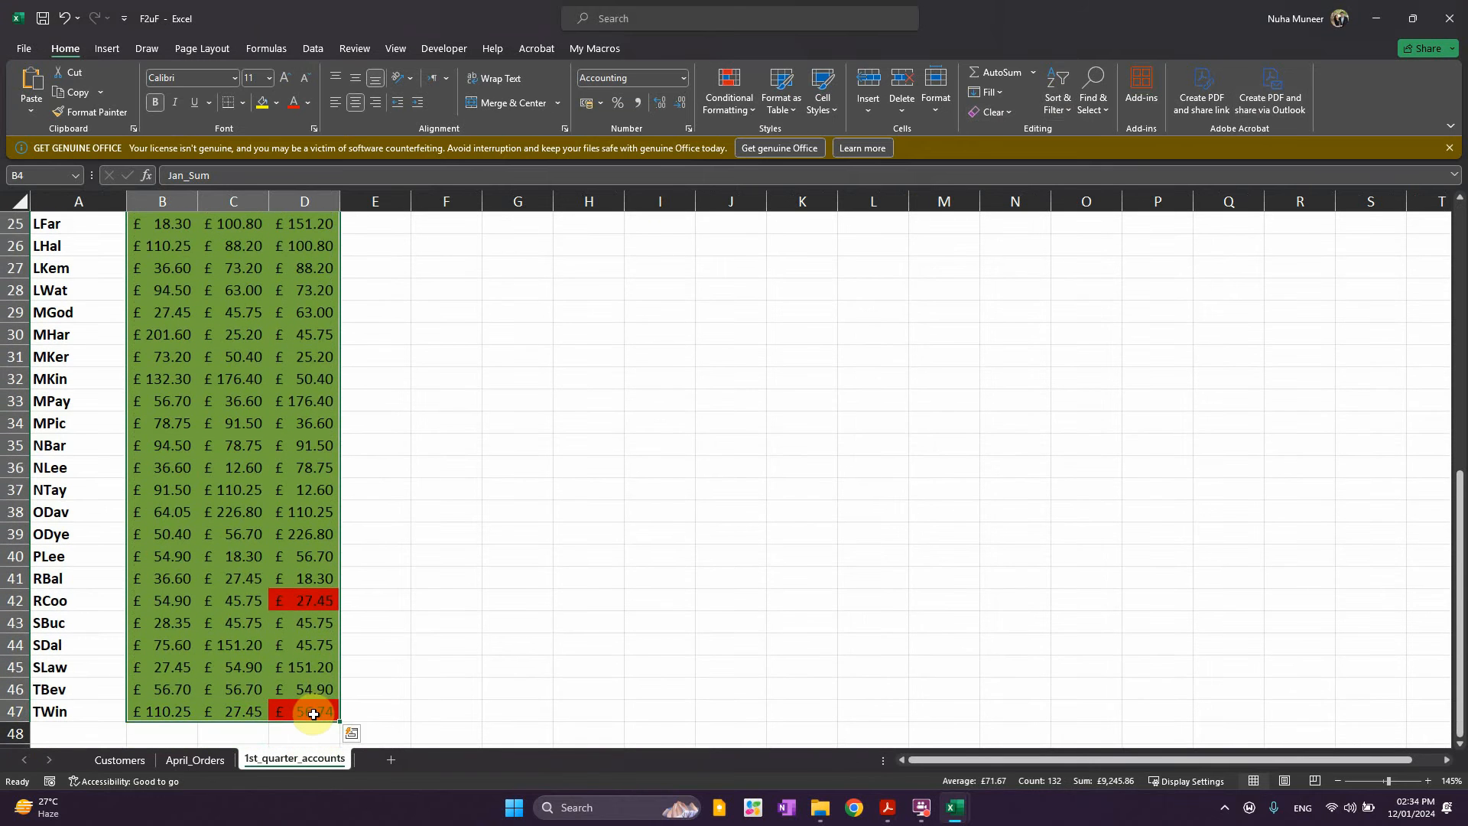
{"action": "key", "text": "ctrl+c"}
{"action": "key", "text": "alt+Tab"}
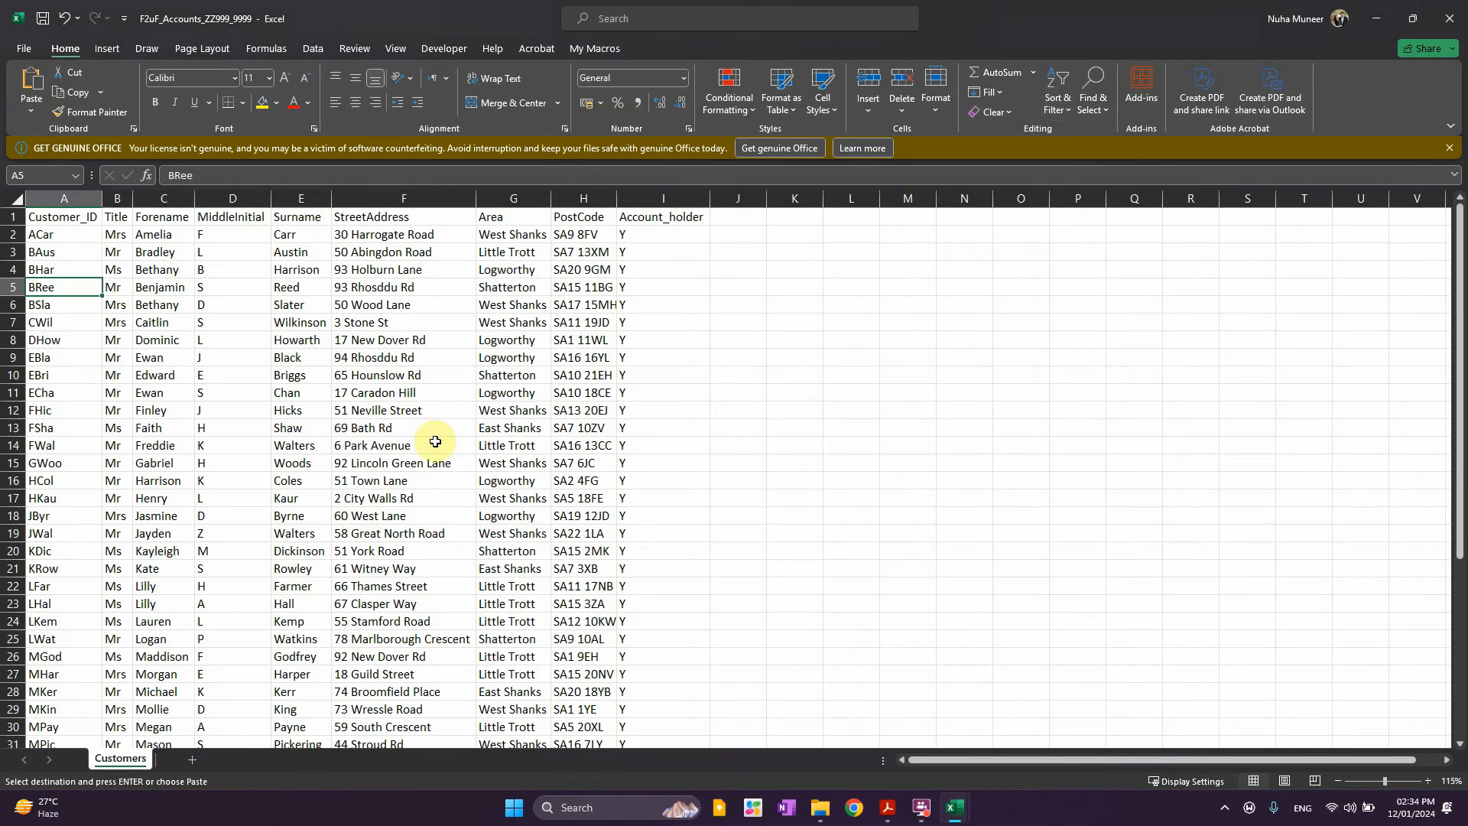
{"action": "left_click", "coordinate": [757, 223]}
{"action": "key", "text": "ctrl+v"}
Autofit columns J and K and put an Apr_Sum heading in M1
{"action": "left_click", "coordinate": [1054, 531]}
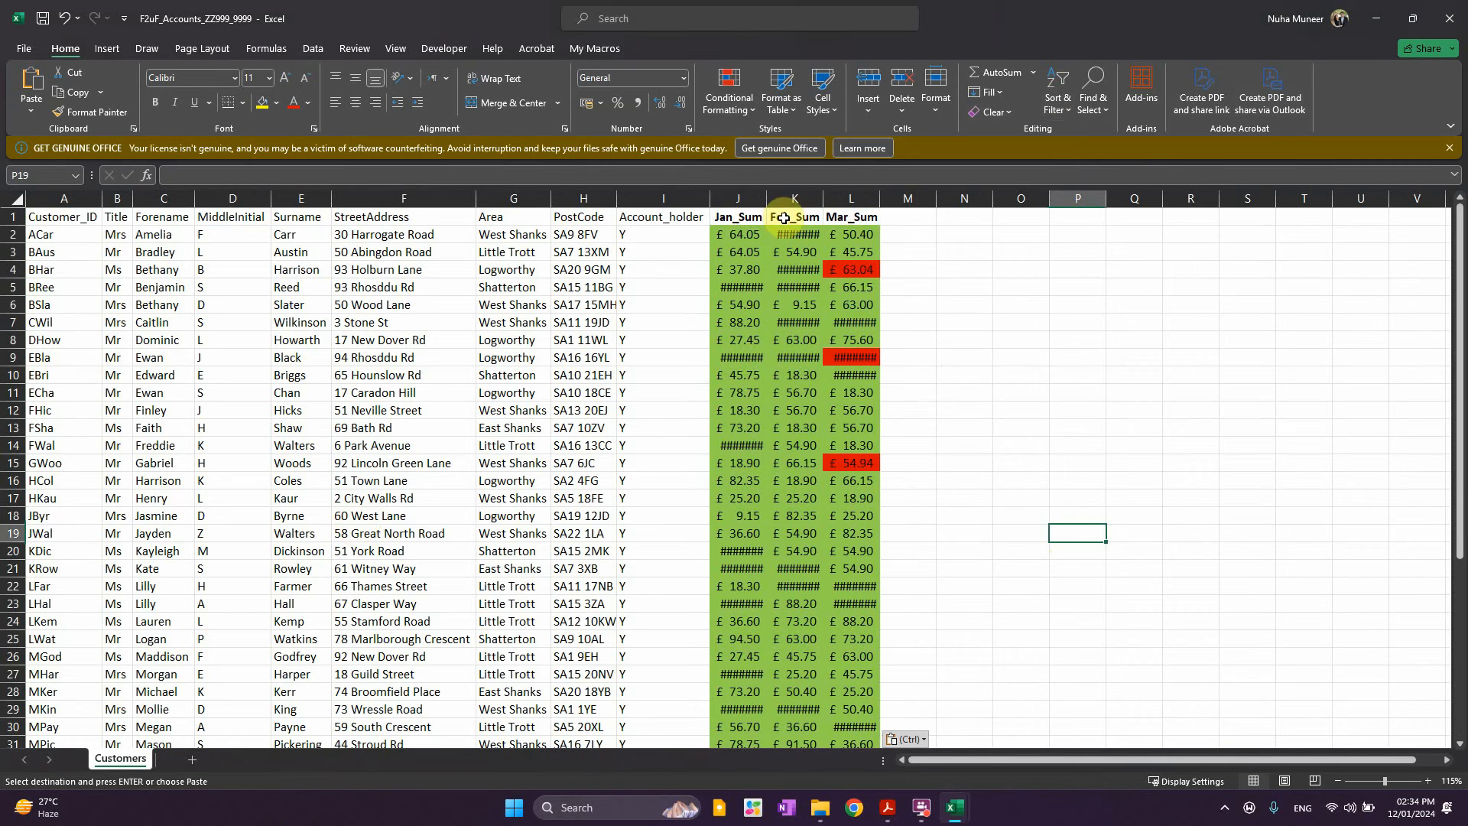
{"action": "double_click", "coordinate": [767, 198]}
{"action": "double_click", "coordinate": [828, 198]}
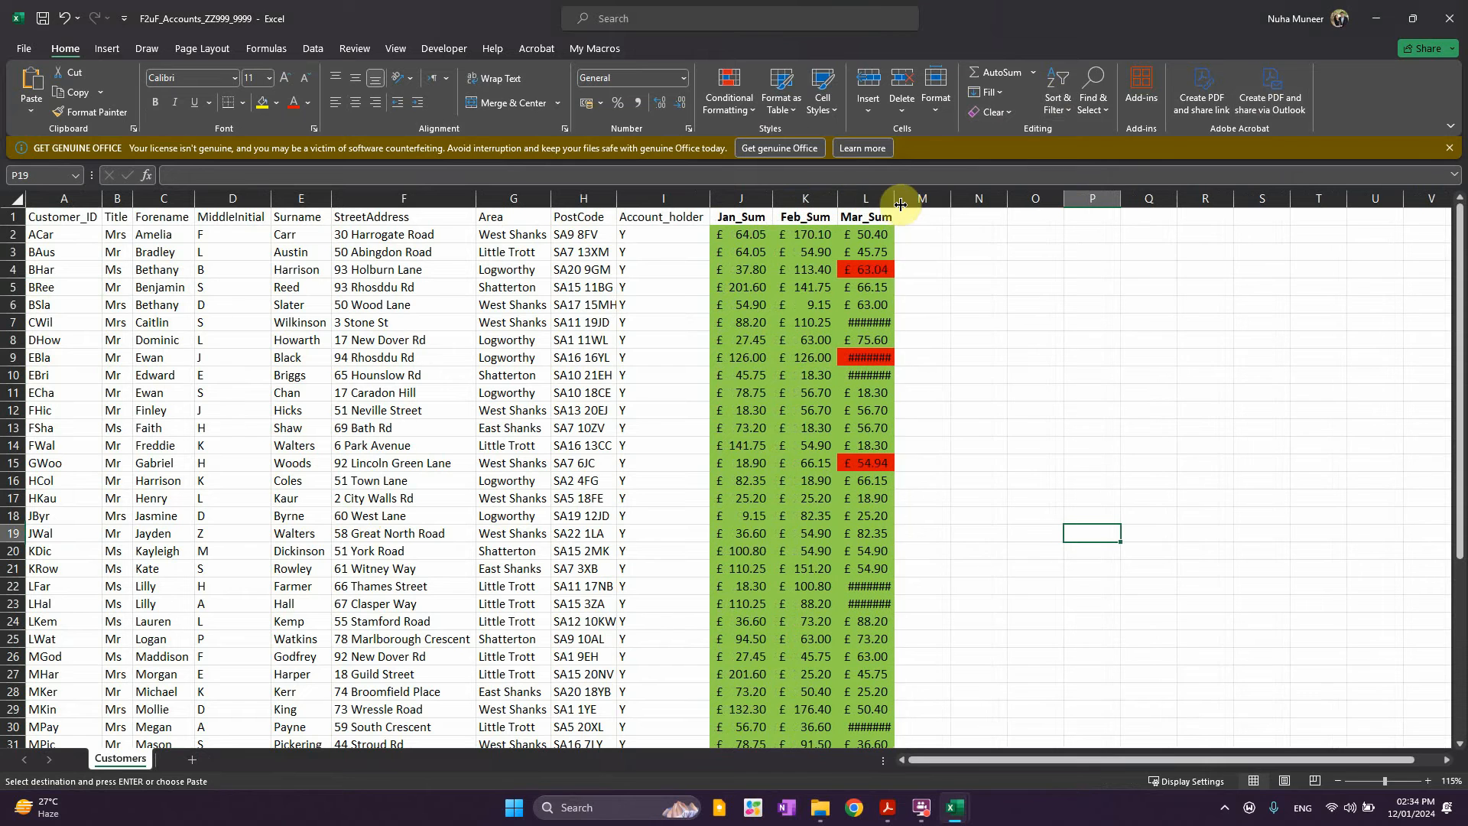
{"action": "left_click", "coordinate": [891, 219]}
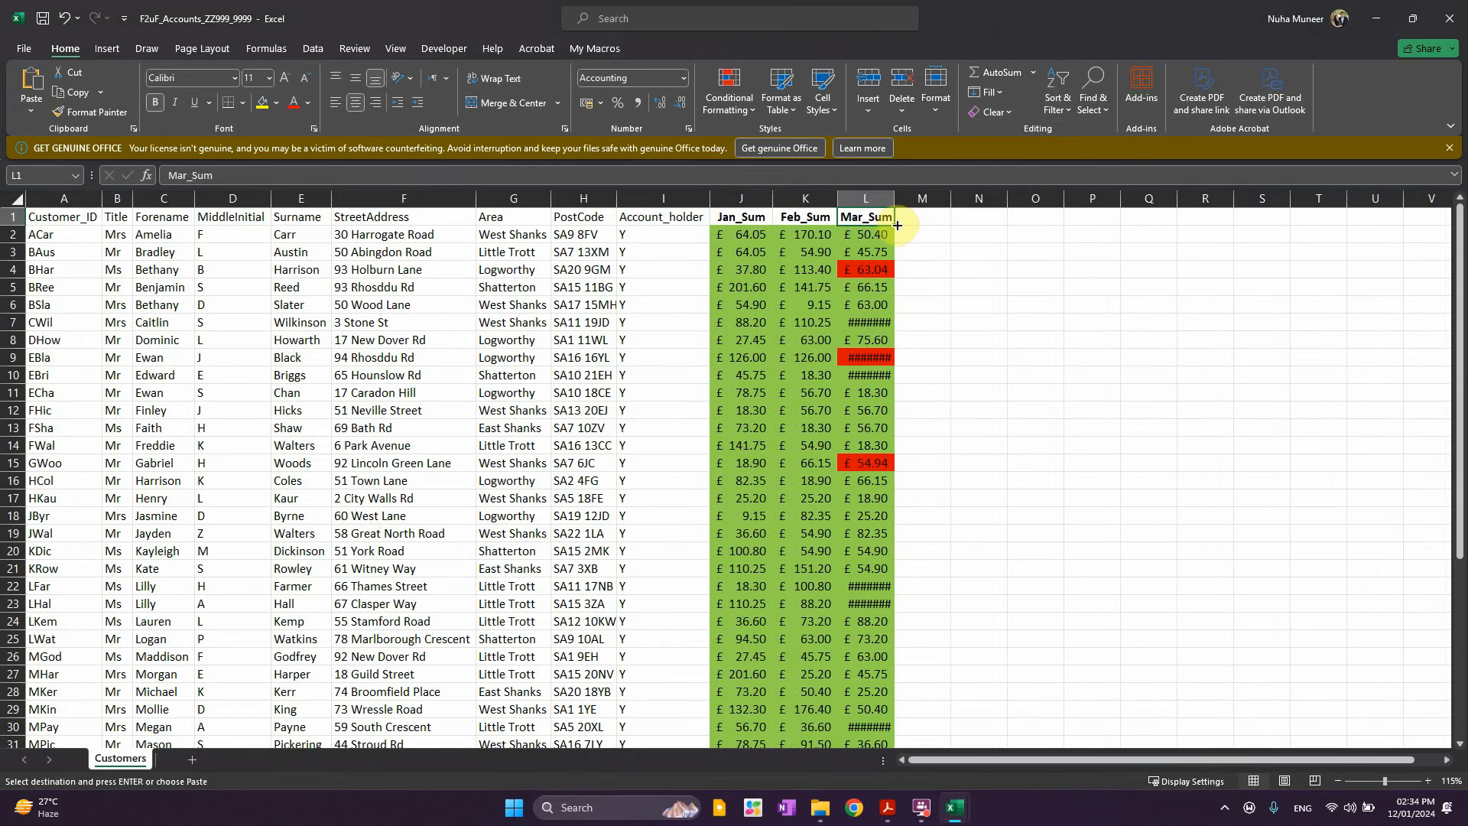
{"action": "left_click_drag", "start_coordinate": [898, 224], "coordinate": [955, 225]}
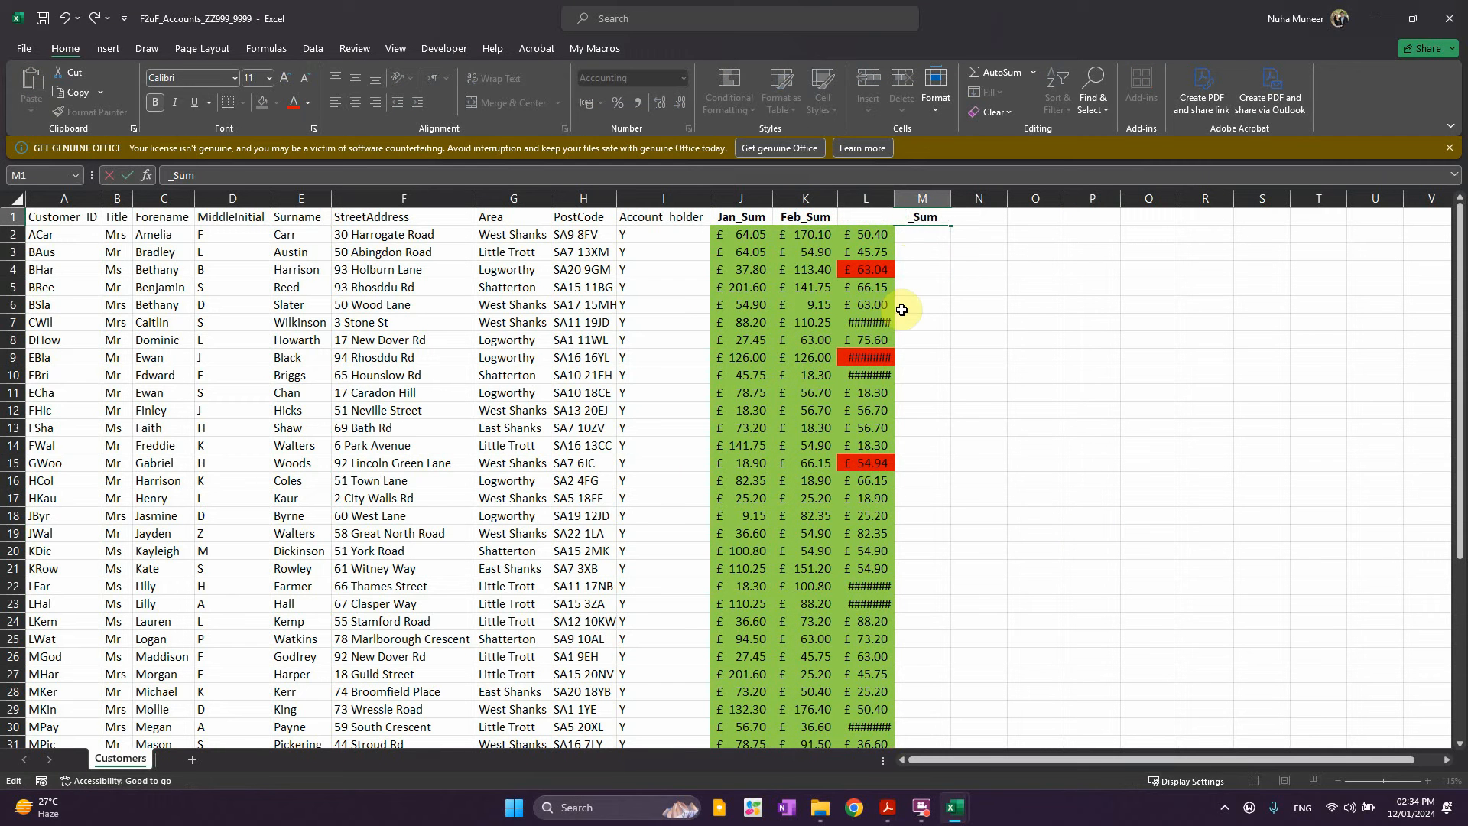
{"action": "key", "text": "Return"}
{"action": "left_click", "coordinate": [1027, 309]}
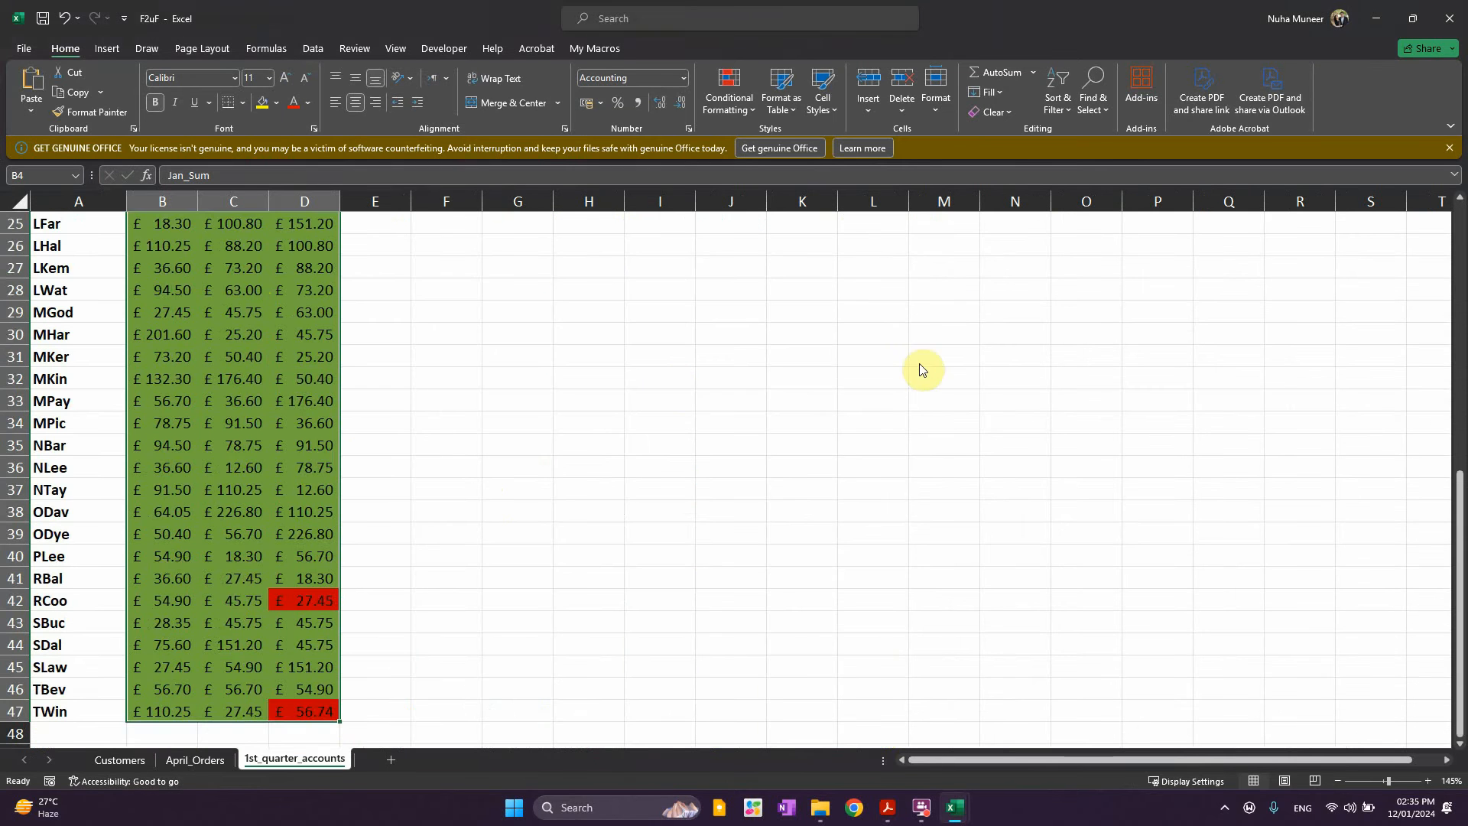
{"action": "scroll", "coordinate": [260, 604], "scroll_direction": "up", "scroll_amount": 8}
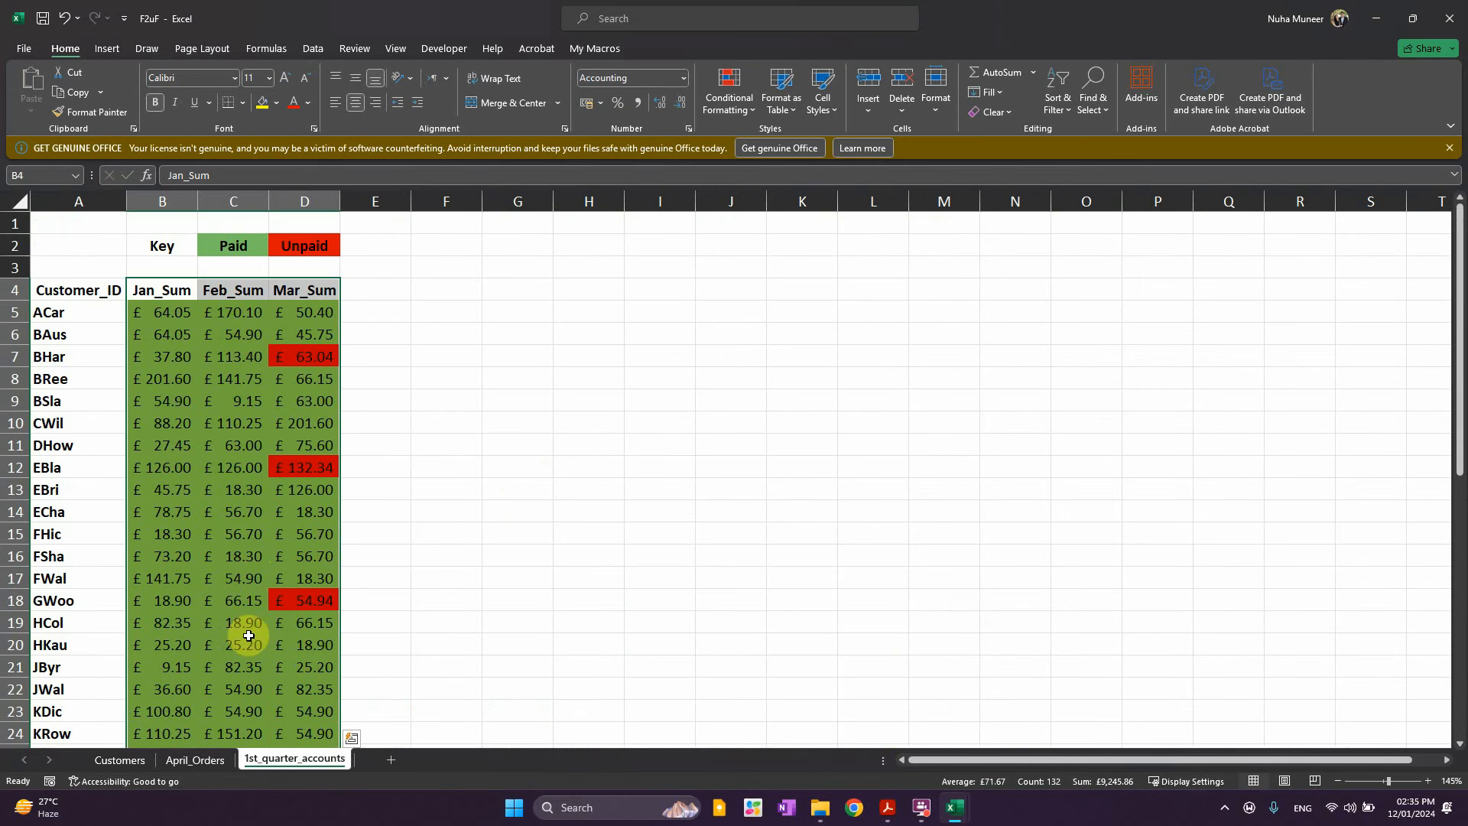
{"action": "left_click", "coordinate": [197, 761]}
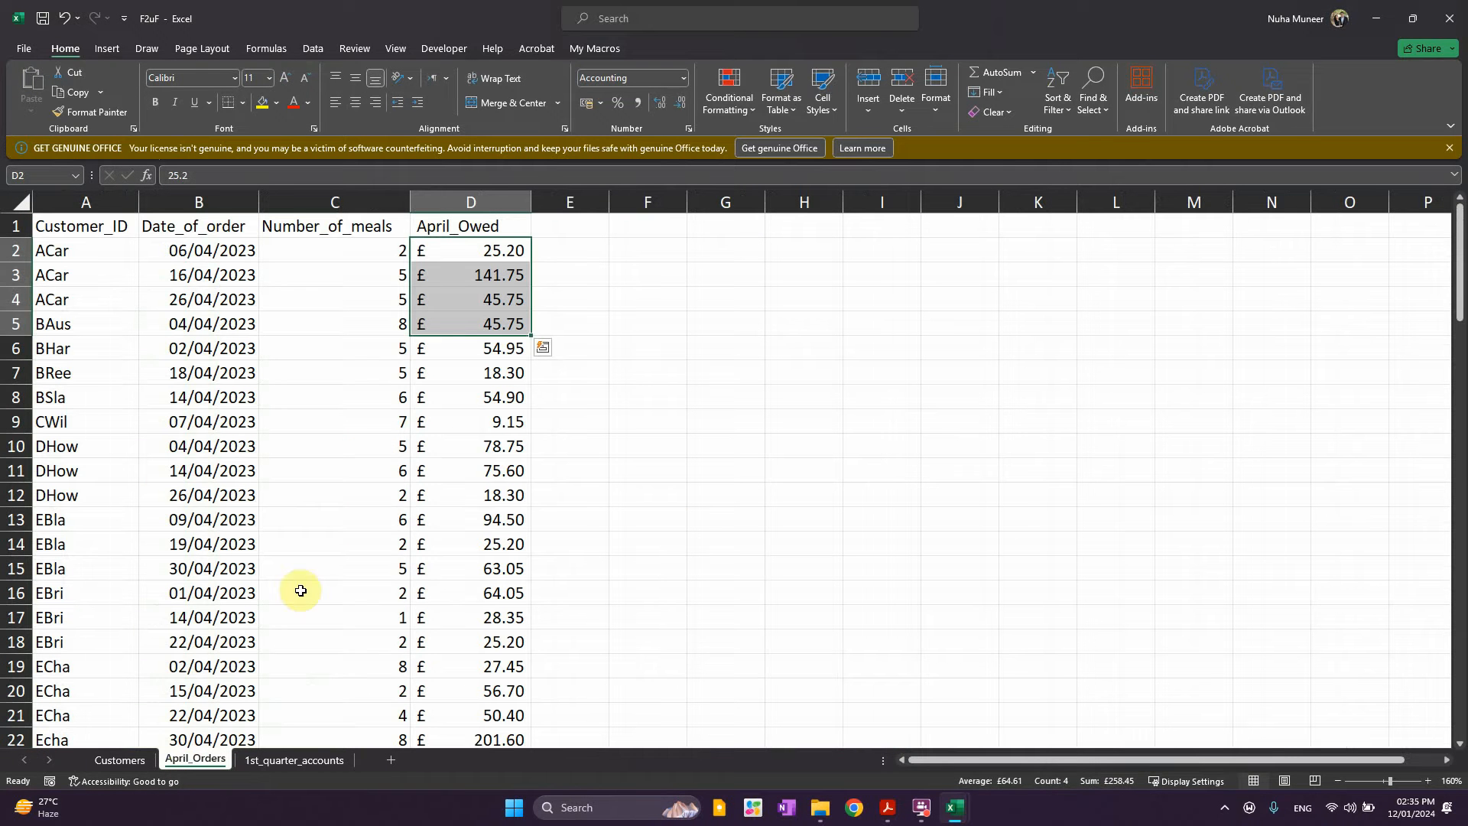
{"action": "left_click", "coordinate": [485, 275]}
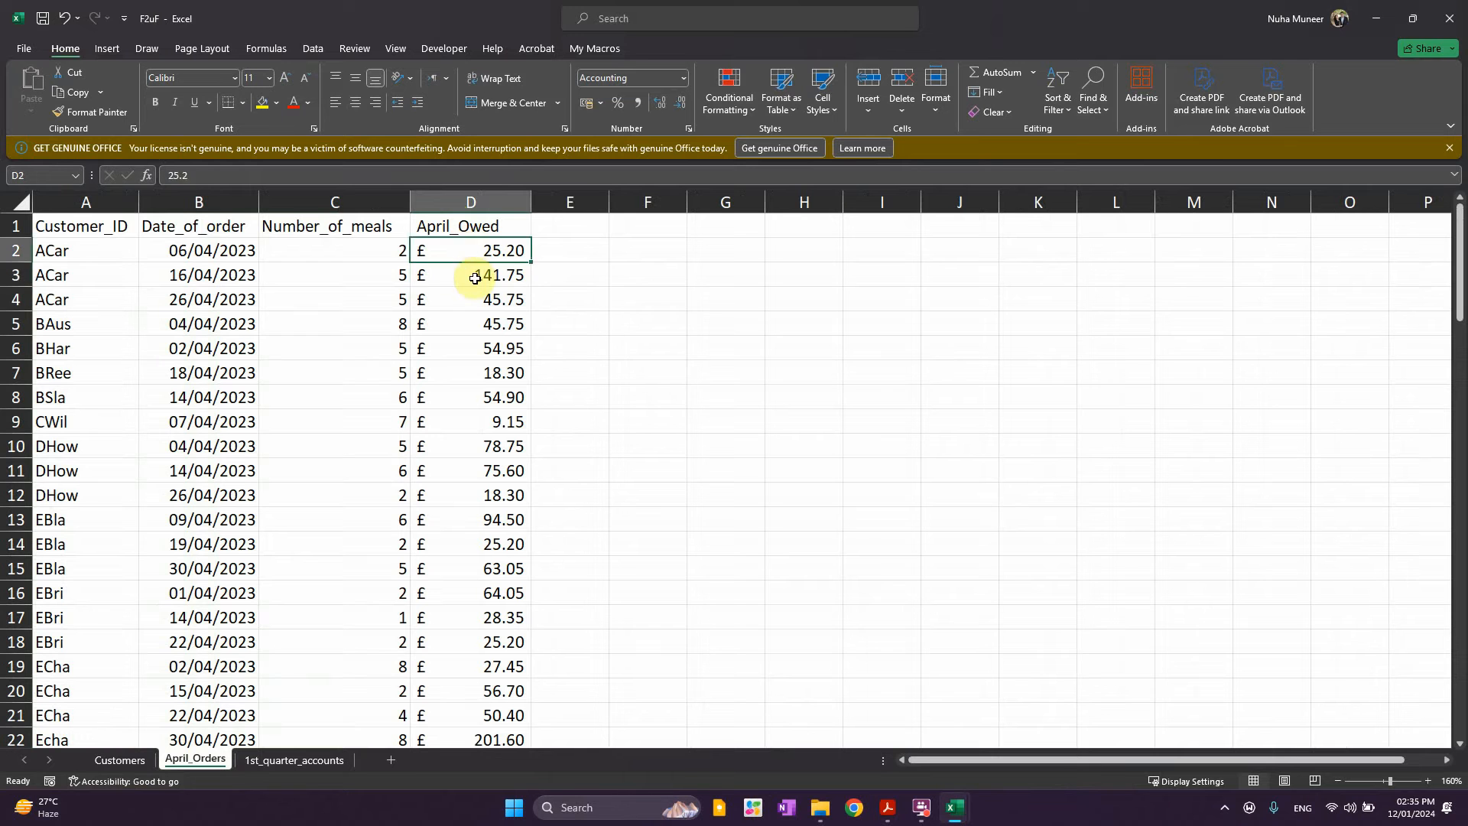
{"action": "left_click", "coordinate": [475, 302]}
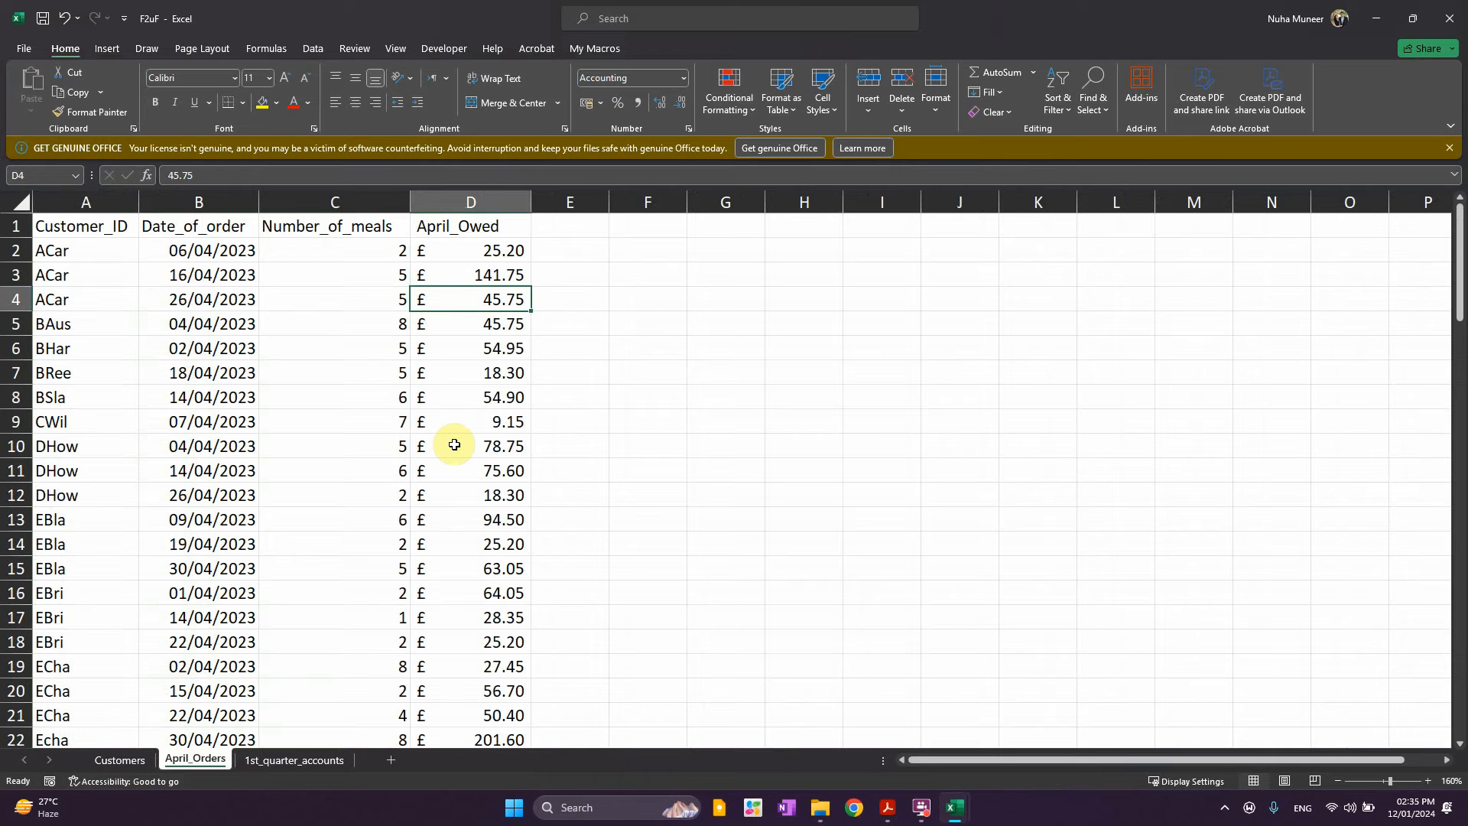
{"action": "left_click", "coordinate": [585, 253]}
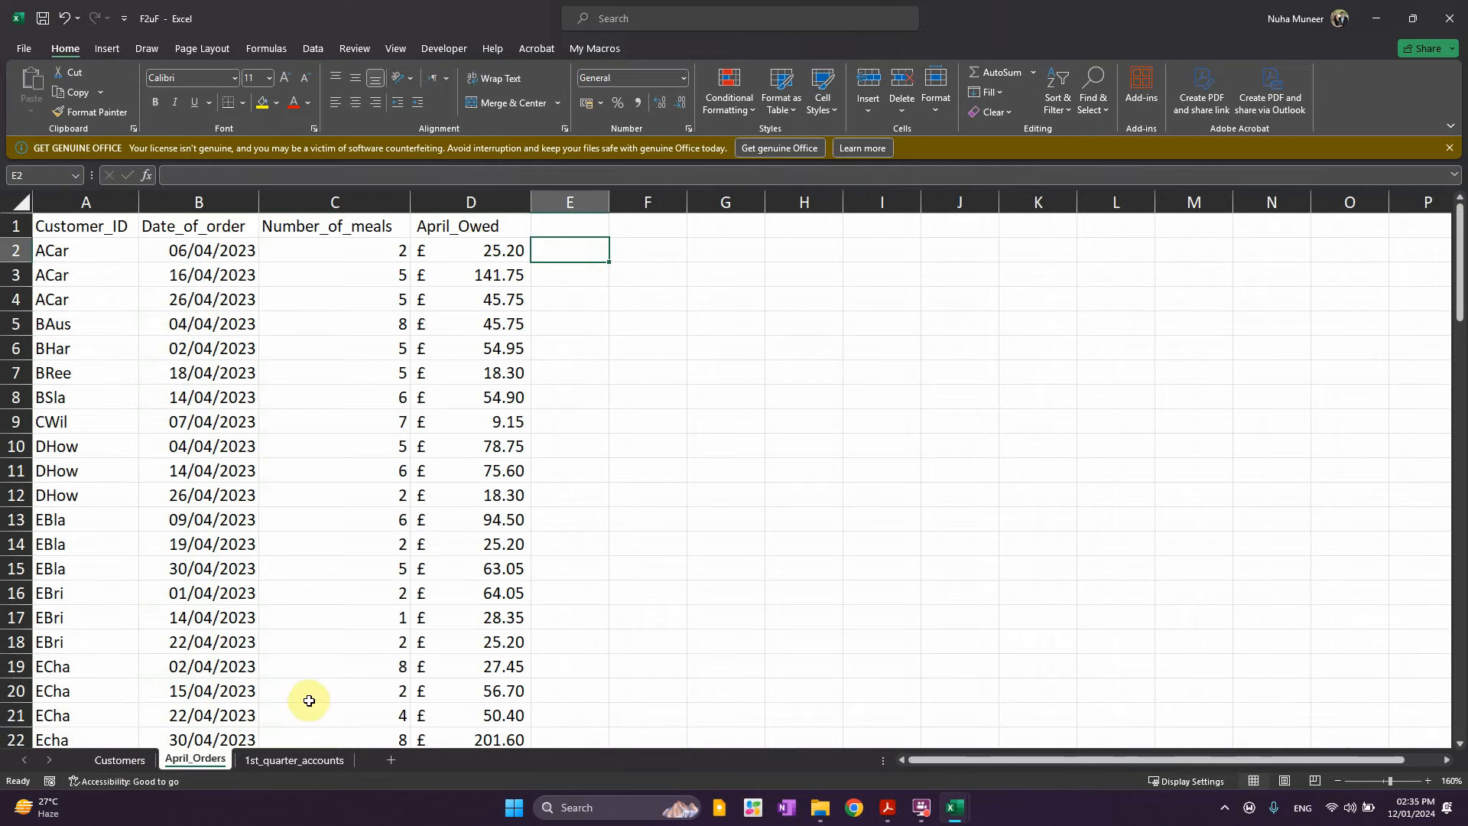
{"action": "left_click", "coordinate": [287, 759]}
Start a SUMIF in E5 using April_Orders A2:A95 as the range
{"action": "left_click", "coordinate": [396, 312]}
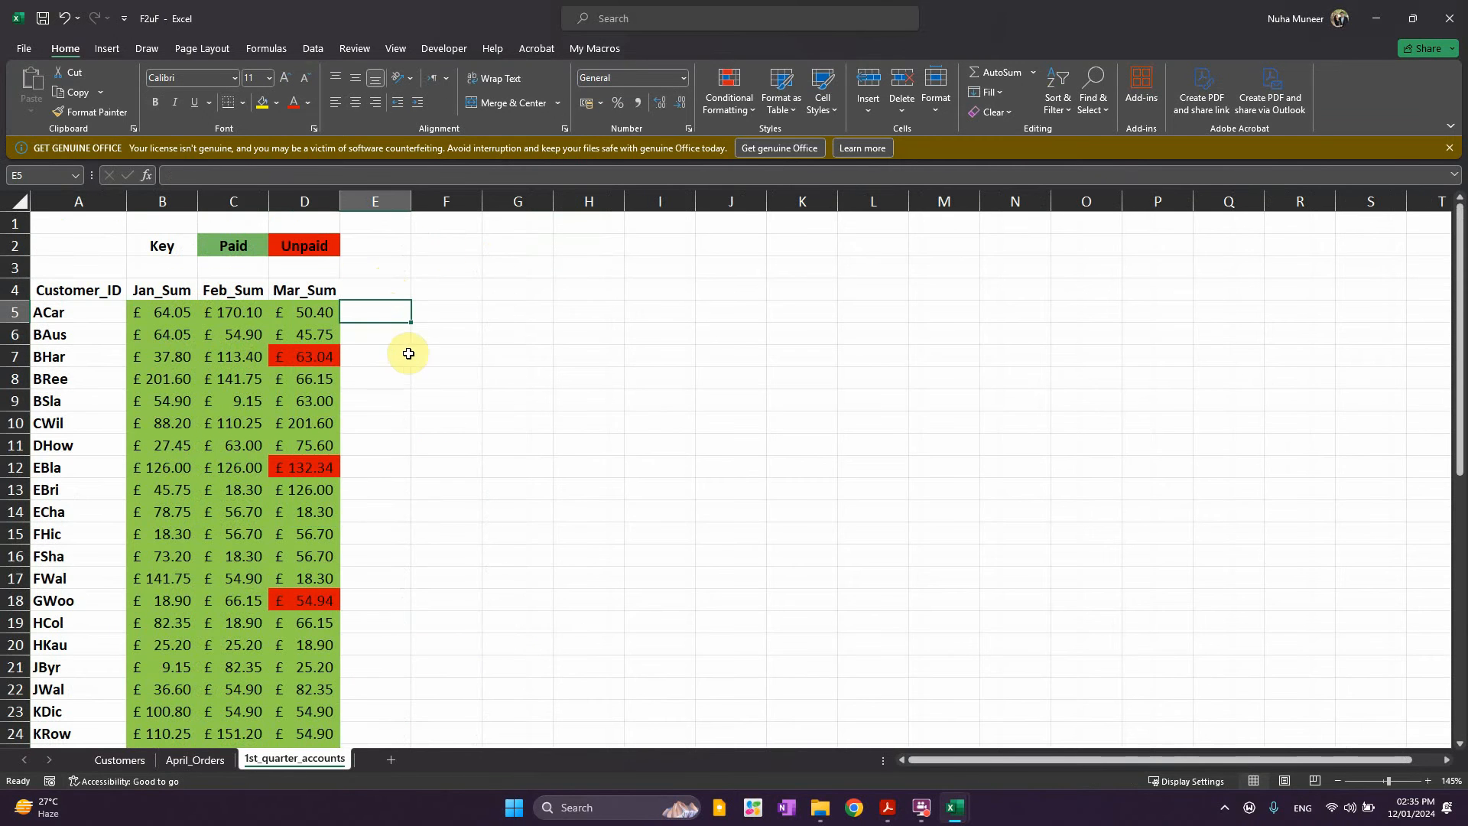
{"action": "type", "text": "=sumif("}
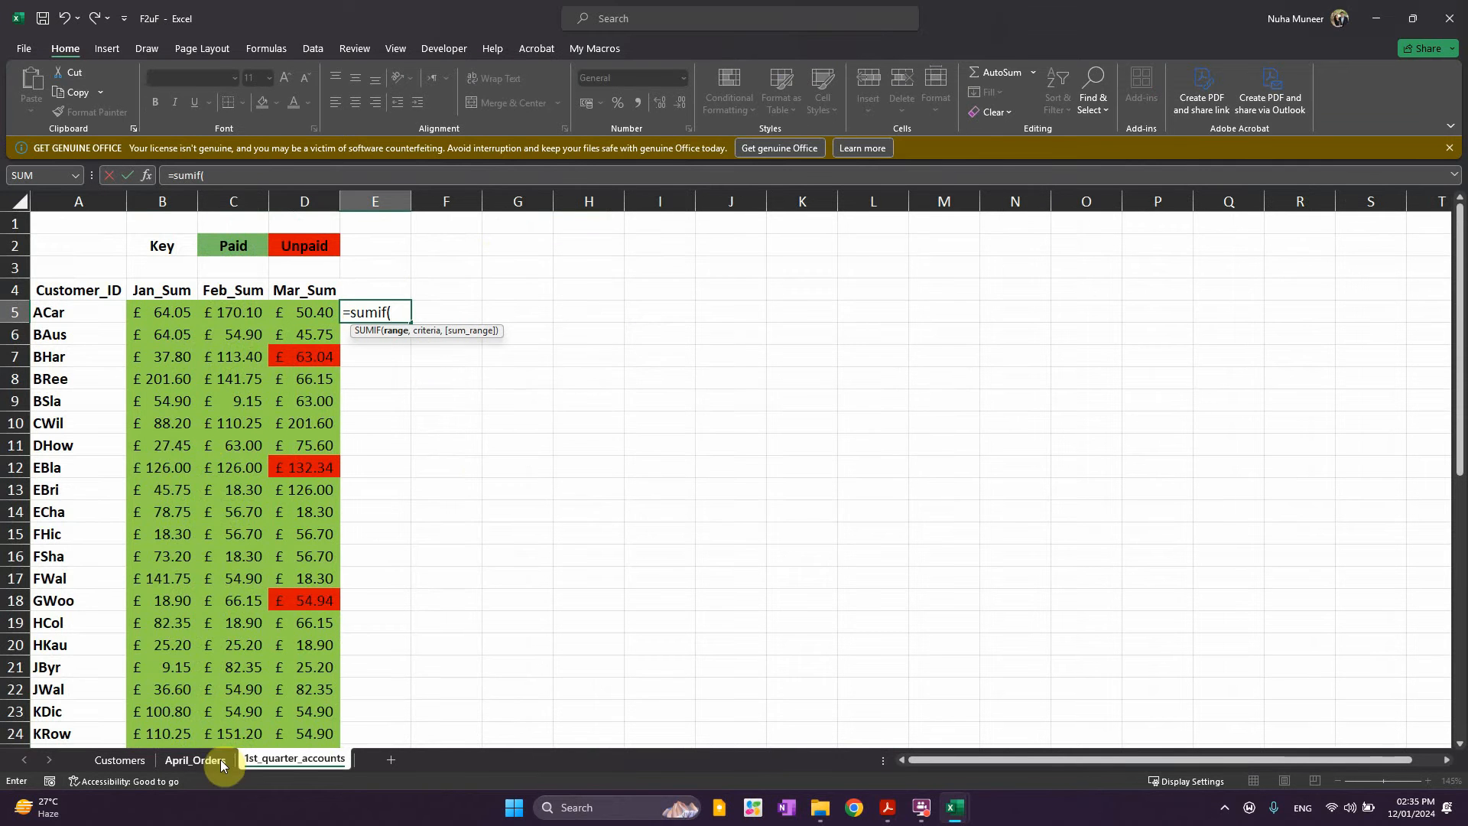
{"action": "left_click", "coordinate": [195, 759]}
{"action": "left_click", "coordinate": [80, 252]}
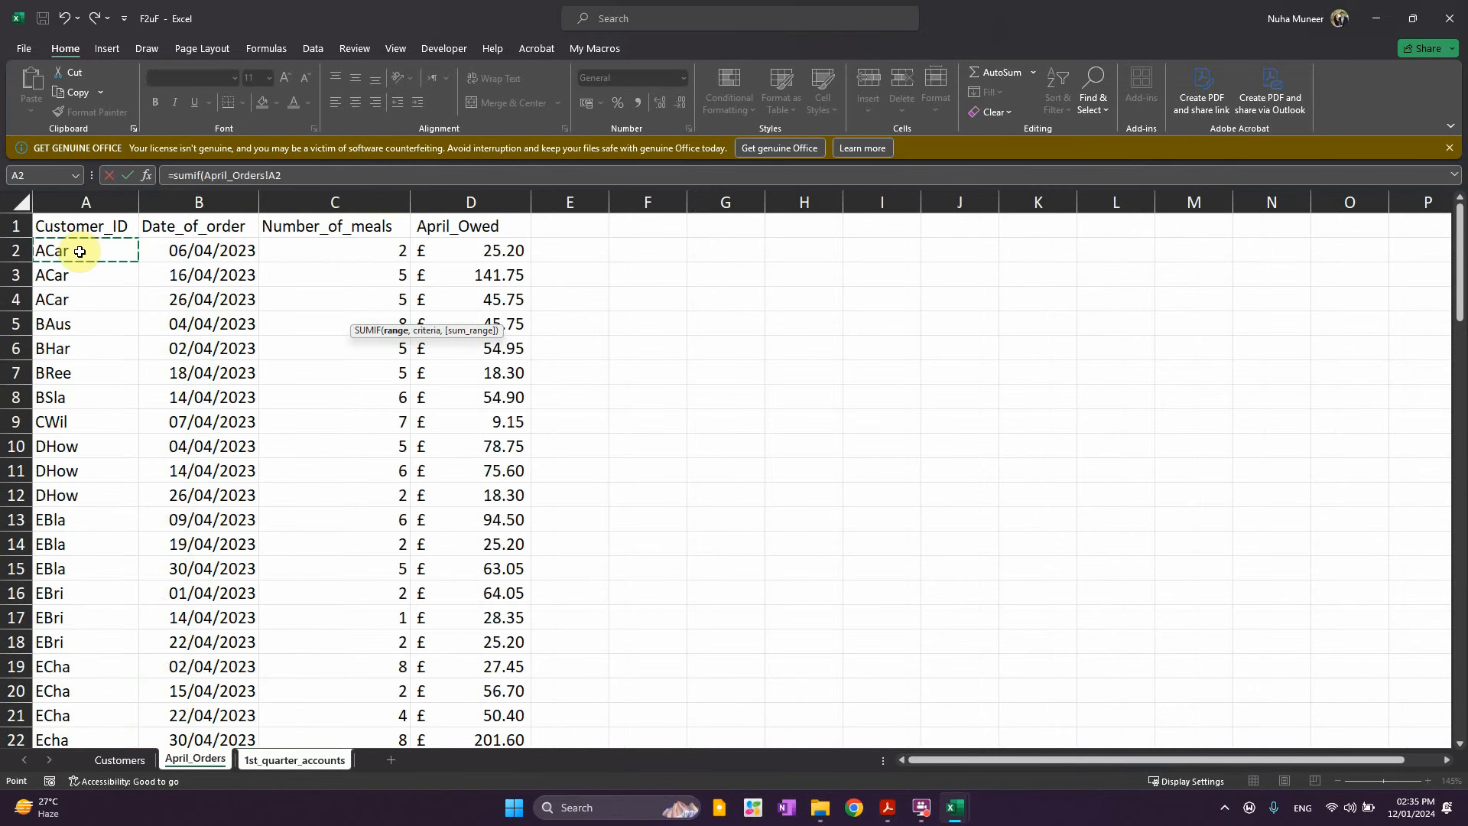
{"action": "key", "text": "ctrl+shift+Down"}
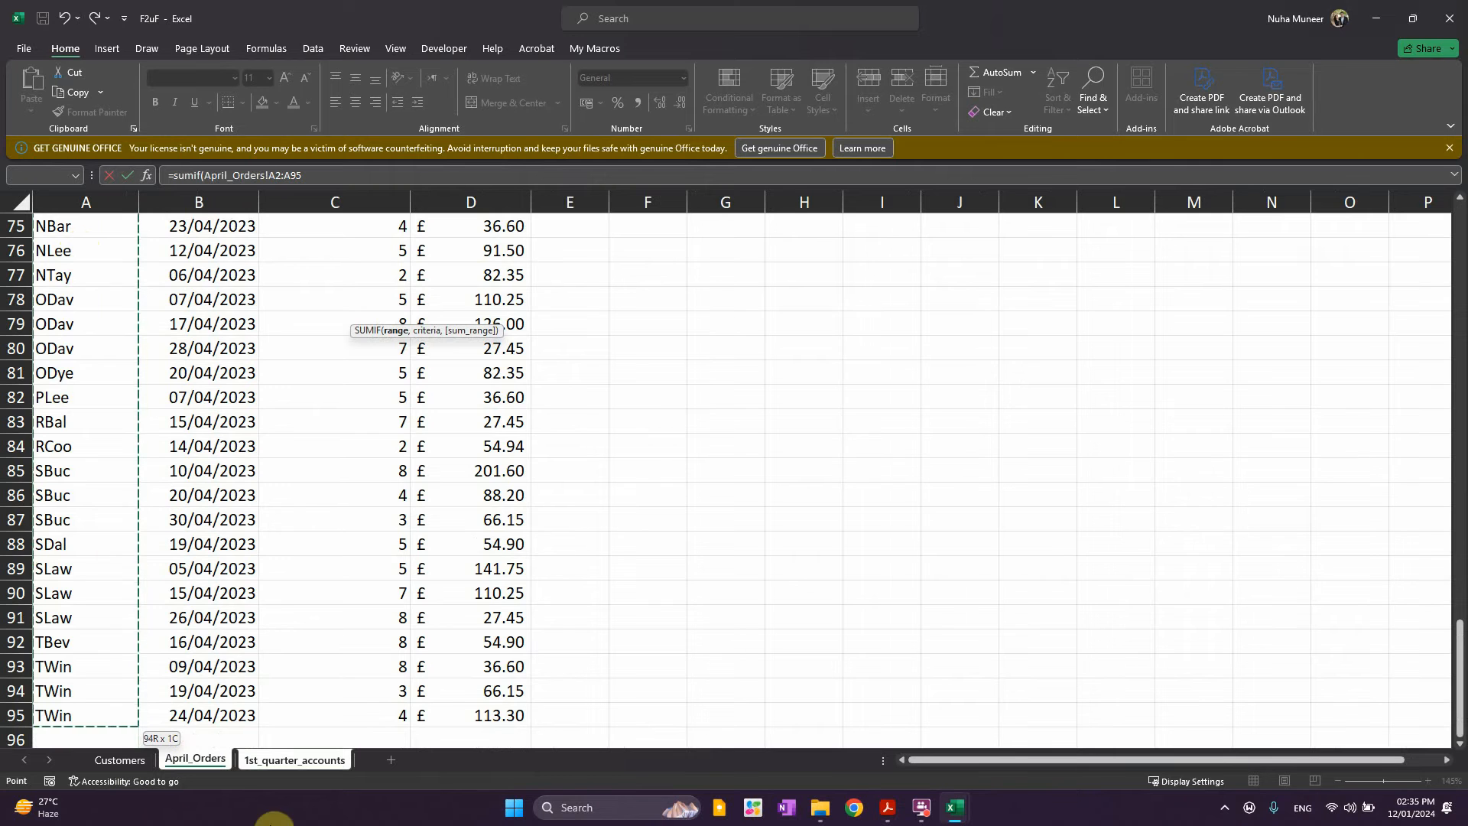
{"action": "type", "text": ","}
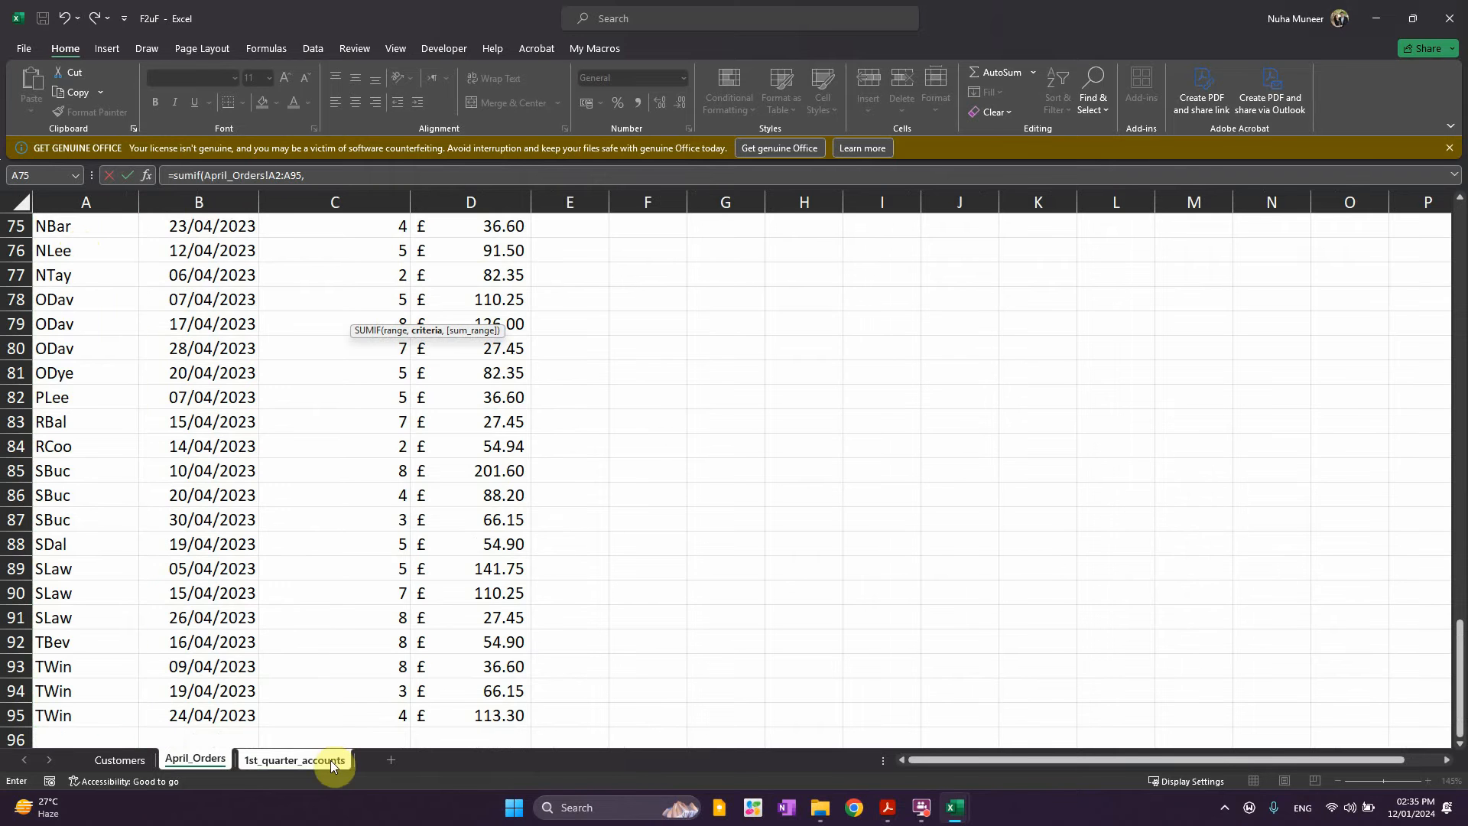
{"action": "left_click", "coordinate": [289, 759]}
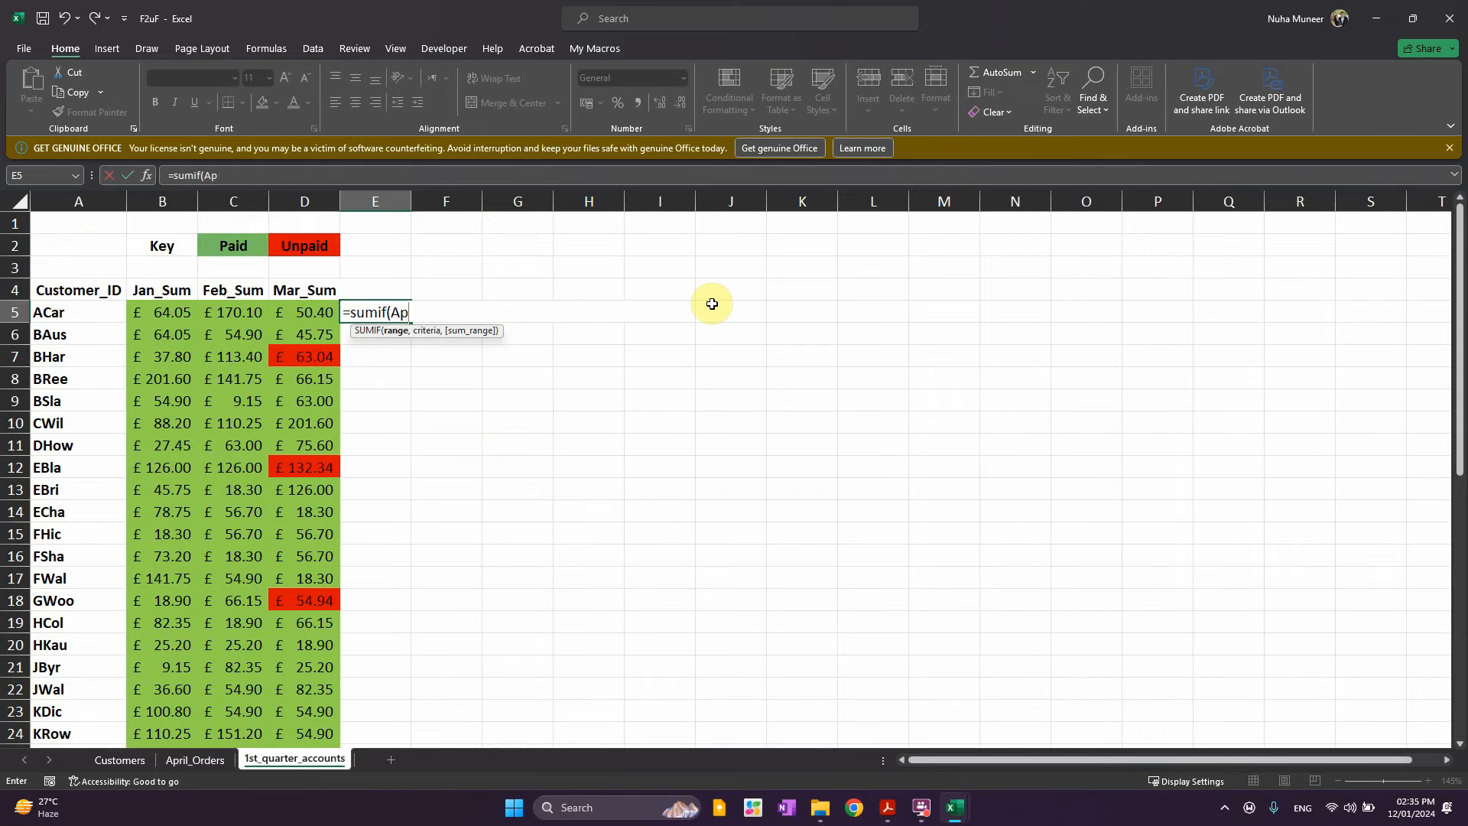
{"action": "key", "text": "BackSpace"}
{"action": "key", "text": "BackSpace"}
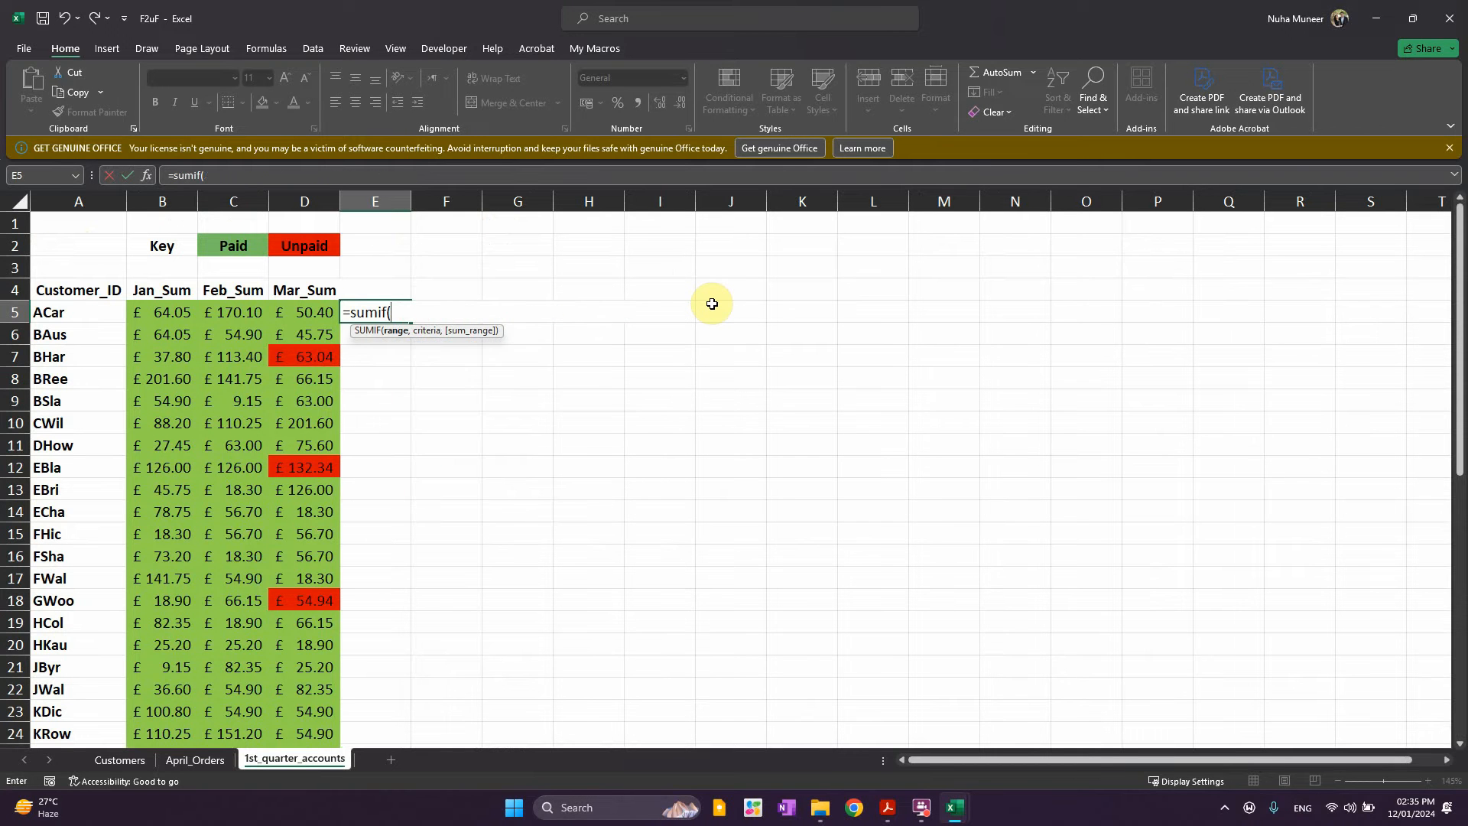
{"action": "left_click", "coordinate": [195, 757]}
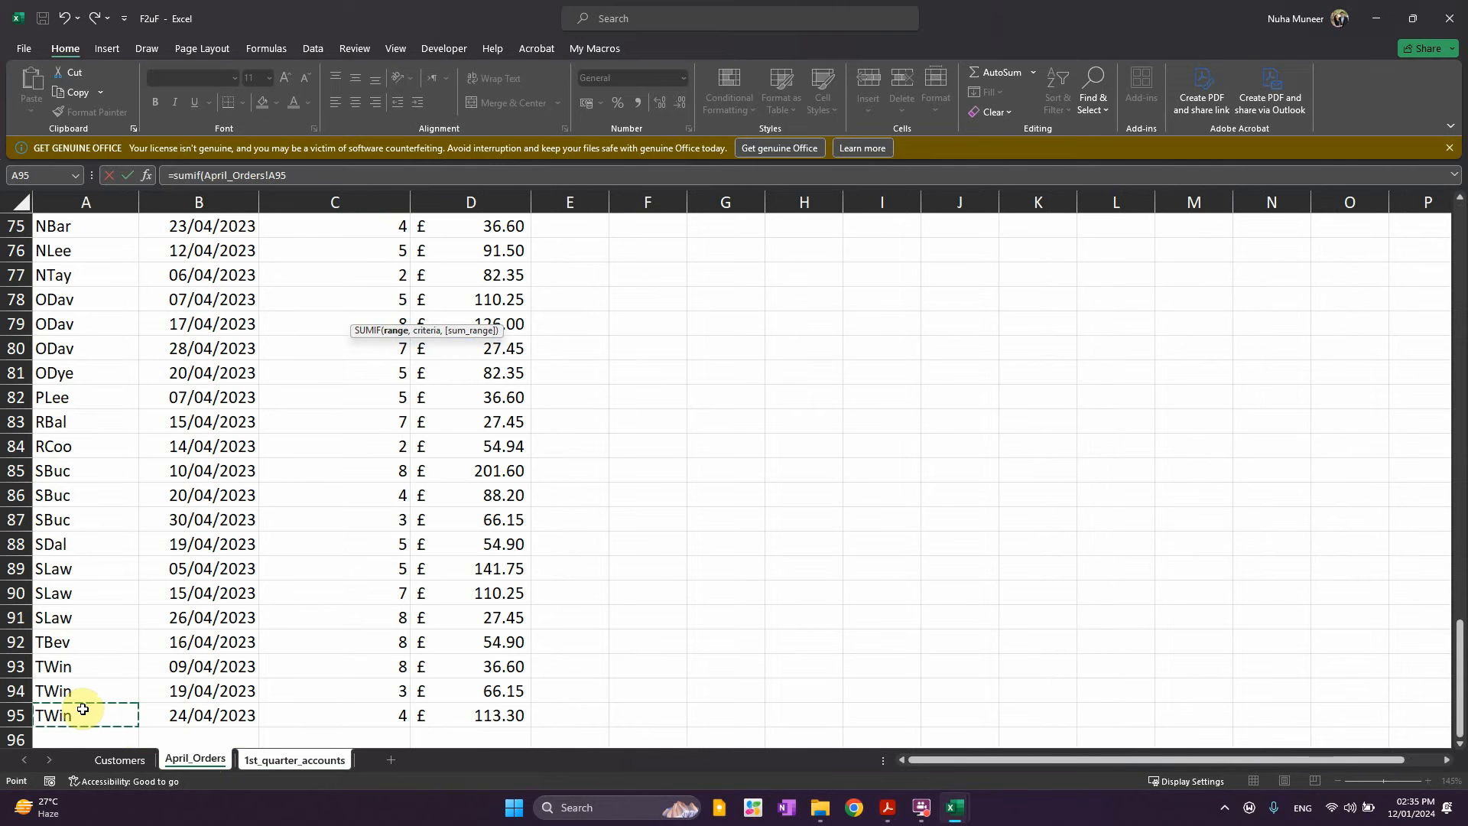
{"action": "key", "text": "ctrl+shift+Up"}
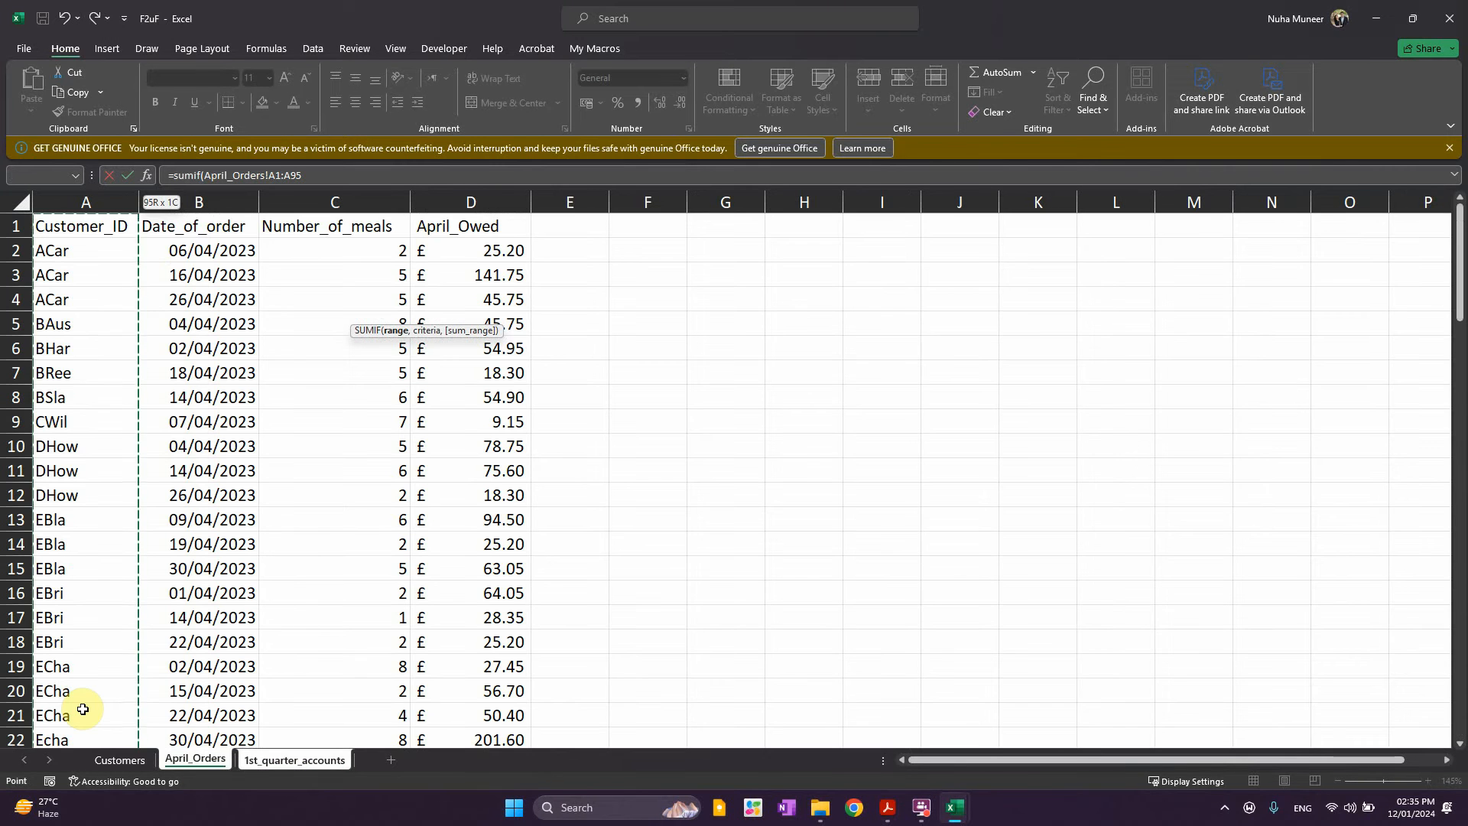
{"action": "type", "text": ","}
{"action": "left_click", "coordinate": [61, 247]}
{"action": "left_click", "coordinate": [100, 226]}
{"action": "left_click", "coordinate": [107, 253]}
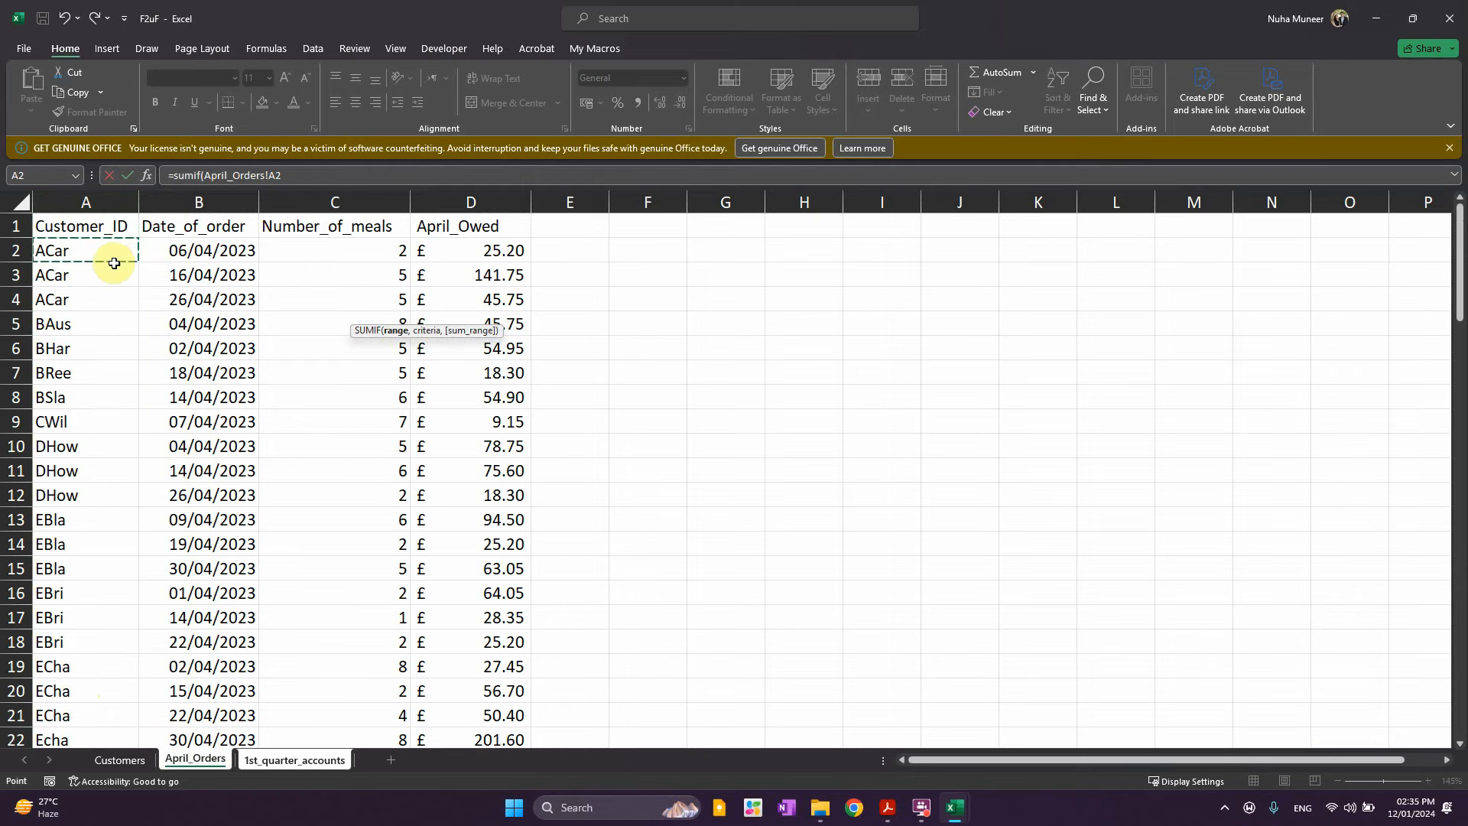
{"action": "key", "text": "ctrl+shift+Down"}
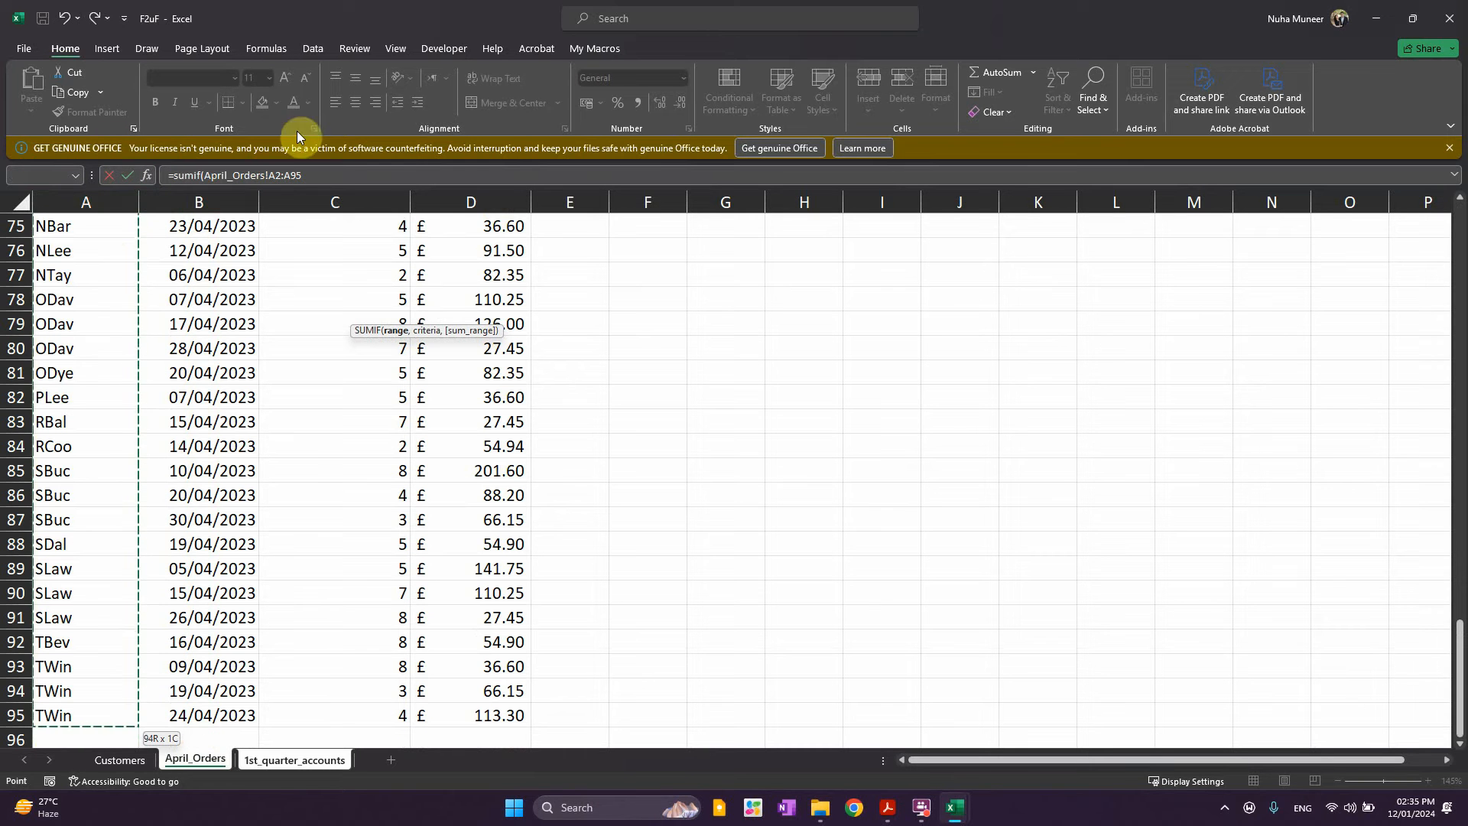
{"action": "left_click", "coordinate": [329, 176]}
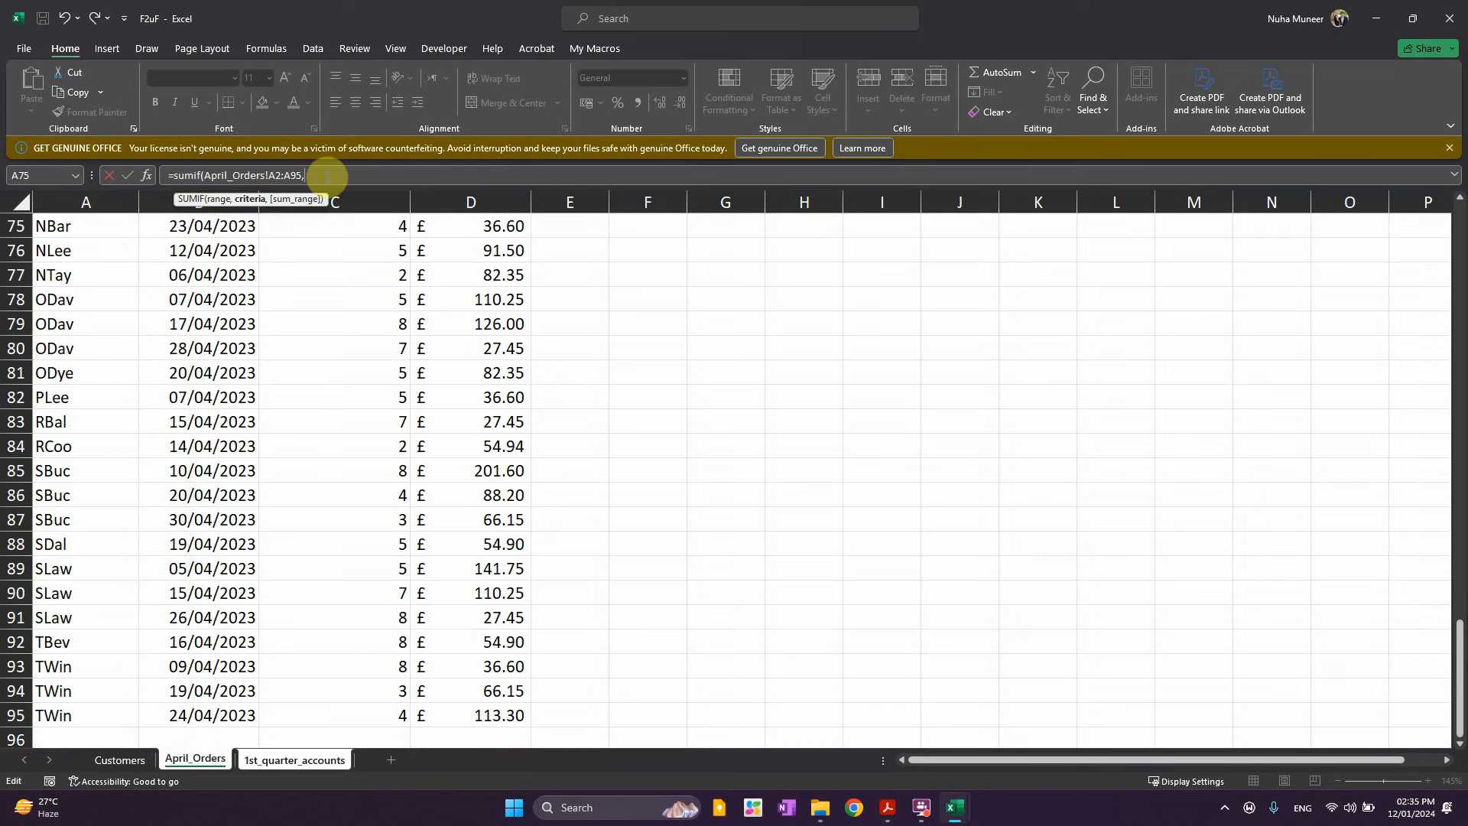
Add A5 as the criteria and April_Orders D2:D95 as the sum range, then commit
{"action": "left_click", "coordinate": [268, 761]}
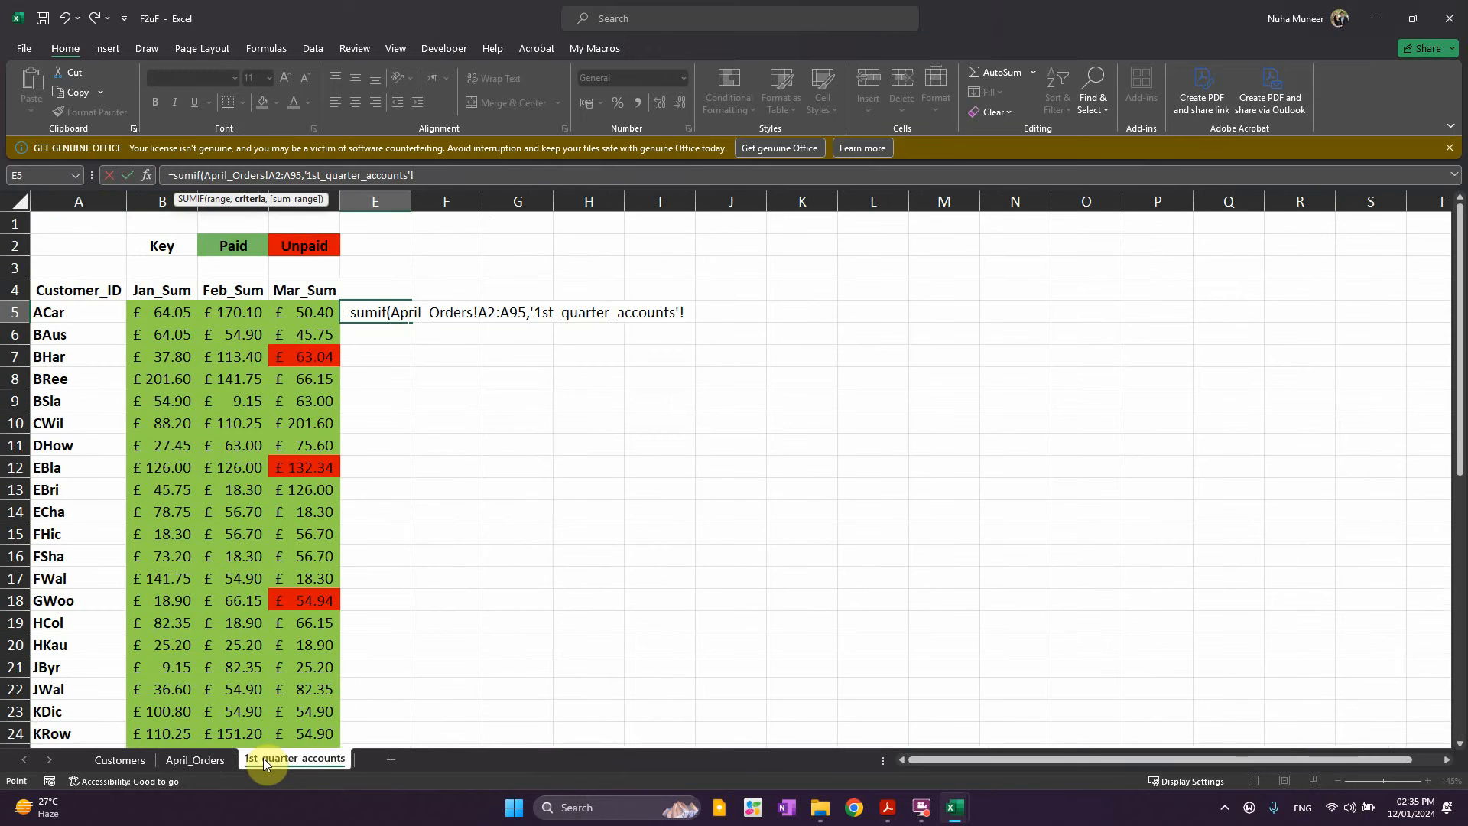
{"action": "left_click", "coordinate": [85, 316]}
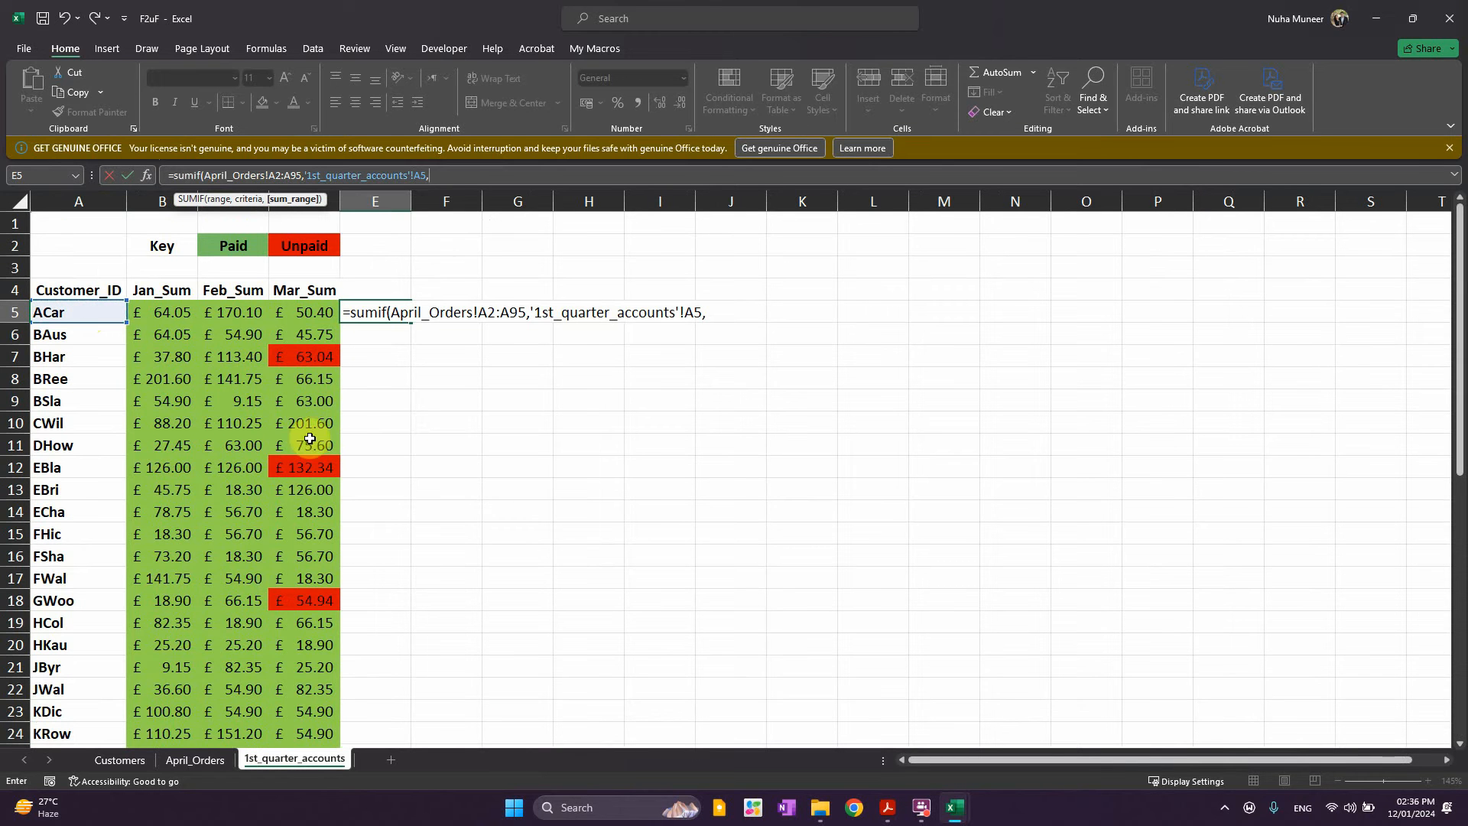
{"action": "left_click", "coordinate": [191, 760]}
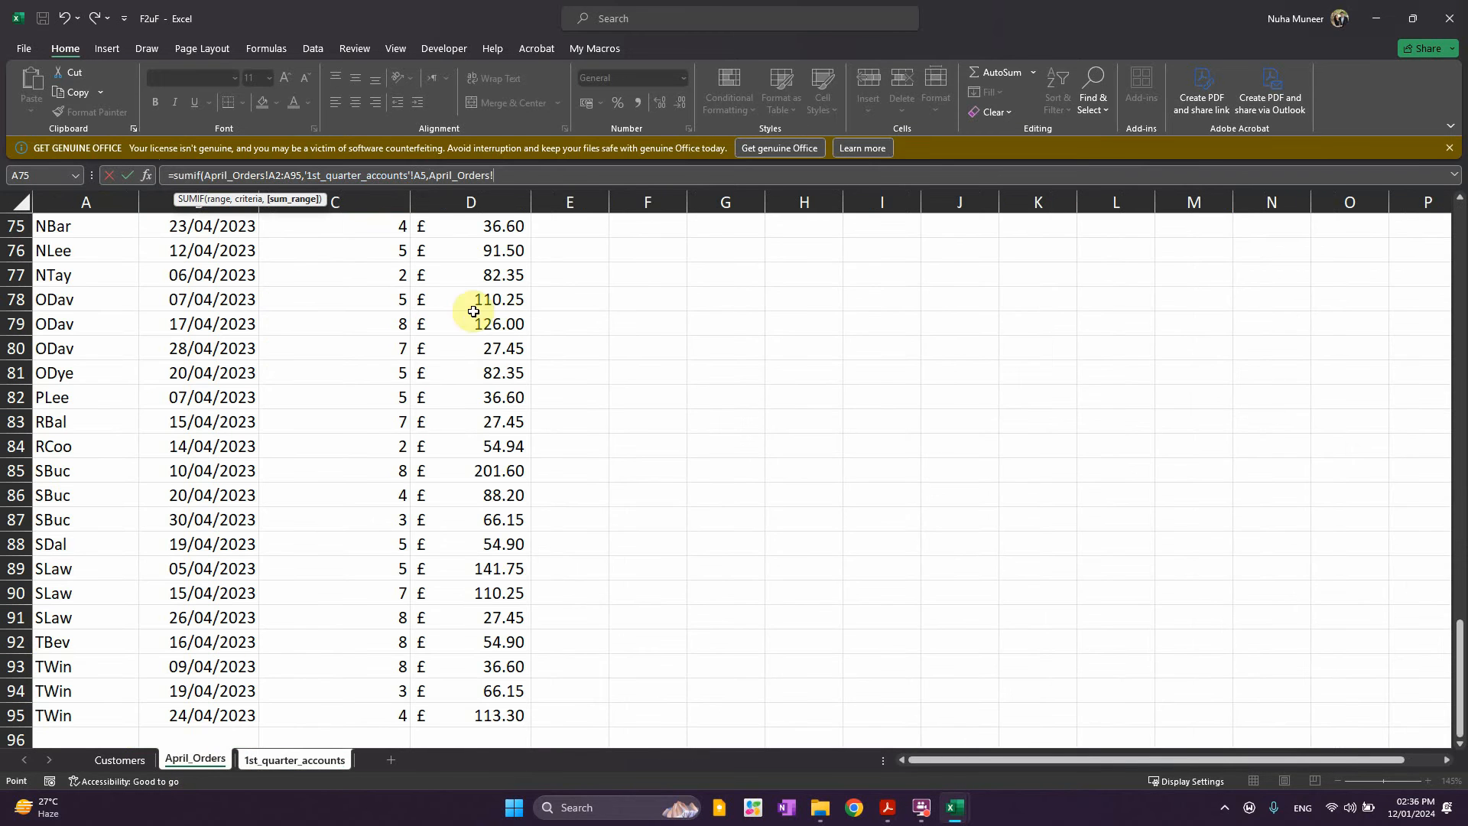
{"action": "scroll", "coordinate": [501, 363], "scroll_direction": "up", "scroll_amount": 15}
{"action": "scroll", "coordinate": [501, 363], "scroll_direction": "up", "scroll_amount": 9}
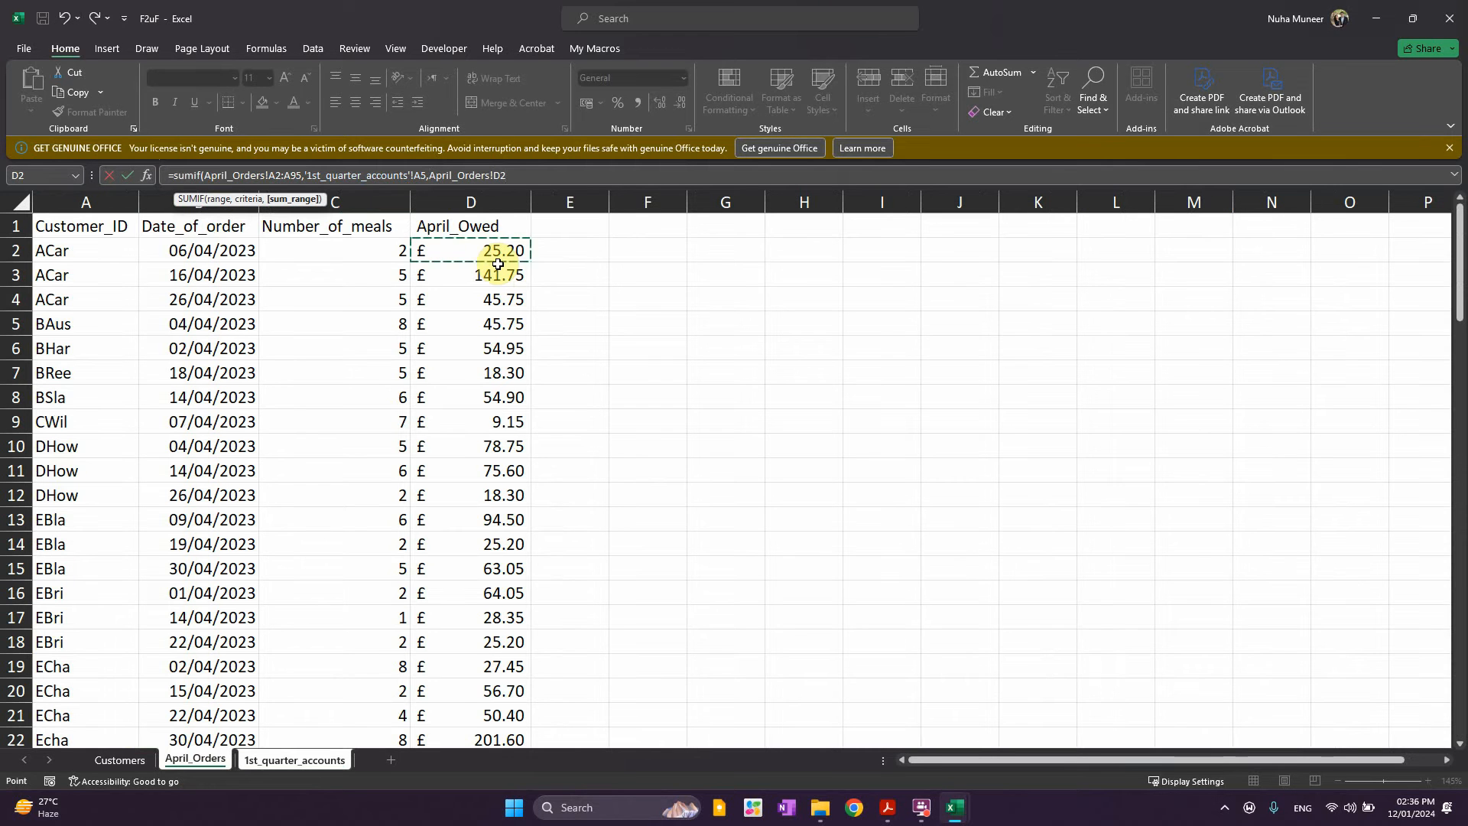
{"action": "key", "text": "ctrl+shift+Down"}
{"action": "key", "text": "Return"}
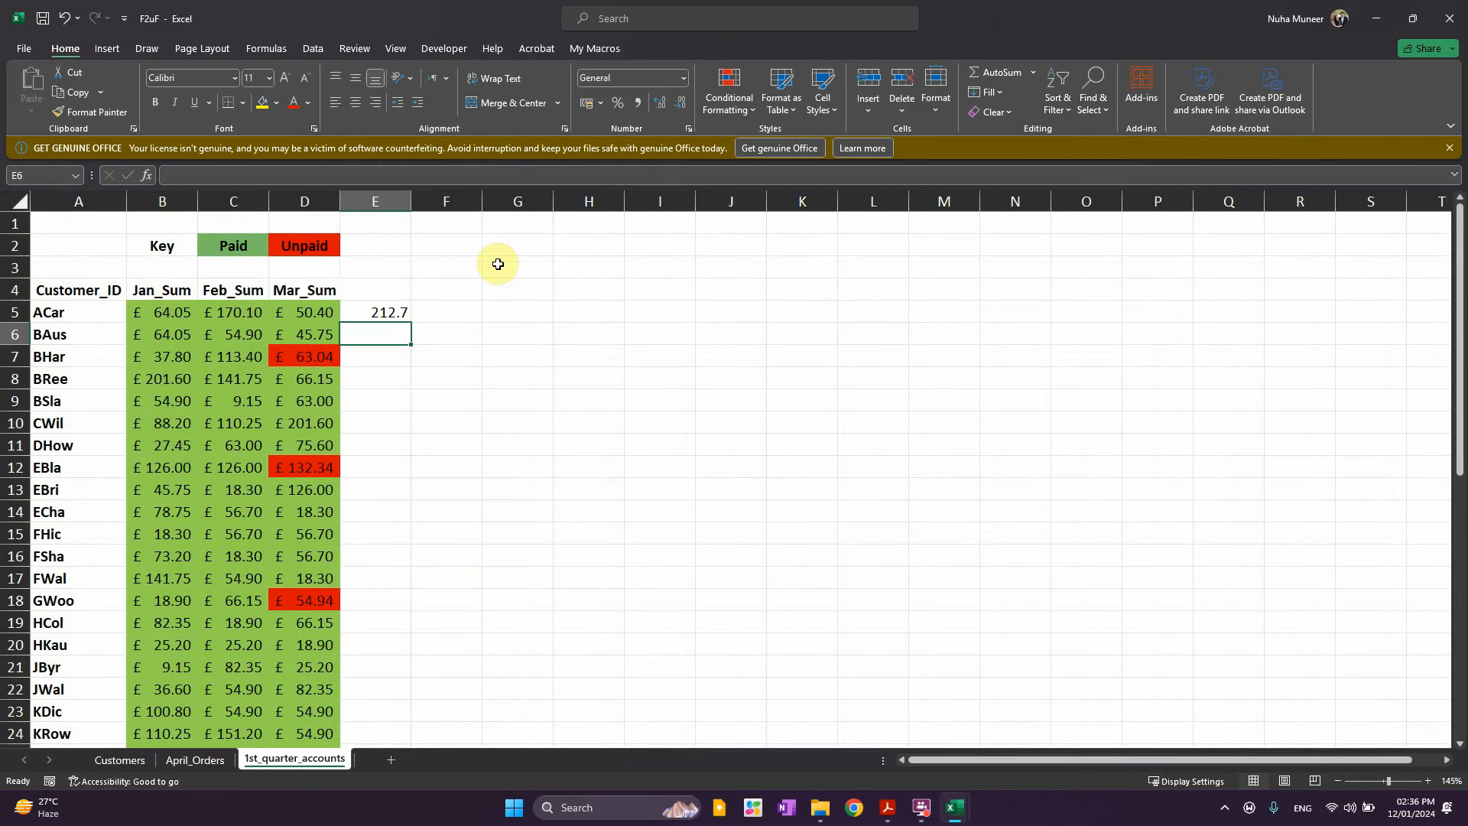
Make both April_Orders ranges in E5's SUMIF absolute with F4
{"action": "left_click", "coordinate": [393, 313]}
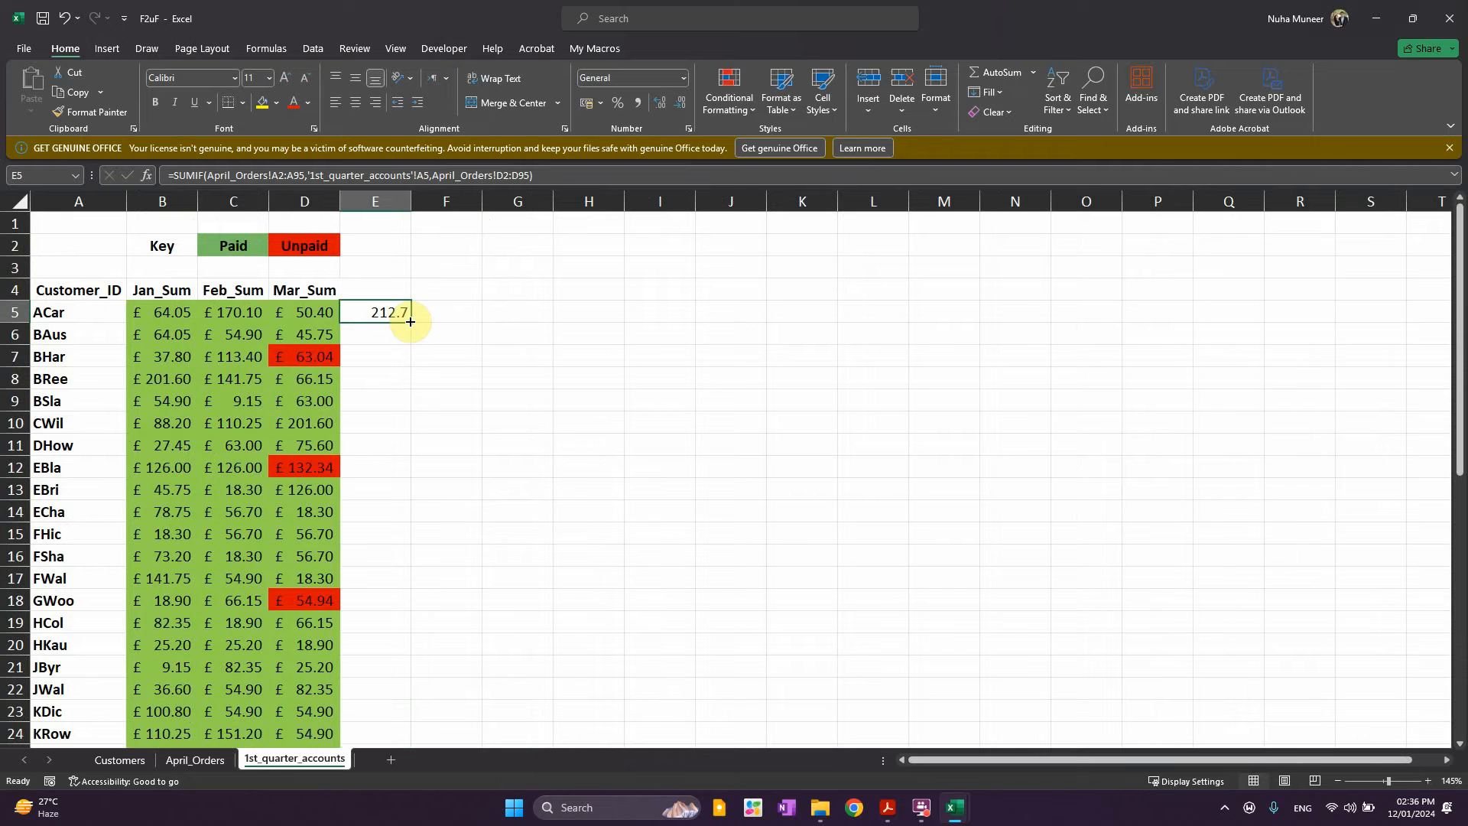
{"action": "double_click", "coordinate": [391, 314]}
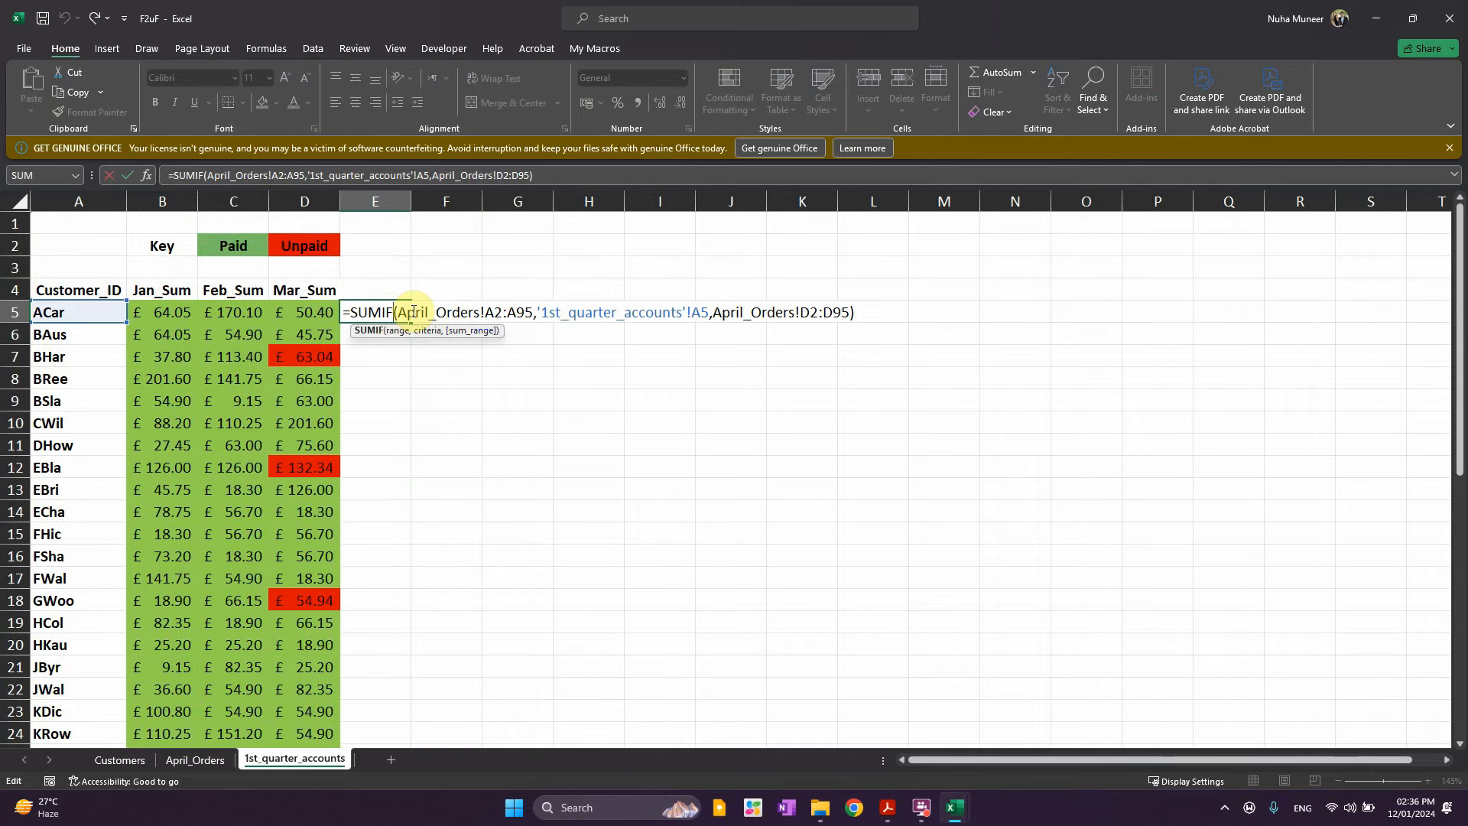
{"action": "left_click_drag", "start_coordinate": [479, 314], "coordinate": [533, 314]}
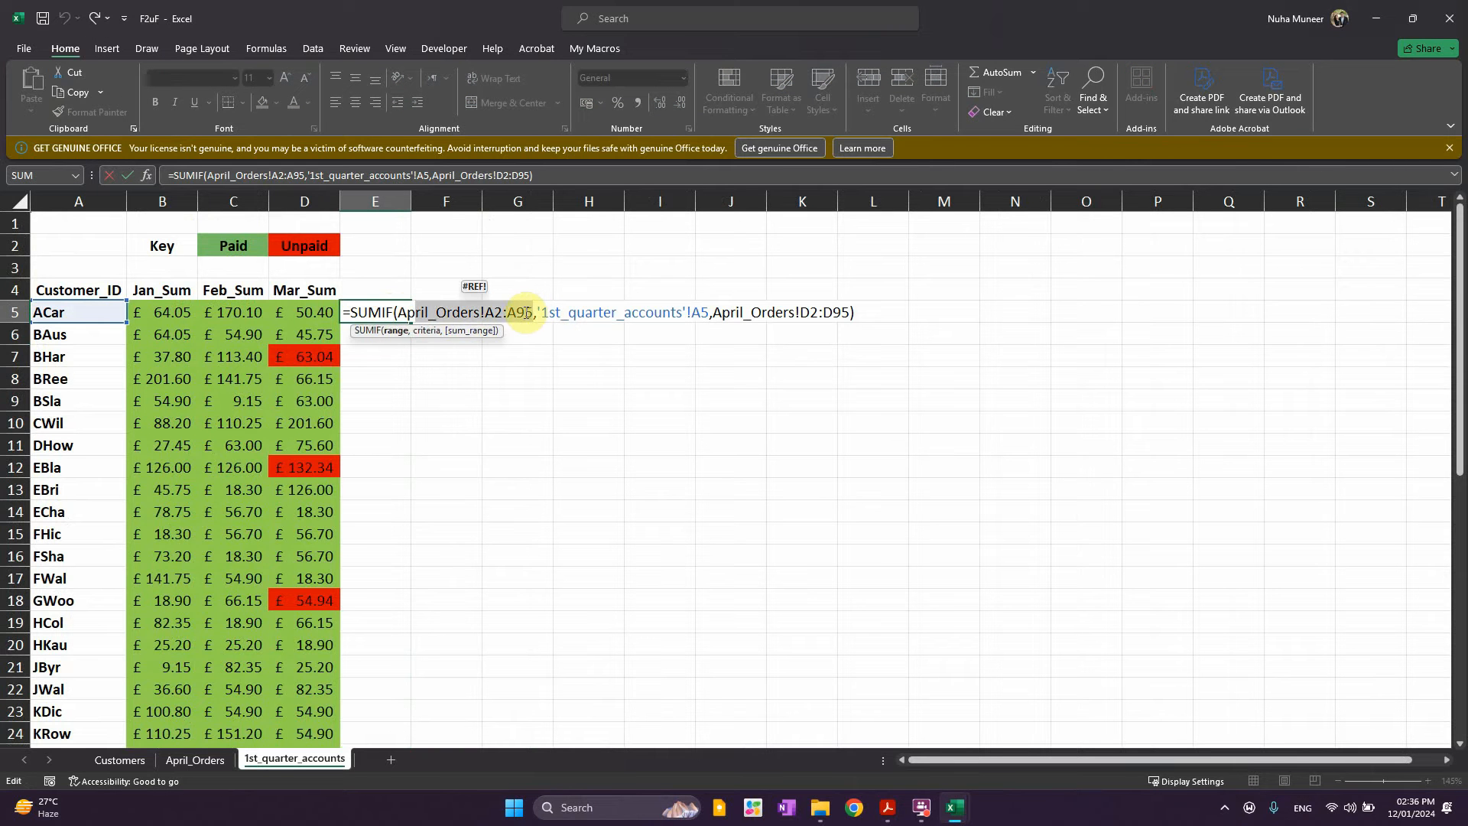
{"action": "key", "text": "F4"}
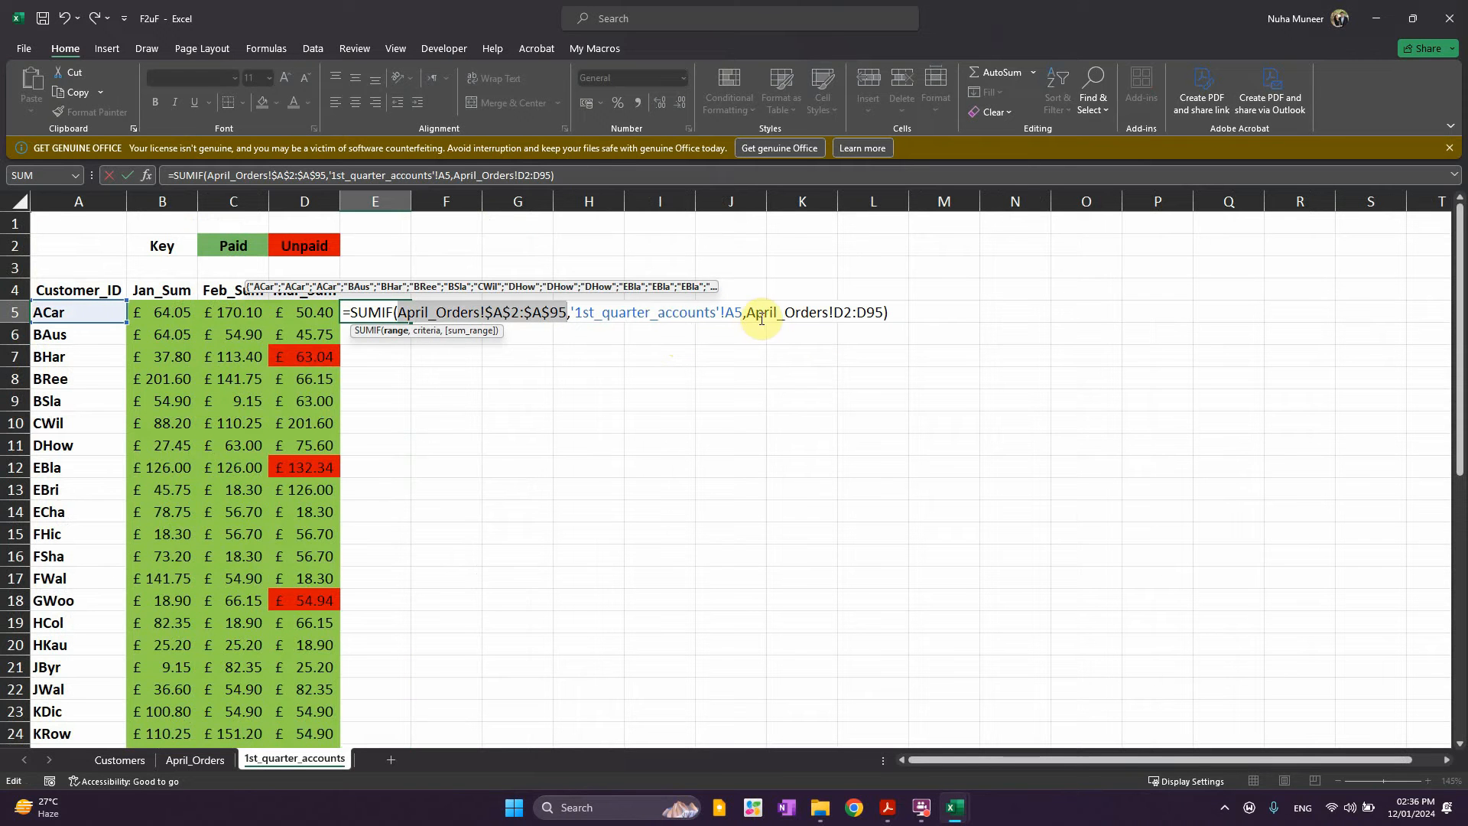
{"action": "left_click_drag", "start_coordinate": [765, 313], "coordinate": [872, 319]}
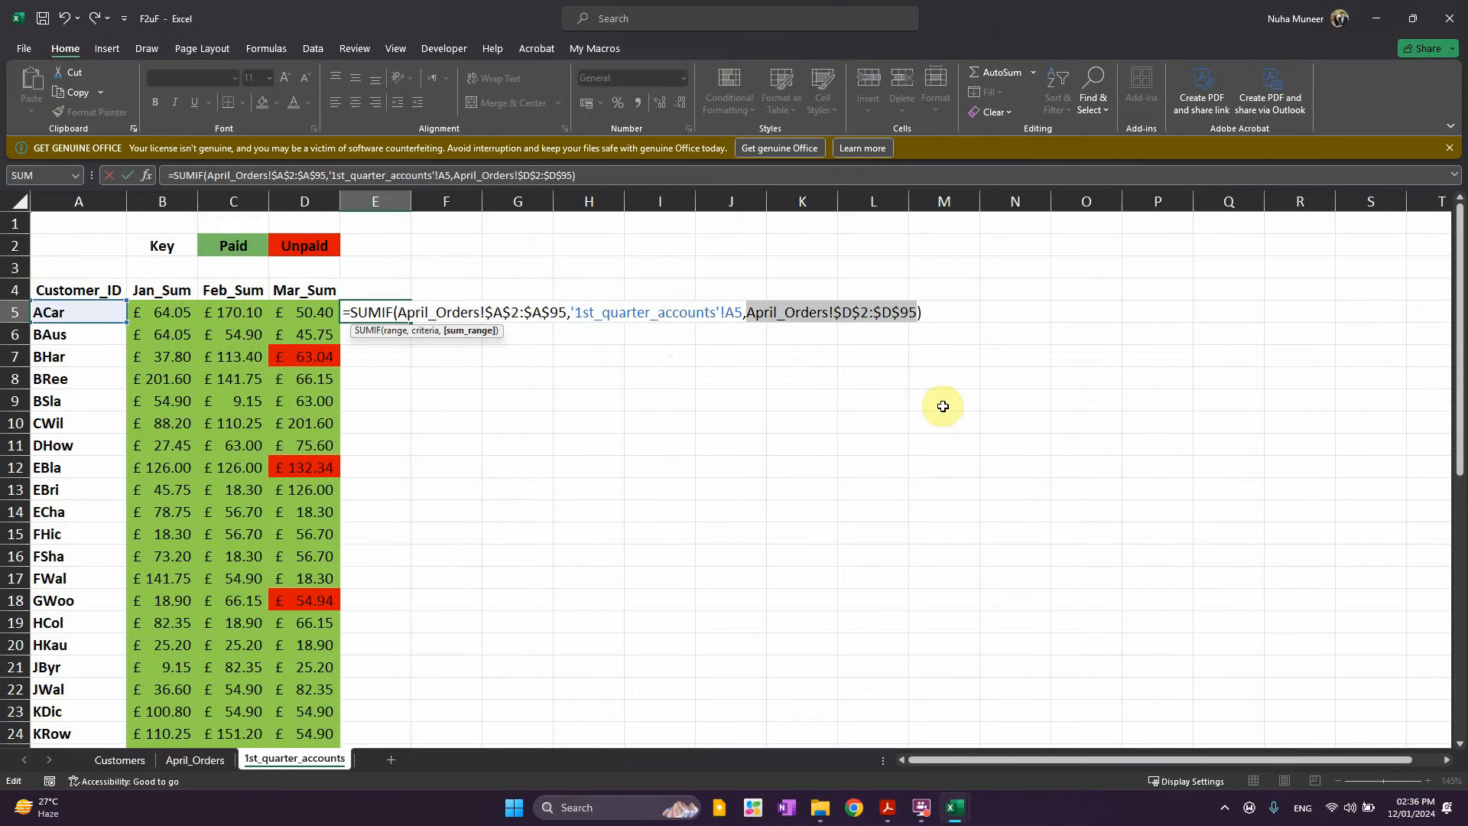
{"action": "key", "text": "Return"}
{"action": "left_click", "coordinate": [390, 314]}
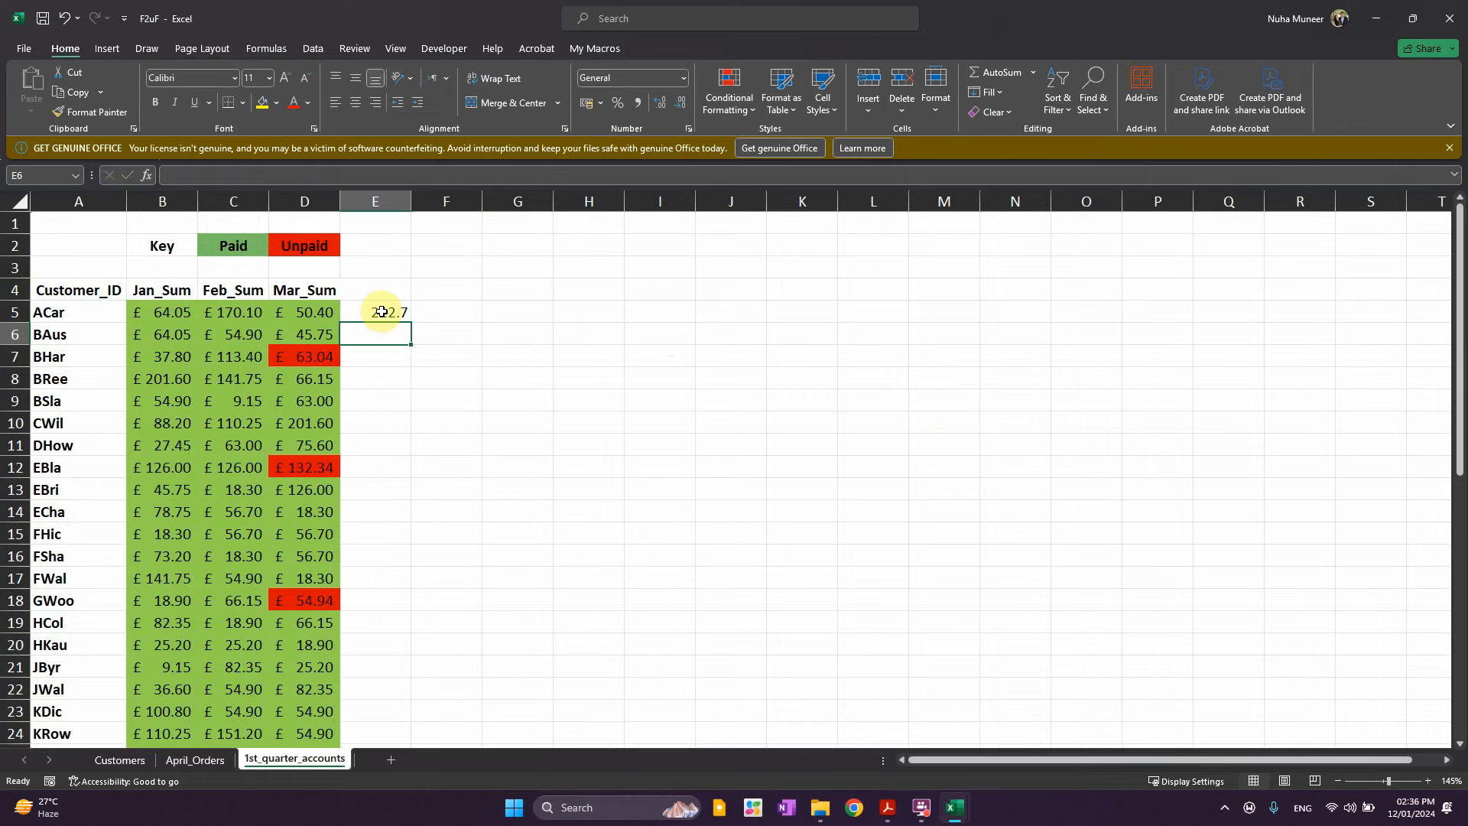
Fill E5's SUMIF down column E to row 47
{"action": "double_click", "coordinate": [411, 323]}
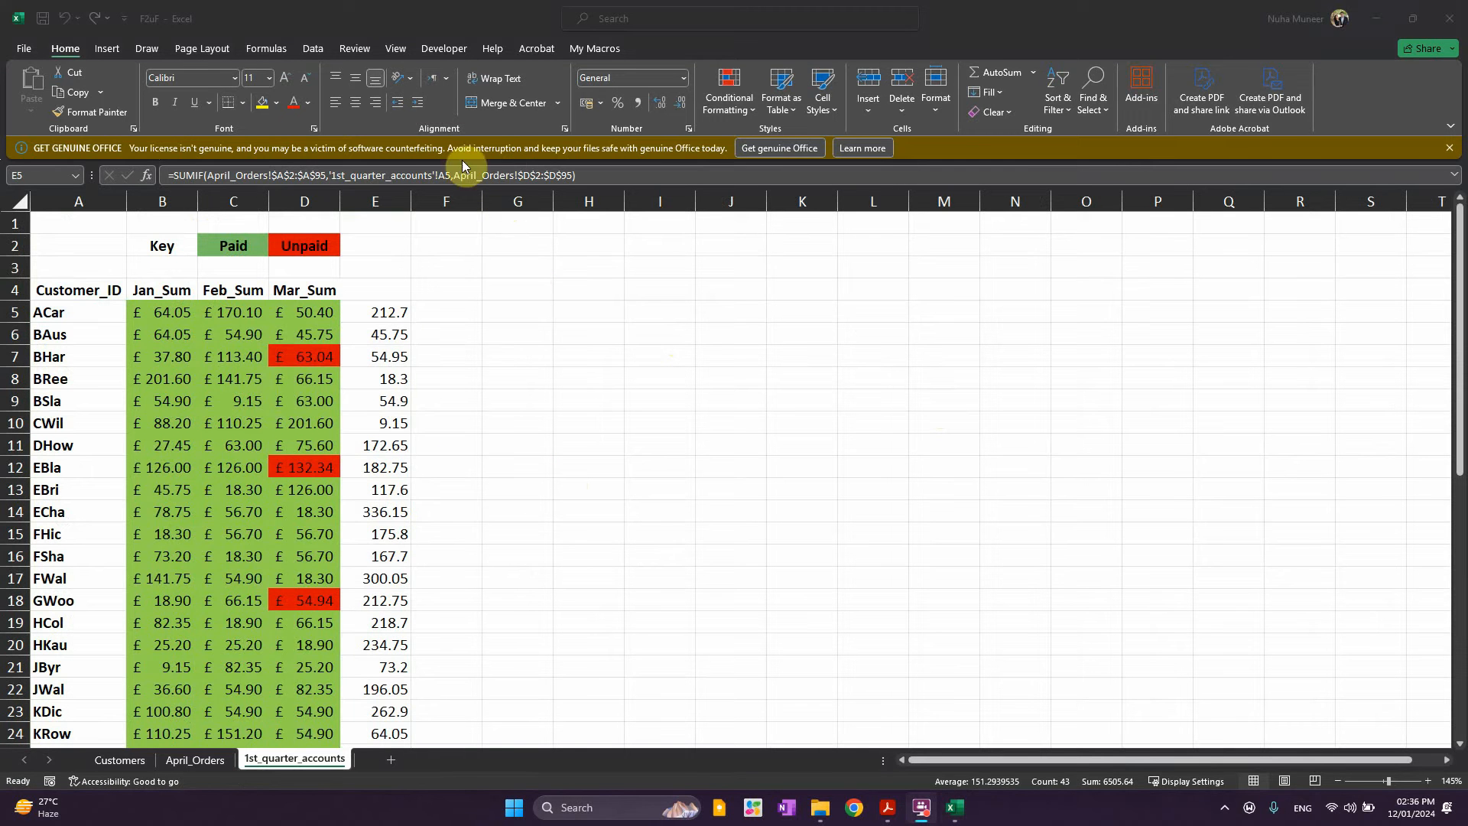
{"action": "left_click", "coordinate": [391, 357]}
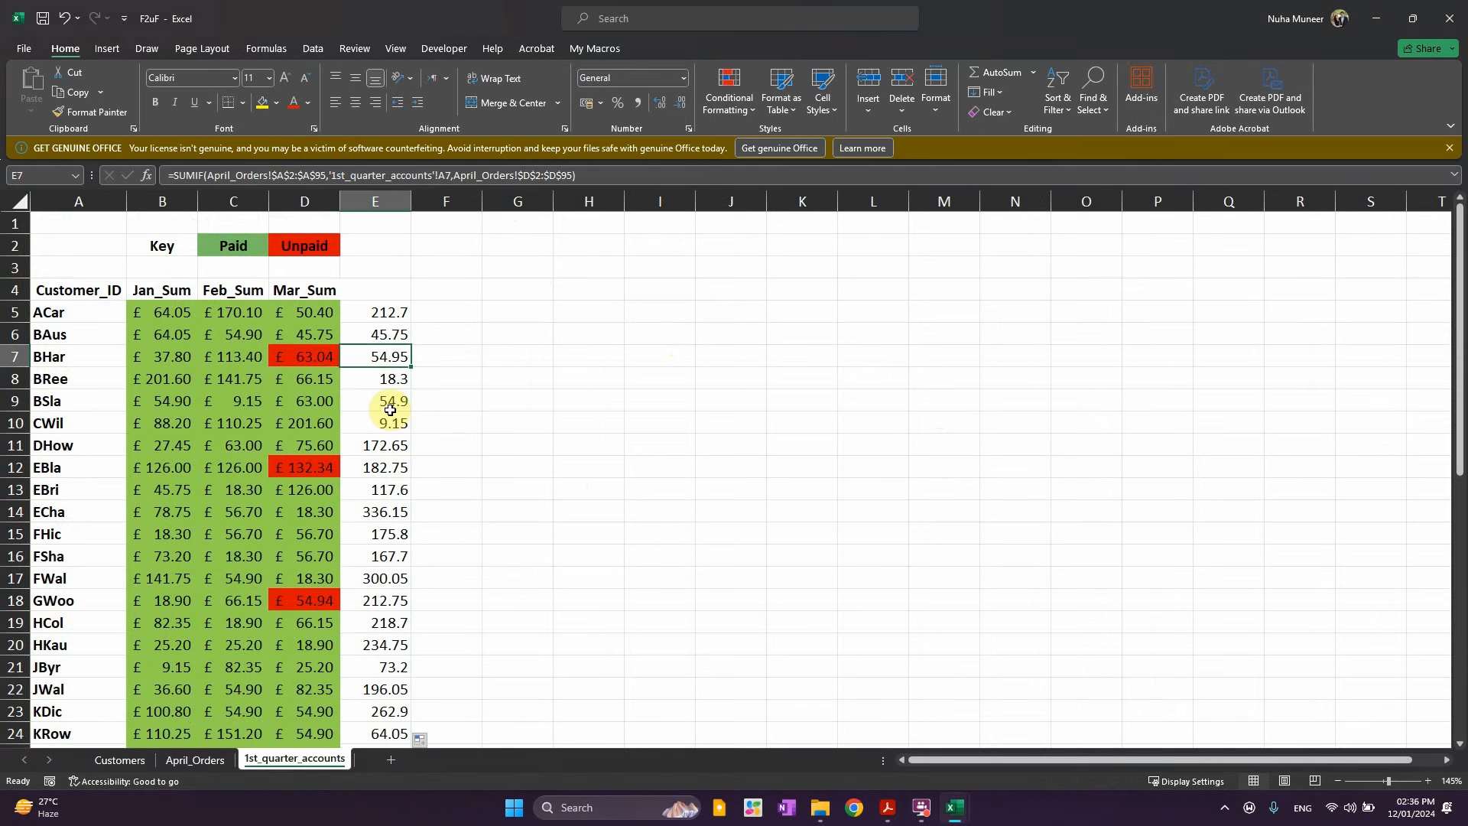
{"action": "left_click", "coordinate": [391, 313]}
Check the monthly amounts for BSla, EBri and FHic, then select the column B–E amounts
{"action": "left_click", "coordinate": [295, 401]}
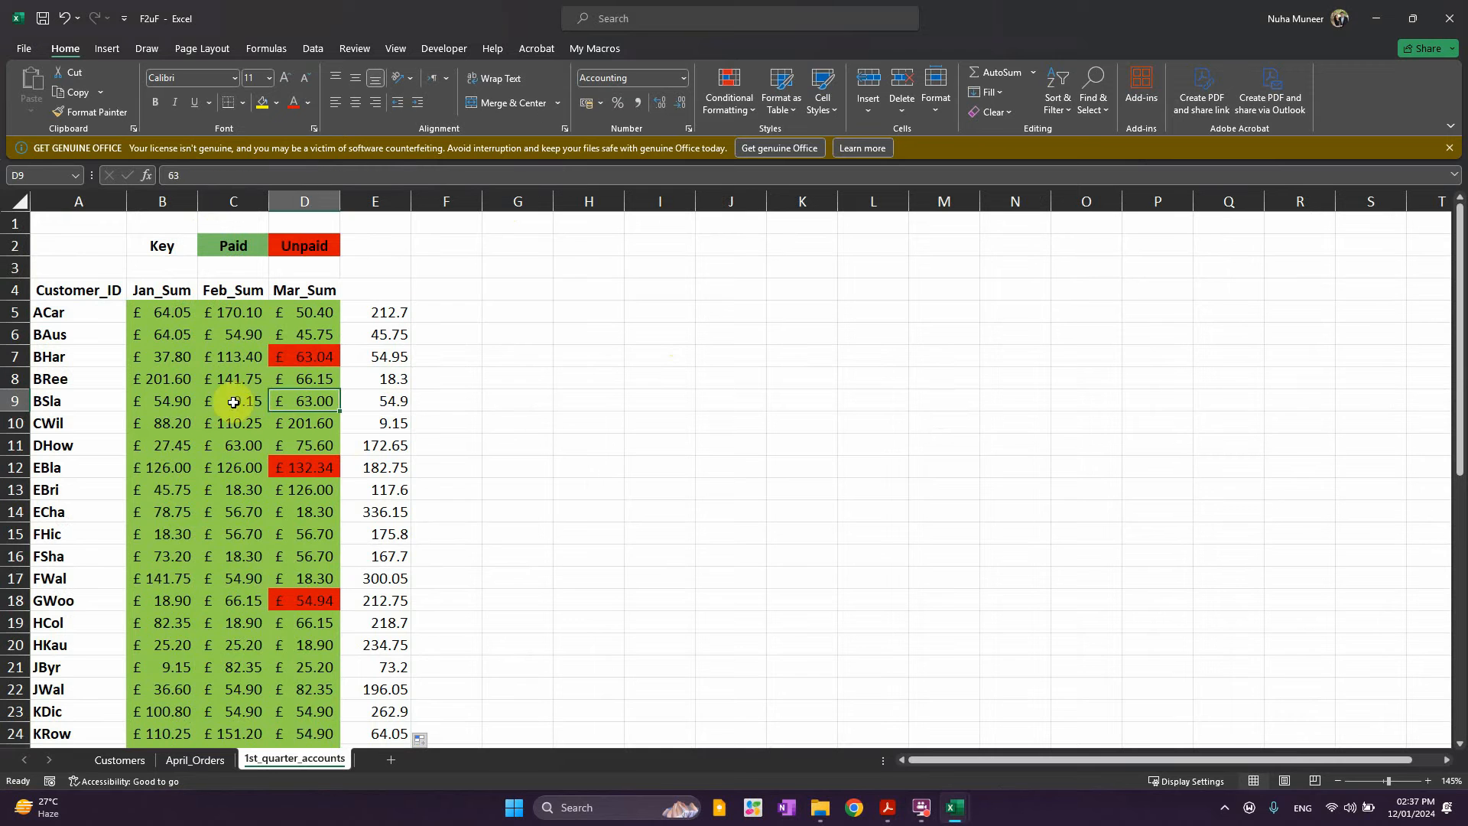
{"action": "left_click", "coordinate": [233, 403]}
{"action": "left_click", "coordinate": [162, 406]}
{"action": "left_click", "coordinate": [173, 481]}
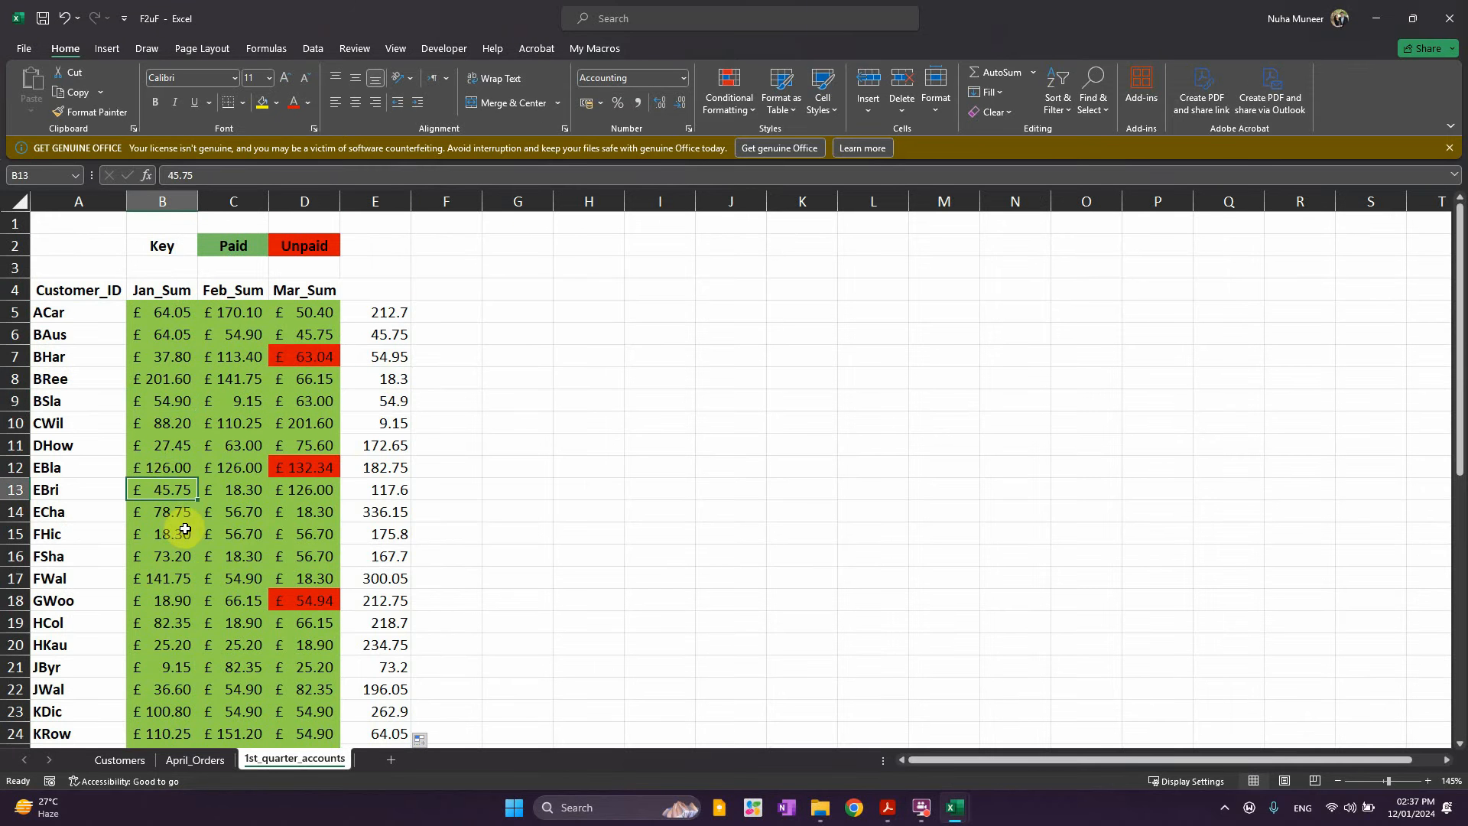
{"action": "left_click", "coordinate": [184, 528]}
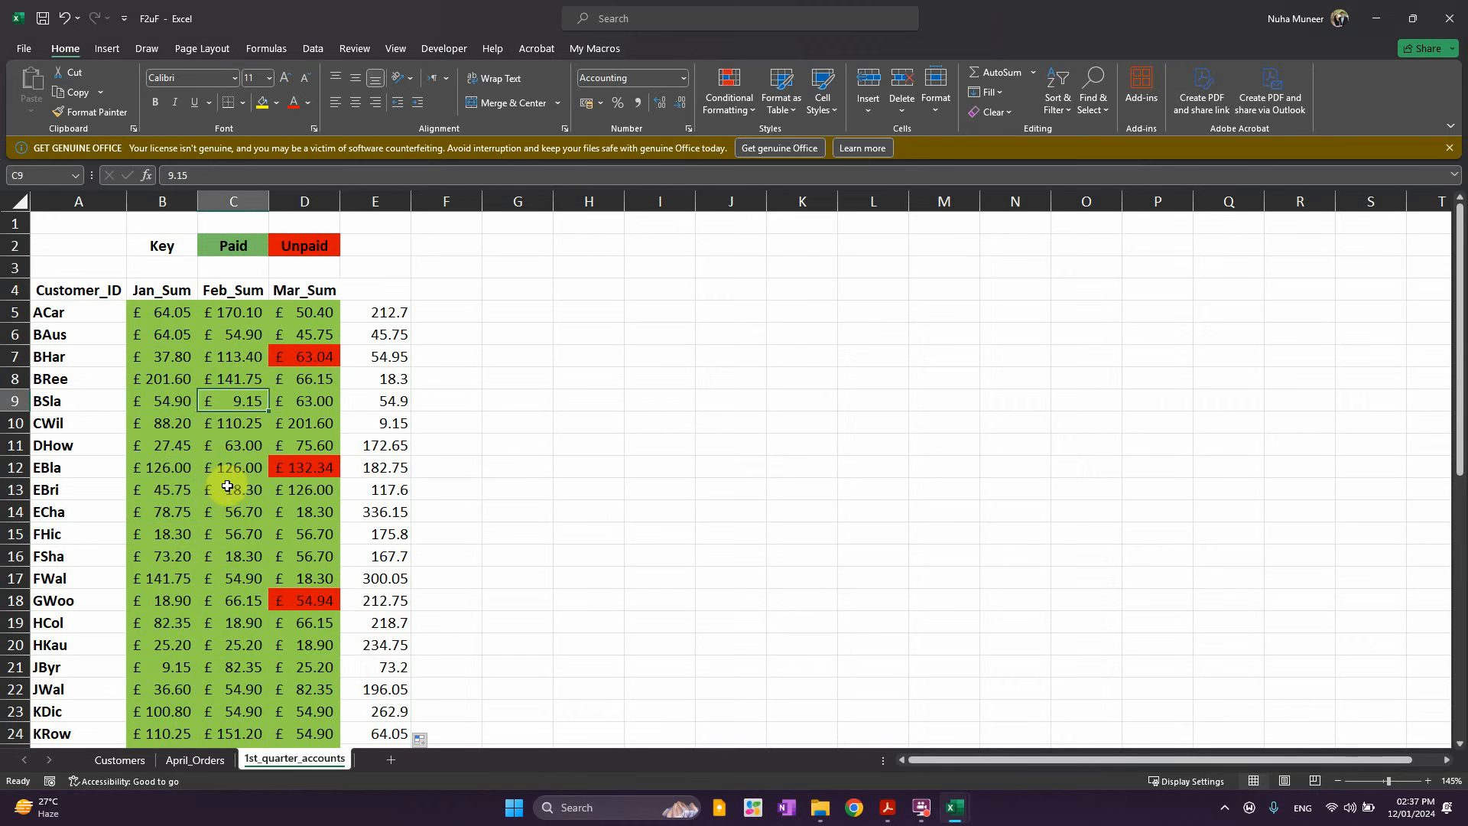
{"action": "left_click_drag", "start_coordinate": [397, 312], "coordinate": [175, 705]}
In Format Cells, give the B–E amounts Currency format with the £ symbol and 2 decimals
{"action": "right_click", "coordinate": [365, 423]}
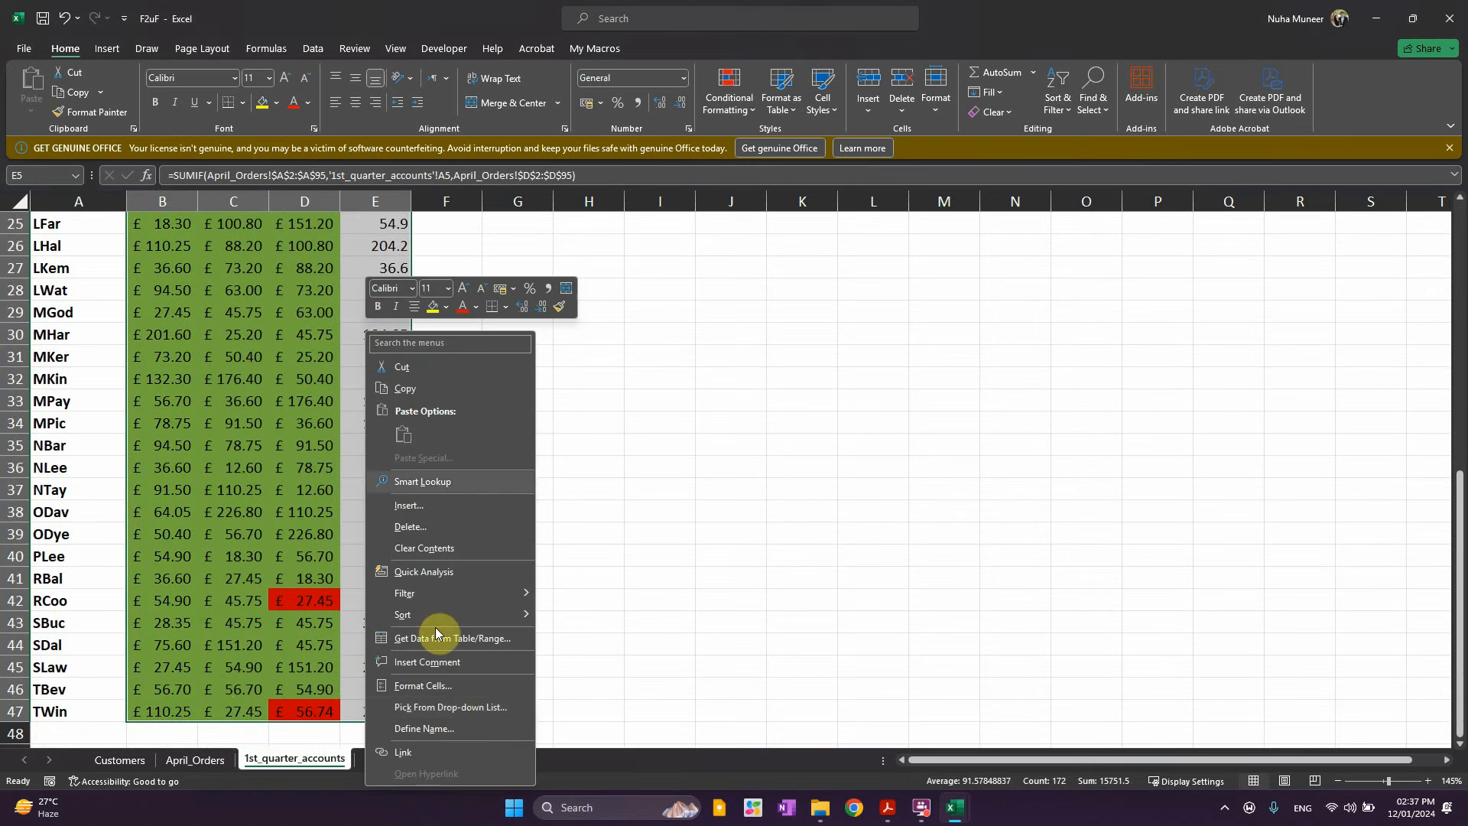
{"action": "left_click", "coordinate": [429, 689]}
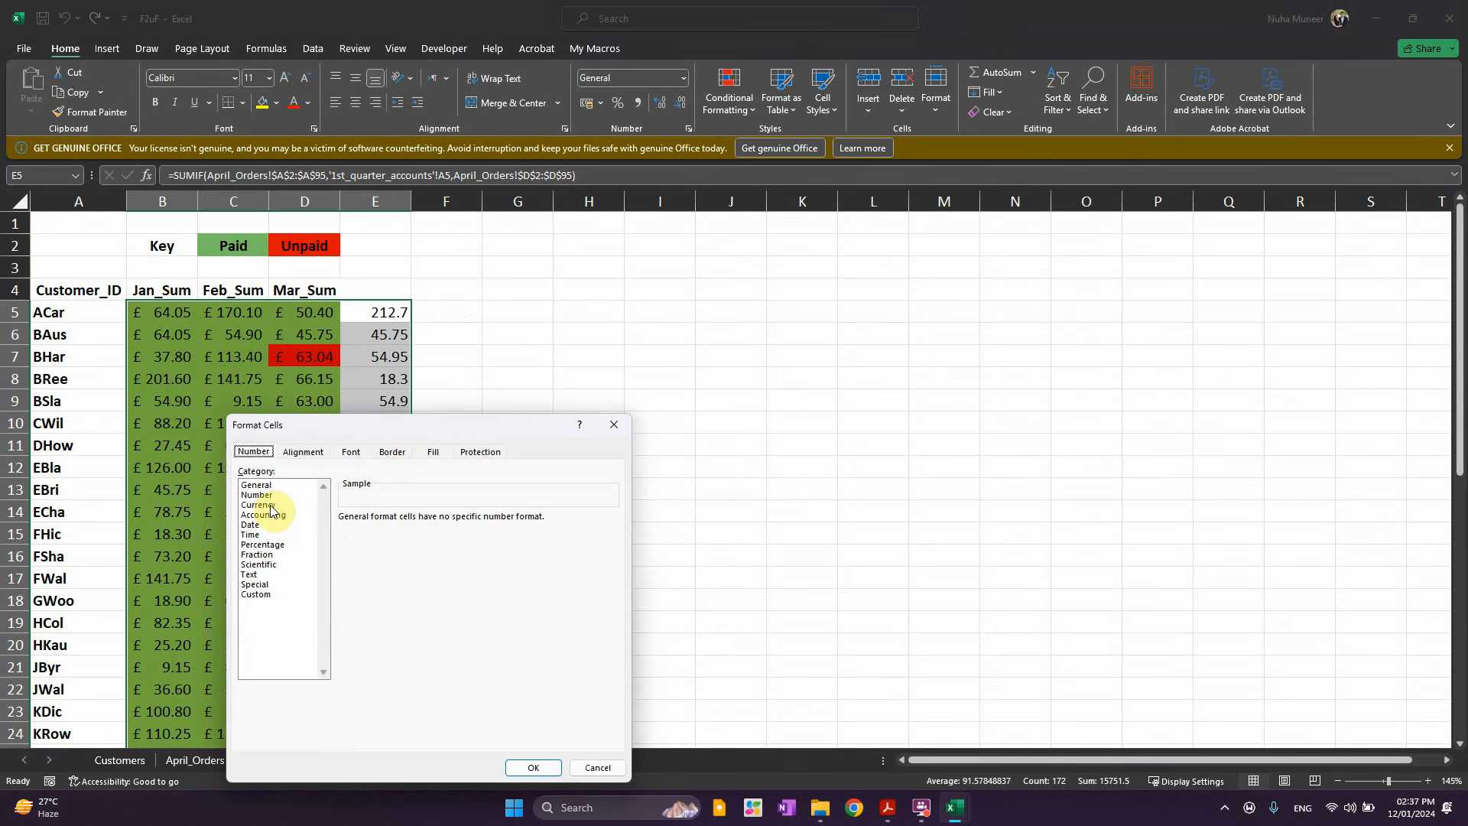
{"action": "left_click", "coordinate": [270, 506]}
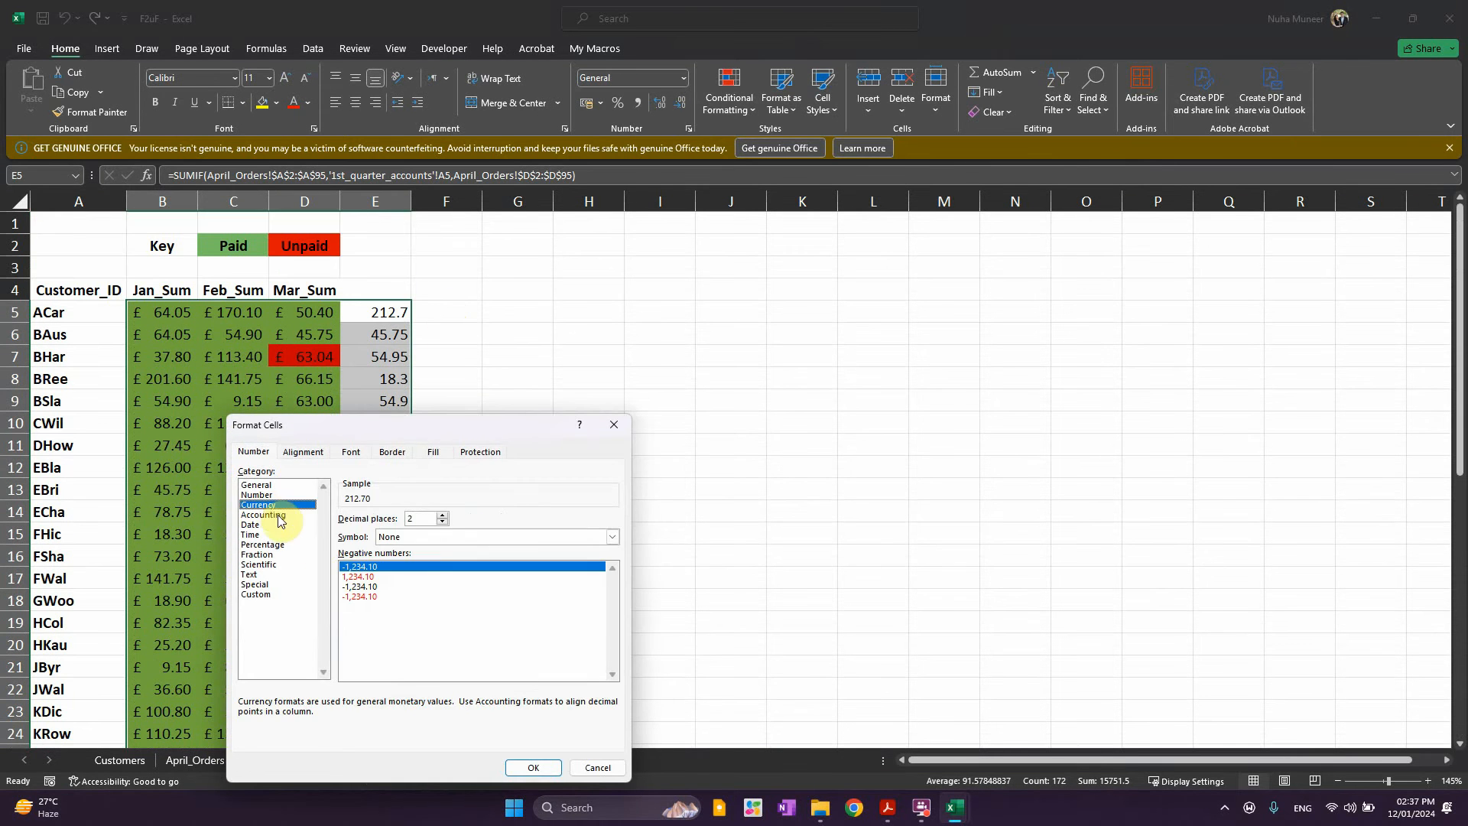
{"action": "left_click", "coordinate": [416, 539]}
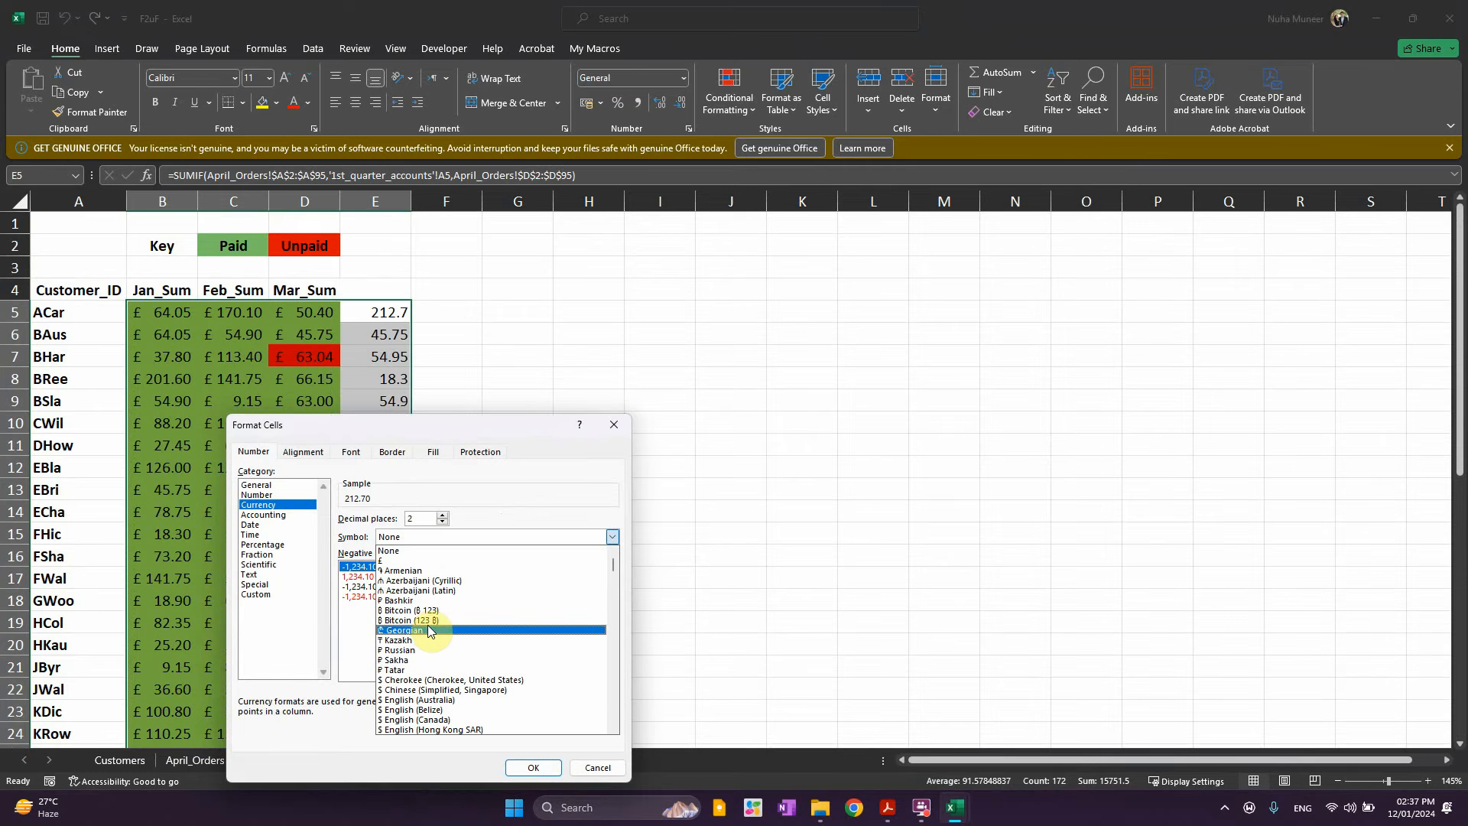
{"action": "scroll", "coordinate": [463, 658], "scroll_direction": "down", "scroll_amount": 1}
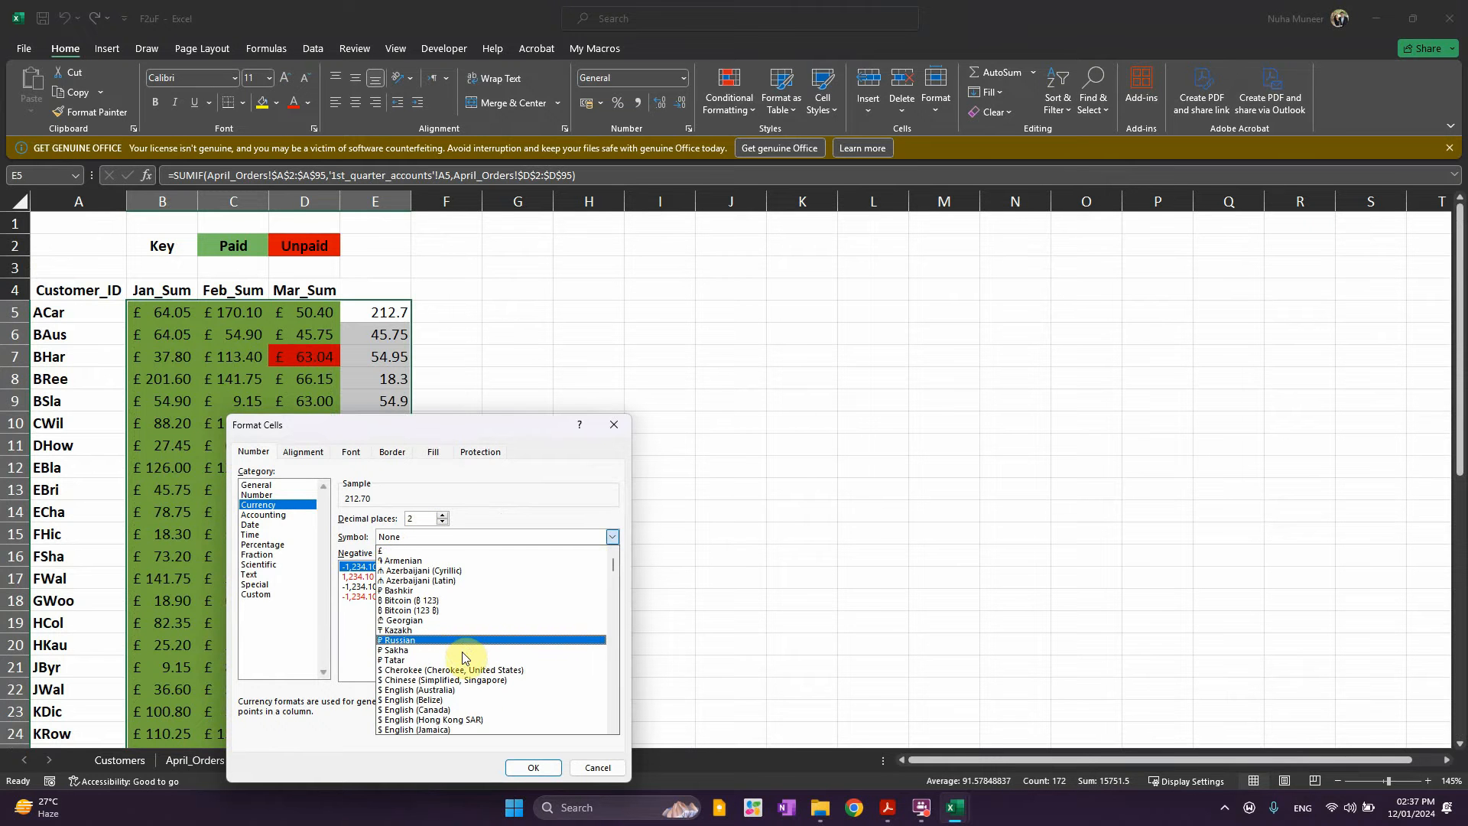
{"action": "scroll", "coordinate": [462, 658], "scroll_direction": "down", "scroll_amount": 3}
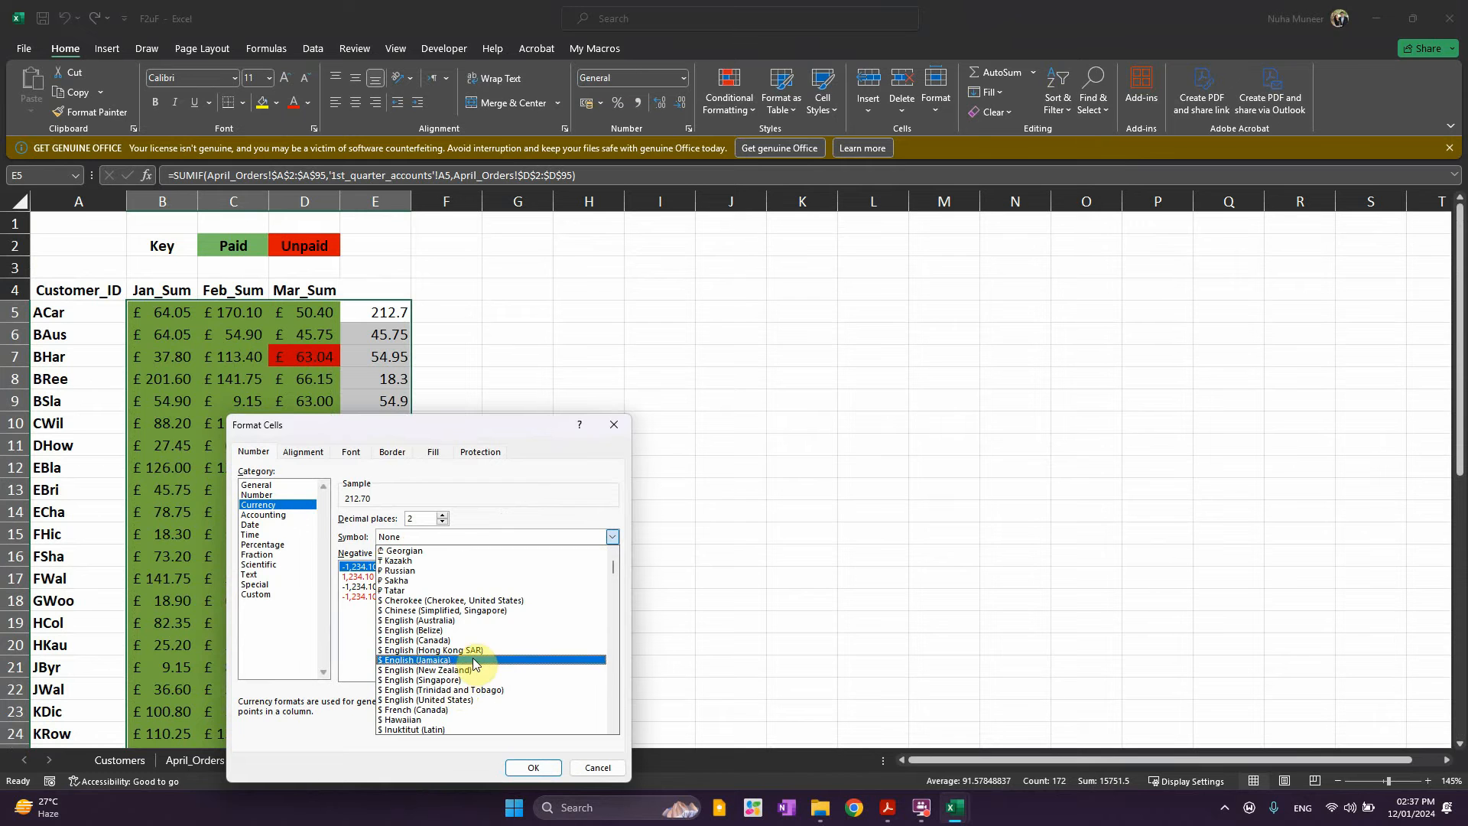
{"action": "scroll", "coordinate": [463, 665], "scroll_direction": "down", "scroll_amount": 2}
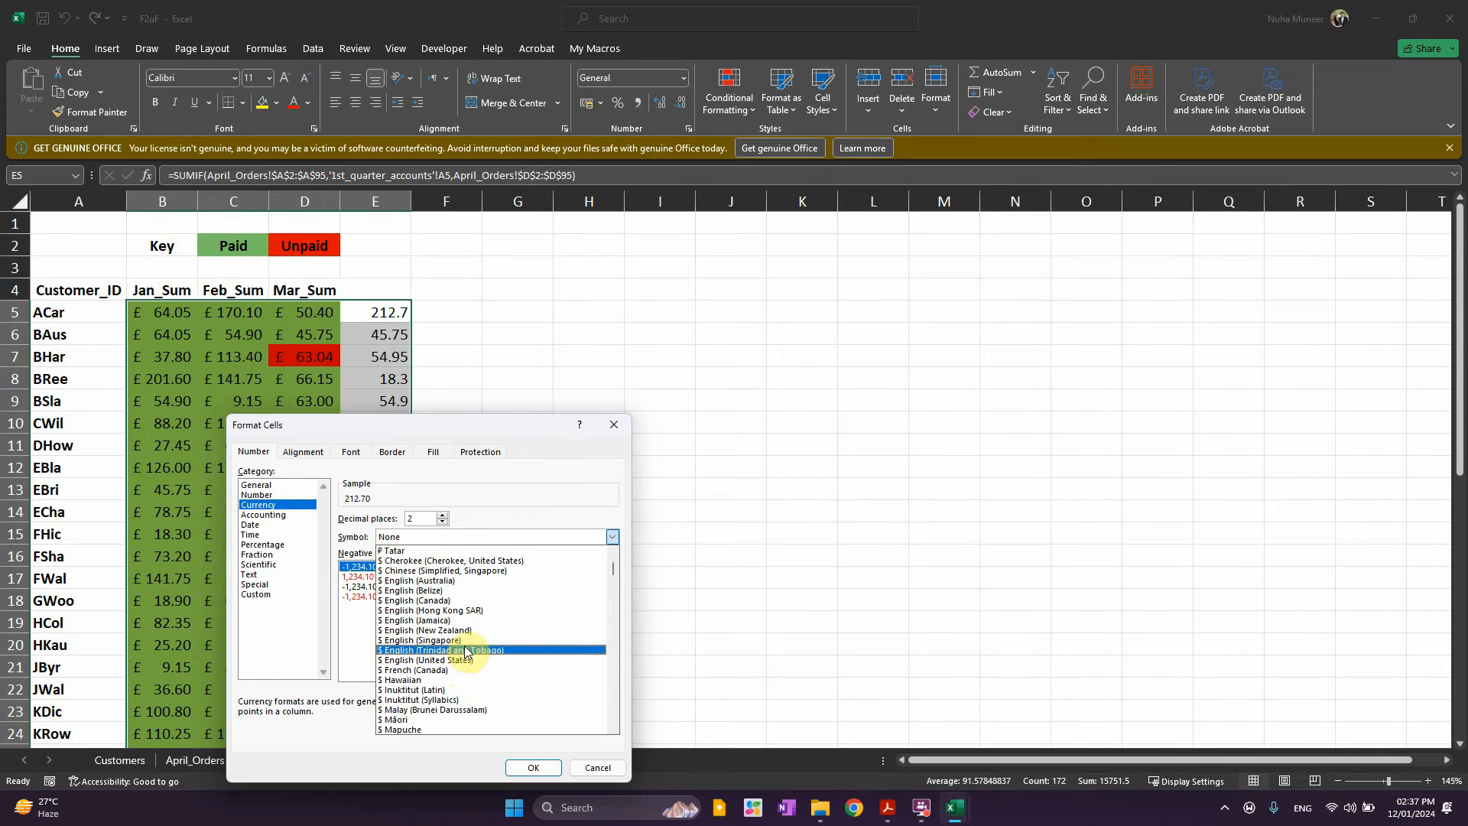
{"action": "left_click", "coordinate": [921, 807]}
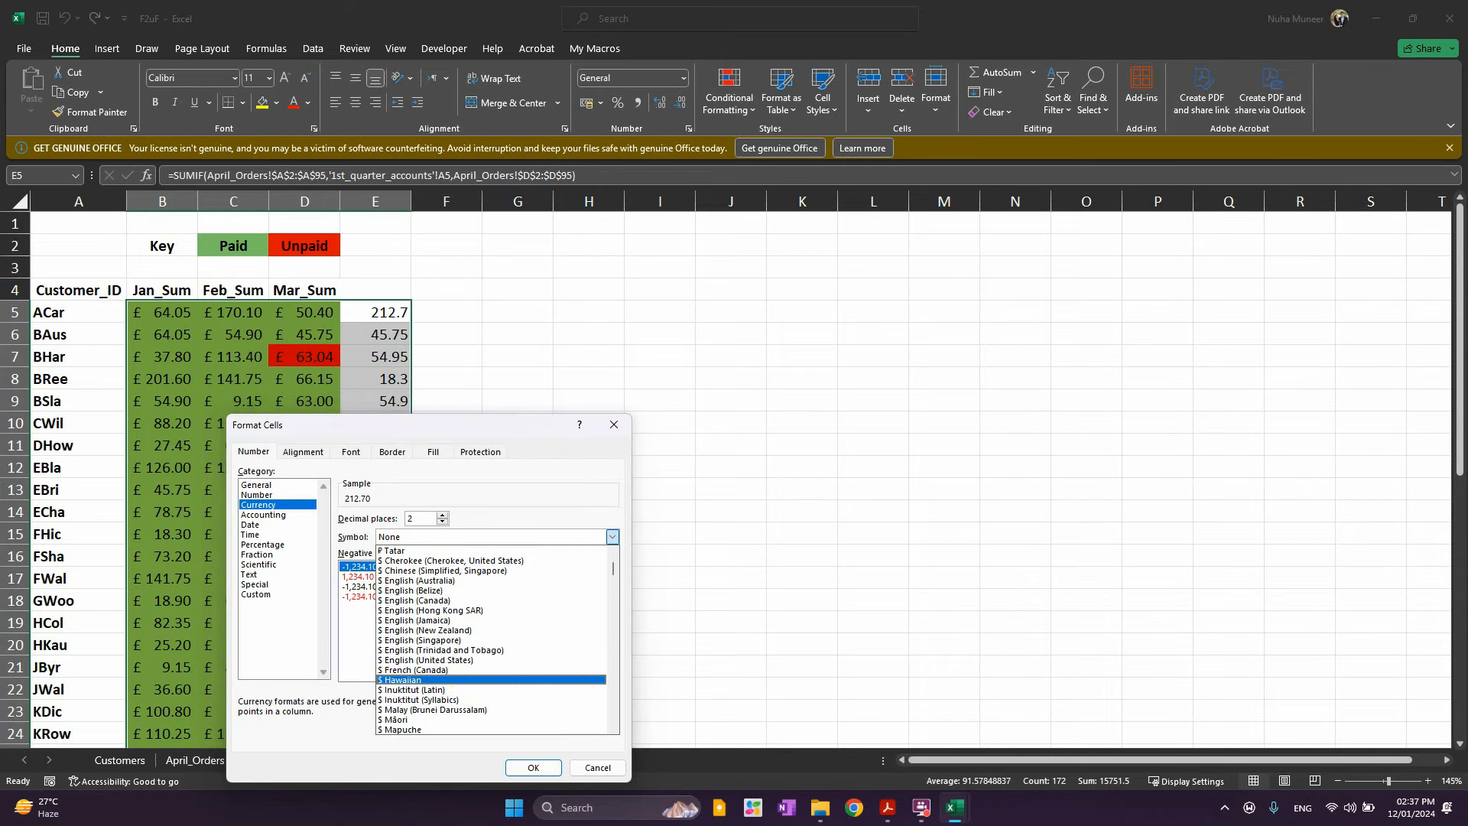
{"action": "left_click", "coordinate": [396, 537]}
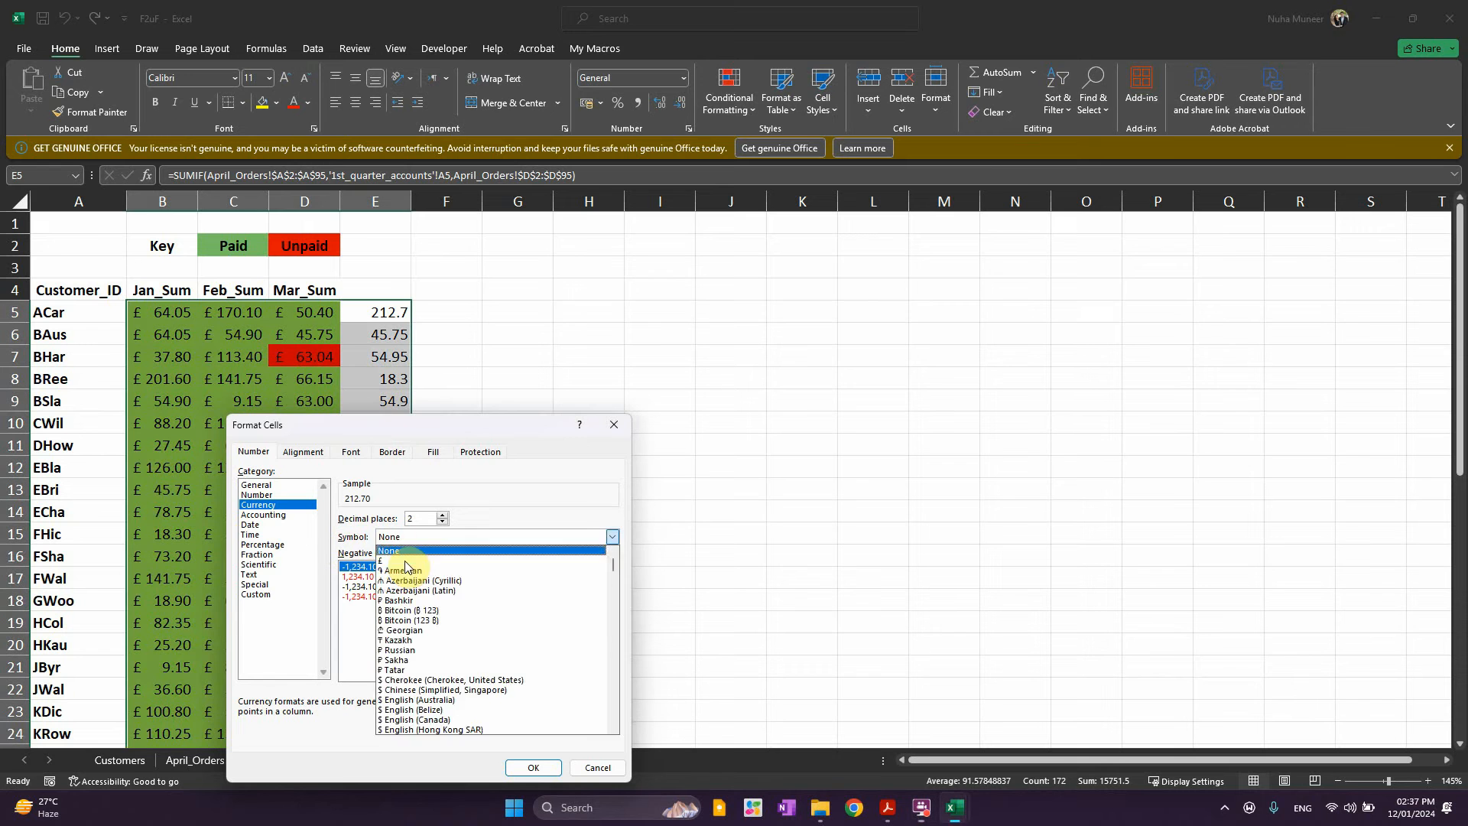
{"action": "left_click", "coordinate": [399, 569]}
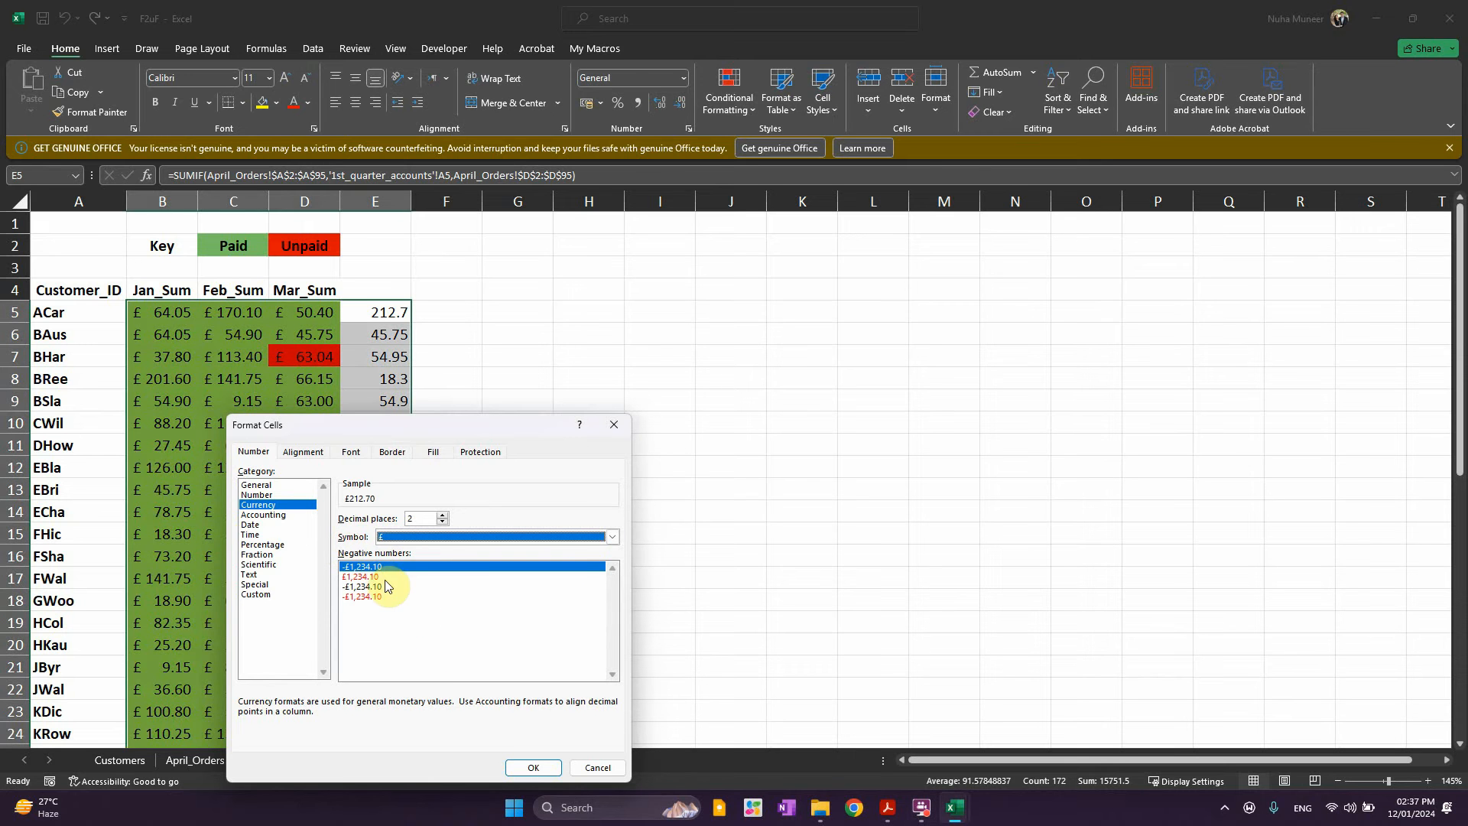
{"action": "left_click", "coordinate": [533, 768]}
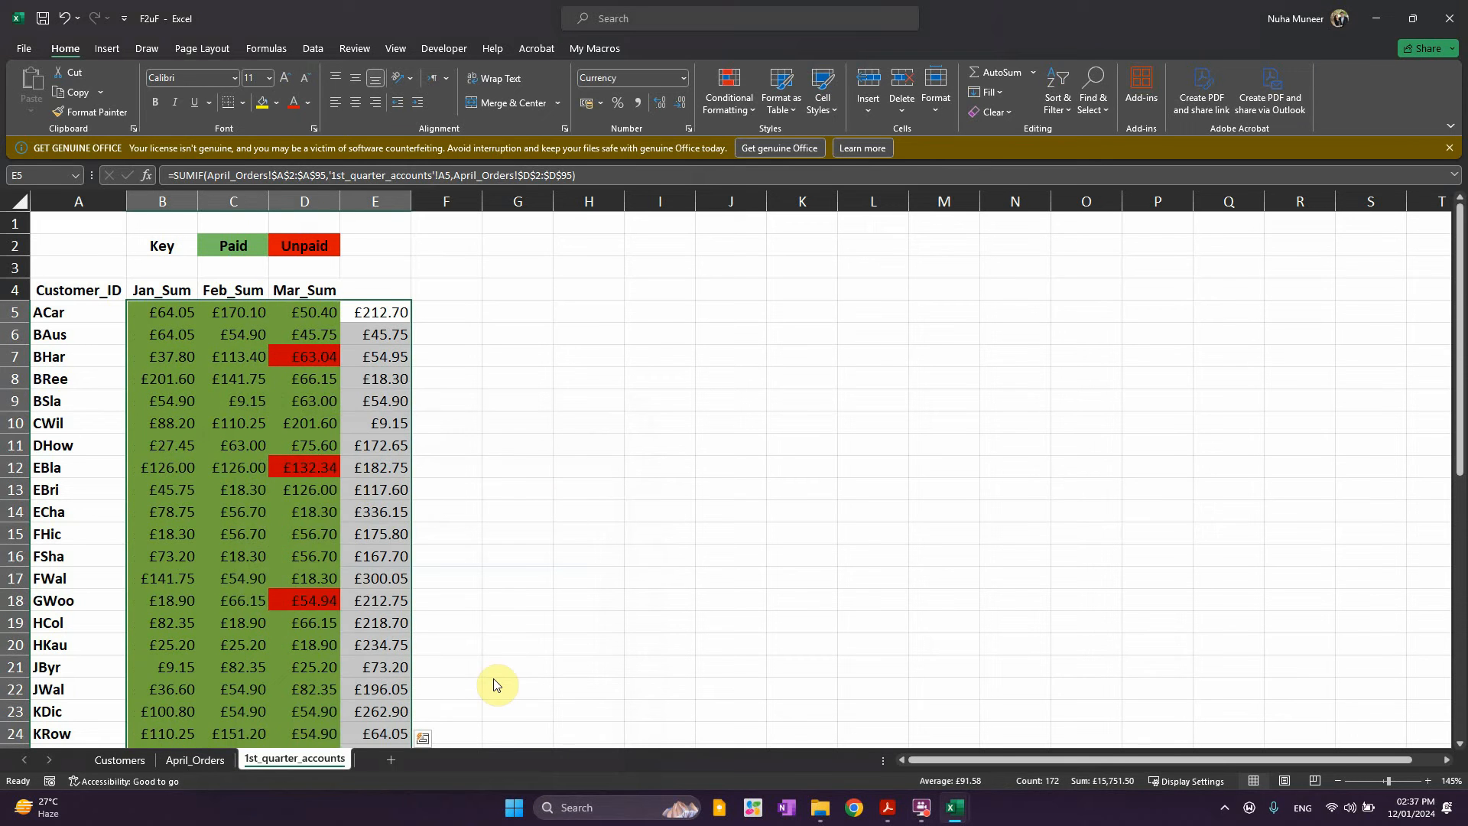
{"action": "left_click", "coordinate": [504, 489]}
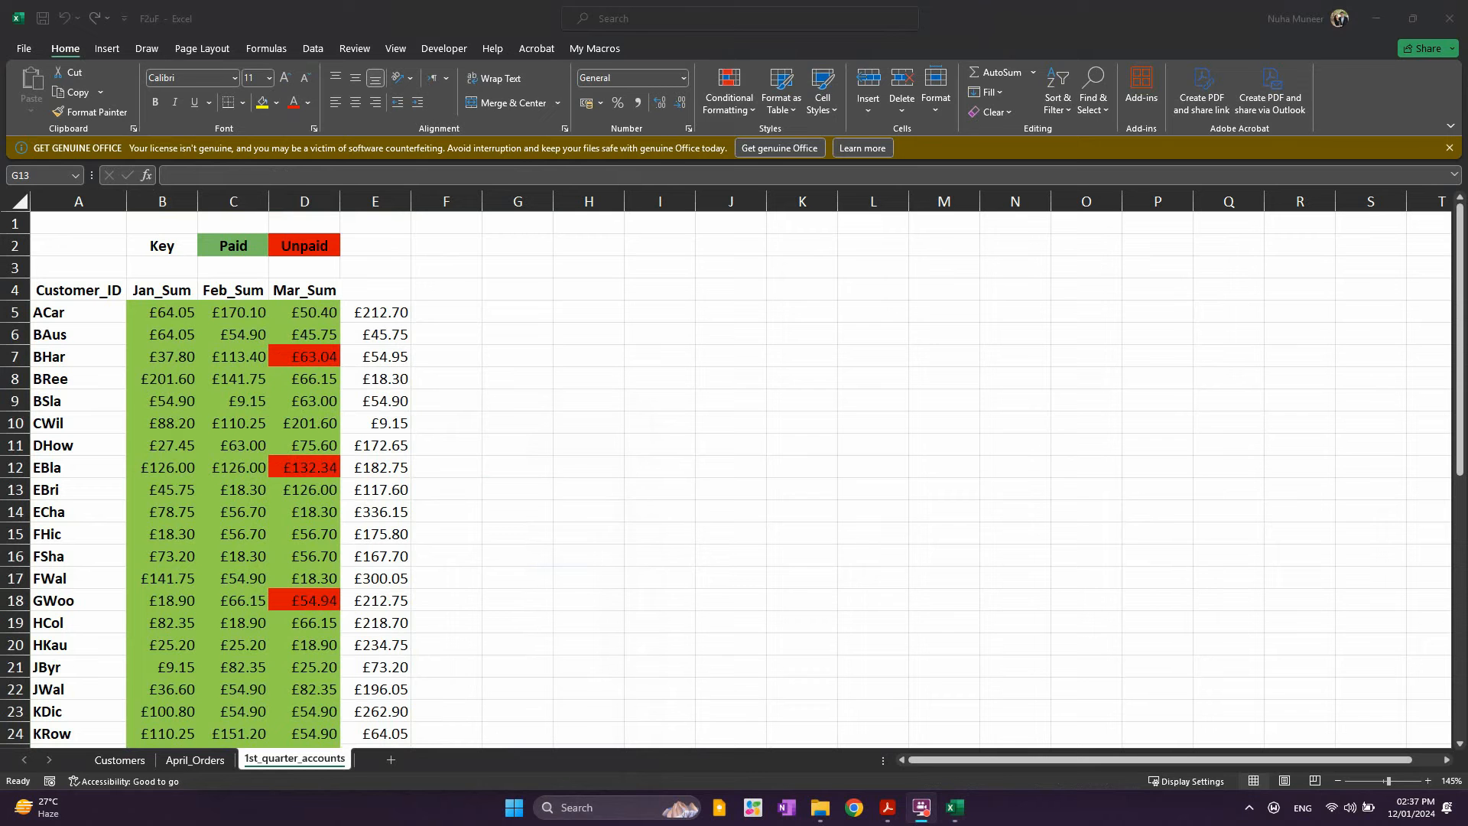
Copy the April totals E5:E47 and switch to the F2uF_Accounts workbook's Customers sheet
{"action": "left_click", "coordinate": [396, 312]}
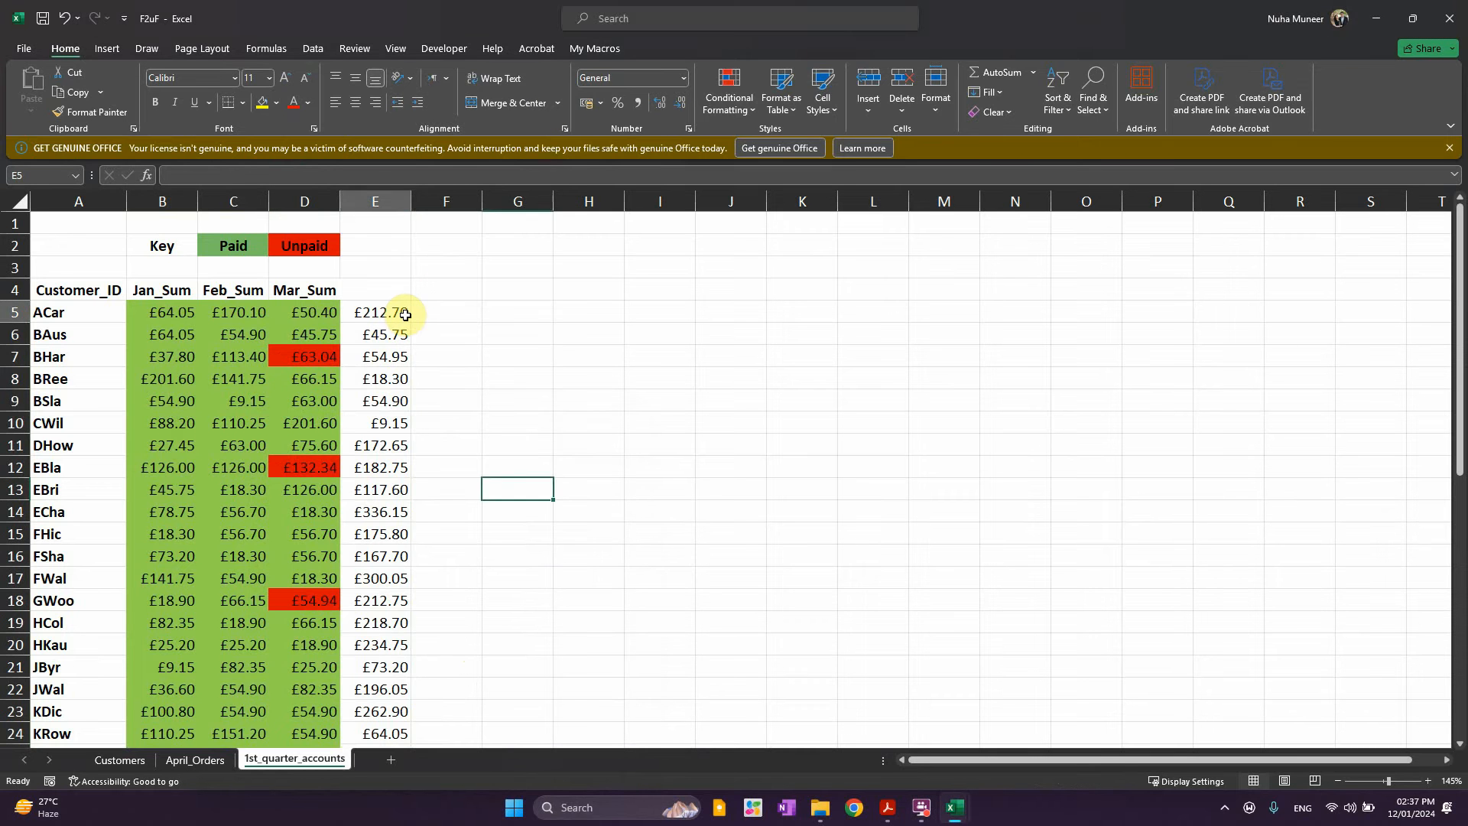
{"action": "scroll", "coordinate": [418, 408], "scroll_direction": "down", "scroll_amount": 3}
{"action": "scroll", "coordinate": [419, 407], "scroll_direction": "up", "scroll_amount": 3}
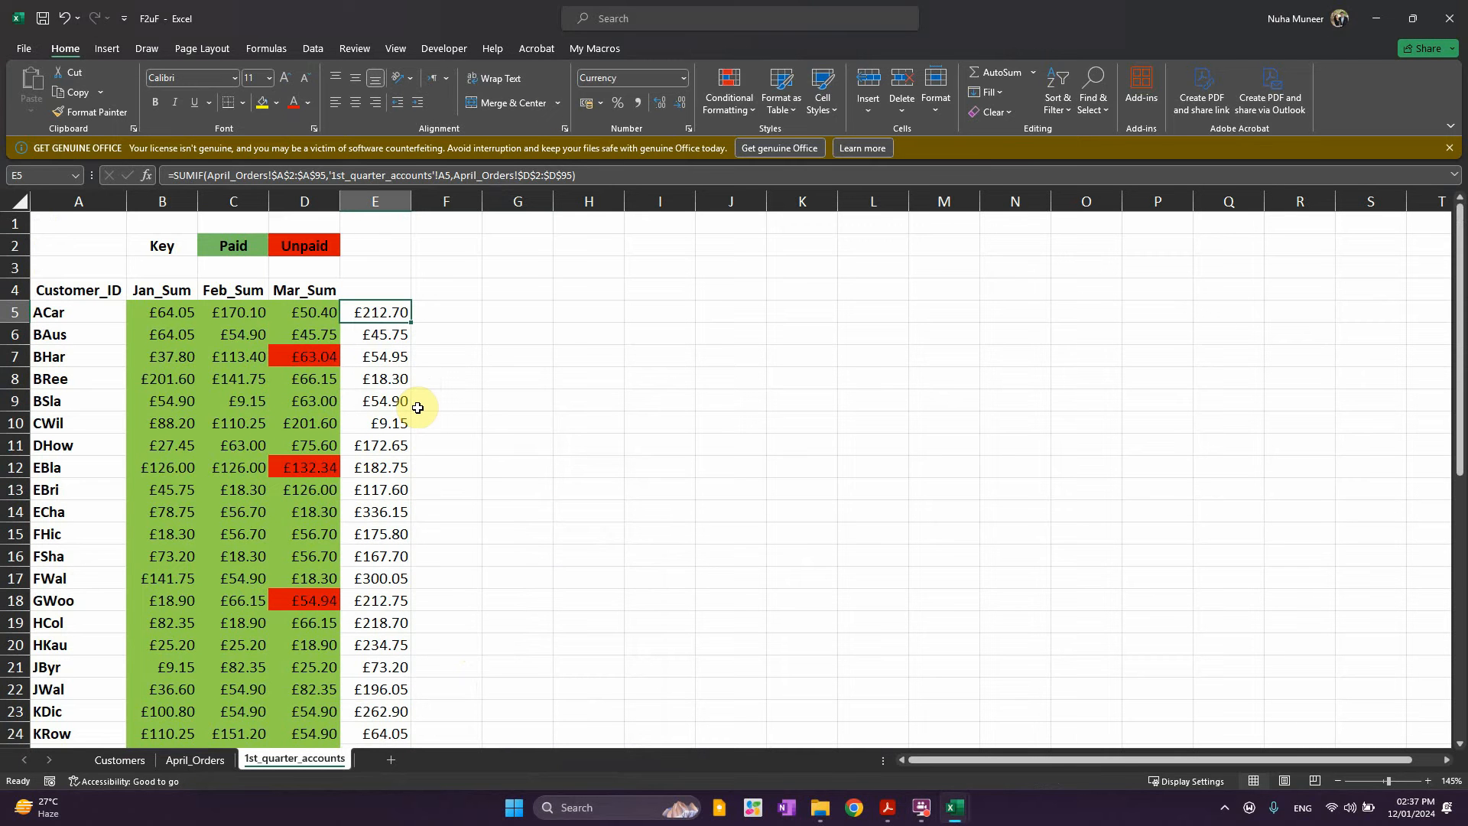
{"action": "key", "text": "ctrl+shift+Down"}
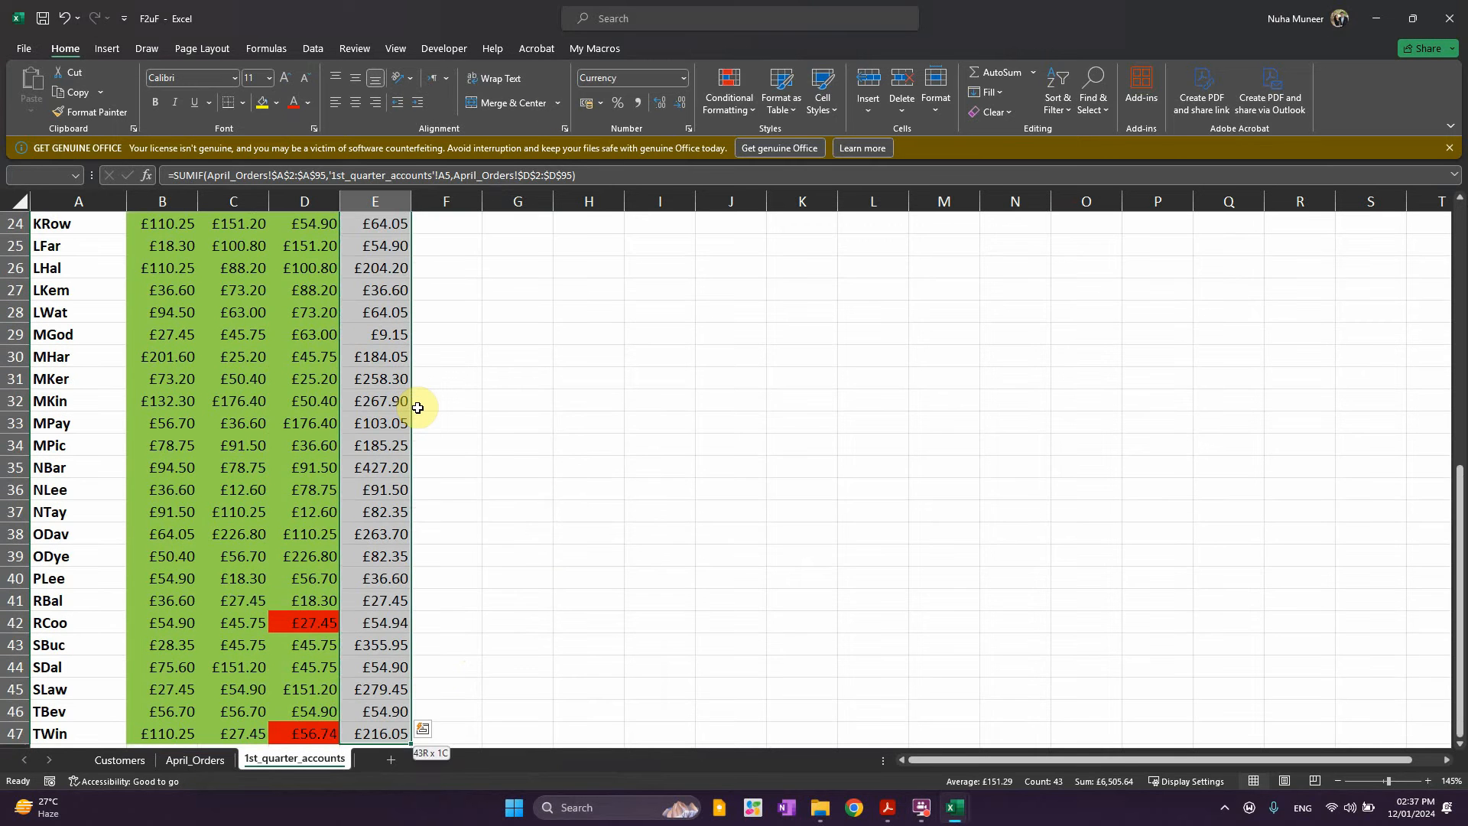
{"action": "key", "text": "ctrl+c"}
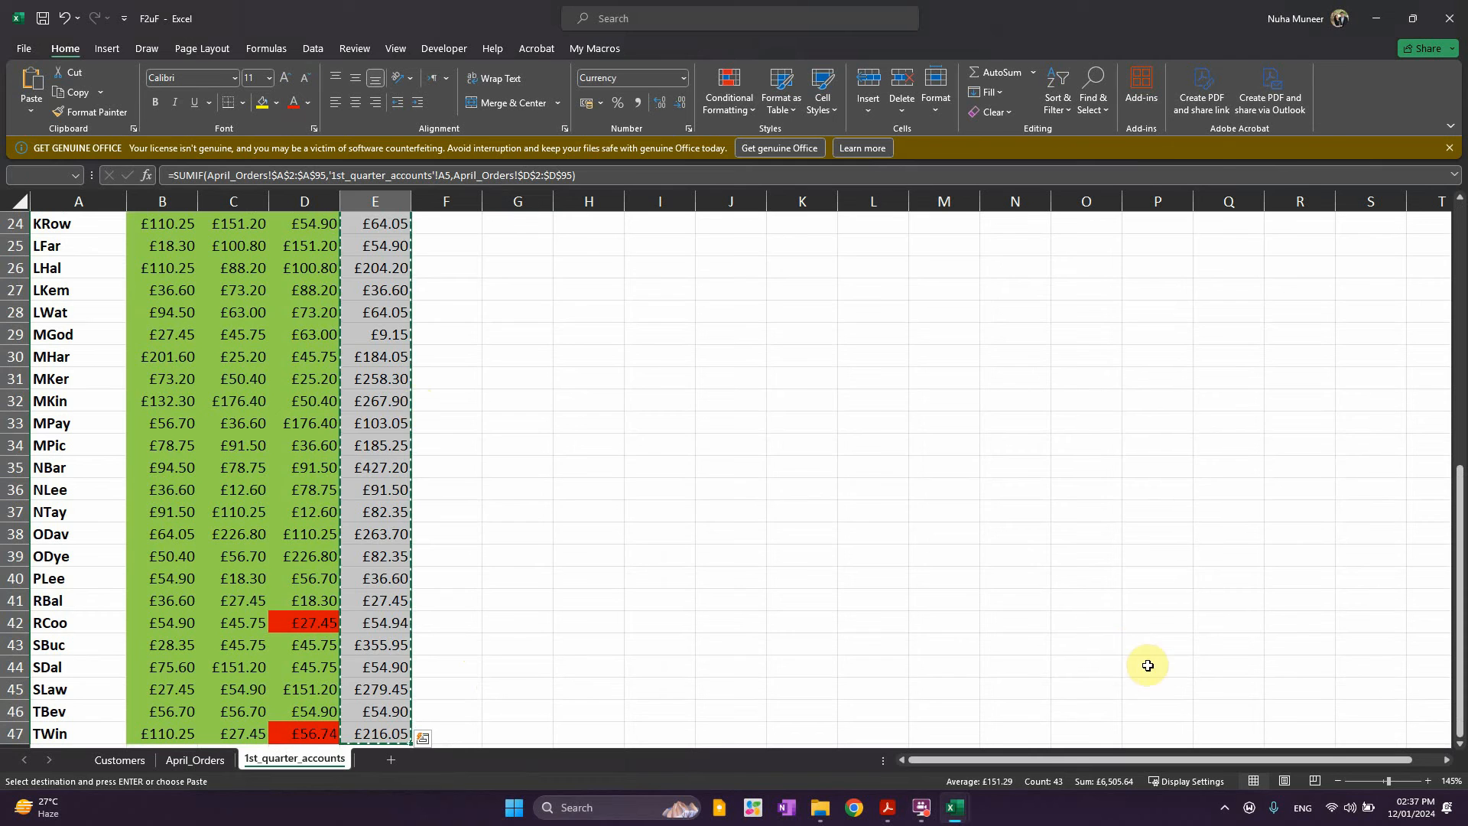
{"action": "key", "text": "alt+Tab"}
{"action": "key", "text": "Tab"}
{"action": "key", "text": "Tab"}
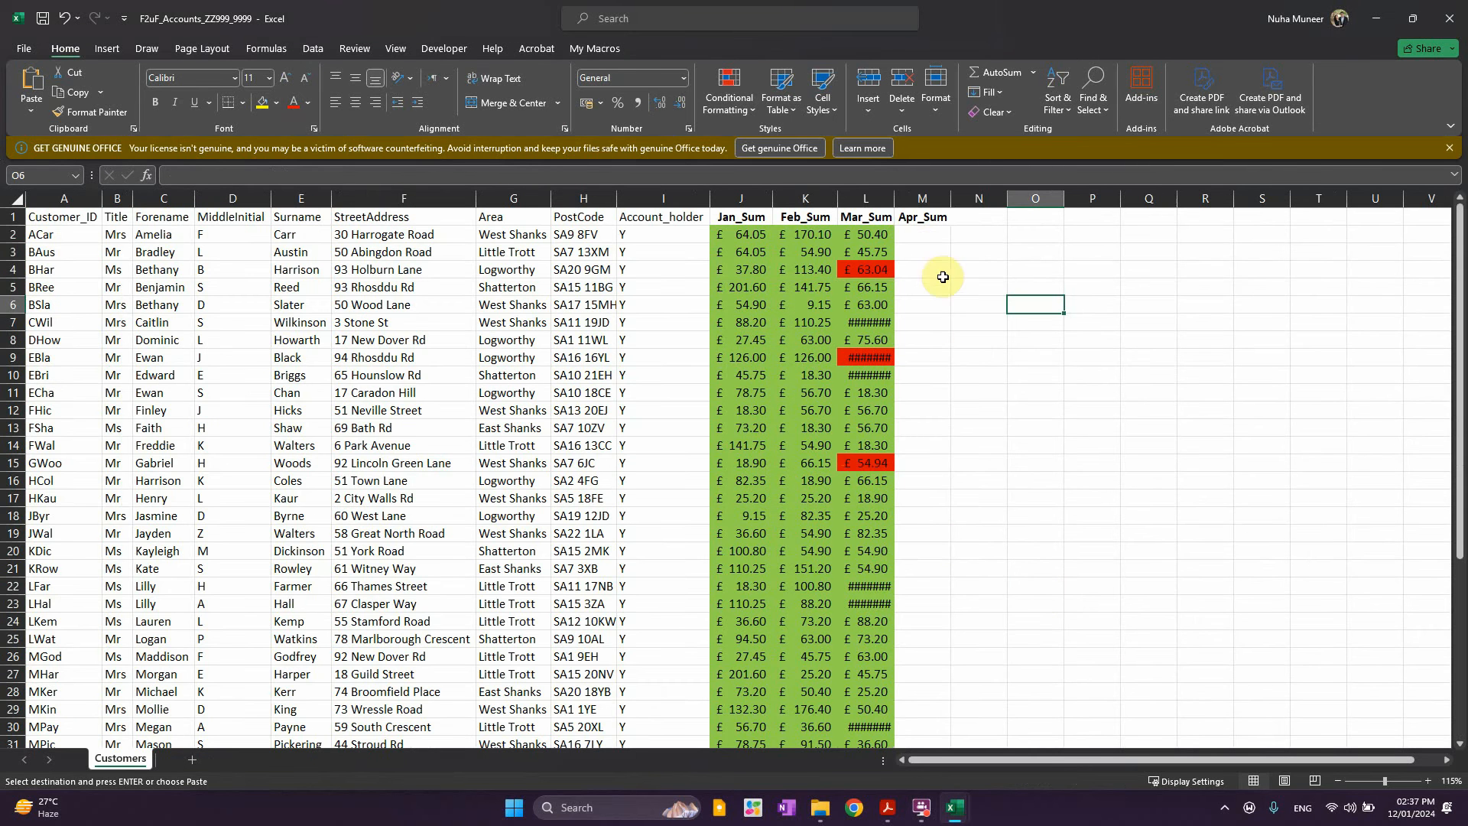
Paste the April totals into M2 under Apr_Sum, then undo the formula paste
{"action": "left_click", "coordinate": [922, 251]}
{"action": "key", "text": "Up"}
{"action": "key", "text": "ctrl+v"}
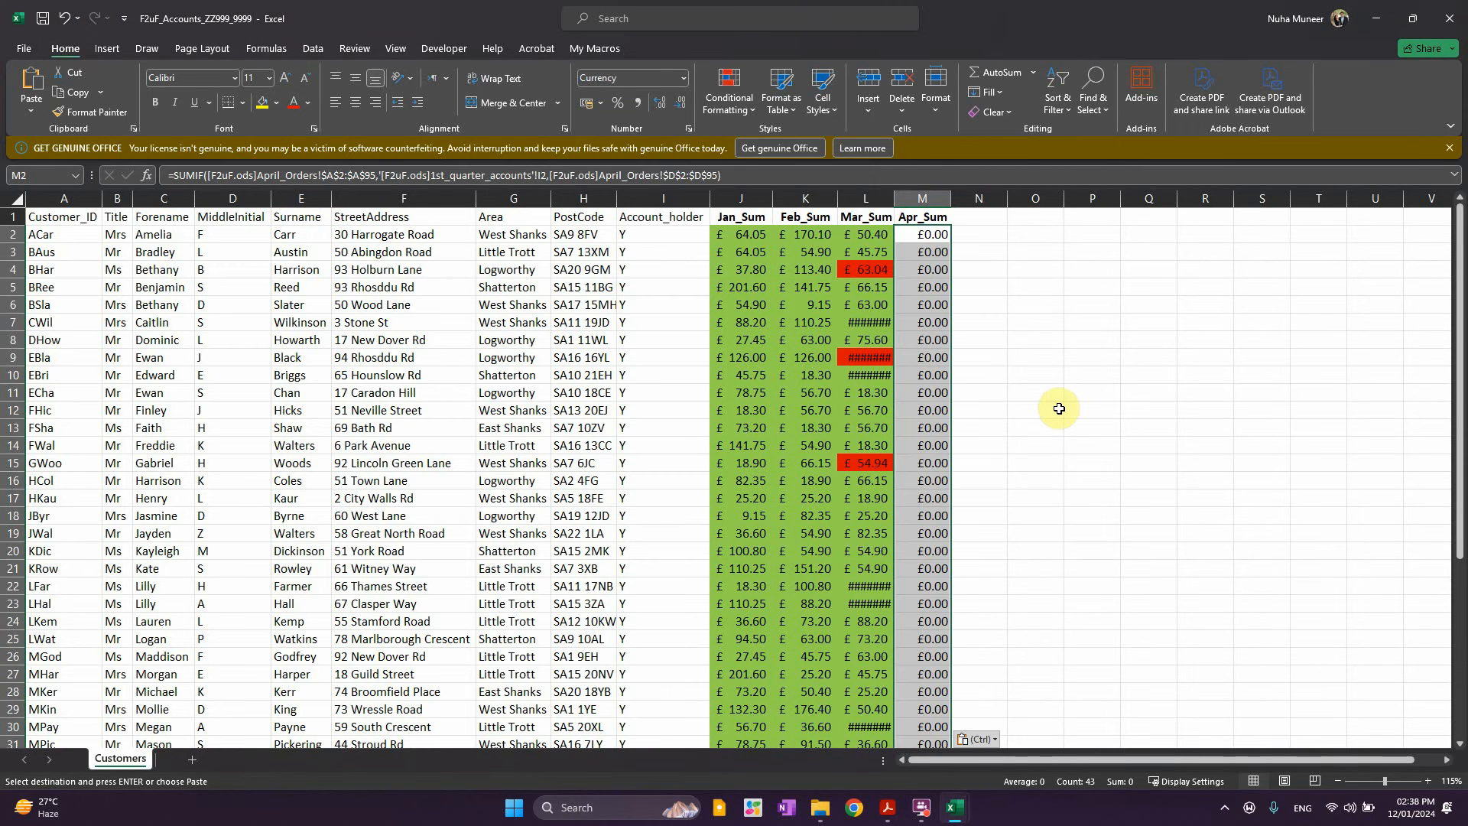
{"action": "key", "text": "ctrl+z"}
Paste the April totals into M2 as values only, then select the monthly sums J2:M44
{"action": "right_click", "coordinate": [930, 237]}
{"action": "left_click", "coordinate": [906, 232]}
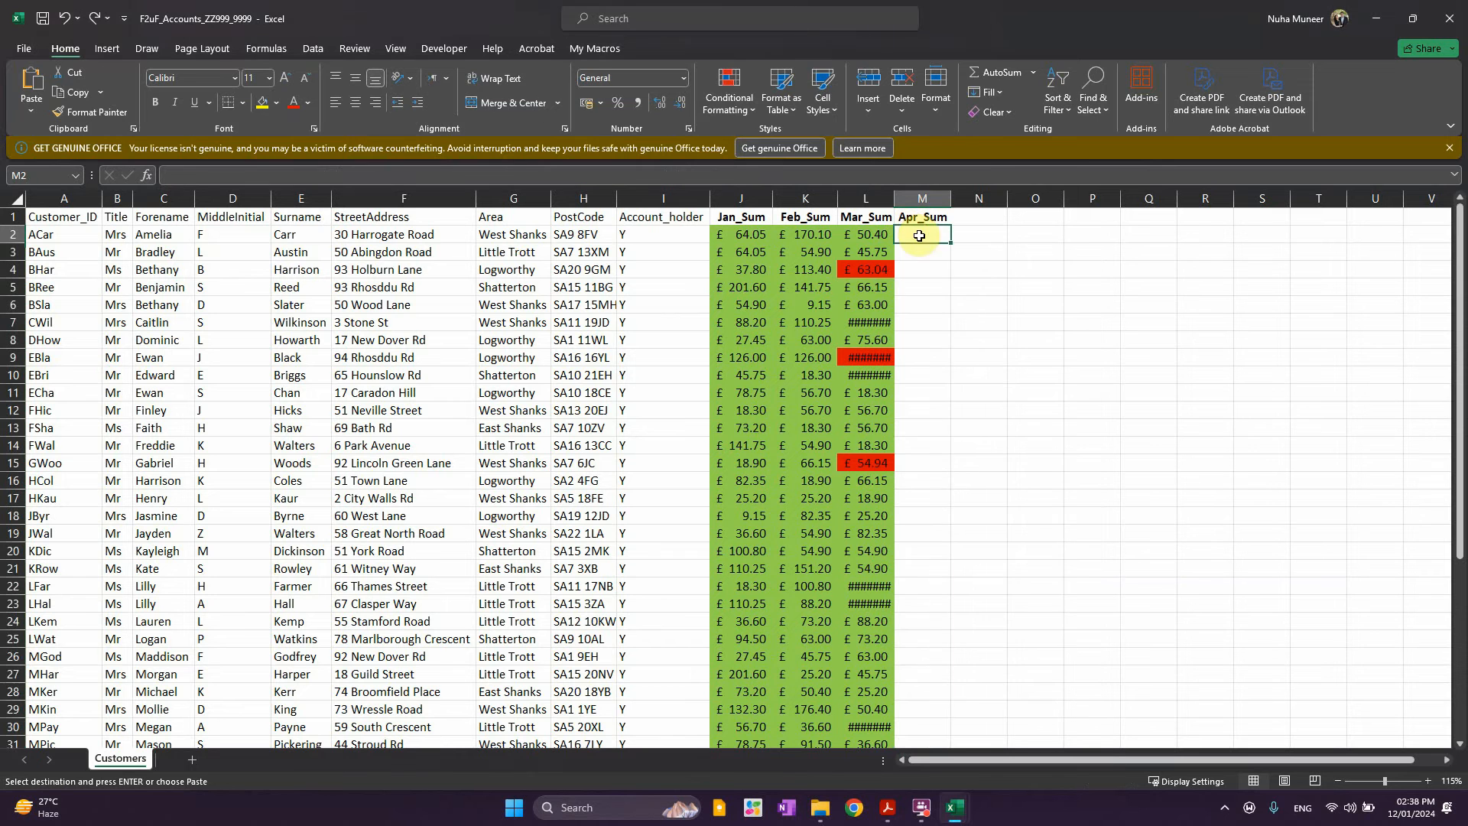
{"action": "right_click", "coordinate": [908, 233]}
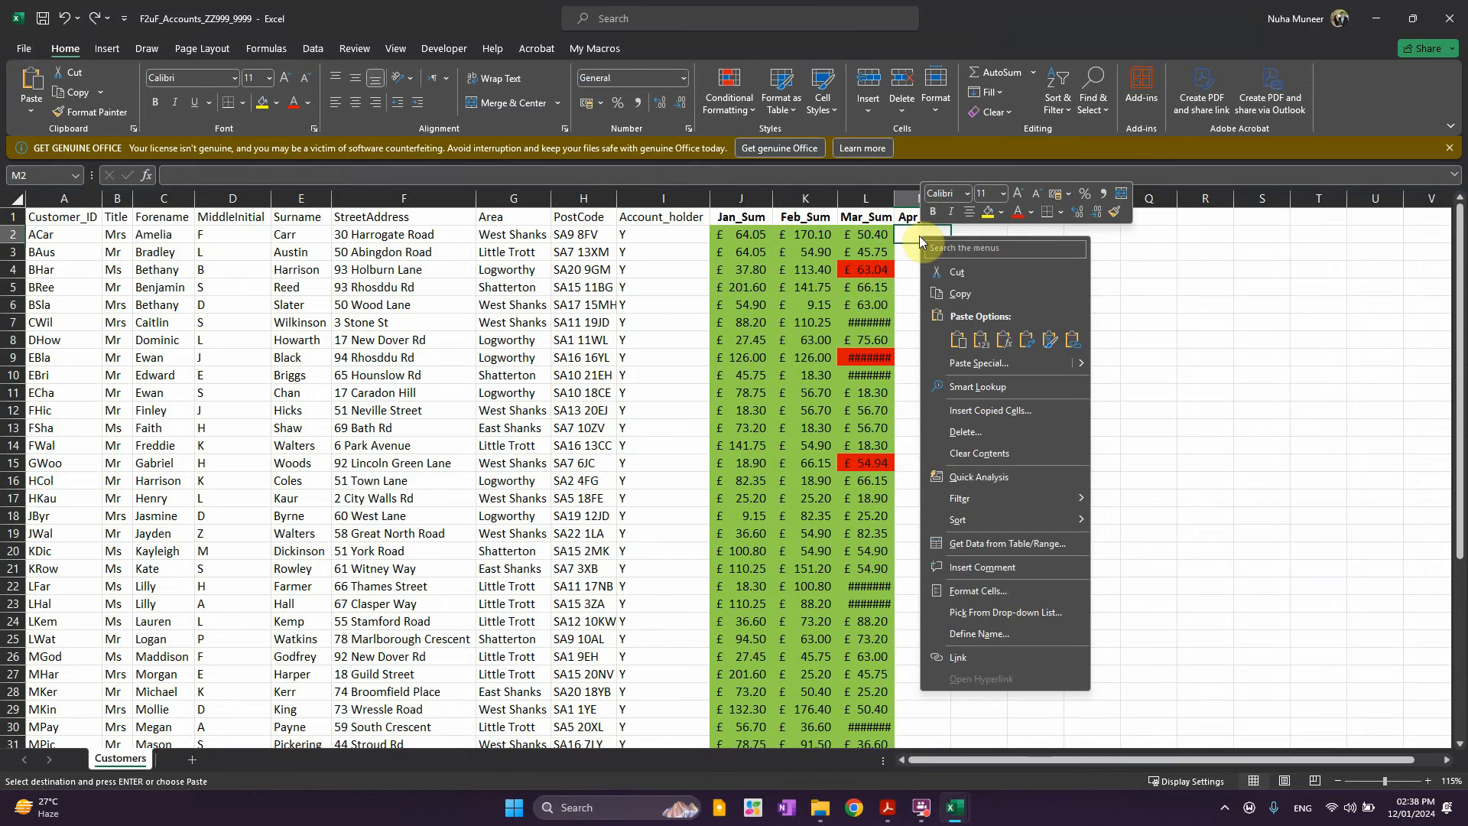
{"action": "left_click", "coordinate": [982, 346]}
{"action": "left_click_drag", "start_coordinate": [983, 288], "coordinate": [978, 309]}
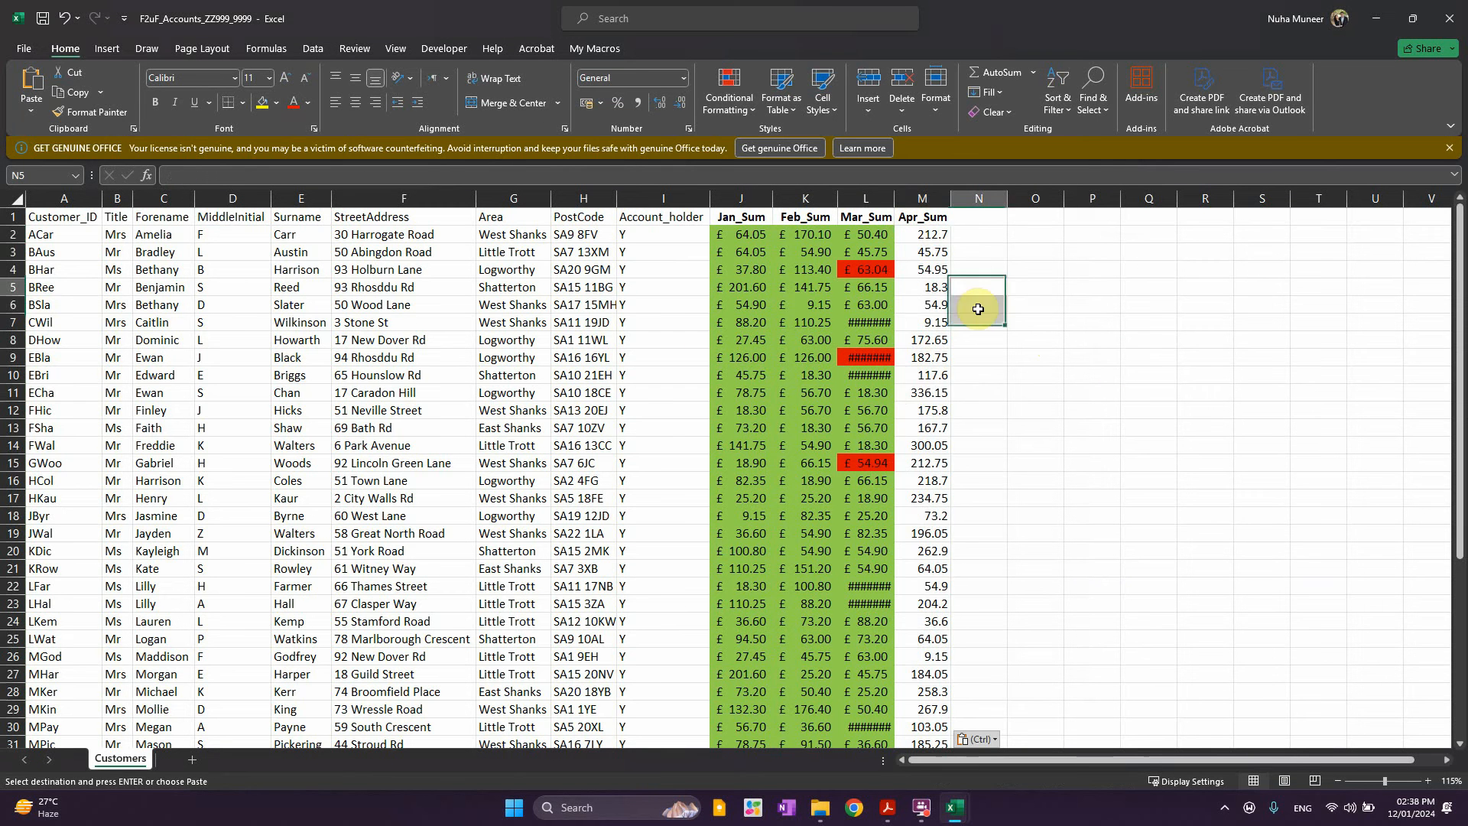
{"action": "left_click_drag", "start_coordinate": [927, 234], "coordinate": [737, 708]}
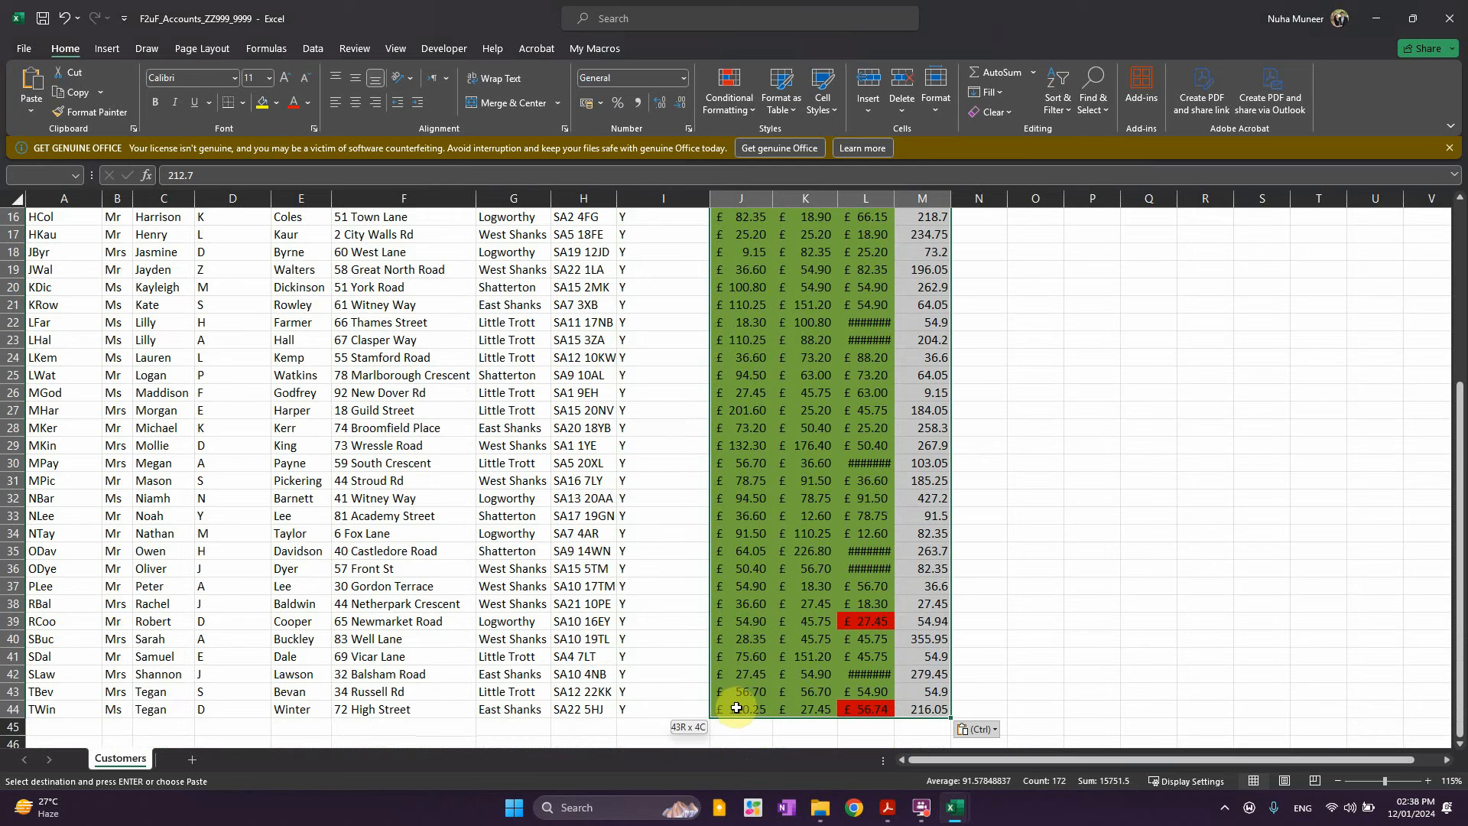
Format the selected Jan_Sum to Apr_Sum amounts as £ currency with two decimals
{"action": "right_click", "coordinate": [737, 707]}
{"action": "left_click", "coordinate": [784, 608]}
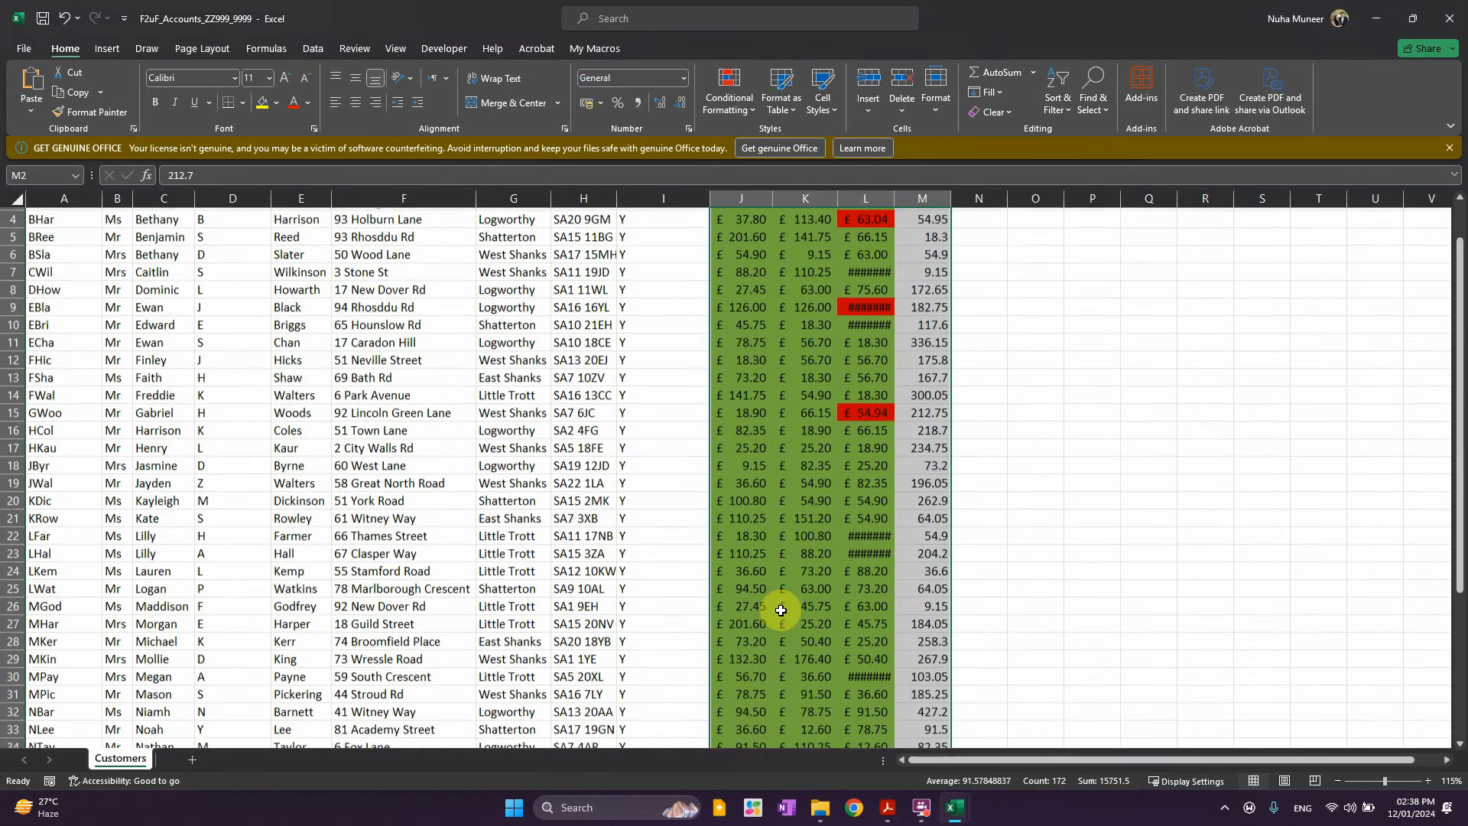
{"action": "left_click", "coordinate": [621, 502]}
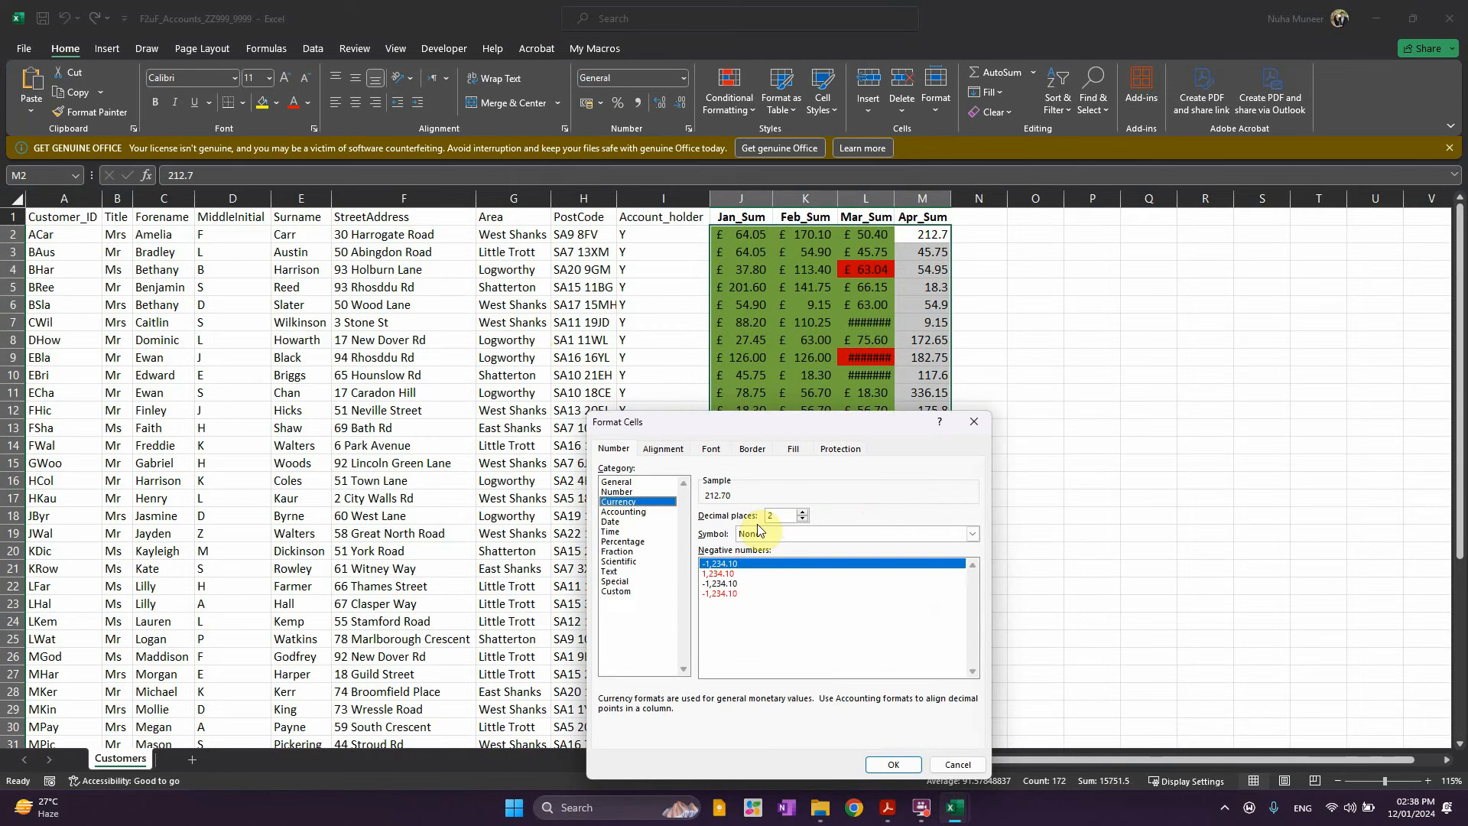
{"action": "left_click", "coordinate": [760, 533]}
{"action": "left_click", "coordinate": [757, 554]}
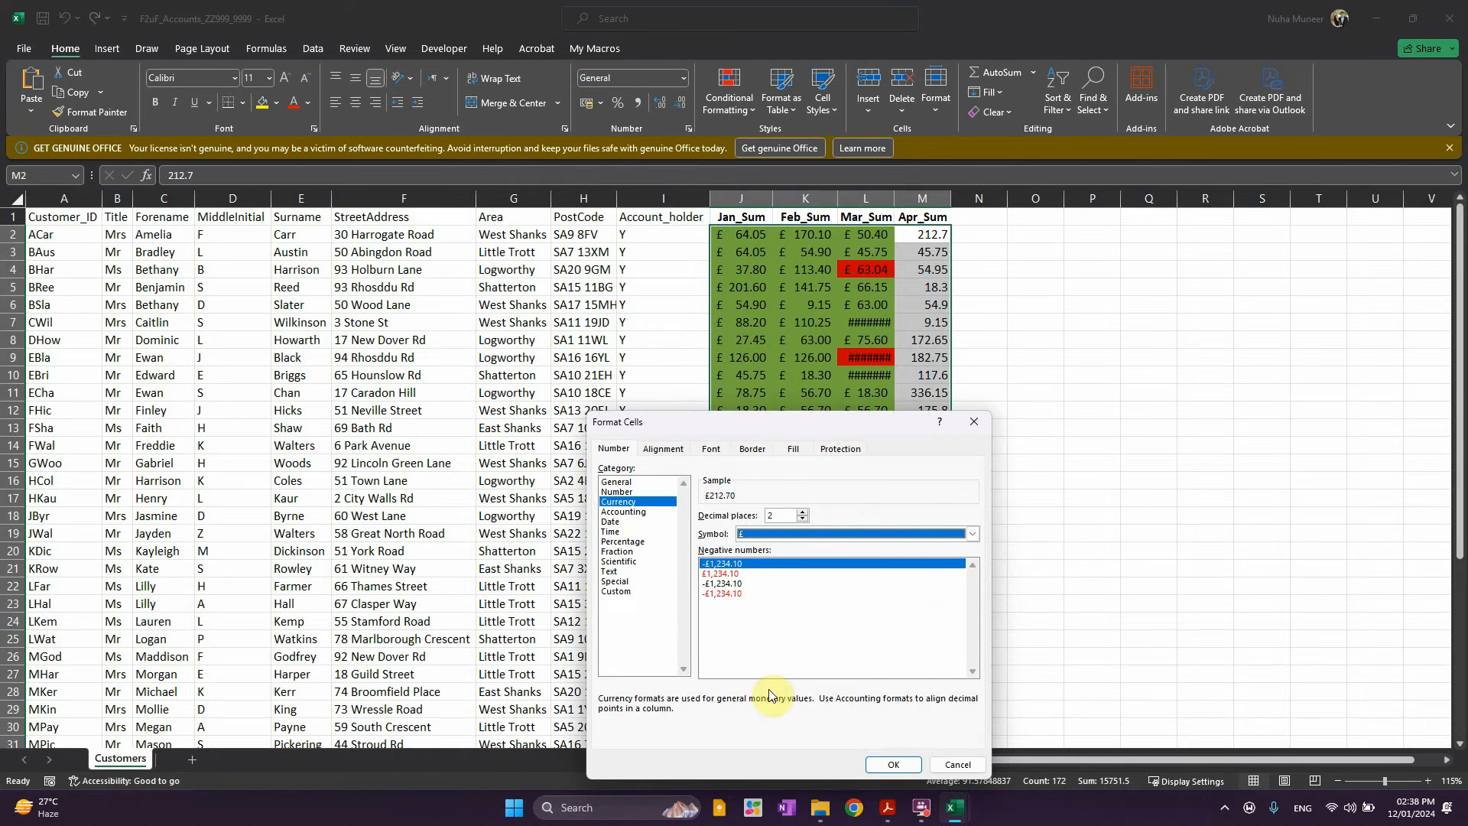
{"action": "left_click", "coordinate": [891, 765]}
{"action": "left_click", "coordinate": [979, 464]}
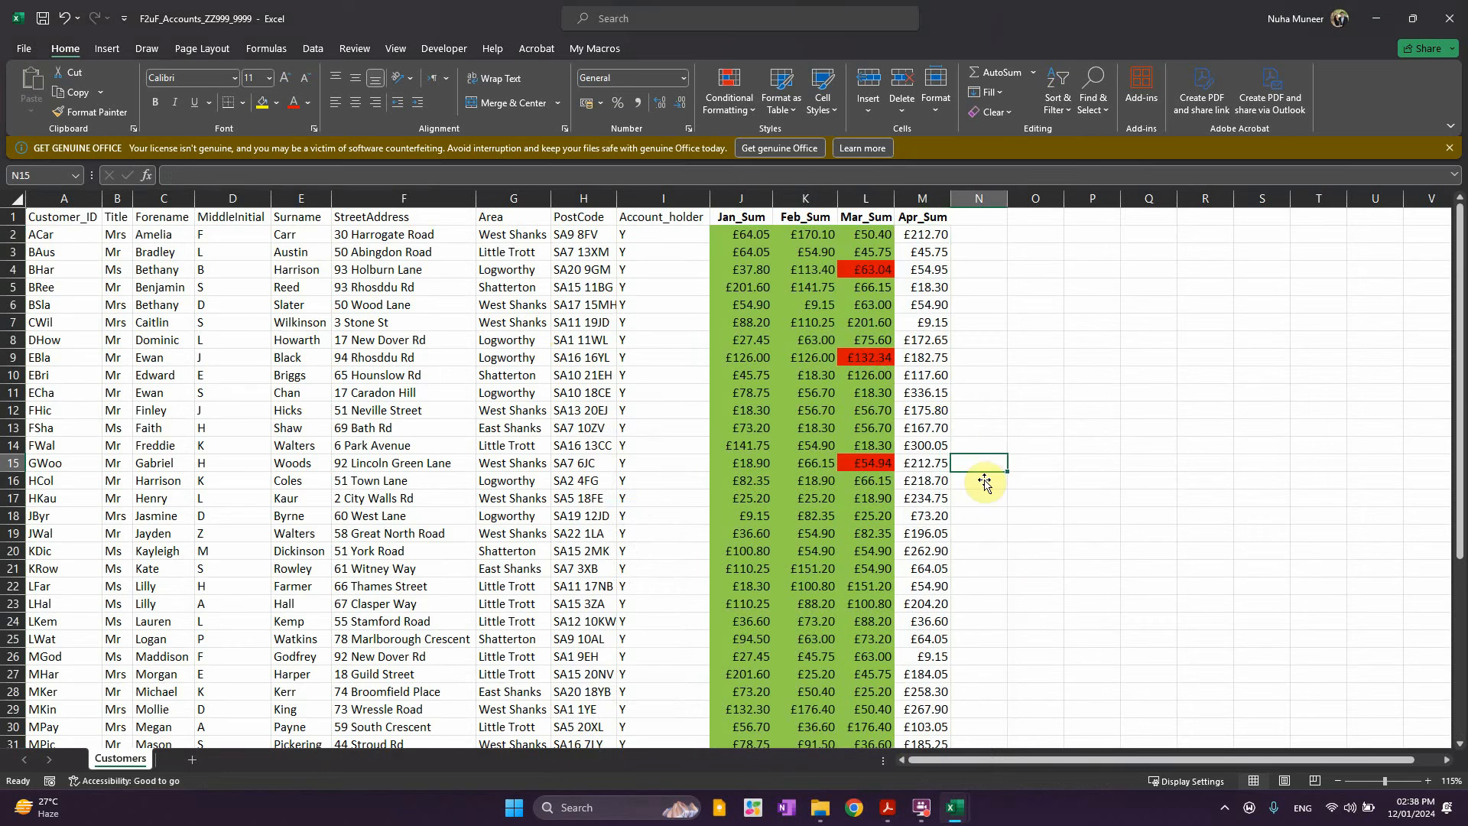
Compare the monthly sums with the 1st_quarter_accounts sheet's red unpaid March values, then minimise that workbook
{"action": "scroll", "coordinate": [1033, 371], "scroll_direction": "up", "scroll_amount": 1, "text": "ctrl"}
{"action": "scroll", "coordinate": [1065, 338], "scroll_direction": "up", "scroll_amount": 1}
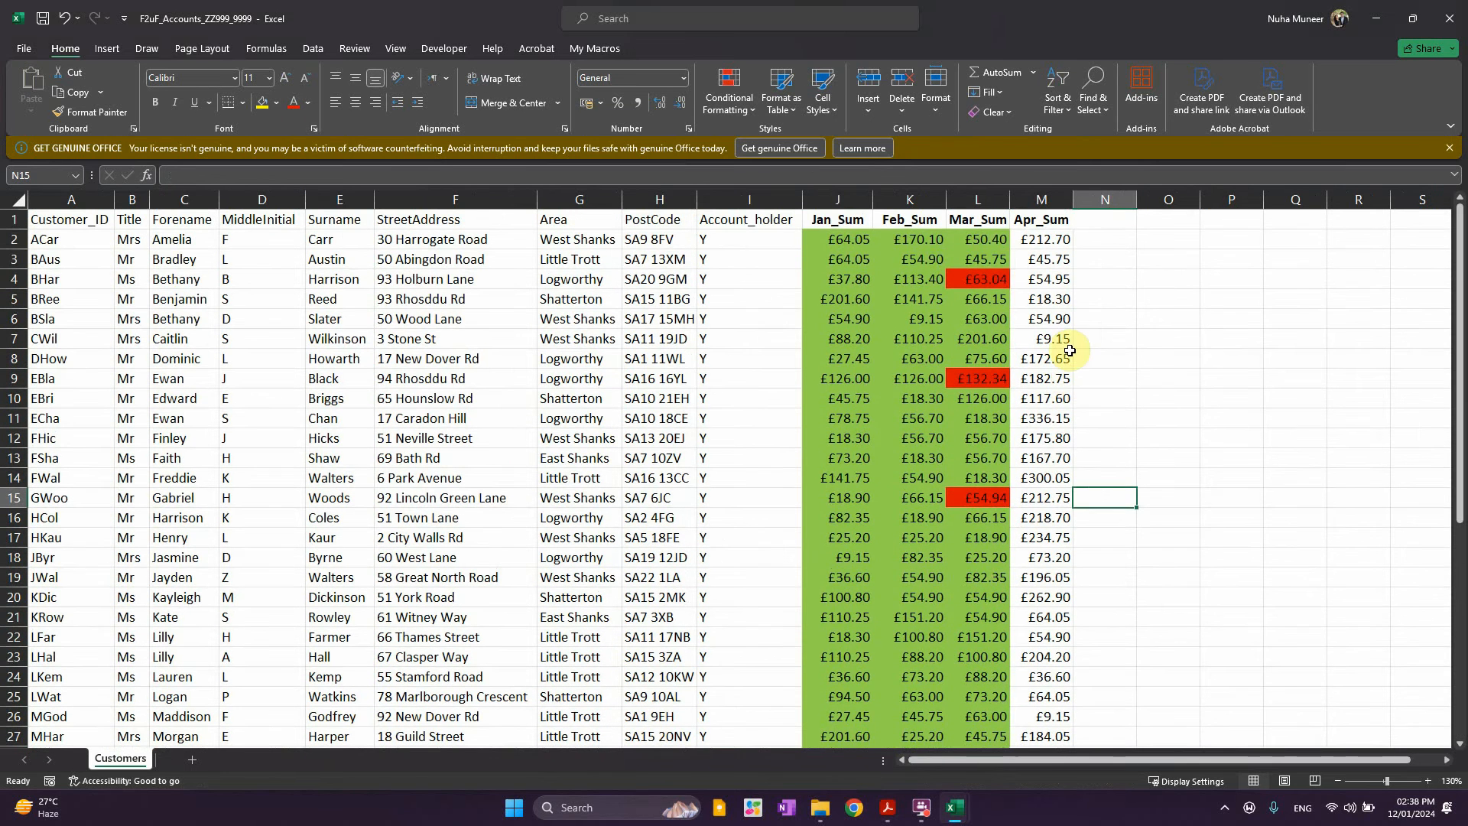
{"action": "left_click", "coordinate": [837, 220]}
{"action": "left_click", "coordinate": [931, 222]}
{"action": "left_click", "coordinate": [981, 223]}
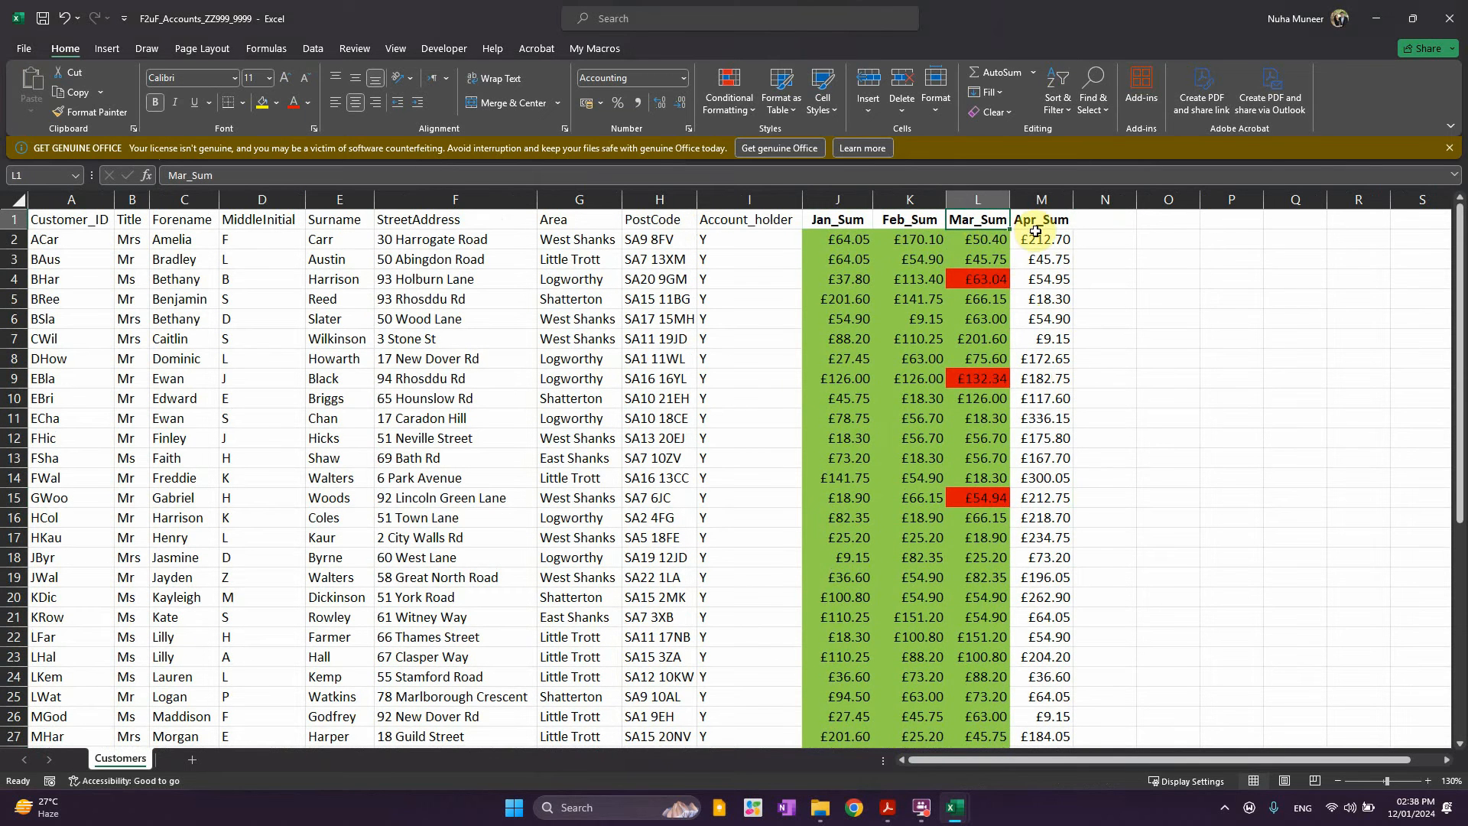
{"action": "left_click", "coordinate": [1037, 226]}
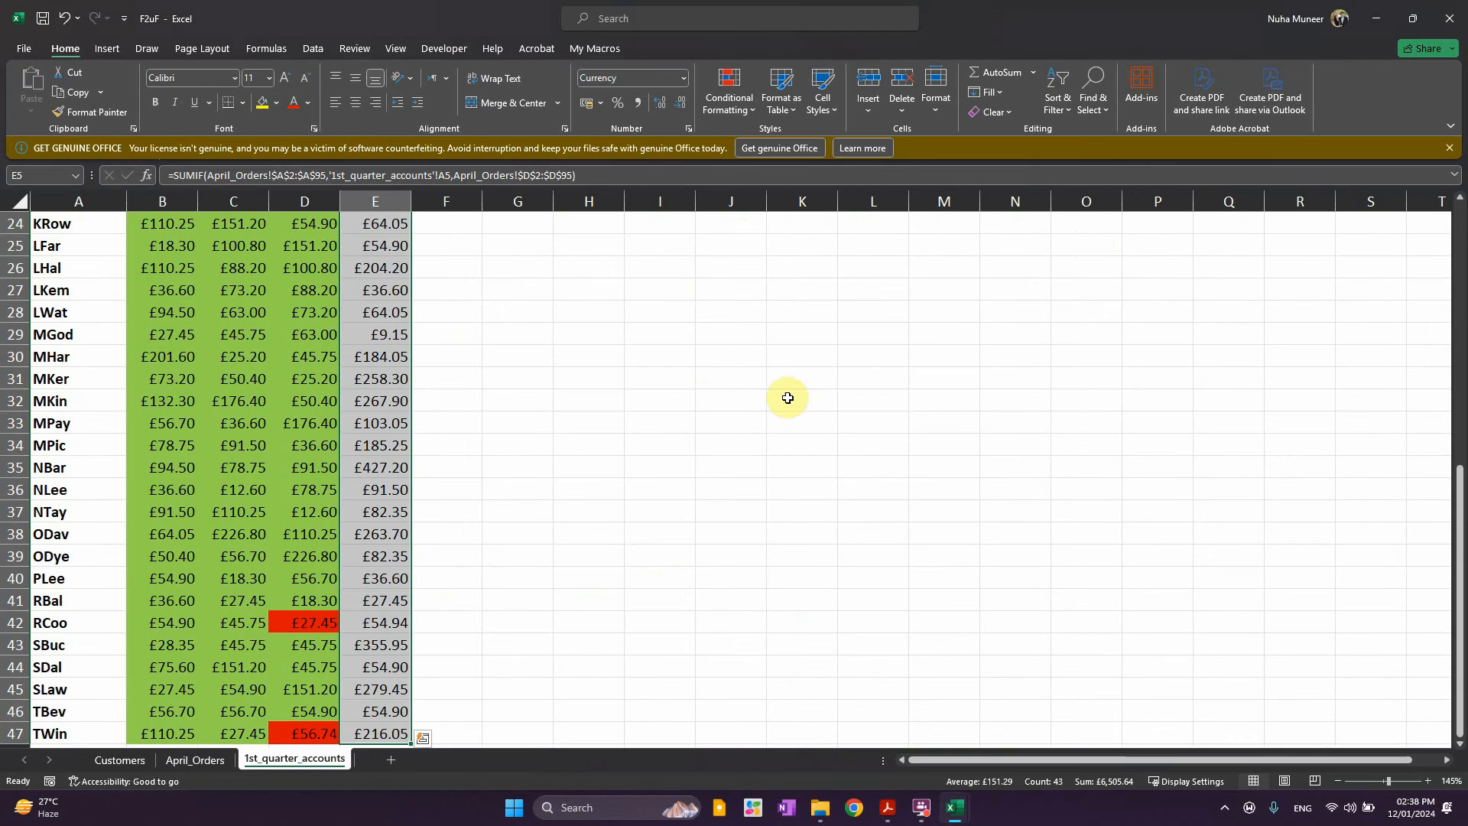
{"action": "scroll", "coordinate": [757, 400], "scroll_direction": "up", "scroll_amount": 5}
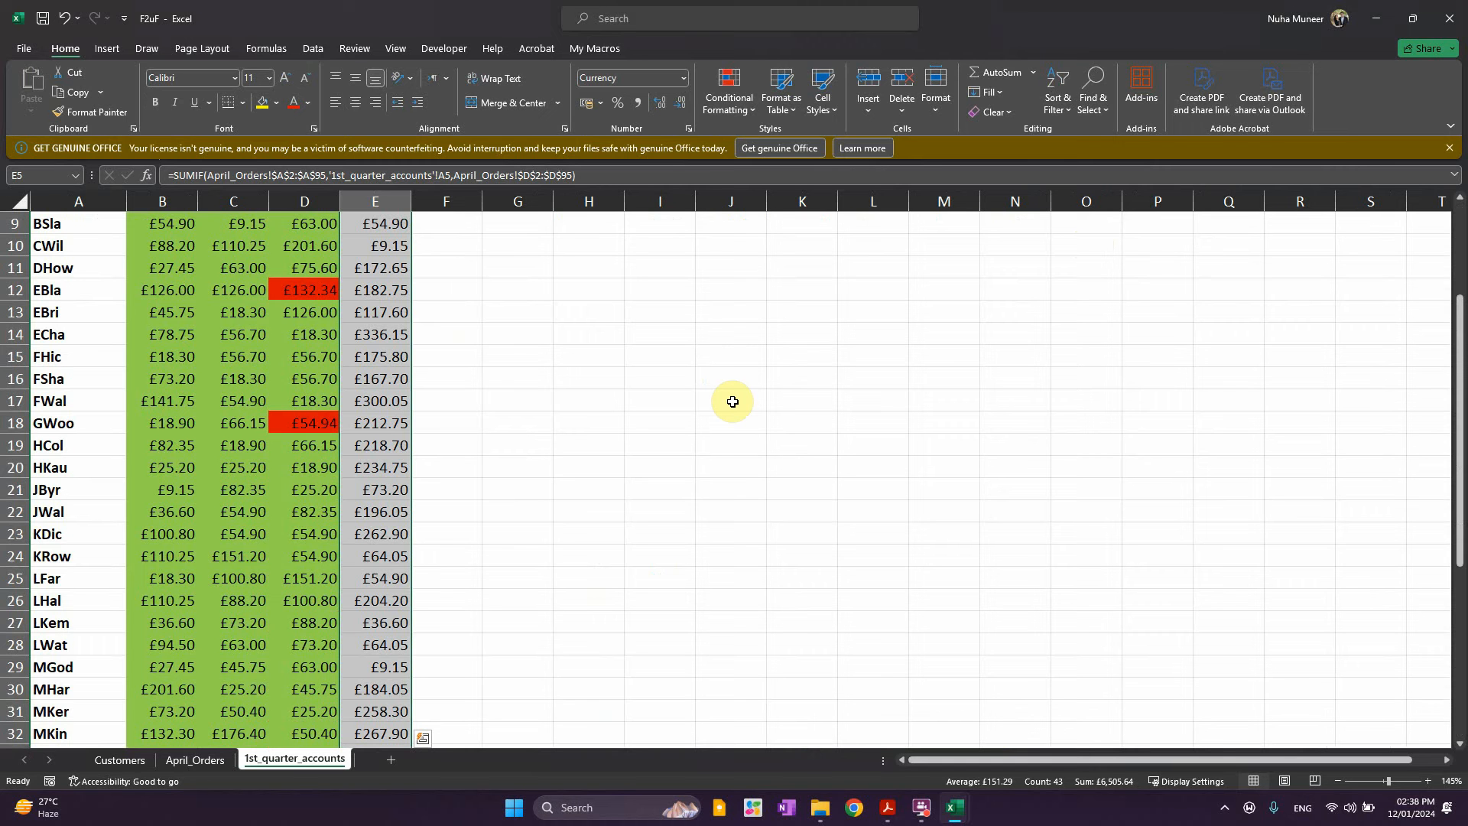
{"action": "left_click", "coordinate": [468, 402]}
{"action": "scroll", "coordinate": [941, 405], "scroll_direction": "up", "scroll_amount": 3}
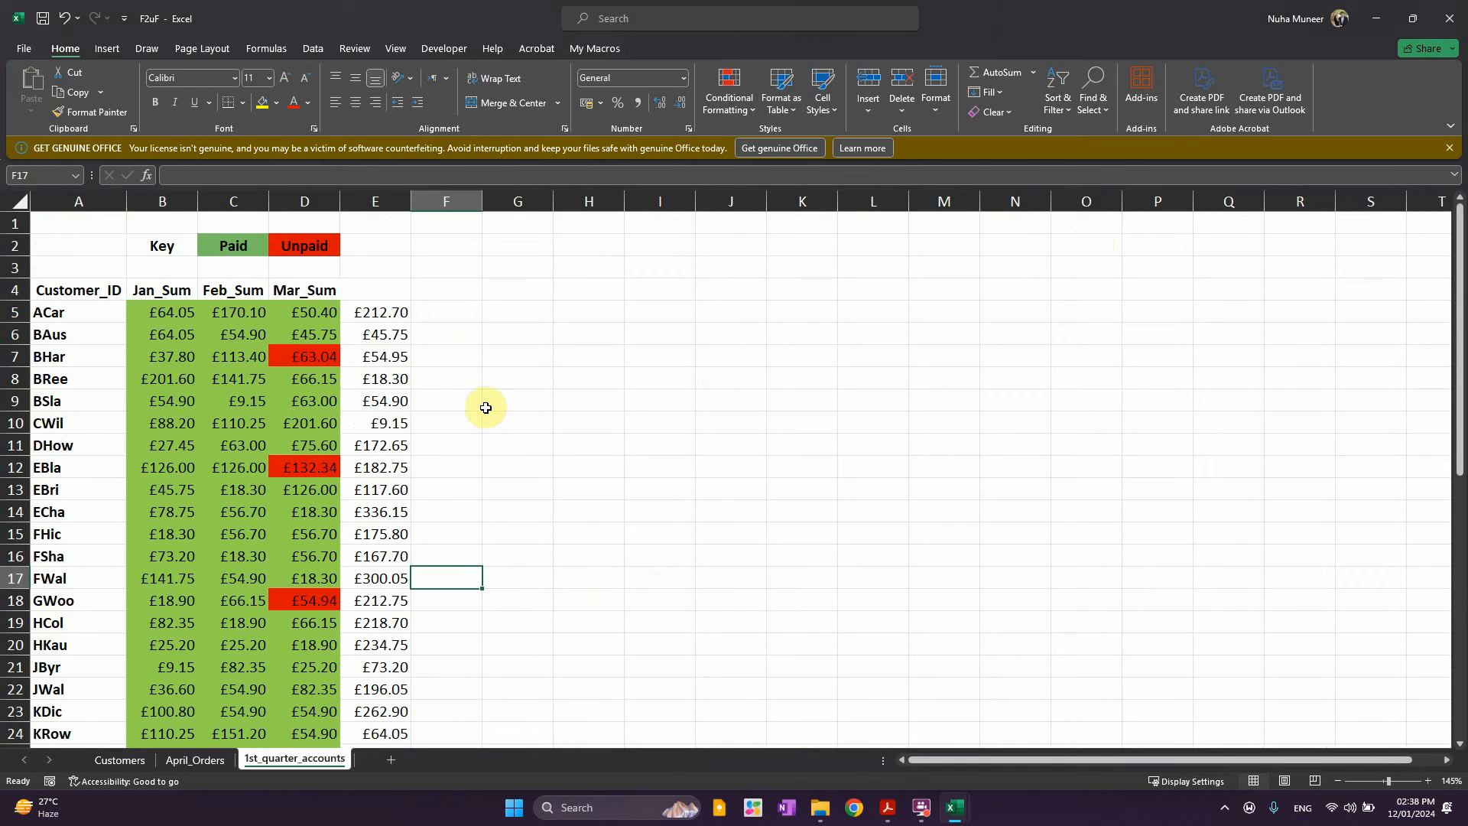
{"action": "left_click", "coordinate": [321, 356]}
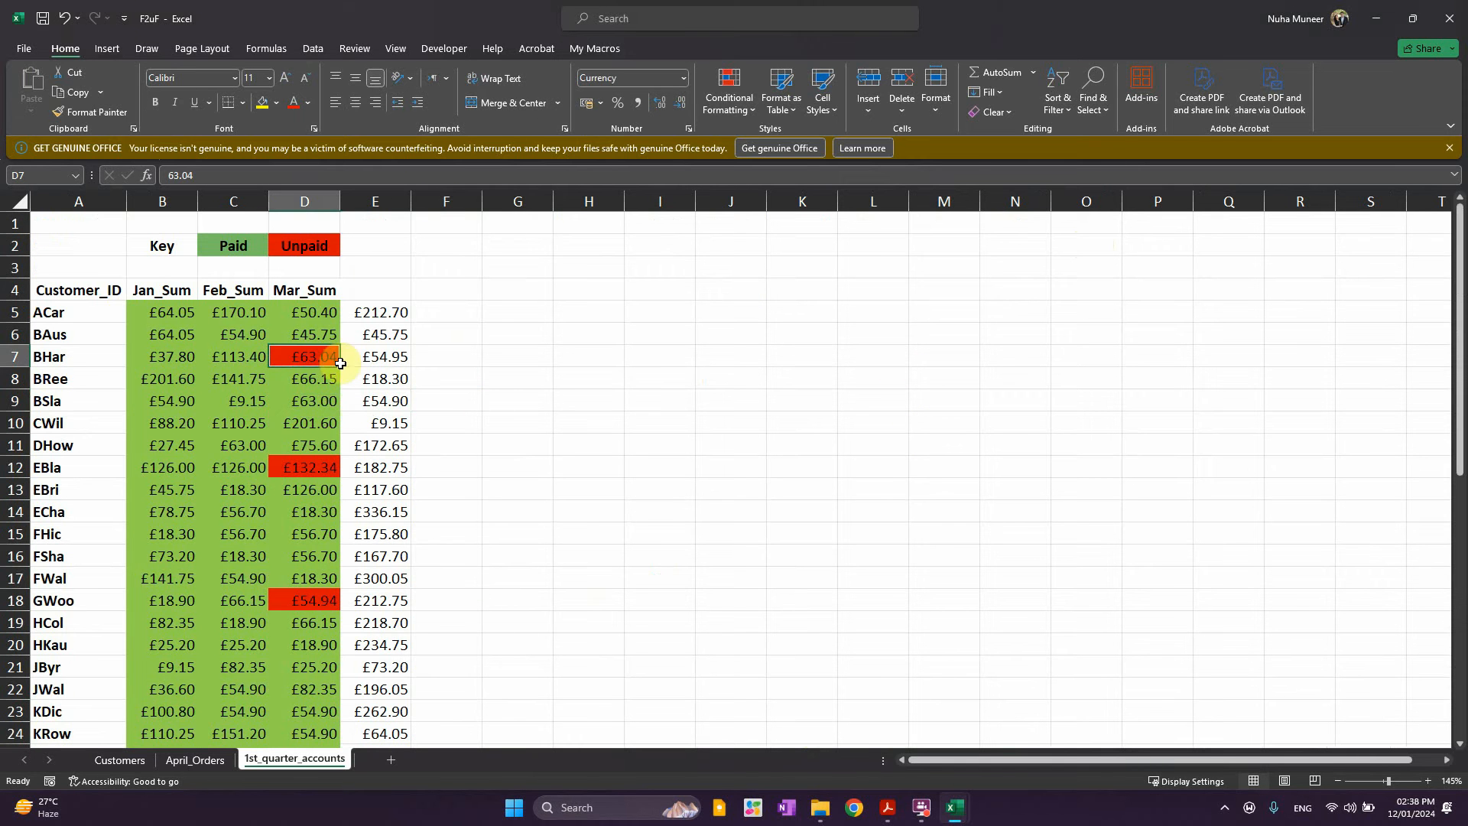
{"action": "left_click", "coordinate": [1381, 6]}
Add a Mar_Paid header in N1 and fill Y down the whole column
{"action": "left_click", "coordinate": [1105, 234]}
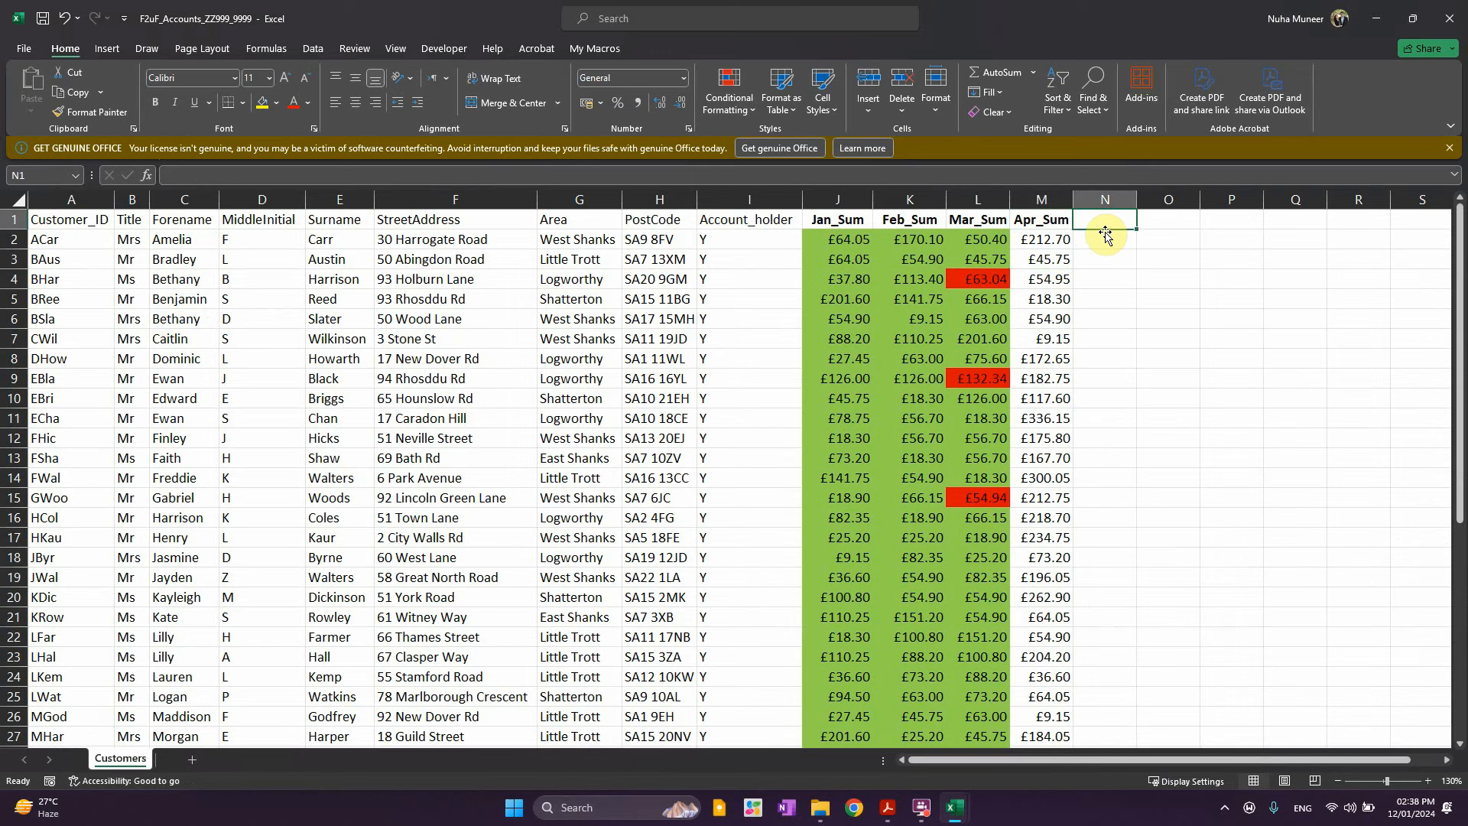
{"action": "type", "text": "Mar_"}
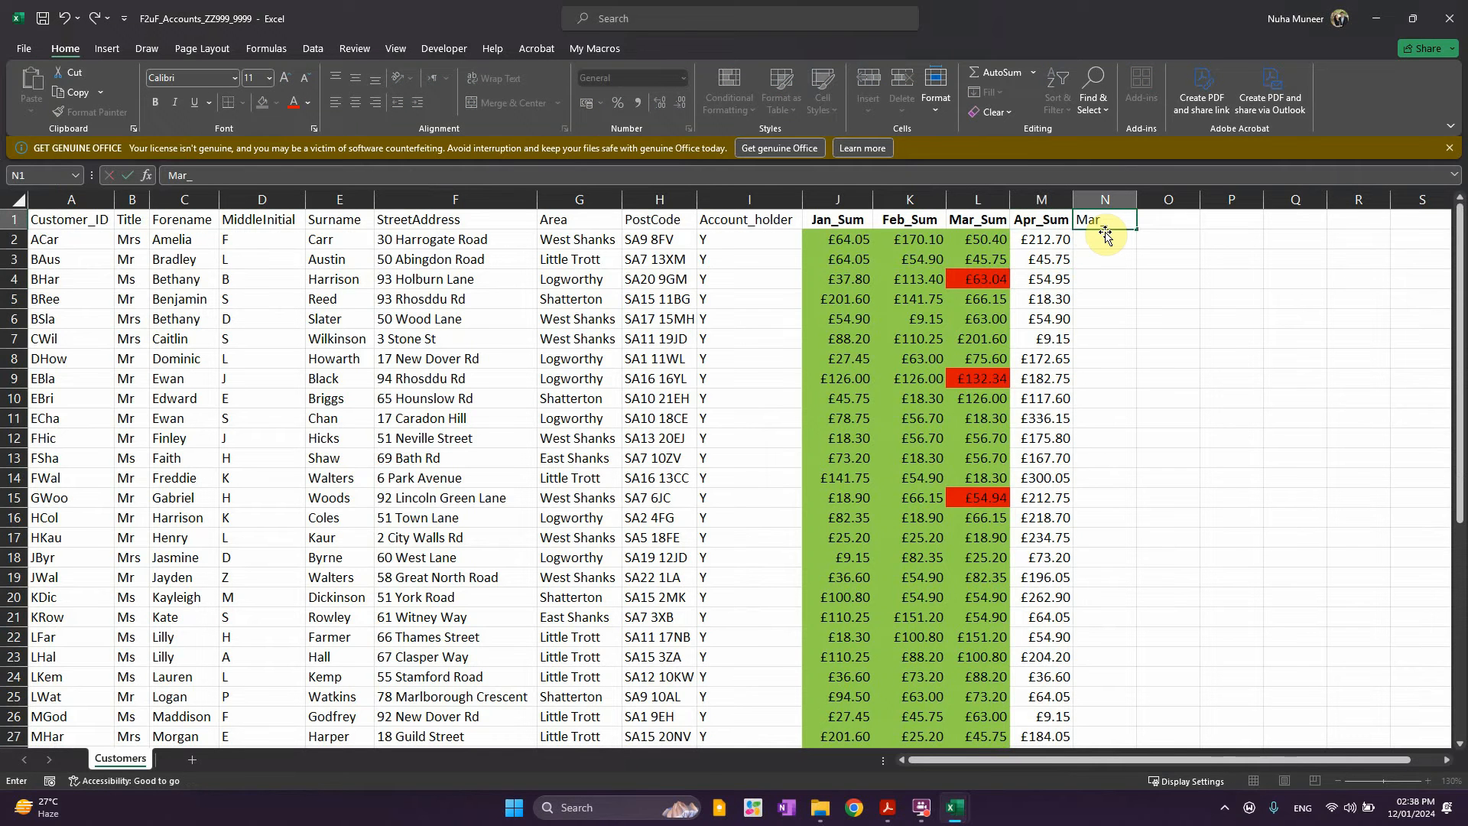
{"action": "type", "text": "Paid"}
{"action": "key", "text": "Return"}
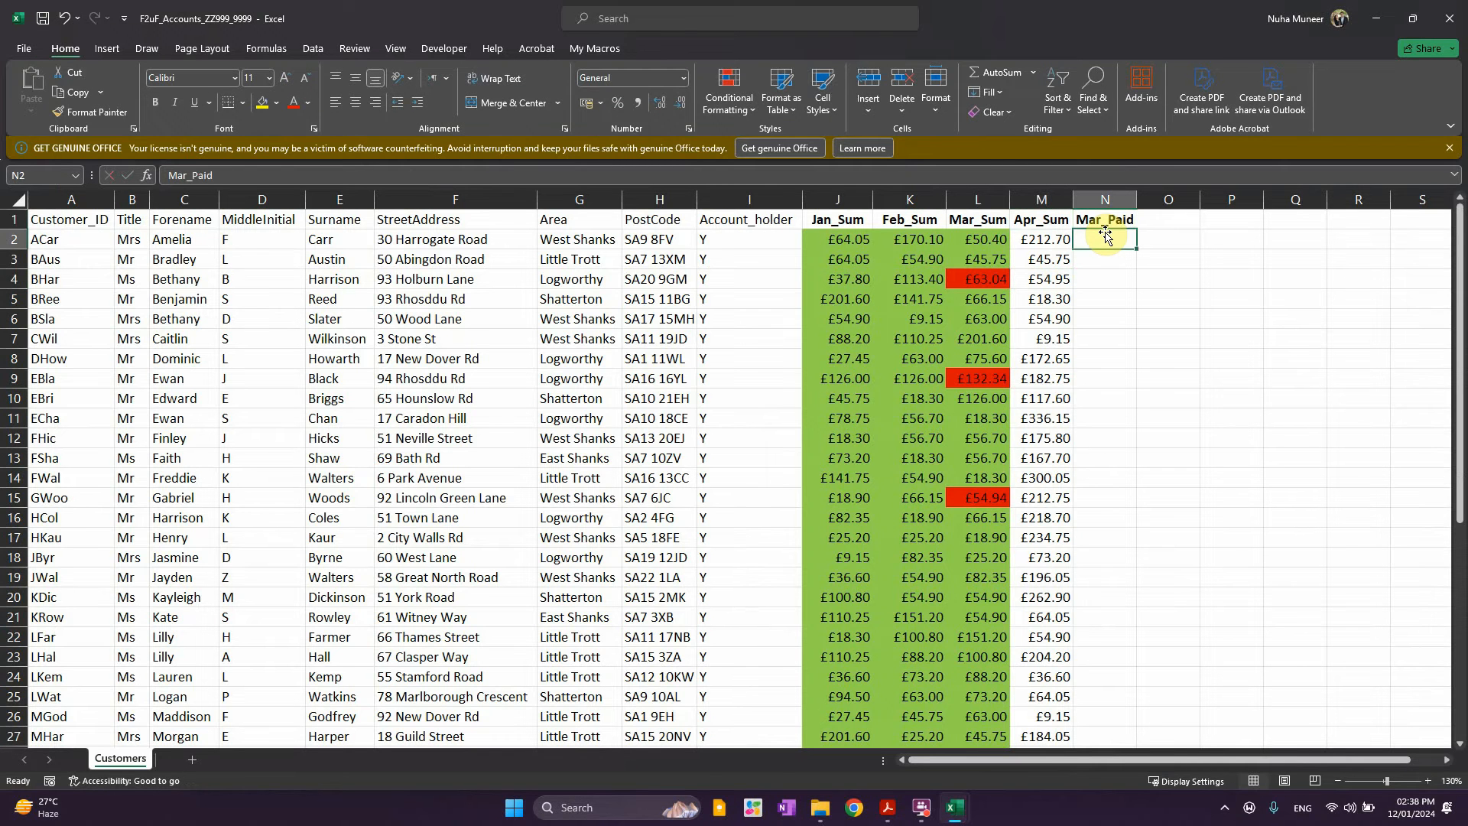
{"action": "left_click", "coordinate": [968, 281]}
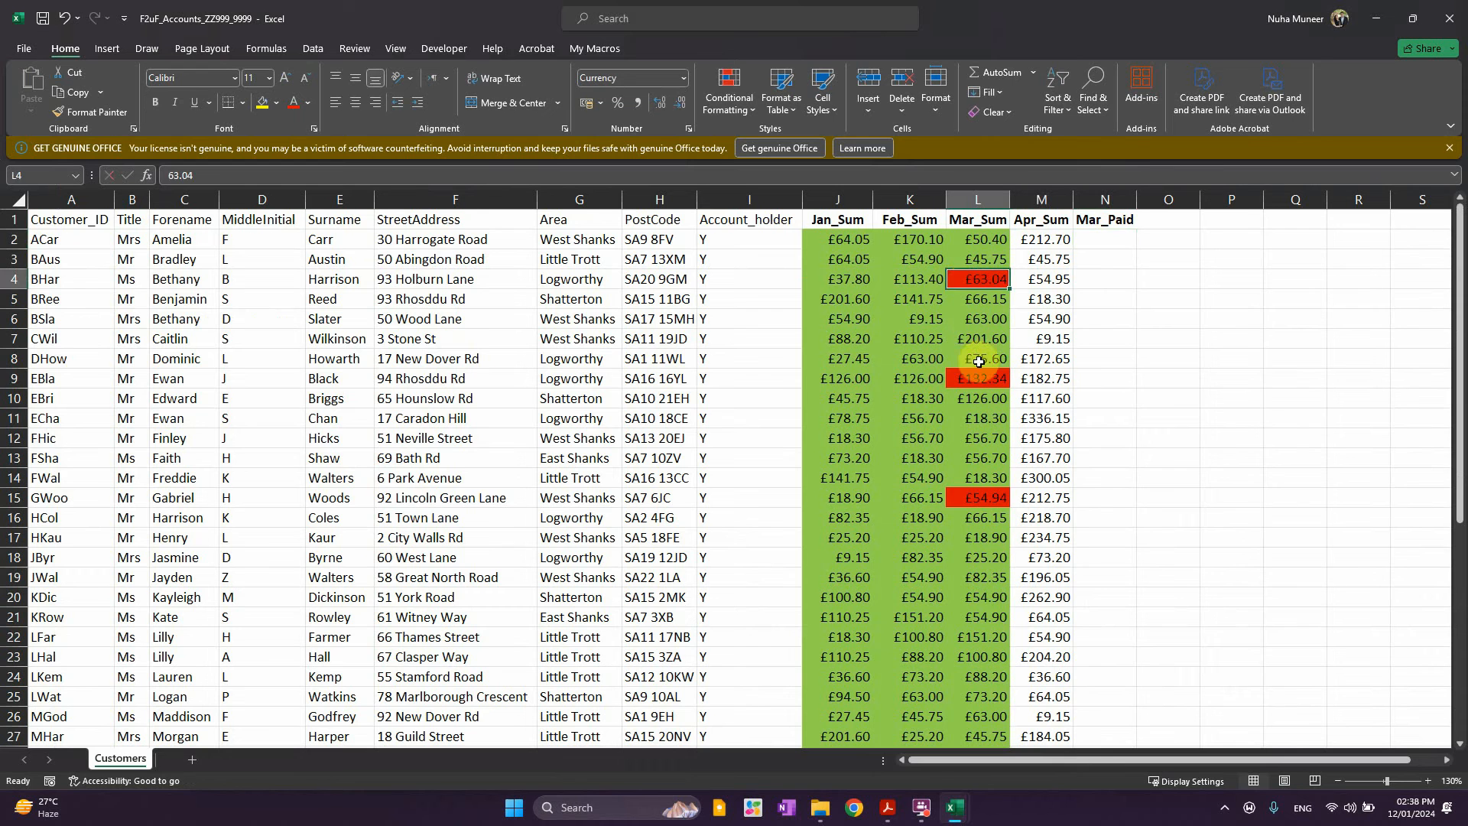
{"action": "left_click", "coordinate": [980, 378]}
{"action": "left_click", "coordinate": [984, 508]}
{"action": "scroll", "coordinate": [1059, 563], "scroll_direction": "down", "scroll_amount": 7}
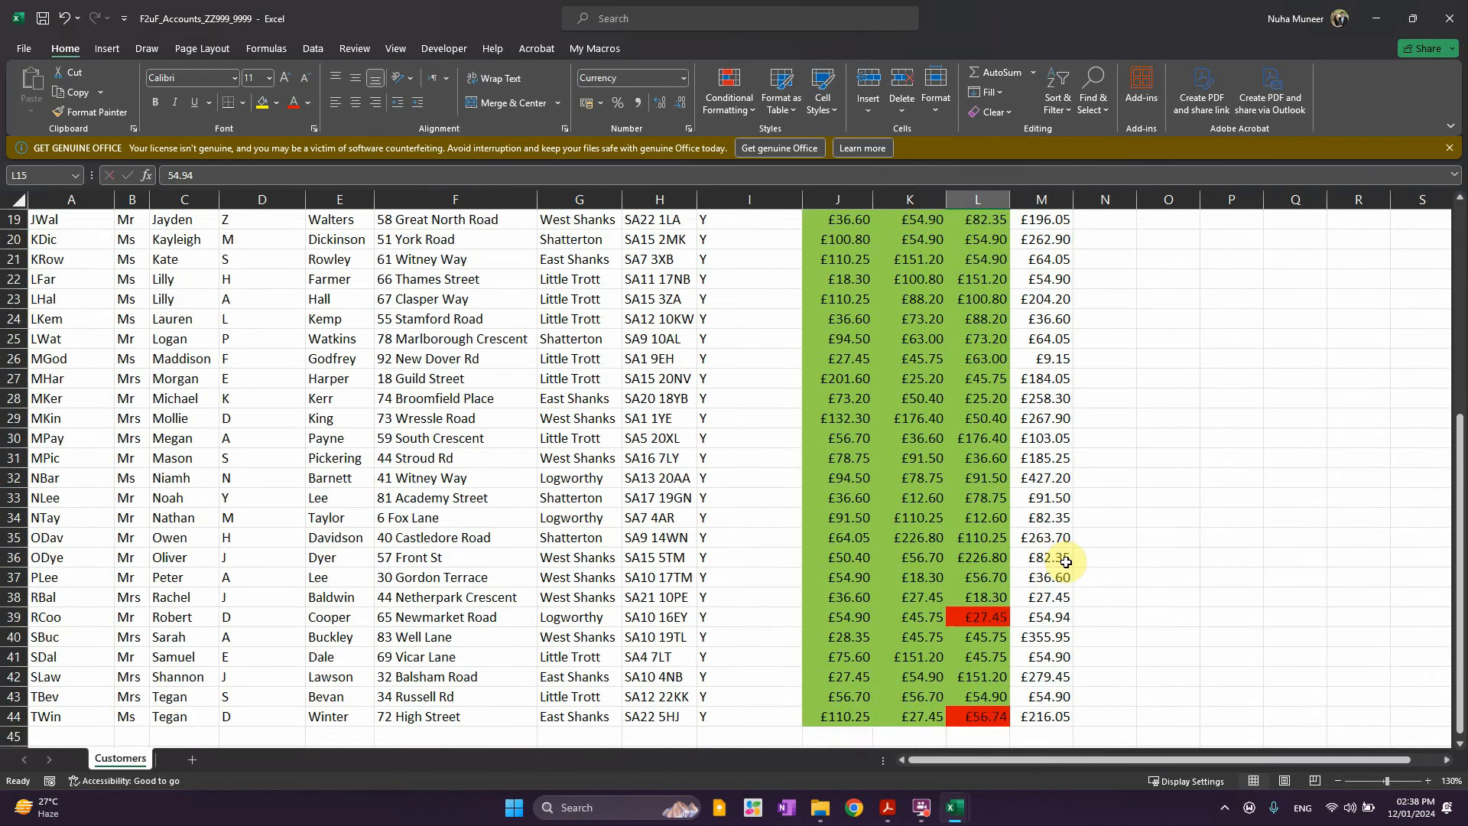
{"action": "scroll", "coordinate": [1059, 564], "scroll_direction": "up", "scroll_amount": 7}
{"action": "left_click", "coordinate": [1109, 241]}
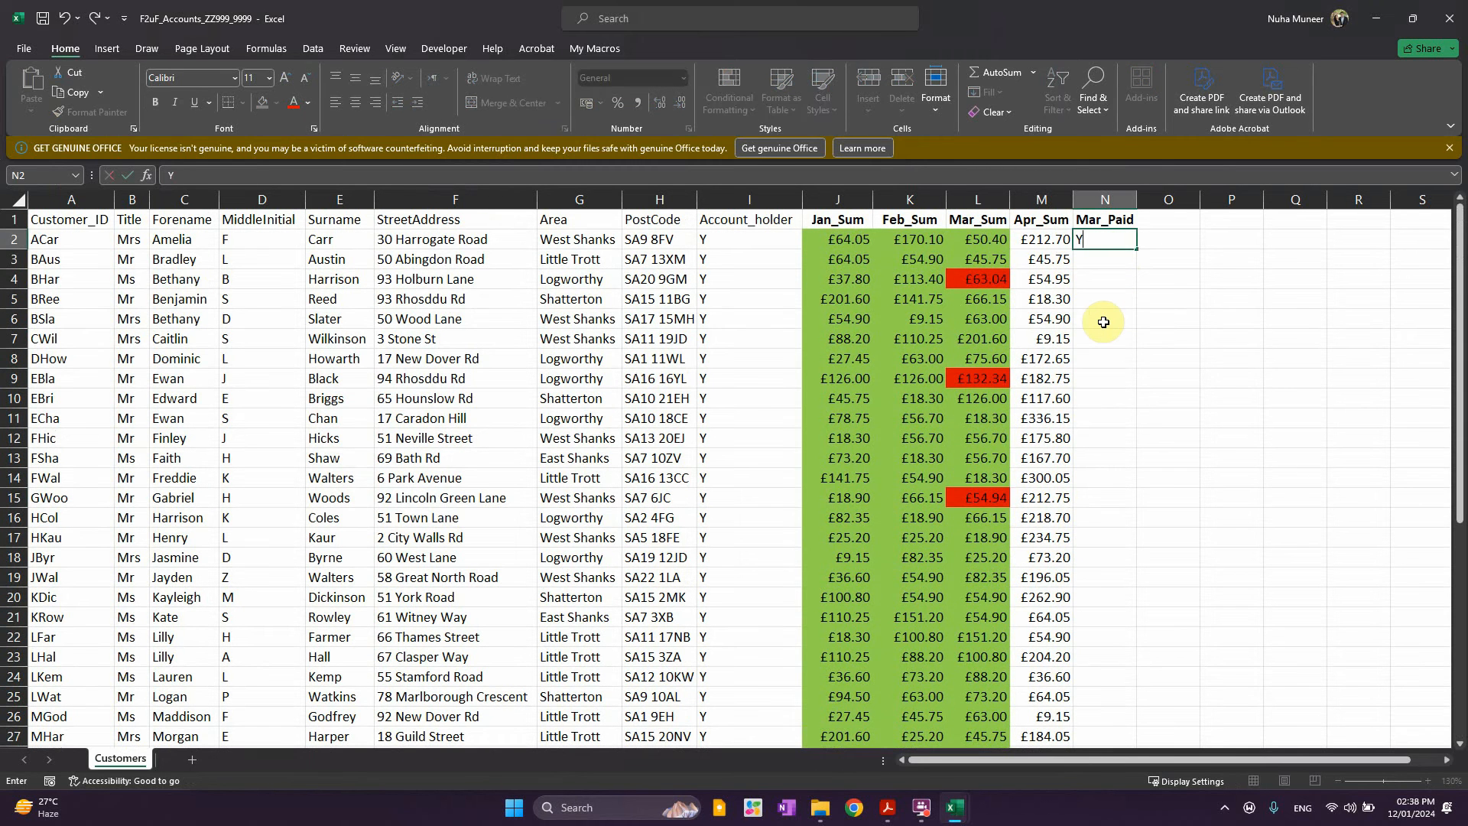
{"action": "key", "text": "ctrl+Return"}
{"action": "double_click", "coordinate": [1137, 249]}
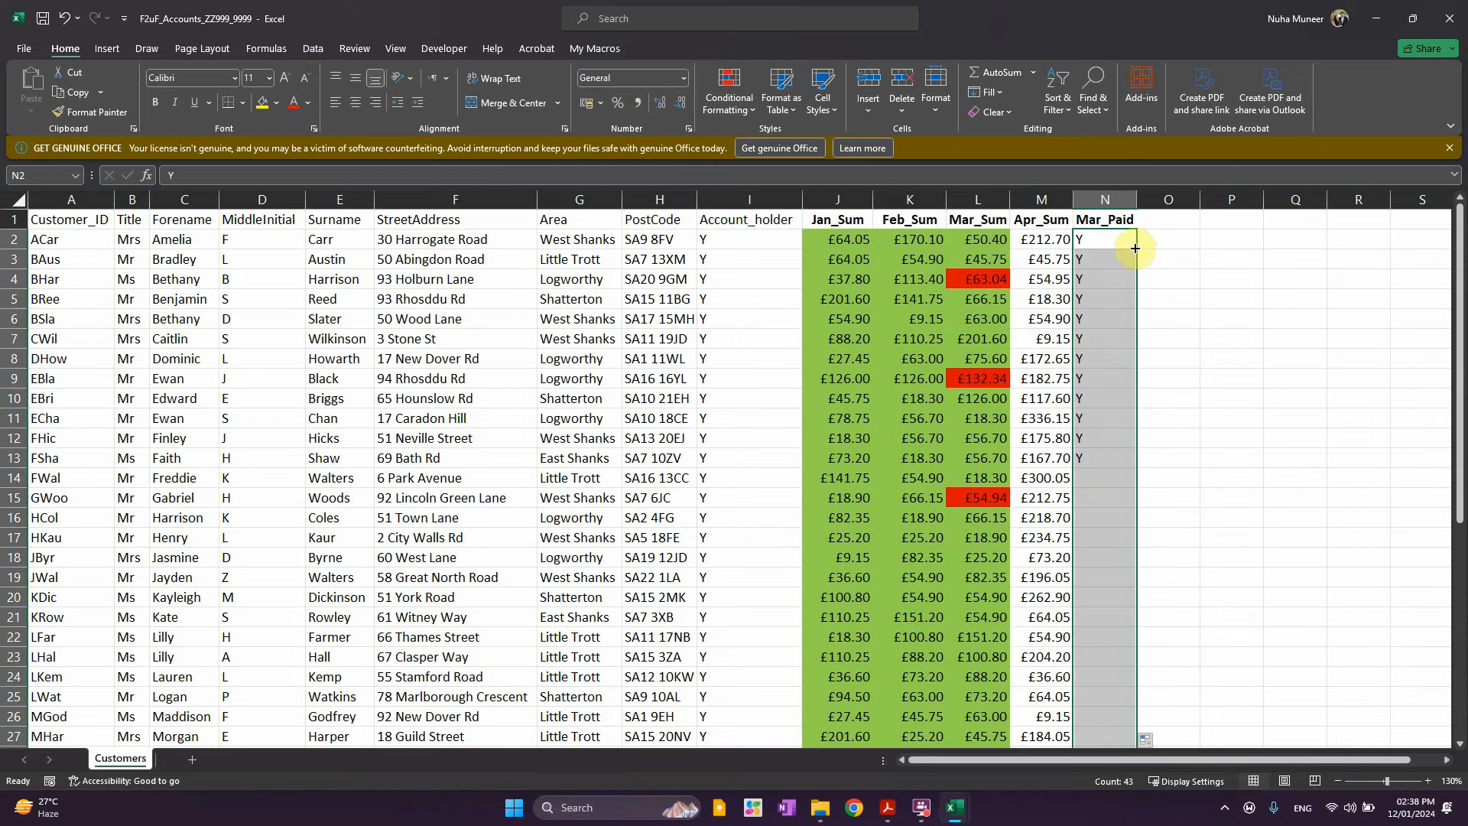
Mark the unpaid March customers N in Mar_Paid cells N4, N9, N15, N39 and N44
{"action": "left_click", "coordinate": [1086, 279]}
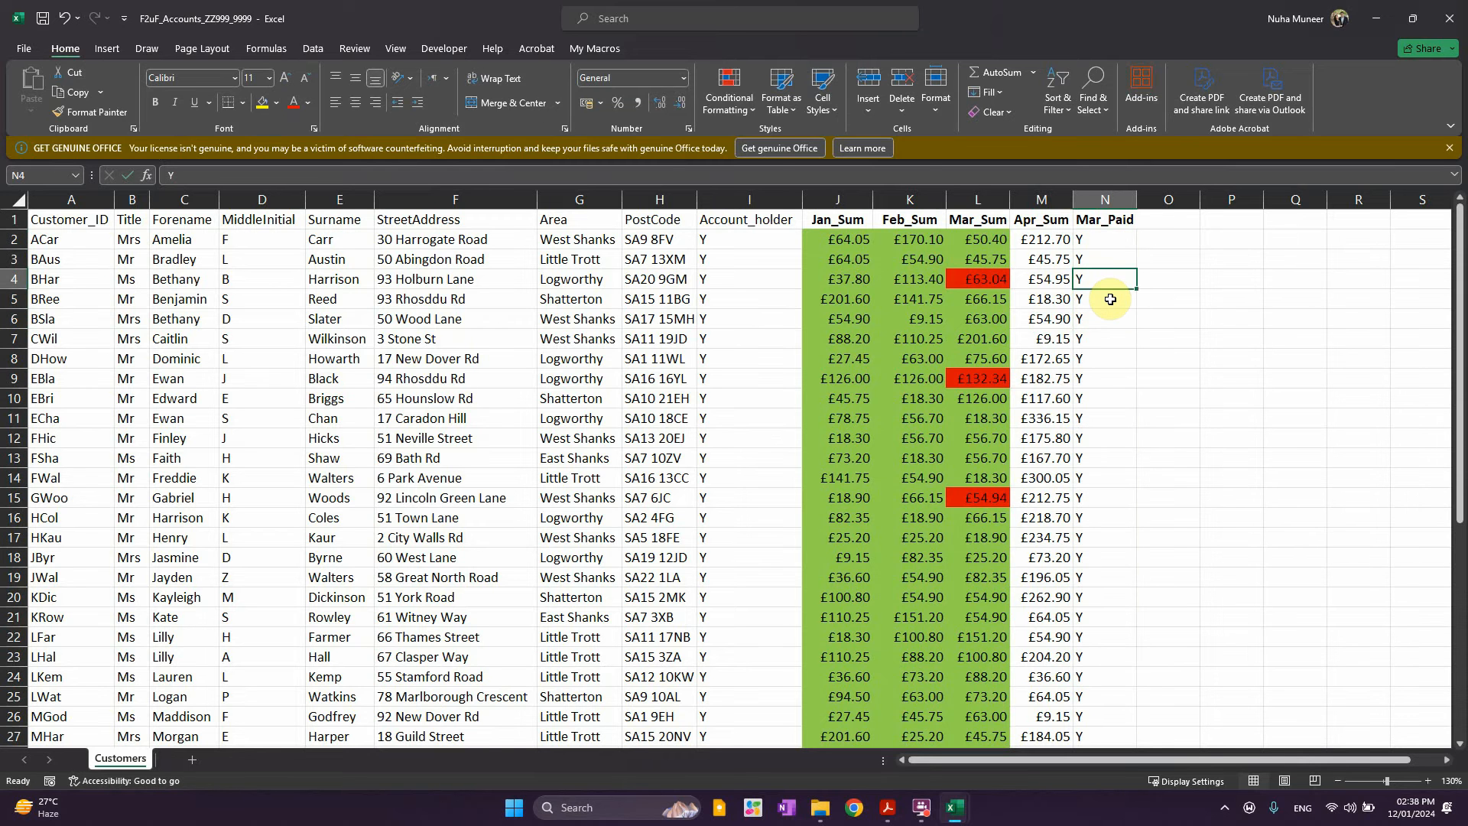
{"action": "type", "text": "N"}
{"action": "key", "text": "ctrl+Return"}
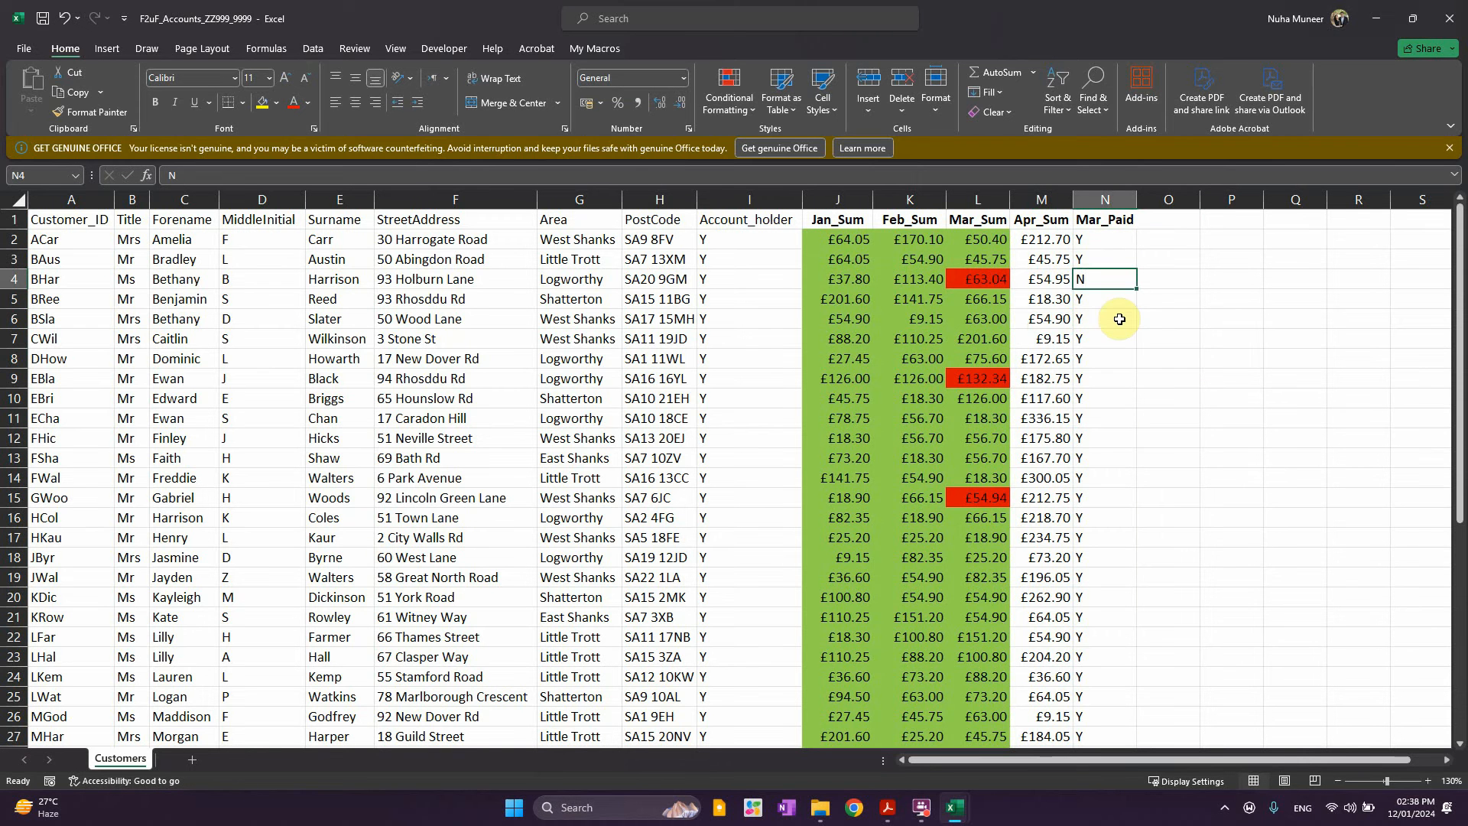
{"action": "key", "text": "ctrl+c"}
{"action": "left_click", "coordinate": [1104, 498]}
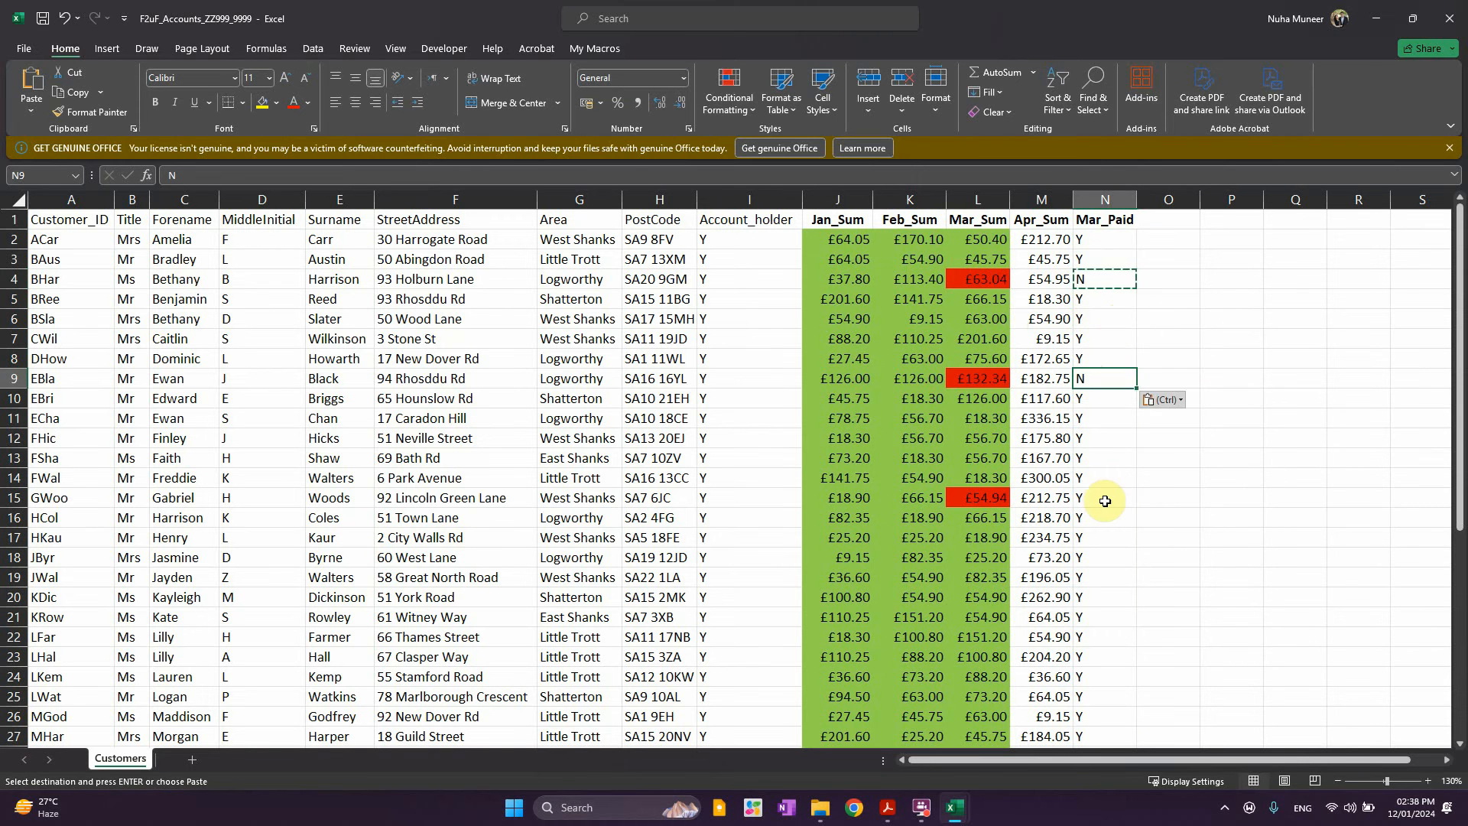
{"action": "key", "text": "ctrl+v"}
{"action": "scroll", "coordinate": [1196, 597], "scroll_direction": "down", "scroll_amount": 5}
{"action": "scroll", "coordinate": [1076, 647], "scroll_direction": "down", "scroll_amount": 4}
{"action": "left_click", "coordinate": [1095, 439]}
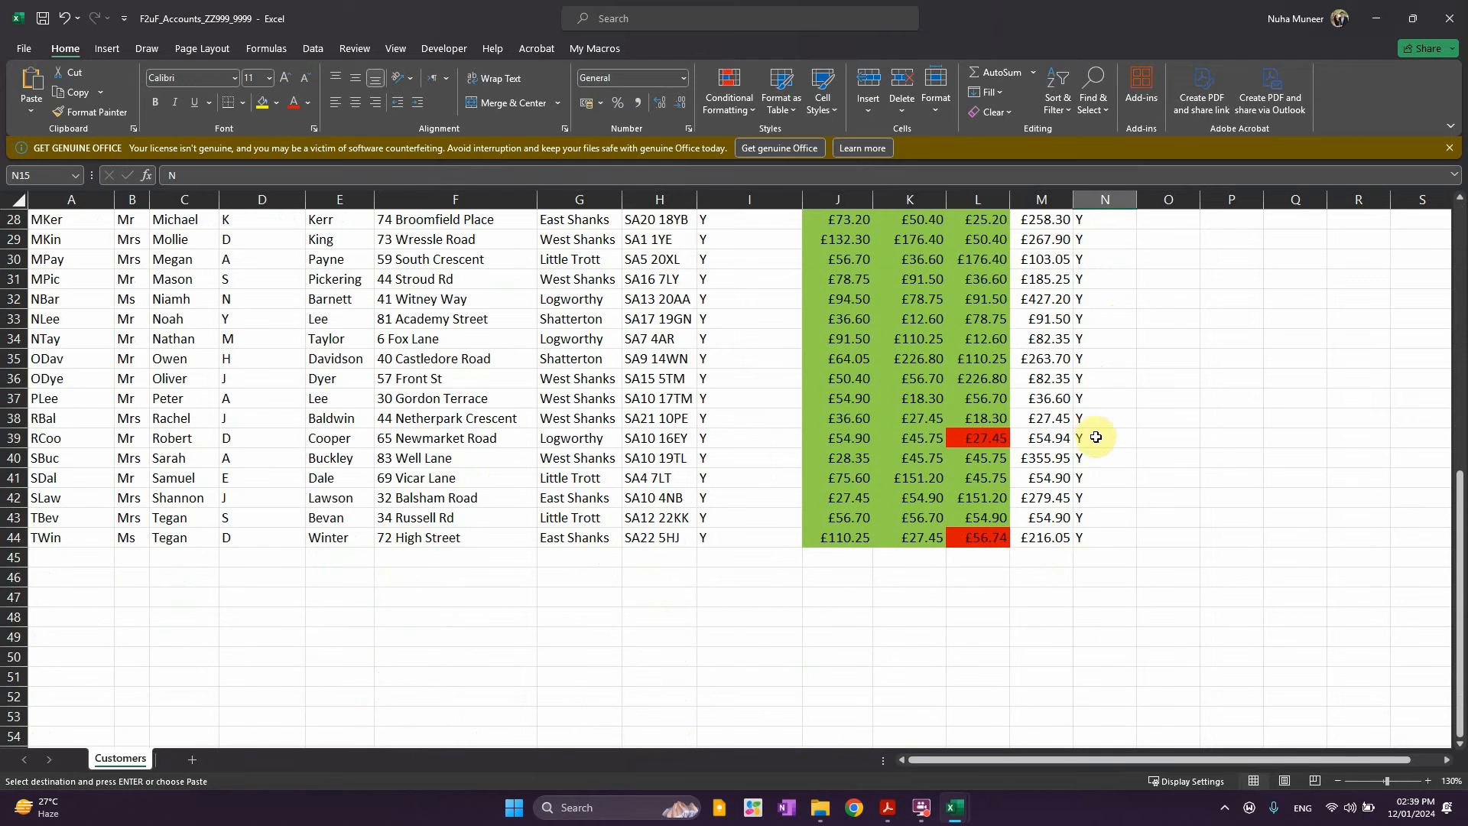
{"action": "key", "text": "ctrl+v"}
{"action": "left_click", "coordinate": [1101, 537]}
Cancel the pending copy and check the N flags against the red March amounts
{"action": "left_click", "coordinate": [1166, 616]}
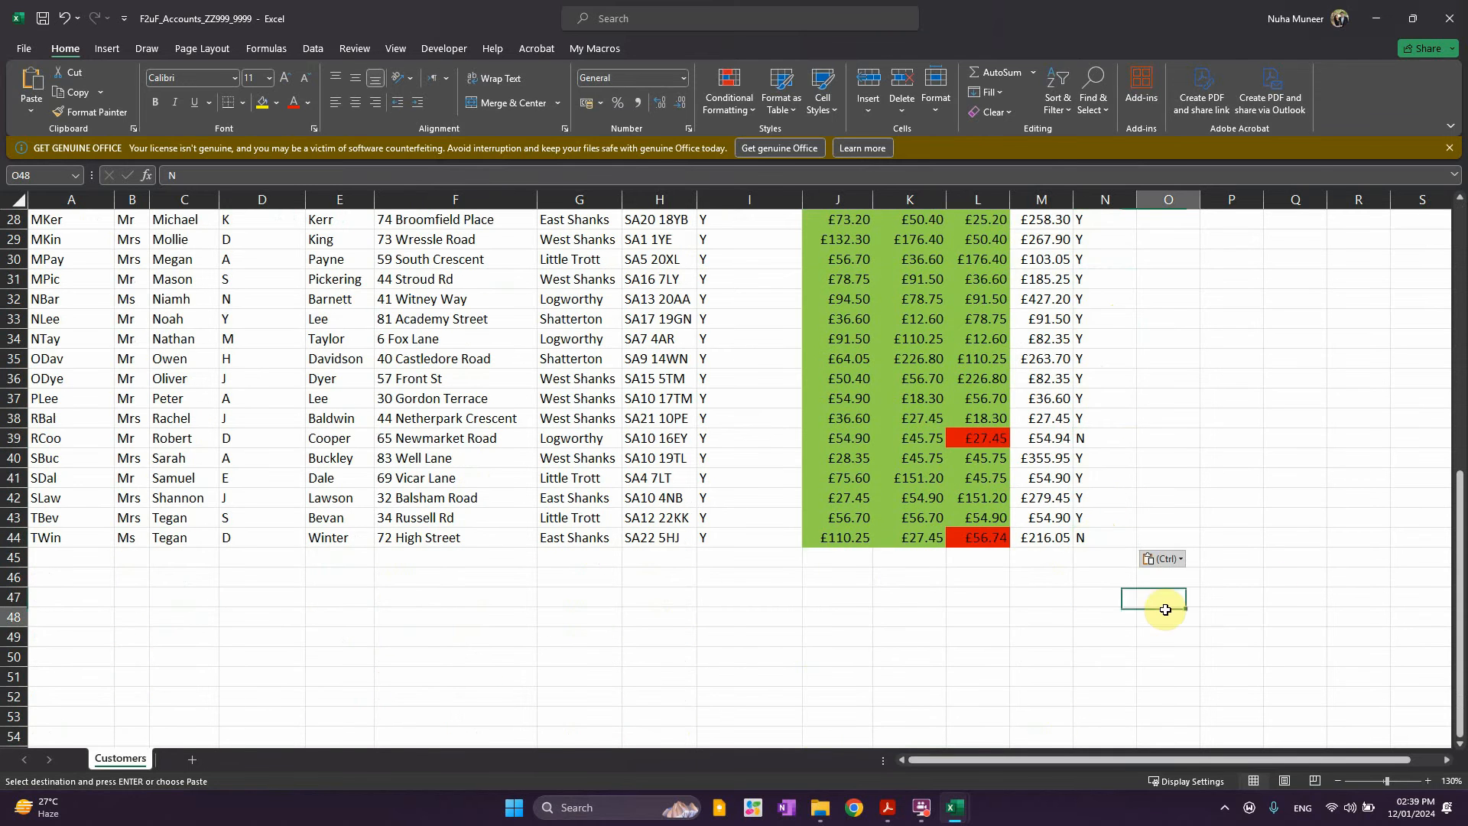
{"action": "scroll", "coordinate": [1163, 608], "scroll_direction": "up", "scroll_amount": 9}
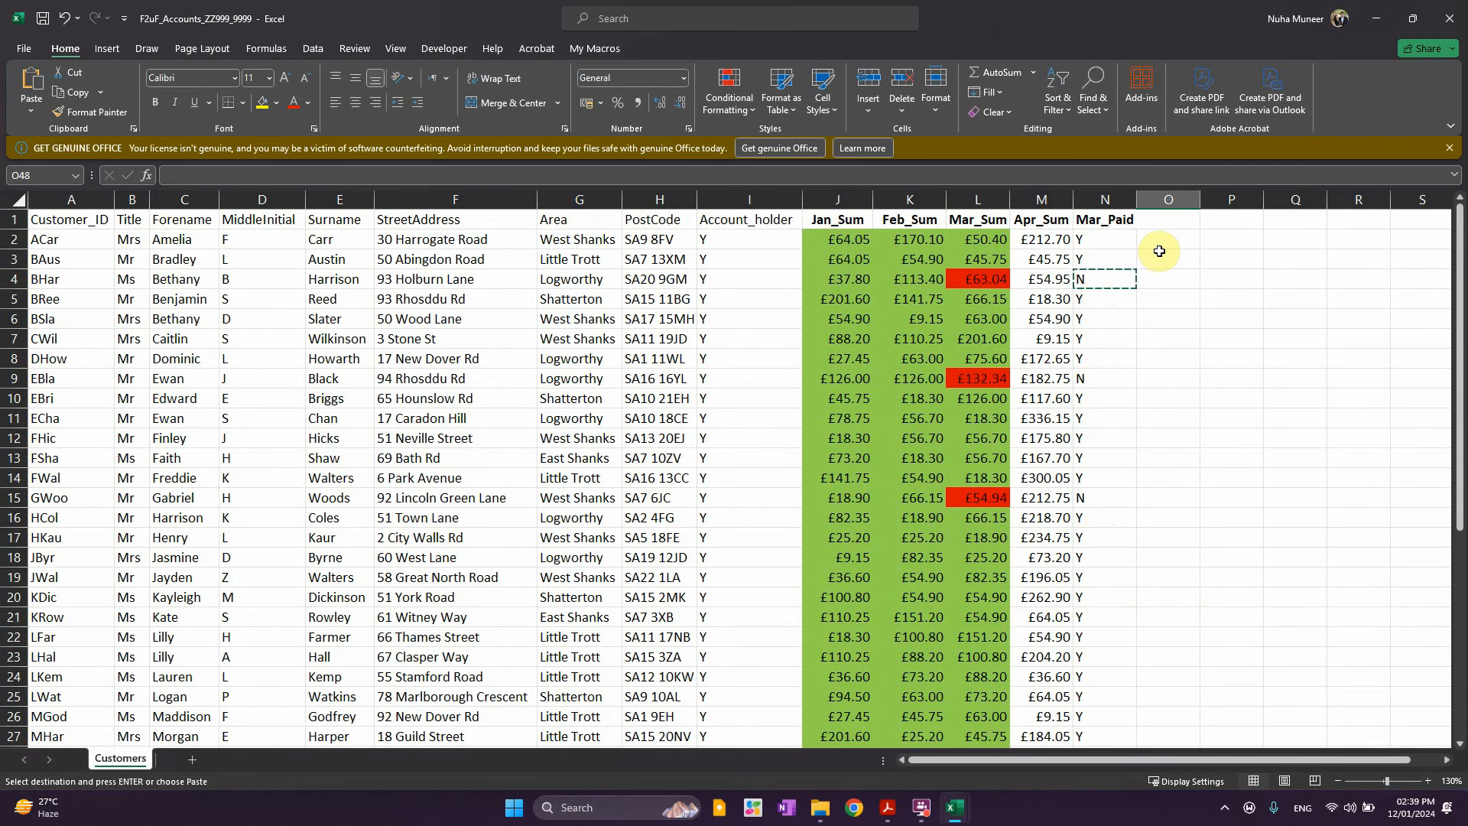
{"action": "key", "text": "Escape"}
{"action": "scroll", "coordinate": [1170, 229], "scroll_direction": "down", "scroll_amount": 11}
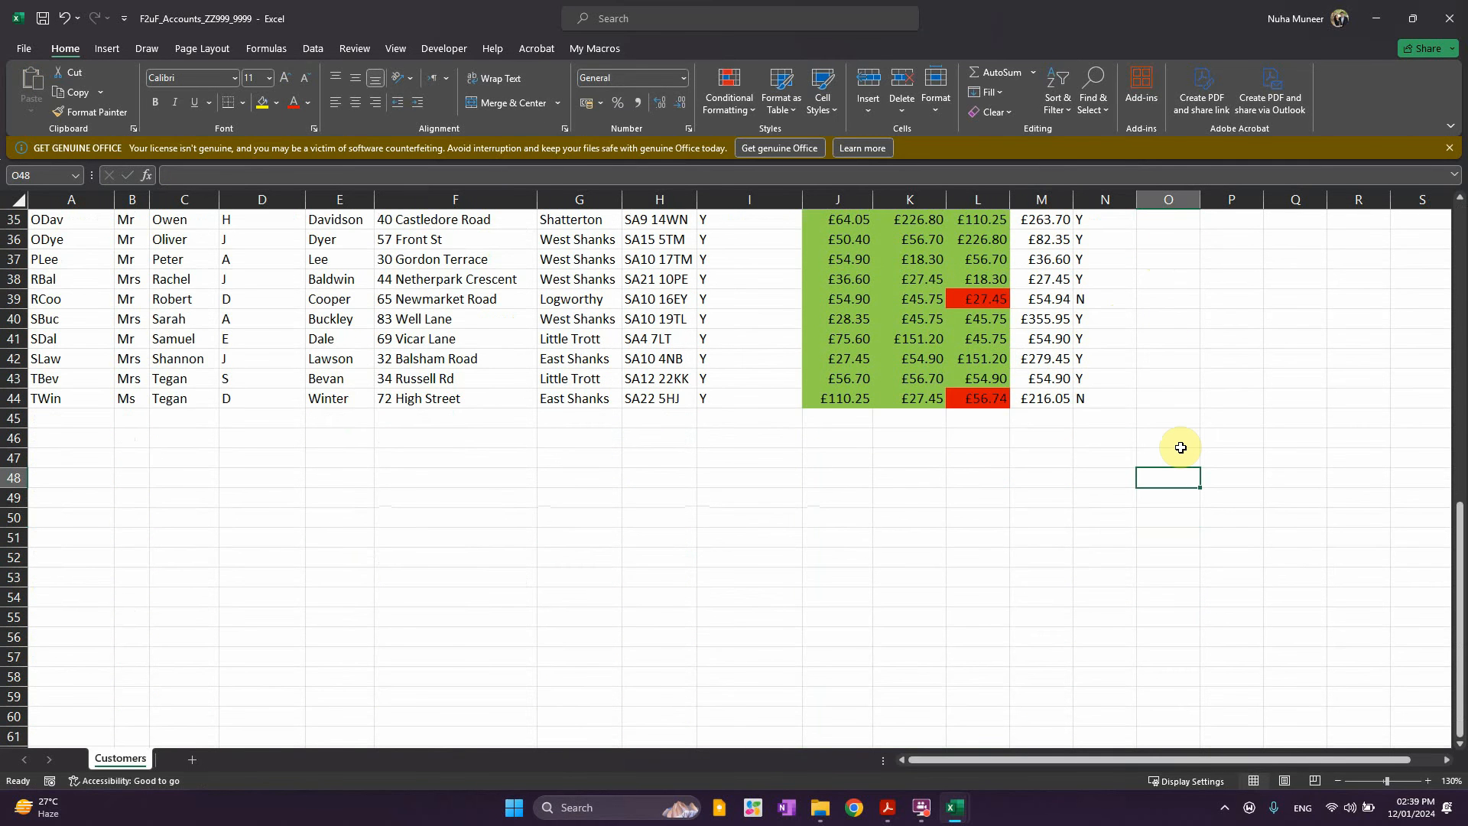
{"action": "left_click", "coordinate": [1181, 443]}
{"action": "scroll", "coordinate": [1202, 510], "scroll_direction": "up", "scroll_amount": 11}
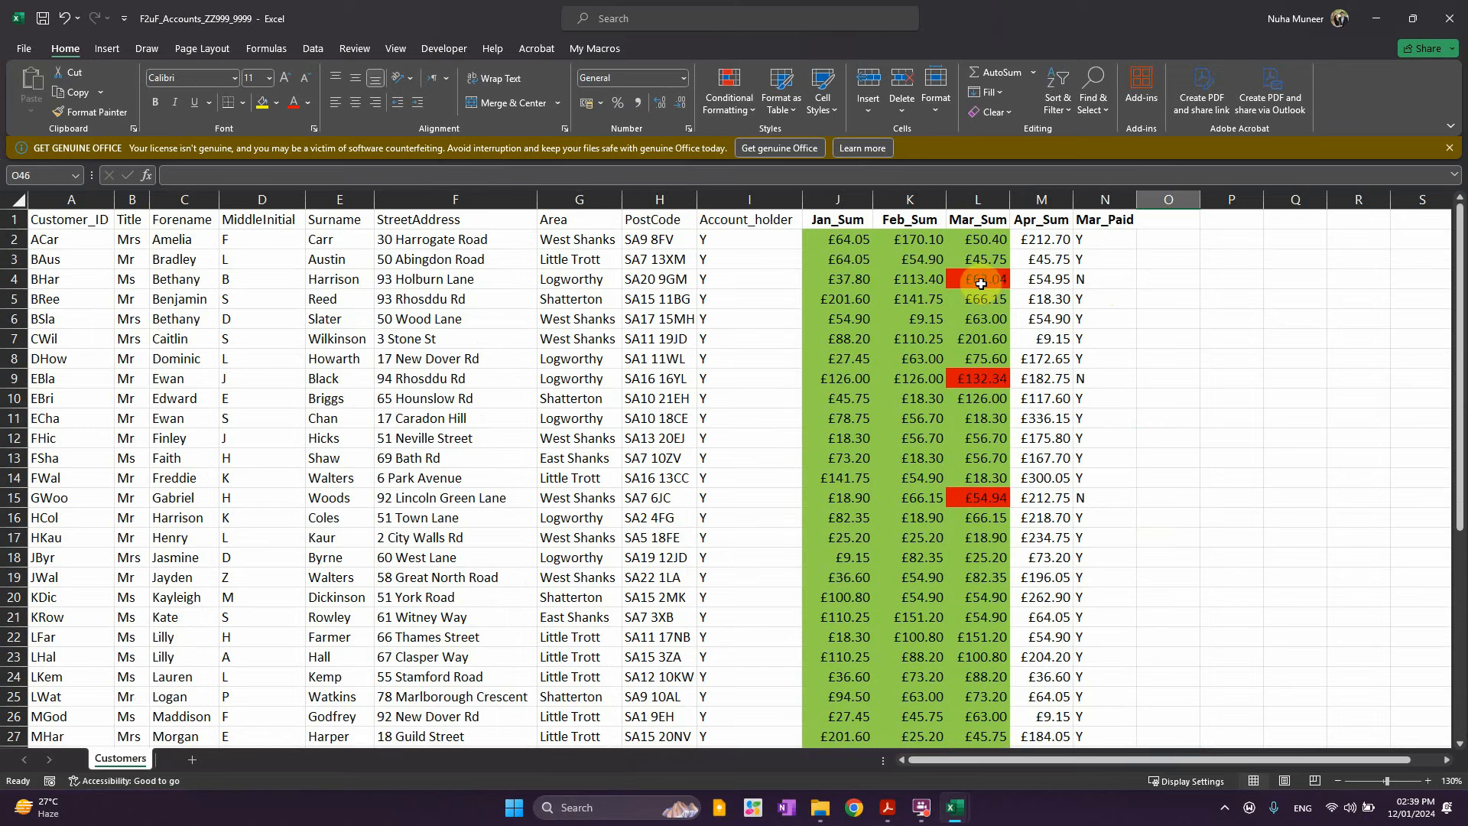
{"action": "left_click", "coordinate": [981, 284]}
Enter the OutstandingTotal heading in O1 and autofit column O to fit it
{"action": "left_click", "coordinate": [1094, 279]}
{"action": "left_click", "coordinate": [987, 281]}
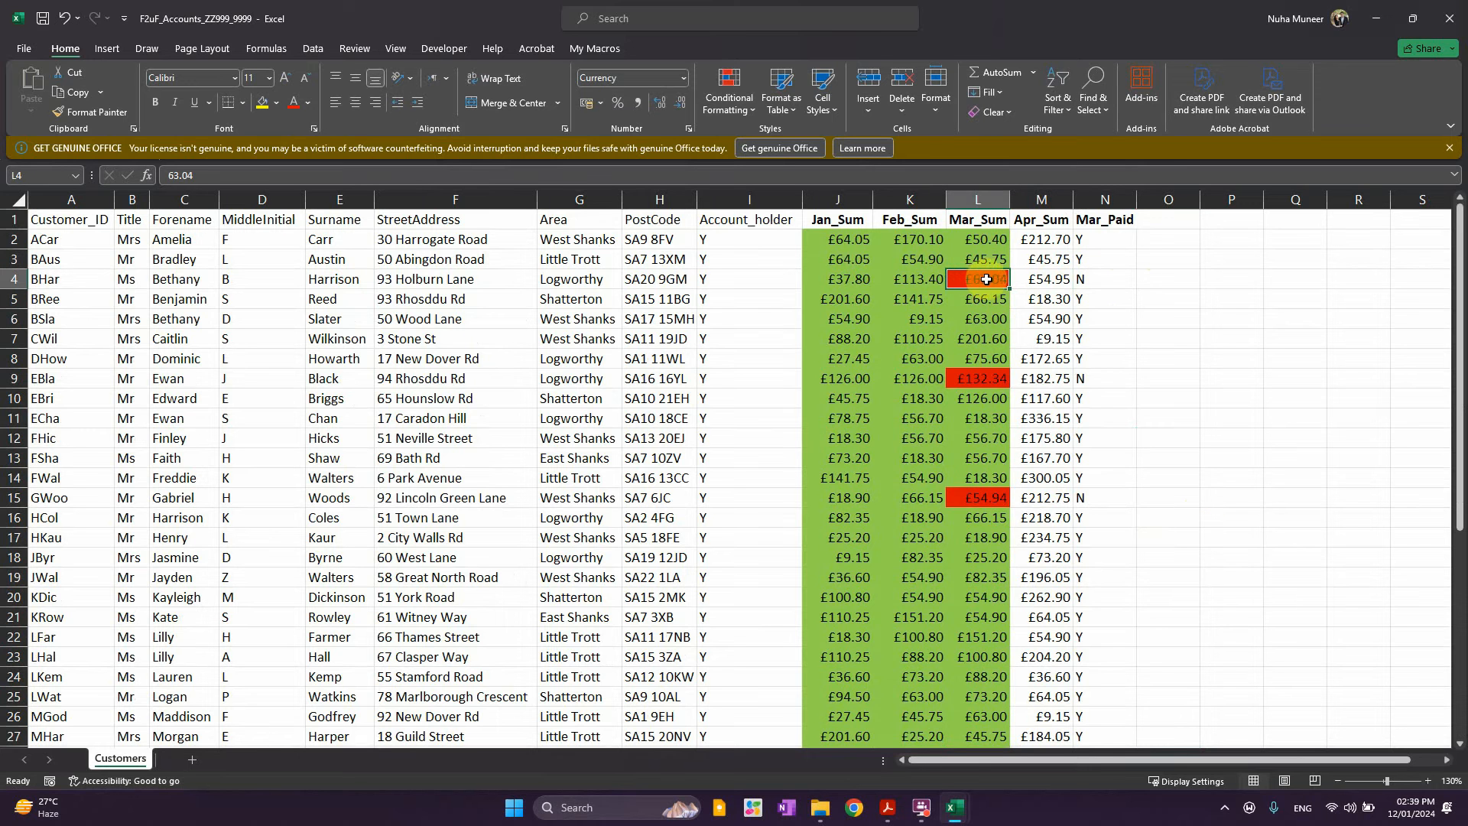
{"action": "left_click", "coordinate": [1168, 281]}
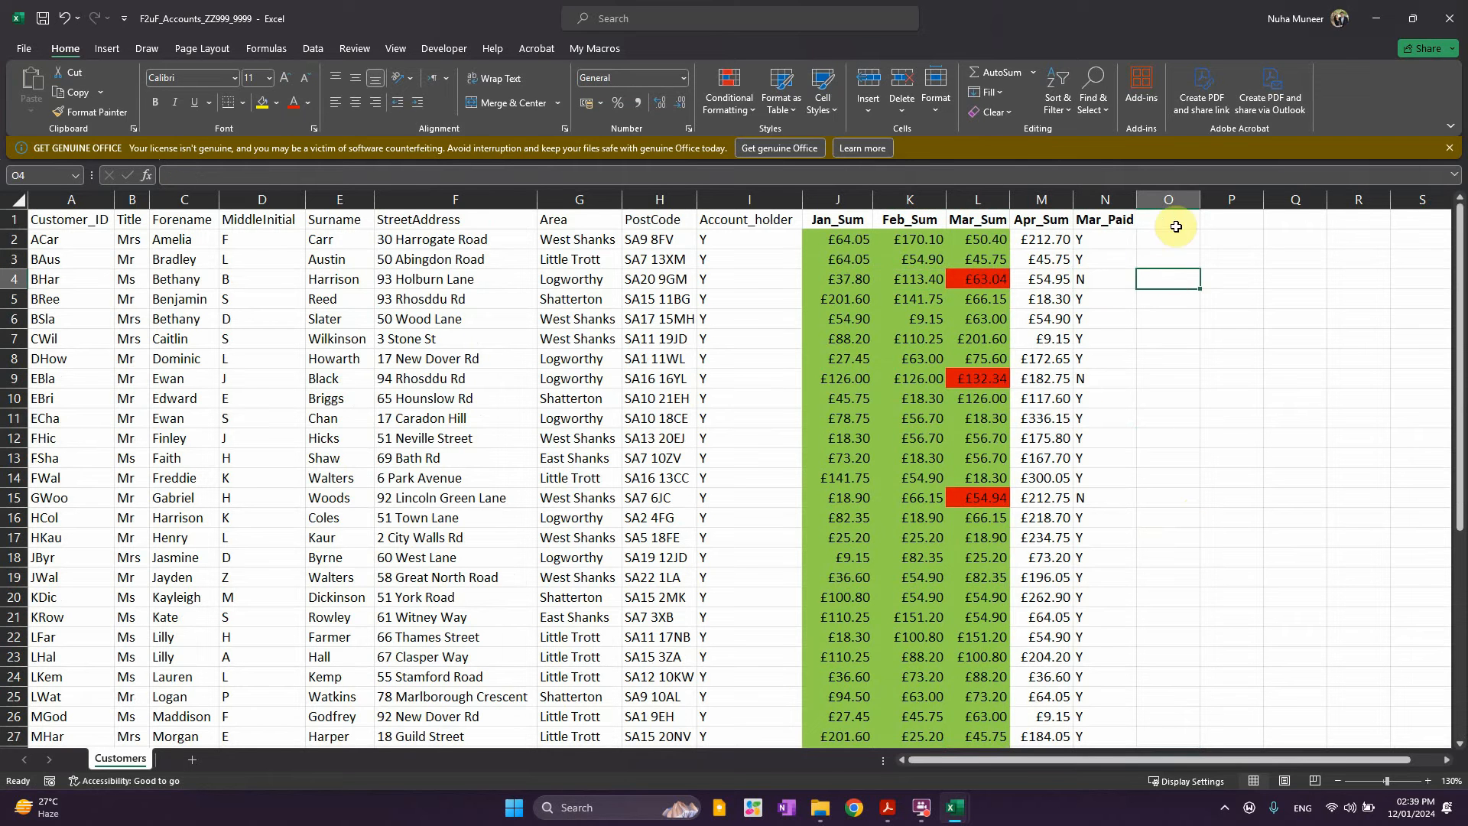
{"action": "left_click", "coordinate": [1179, 222]}
{"action": "type", "text": "OutstandingTotal"}
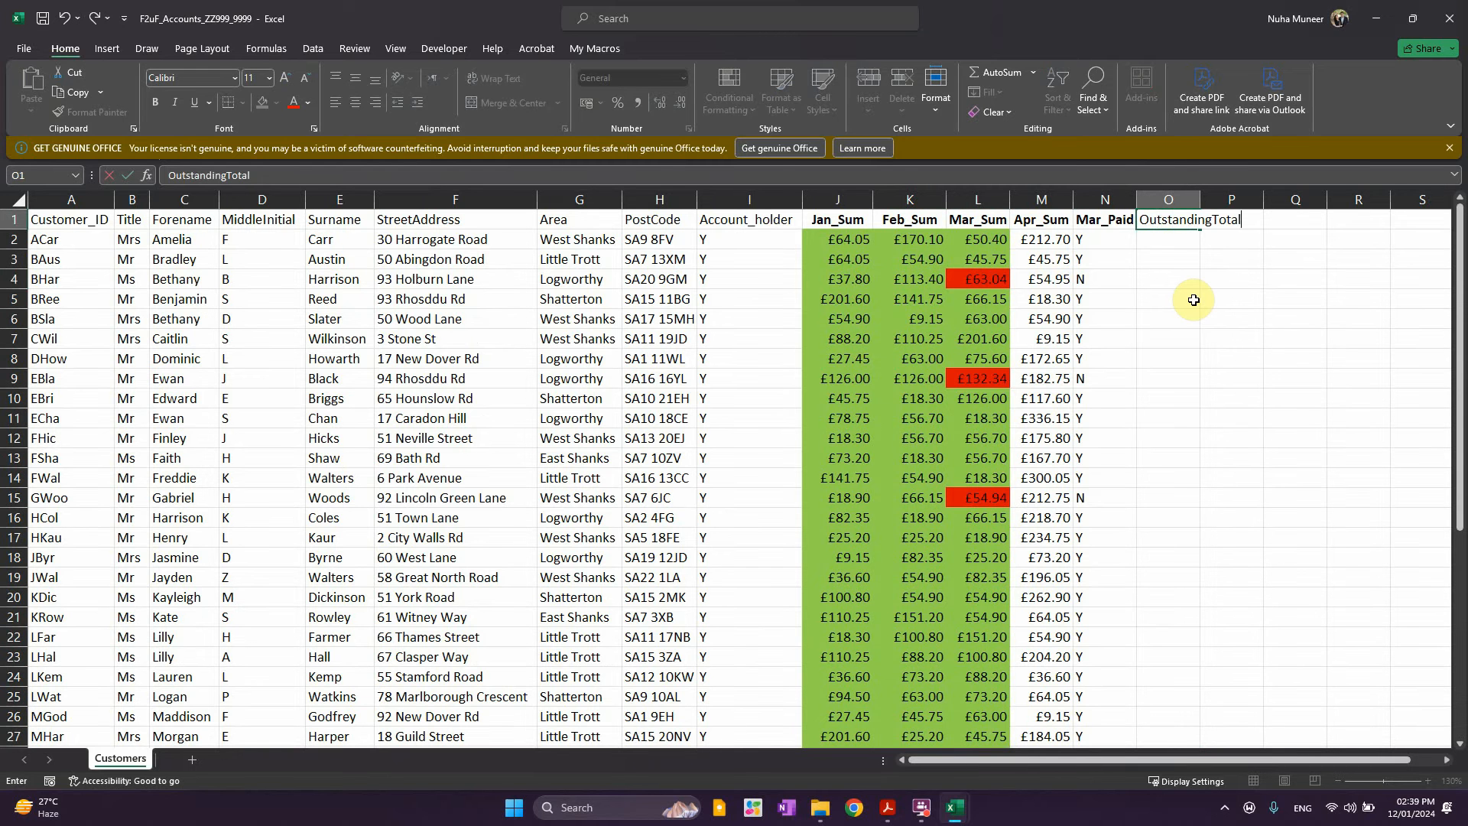
{"action": "left_click", "coordinate": [1192, 316]}
{"action": "double_click", "coordinate": [1201, 199]}
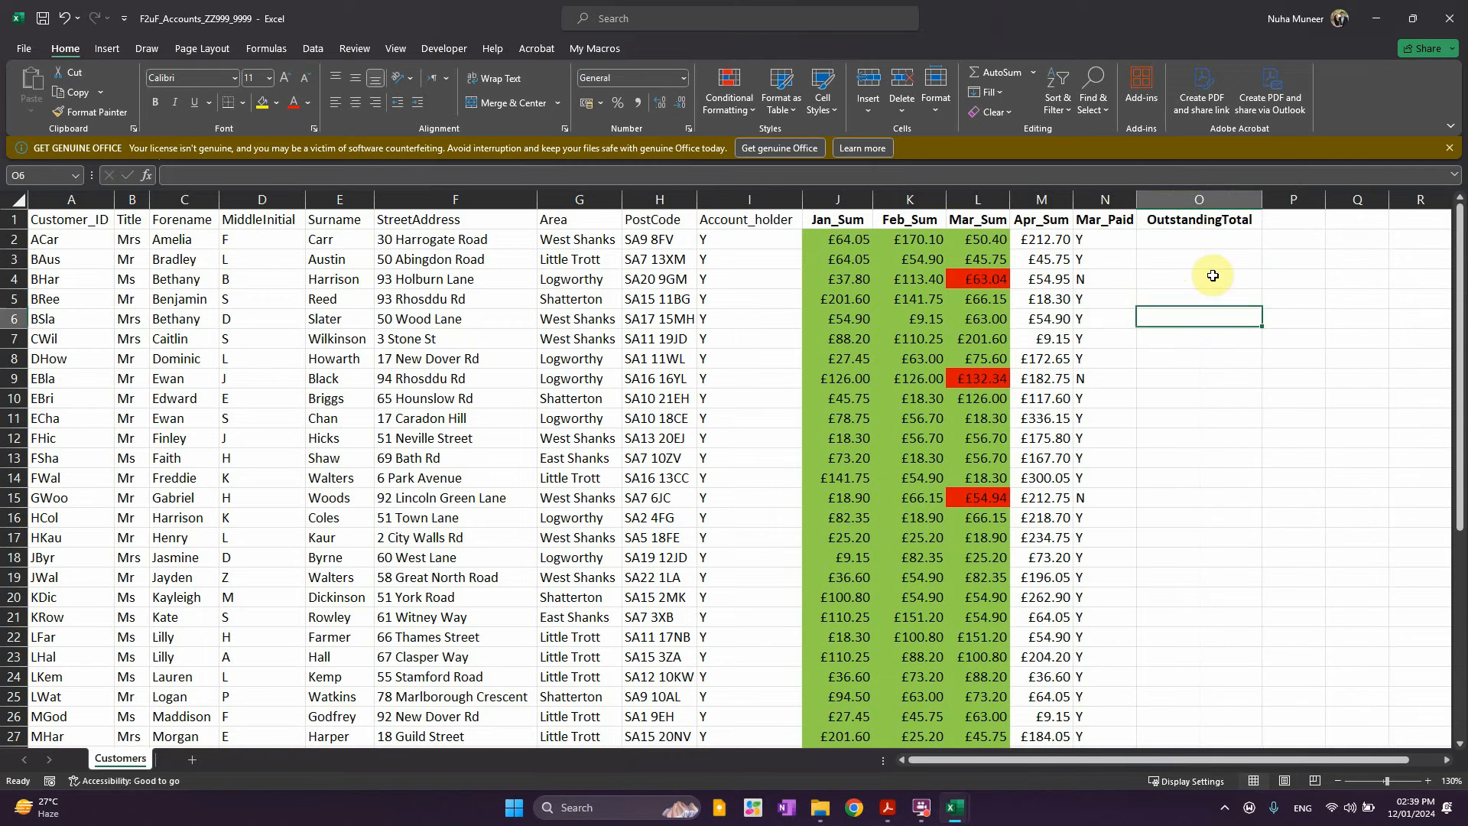
{"action": "left_click", "coordinate": [1195, 240]}
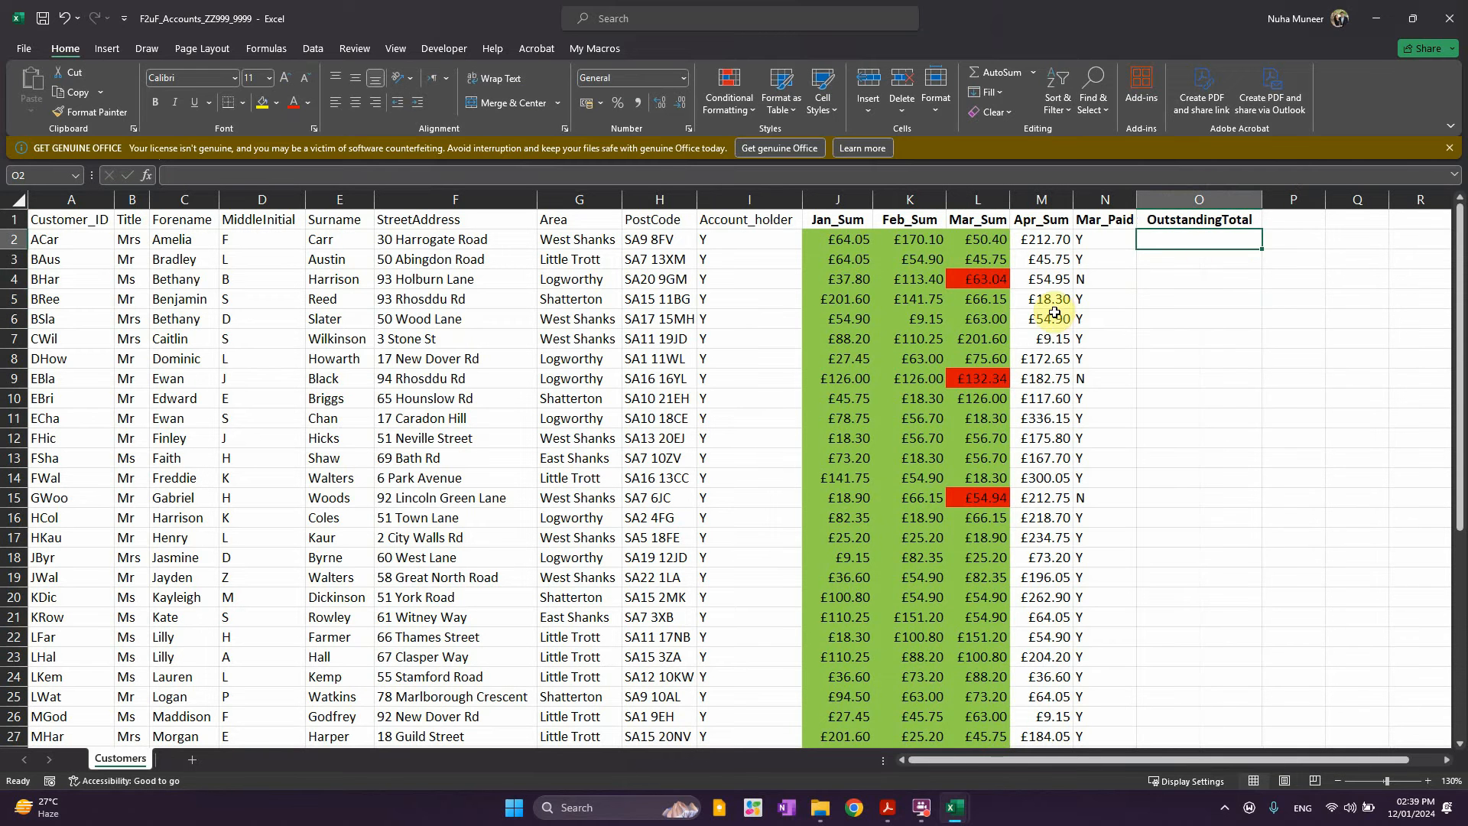
{"action": "left_click", "coordinate": [987, 283]}
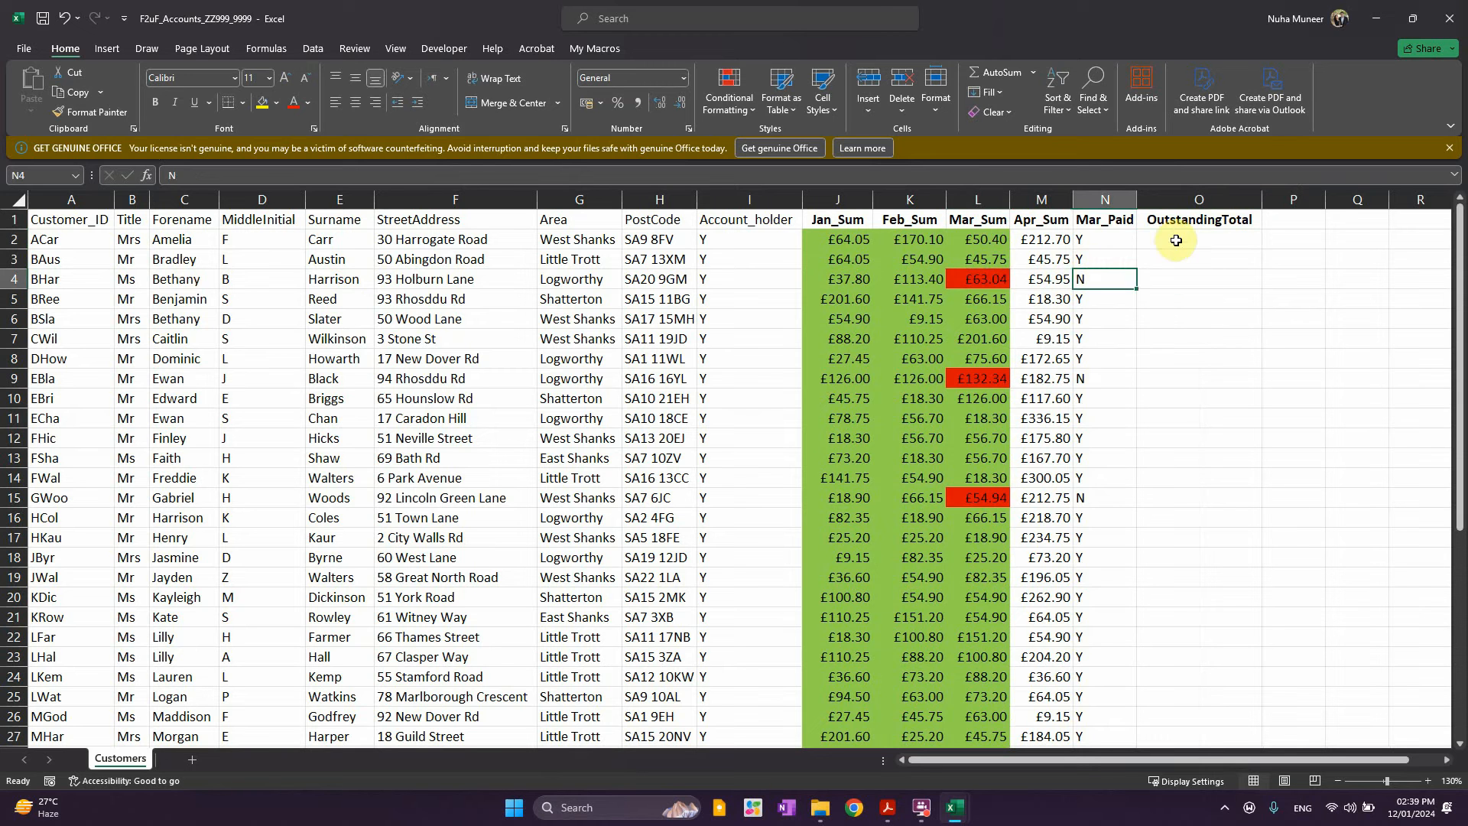
{"action": "left_click", "coordinate": [1111, 240]}
{"action": "left_click", "coordinate": [1192, 239]}
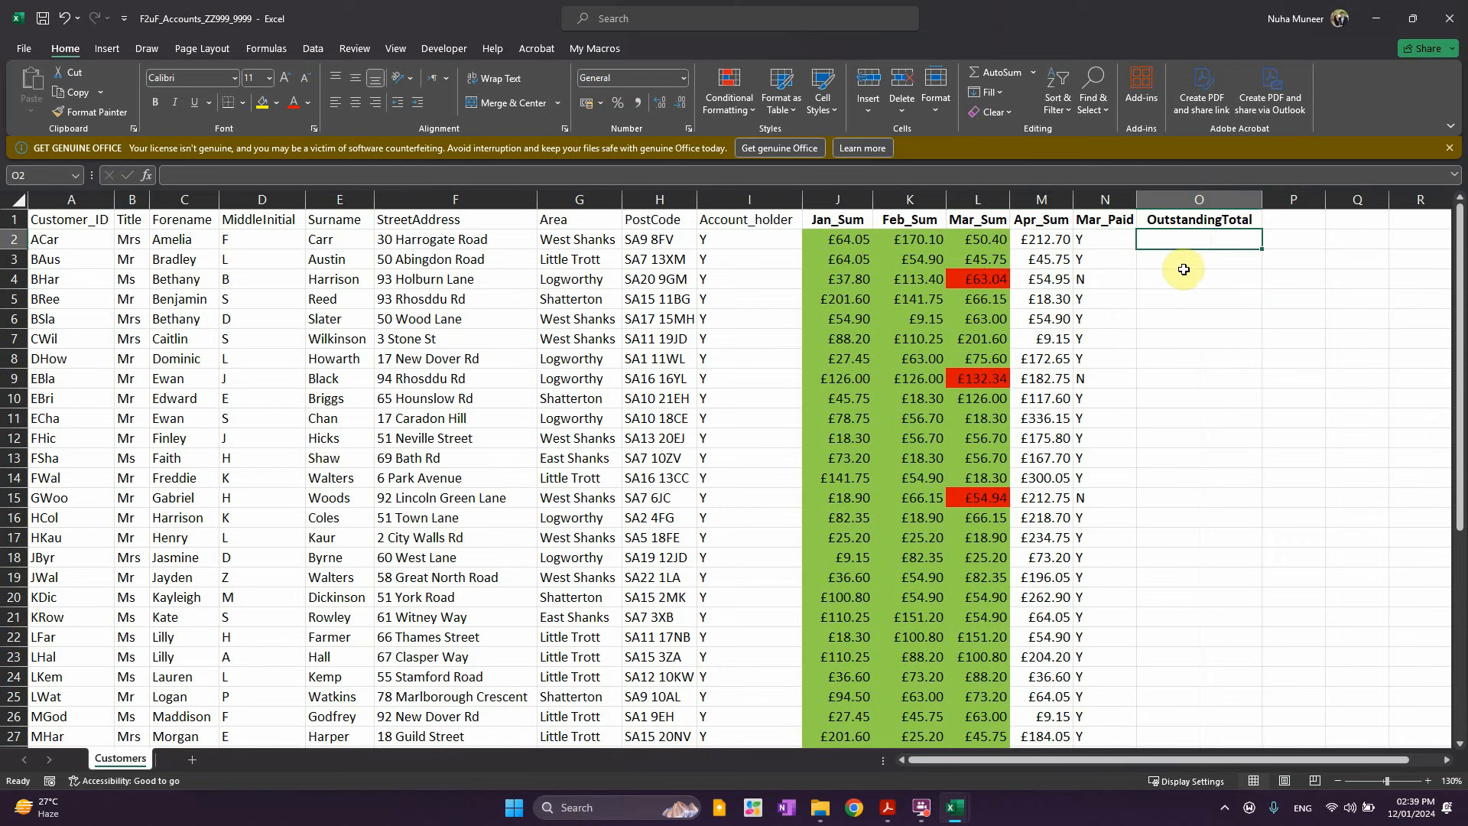
Enter =IF(N2="N",L2+M2,"") in O2 and fill it down column O
{"action": "type", "text": "=if(L2"}
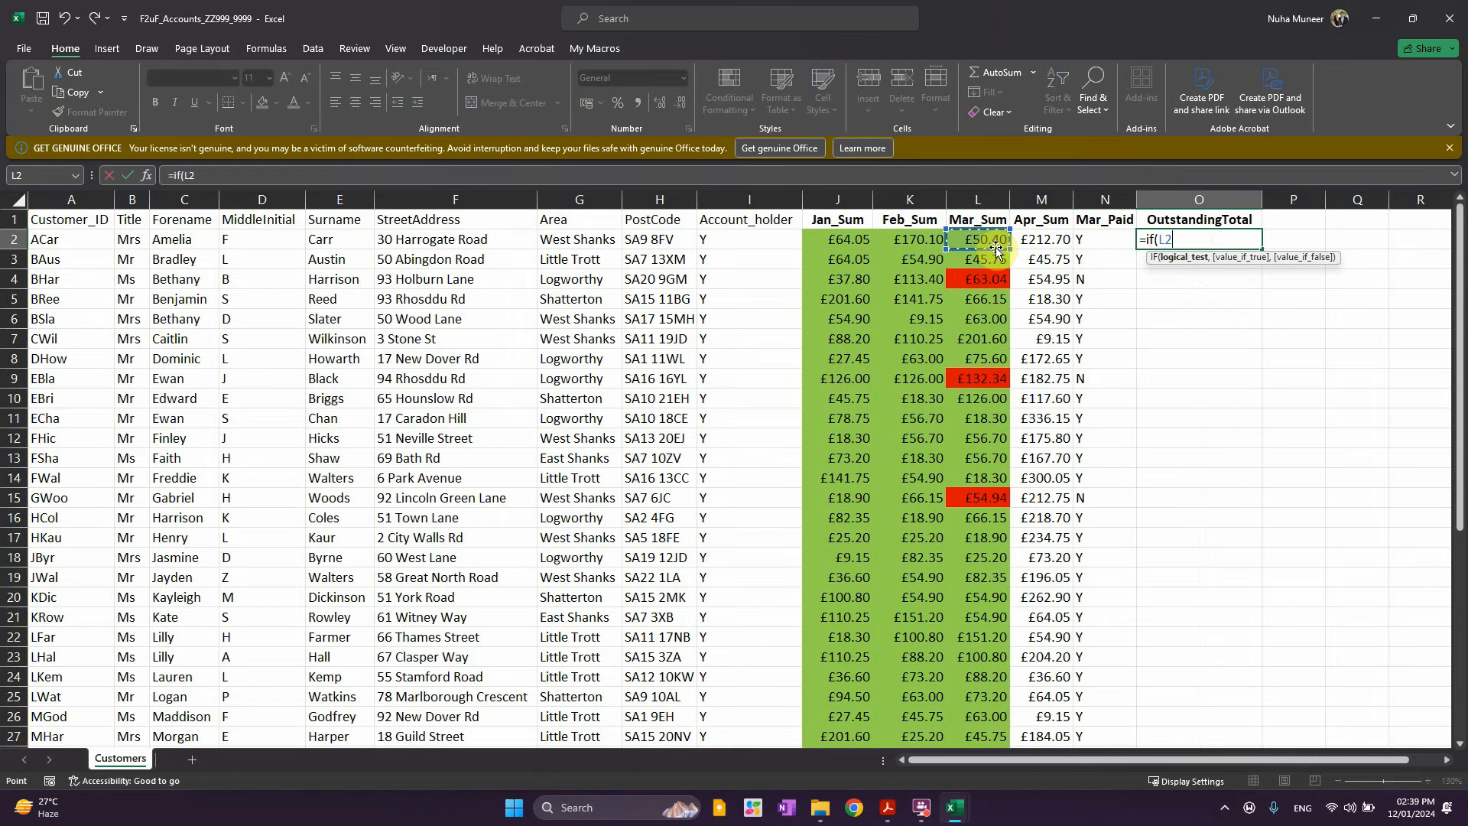
{"action": "type", "text": "+"}
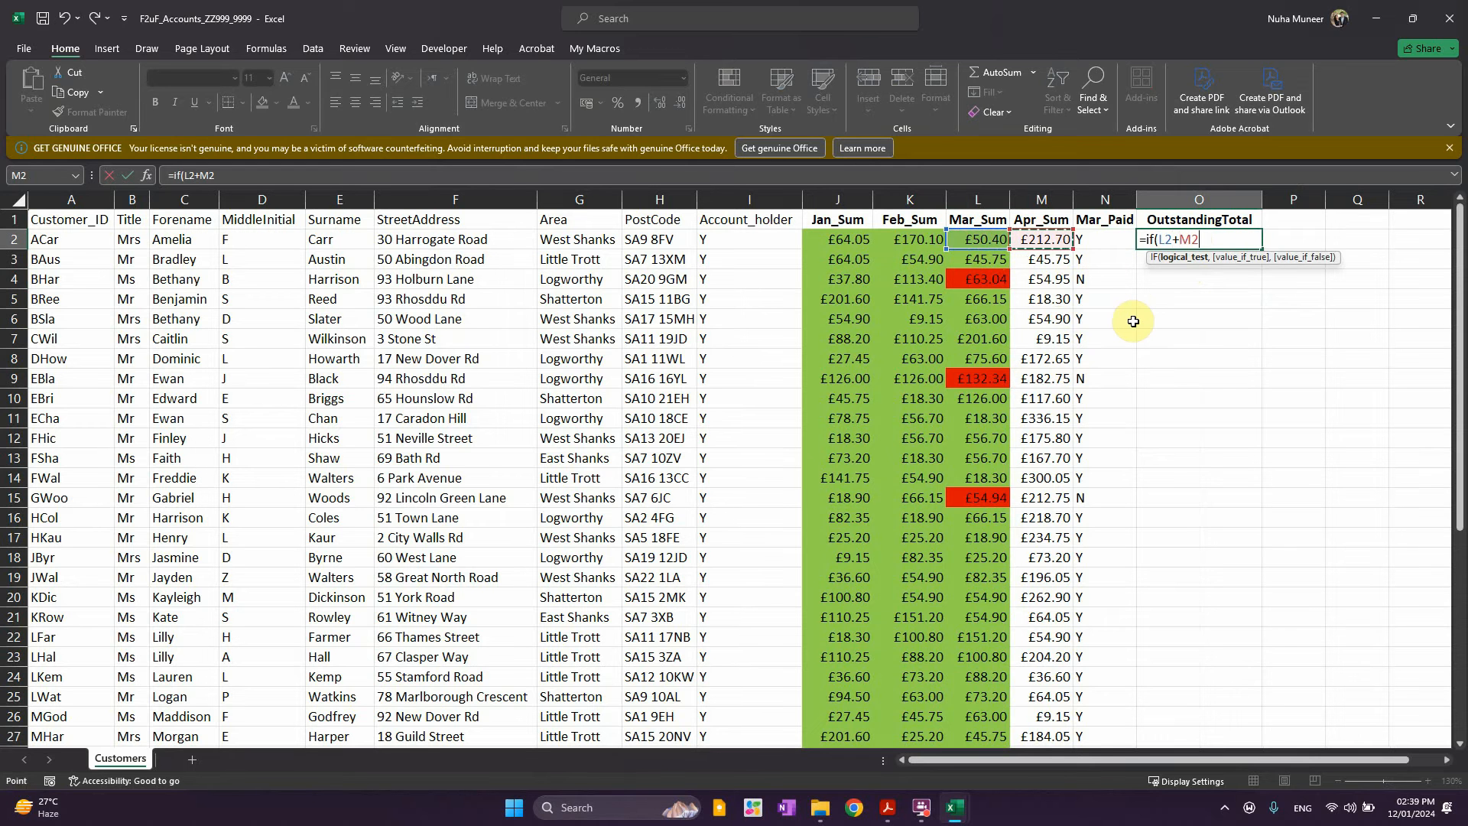
{"action": "key", "text": "BackSpace"}
{"action": "key", "text": "BackSpace"}
{"action": "key", "text": "BackSpace"}
{"action": "key", "text": "BackSpace"}
{"action": "key", "text": "BackSpace"}
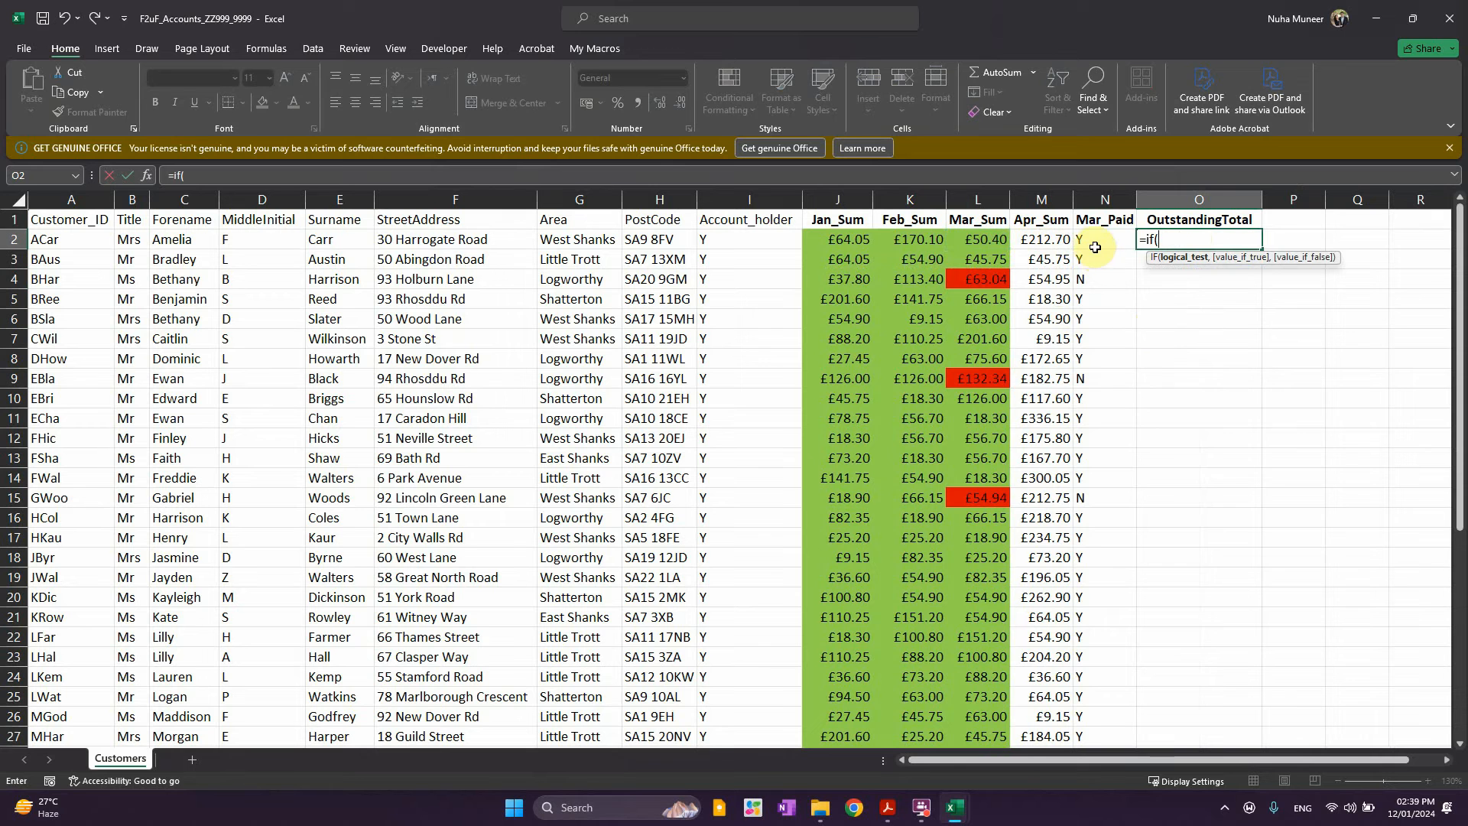
{"action": "left_click", "coordinate": [1096, 248]}
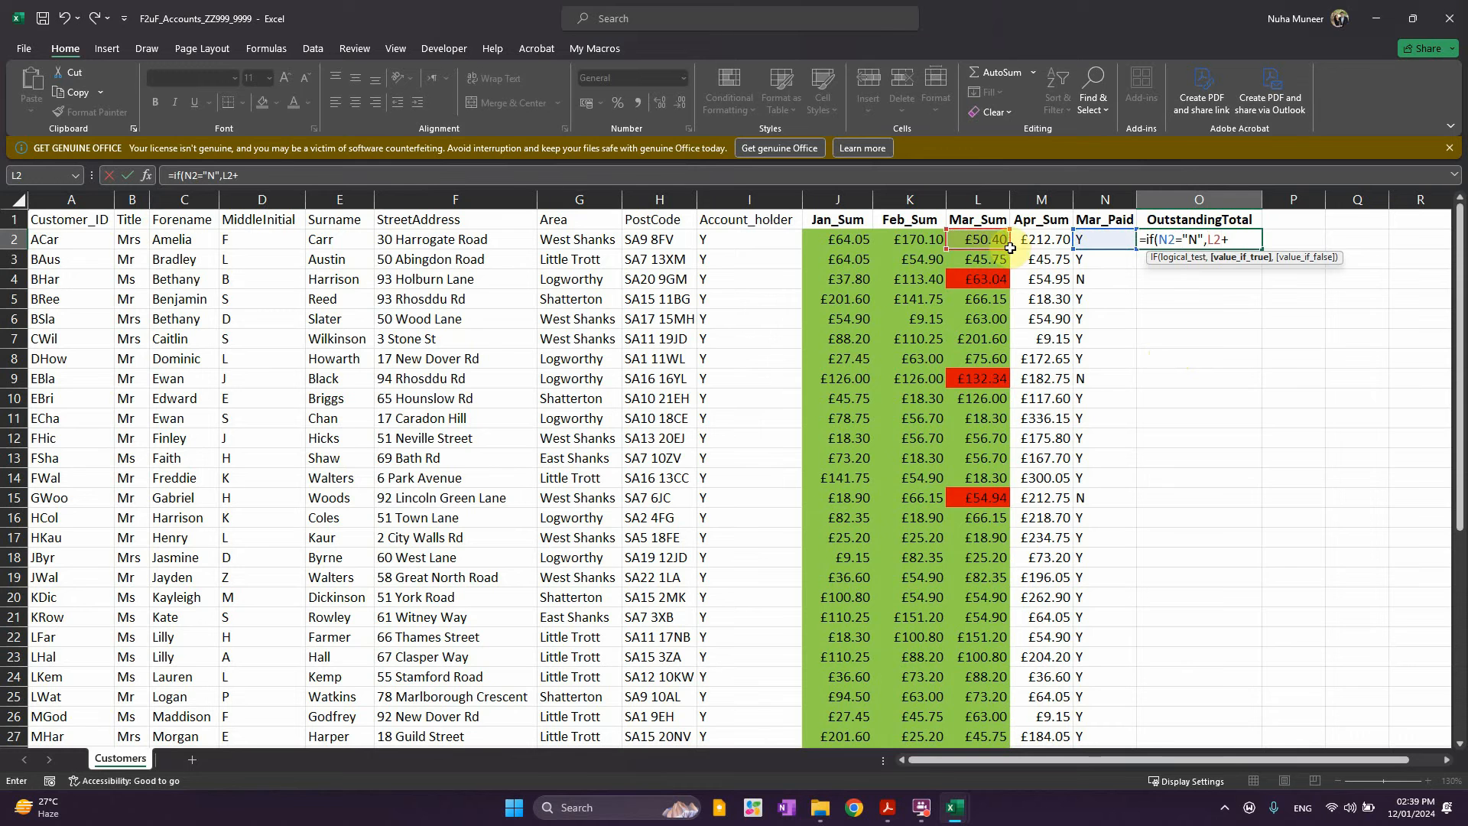
{"action": "left_click", "coordinate": [1032, 238]}
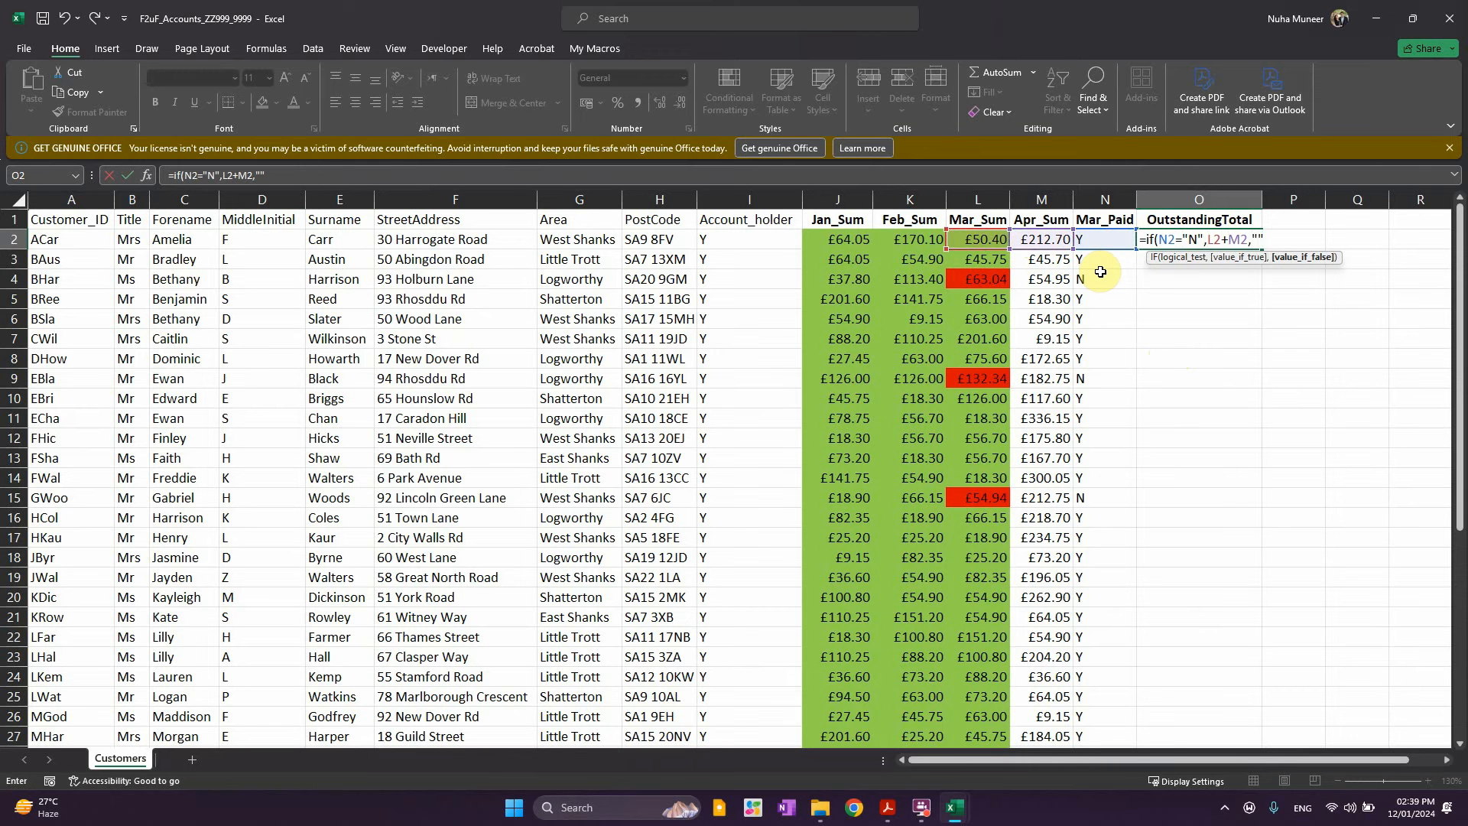
{"action": "type", "text": ",\"\")"}
{"action": "key", "text": "Return"}
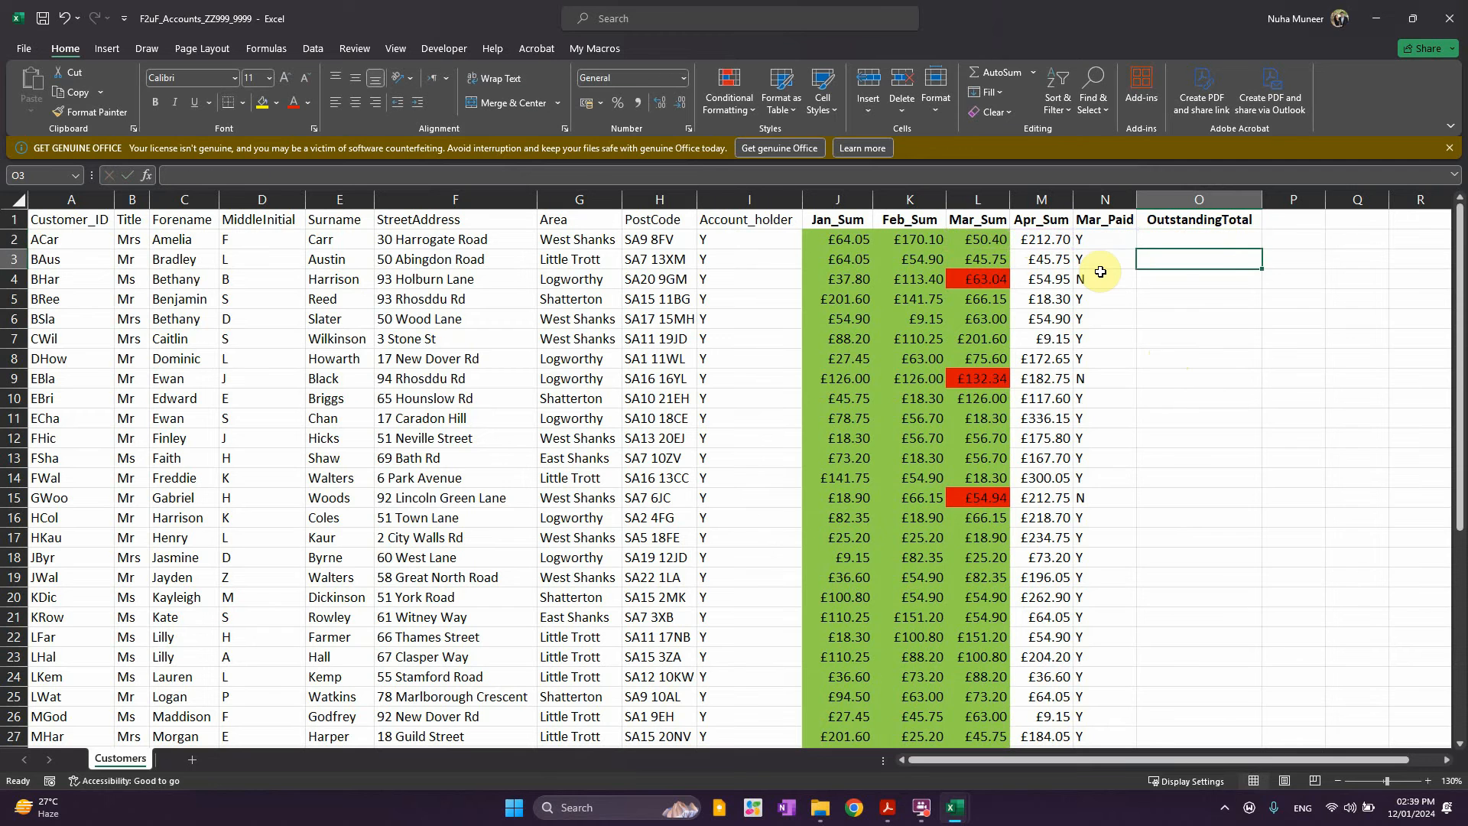
{"action": "left_click", "coordinate": [1205, 239]}
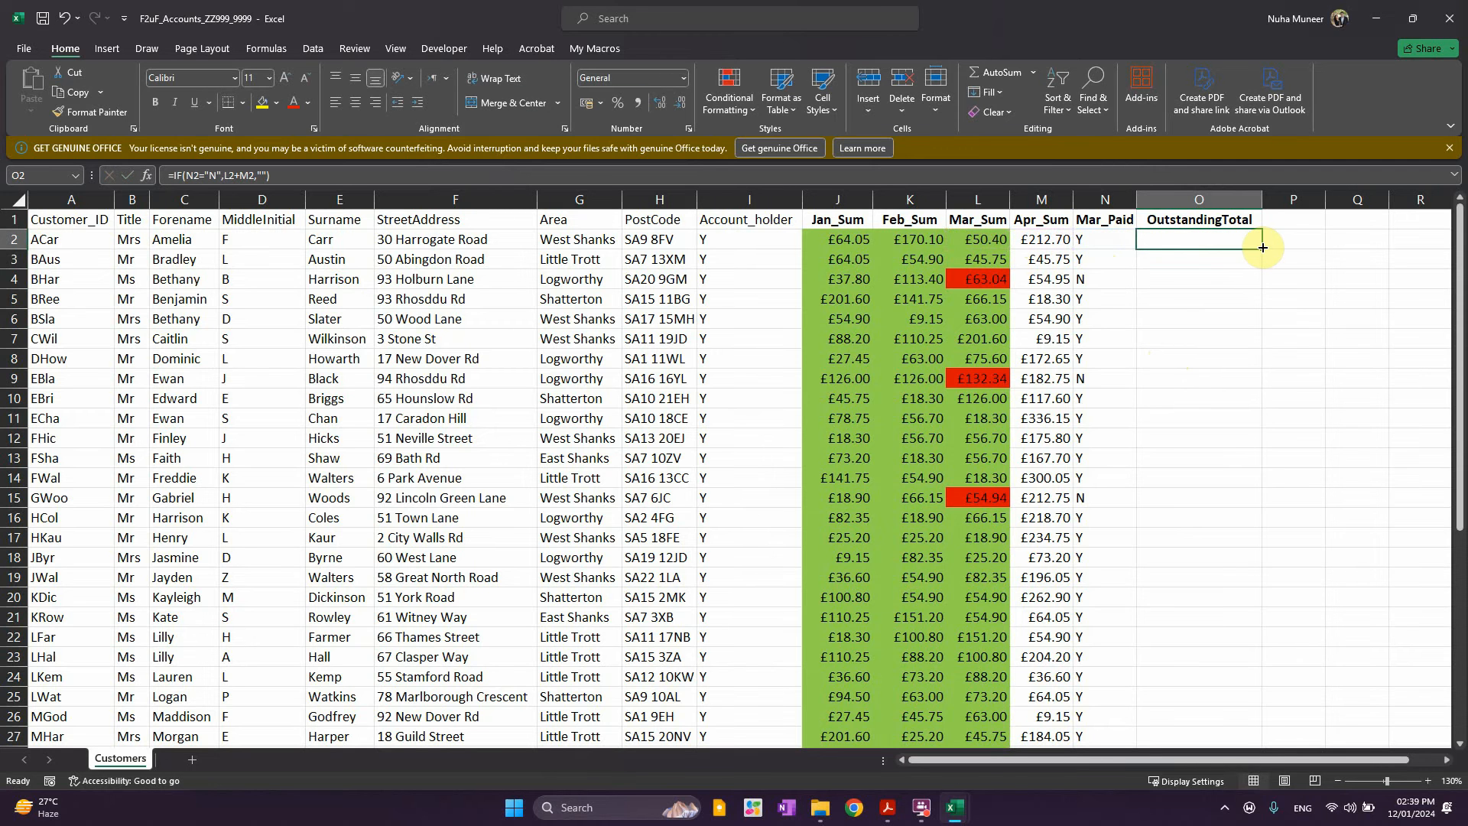
{"action": "double_click", "coordinate": [1263, 247]}
Format Paint the £ currency format from M3 onto the OutstandingTotal column, then close Excel
{"action": "left_click", "coordinate": [1342, 457]}
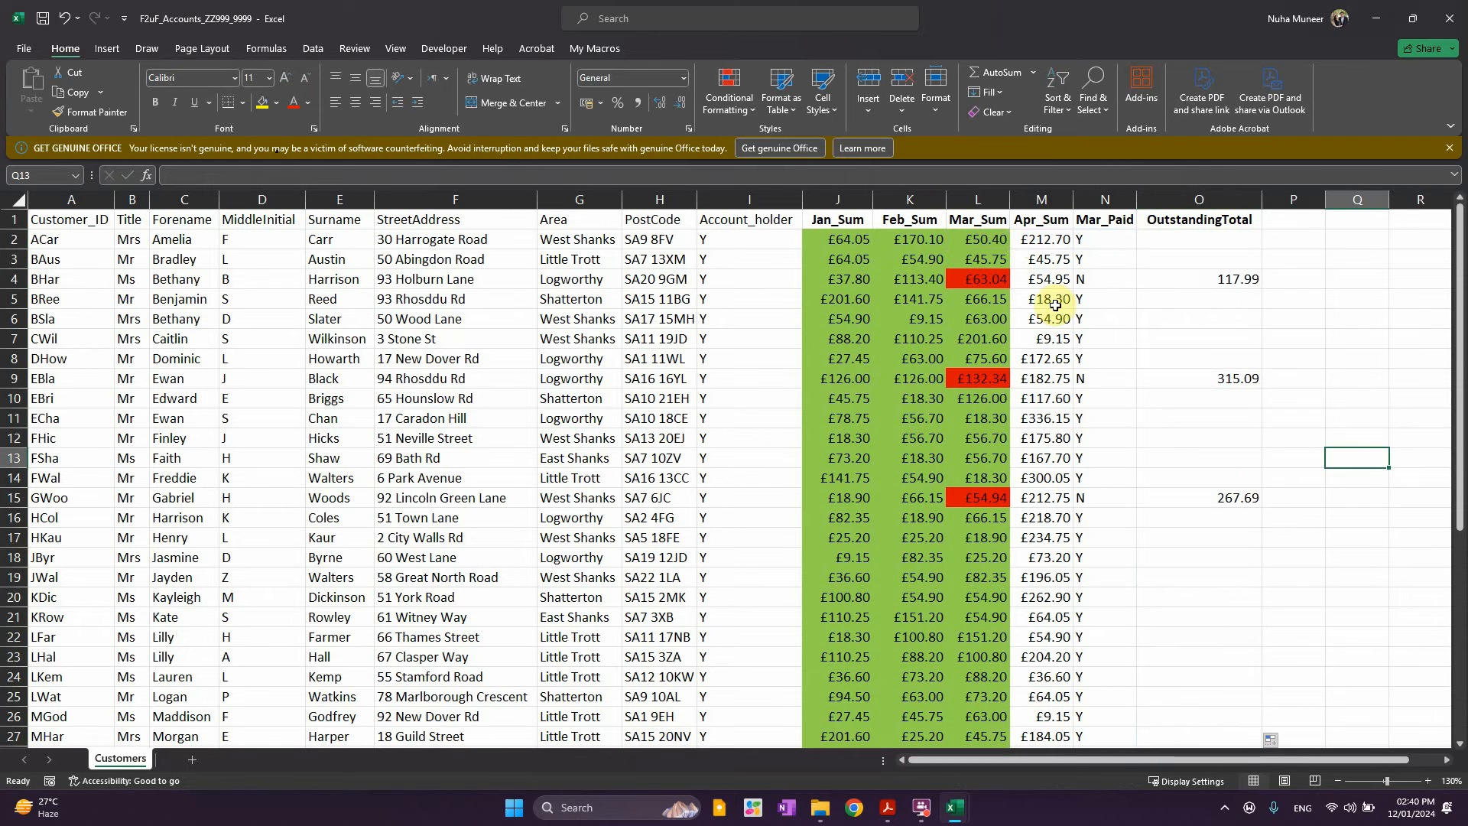
{"action": "left_click", "coordinate": [1042, 260]}
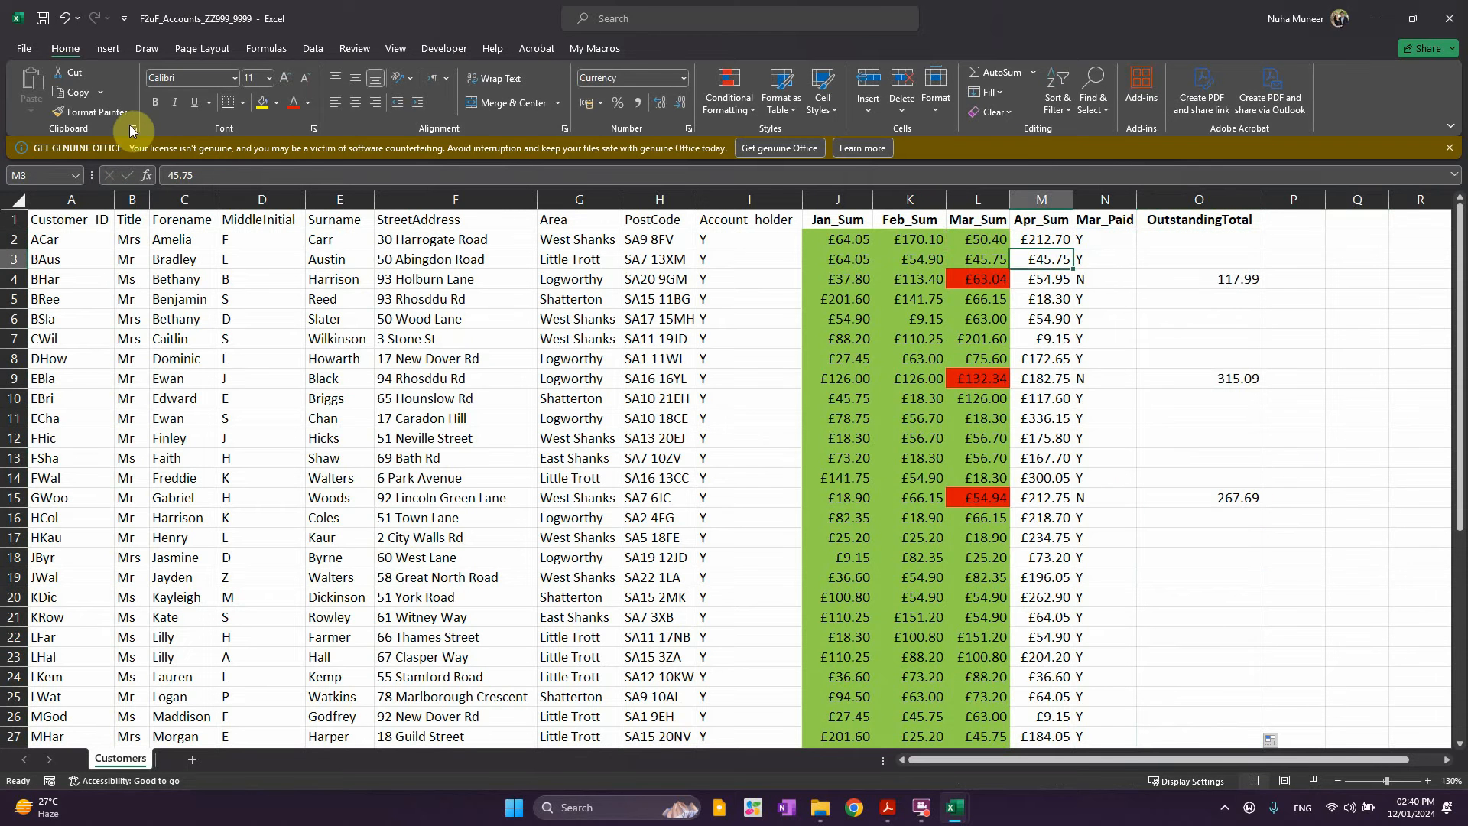
{"action": "left_click", "coordinate": [90, 111]}
{"action": "left_click", "coordinate": [1228, 277]}
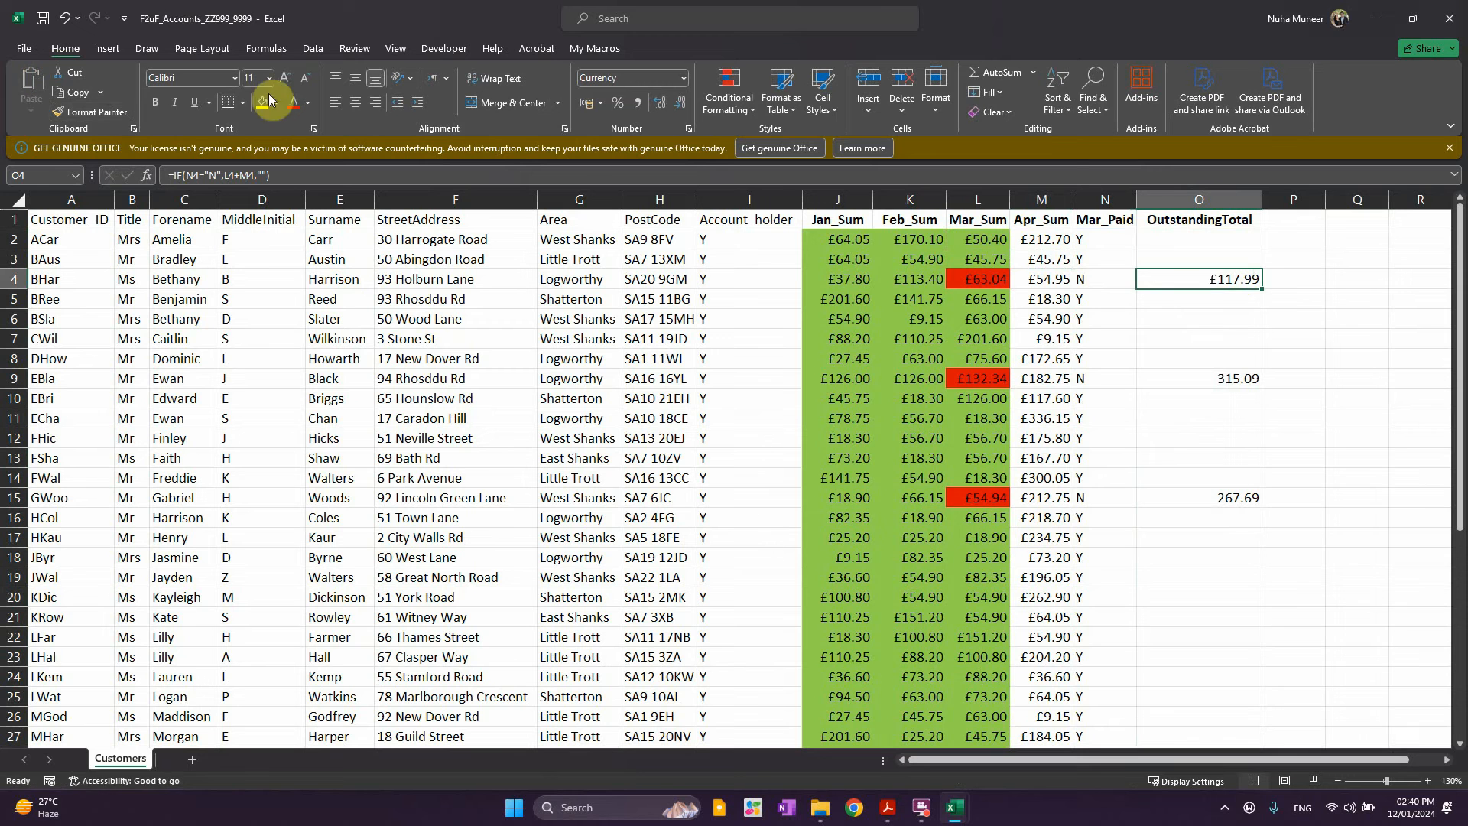
{"action": "left_click", "coordinate": [90, 112]}
{"action": "left_click", "coordinate": [1223, 497]}
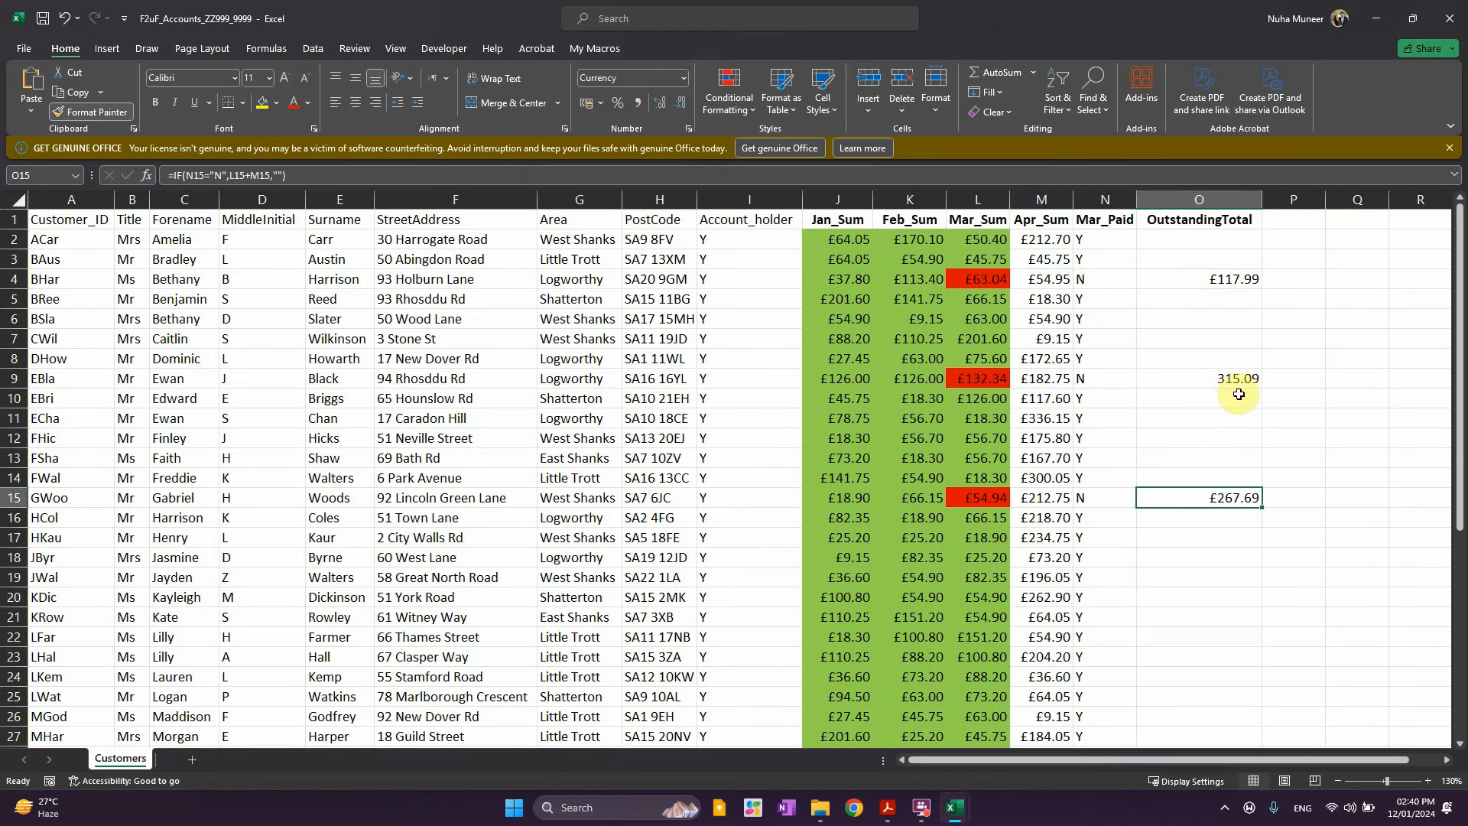
{"action": "left_click", "coordinate": [82, 112]}
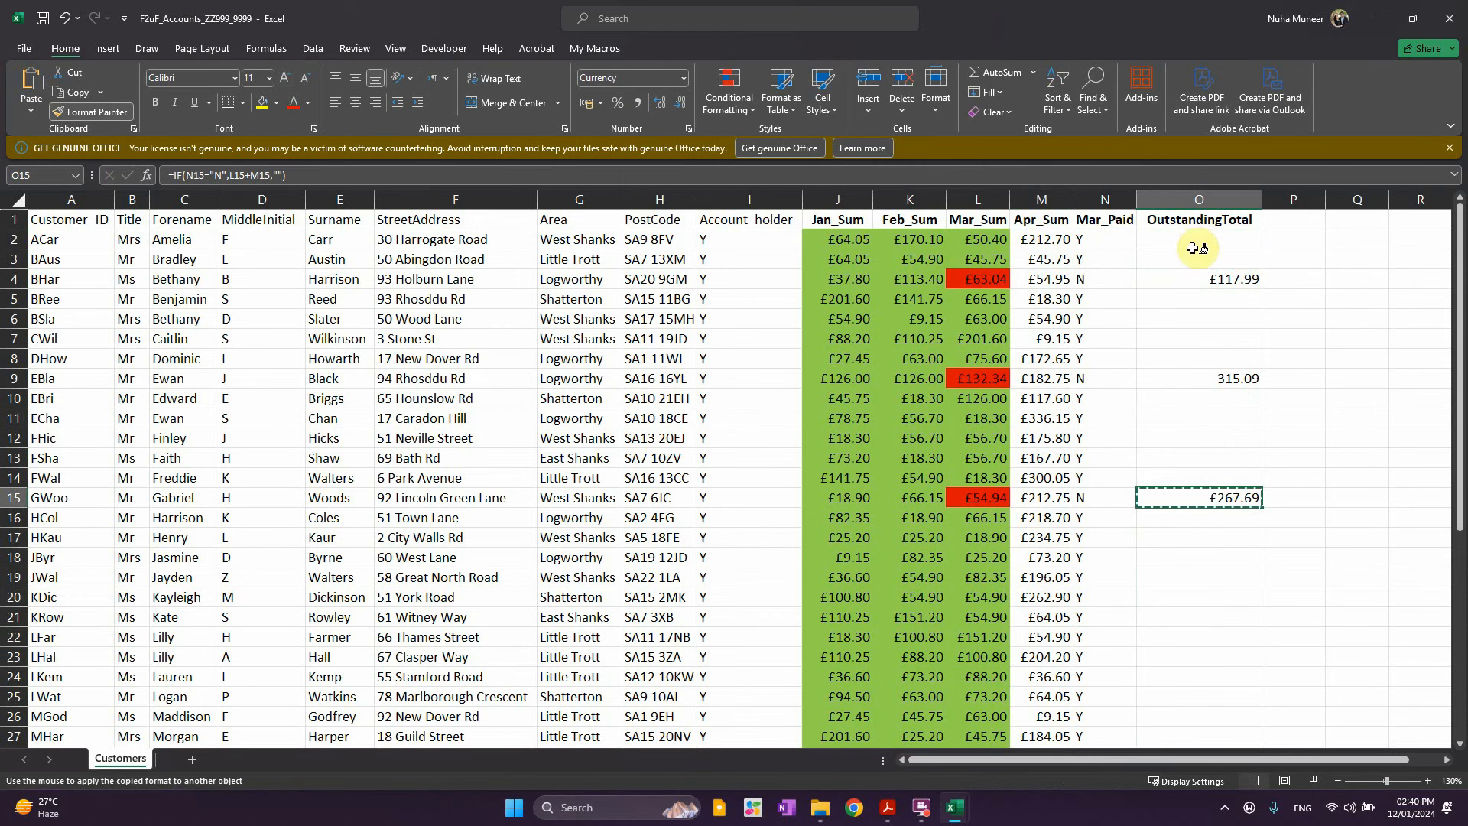
{"action": "mouse_move", "coordinate": [1197, 240]}
{"action": "left_mouse_down"}
{"action": "mouse_move", "coordinate": [1233, 822]}
{"action": "mouse_move", "coordinate": [1236, 642]}
{"action": "mouse_move", "coordinate": [1213, 793]}
{"action": "mouse_move", "coordinate": [1203, 222]}
{"action": "mouse_move", "coordinate": [1206, 240]}
{"action": "left_mouse_up"}
{"action": "left_click", "coordinate": [1288, 383]}
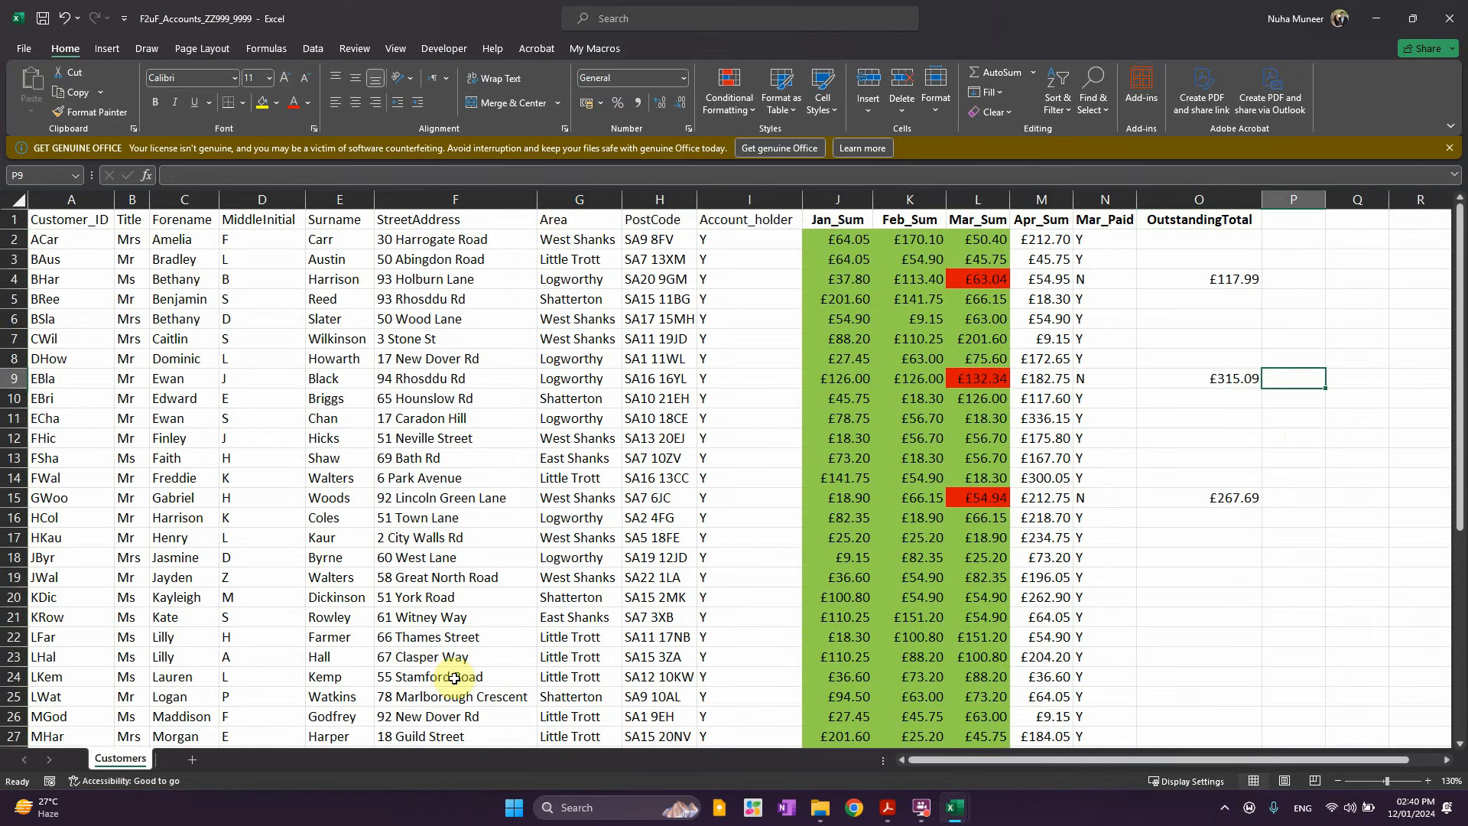
{"action": "left_click", "coordinate": [1208, 616]}
{"action": "left_click", "coordinate": [1243, 482]}
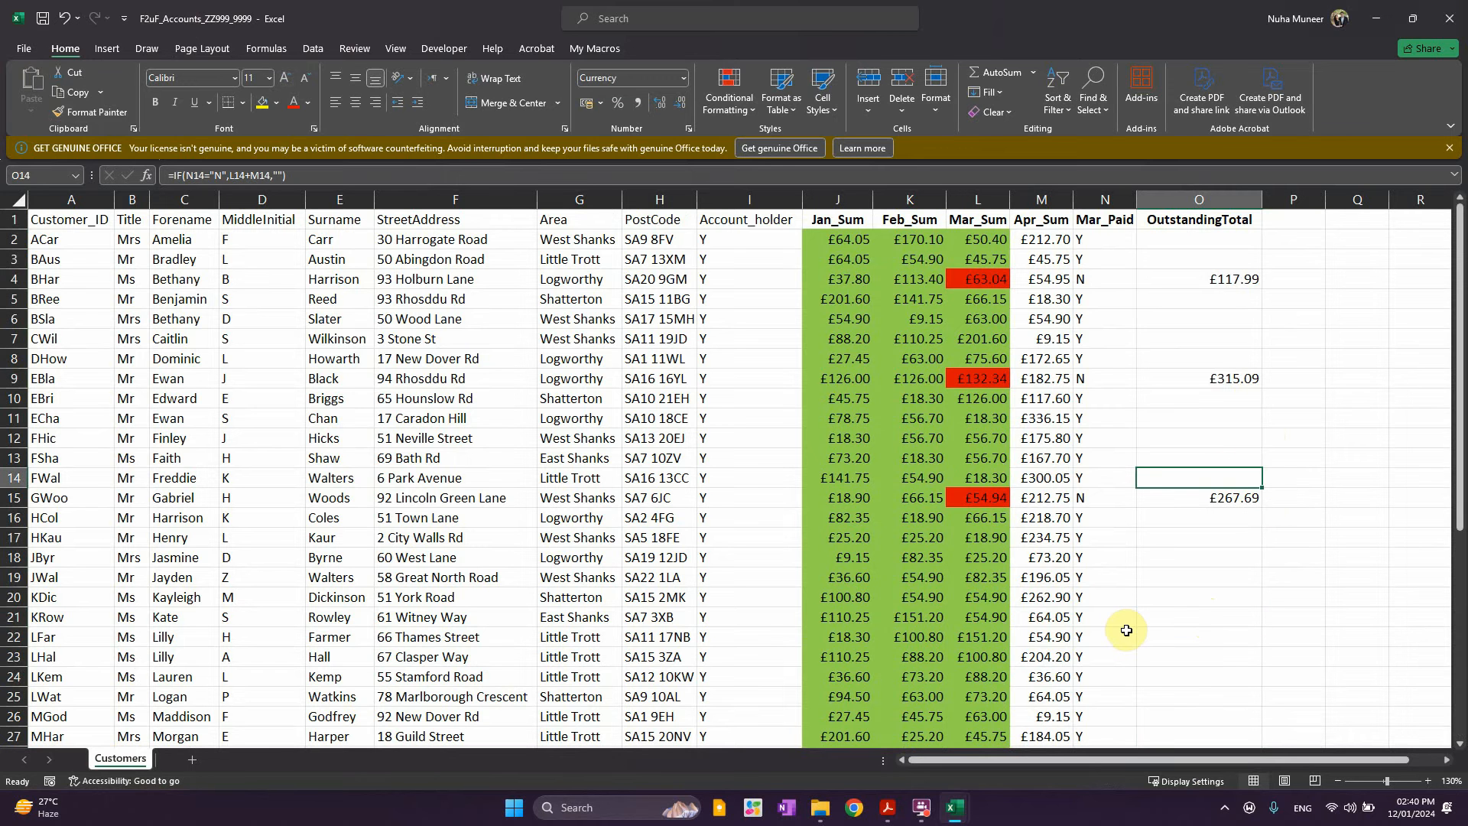
{"action": "left_click", "coordinate": [1444, 23]}
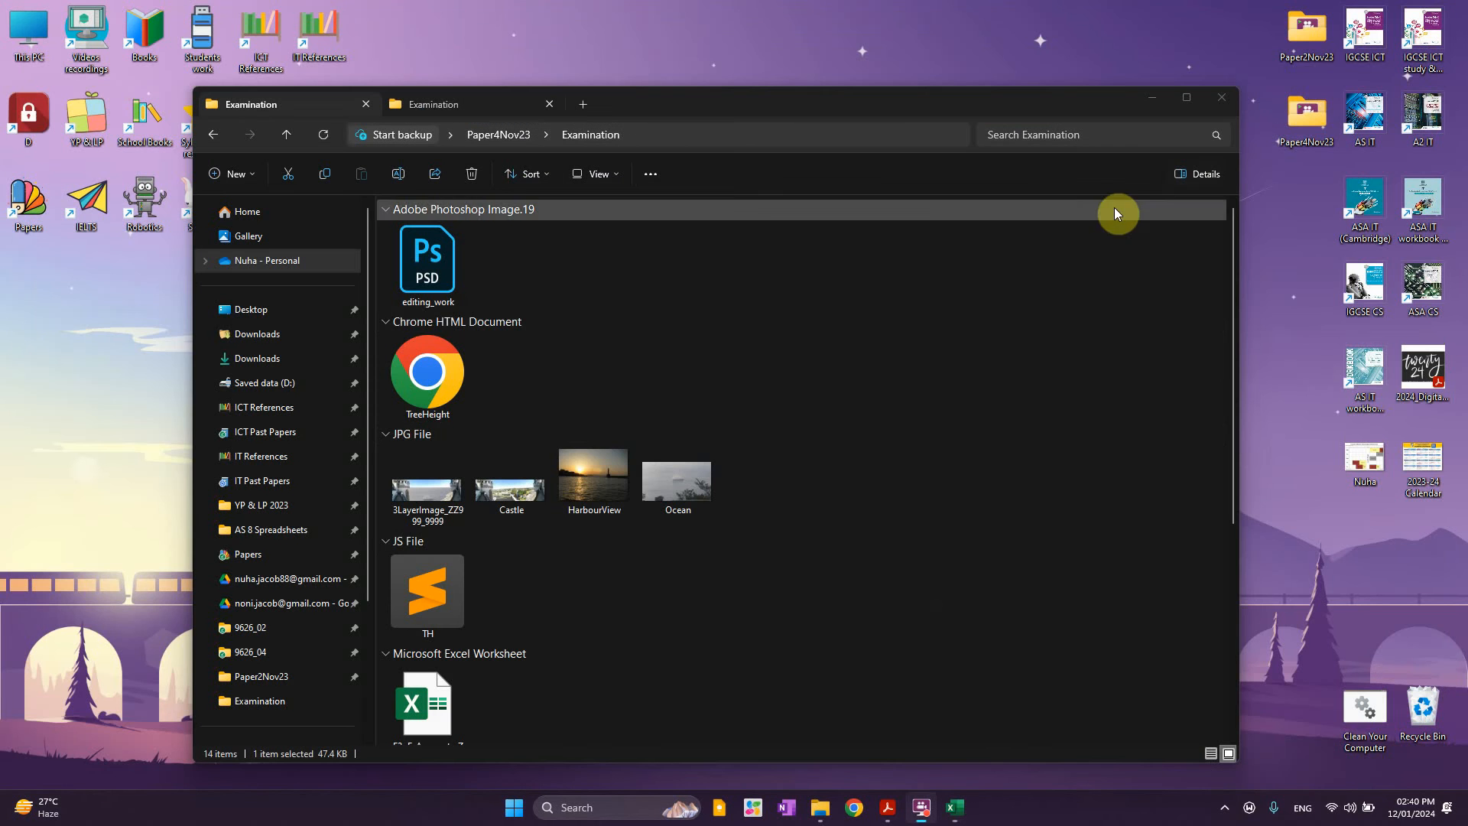
Reread the exam PDF's mail-merge instructions, highlighting the template and database naming lines
{"action": "left_click", "coordinate": [891, 807]}
{"action": "scroll", "coordinate": [658, 489], "scroll_direction": "down", "scroll_amount": 6}
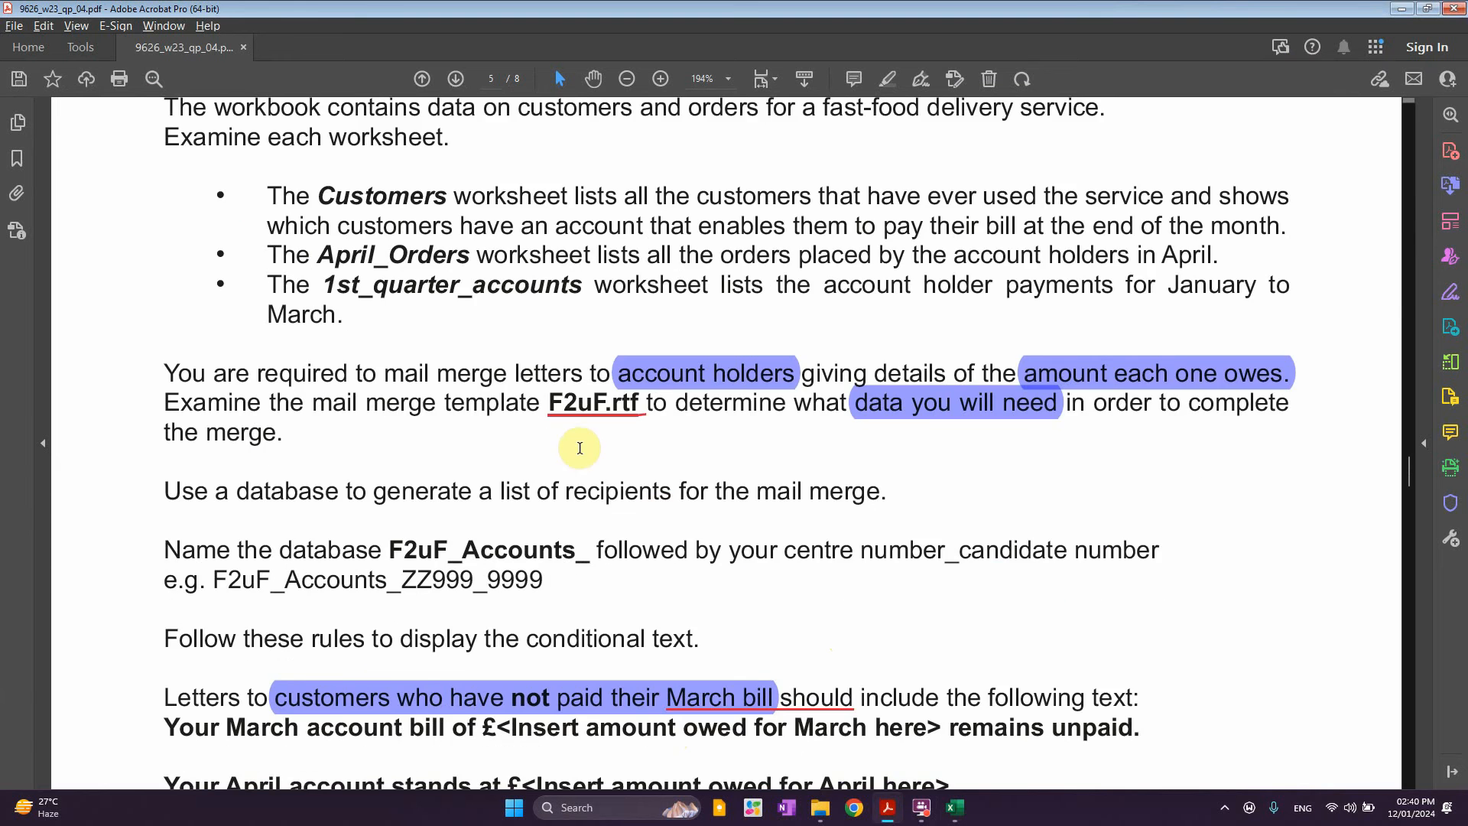
{"action": "scroll", "coordinate": [512, 574], "scroll_direction": "down", "scroll_amount": 3}
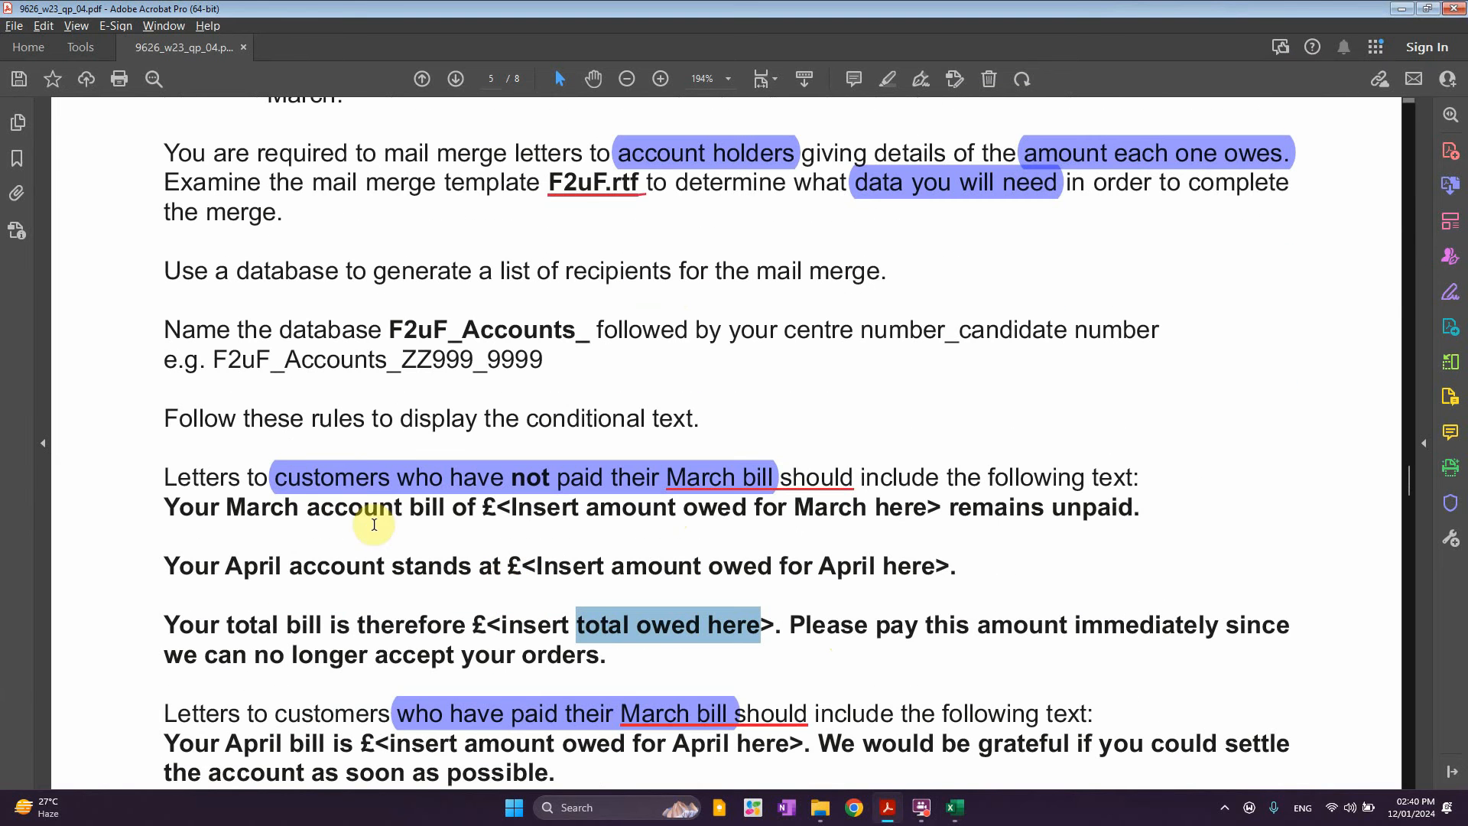
{"action": "left_click", "coordinate": [586, 195]}
{"action": "left_click_drag", "start_coordinate": [434, 330], "coordinate": [554, 330]}
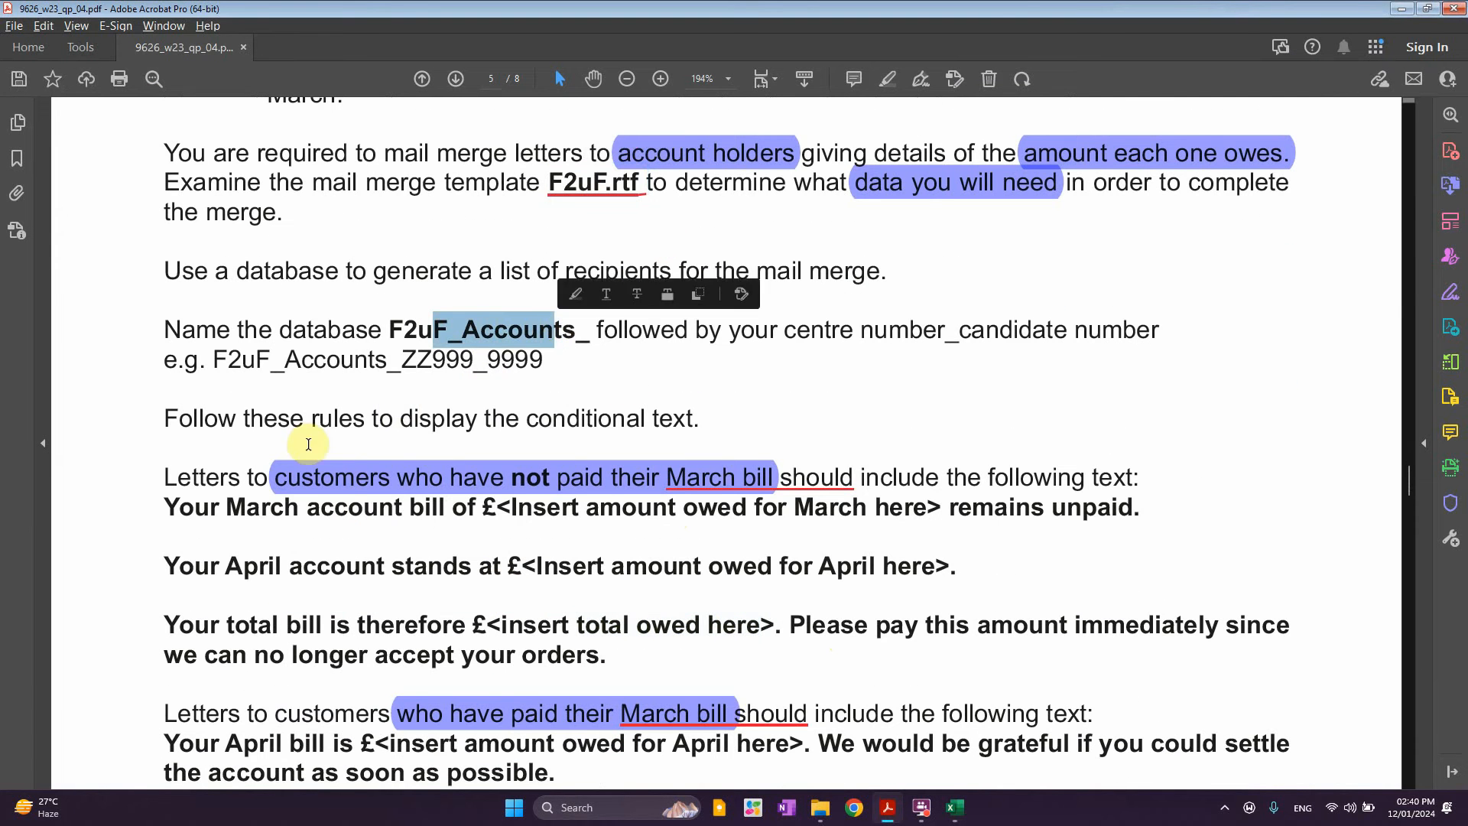
{"action": "left_click_drag", "start_coordinate": [308, 437], "coordinate": [398, 427]}
{"action": "scroll", "coordinate": [535, 435], "scroll_direction": "down", "scroll_amount": 1}
{"action": "left_click", "coordinate": [317, 413]}
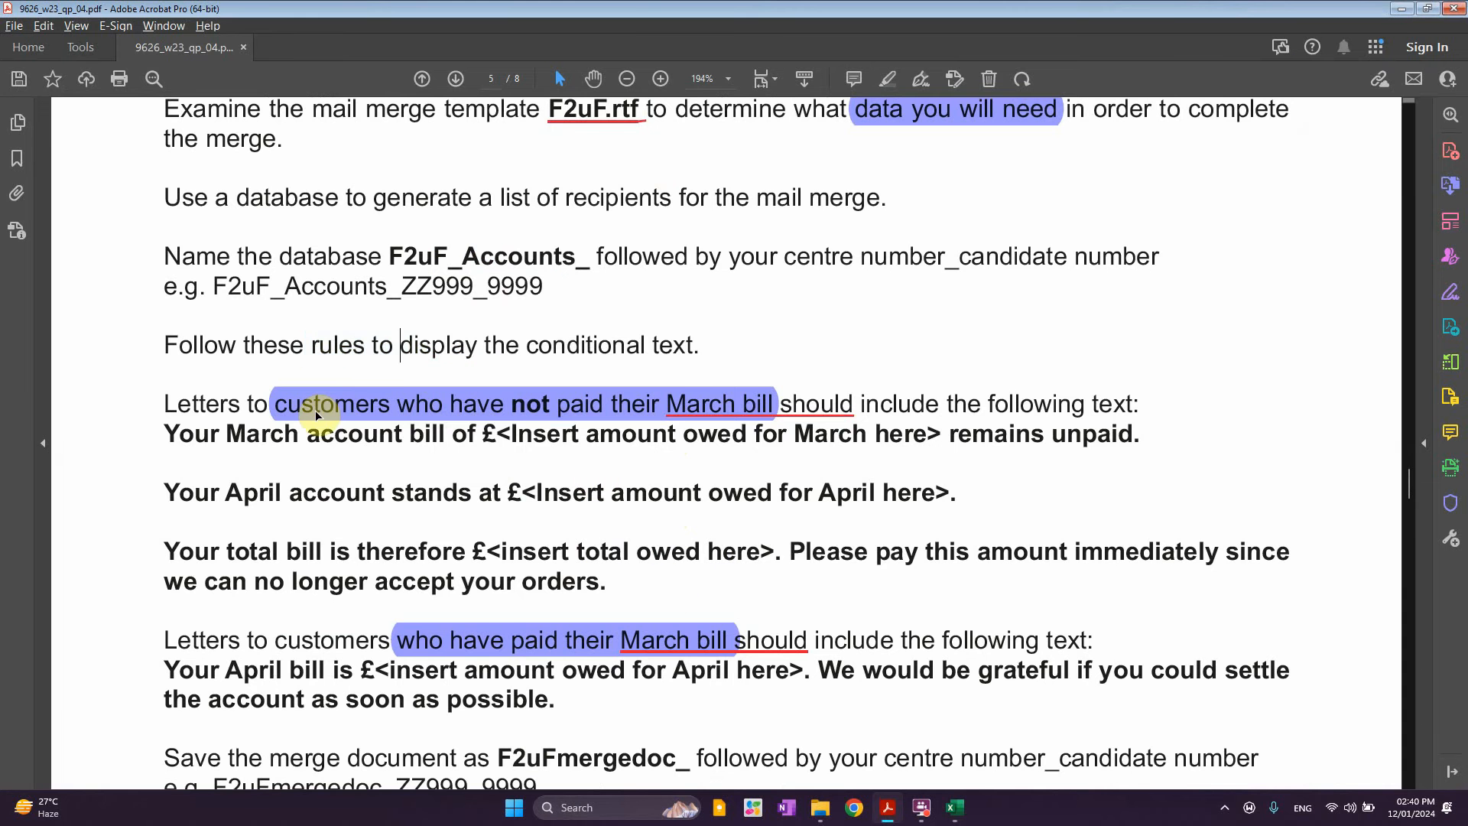
{"action": "scroll", "coordinate": [317, 416], "scroll_direction": "down", "scroll_amount": 1}
Minimise Acrobat and open the F2uF.rtf template from the Examination folder
{"action": "left_click", "coordinate": [1402, 9]}
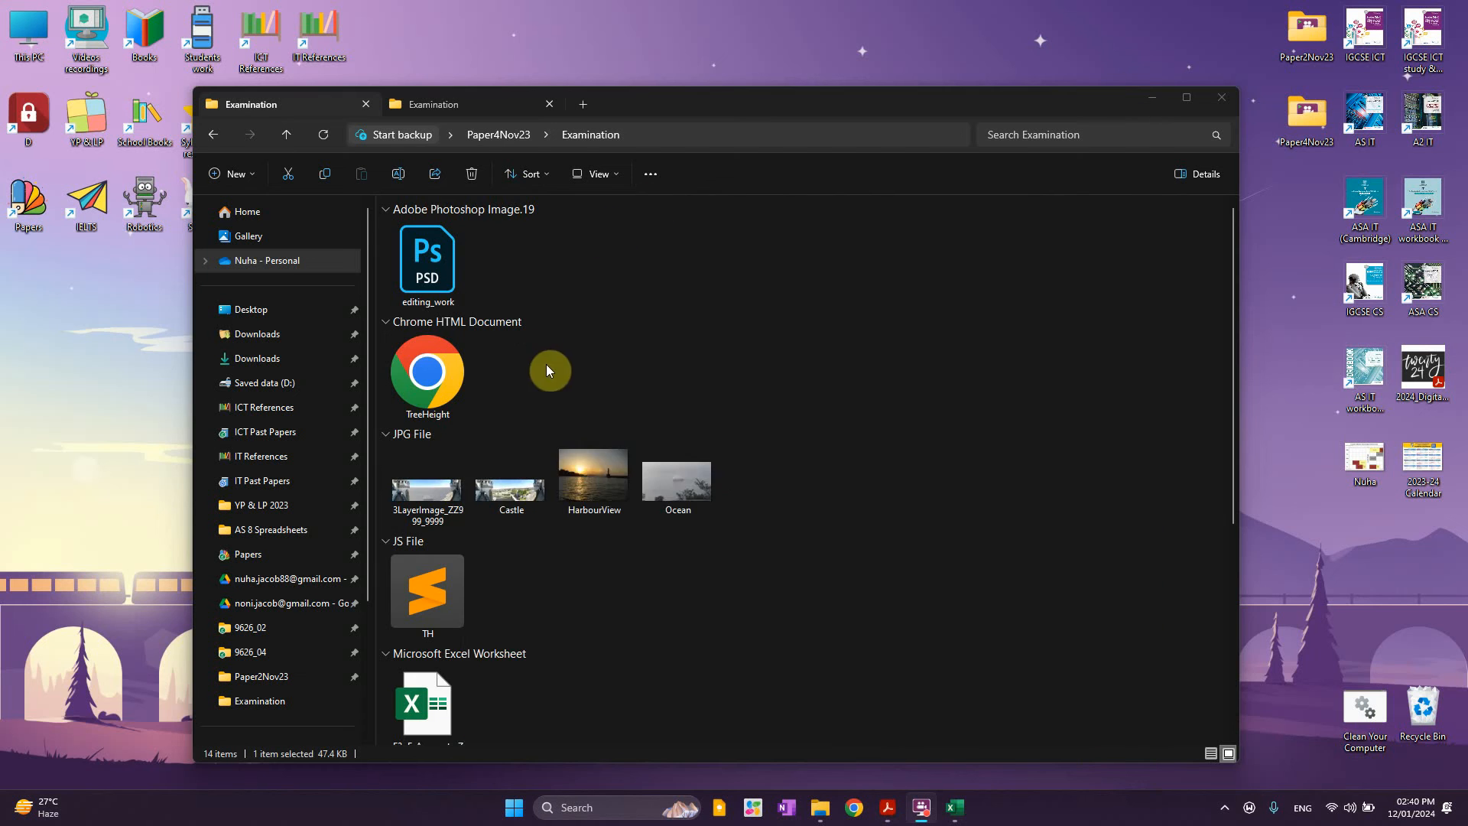
{"action": "scroll", "coordinate": [549, 371], "scroll_direction": "down", "scroll_amount": 4}
{"action": "double_click", "coordinate": [427, 698]}
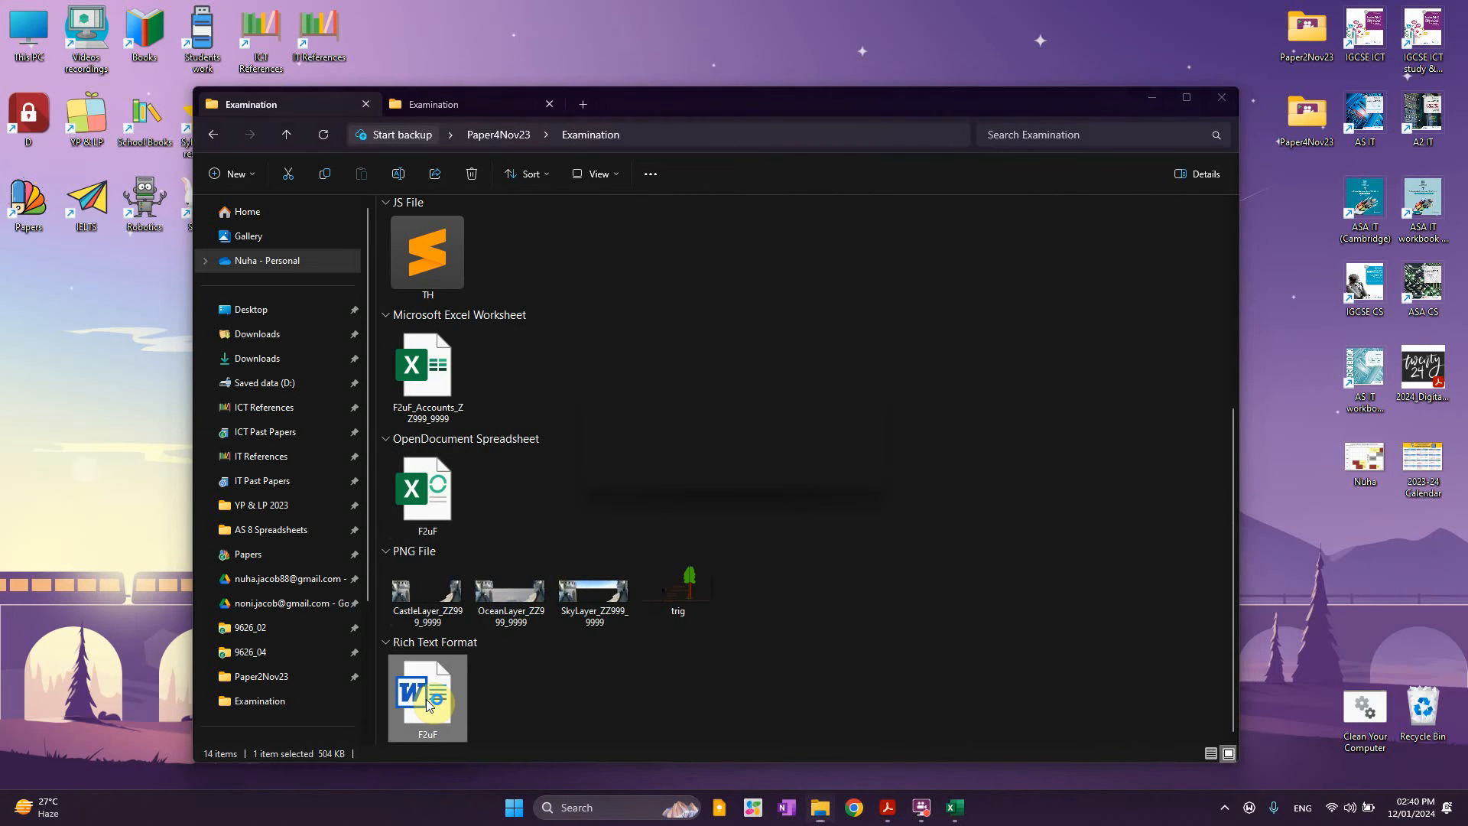
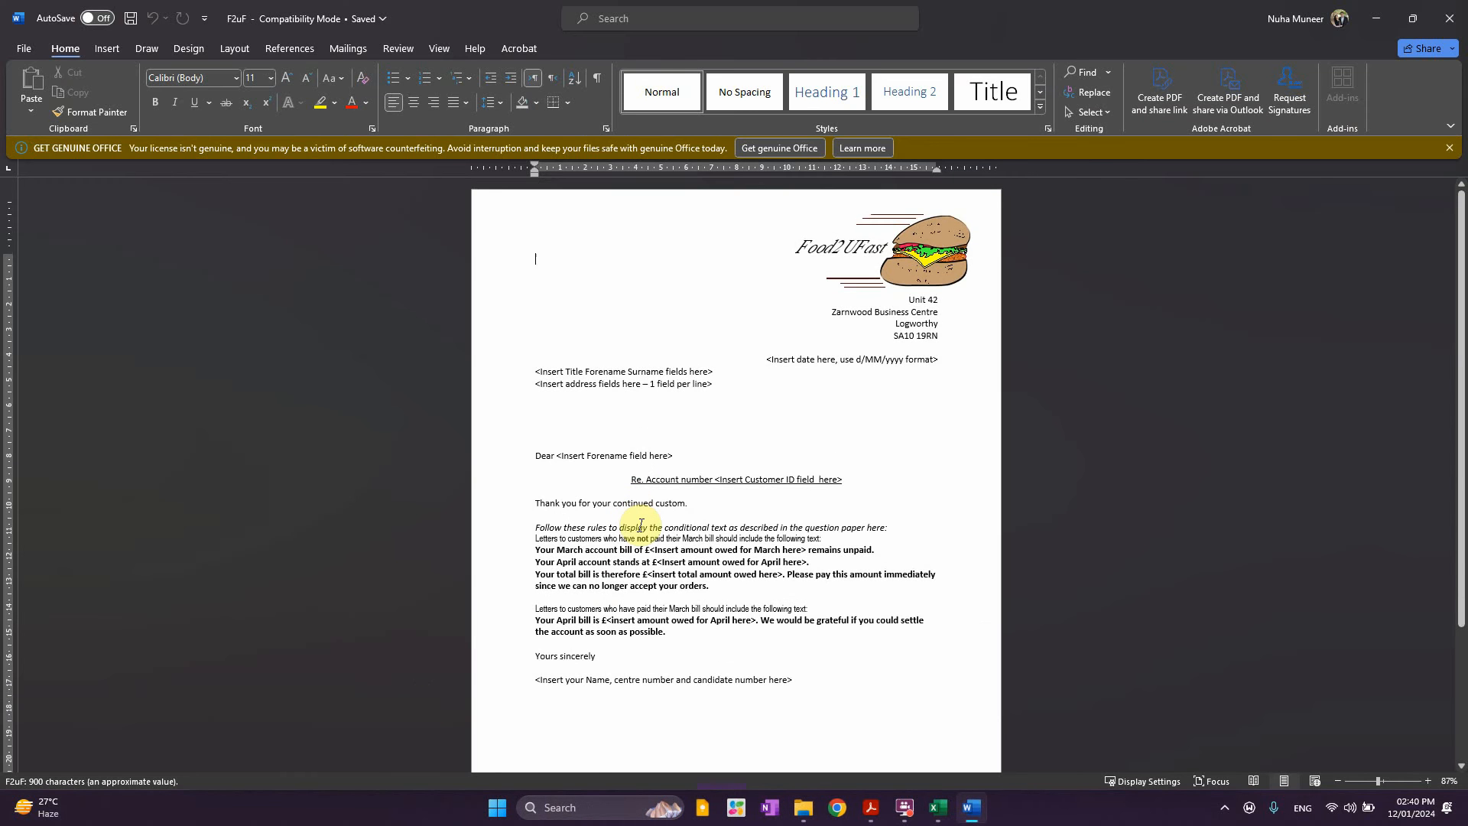
Link the Customers$ sheet of F2uF_Accounts_ZZ999_9999 from the Examination folder as the recipient list
{"action": "scroll", "coordinate": [641, 526], "scroll_direction": "up", "scroll_amount": 4}
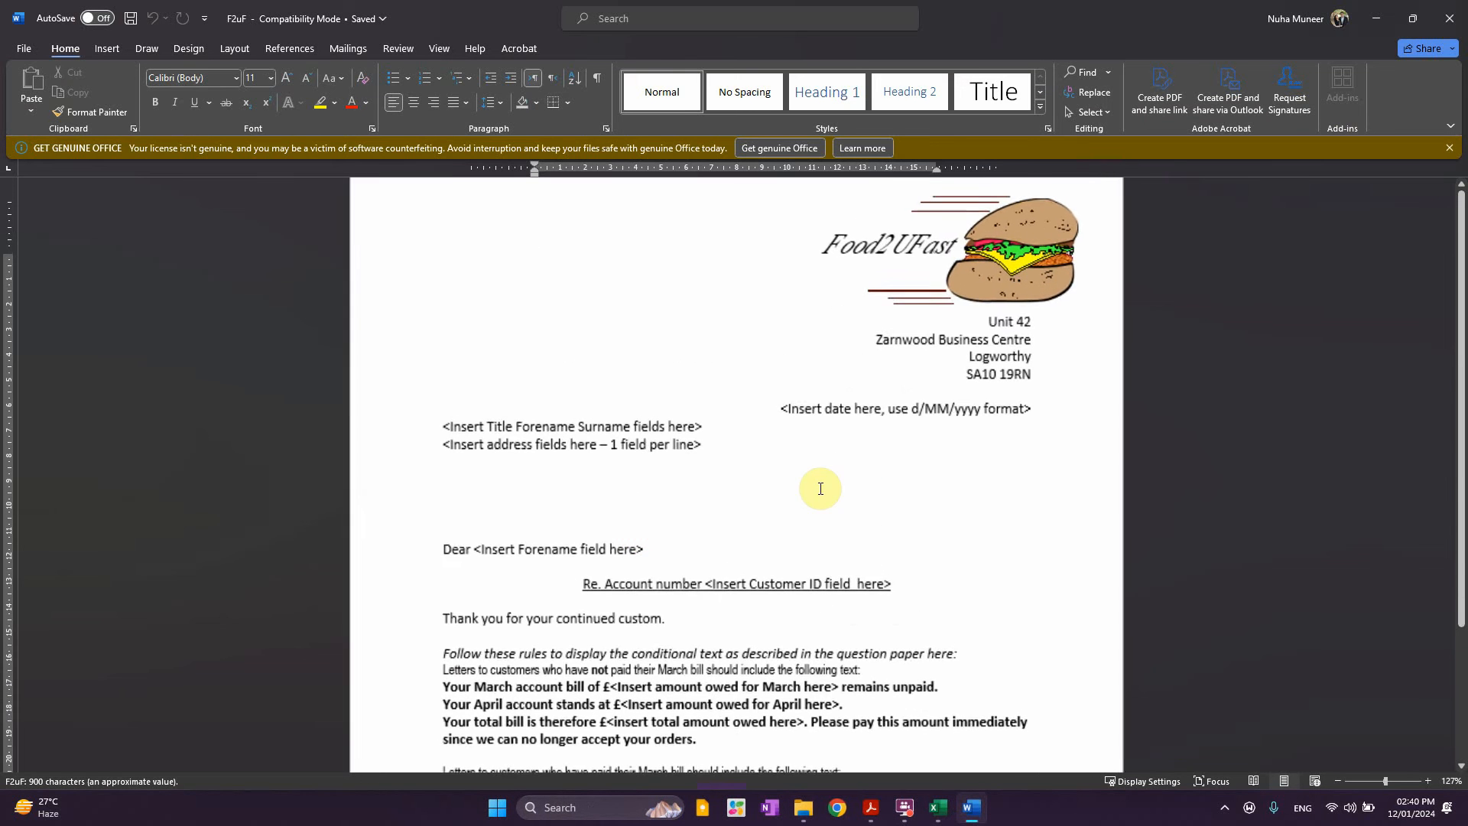
{"action": "left_click", "coordinate": [348, 49]}
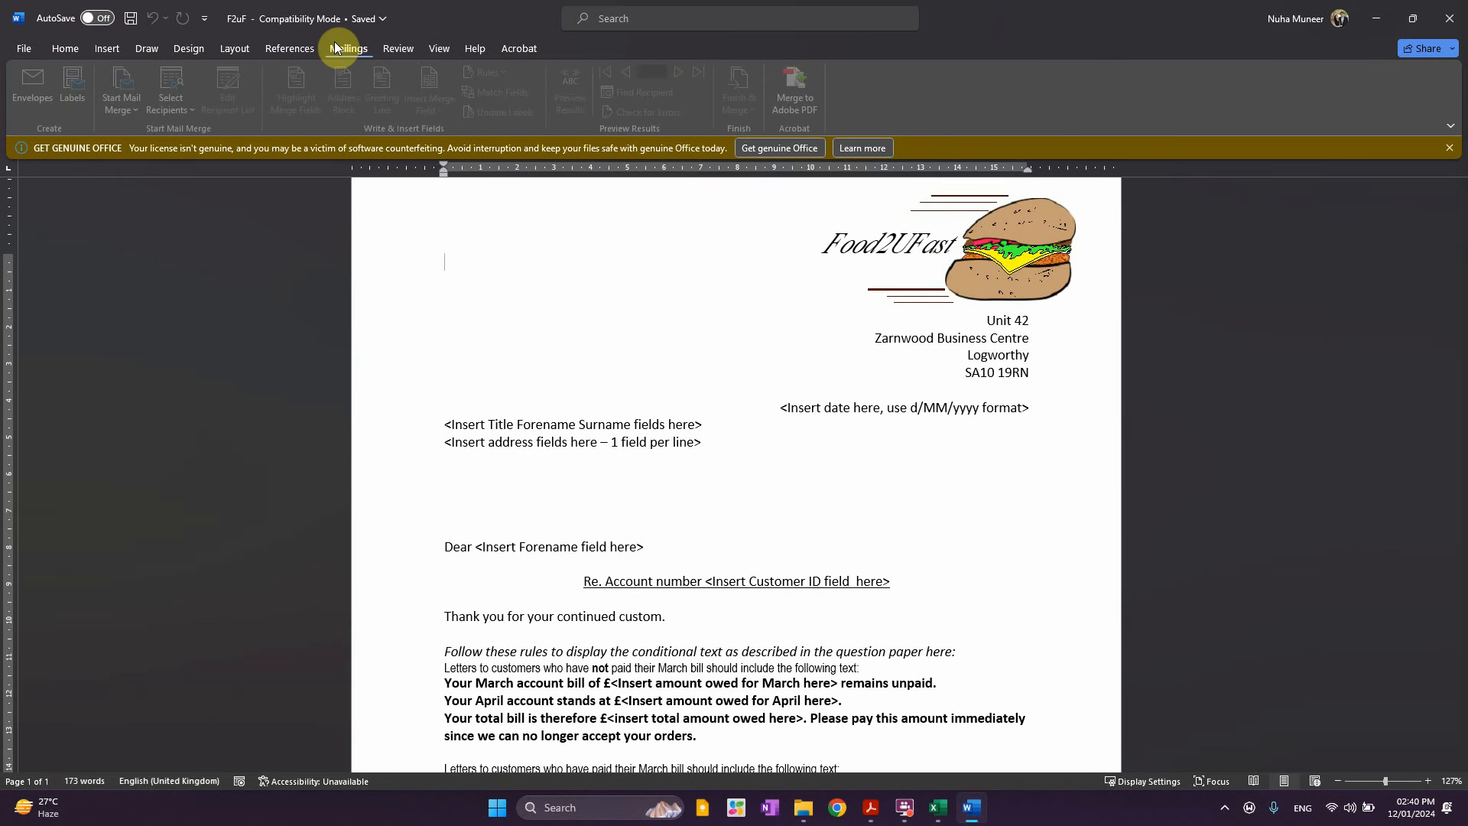
{"action": "left_click", "coordinate": [175, 99]}
{"action": "left_click", "coordinate": [221, 154]}
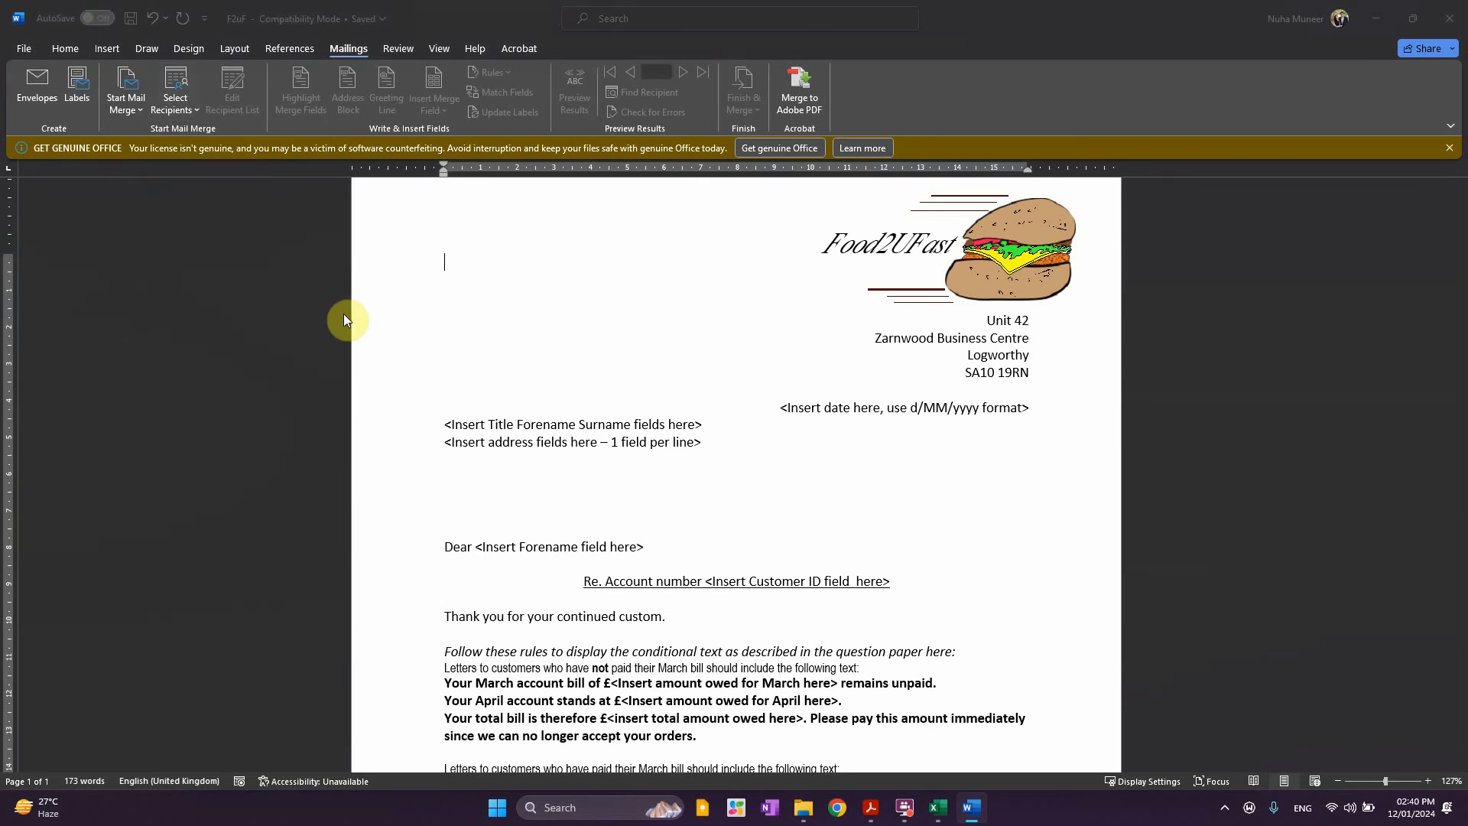
{"action": "left_click", "coordinate": [803, 808]}
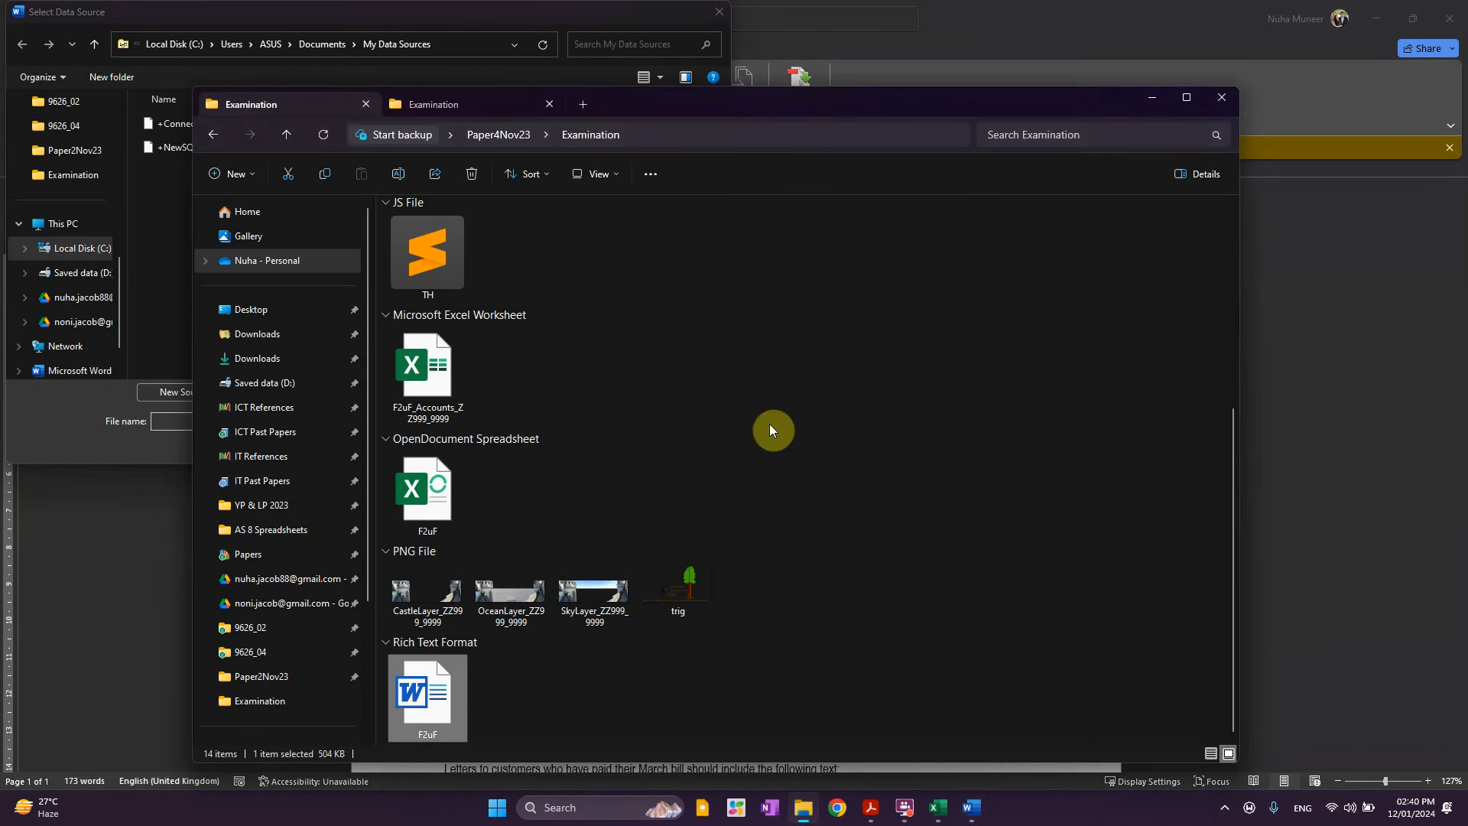
{"action": "left_click", "coordinate": [764, 135]}
{"action": "left_click", "coordinate": [459, 34]}
{"action": "left_click", "coordinate": [455, 44]}
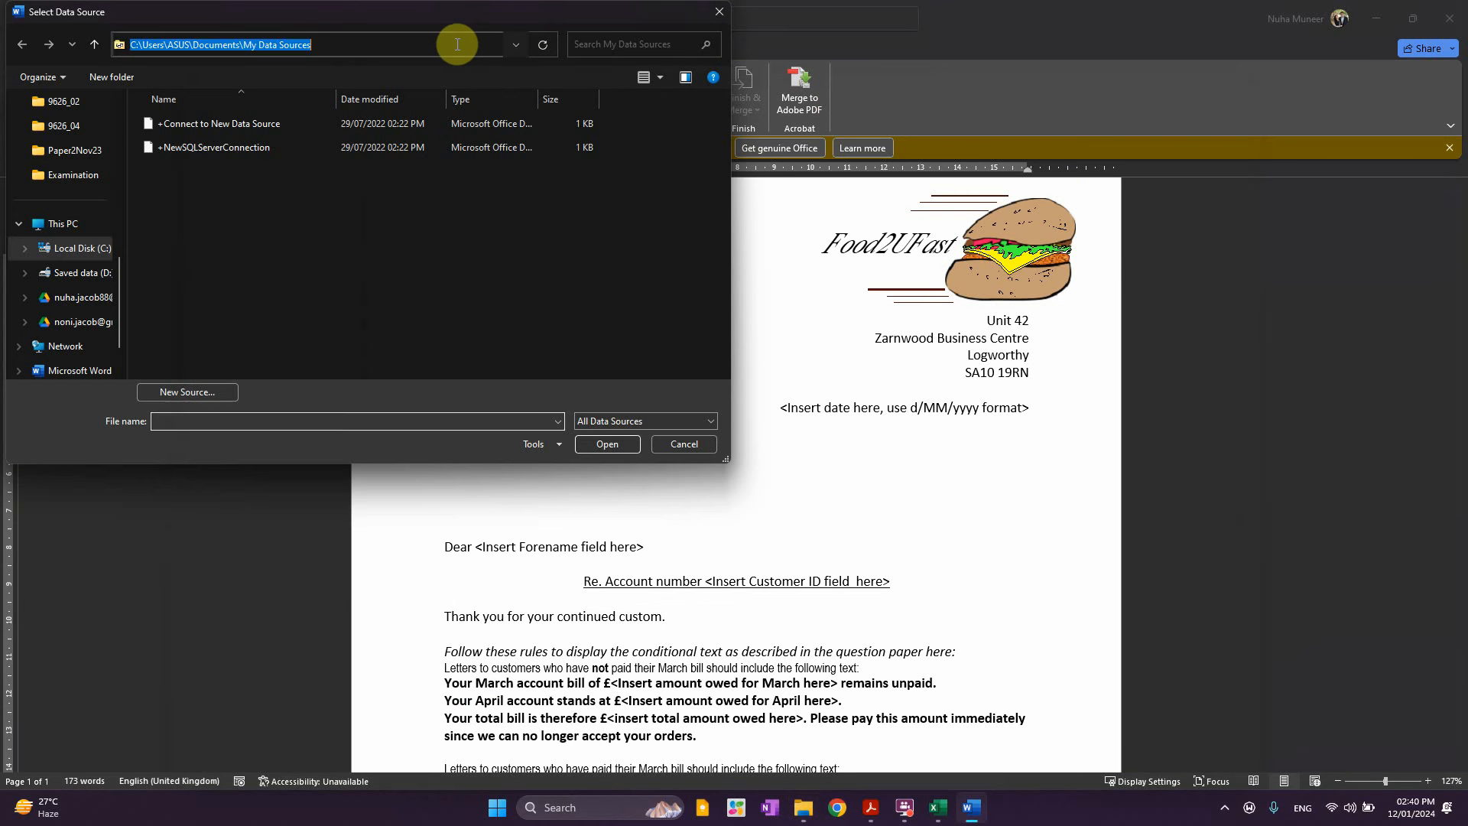
{"action": "type", "text": "C:\\Users\\ASUS\\Desktop\\Paper4Nov23\\Examination"}
{"action": "key", "text": "Return"}
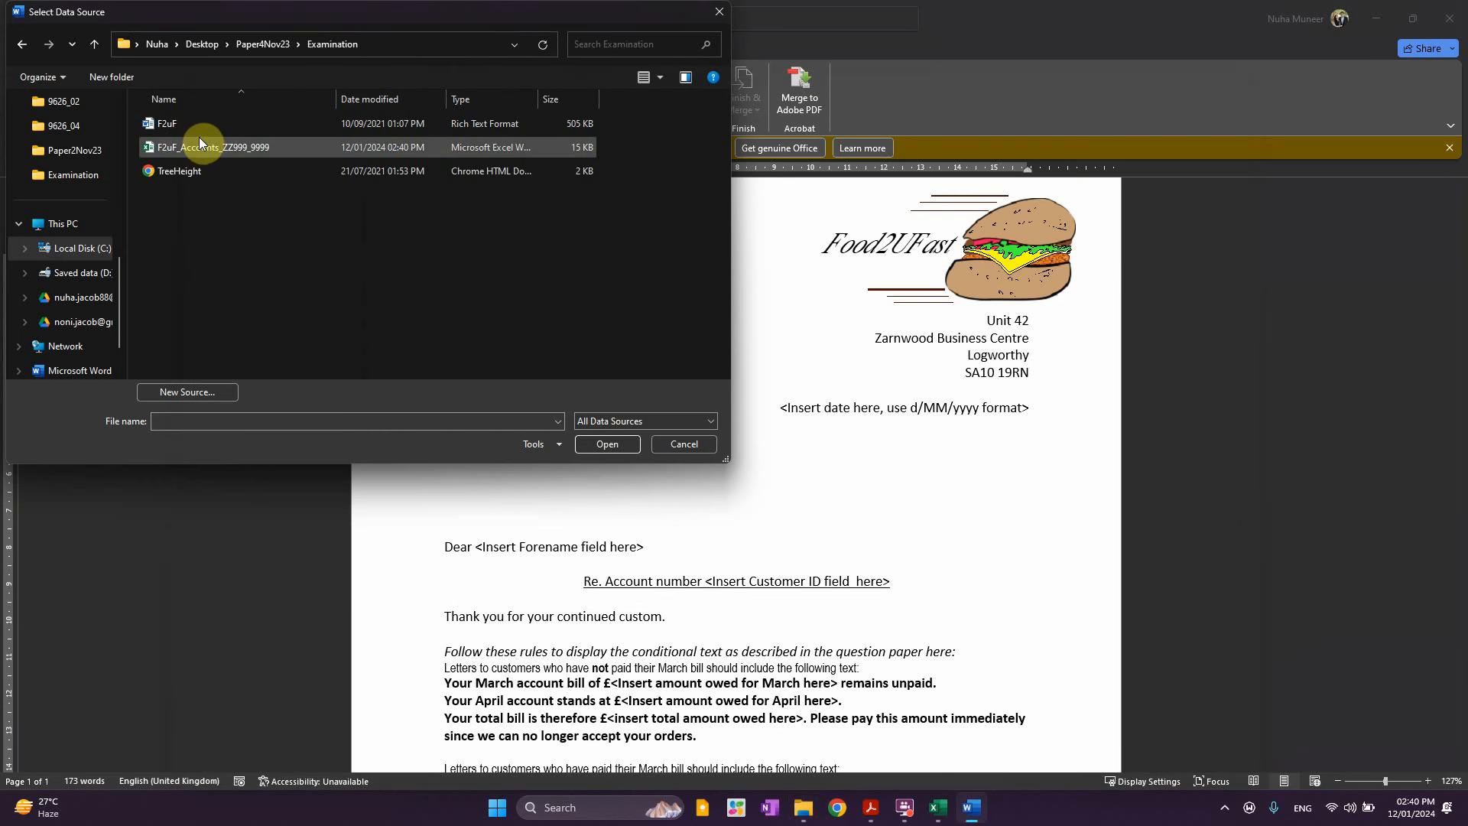
{"action": "double_click", "coordinate": [173, 147]}
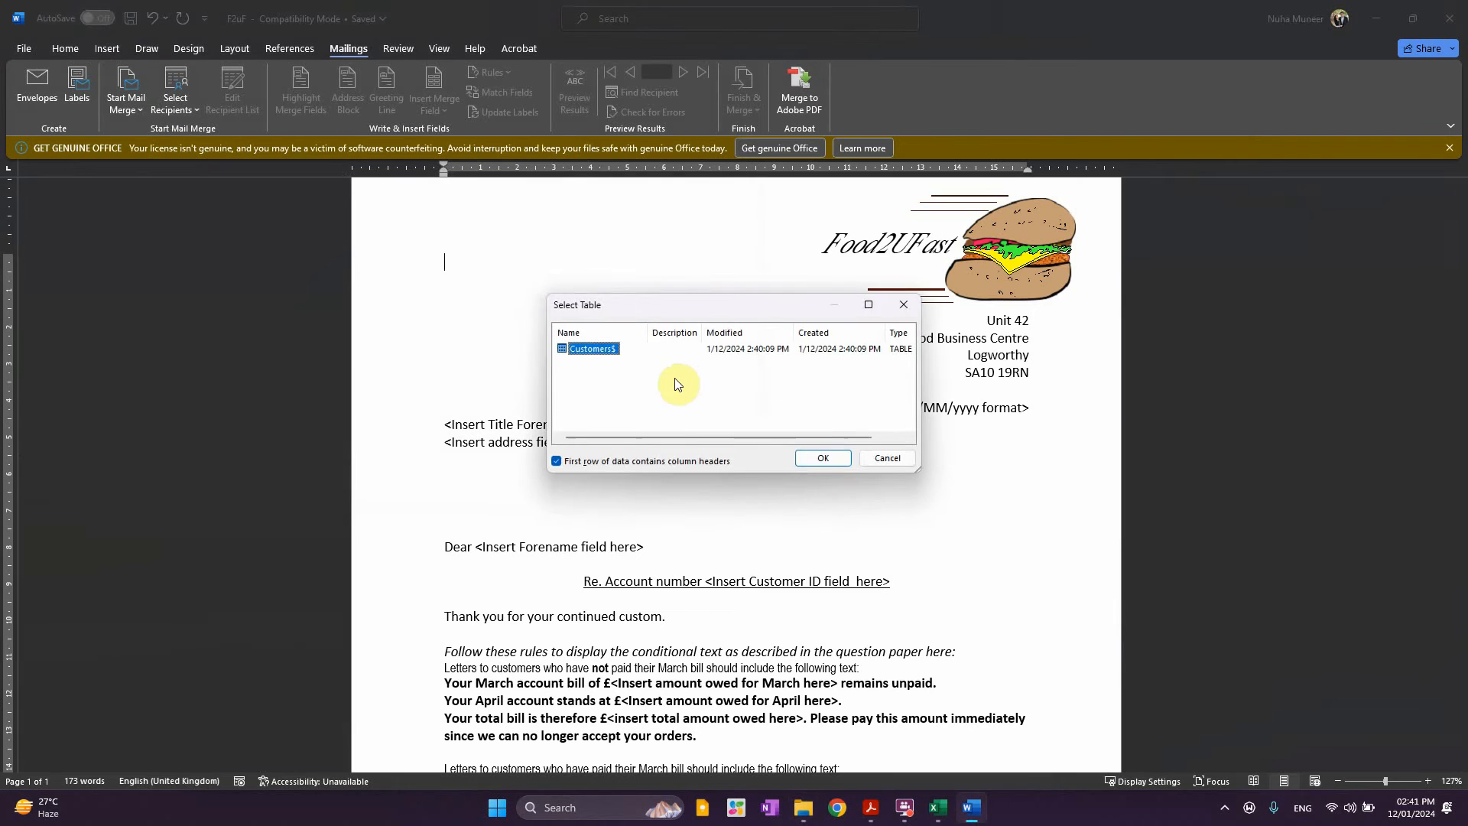
{"action": "left_click", "coordinate": [820, 464]}
Replace the date placeholder with a Date field formatted d/MM/yyyy, showing 12/01/2024
{"action": "scroll", "coordinate": [994, 425], "scroll_direction": "up", "scroll_amount": 2}
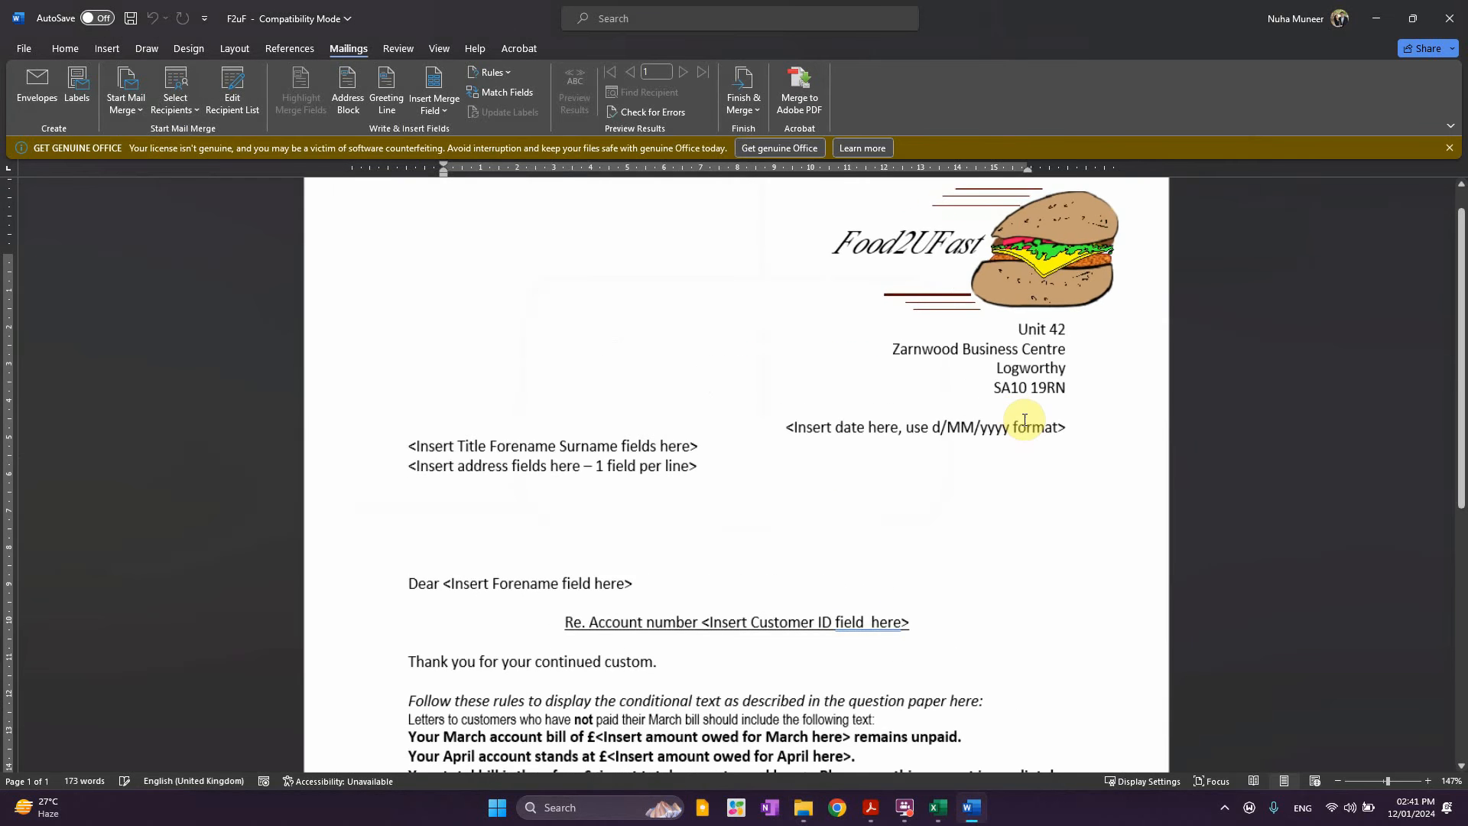
{"action": "scroll", "coordinate": [987, 529], "scroll_direction": "up", "scroll_amount": 2}
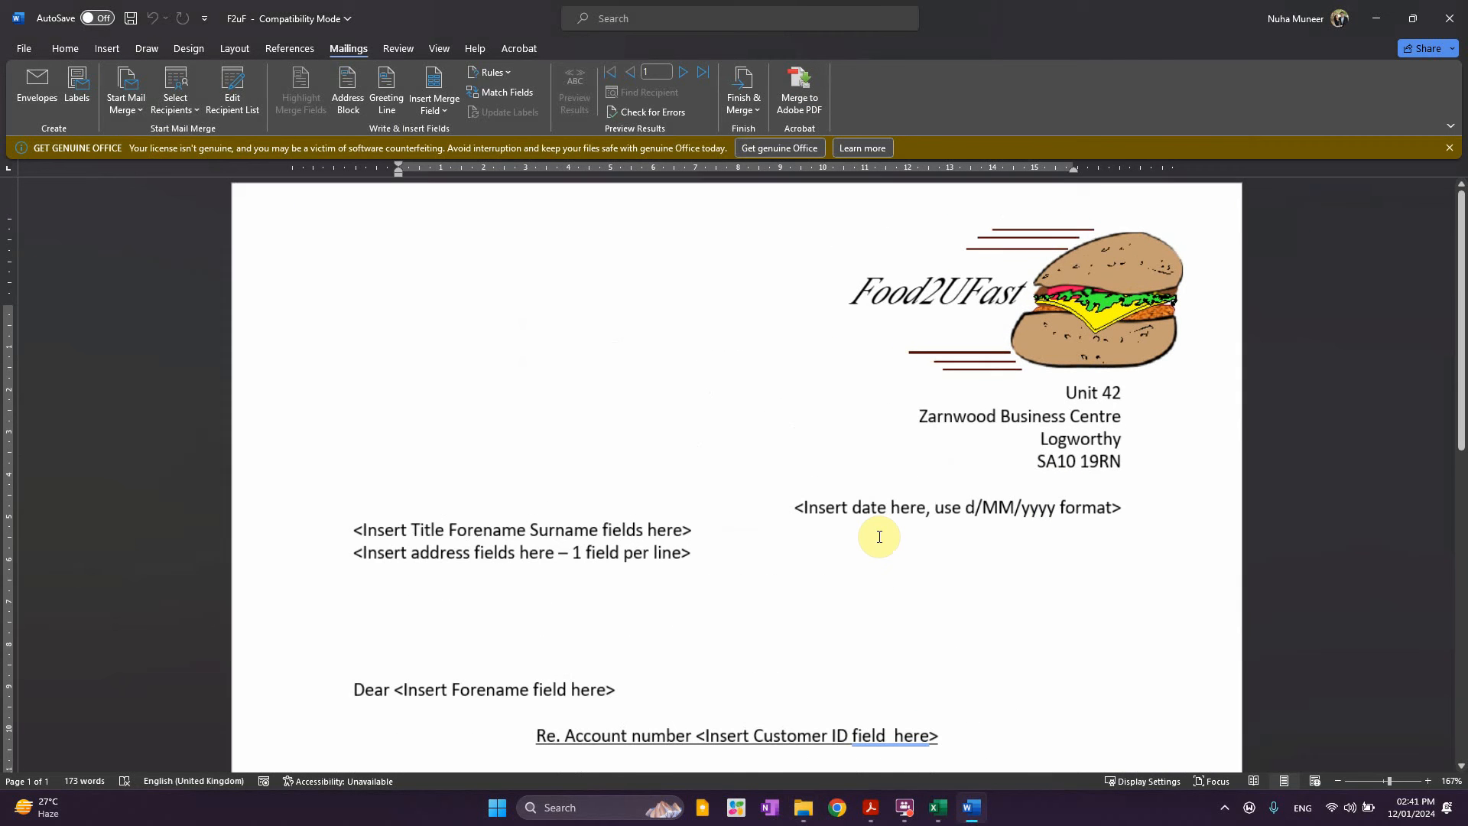
{"action": "left_click", "coordinate": [793, 507]}
{"action": "left_click", "coordinate": [1121, 510], "text": "shift"}
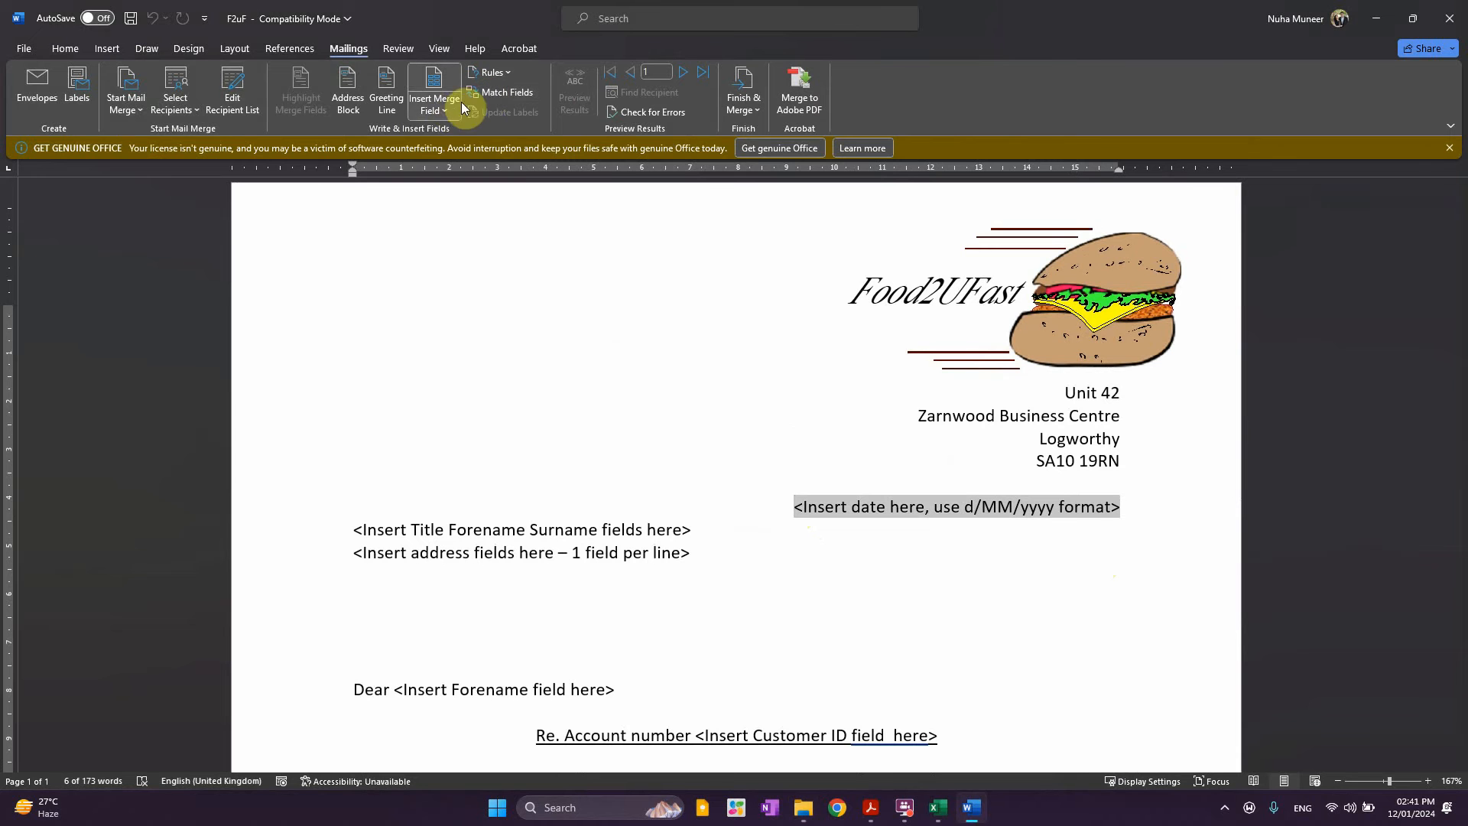
{"action": "left_click", "coordinate": [436, 102]}
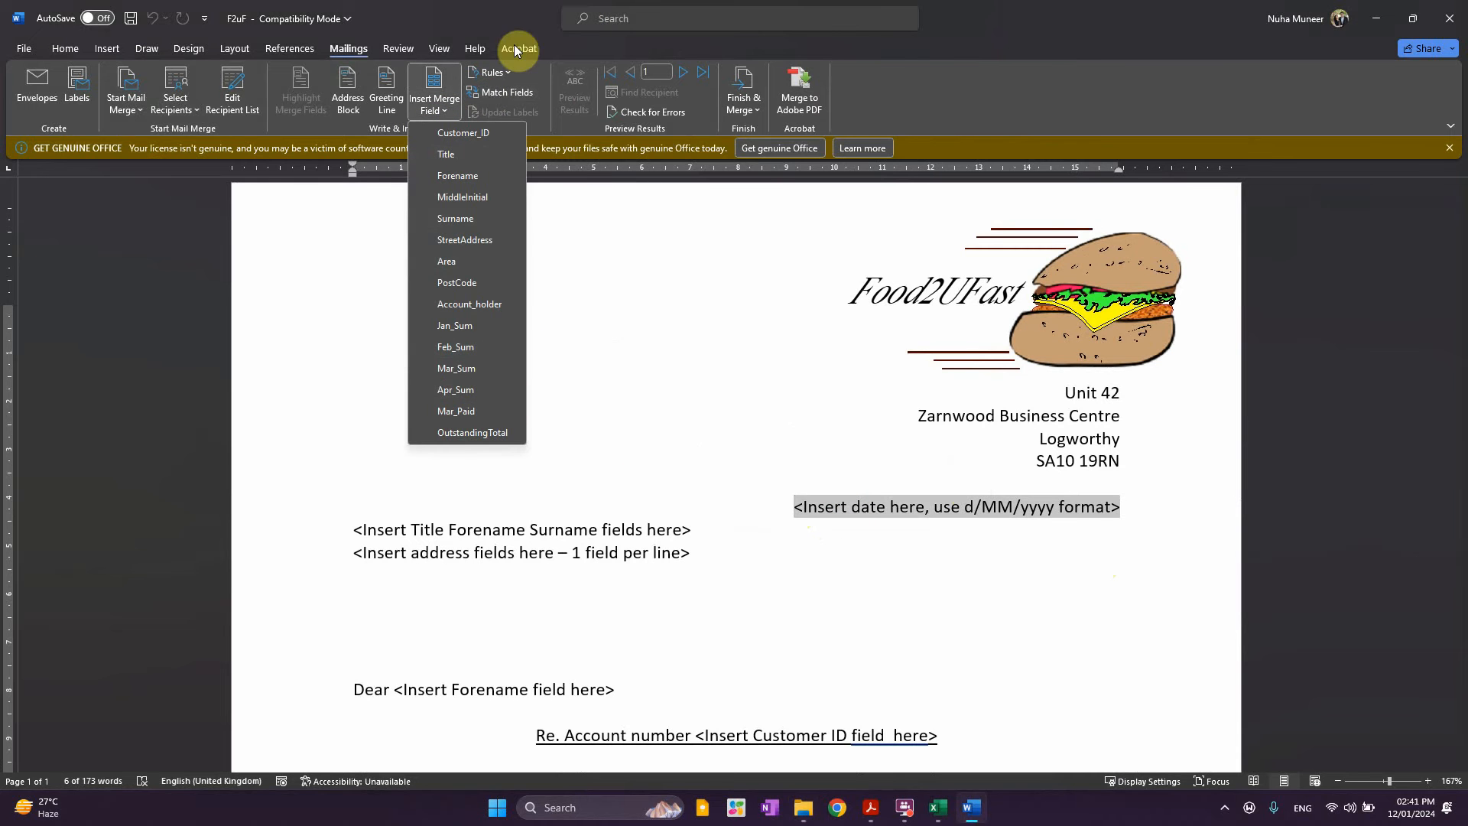
{"action": "key", "text": "Escape"}
{"action": "left_click", "coordinate": [106, 51]}
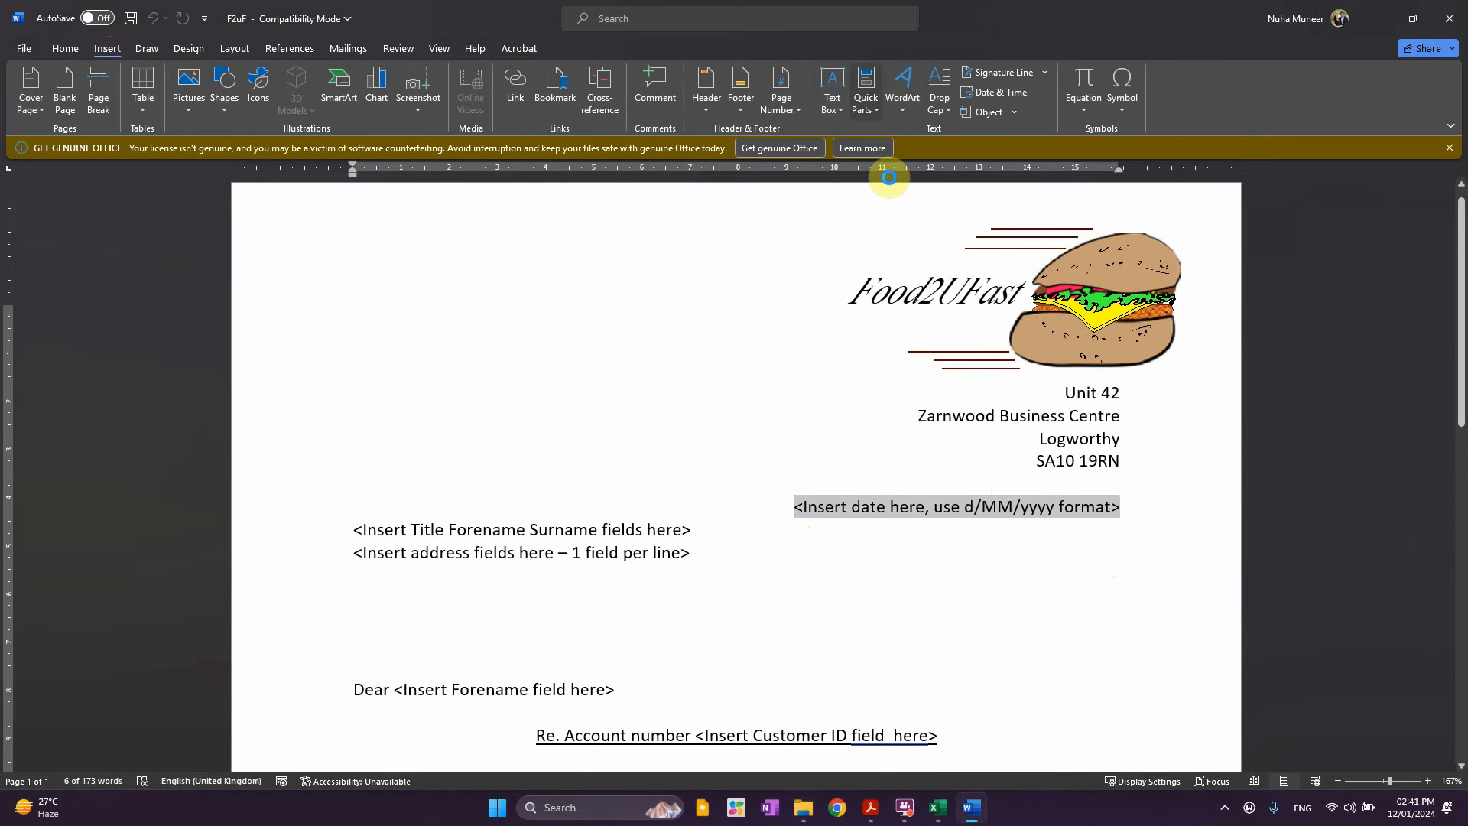
{"action": "left_click", "coordinate": [867, 99]}
{"action": "left_click", "coordinate": [887, 177]}
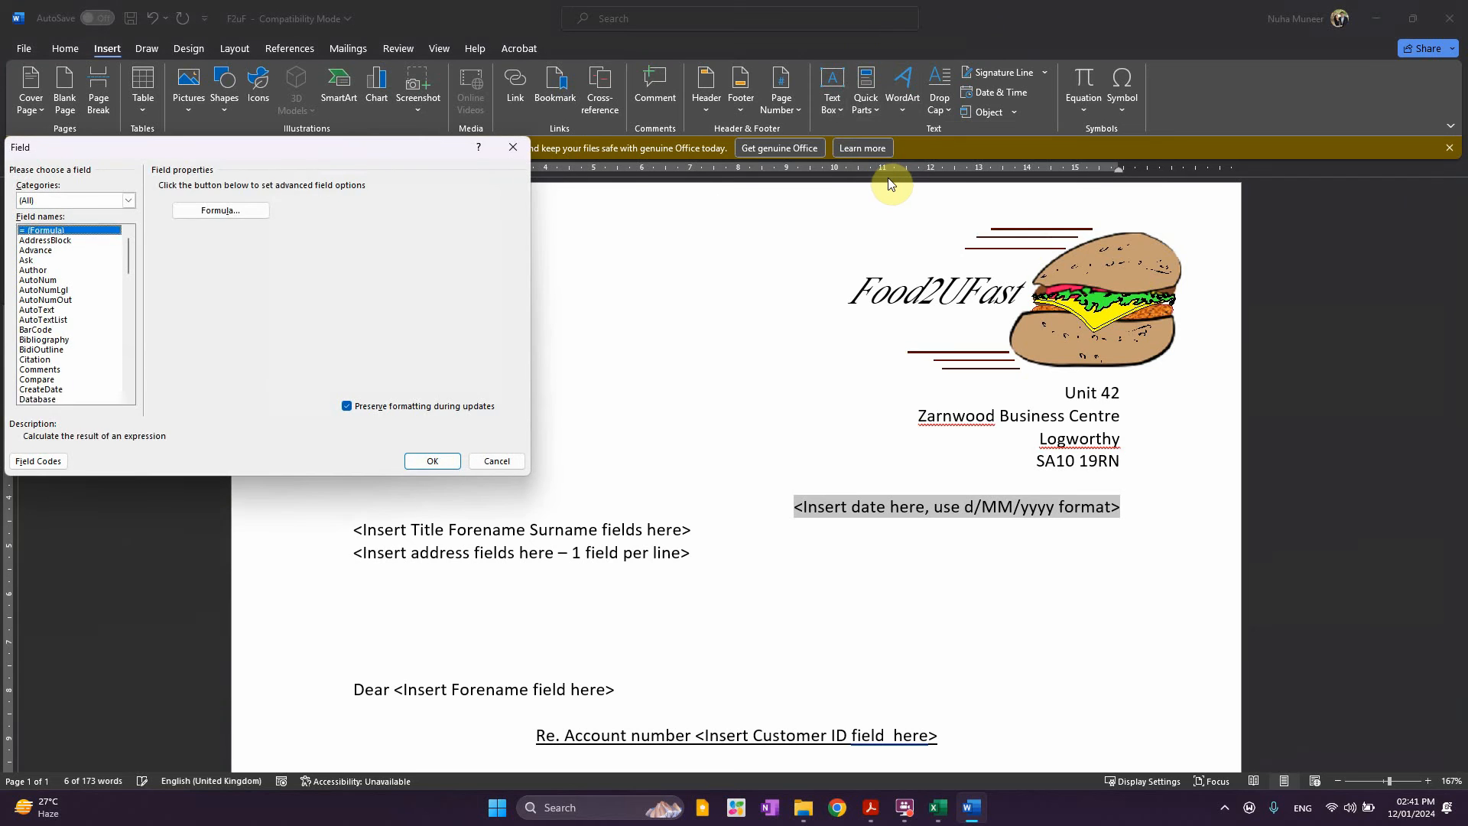
{"action": "key", "text": "d"}
{"action": "key", "text": "d"}
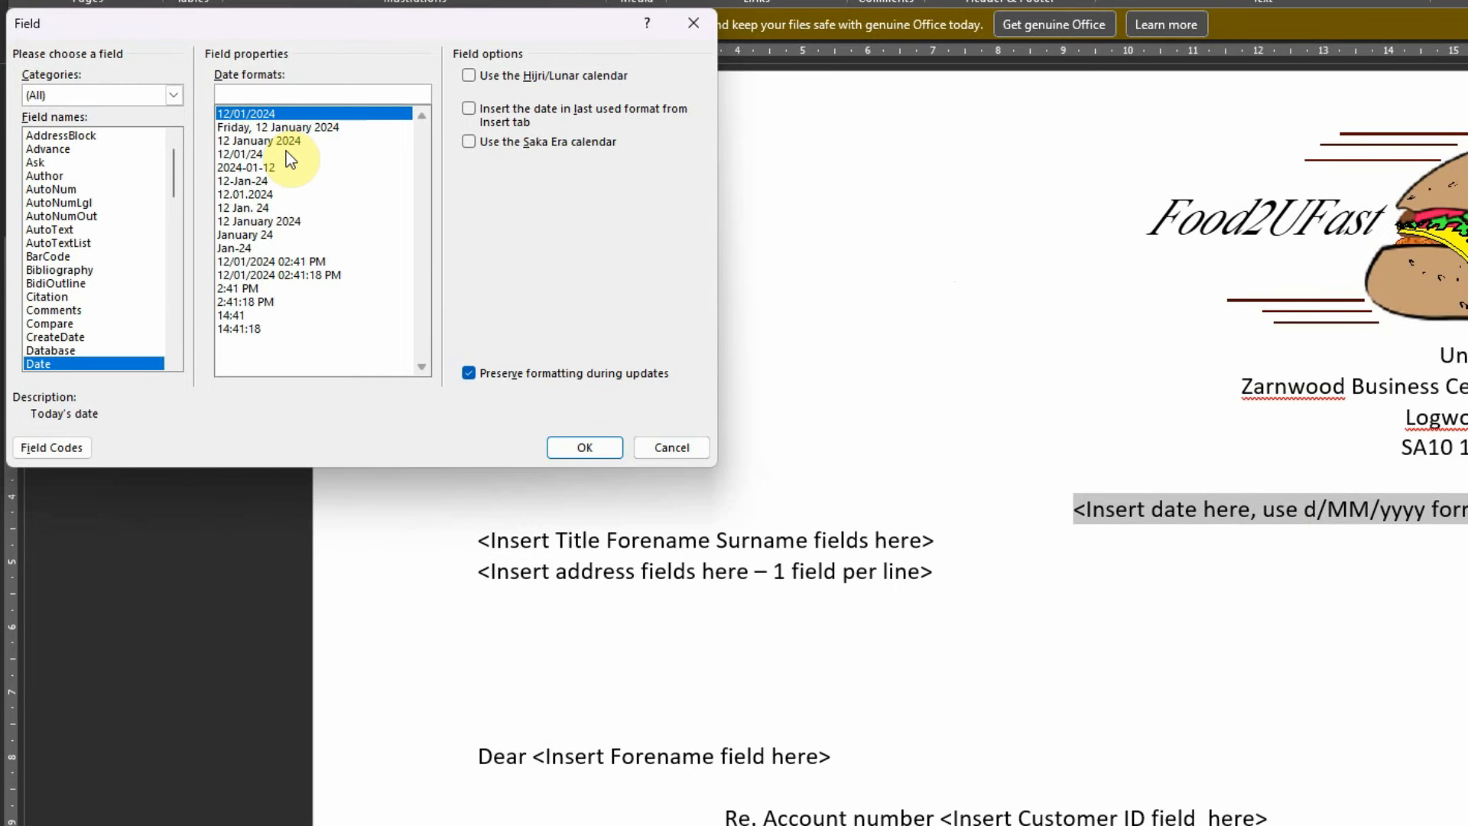
{"action": "type", "text": "d/MM/yyyy"}
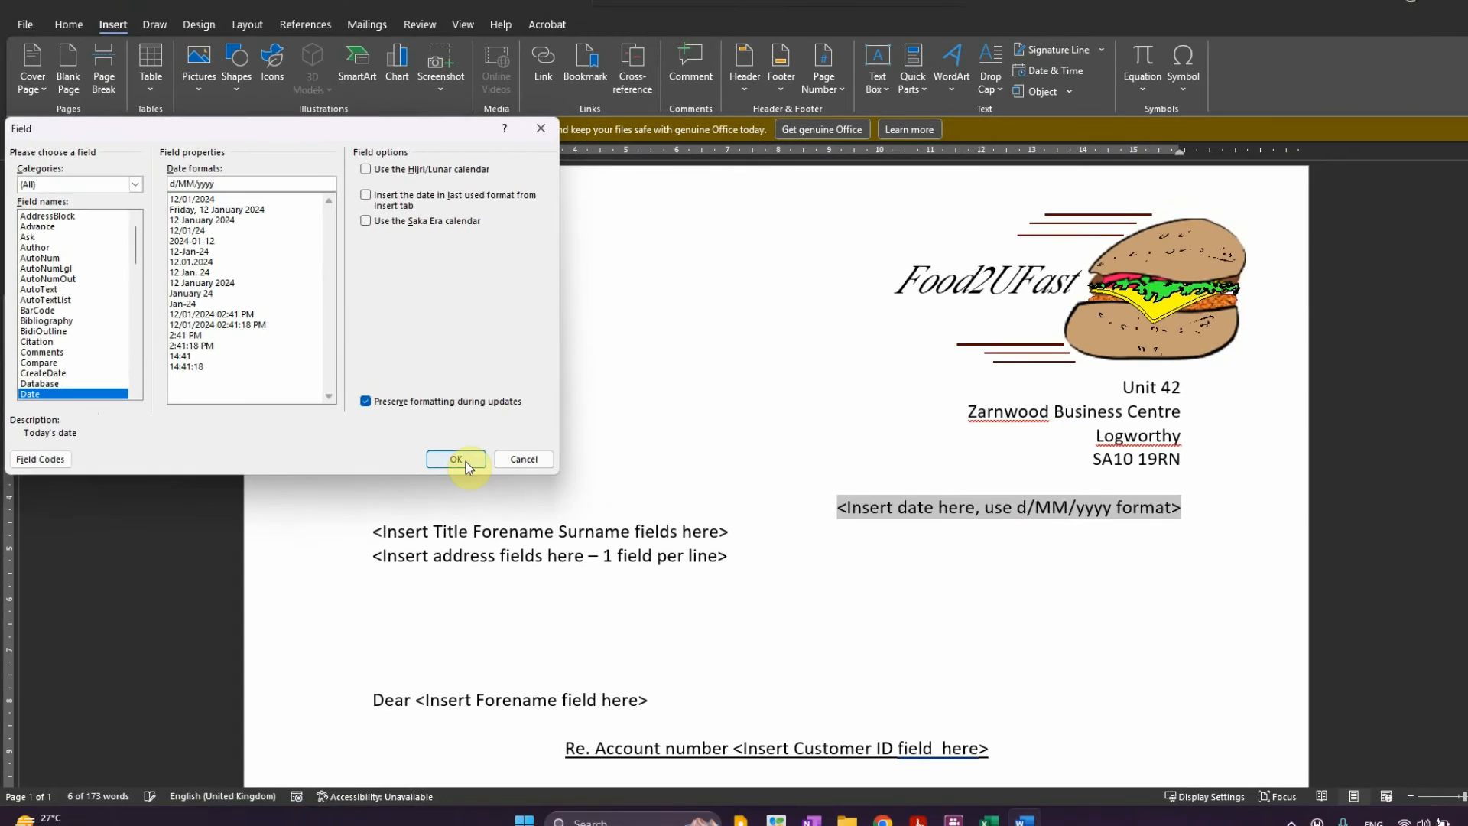
{"action": "left_click", "coordinate": [584, 447]}
{"action": "scroll", "coordinate": [895, 573], "scroll_direction": "down", "scroll_amount": 2}
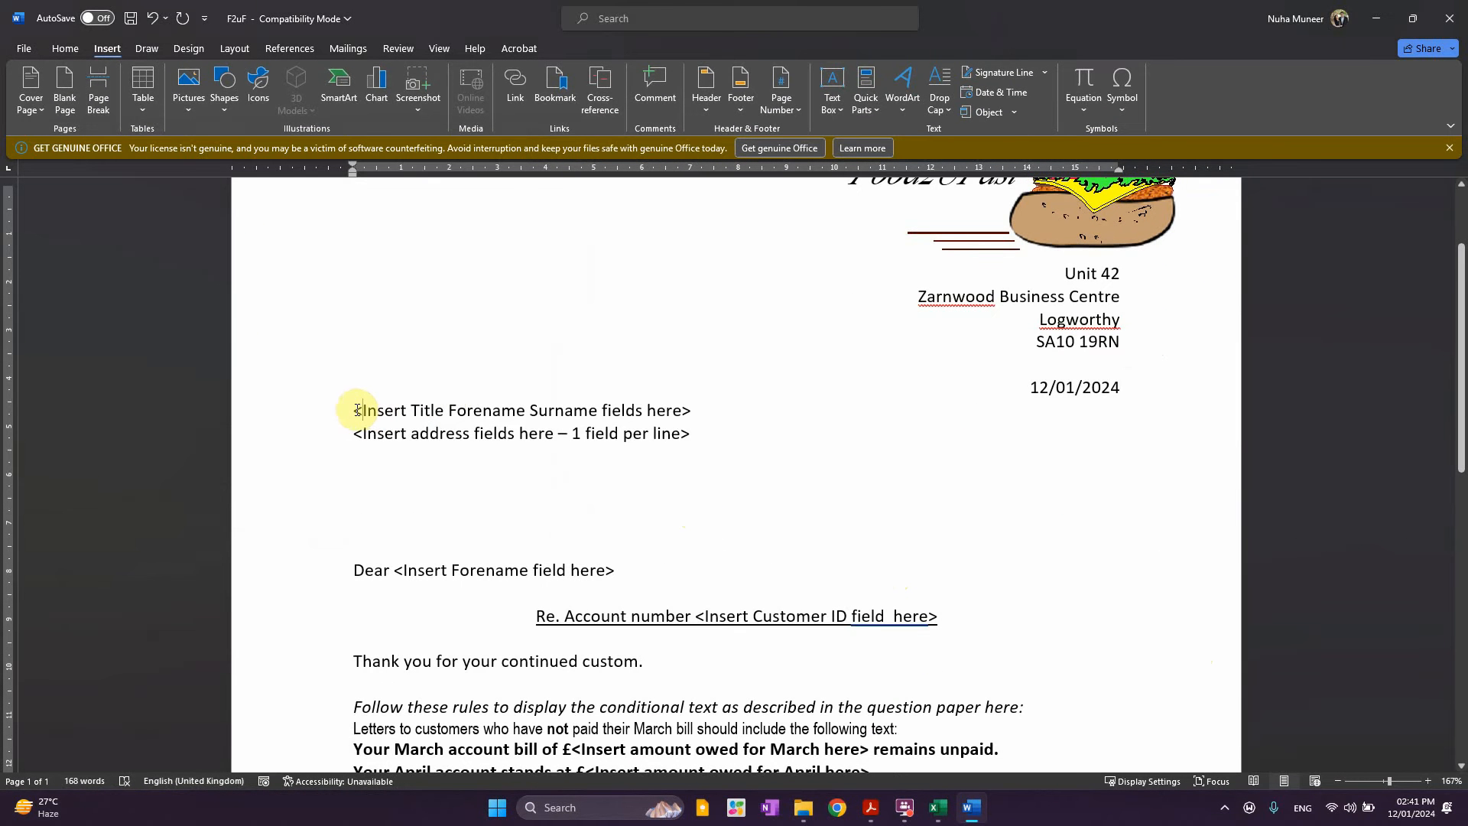
Replace the name placeholder line with «Title» «Forename» «Surname» merge fields
{"action": "triple_click", "coordinate": [693, 411]}
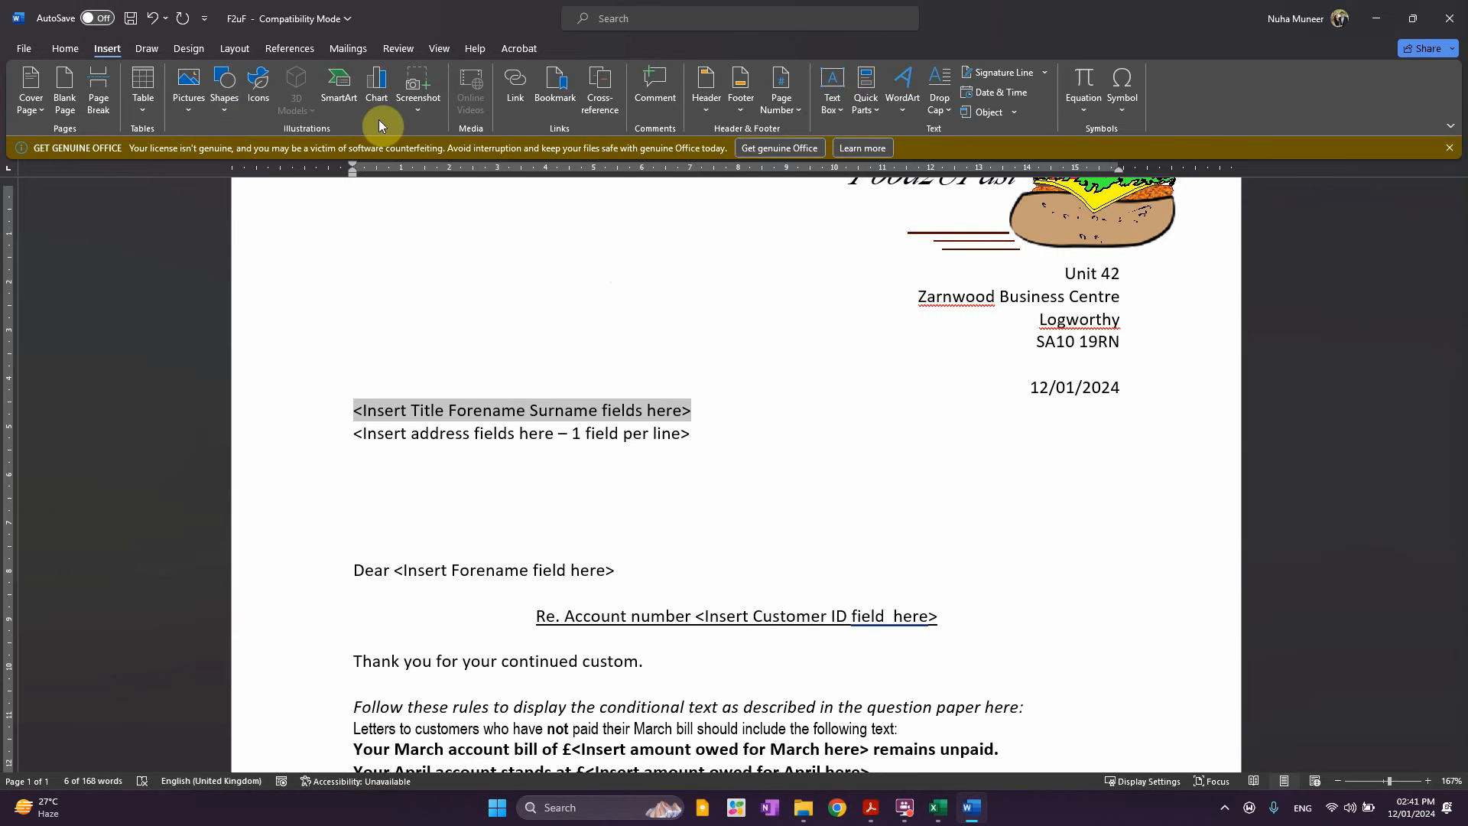
{"action": "left_click", "coordinate": [346, 48]}
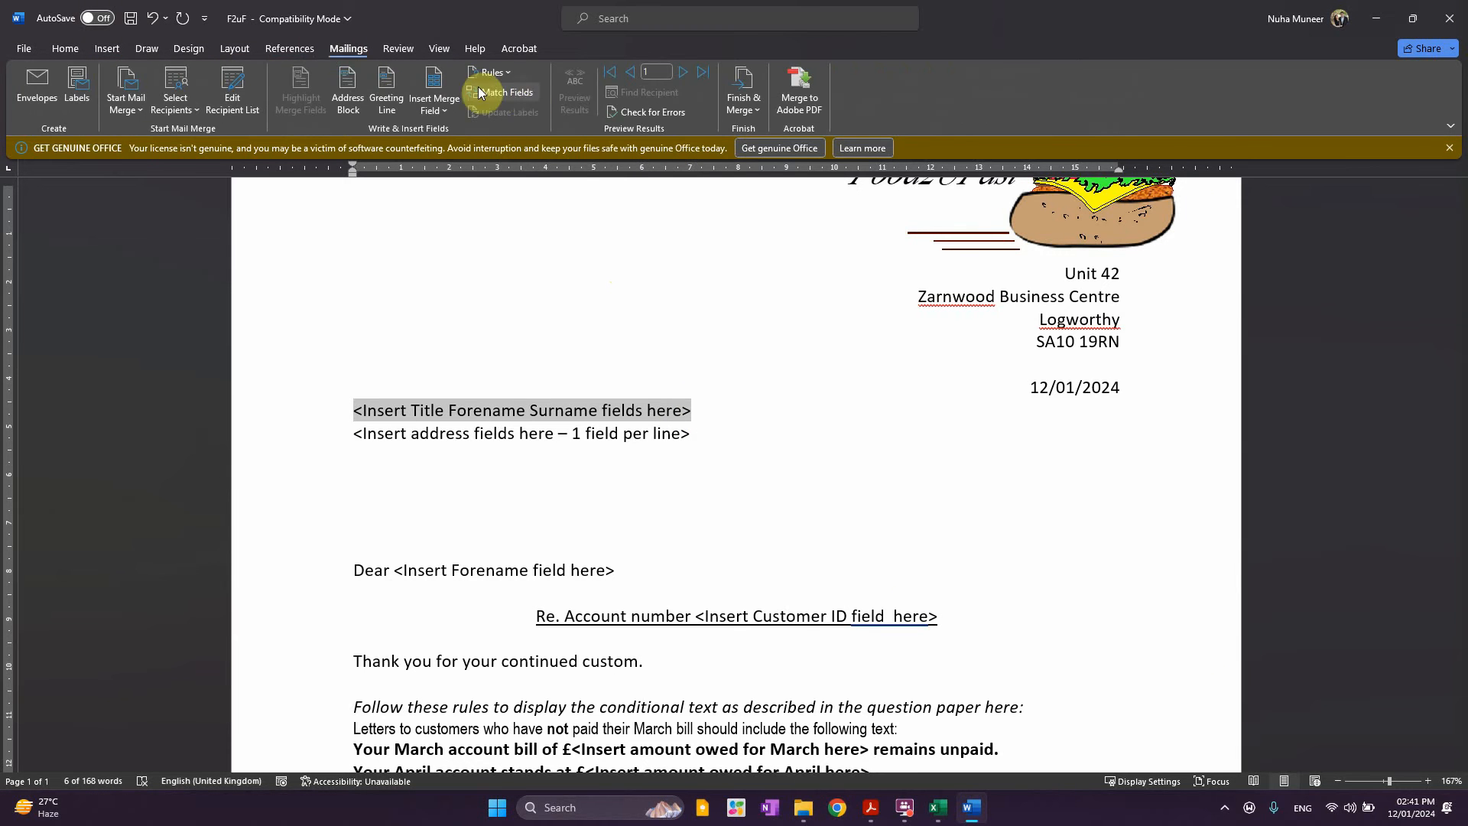
{"action": "left_click", "coordinate": [441, 113]}
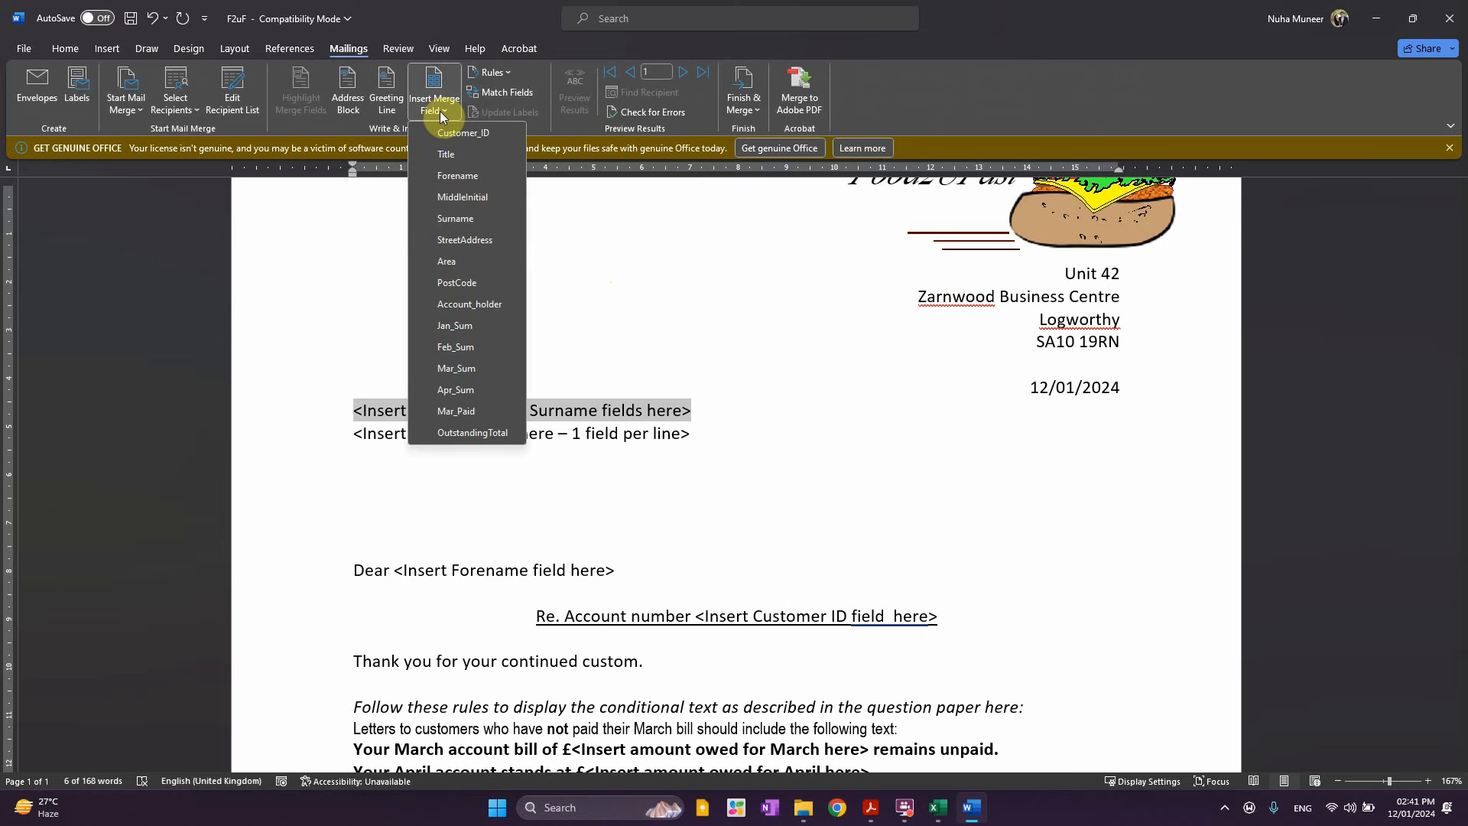
{"action": "left_click", "coordinate": [440, 113]}
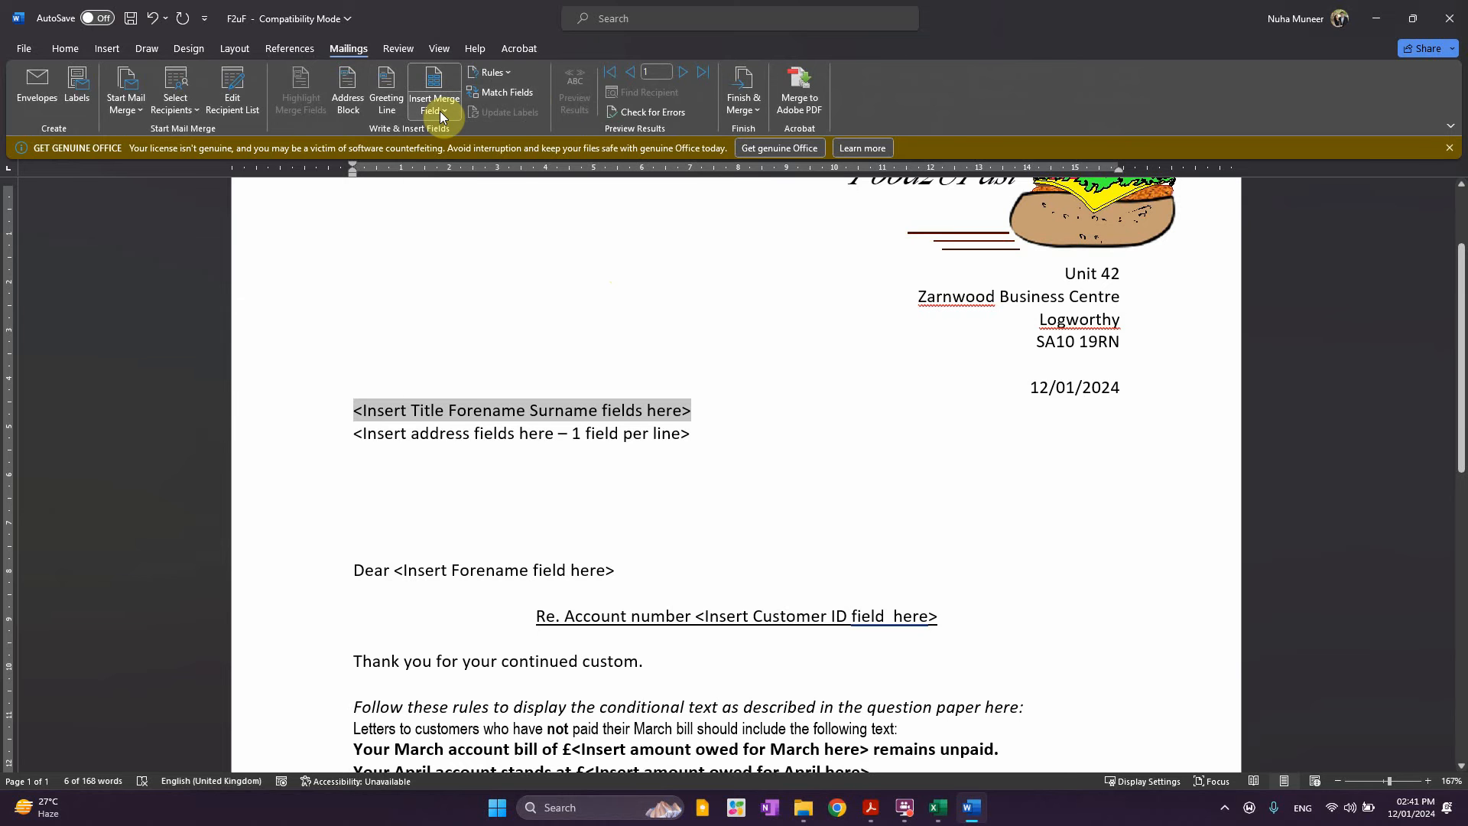
{"action": "left_click", "coordinate": [441, 113]}
{"action": "left_click", "coordinate": [456, 157]}
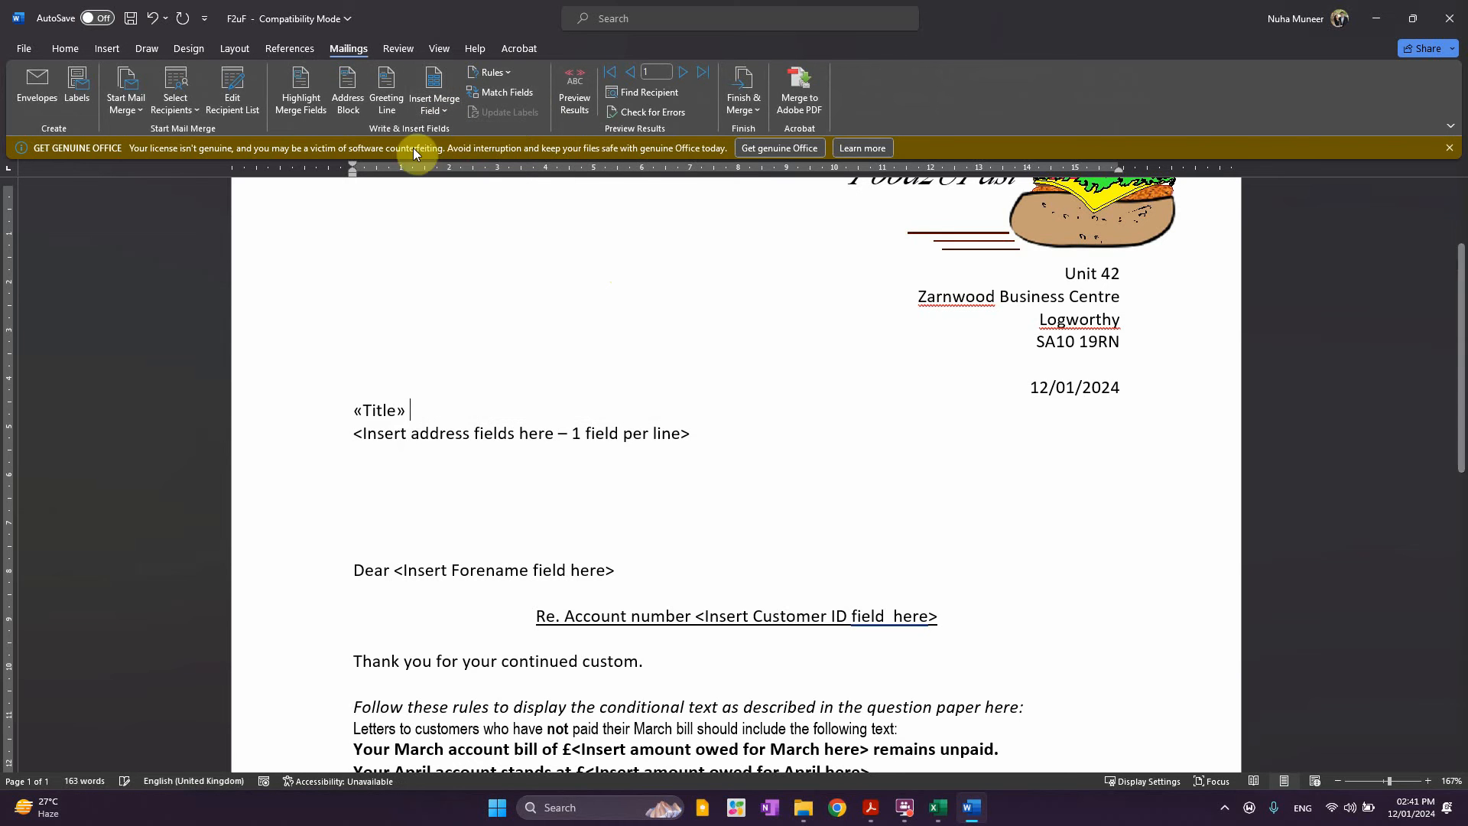
{"action": "left_click", "coordinate": [432, 114]}
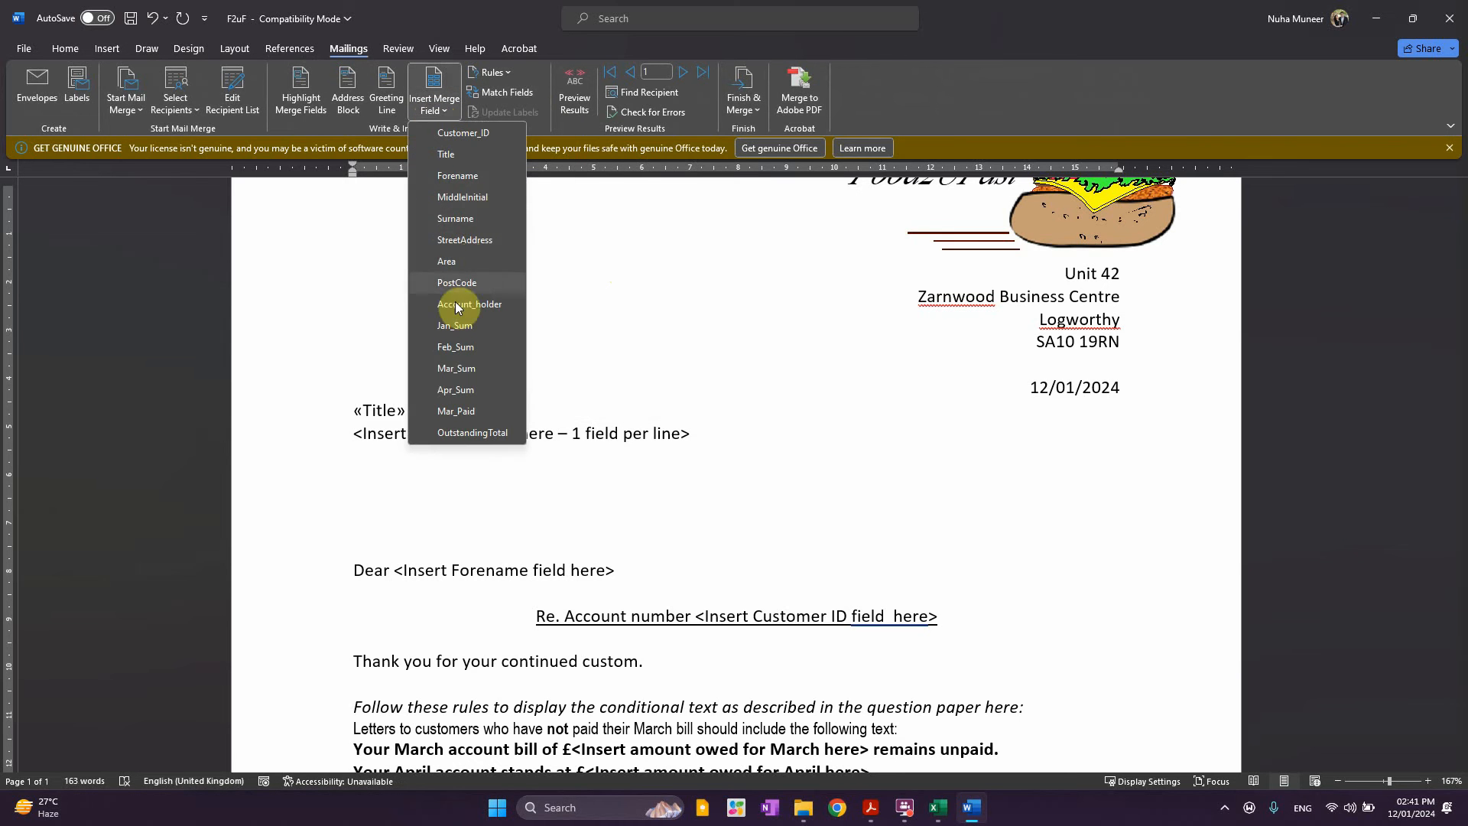
{"action": "left_click", "coordinate": [457, 176]}
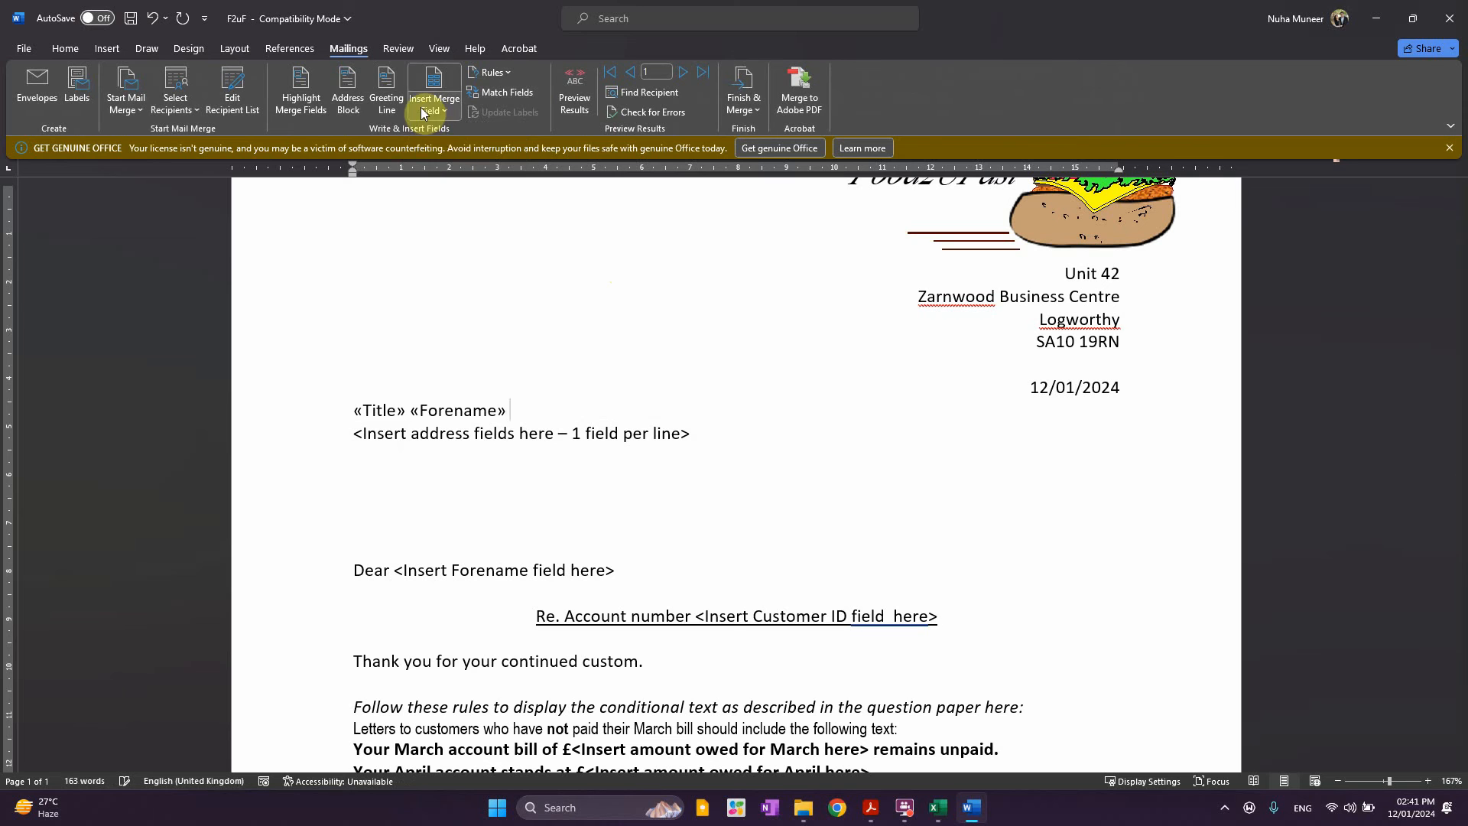
{"action": "left_click", "coordinate": [433, 112]}
{"action": "left_click", "coordinate": [463, 218]}
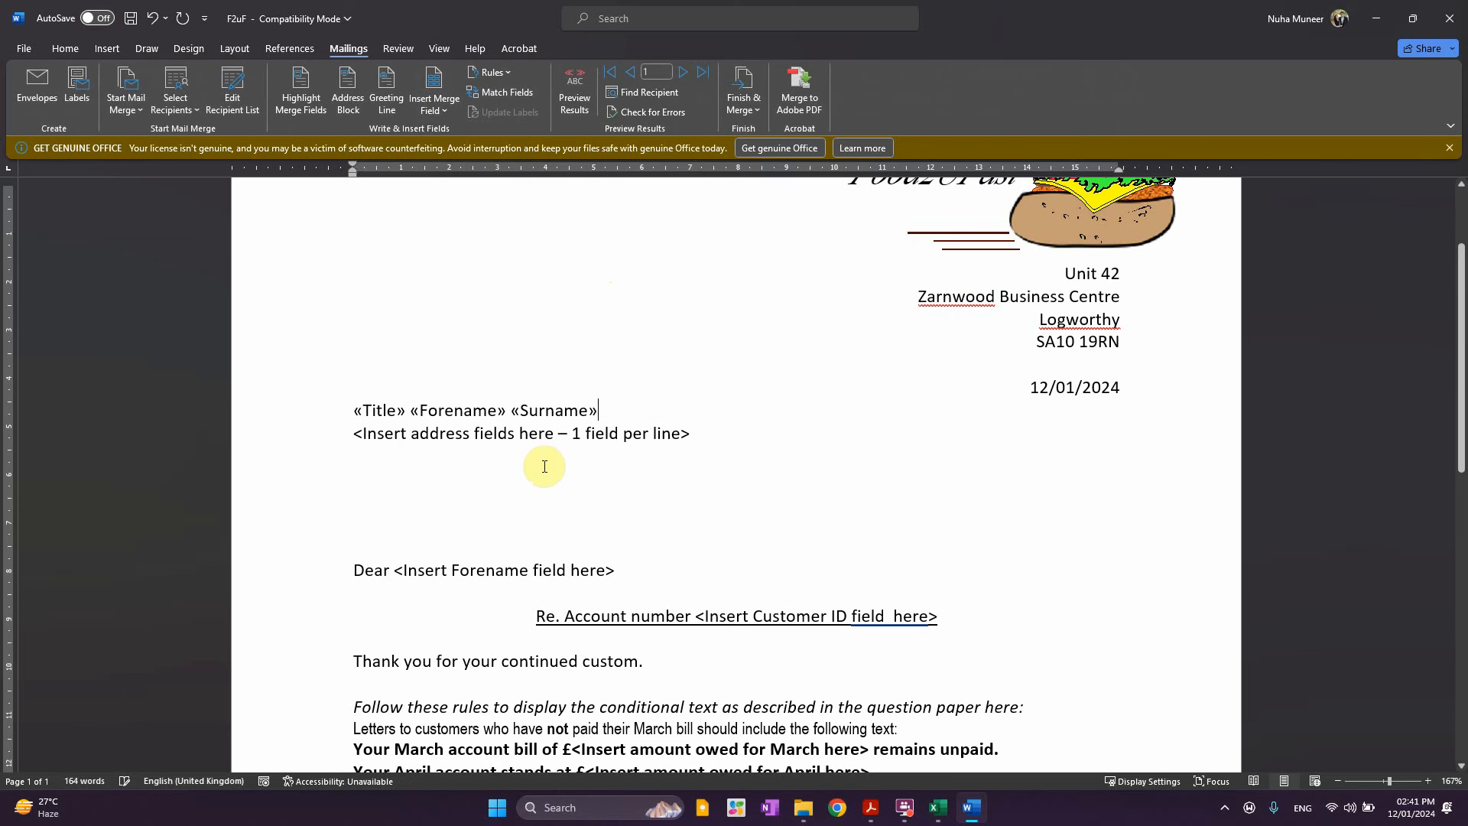
Replace the address placeholder with «StreetAddress», «Area» and «PostCode» fields on separate lines
{"action": "left_click", "coordinate": [352, 434]}
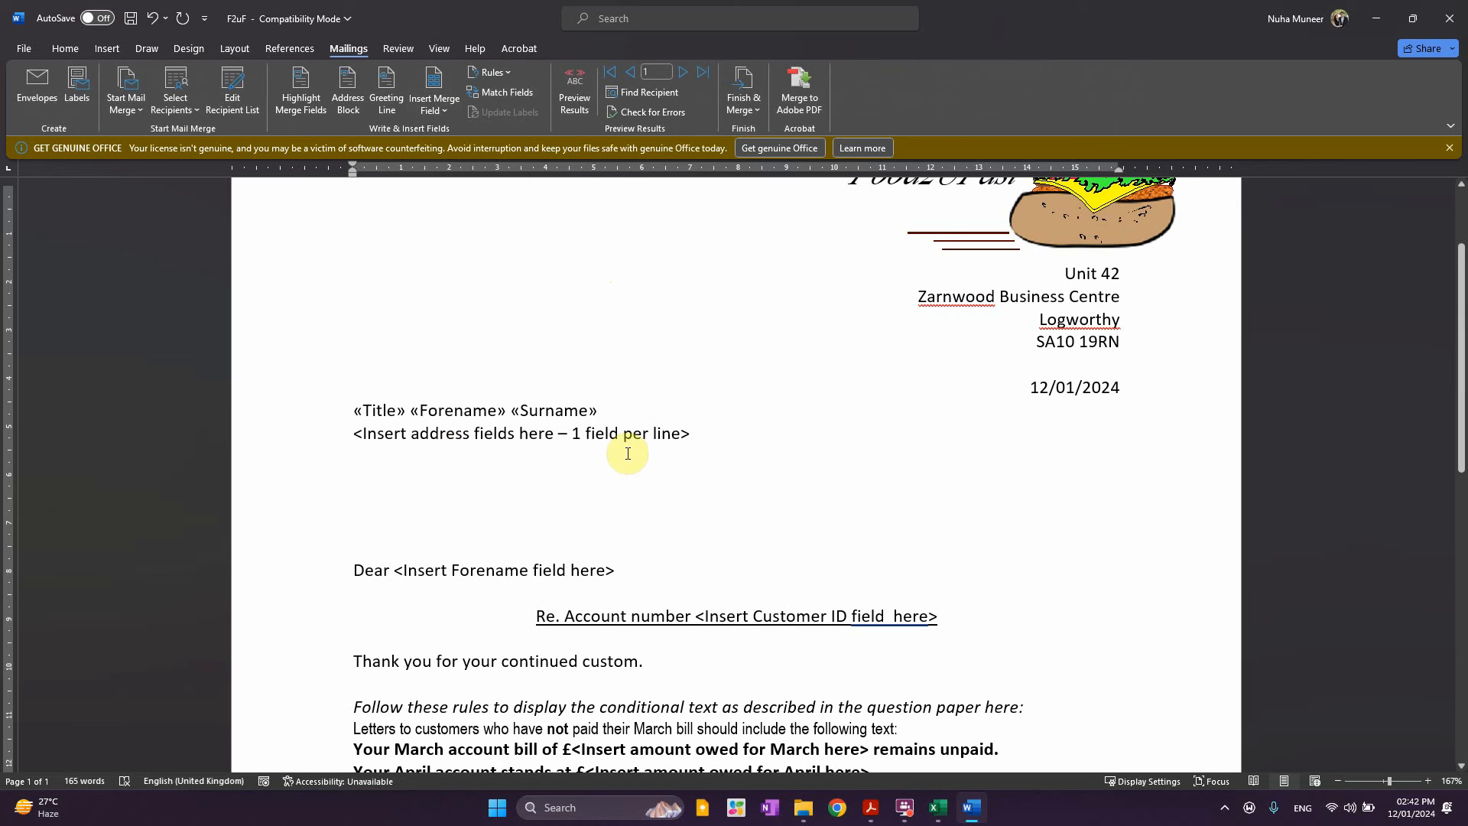
{"action": "left_click", "coordinate": [687, 431], "text": "shift"}
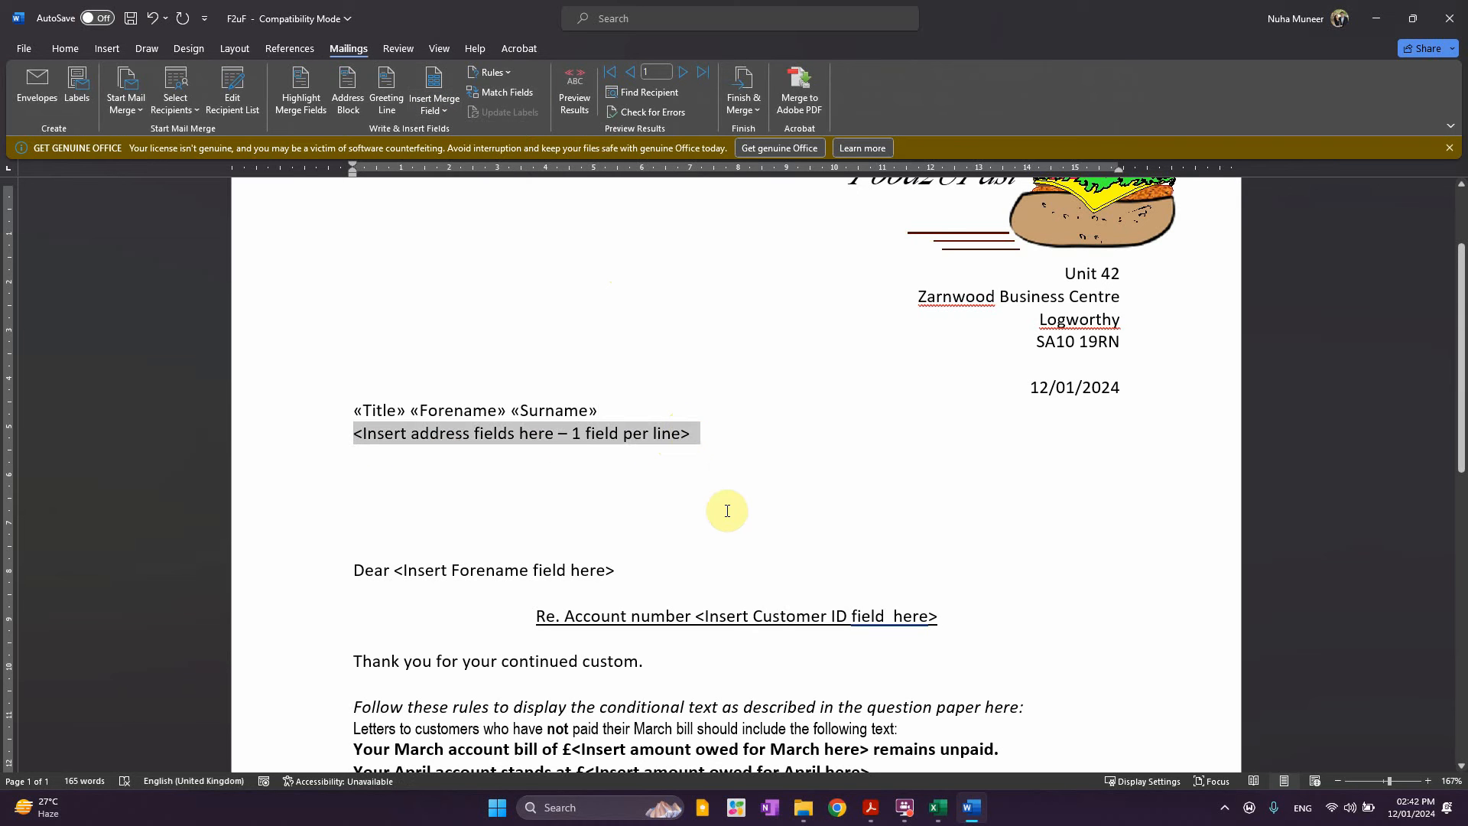
{"action": "left_click", "coordinate": [436, 107]}
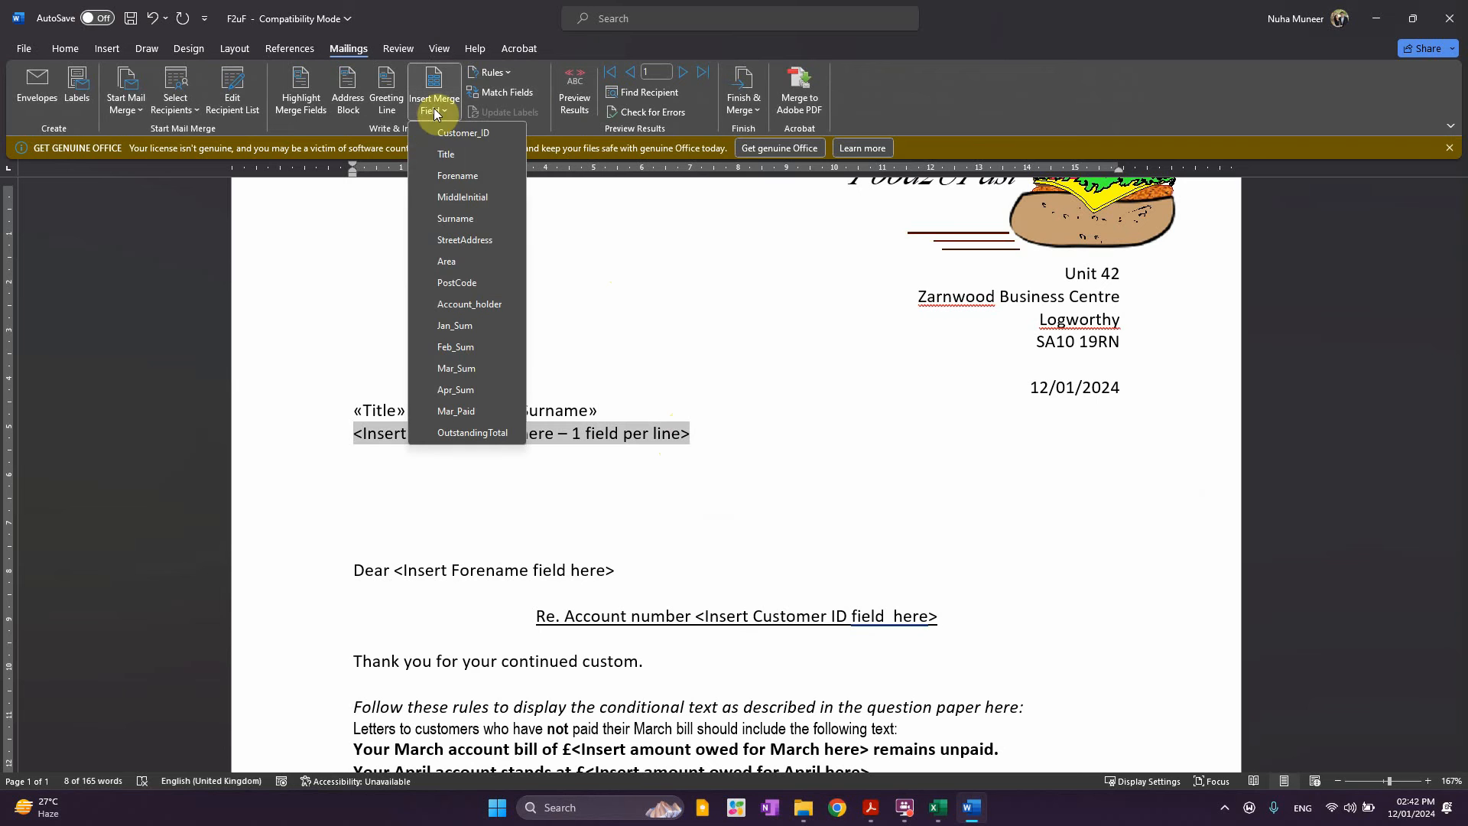
{"action": "left_click", "coordinate": [459, 240]}
{"action": "key", "text": "Return"}
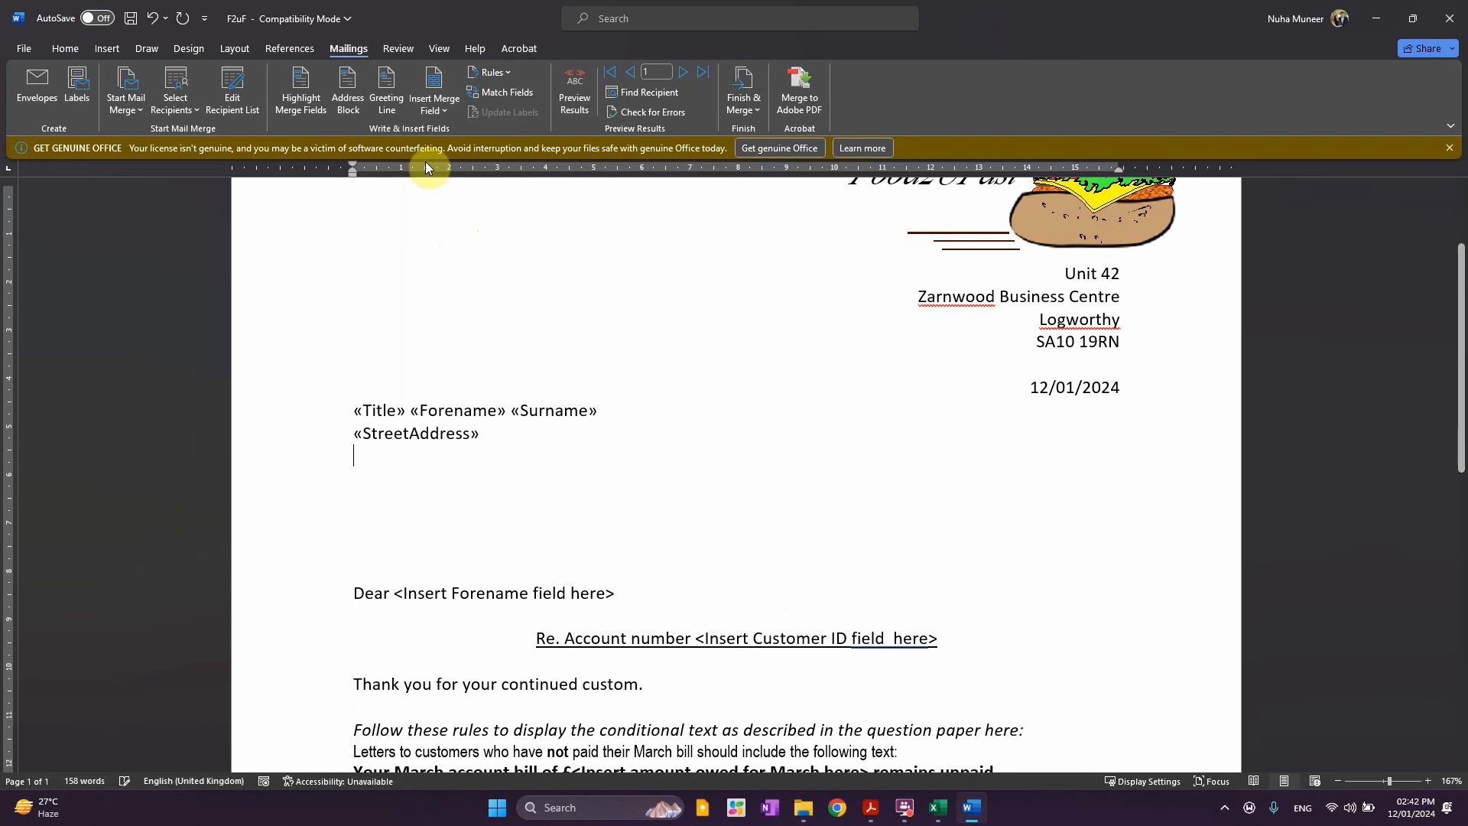
{"action": "left_click", "coordinate": [430, 114]}
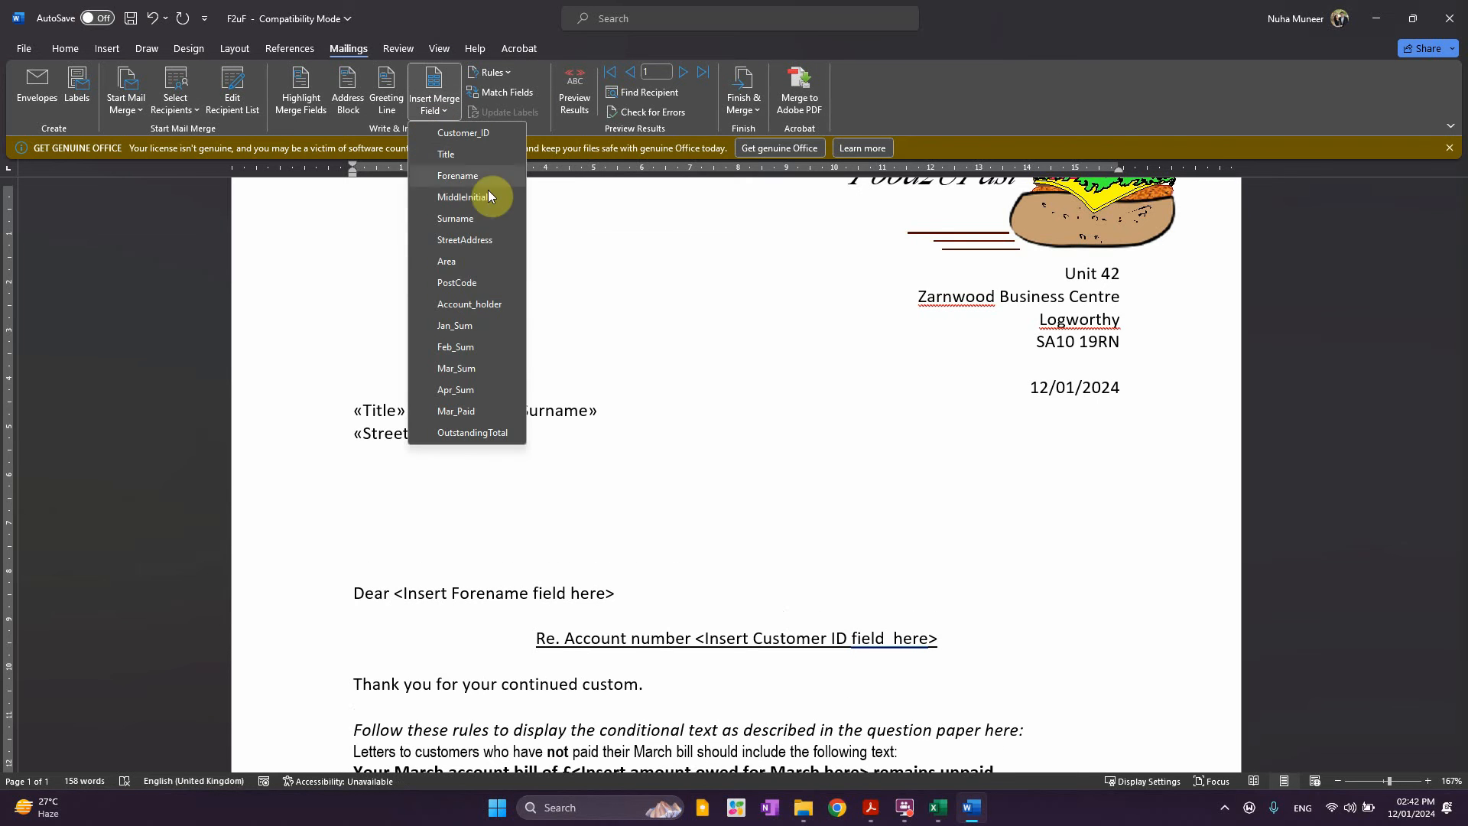
{"action": "left_click", "coordinate": [451, 262]}
{"action": "key", "text": "Return"}
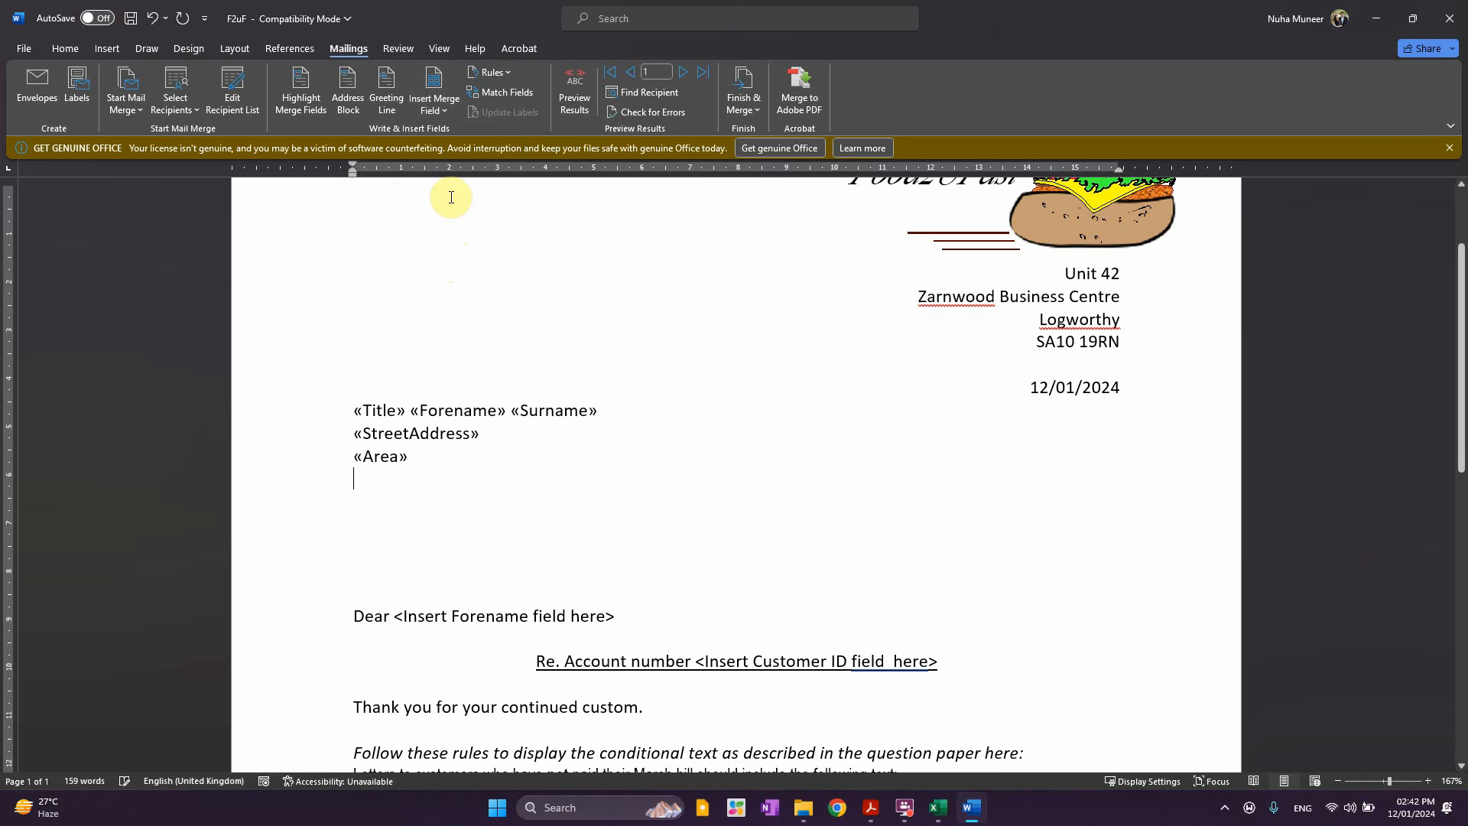
{"action": "left_click", "coordinate": [433, 111]}
{"action": "left_click", "coordinate": [475, 283]}
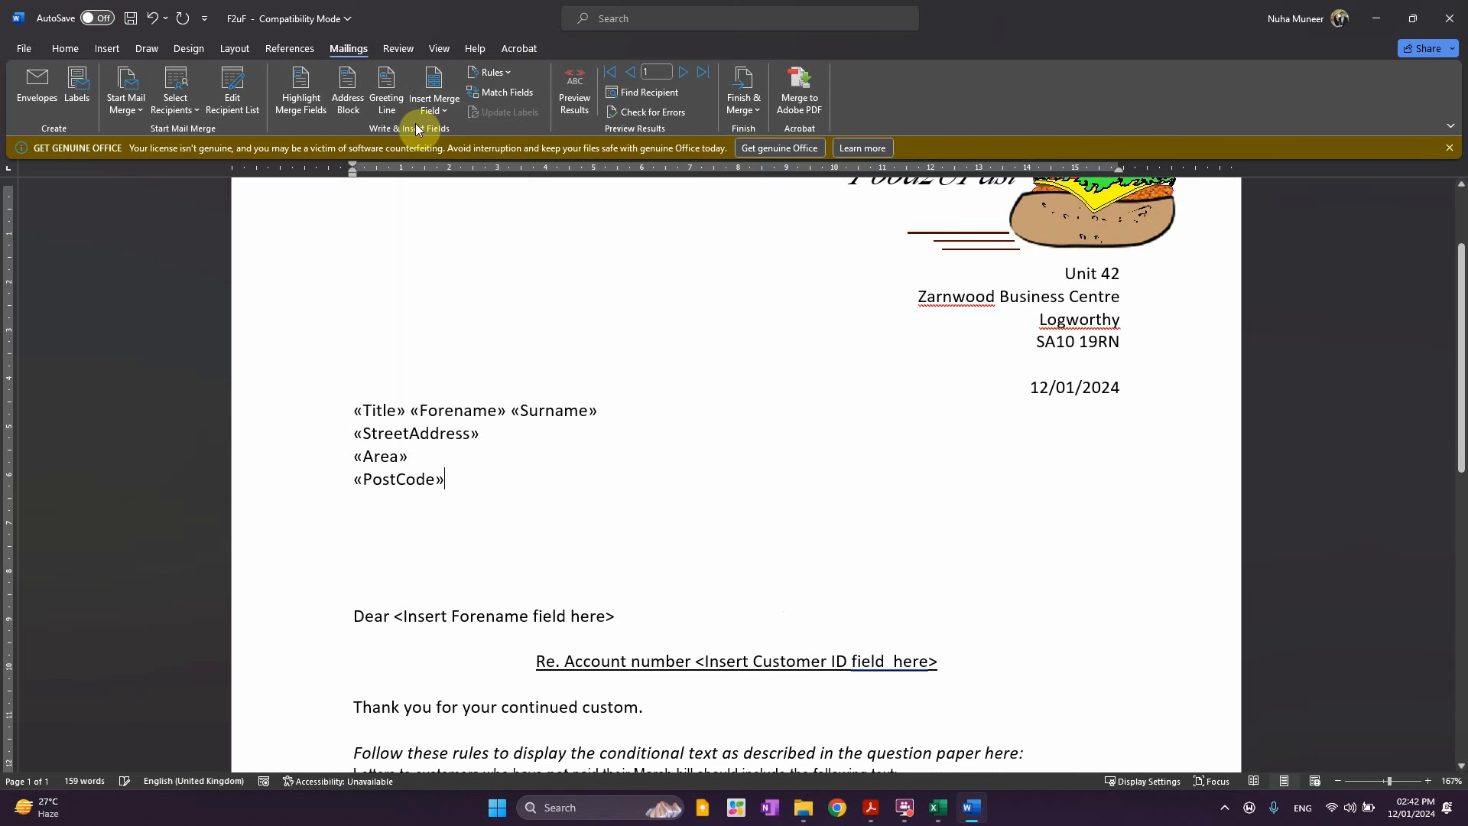
{"action": "left_click", "coordinate": [436, 112]}
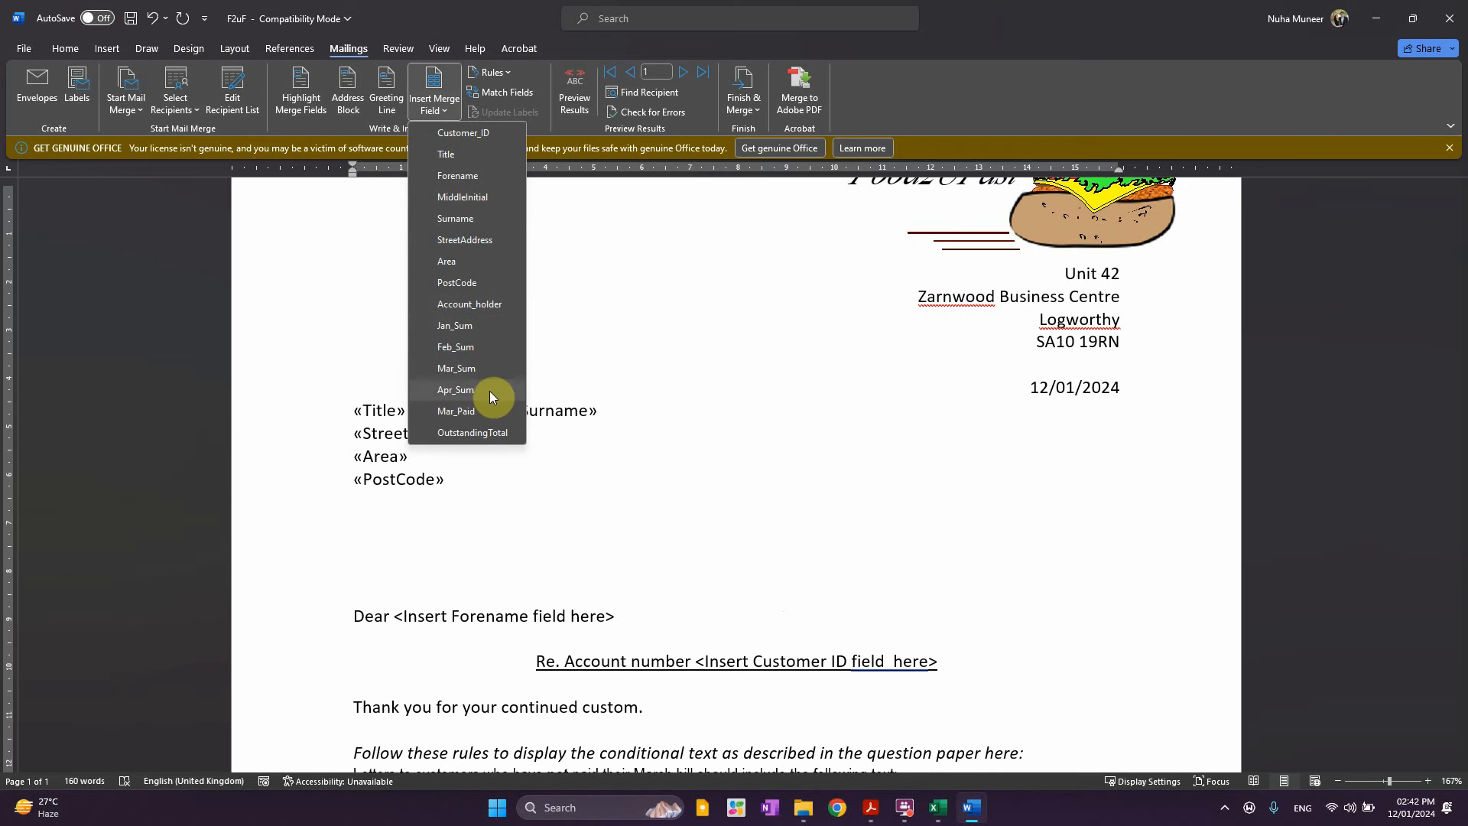
{"action": "left_click", "coordinate": [514, 513]}
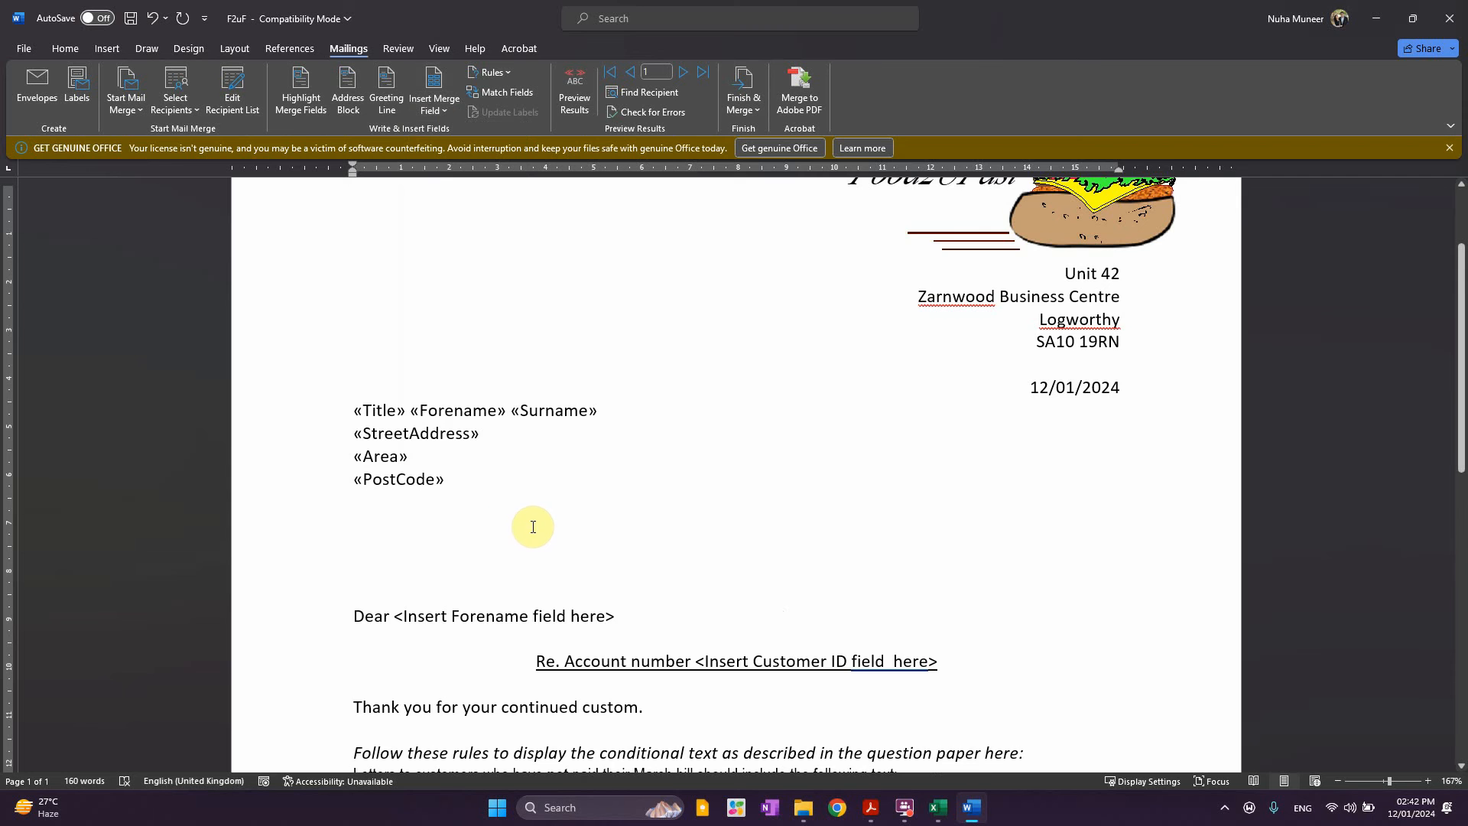
{"action": "scroll", "coordinate": [533, 526], "scroll_direction": "down", "scroll_amount": 3}
{"action": "left_click", "coordinate": [374, 497]}
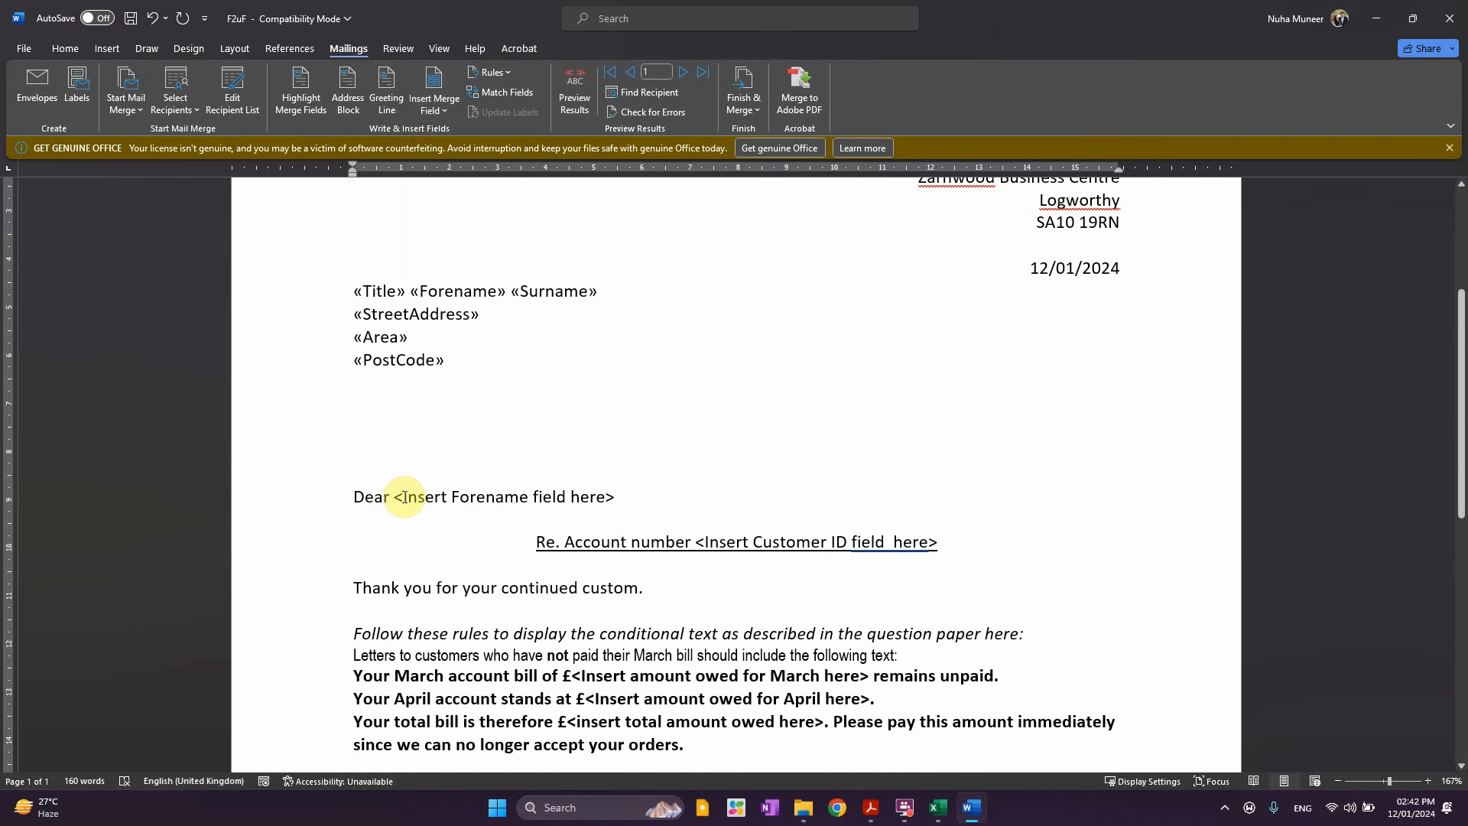
Replace the Forename placeholder after Dear with the «Forename» merge field
{"action": "left_click", "coordinate": [538, 497]}
{"action": "left_click", "coordinate": [617, 498]}
{"action": "left_click", "coordinate": [397, 497], "text": "shift"}
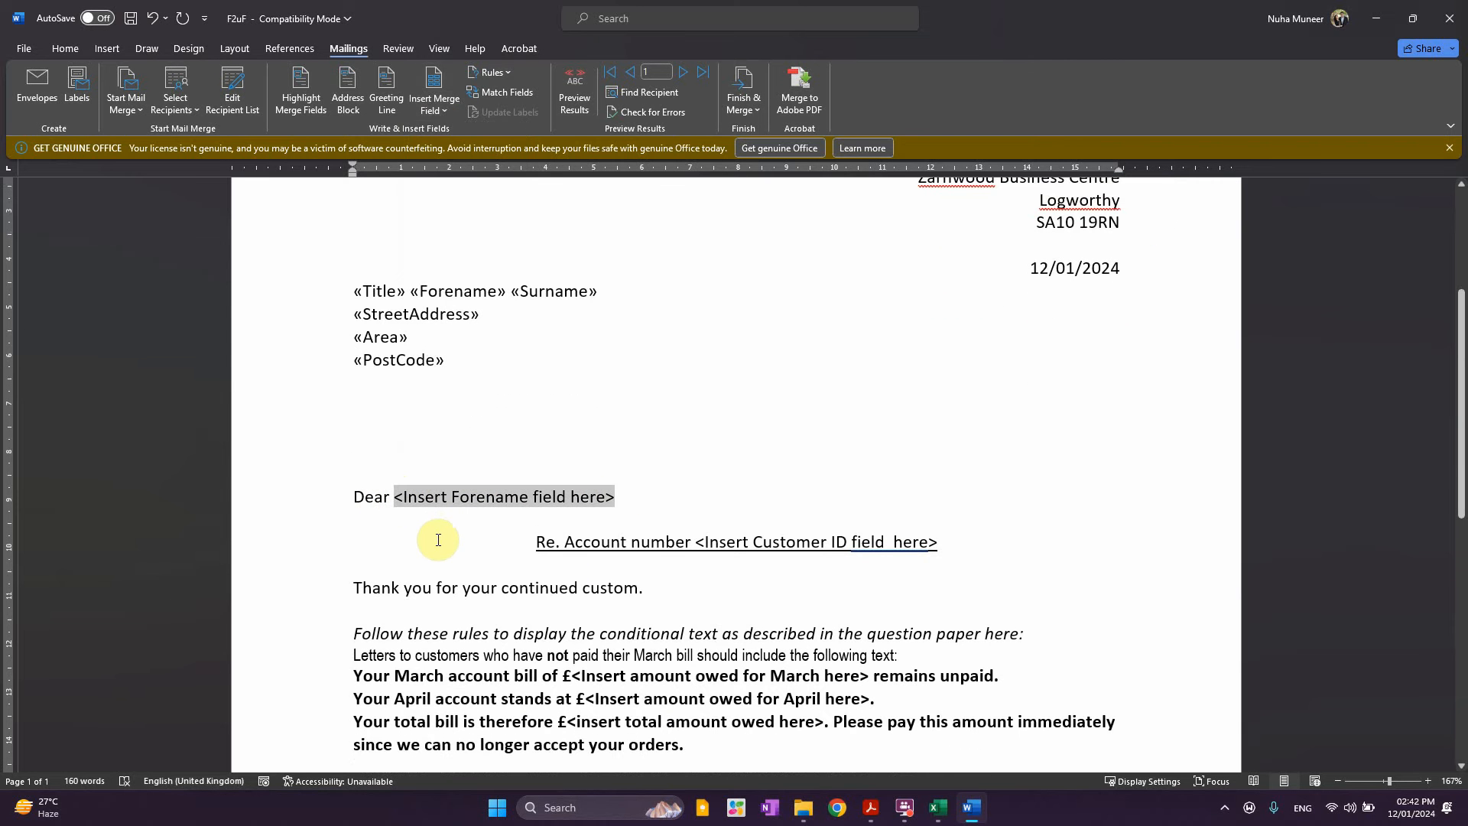
{"action": "left_click", "coordinate": [435, 112]}
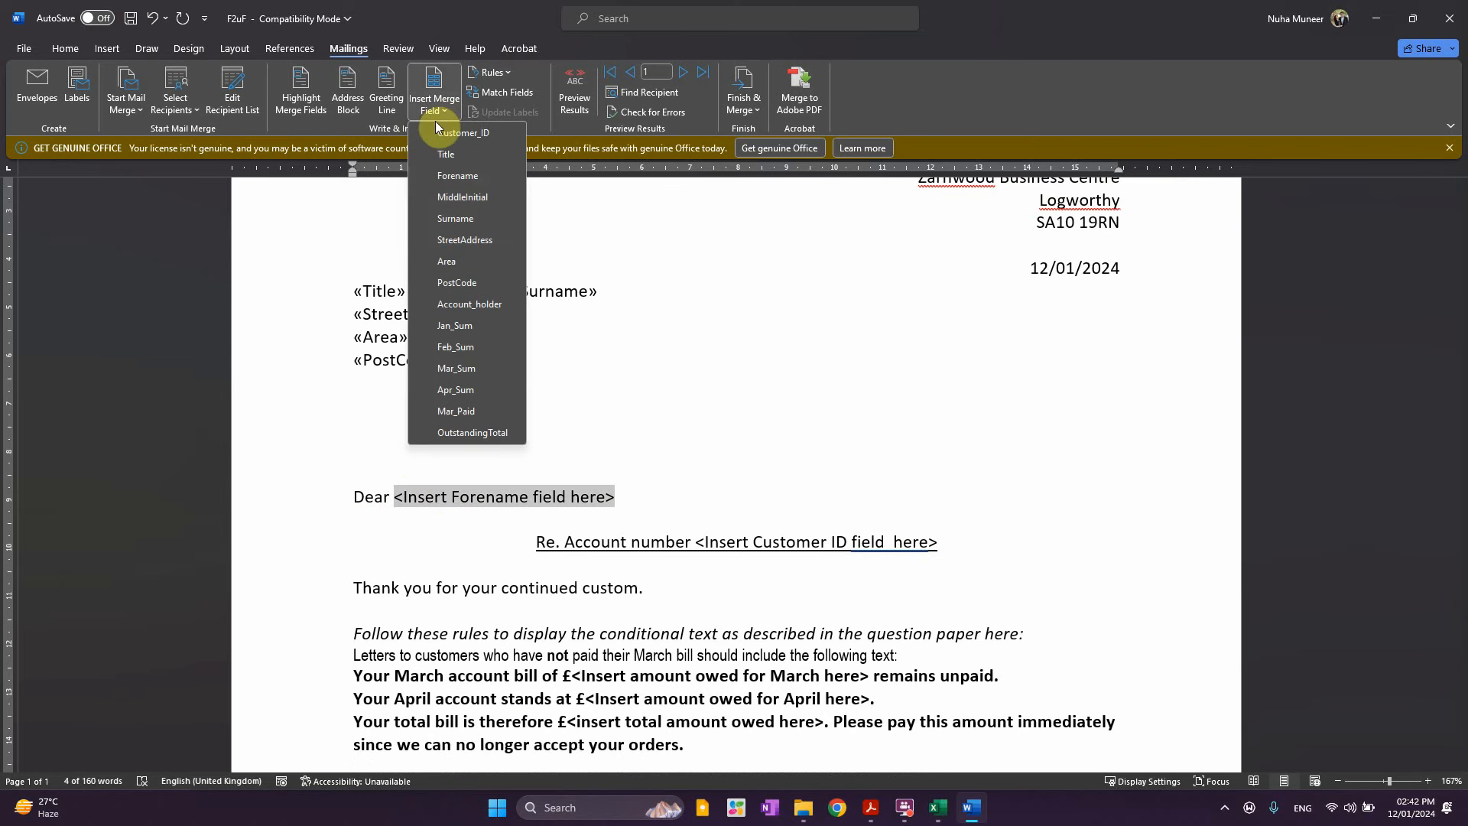
{"action": "left_click", "coordinate": [459, 175]}
Replace the Customer ID placeholder on the account line with the «Customer_ID» field
{"action": "scroll", "coordinate": [688, 451], "scroll_direction": "down", "scroll_amount": 2}
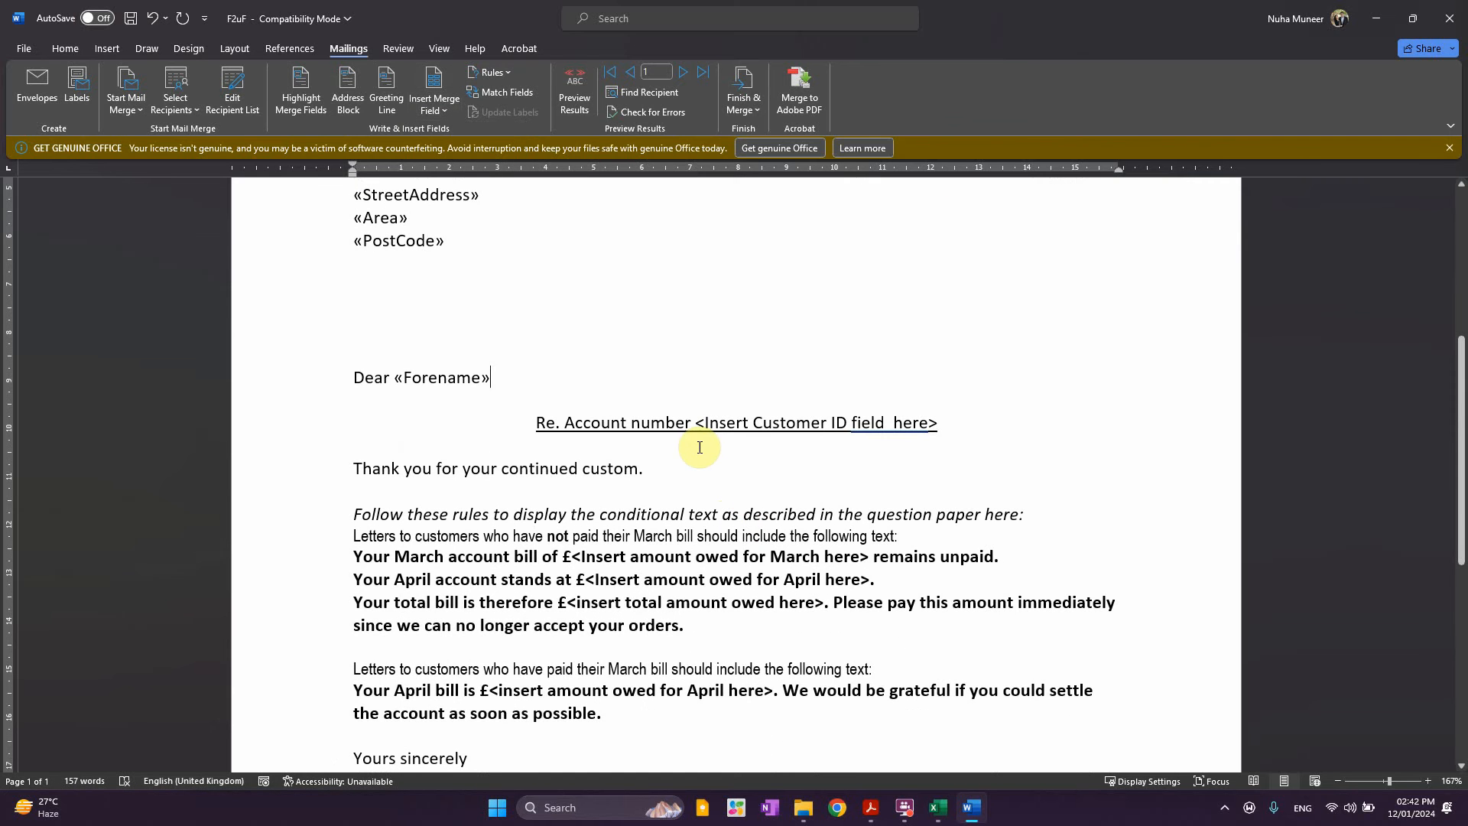
{"action": "left_click", "coordinate": [938, 425], "text": "shift"}
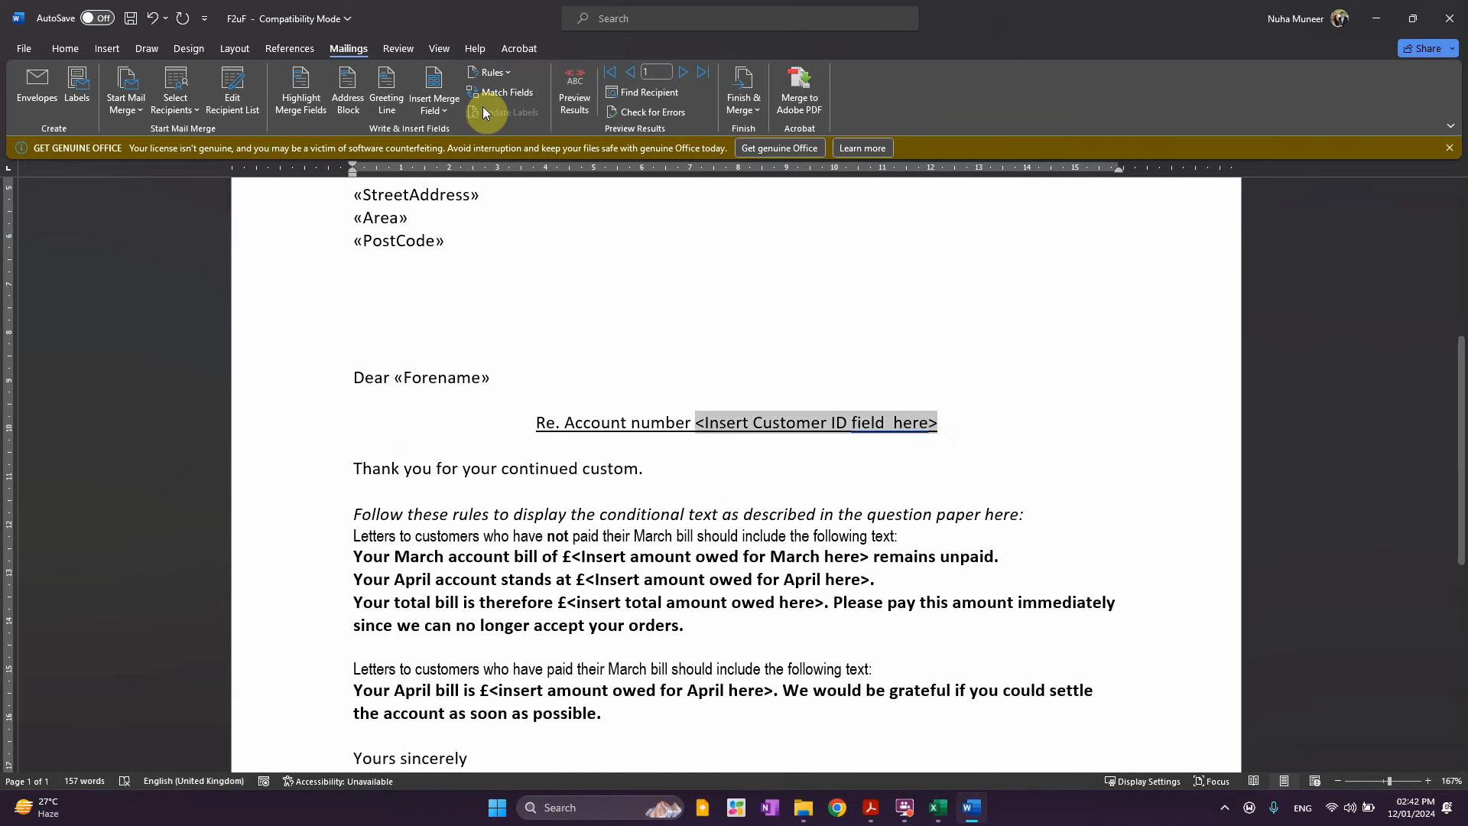
{"action": "left_click", "coordinate": [434, 107]}
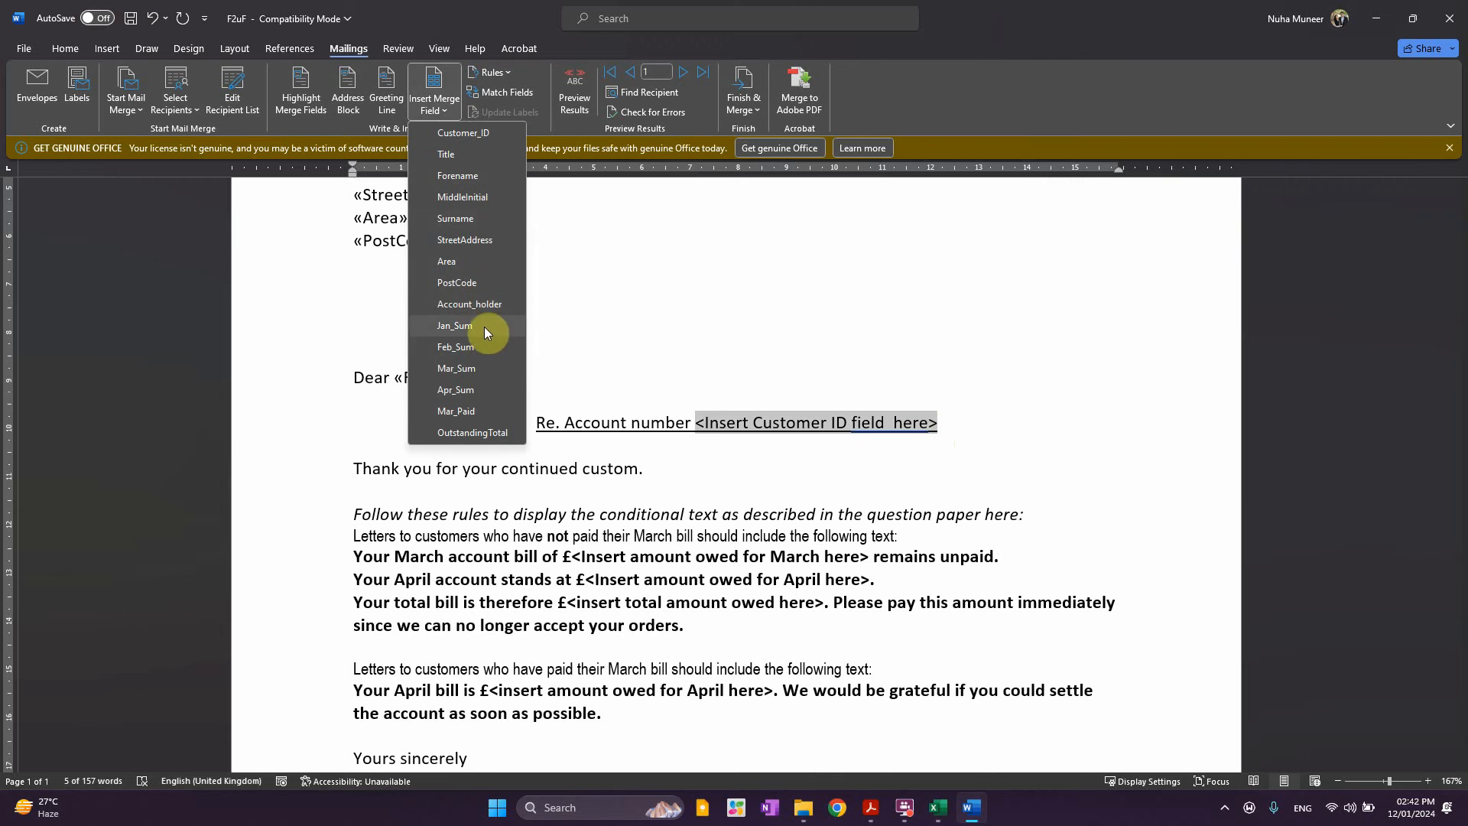
{"action": "left_click", "coordinate": [463, 133]}
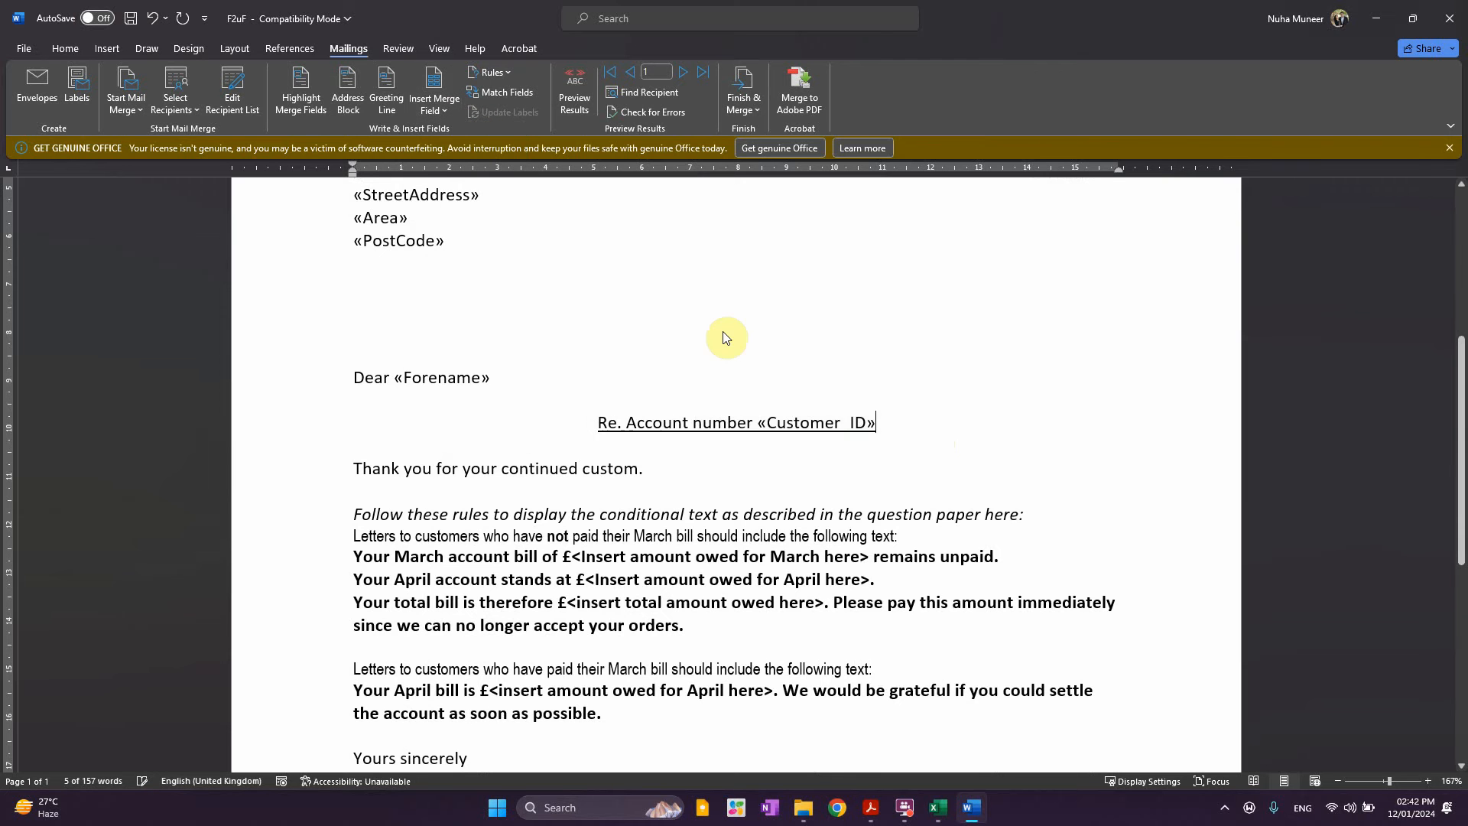
{"action": "left_click", "coordinate": [814, 491]}
{"action": "scroll", "coordinate": [669, 562], "scroll_direction": "down", "scroll_amount": 1}
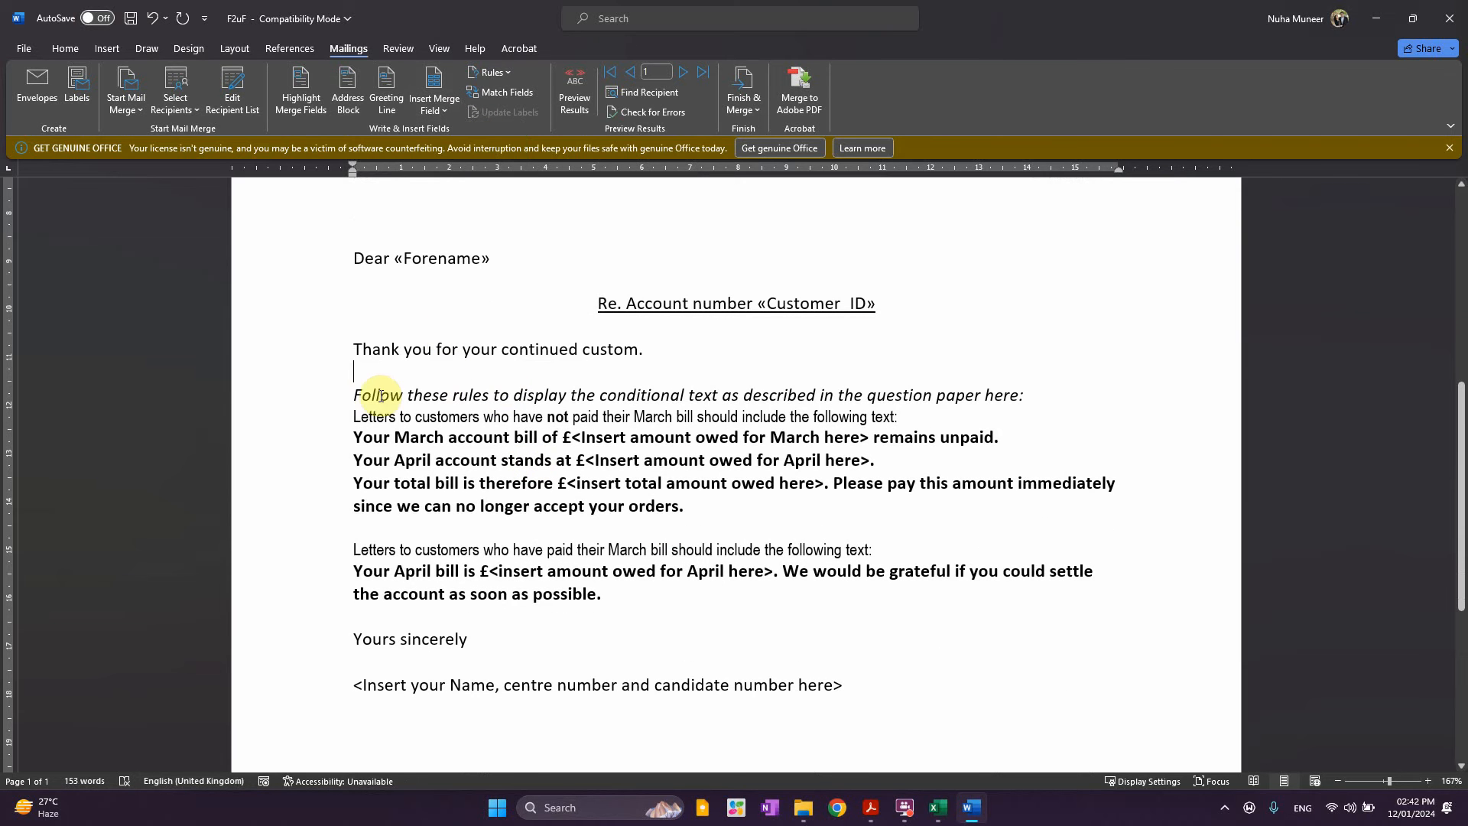
Type the candidate's name, centre number and candidate number over the <Insert your Name…> line
{"action": "left_click_drag", "start_coordinate": [352, 395], "coordinate": [636, 603]}
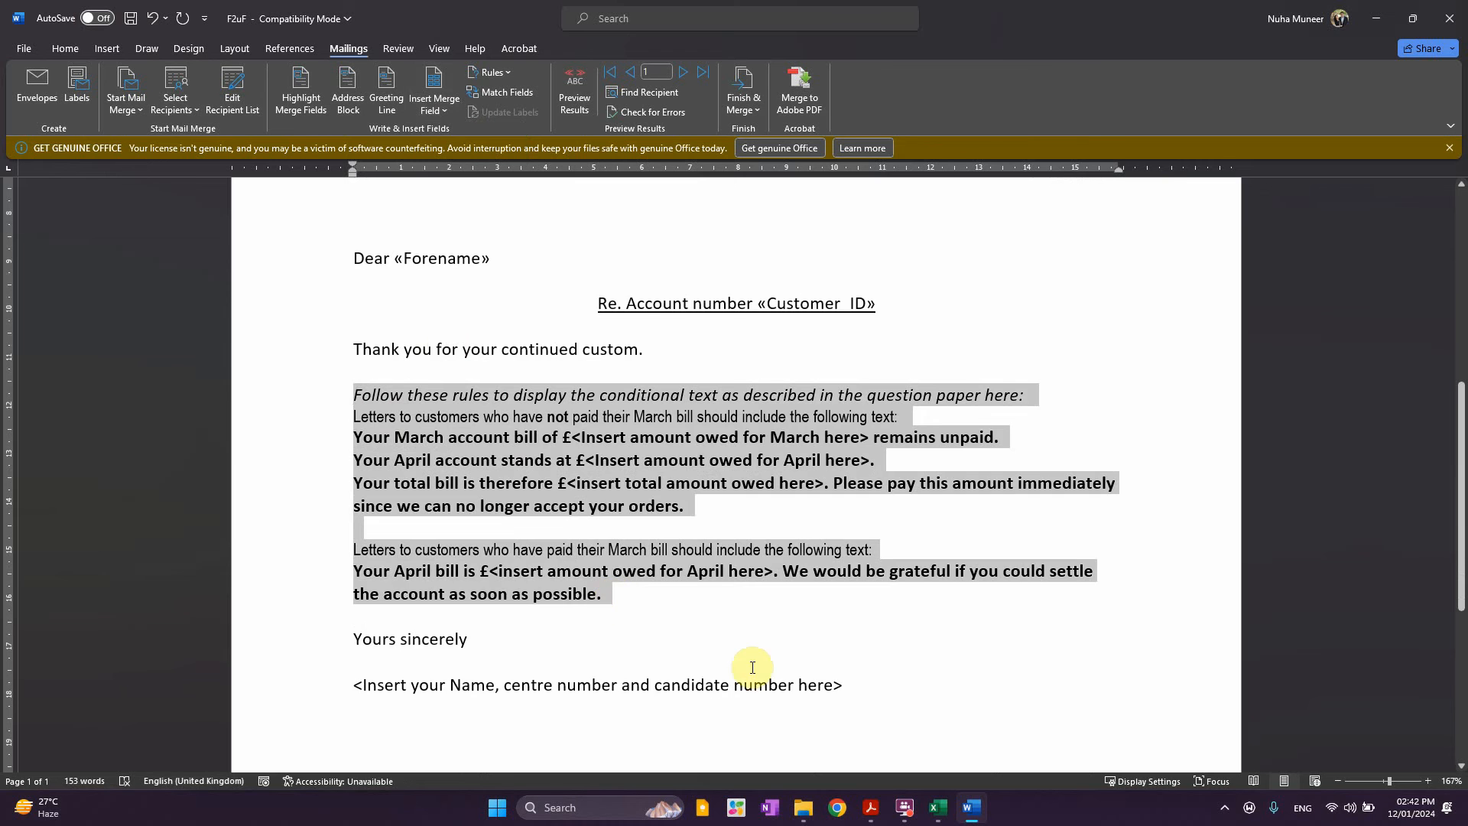
{"action": "scroll", "coordinate": [751, 665], "scroll_direction": "down", "scroll_amount": 1}
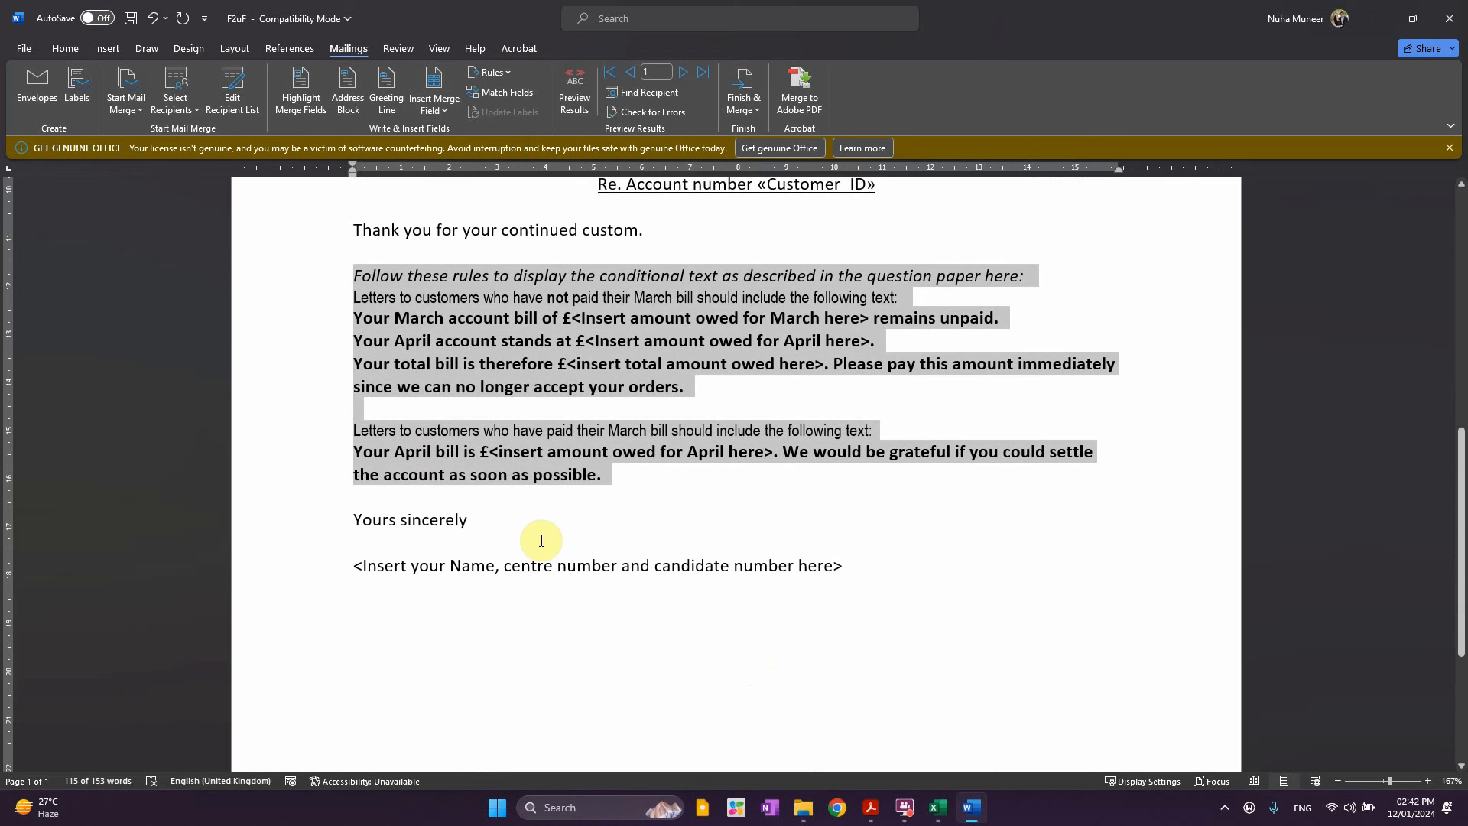
{"action": "scroll", "coordinate": [429, 548], "scroll_direction": "down", "scroll_amount": 1}
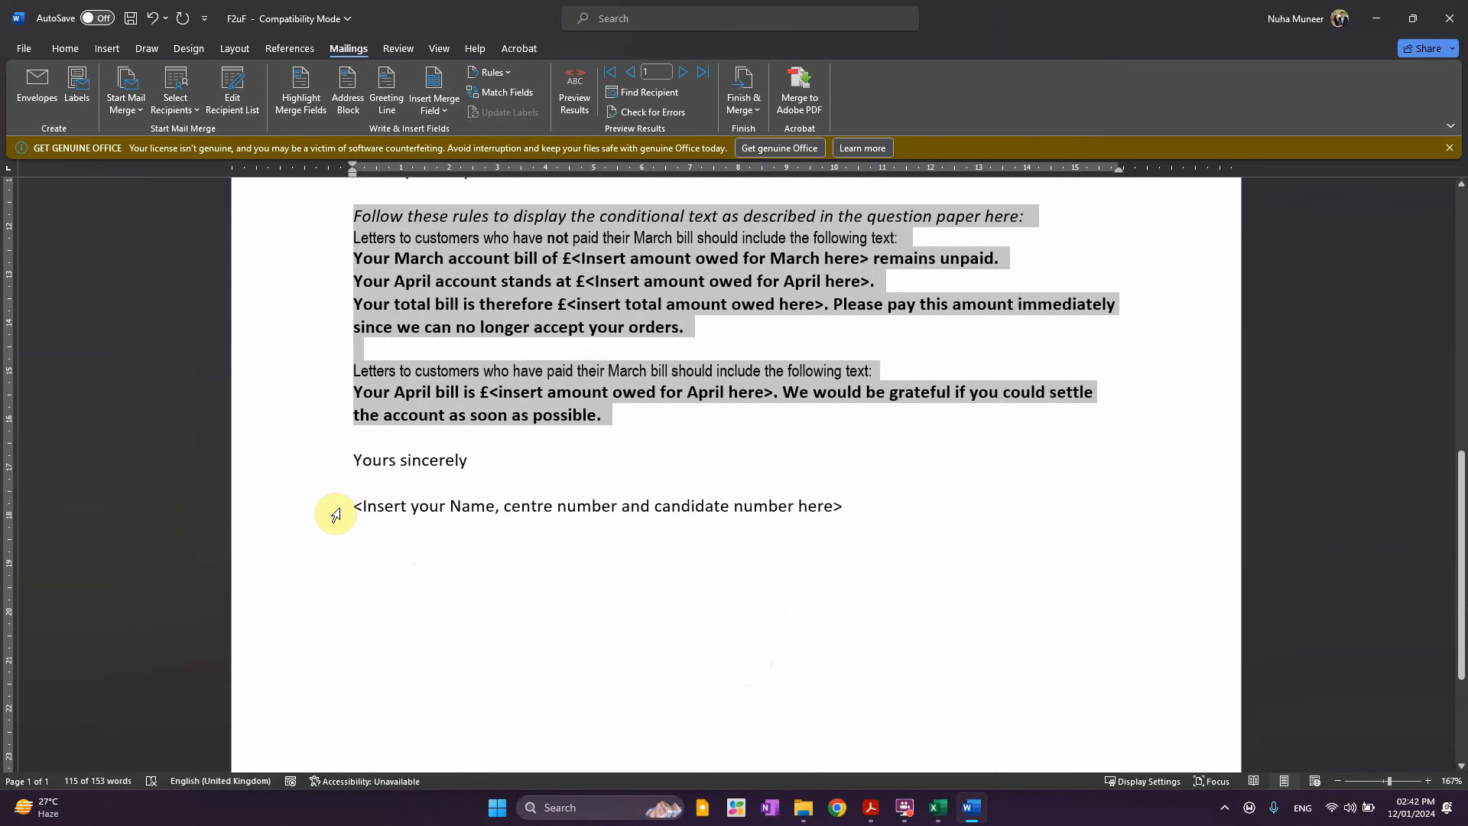
{"action": "left_click", "coordinate": [357, 509]}
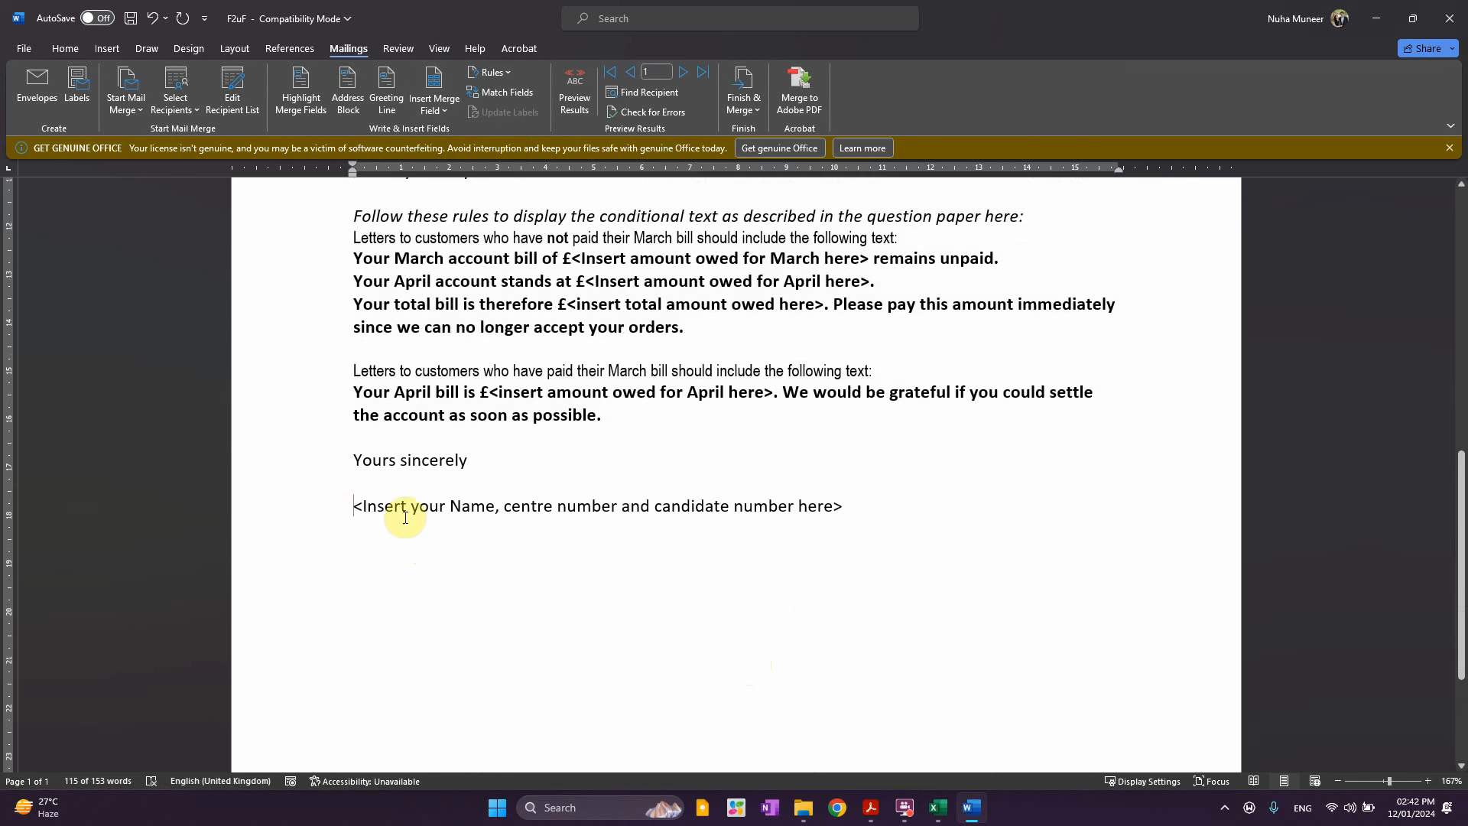
{"action": "left_click", "coordinate": [848, 507], "text": "shift"}
{"action": "type", "text": "Nuha"}
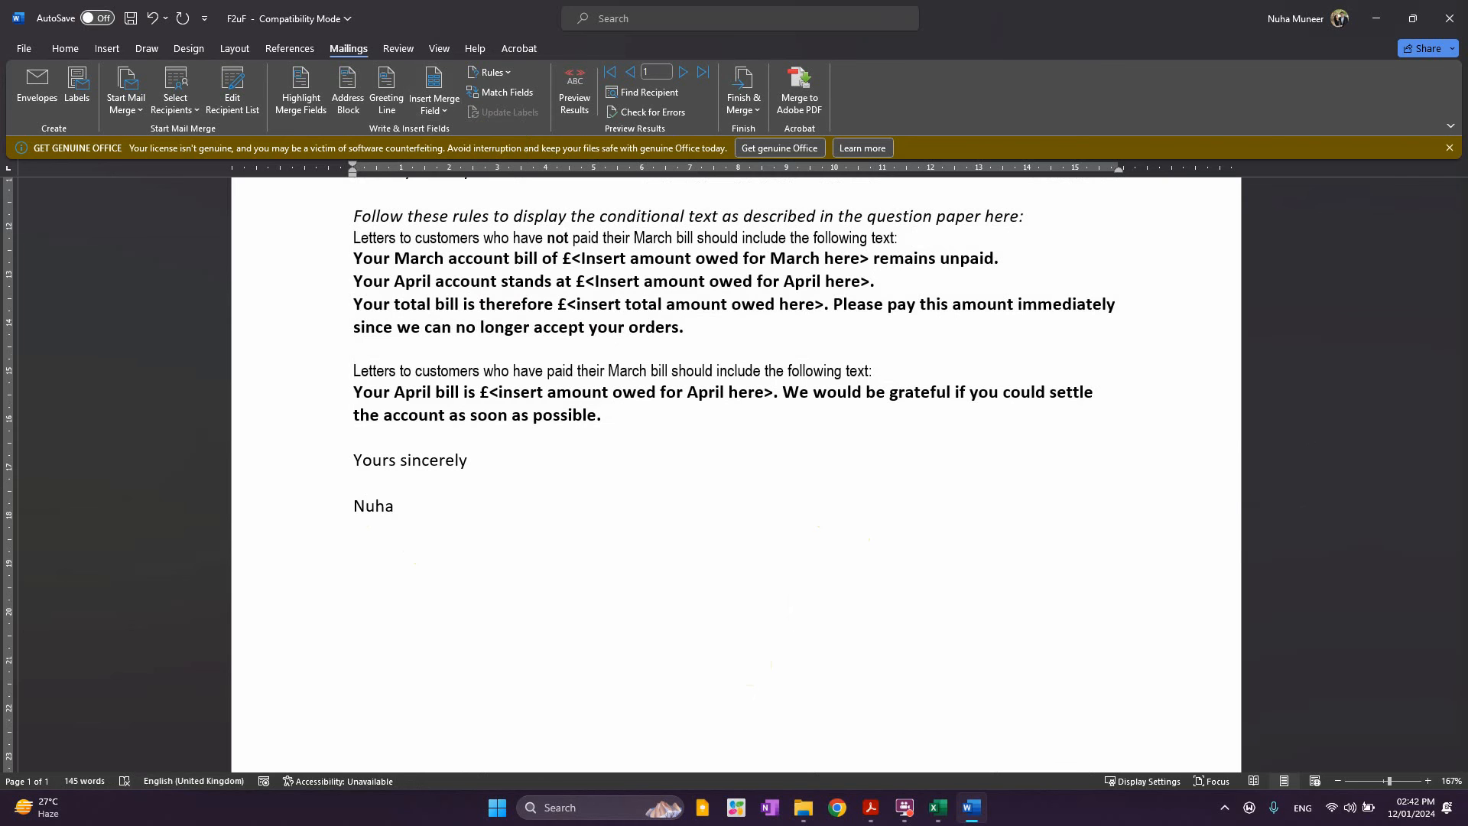
{"action": "key", "text": "ctrl+z"}
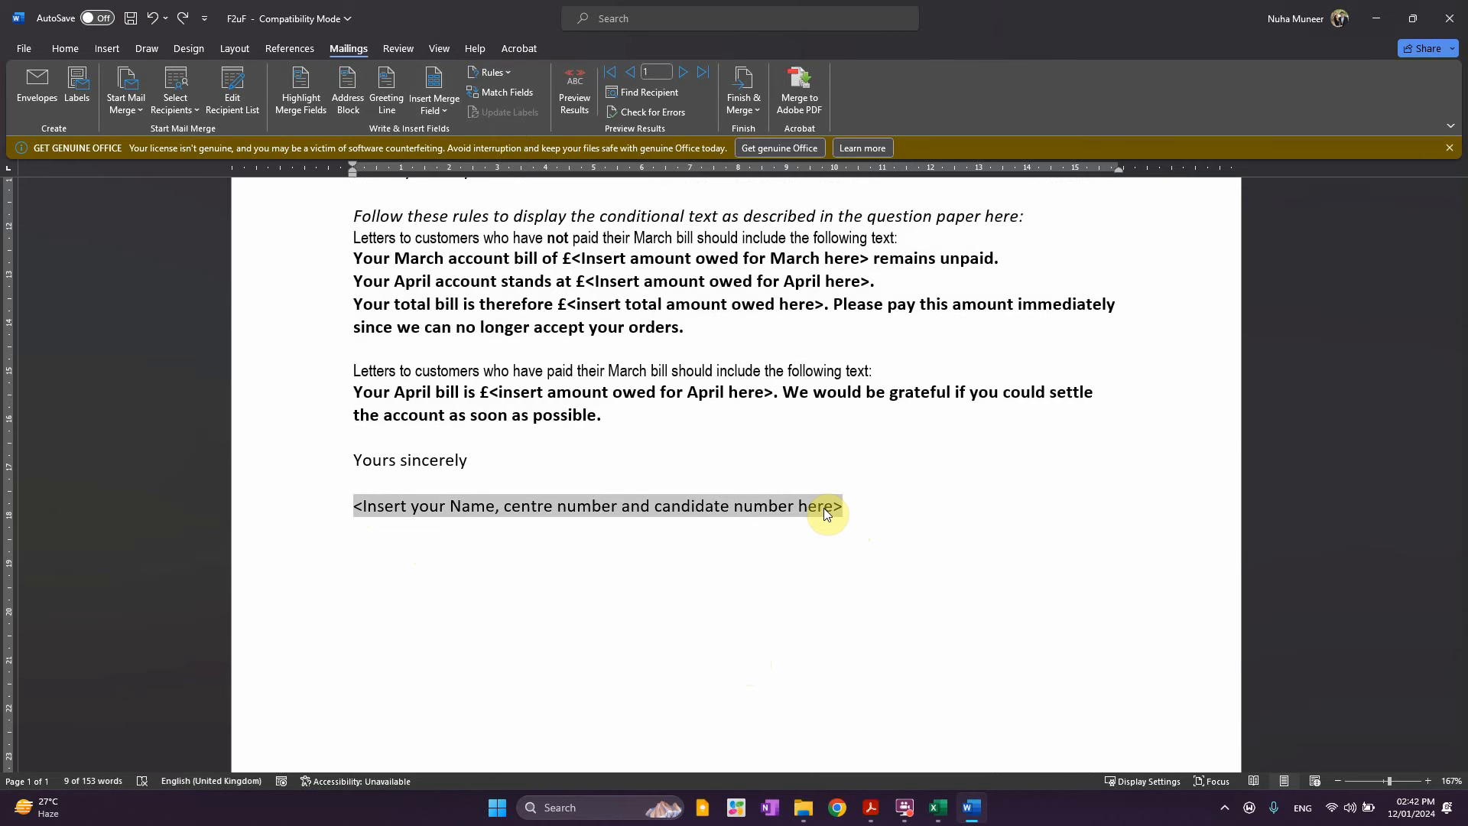
{"action": "type", "text": "Nuha"}
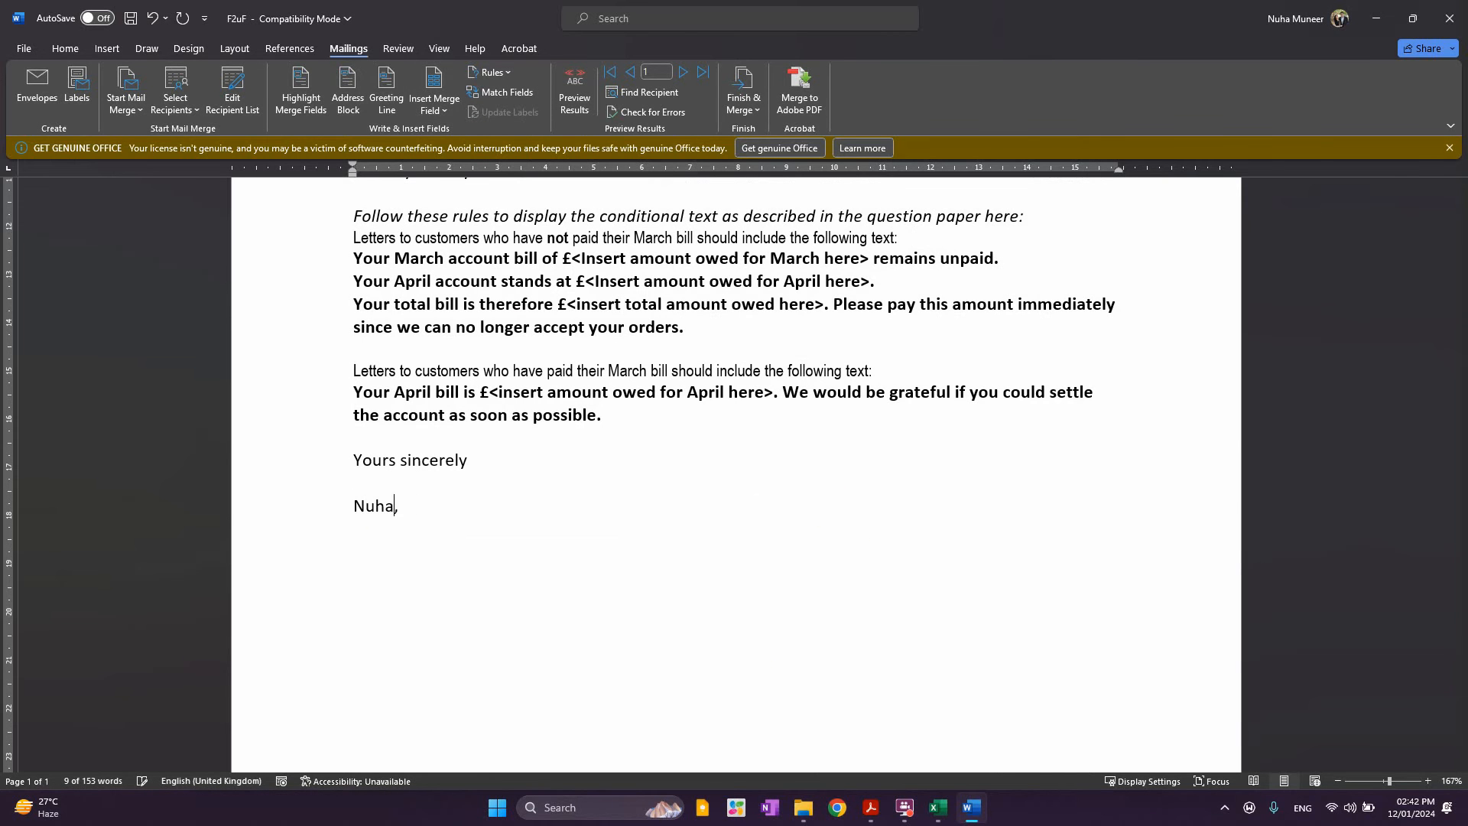
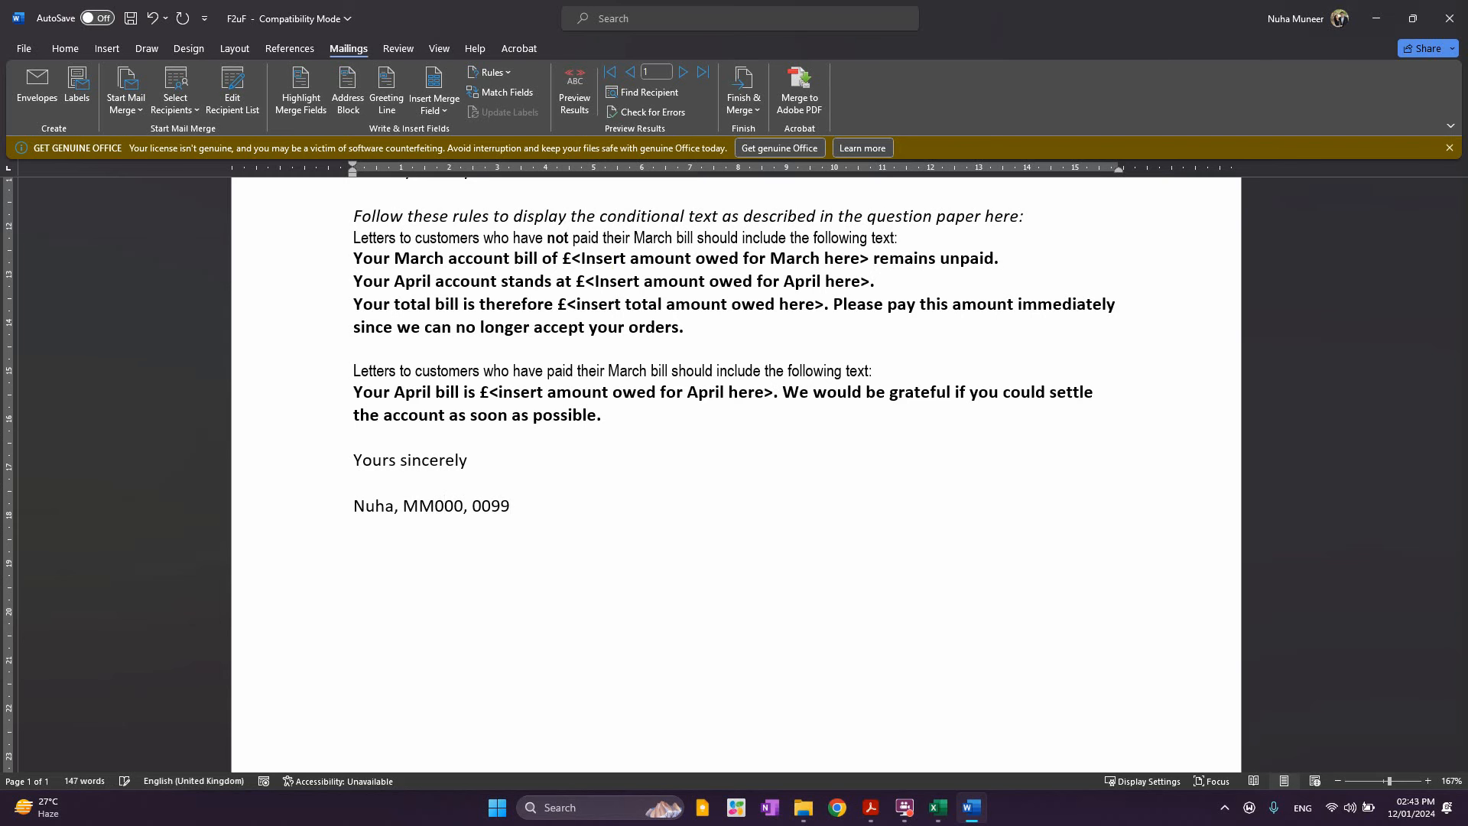
{"action": "scroll", "coordinate": [673, 379], "scroll_direction": "up", "scroll_amount": 2}
{"action": "scroll", "coordinate": [682, 458], "scroll_direction": "up", "scroll_amount": 3}
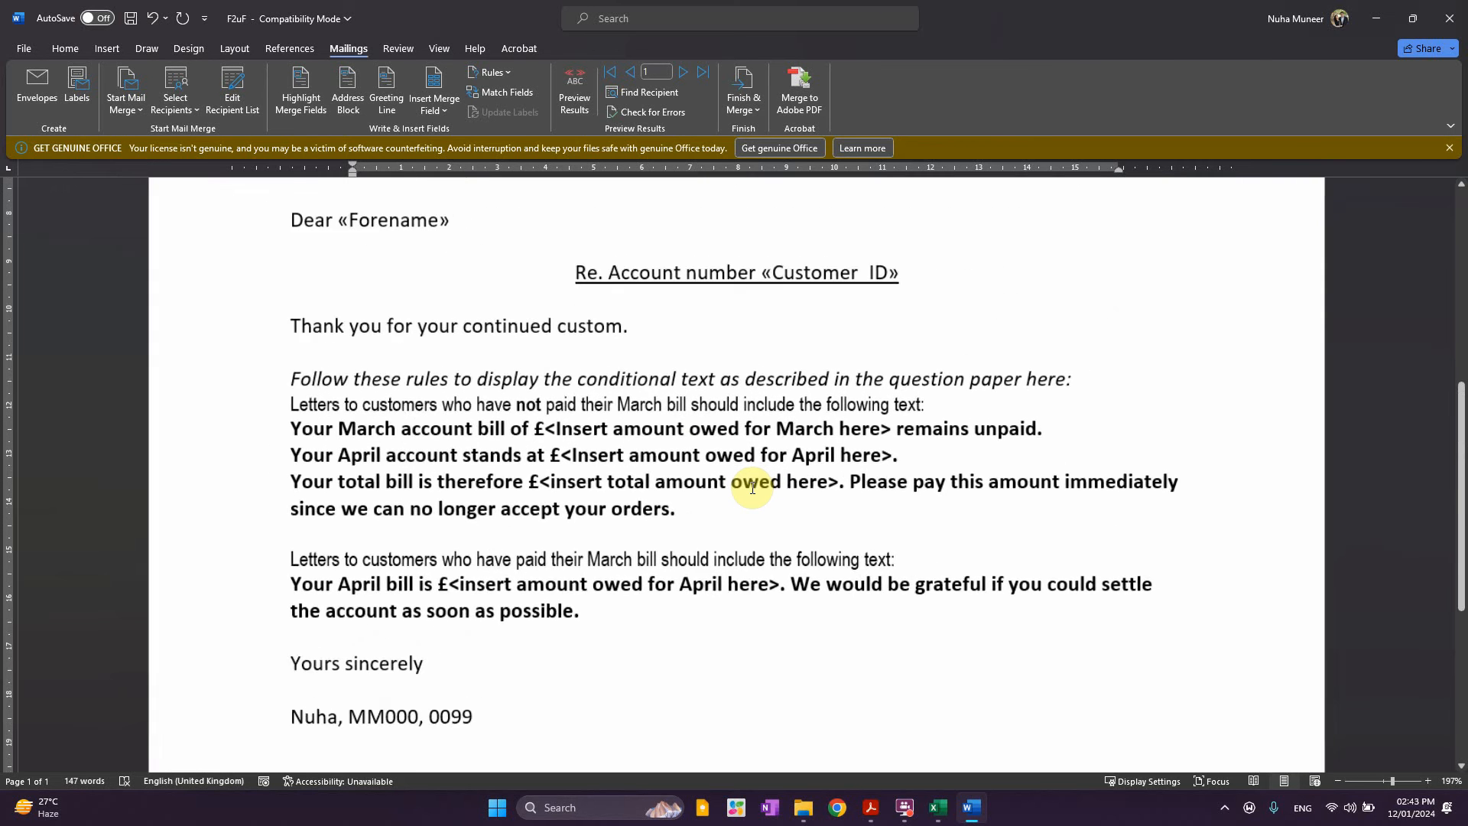
{"action": "scroll", "coordinate": [752, 488], "scroll_direction": "up", "scroll_amount": 2}
{"action": "key", "text": "alt+Tab"}
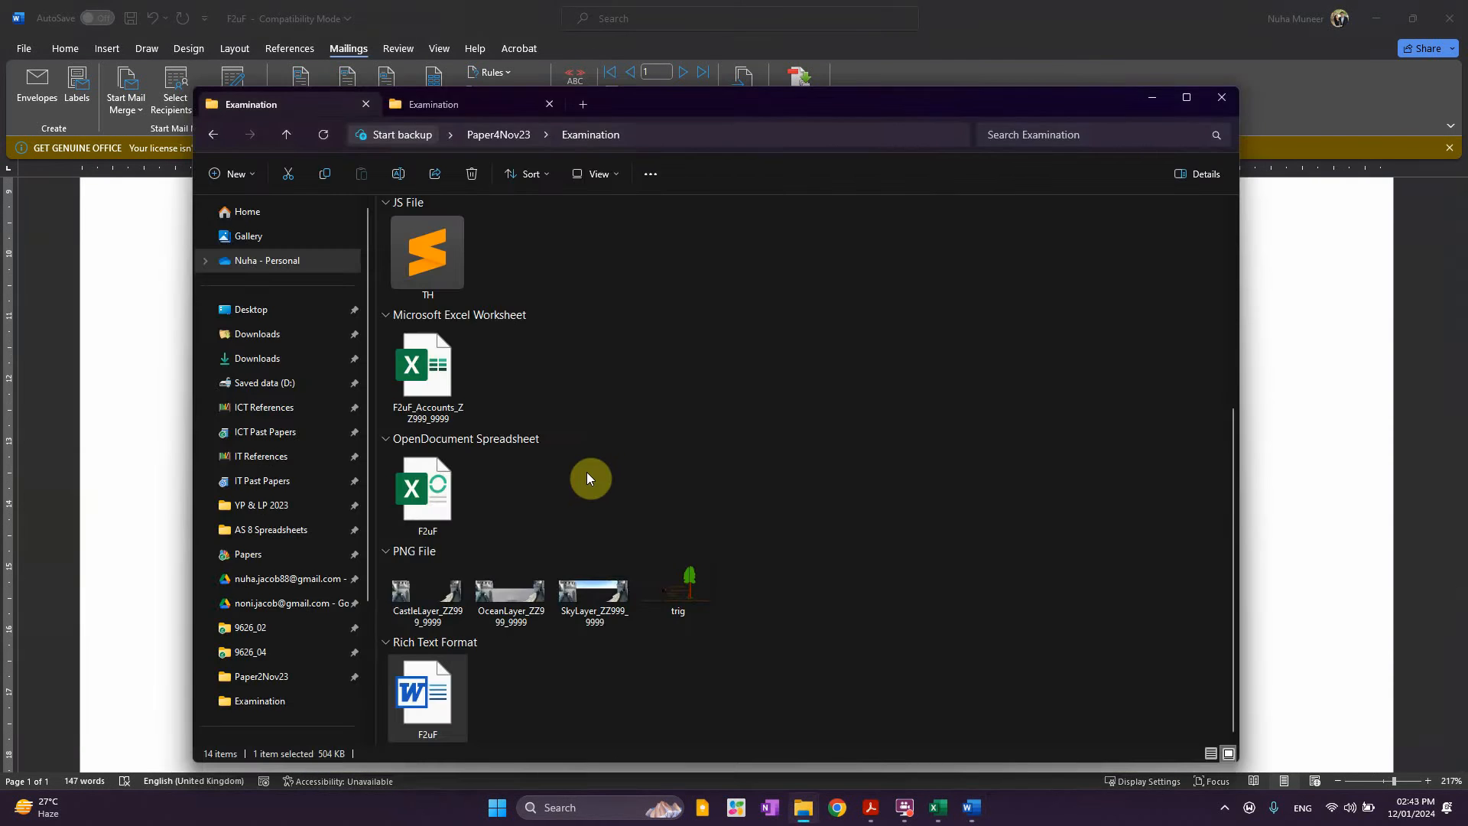
{"action": "key", "text": "alt+Tab"}
{"action": "key", "text": "alt+Tab"}
{"action": "key", "text": "Tab"}
{"action": "key", "text": "Tab"}
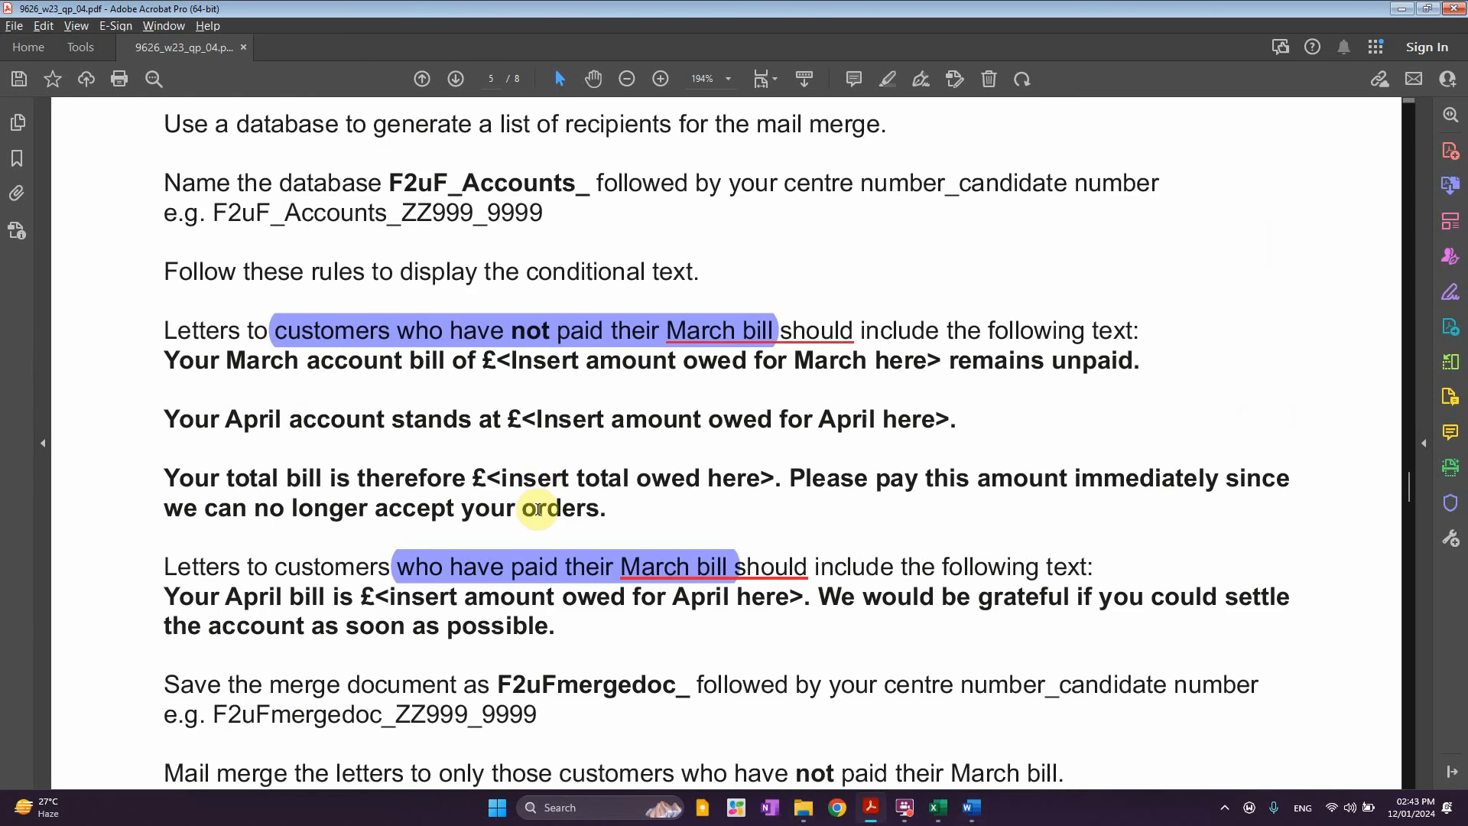
{"action": "scroll", "coordinate": [535, 443], "scroll_direction": "down", "scroll_amount": 1}
{"action": "scroll", "coordinate": [540, 405], "scroll_direction": "down", "scroll_amount": 2}
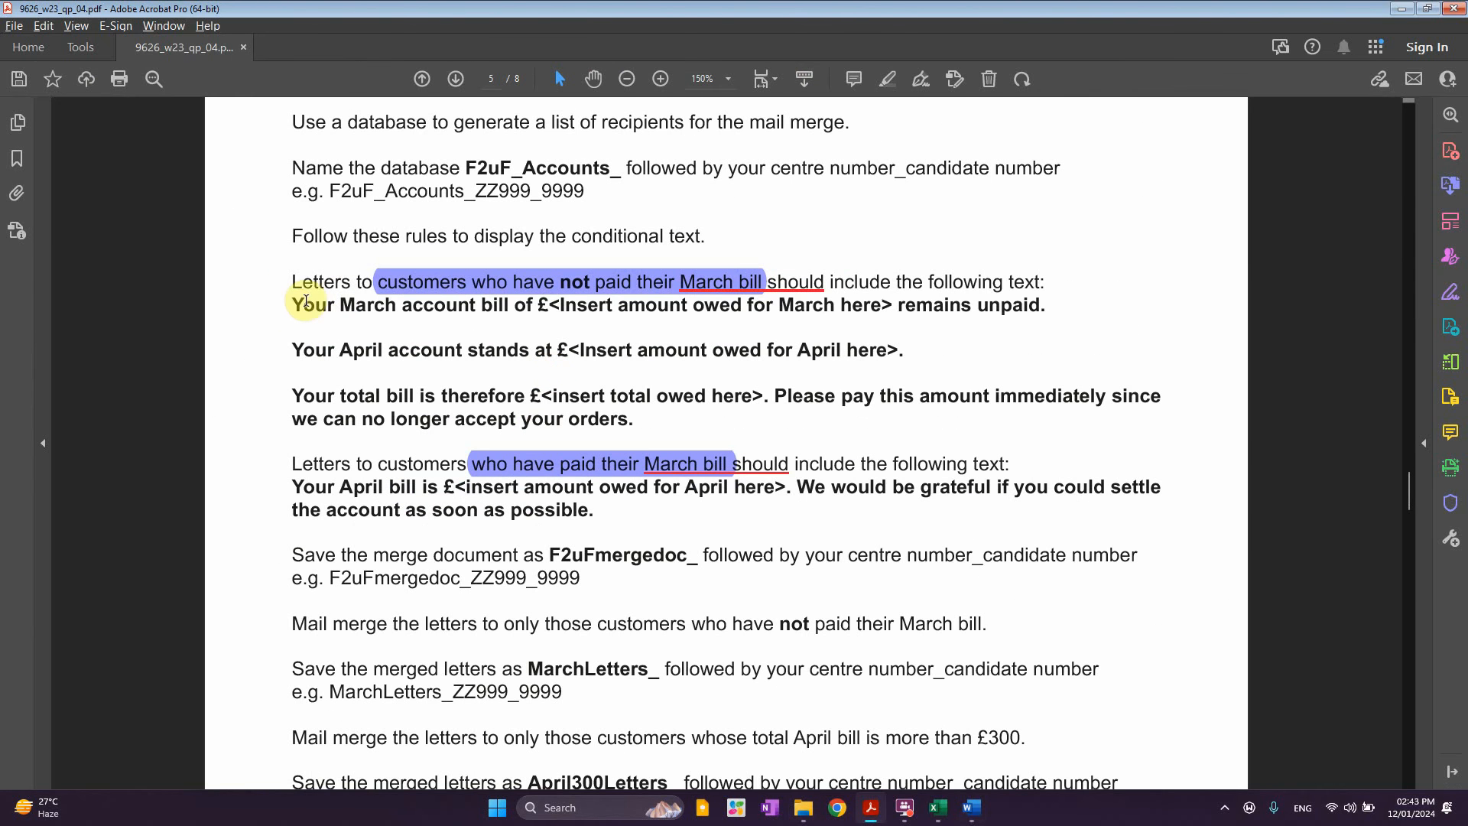
{"action": "left_click_drag", "start_coordinate": [295, 307], "coordinate": [625, 431]}
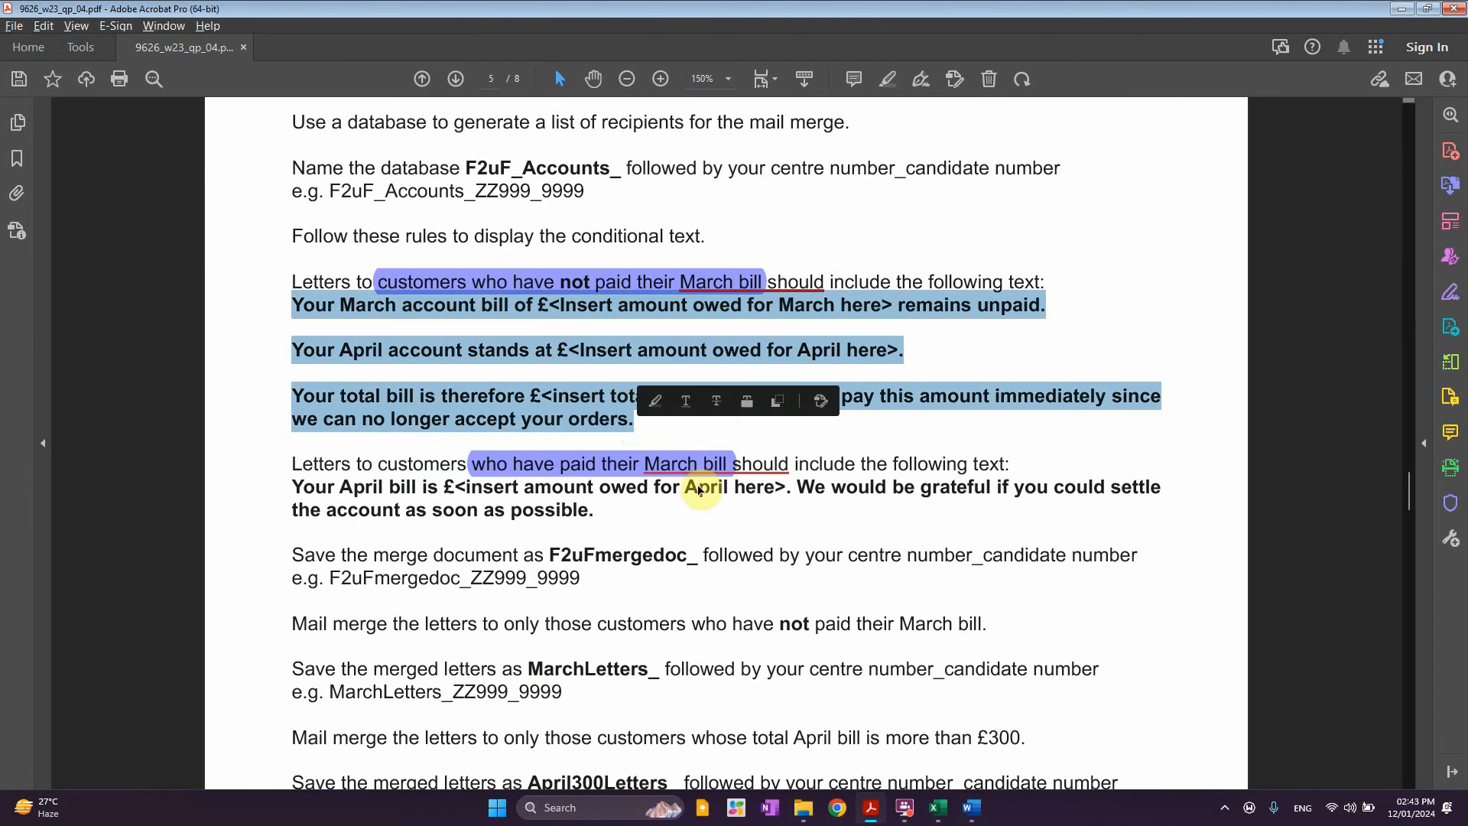
{"action": "key", "text": "alt+Tab"}
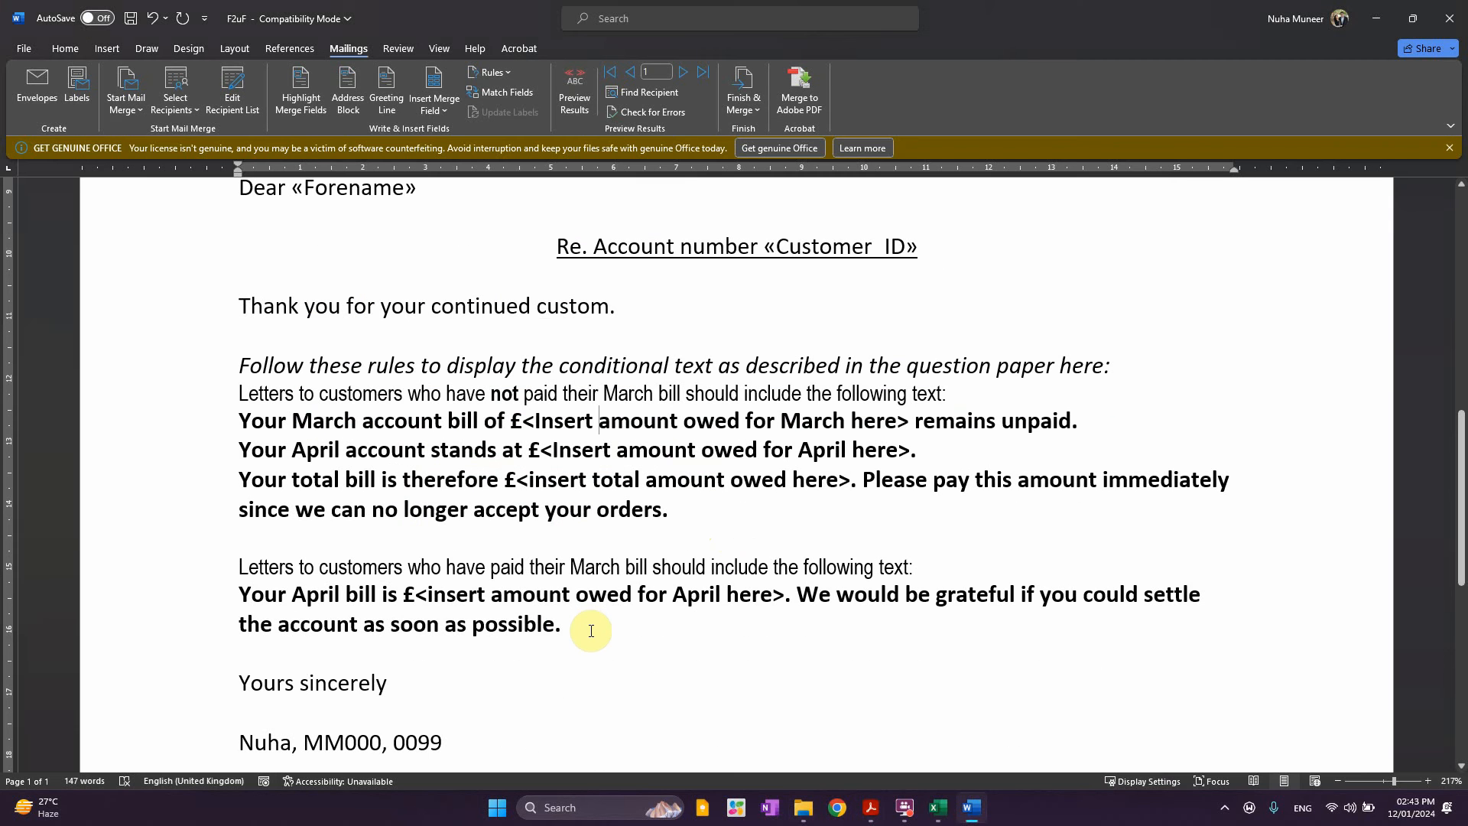
Select the conditional-text rules and start an If…Then…Else rule testing Mar_Paid equal to N
{"action": "left_click_drag", "start_coordinate": [581, 626], "coordinate": [247, 365]}
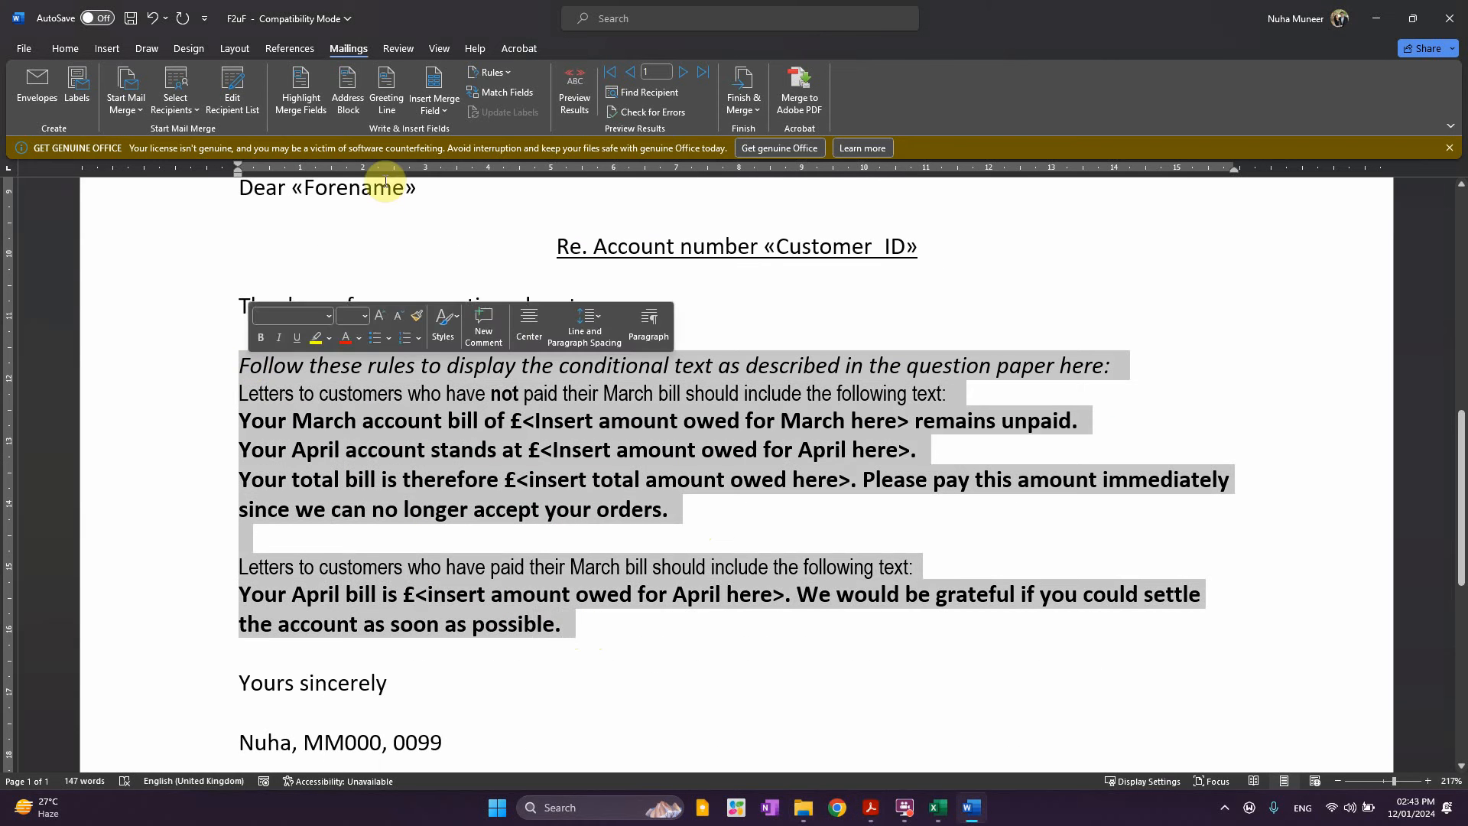
{"action": "left_click", "coordinate": [502, 75]}
{"action": "left_click", "coordinate": [503, 92]}
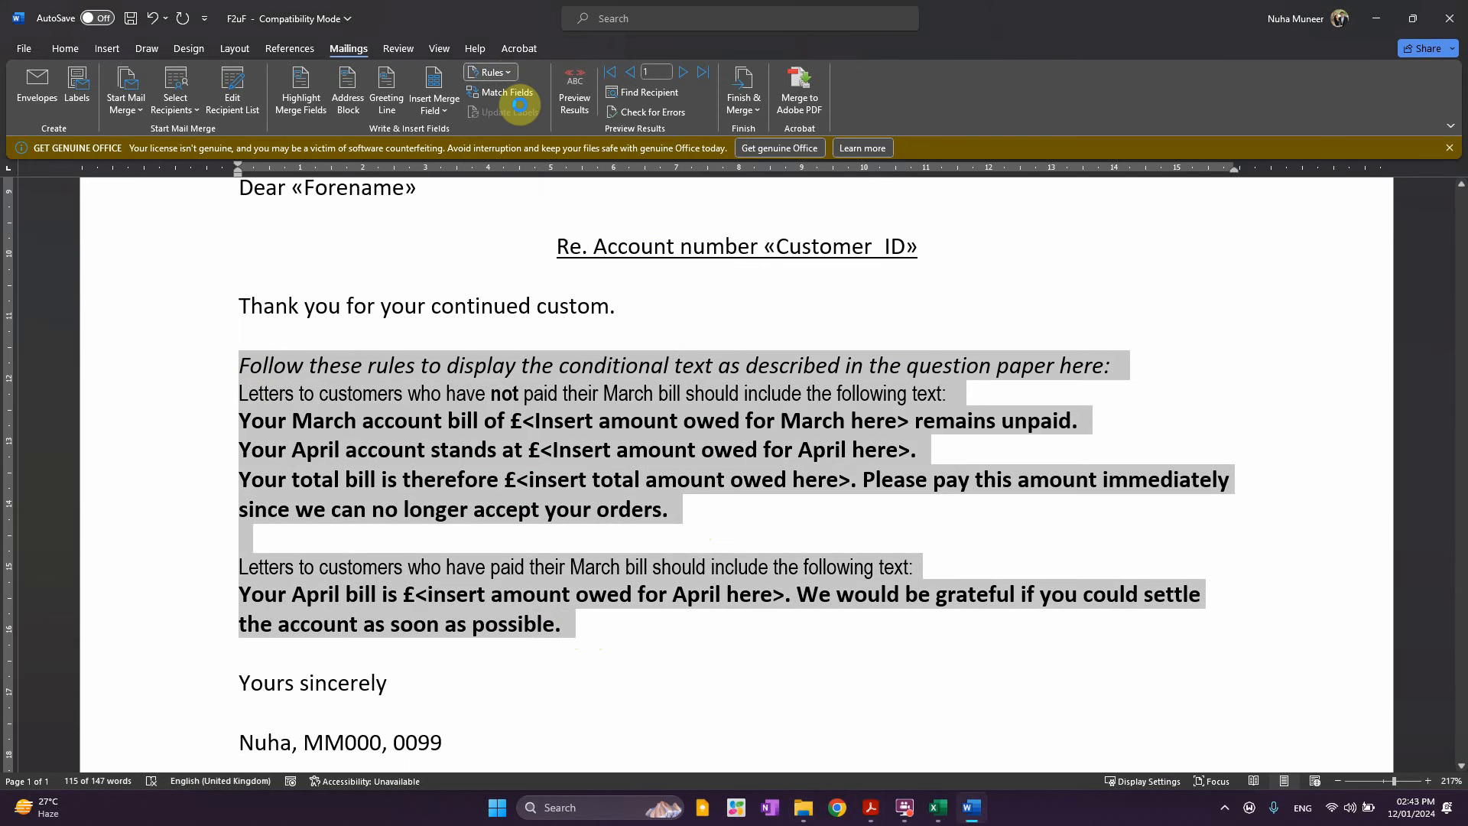
{"action": "left_click", "coordinate": [884, 458]}
{"action": "left_click", "coordinate": [491, 71]}
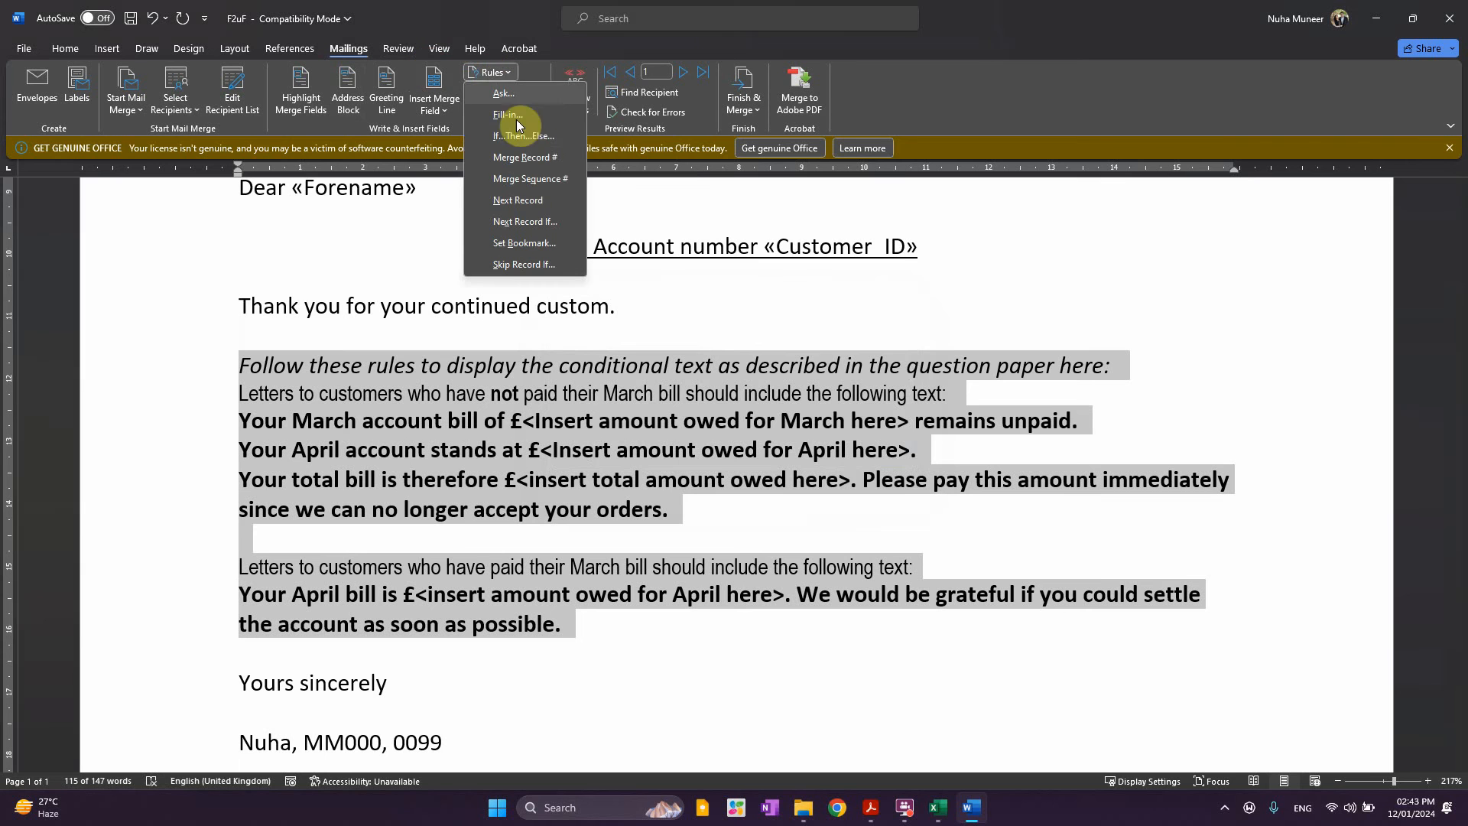
{"action": "left_click", "coordinate": [515, 139]}
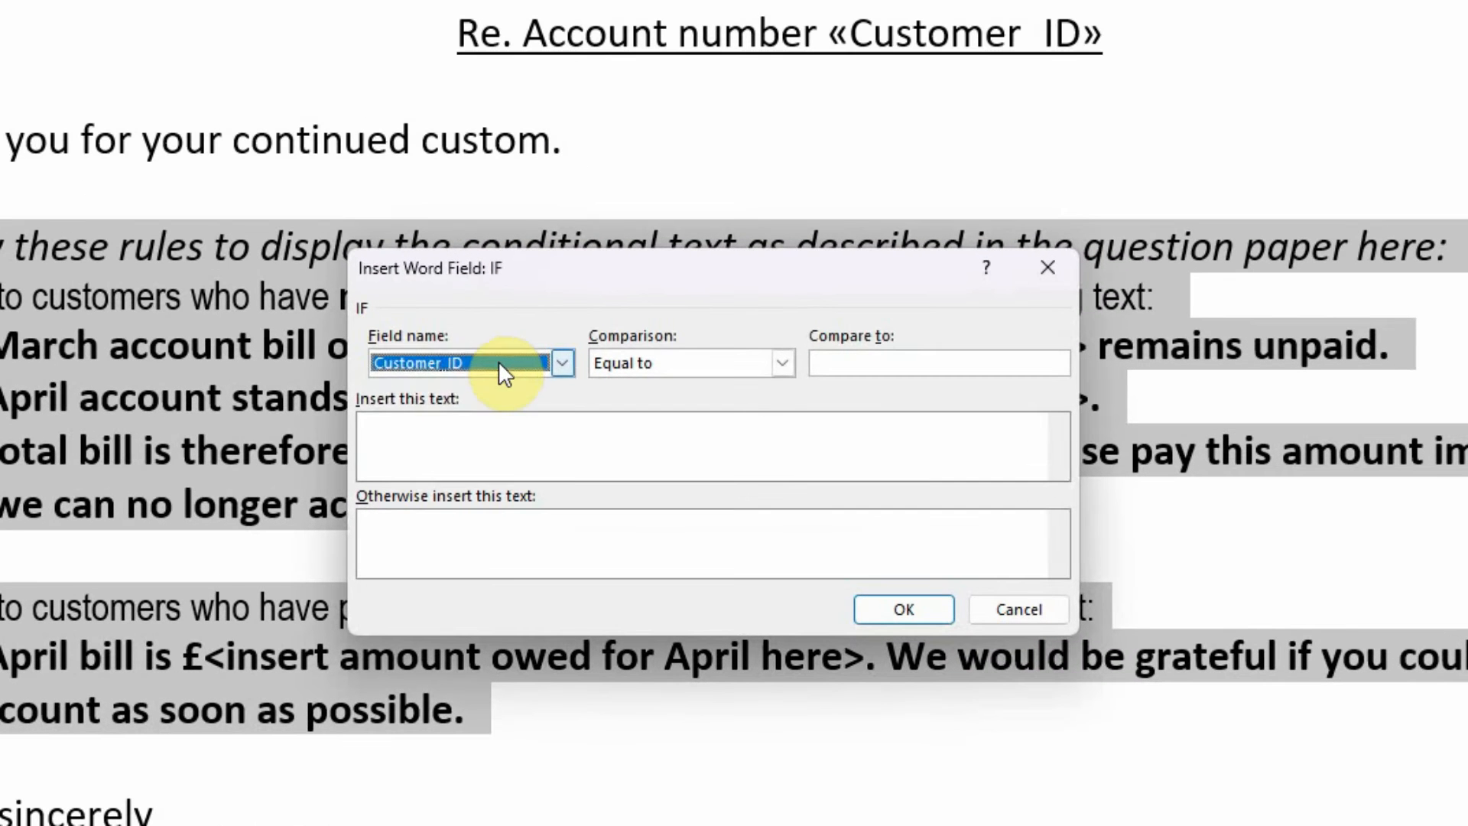
{"action": "left_click", "coordinate": [579, 433]}
{"action": "scroll", "coordinate": [496, 449], "scroll_direction": "down", "scroll_amount": 3}
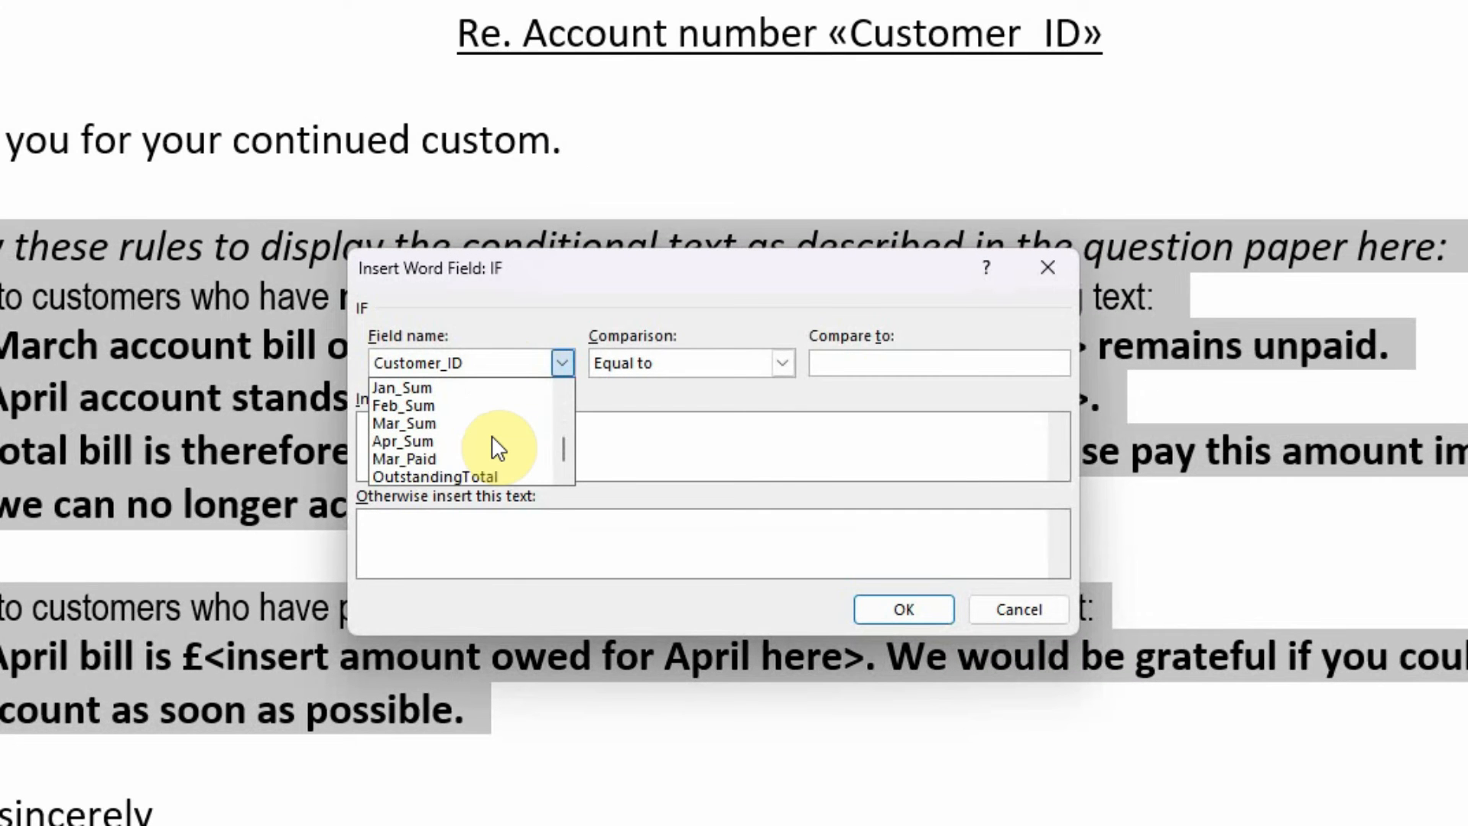
{"action": "left_click", "coordinate": [433, 458]}
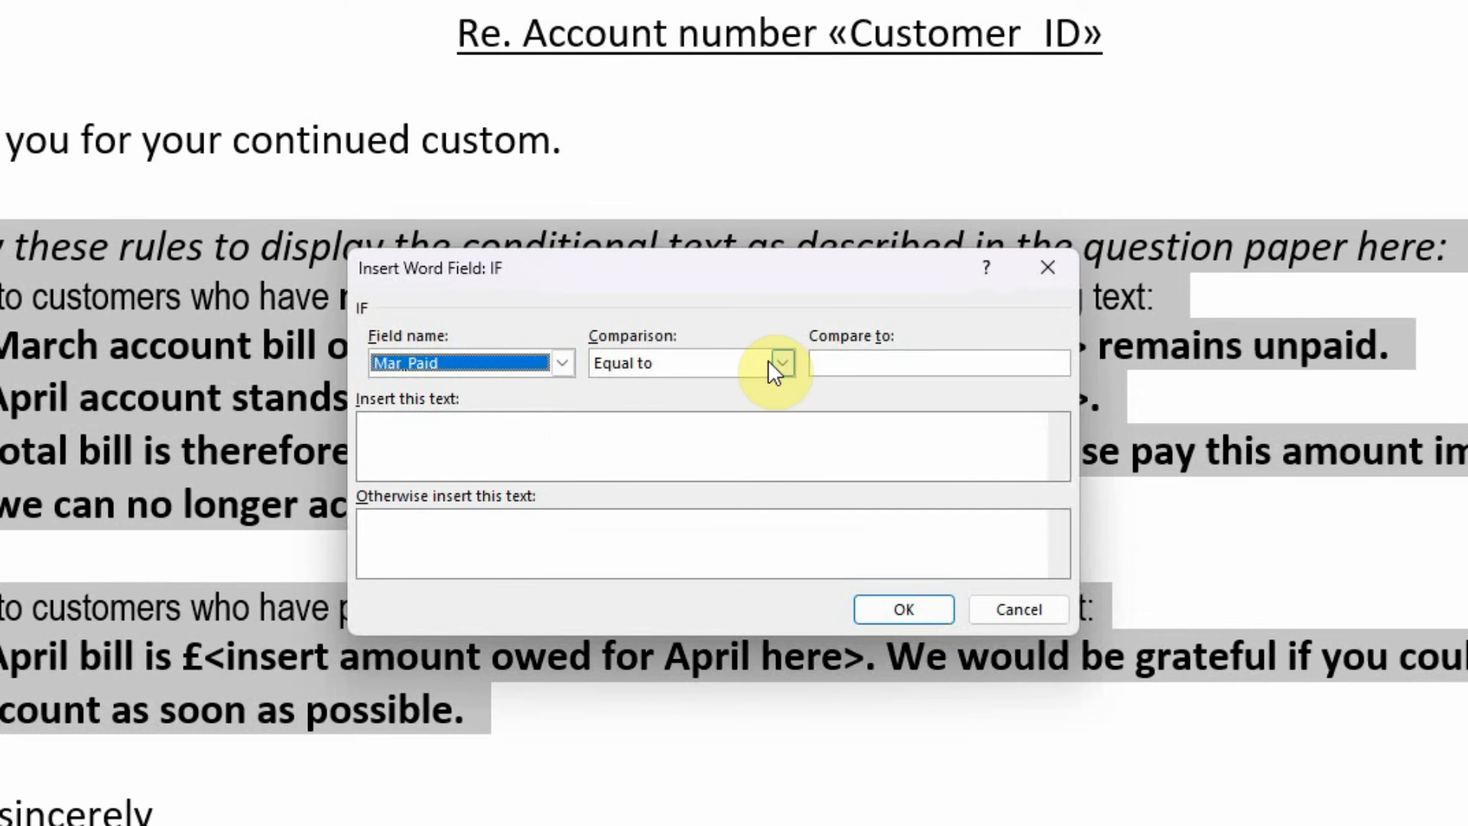
{"action": "left_click", "coordinate": [891, 365]}
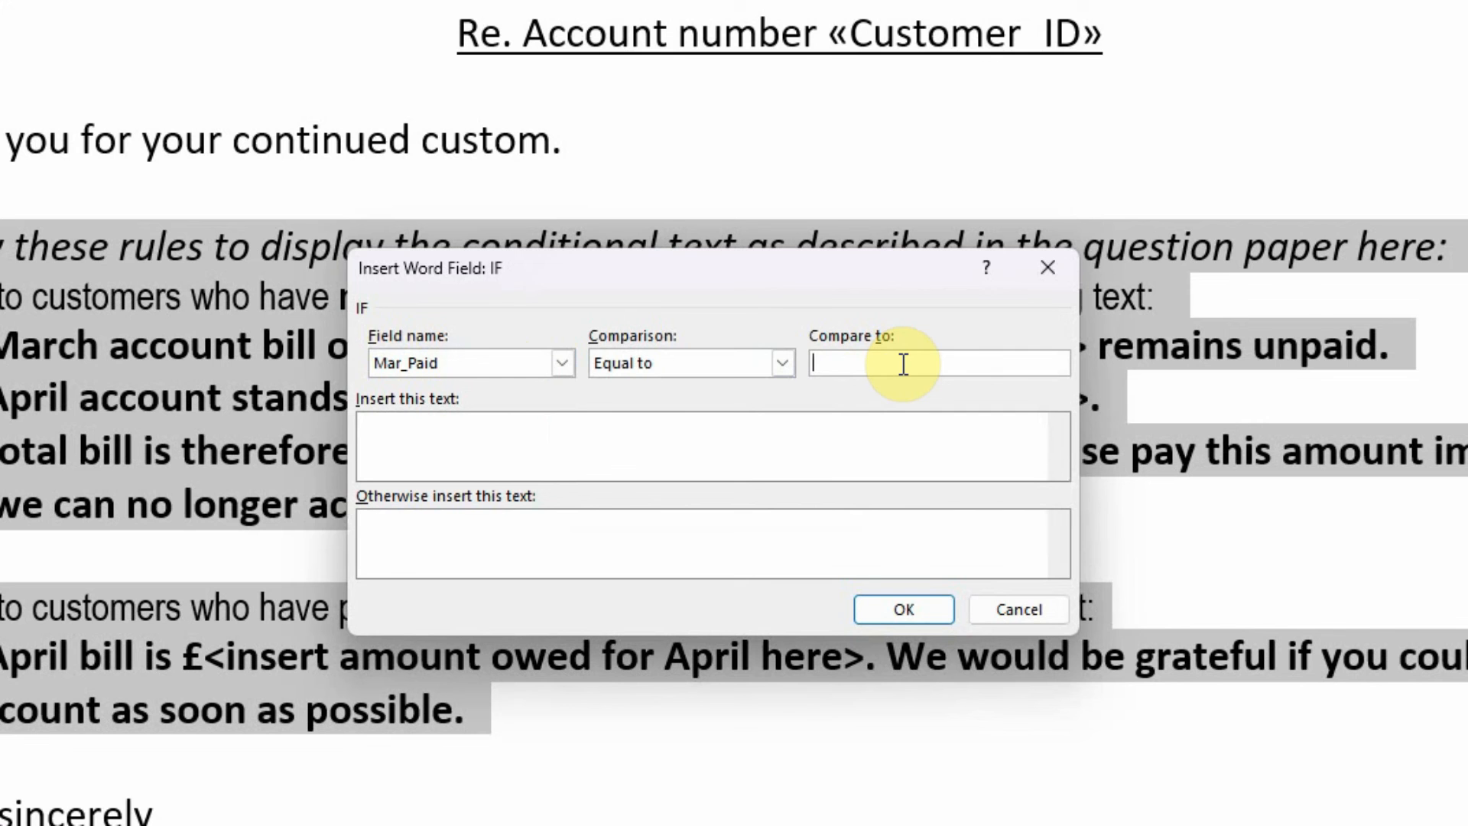
{"action": "type", "text": "N"}
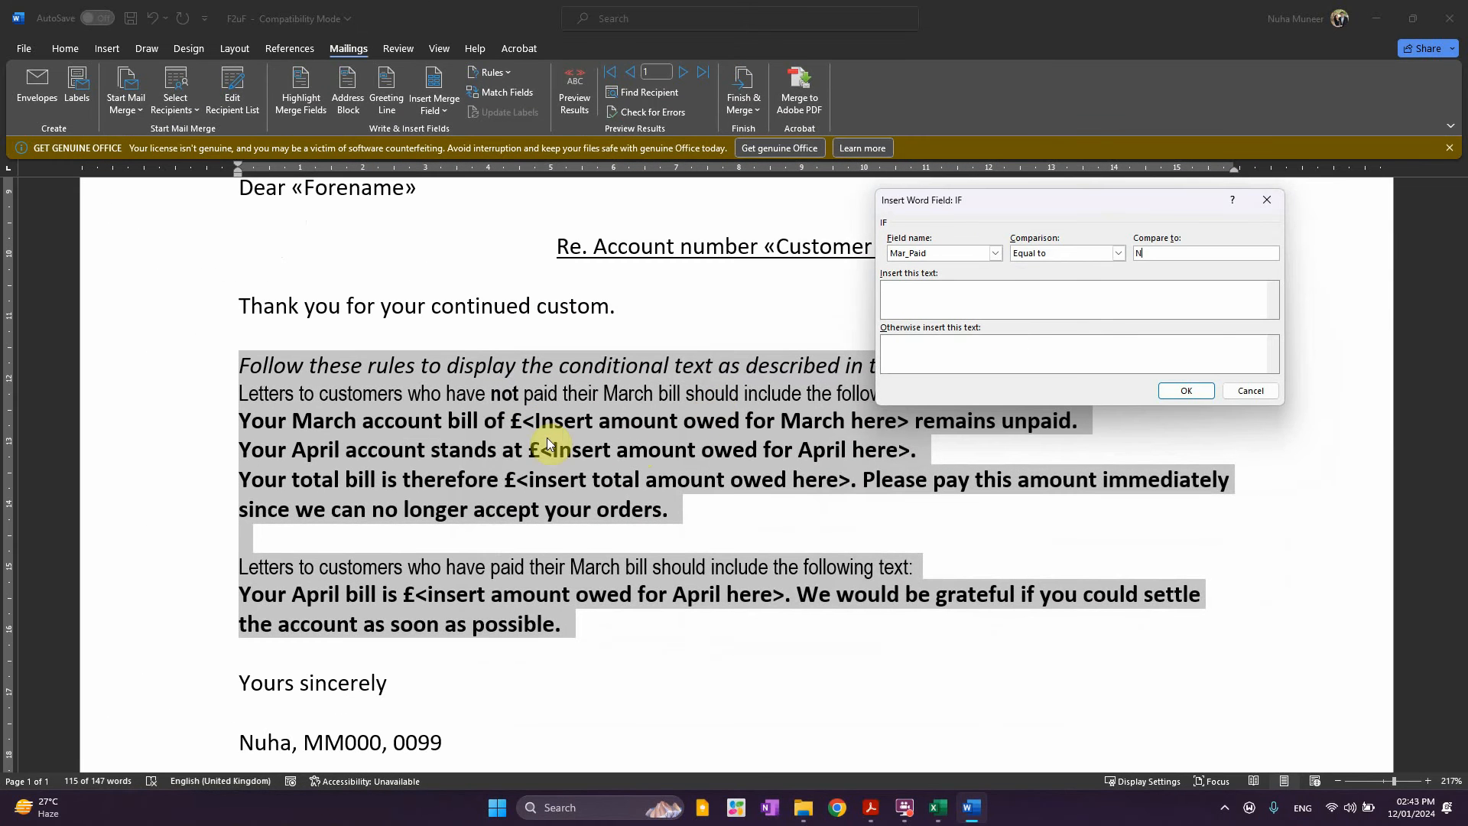
Make the unpaid-bill paragraphs the rule's bold If text
{"action": "left_click", "coordinate": [1021, 289]}
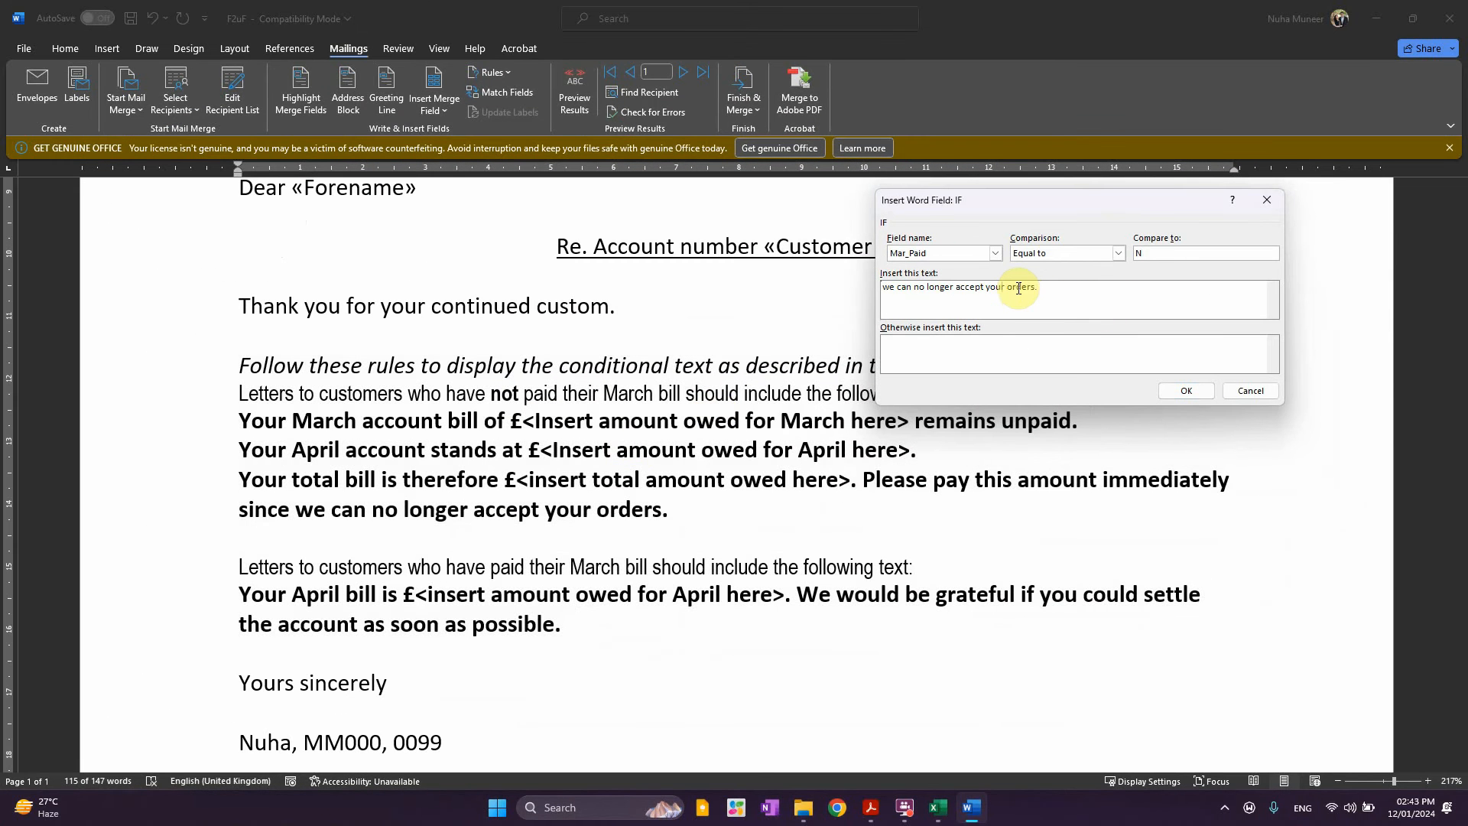
{"action": "left_click_drag", "start_coordinate": [1062, 205], "coordinate": [691, 260]}
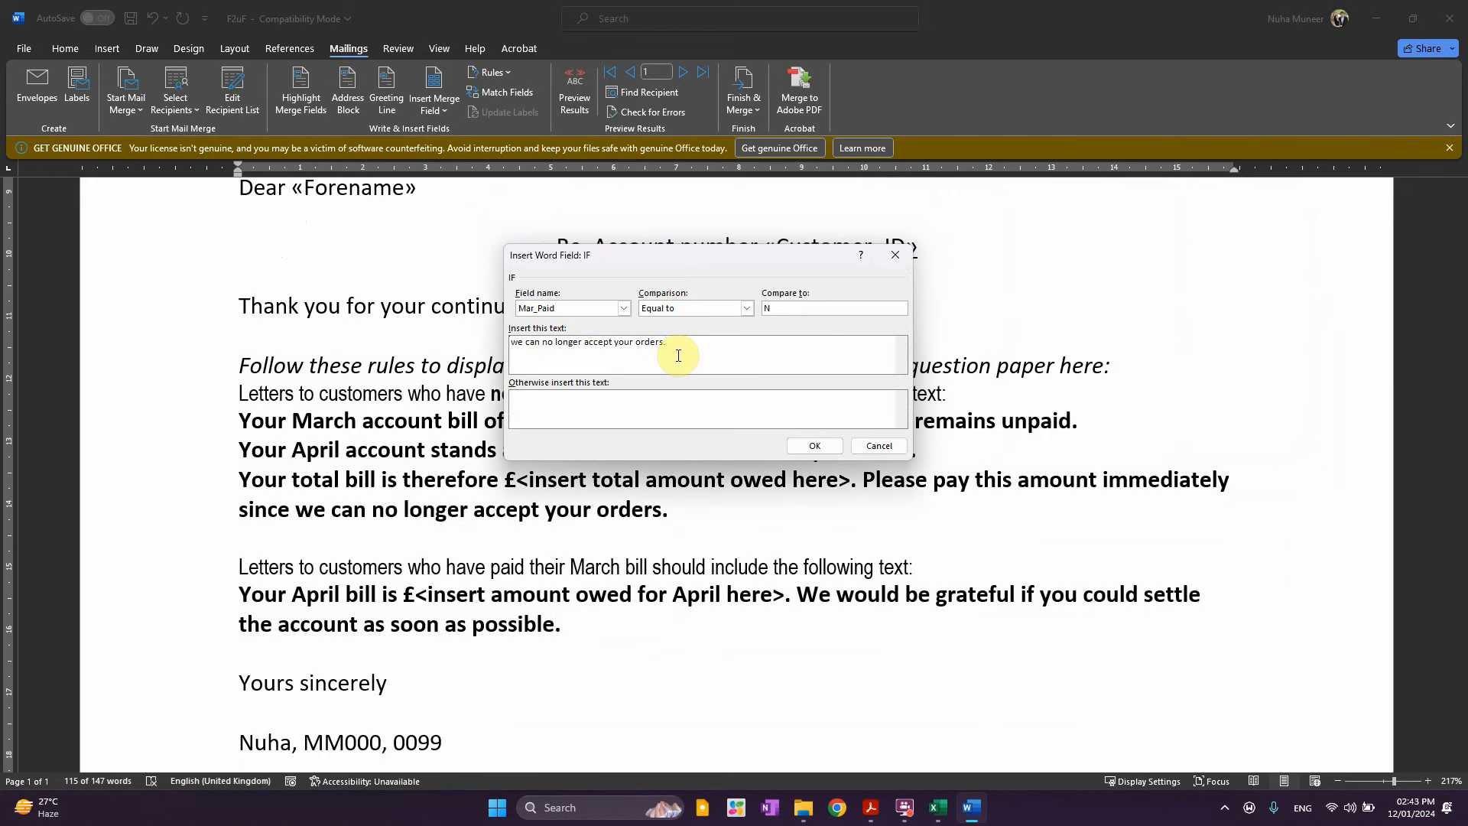
{"action": "left_click_drag", "start_coordinate": [726, 355], "coordinate": [480, 296]}
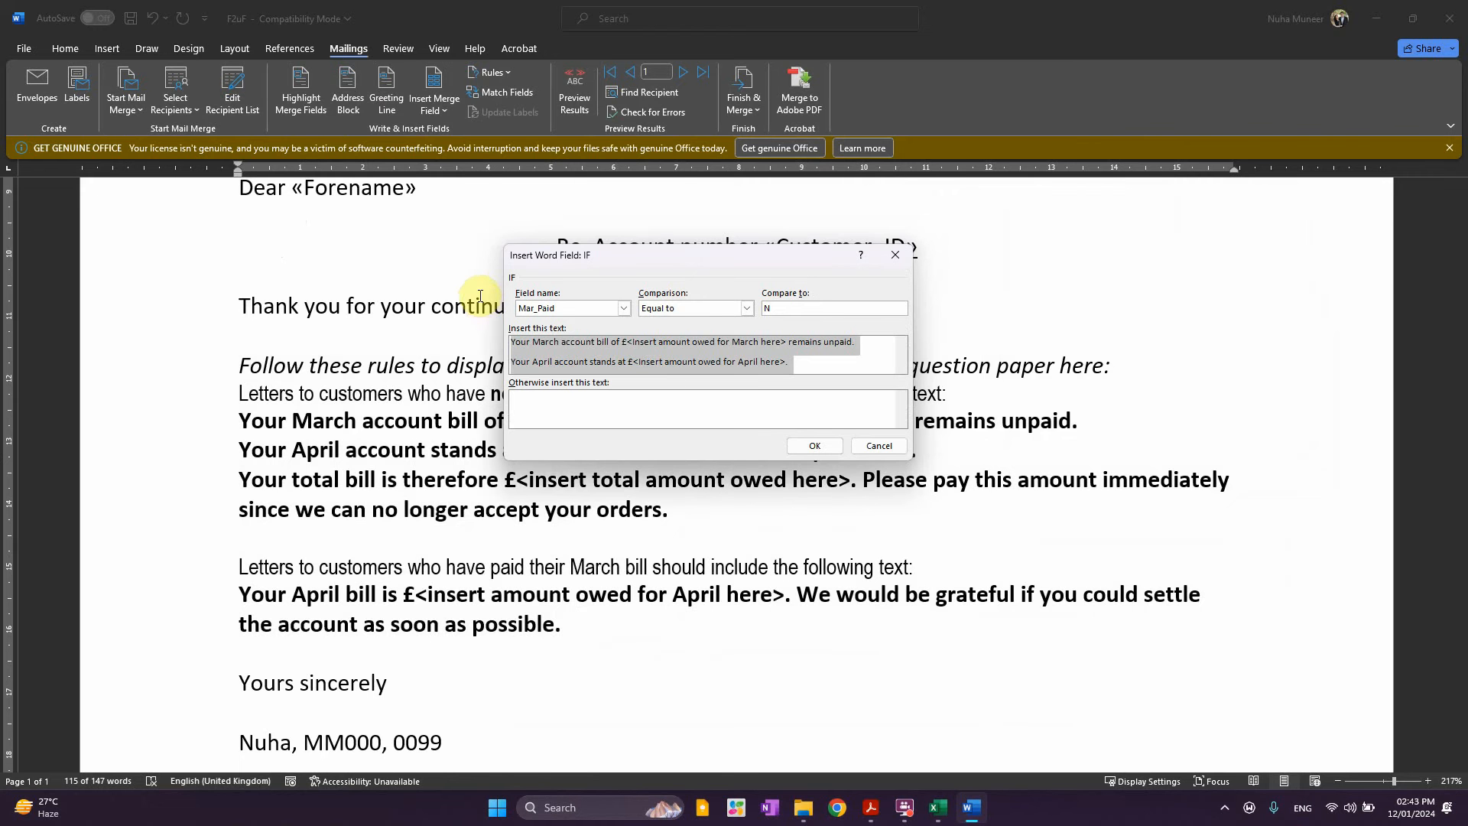
{"action": "key", "text": "ctrl+b"}
{"action": "left_click", "coordinate": [659, 358]}
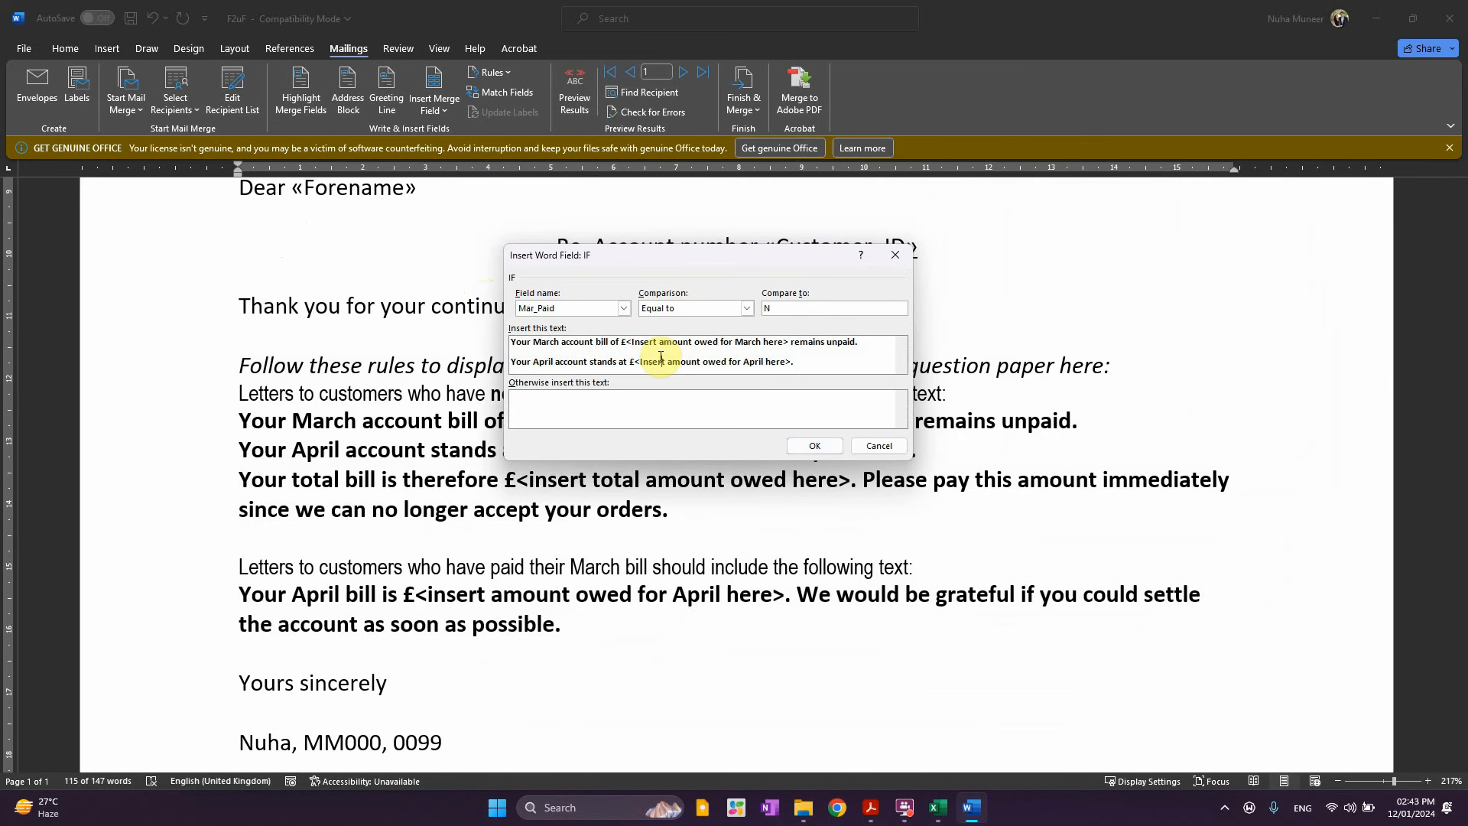
{"action": "left_click_drag", "start_coordinate": [655, 264], "coordinate": [852, 396]}
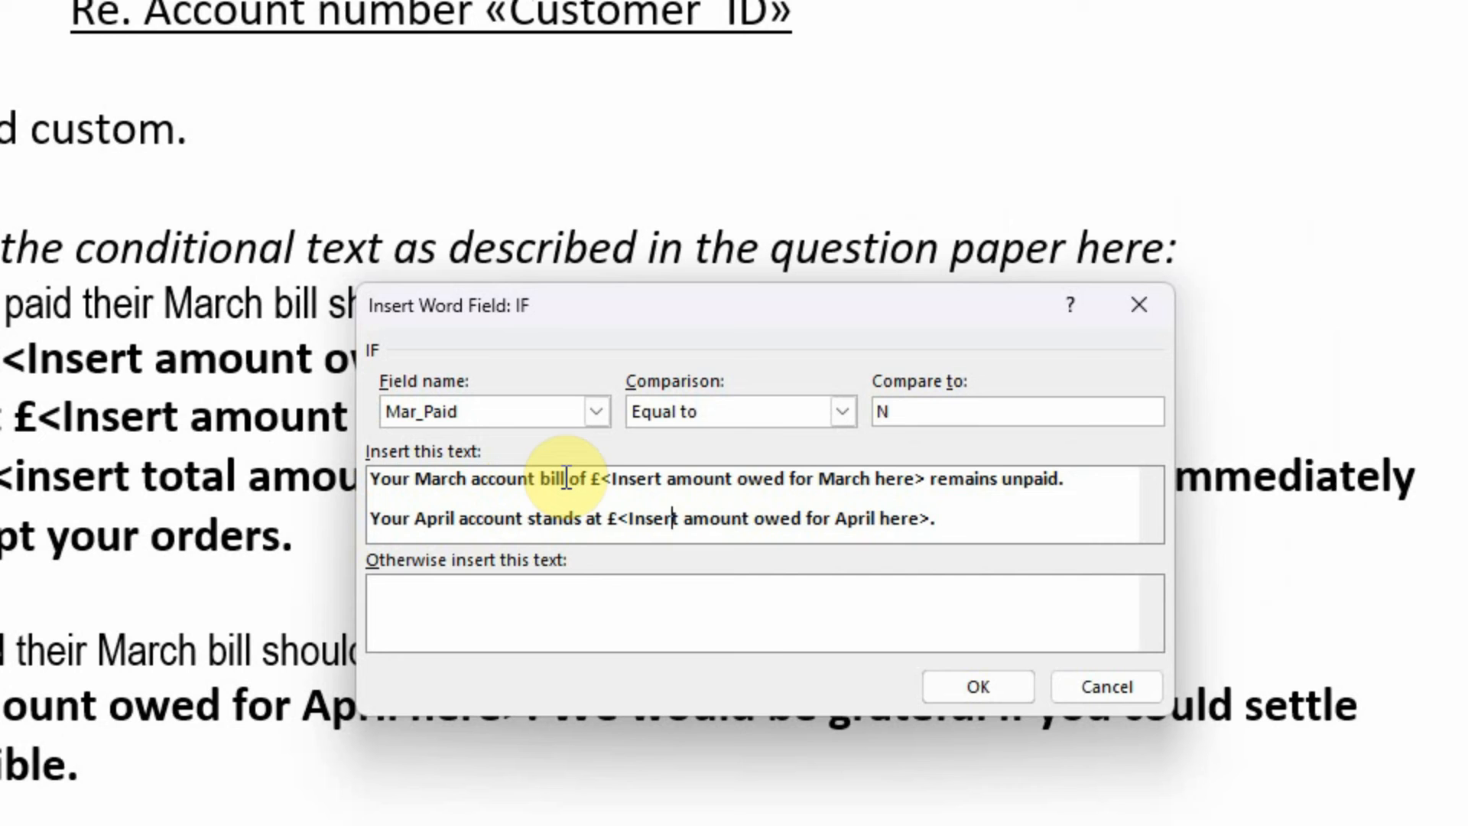
{"action": "left_click", "coordinate": [670, 480]}
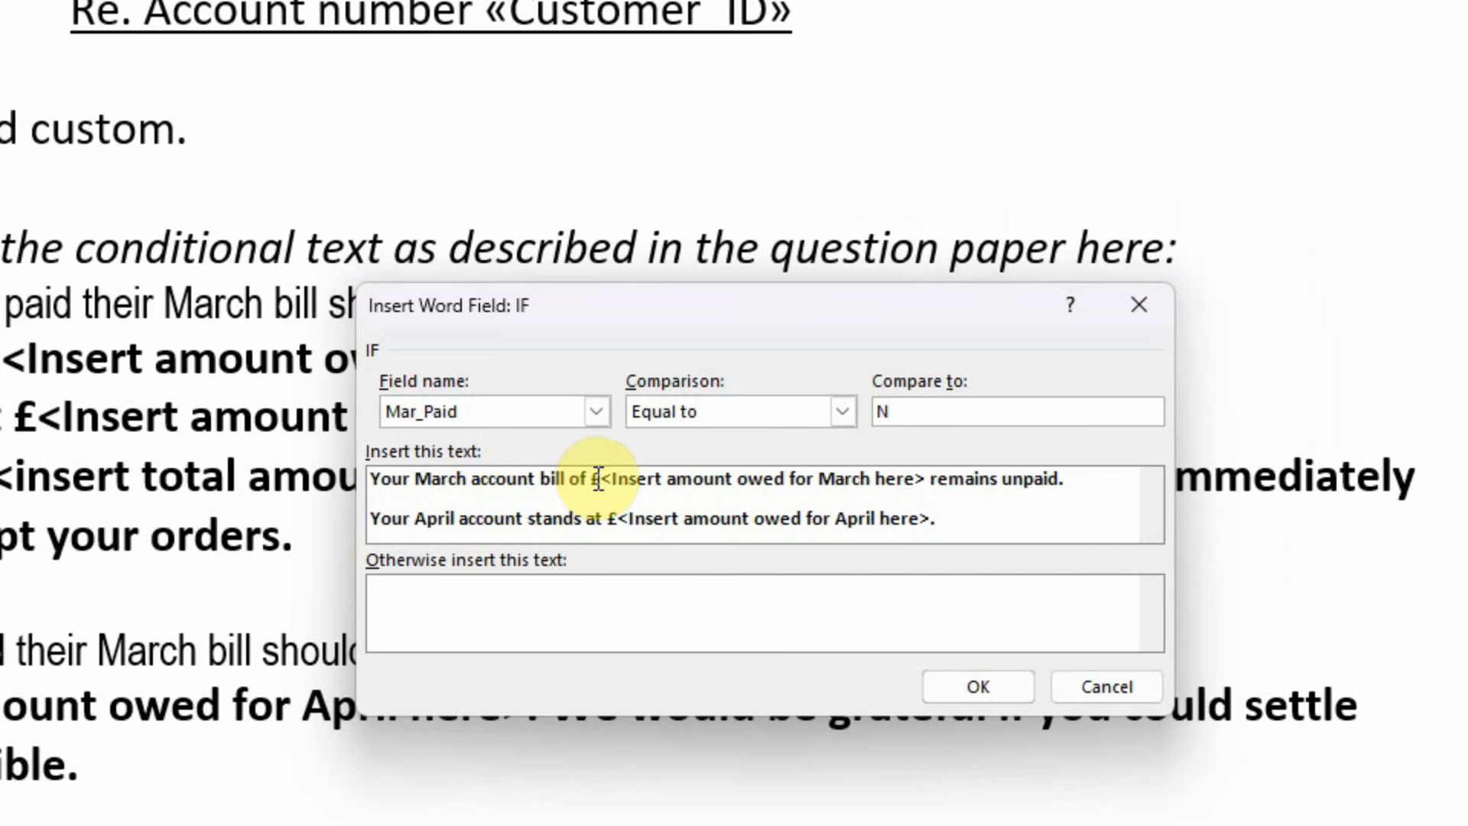
{"action": "left_click_drag", "start_coordinate": [618, 481], "coordinate": [931, 492]}
{"action": "left_click", "coordinate": [1118, 486]}
{"action": "left_click_drag", "start_coordinate": [459, 508], "coordinate": [789, 482]}
{"action": "left_click", "coordinate": [679, 519]}
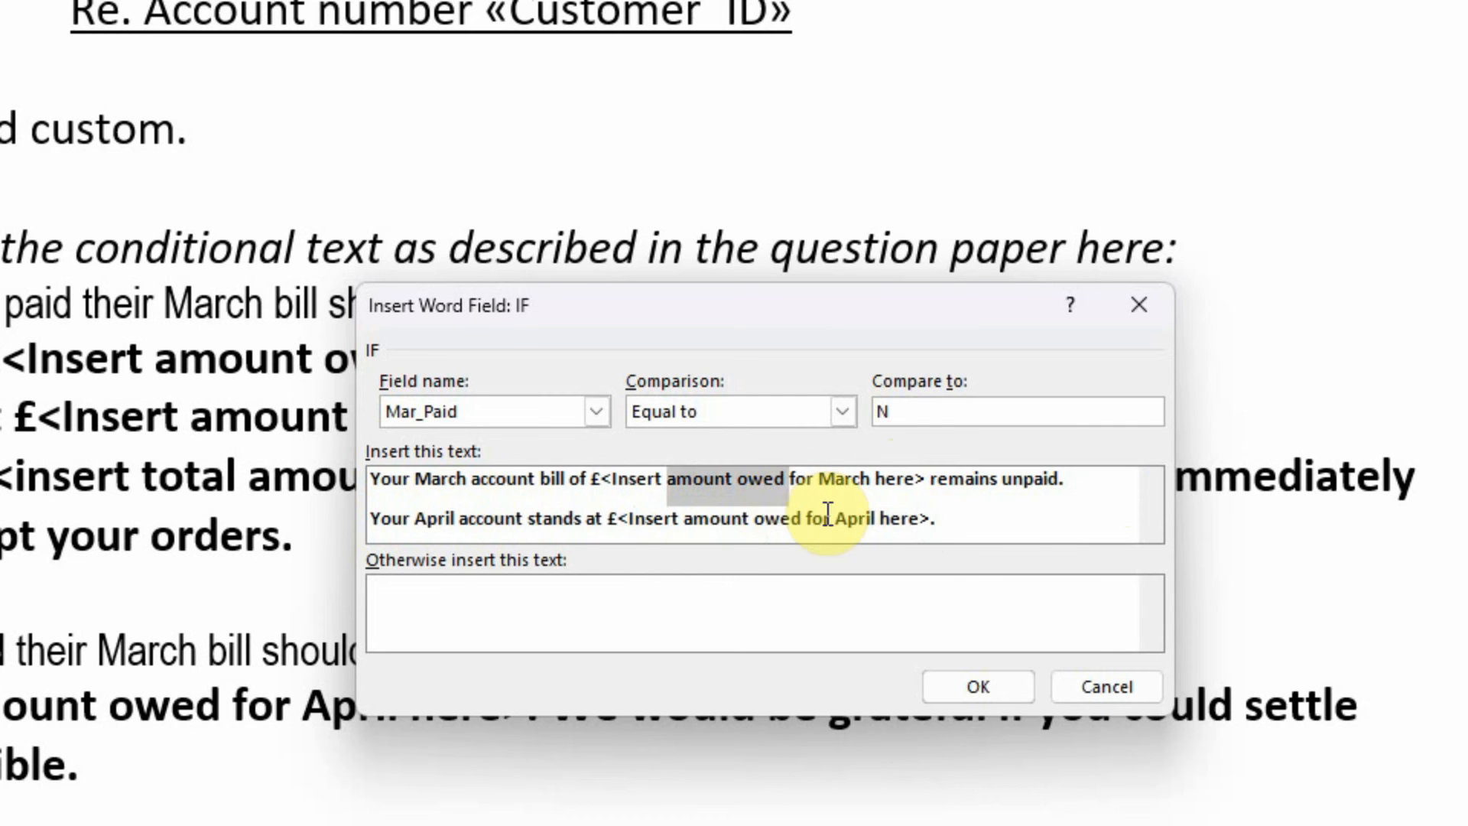
{"action": "left_click", "coordinate": [1032, 525]}
{"action": "key", "text": "Down"}
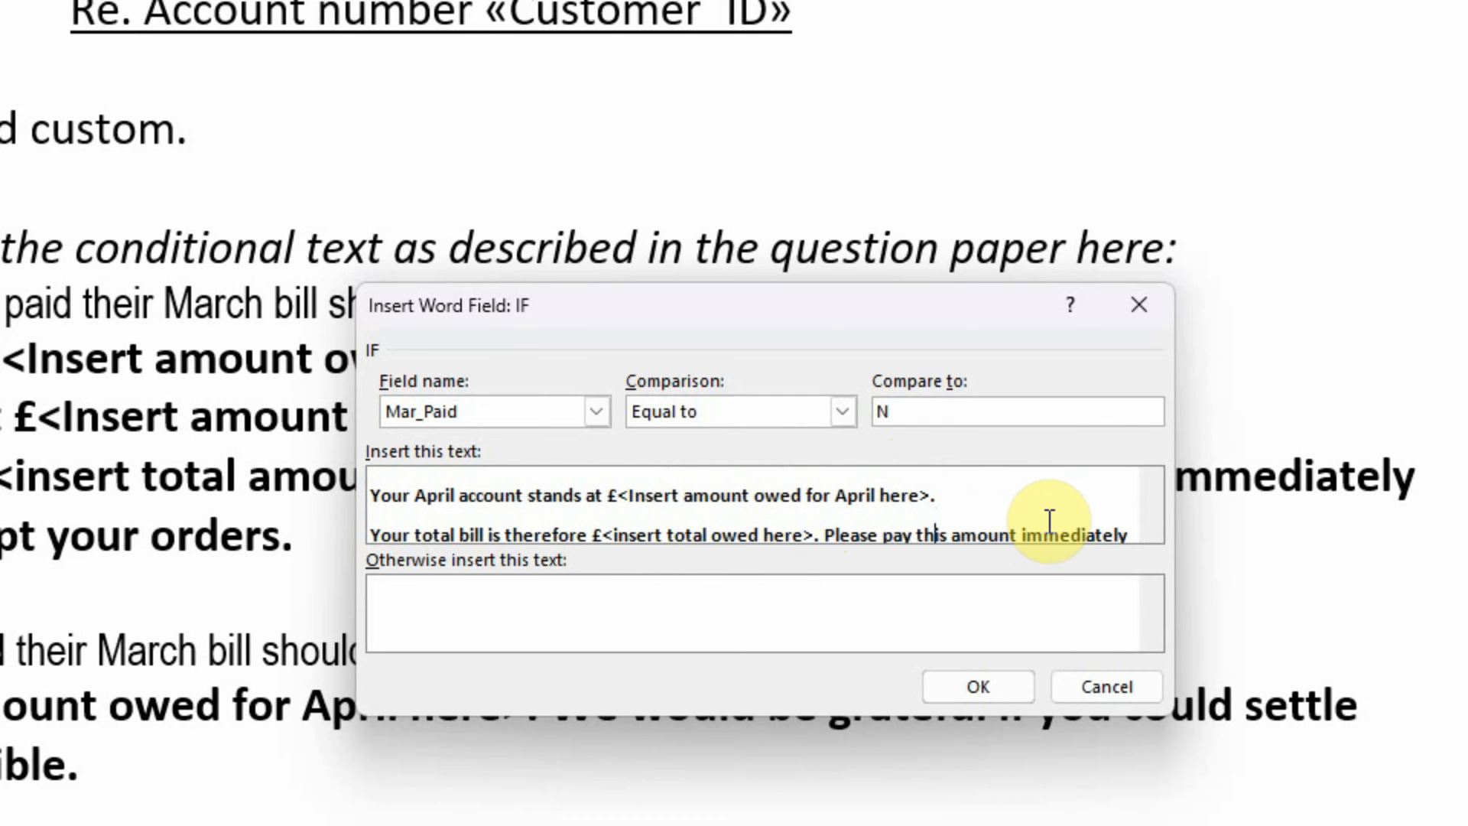
{"action": "key", "text": "Down"}
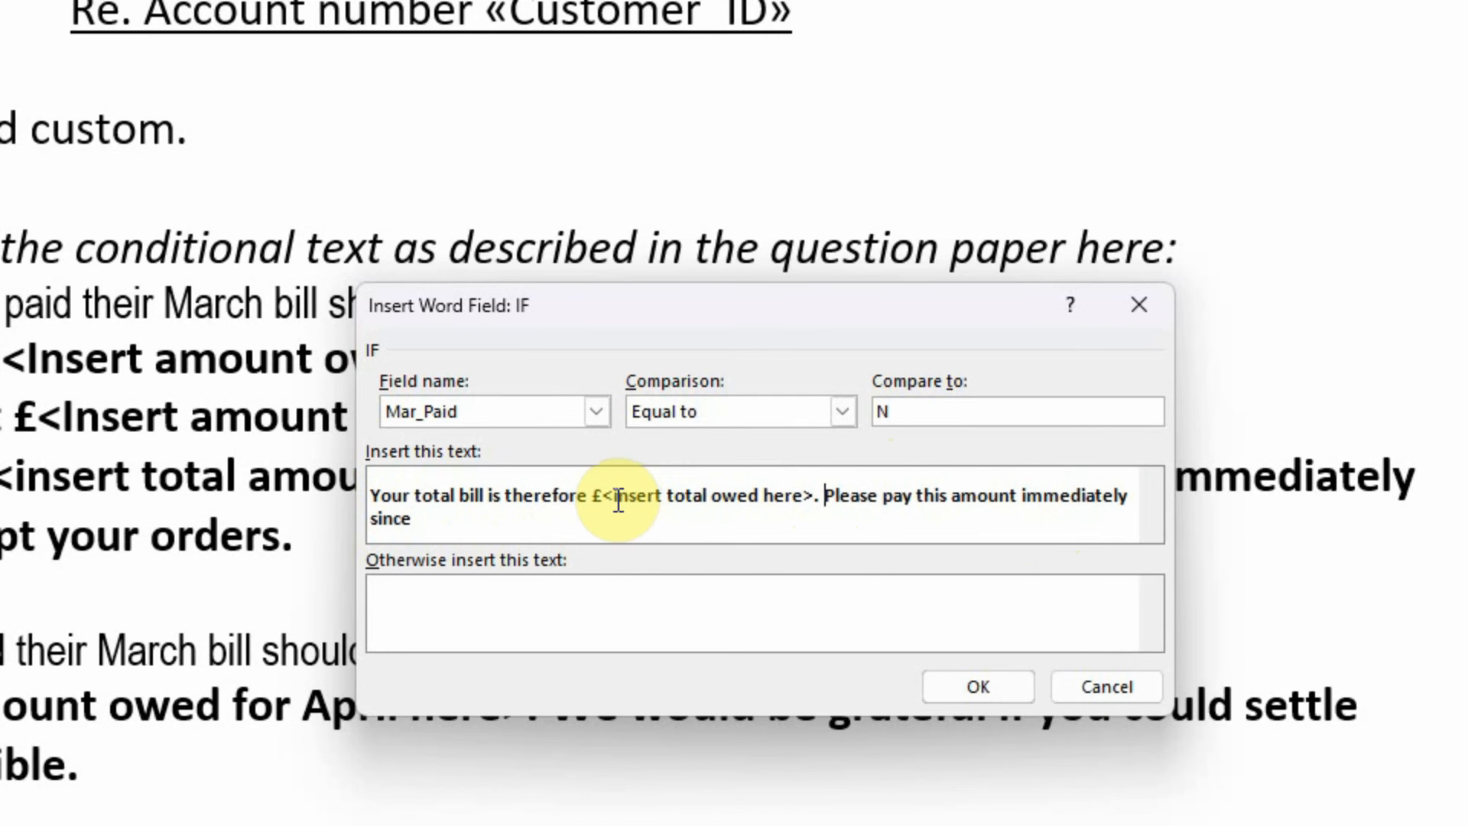
Set the Otherwise text to ---, copy the paid-bill paragraph from the question paper, and confirm
{"action": "left_click", "coordinate": [551, 609]}
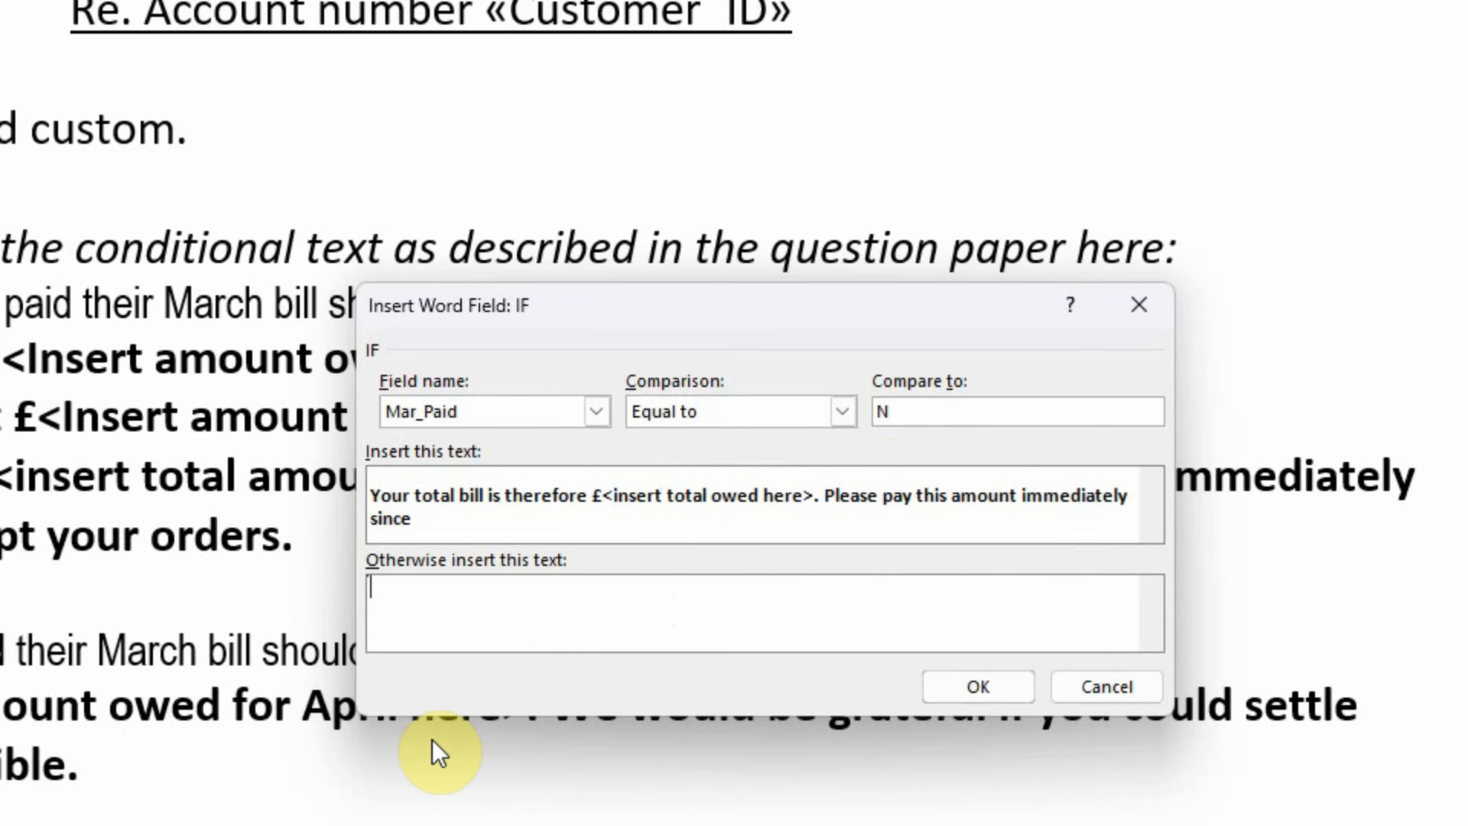
{"action": "type", "text": "---"}
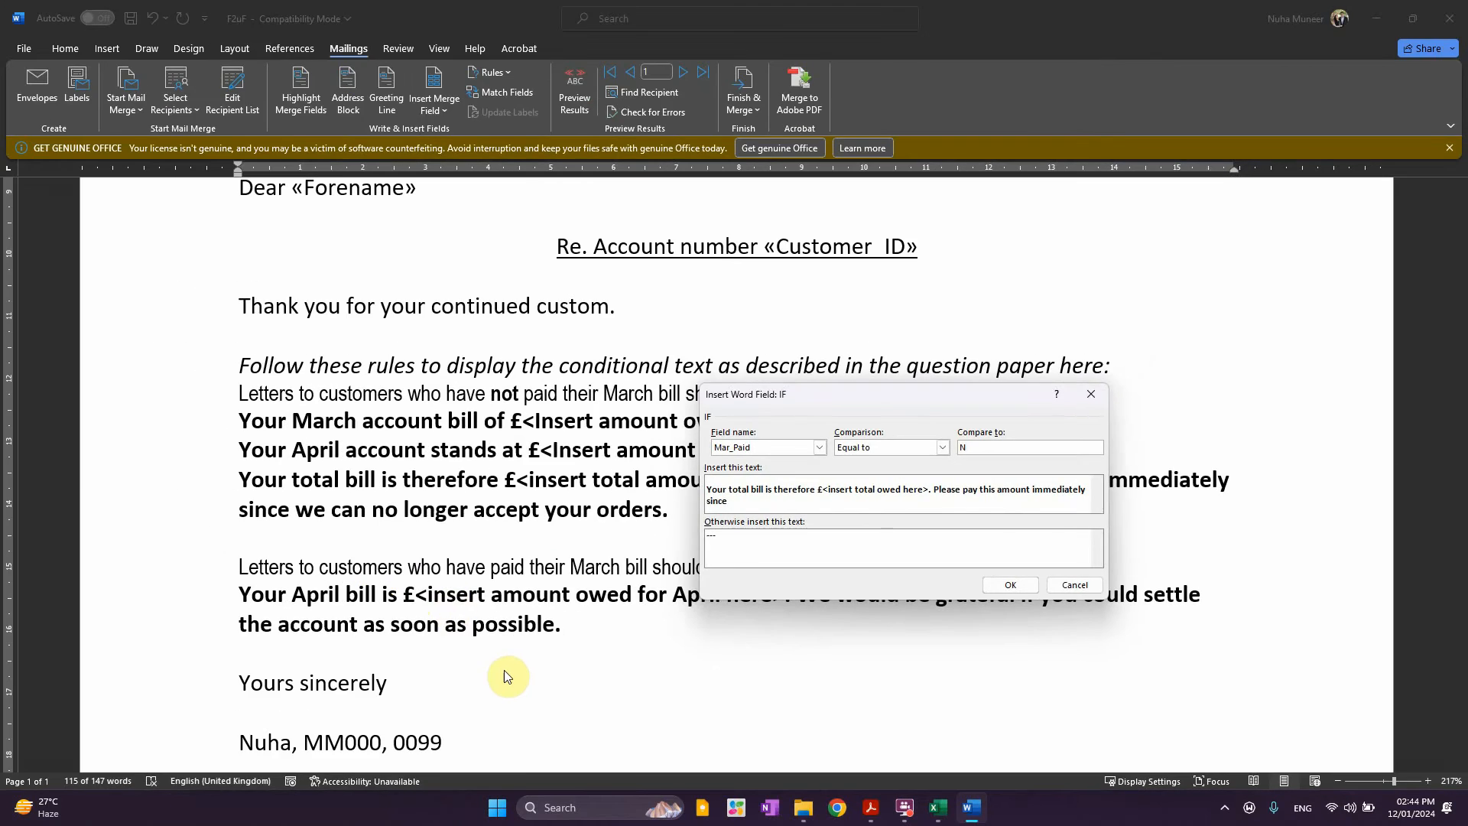
{"action": "key", "text": "alt+Tab"}
{"action": "left_click_drag", "start_coordinate": [292, 486], "coordinate": [601, 508]}
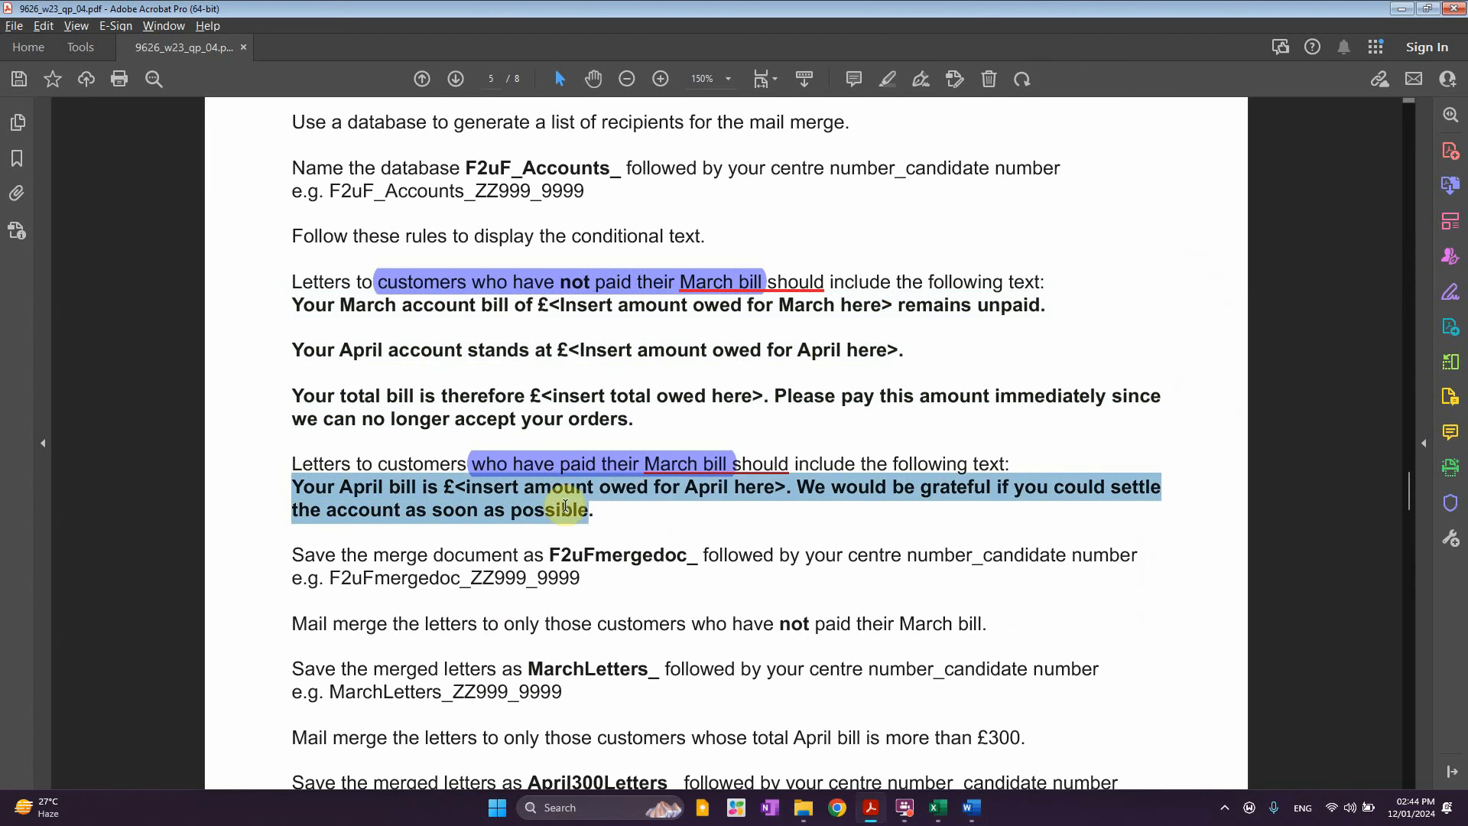
{"action": "key", "text": "alt+Tab"}
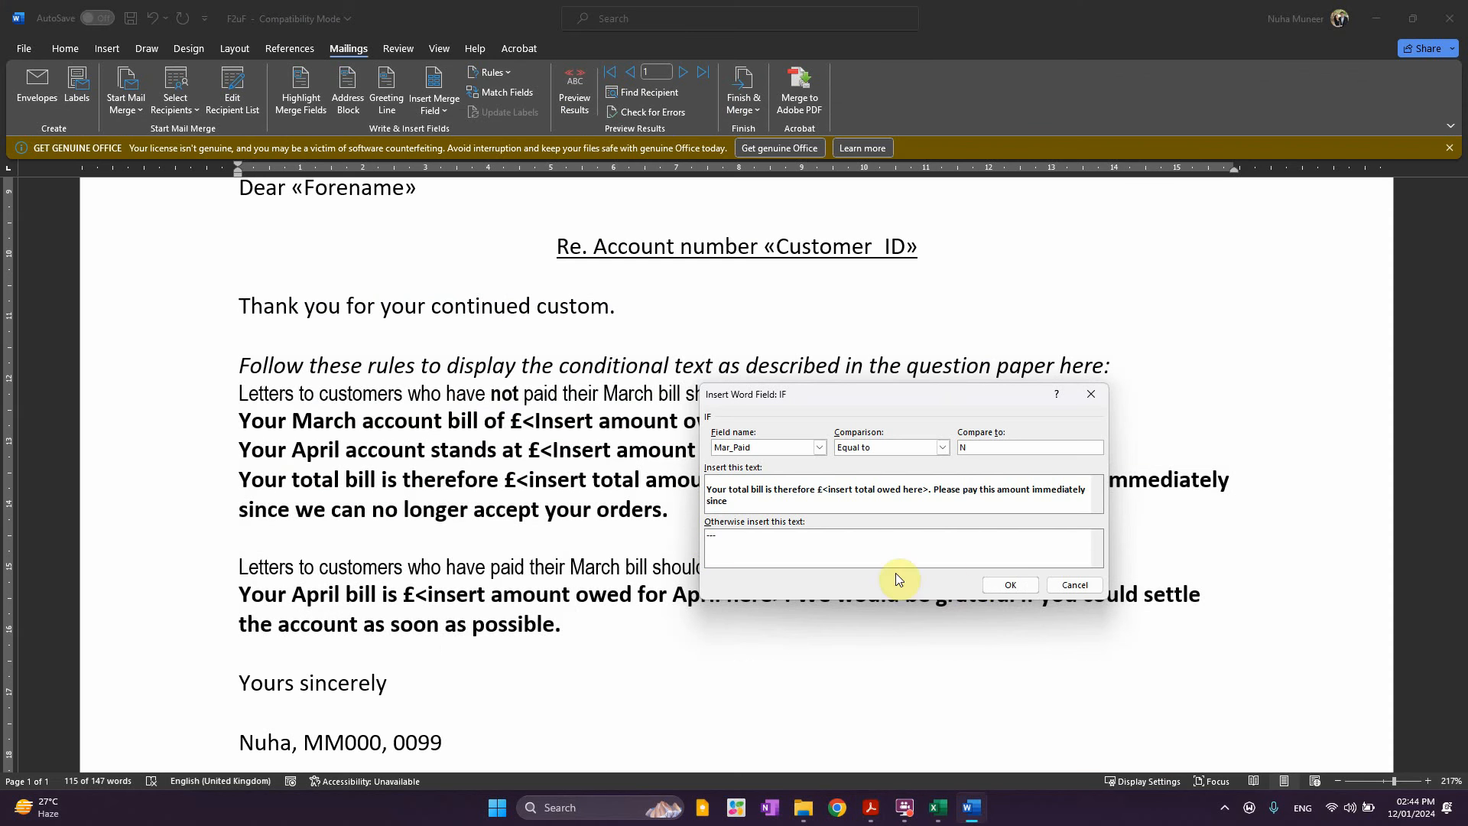
{"action": "left_click", "coordinate": [1002, 585]}
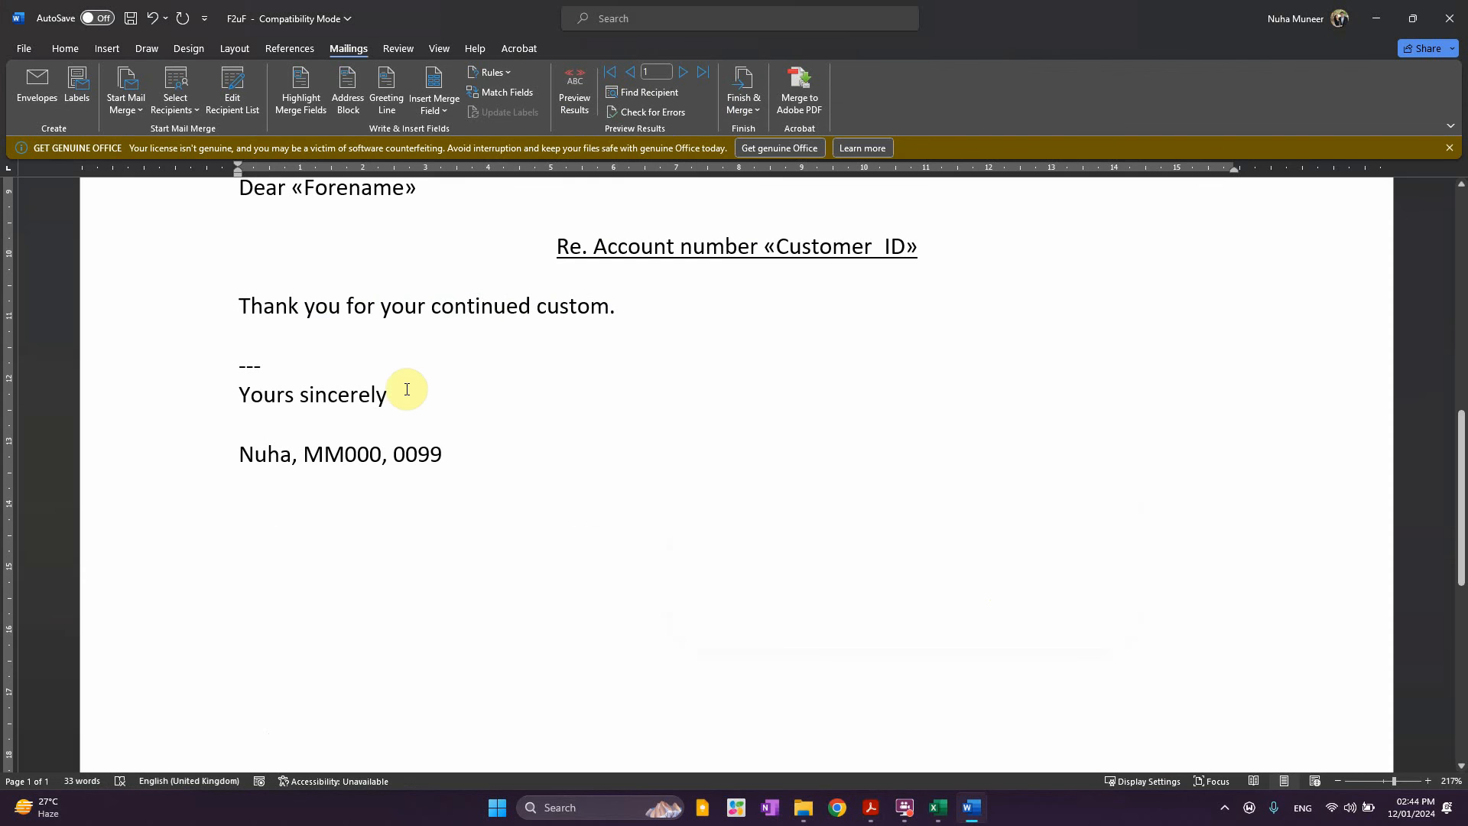
Toggle field codes across the whole letter and check the IF field's N condition
{"action": "key", "text": "ctrl+a"}
{"action": "right_click", "coordinate": [259, 365]}
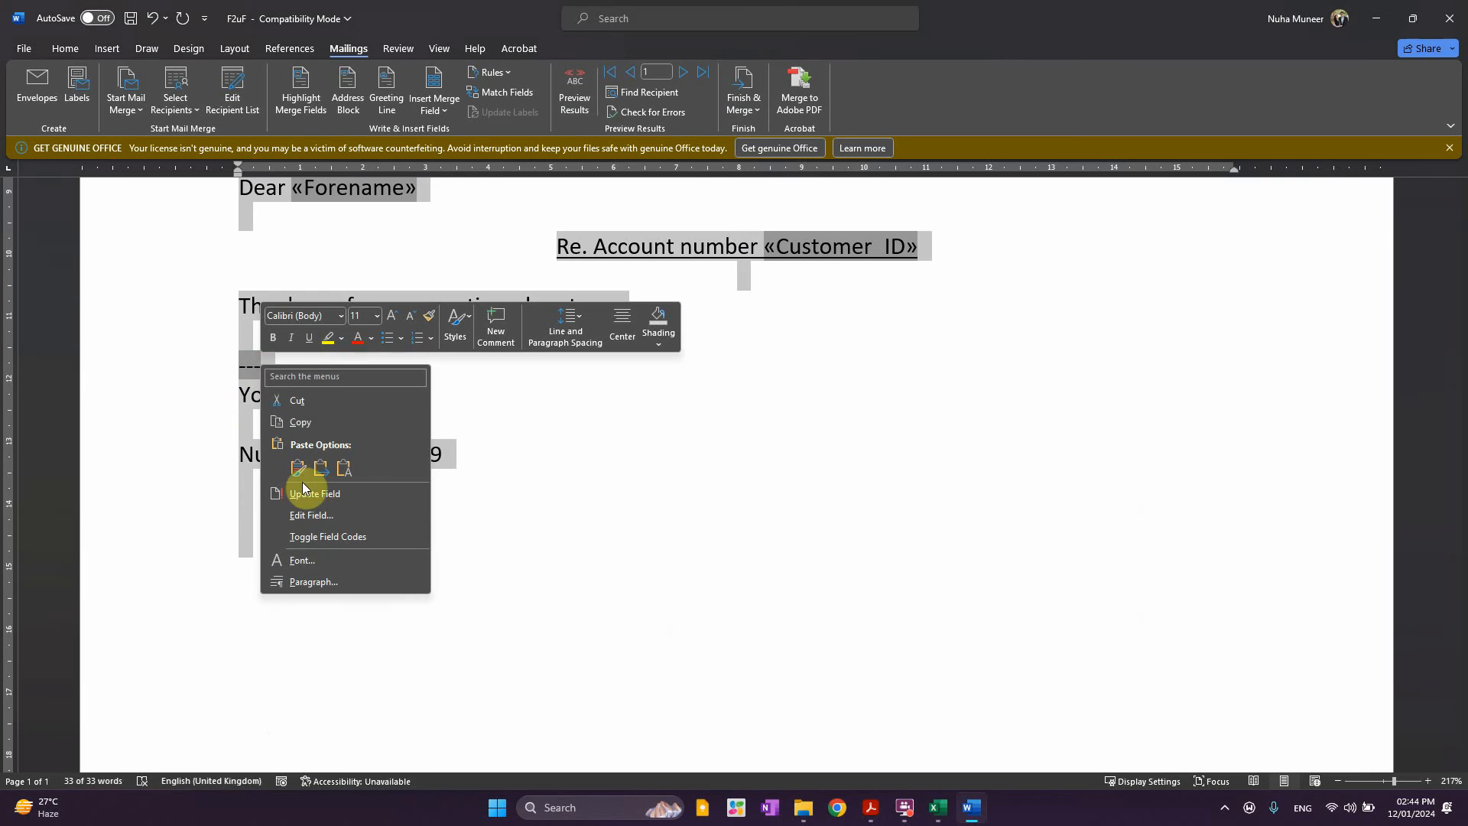
{"action": "left_click", "coordinate": [310, 537]}
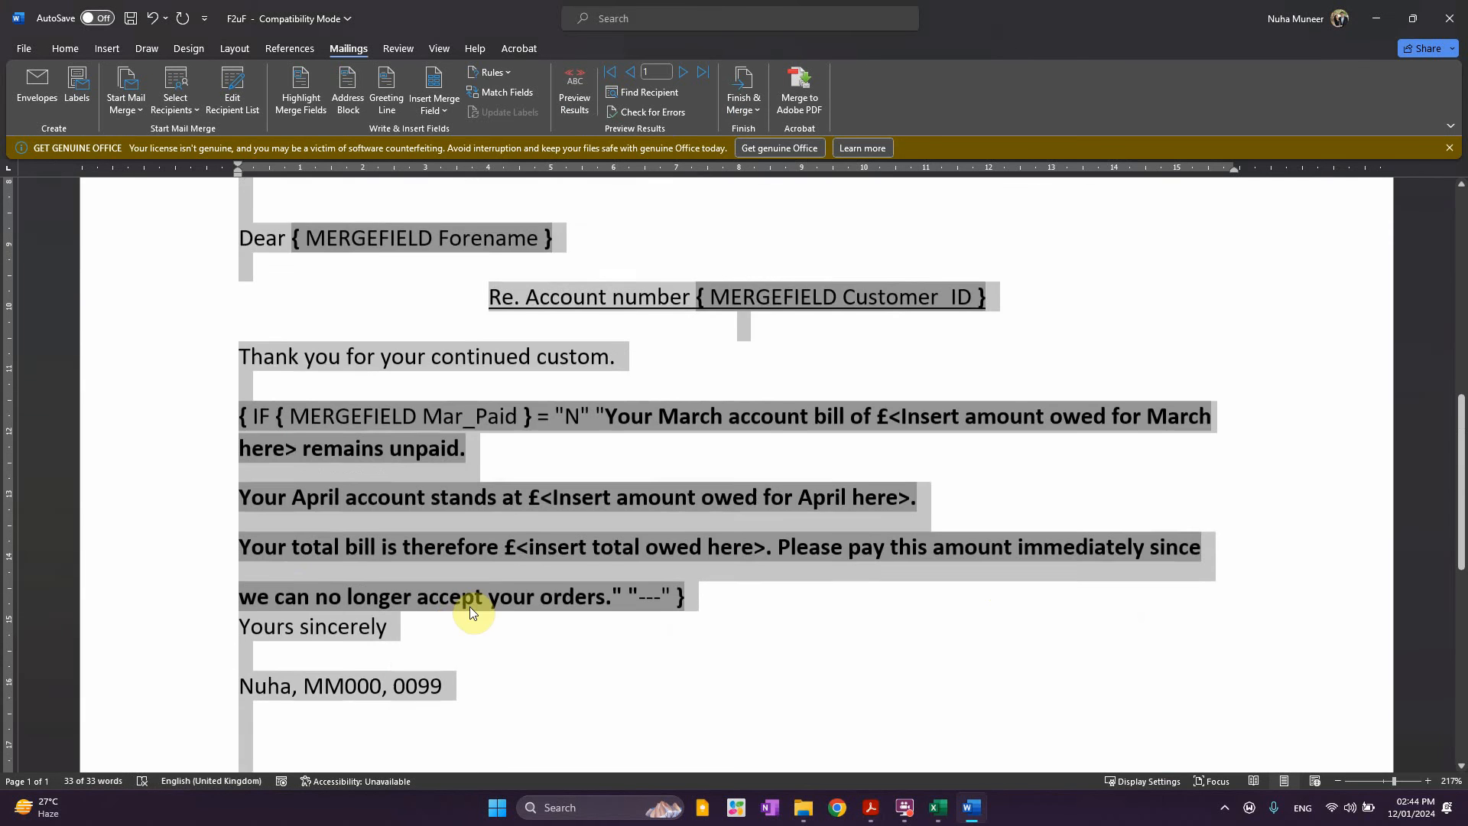
{"action": "left_click", "coordinate": [488, 599]}
{"action": "left_click", "coordinate": [446, 550]}
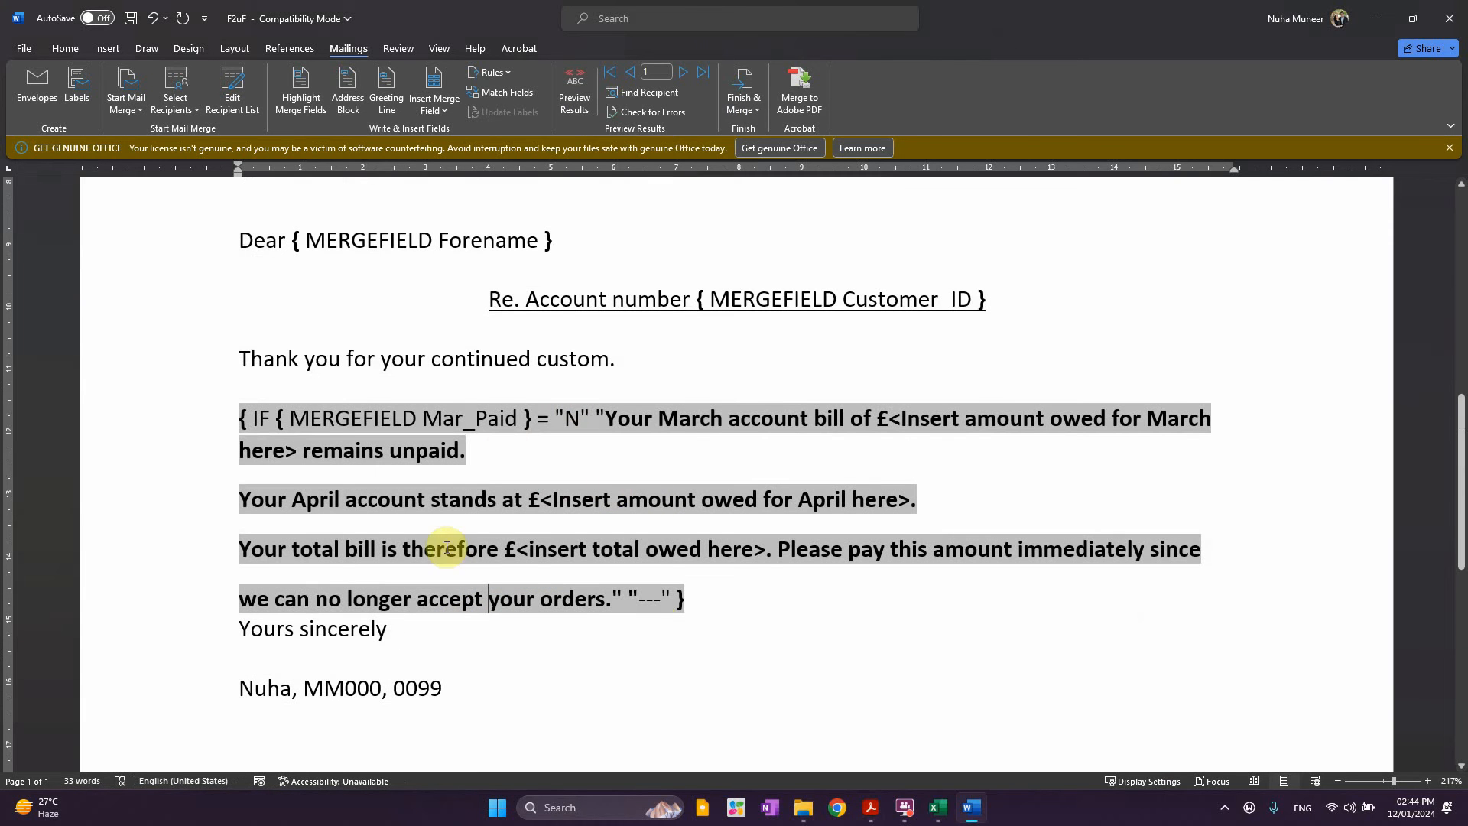
{"action": "left_click_drag", "start_coordinate": [566, 419], "coordinate": [582, 420]}
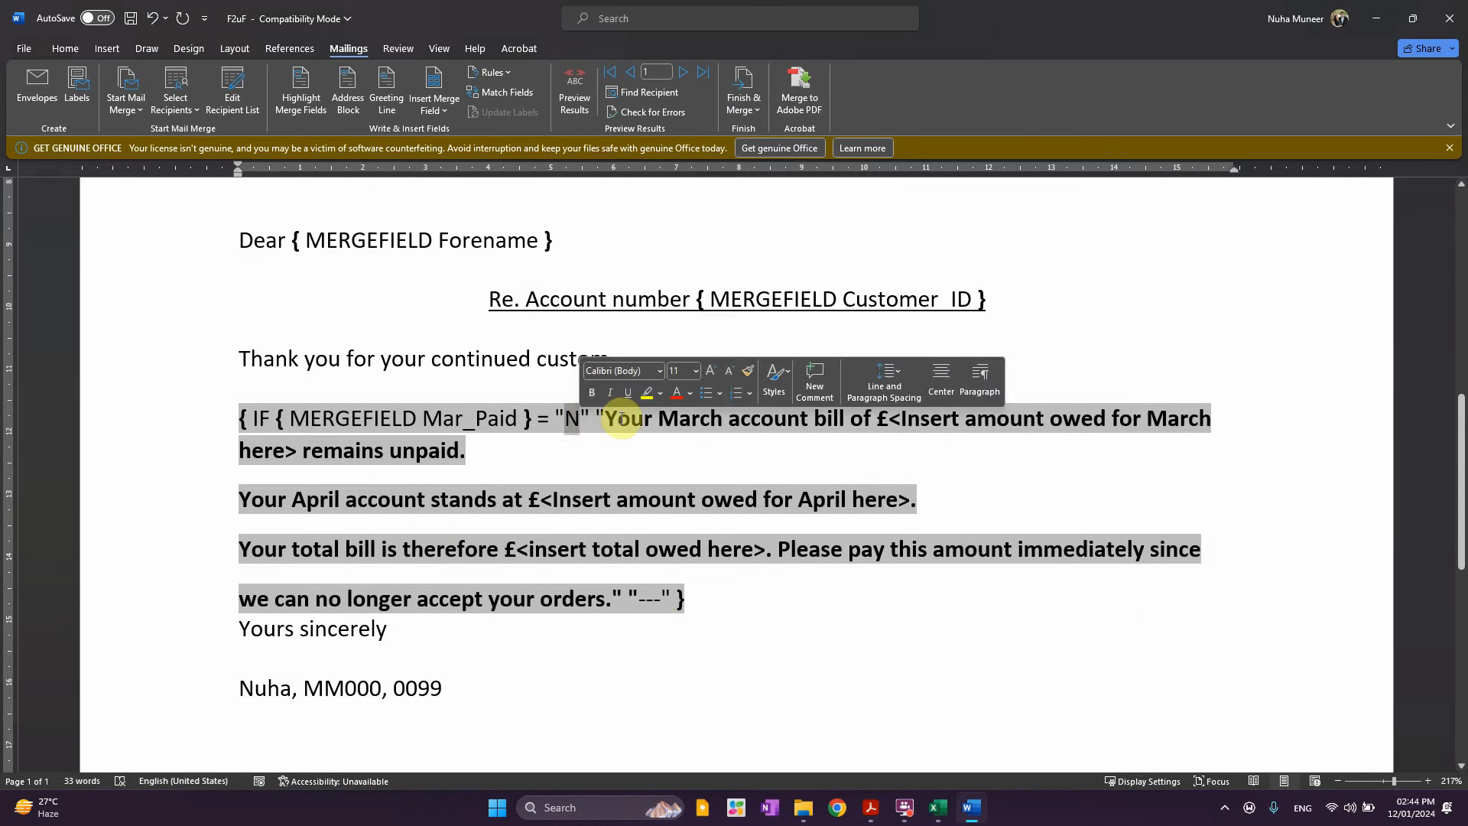
{"action": "left_click_drag", "start_coordinate": [692, 419], "coordinate": [775, 420]}
Move the --- alternative onto its own line below the unpaid-bill text
{"action": "left_click_drag", "start_coordinate": [909, 419], "coordinate": [997, 420]}
{"action": "left_click", "coordinate": [344, 501]}
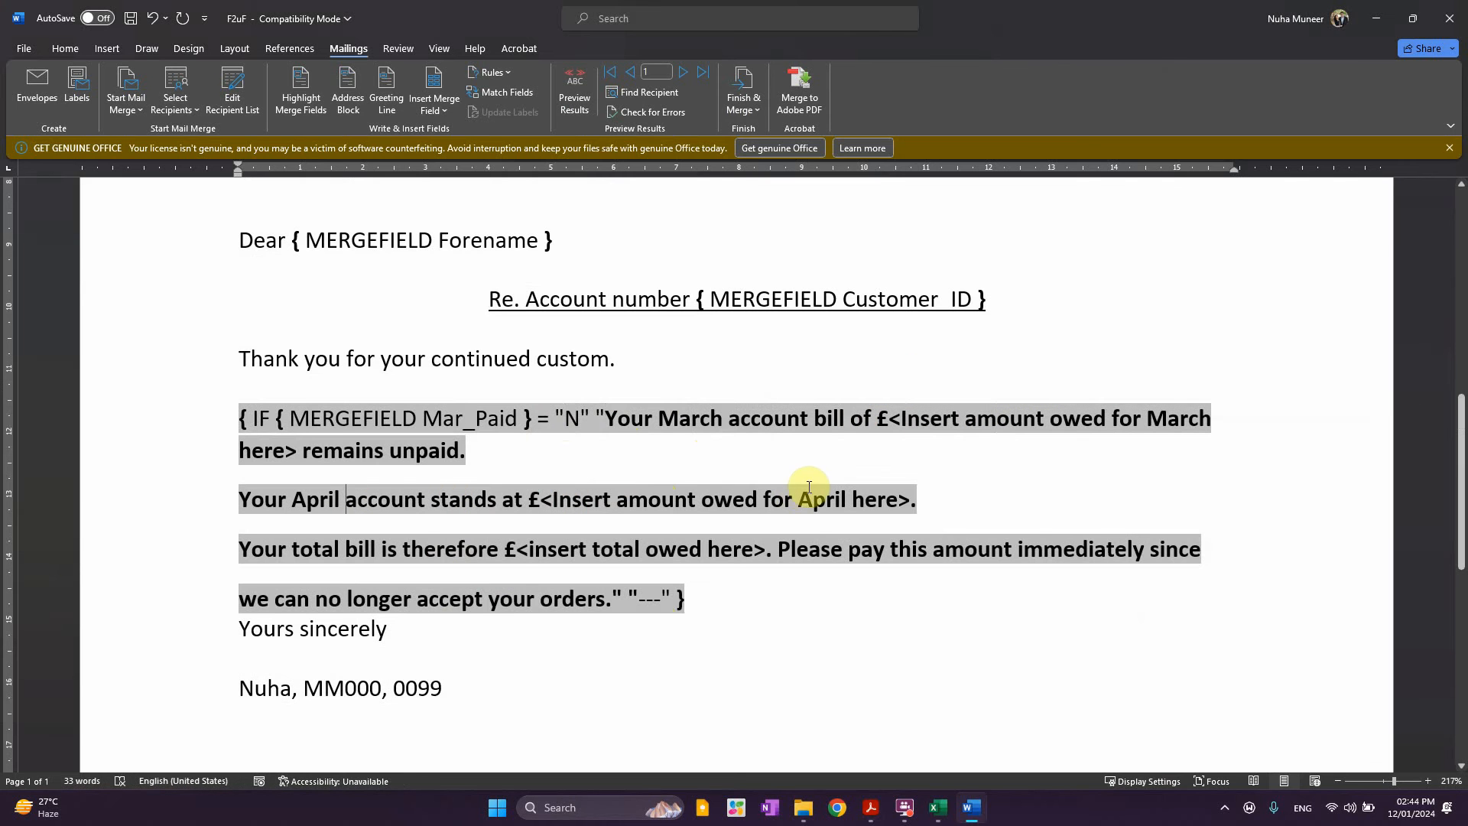
{"action": "left_click_drag", "start_coordinate": [314, 549], "coordinate": [528, 550]}
{"action": "left_click", "coordinate": [863, 574]}
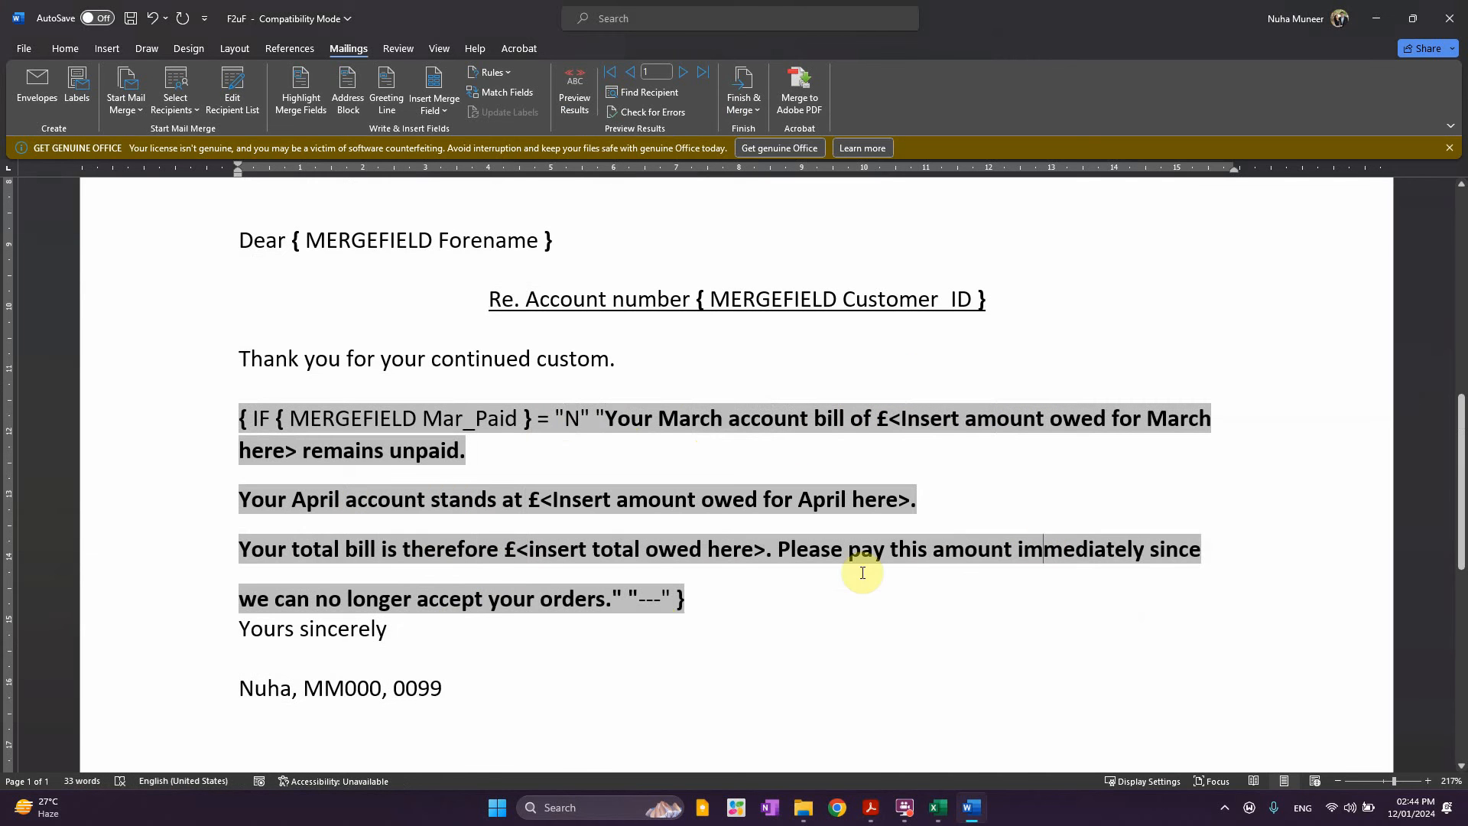
{"action": "left_click", "coordinate": [721, 578]}
{"action": "left_click", "coordinate": [631, 601]}
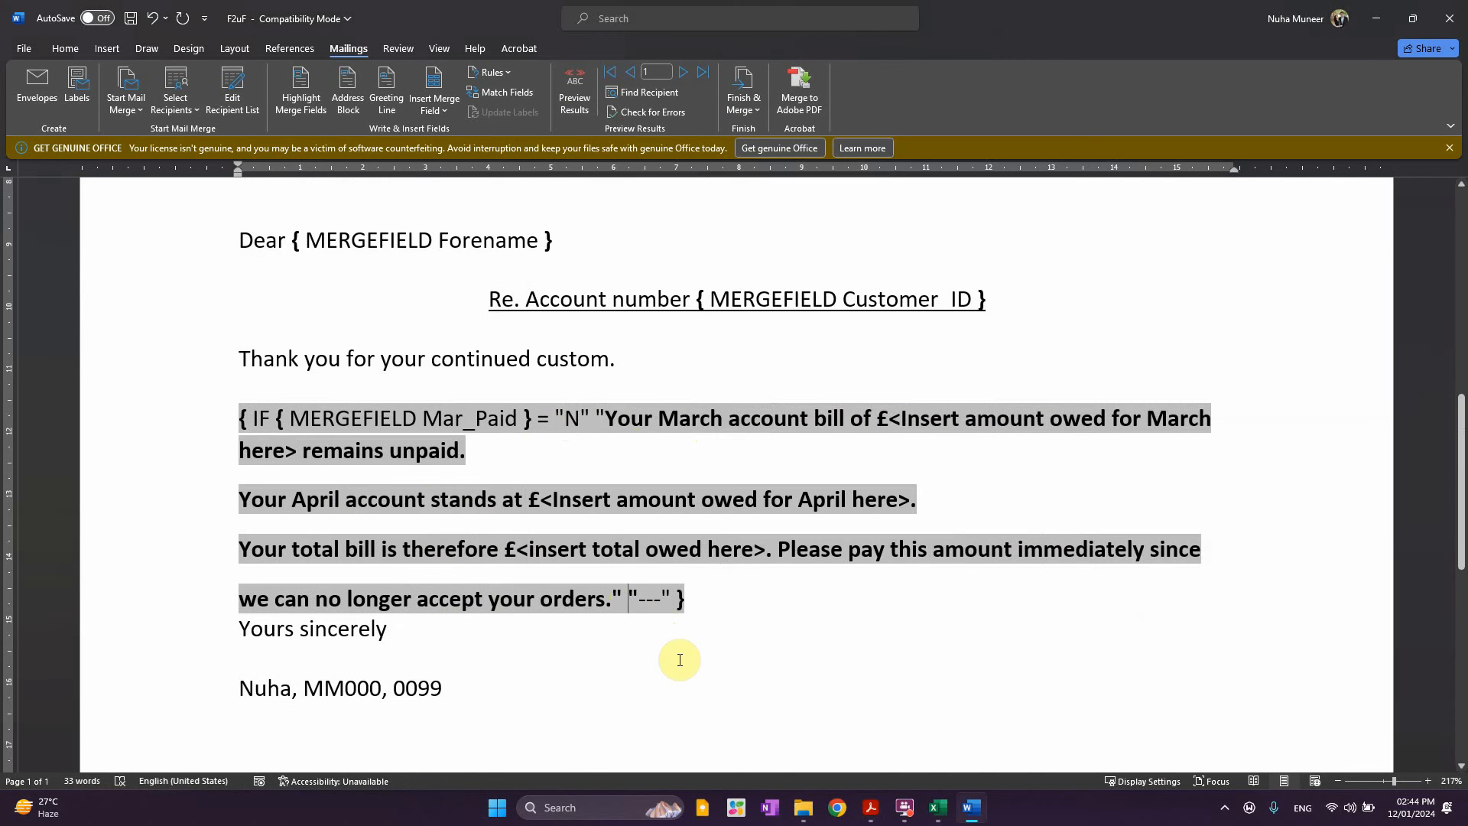
{"action": "key", "text": "Return"}
{"action": "key", "text": "Return"}
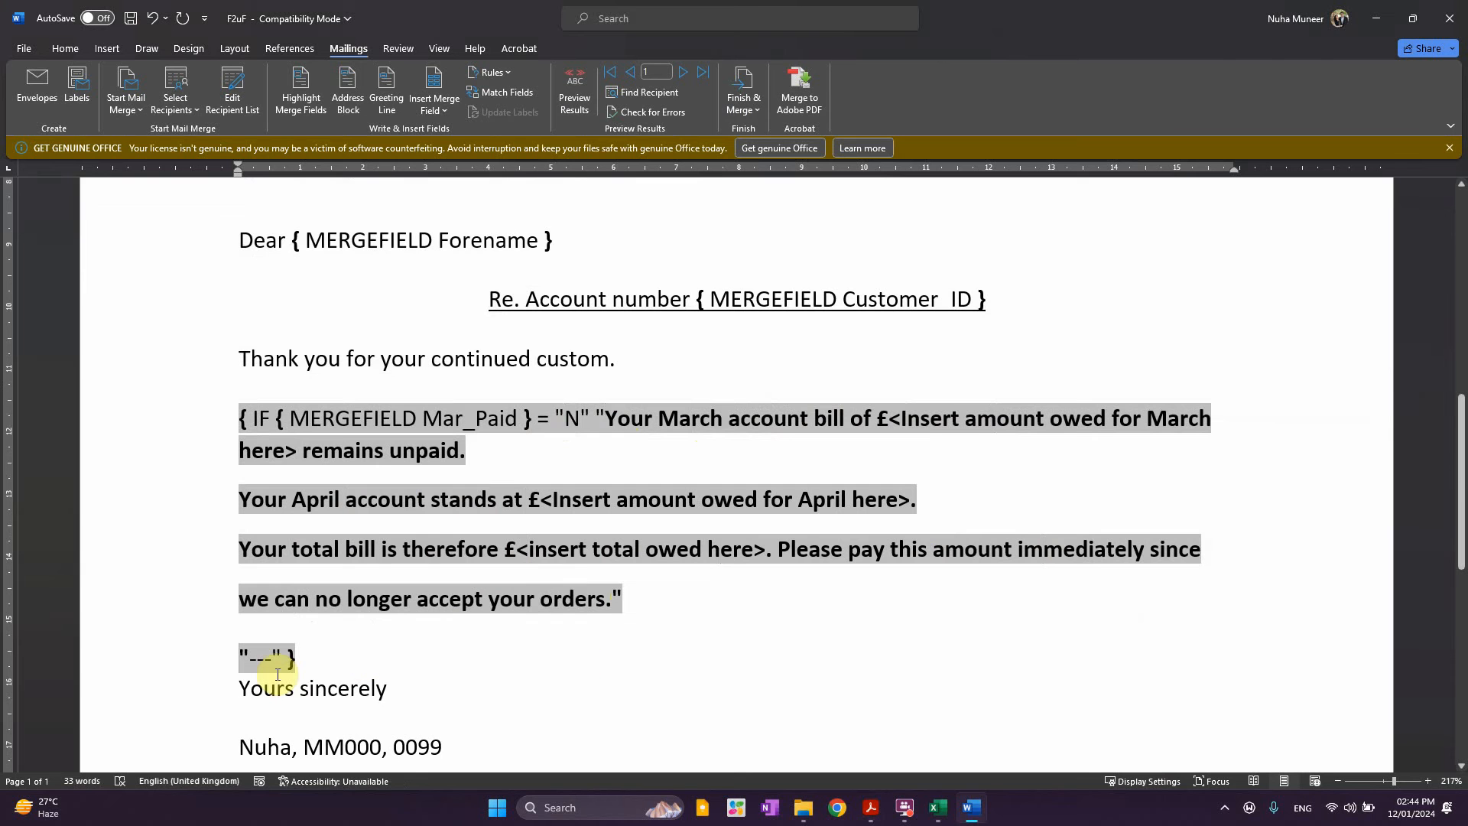
Replace --- with the copied April-bill paragraph and Format Paint it bold like the unpaid text
{"action": "double_click", "coordinate": [251, 658]}
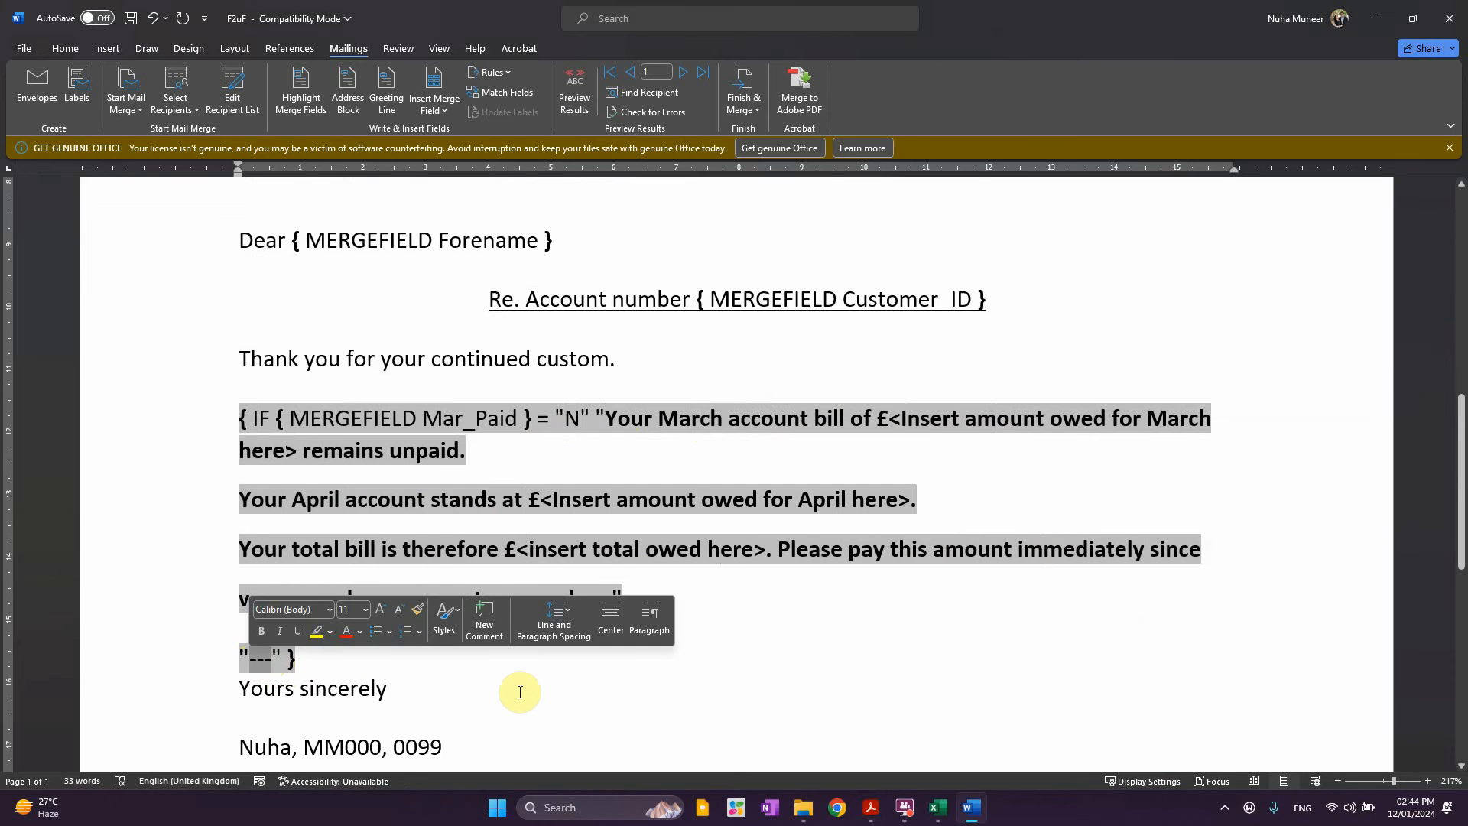
{"action": "key", "text": "ctrl+v"}
{"action": "scroll", "coordinate": [519, 697], "scroll_direction": "down", "scroll_amount": 3}
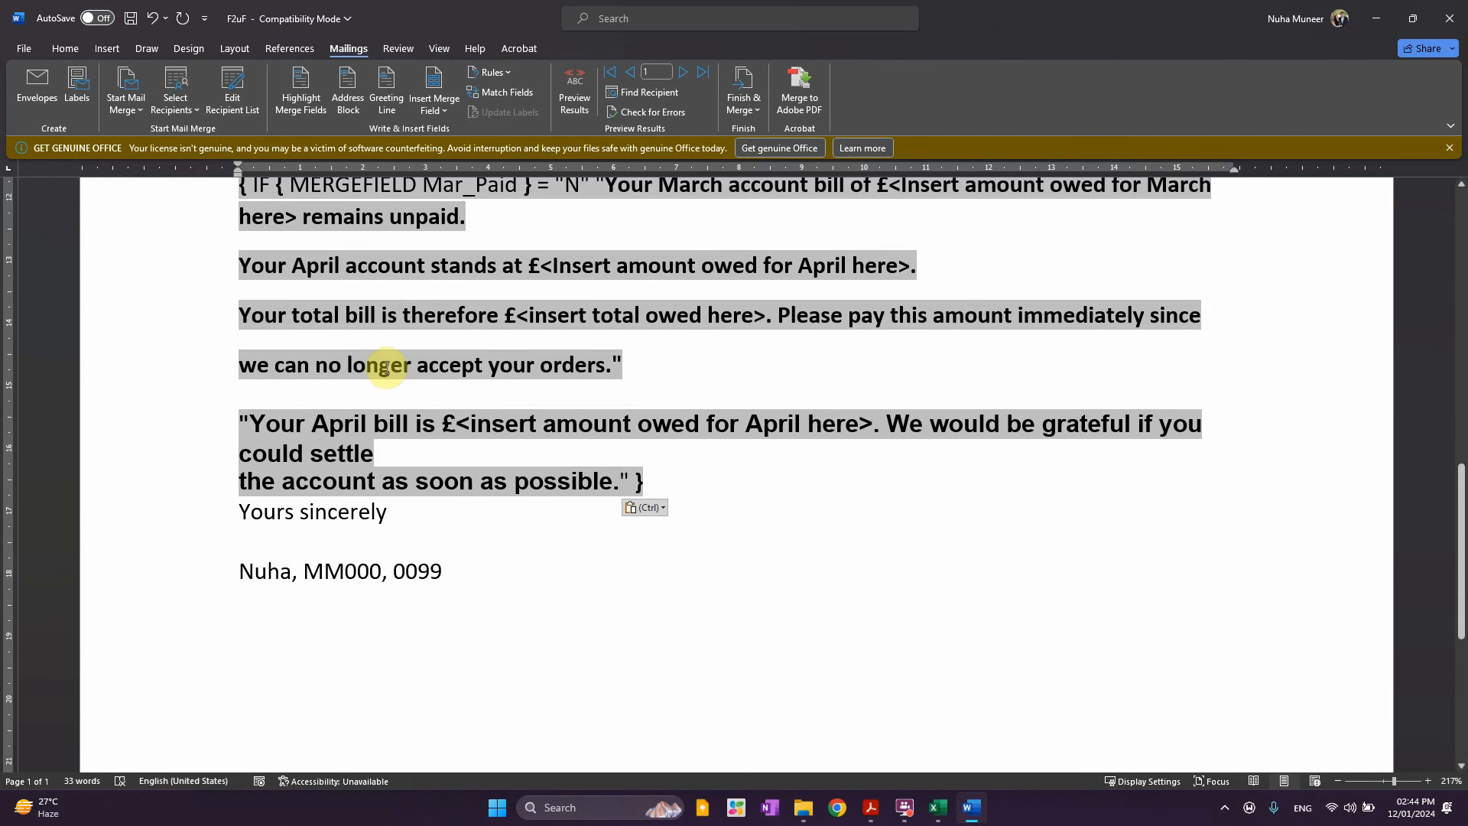
{"action": "left_click", "coordinate": [65, 48]}
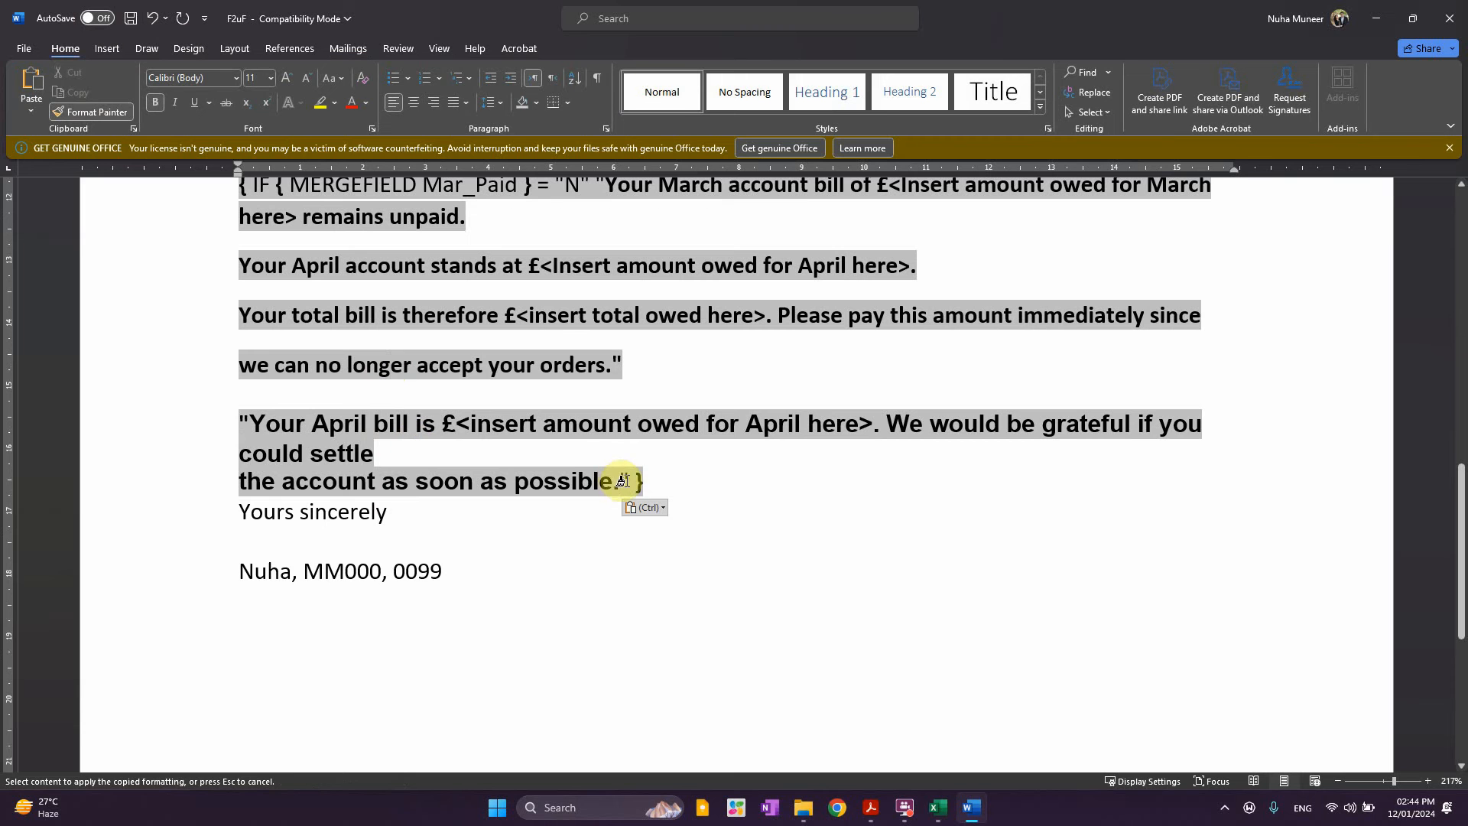
{"action": "left_click_drag", "start_coordinate": [588, 481], "coordinate": [243, 417]}
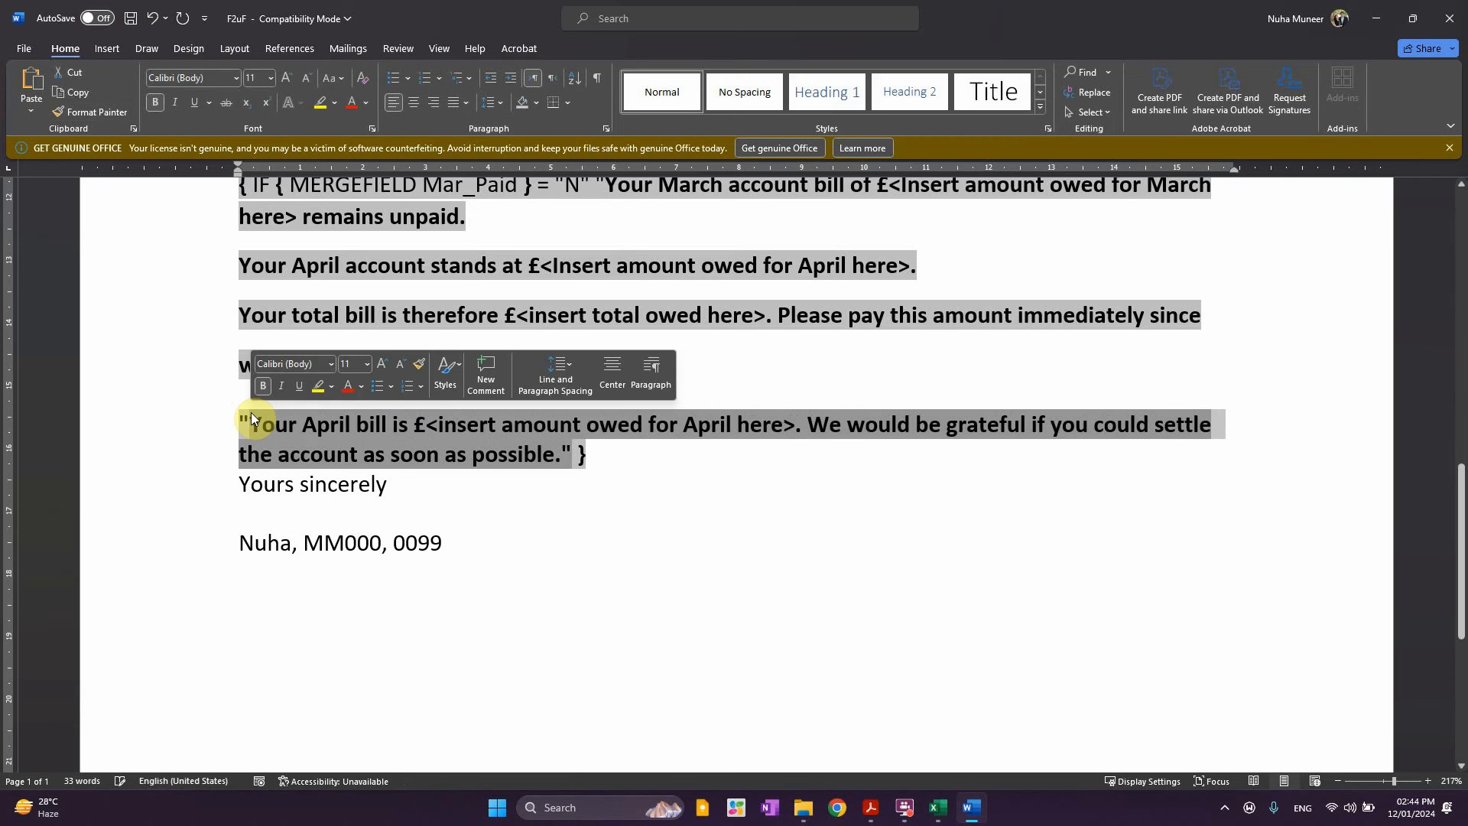
{"action": "left_click", "coordinate": [426, 432]}
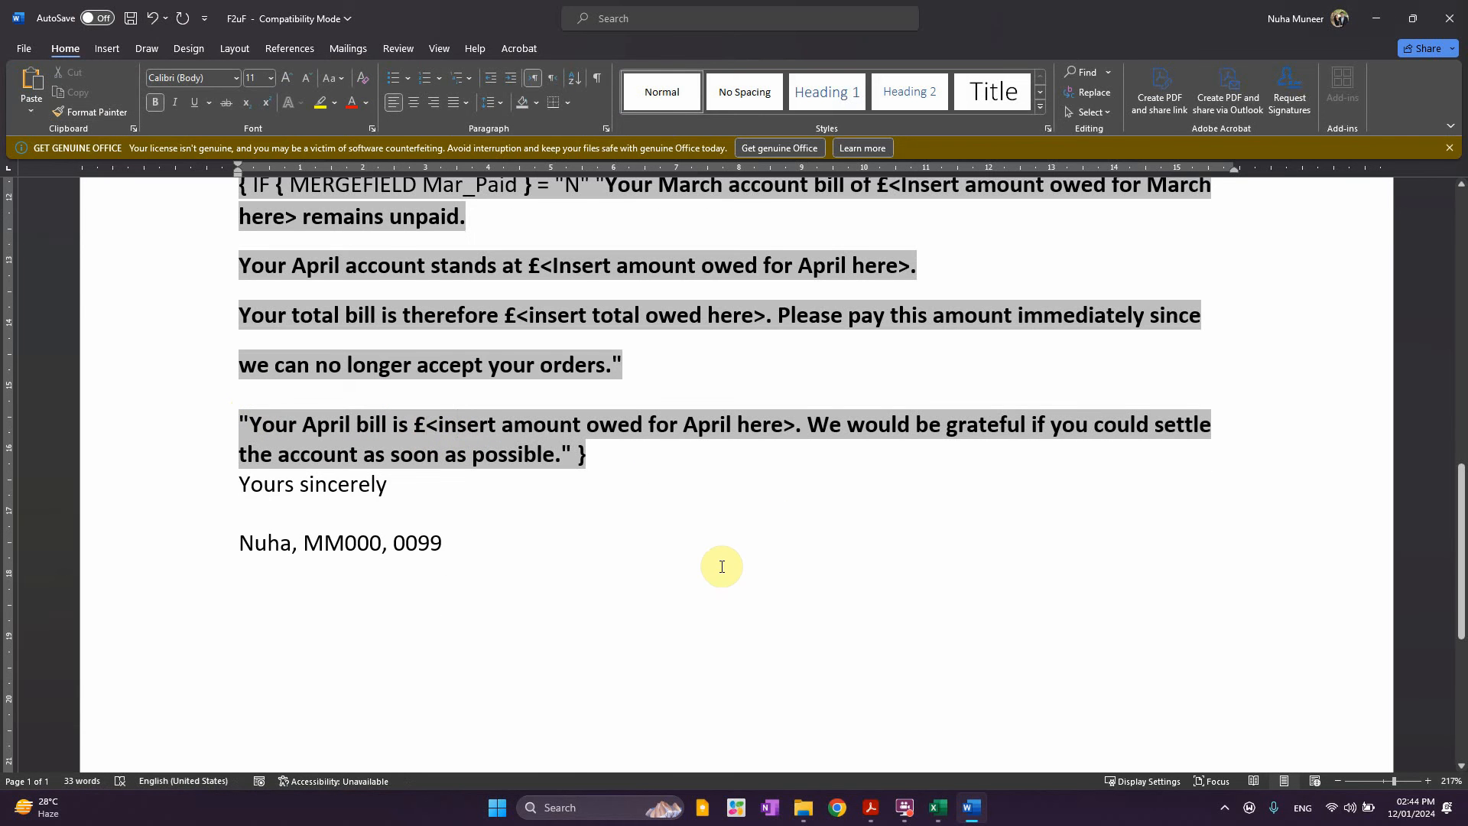
{"action": "scroll", "coordinate": [688, 536], "scroll_direction": "up", "scroll_amount": 2}
{"action": "left_click", "coordinate": [584, 388]}
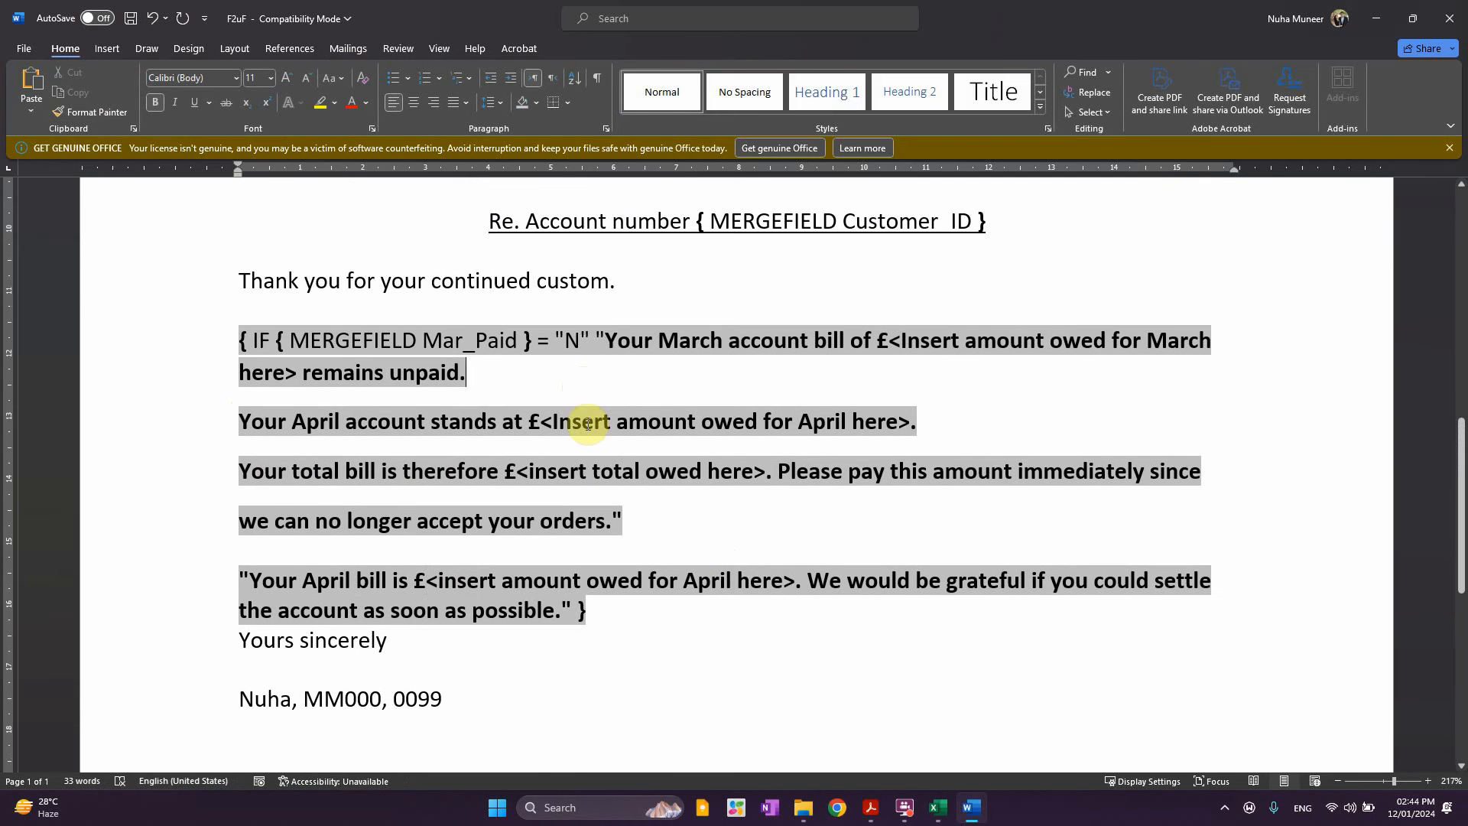
Replace the <Insert amount owed for March here> placeholder with the Mar_Sum merge field
{"action": "left_click_drag", "start_coordinate": [541, 423], "coordinate": [897, 424]}
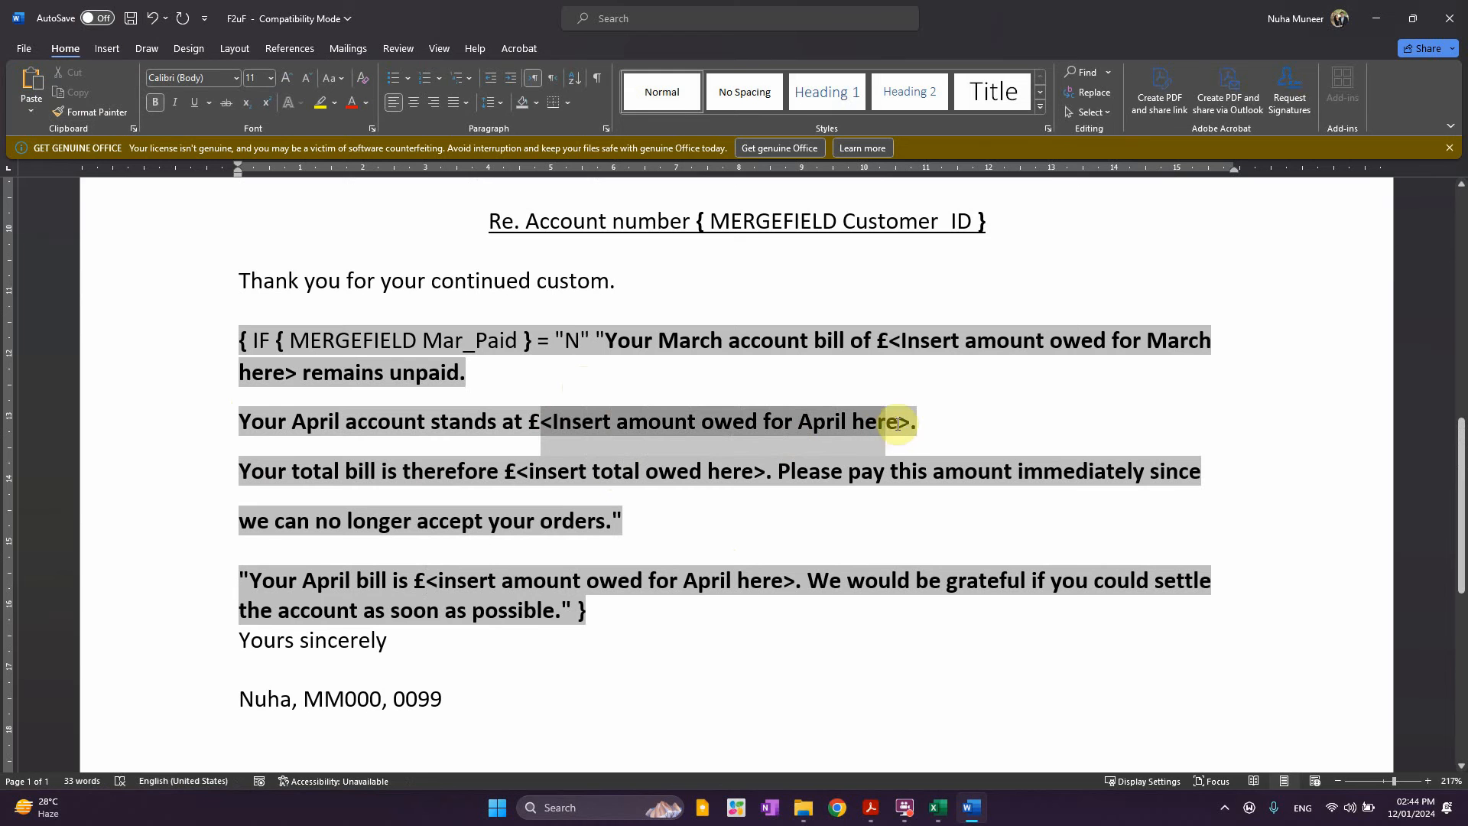
{"action": "left_click", "coordinate": [348, 49]}
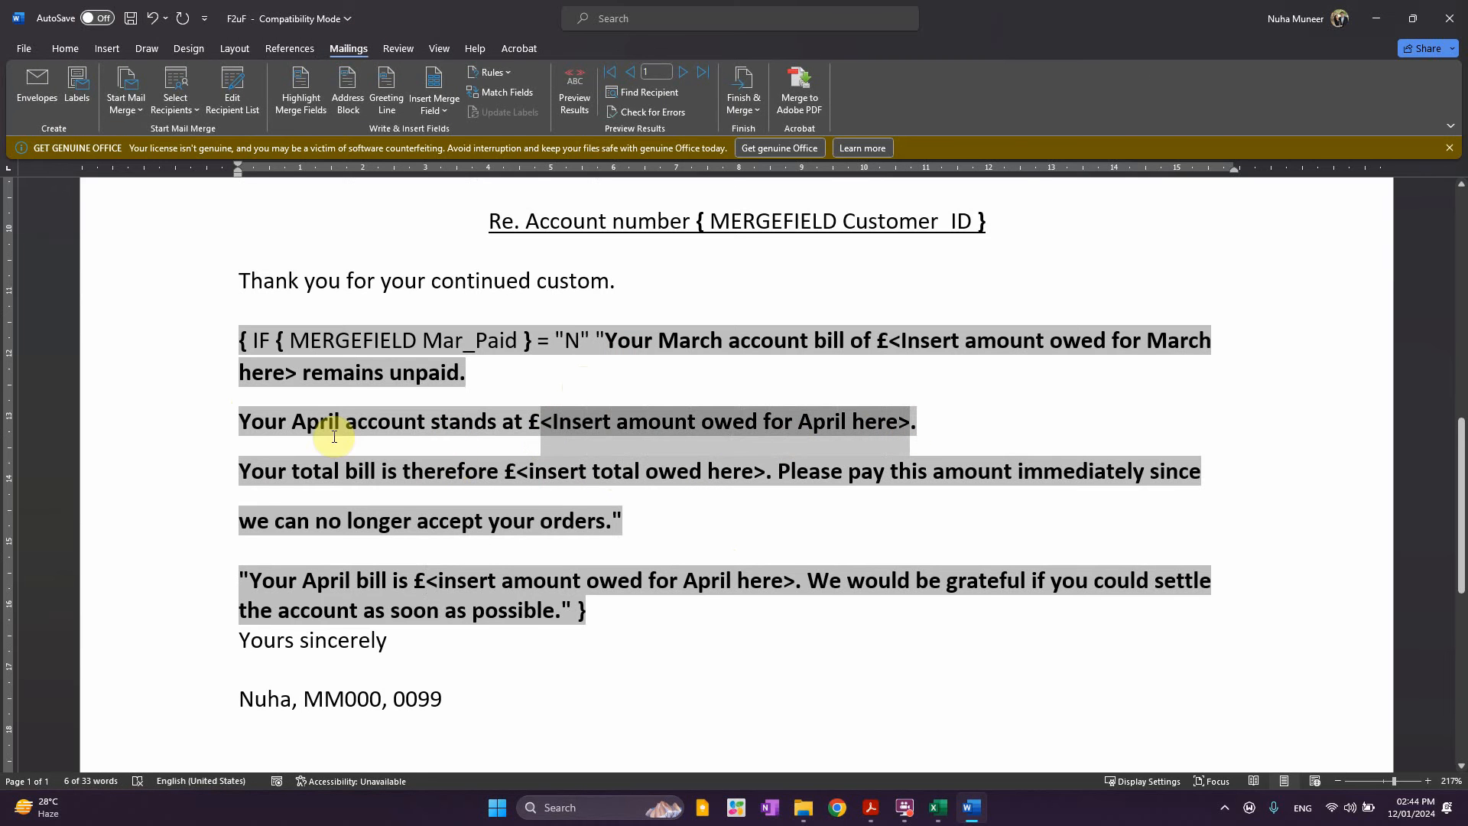
{"action": "left_click", "coordinate": [557, 340]}
{"action": "left_click", "coordinate": [761, 340]}
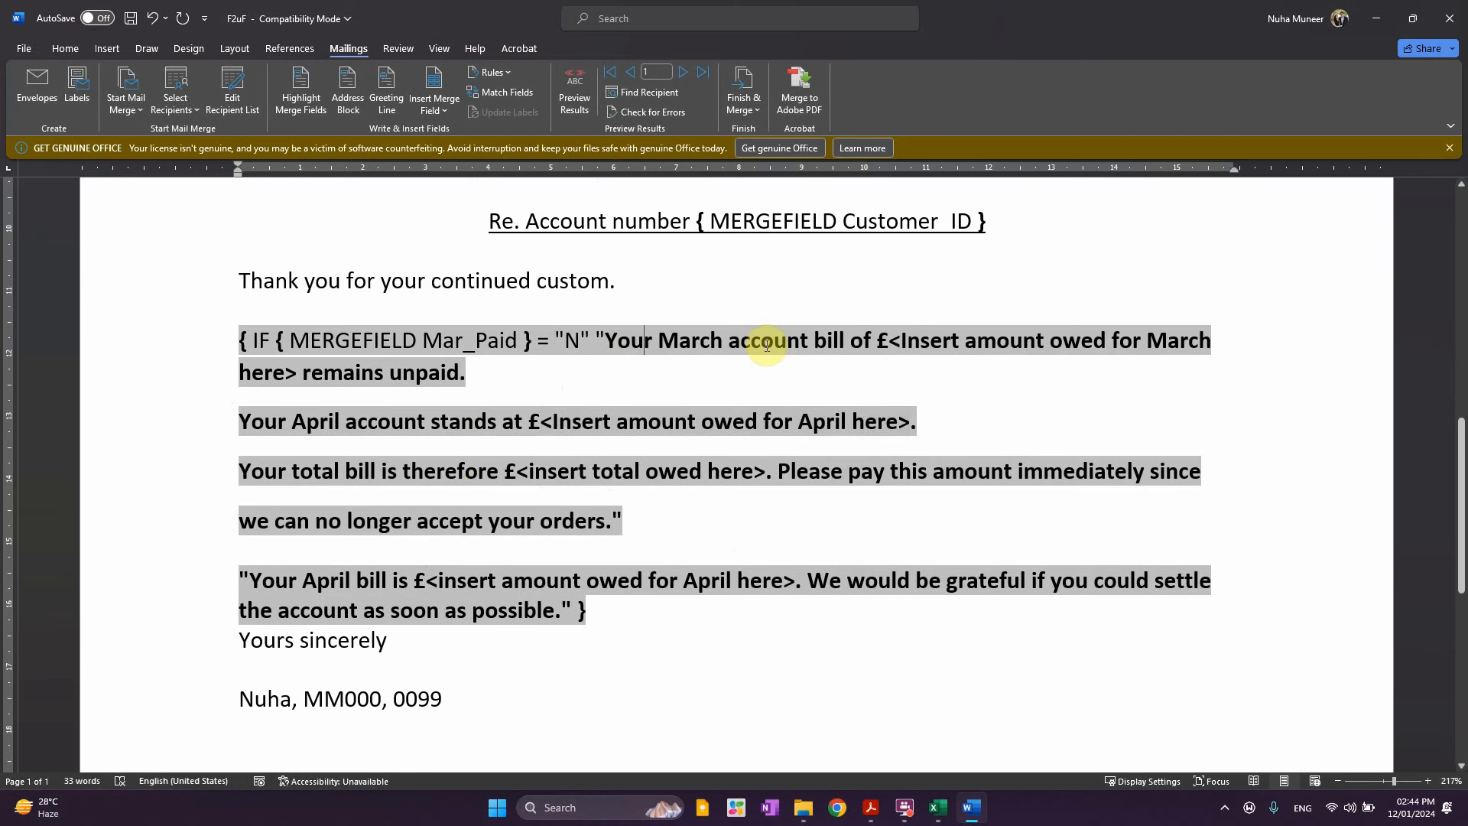
{"action": "left_click", "coordinate": [835, 340]}
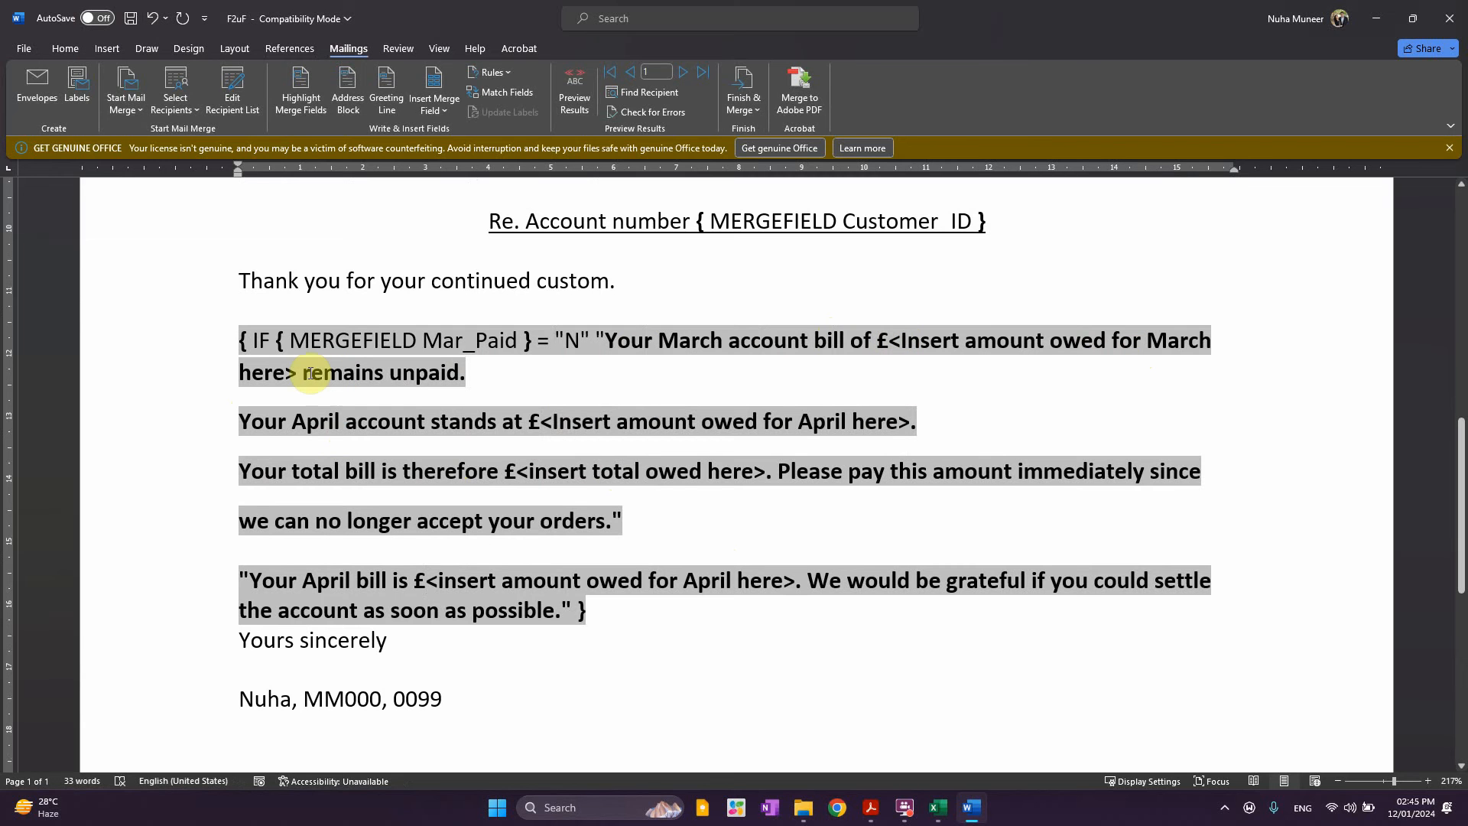
{"action": "left_click_drag", "start_coordinate": [888, 341], "coordinate": [298, 387]}
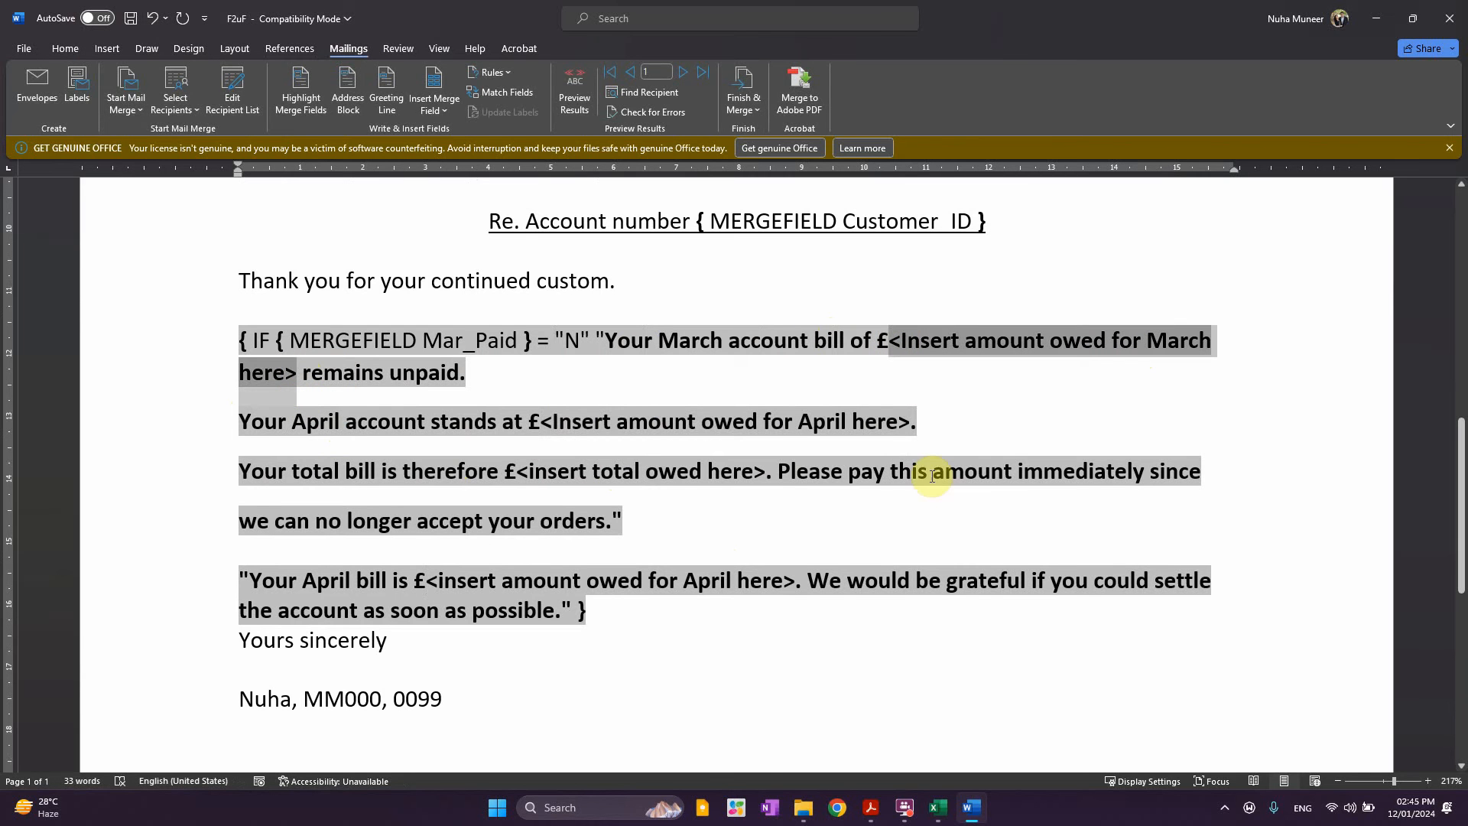
{"action": "left_click", "coordinate": [455, 108]}
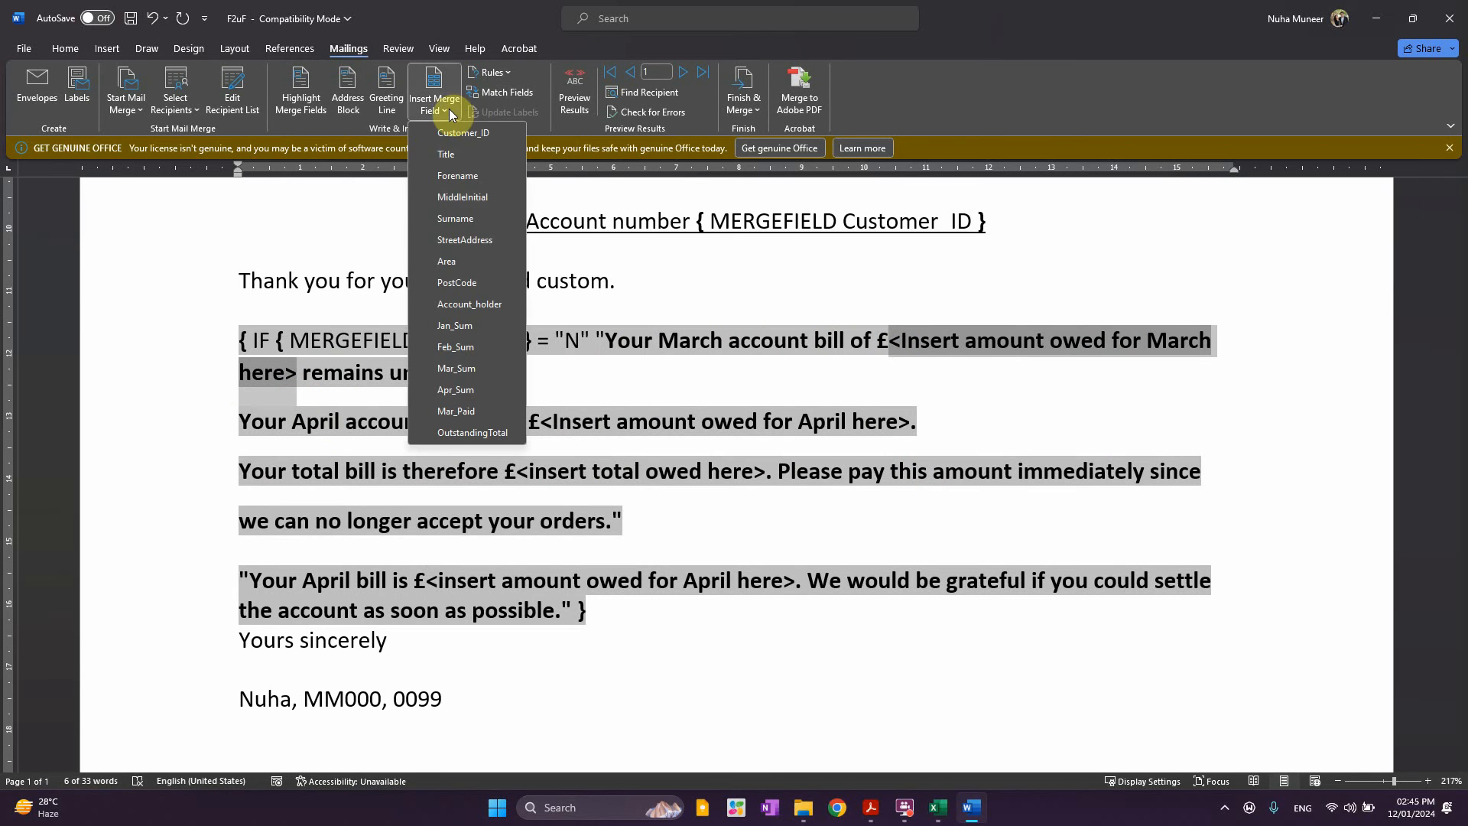
{"action": "left_click", "coordinate": [459, 369]}
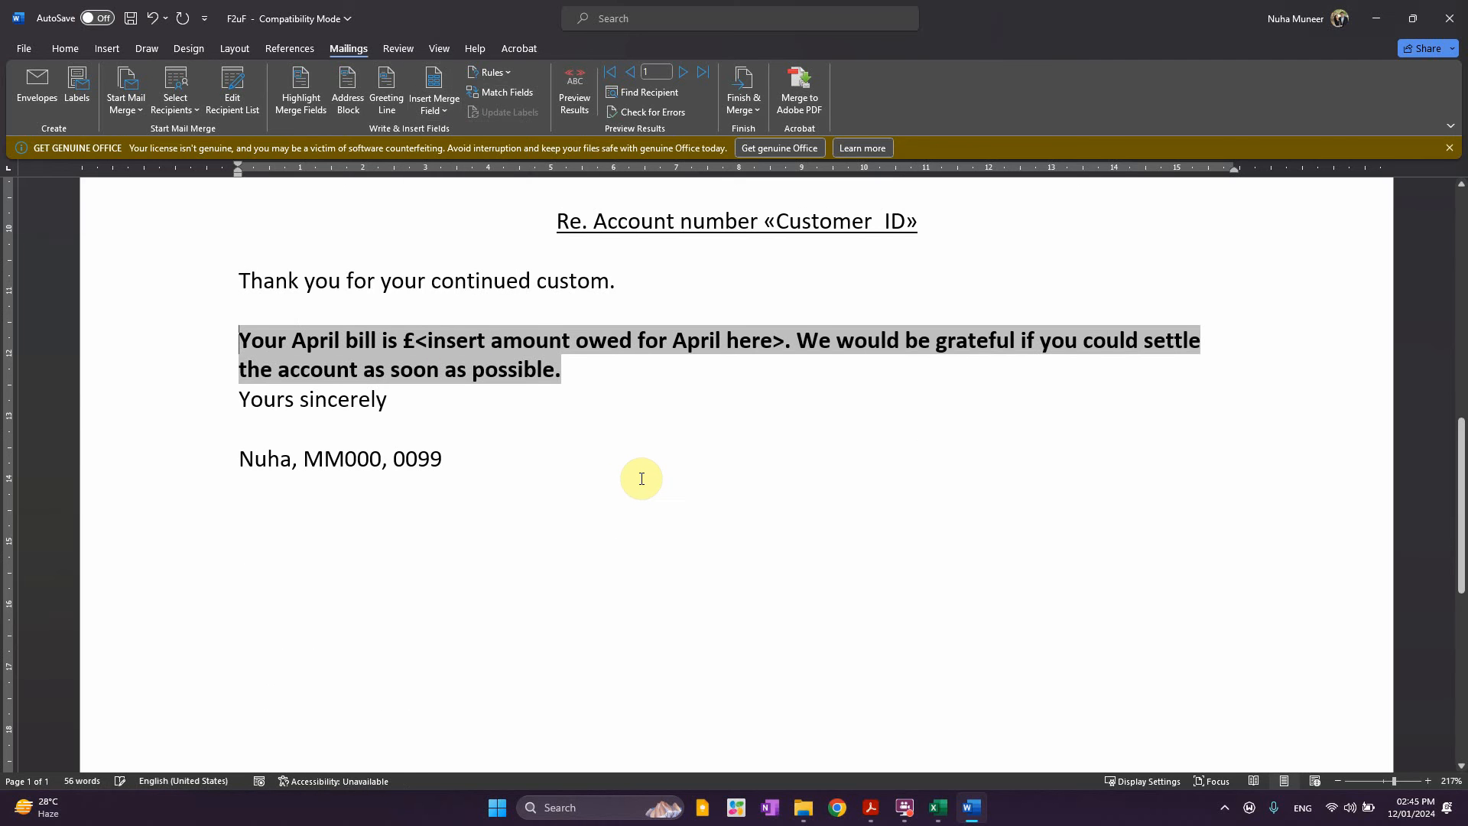
Toggle field codes back on to expose the complete IF field with both texts
{"action": "right_click", "coordinate": [407, 349]}
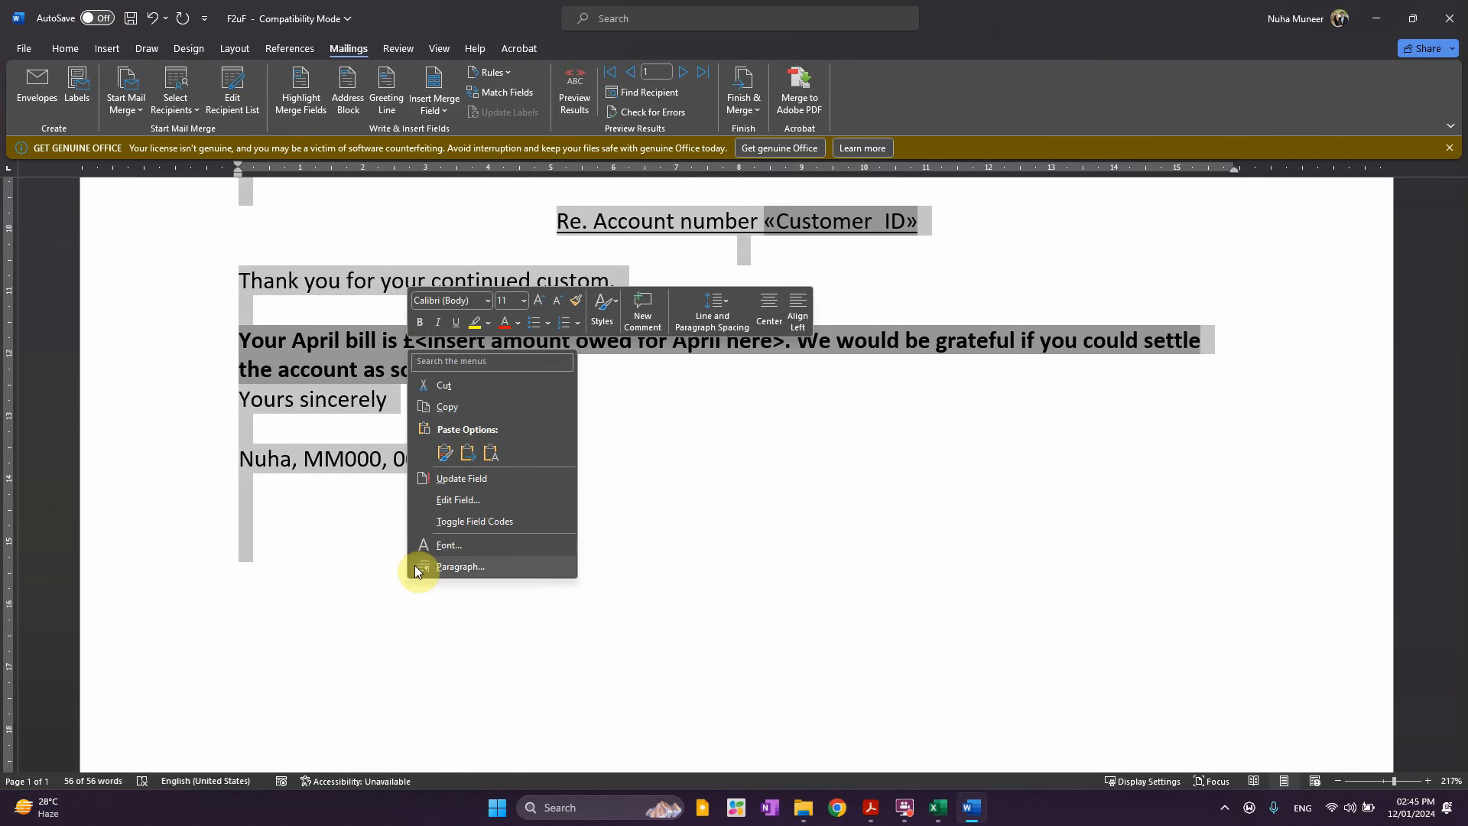
{"action": "left_click", "coordinate": [468, 525]}
{"action": "right_click", "coordinate": [424, 350]}
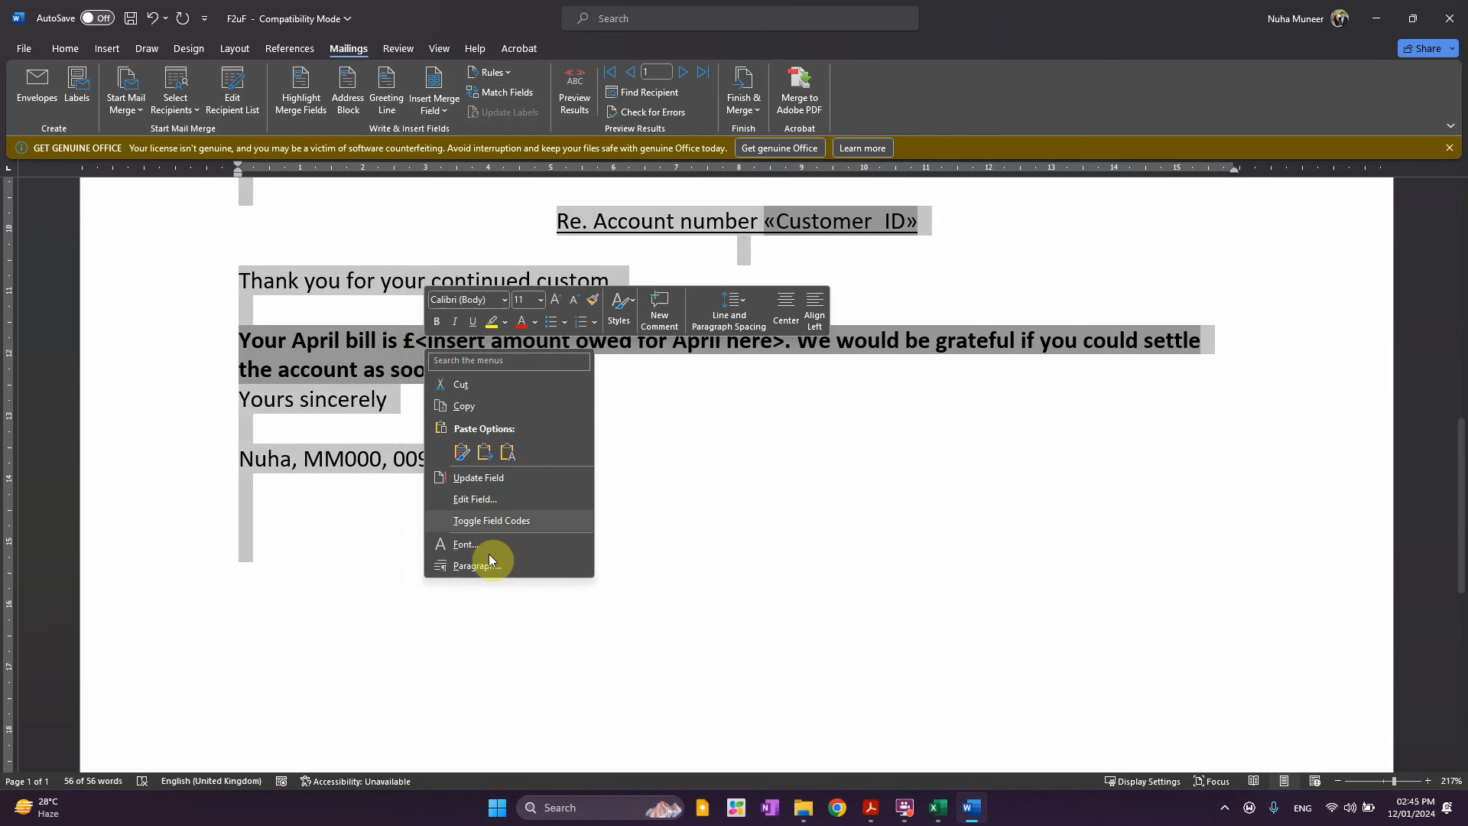
{"action": "left_click", "coordinate": [487, 527]}
{"action": "left_click", "coordinate": [635, 380]}
{"action": "scroll", "coordinate": [699, 515], "scroll_direction": "up", "scroll_amount": 4}
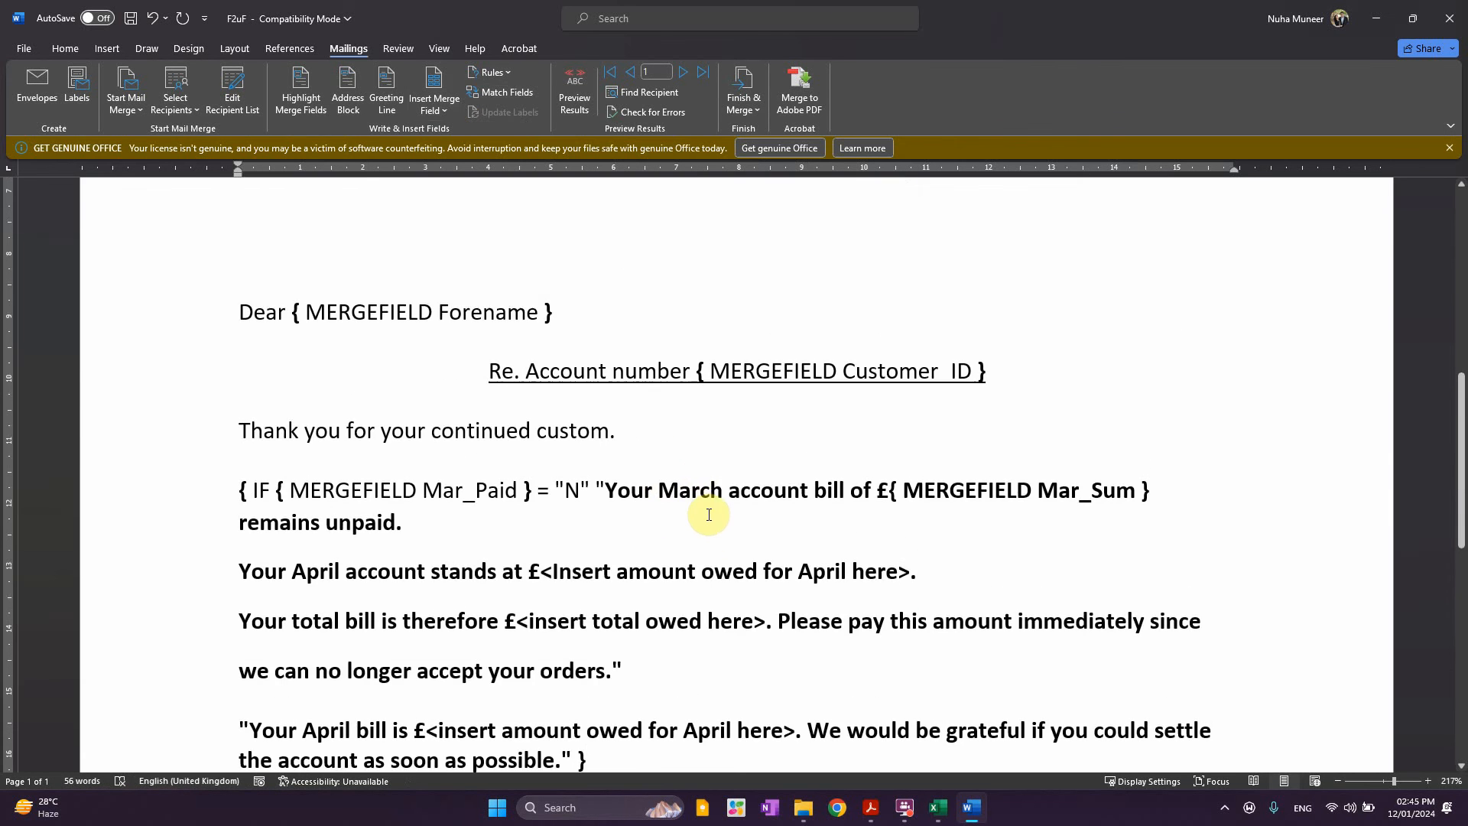
{"action": "scroll", "coordinate": [840, 480], "scroll_direction": "down", "scroll_amount": 2}
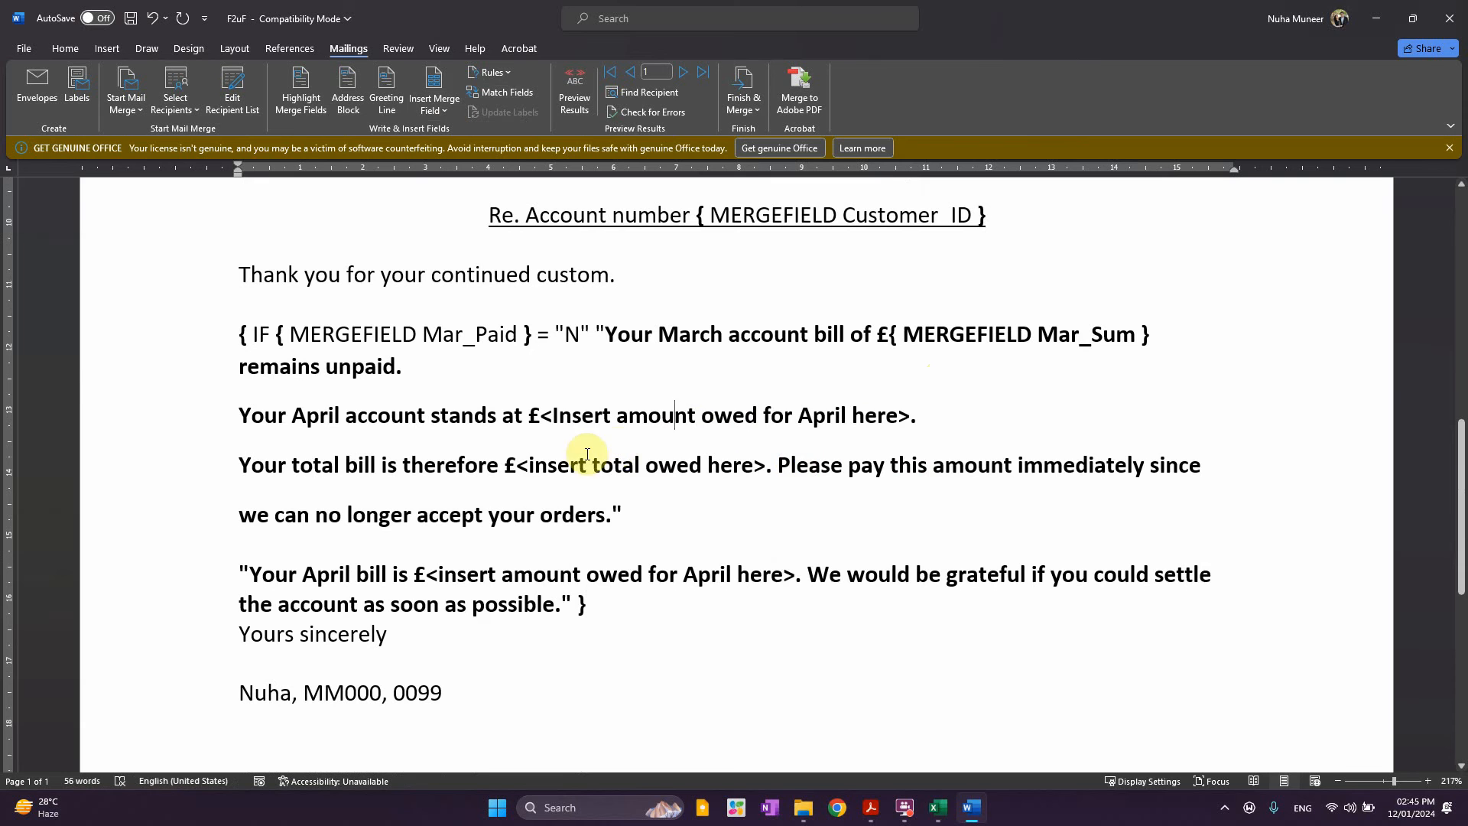
Select '<Insert amount owed for April here>' and insert the Apr_Sum merge field in its place
{"action": "triple_click", "coordinate": [545, 414]}
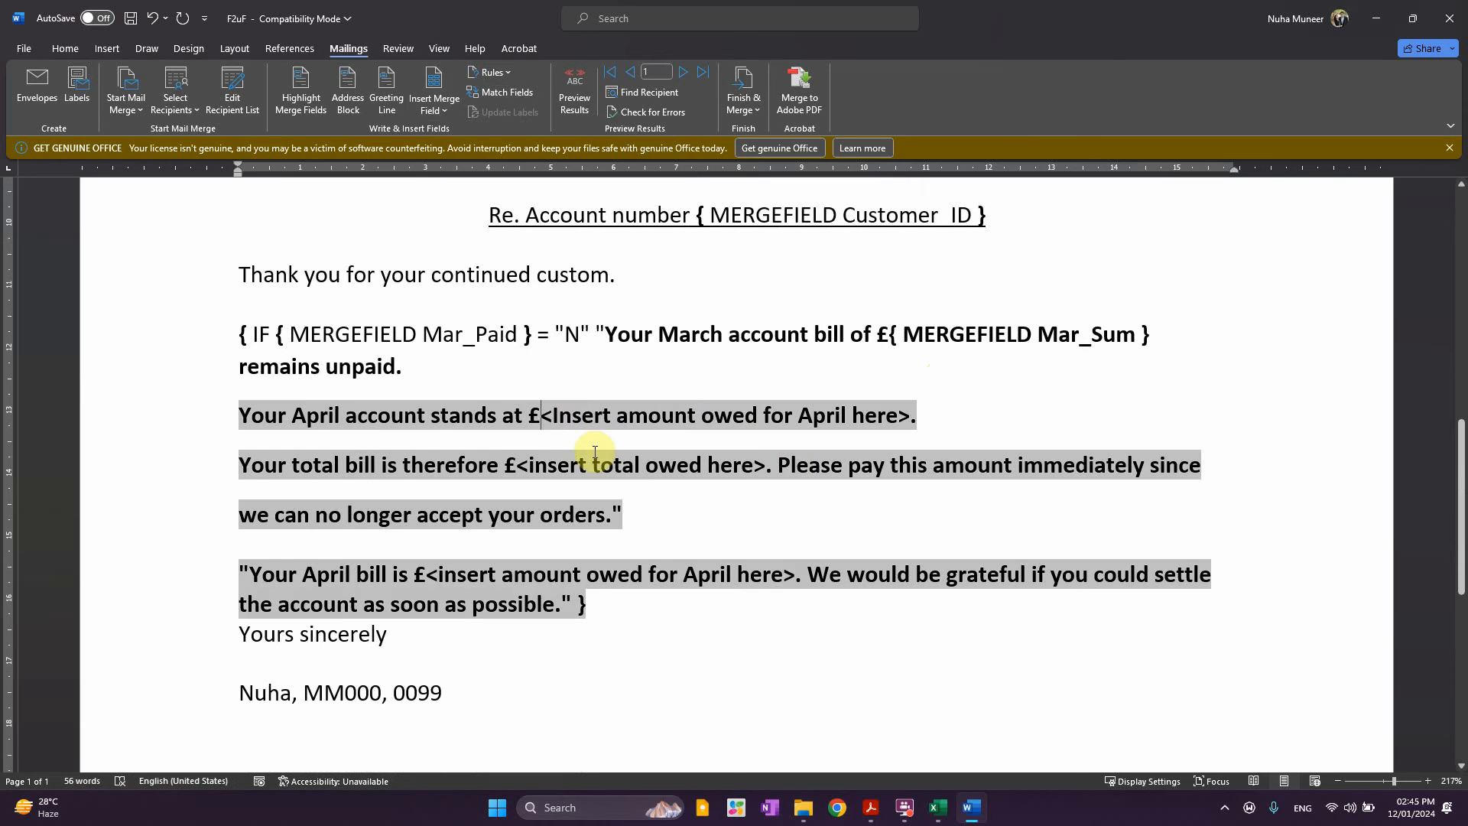
{"action": "left_click", "coordinate": [906, 415], "text": "shift"}
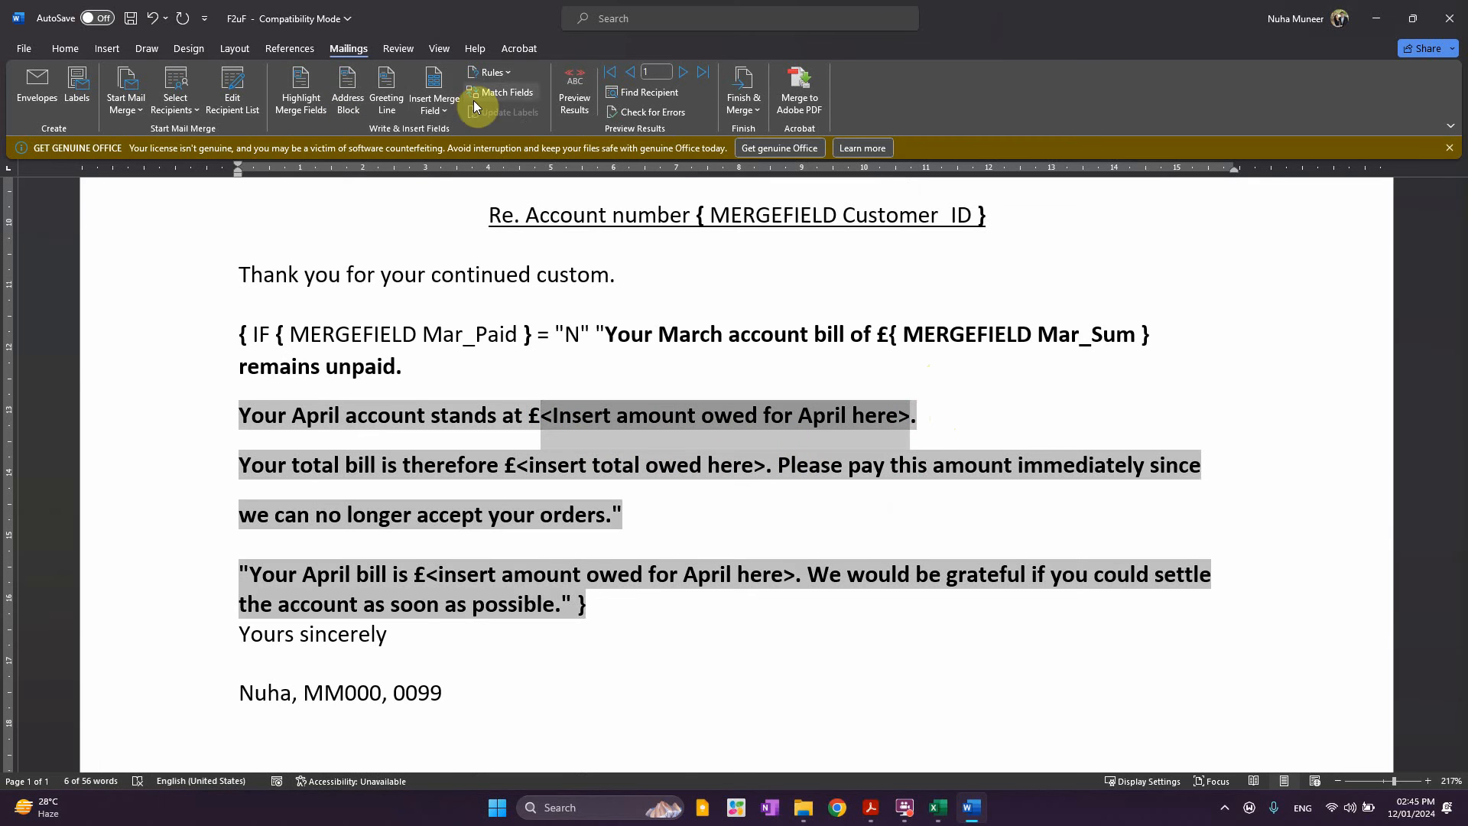
{"action": "left_click", "coordinate": [528, 95]}
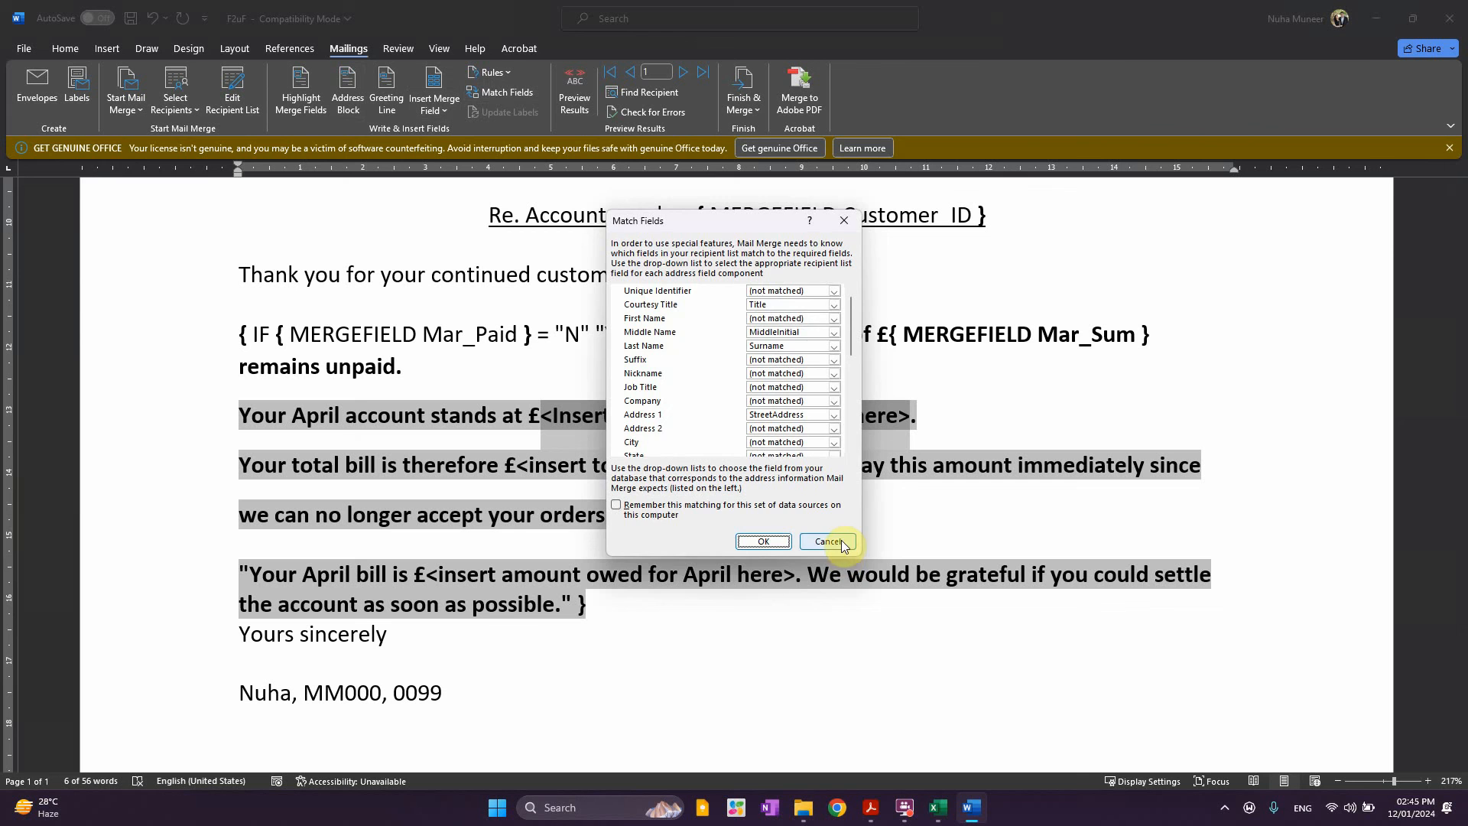
{"action": "left_click", "coordinate": [839, 545]}
{"action": "left_click", "coordinate": [506, 72]}
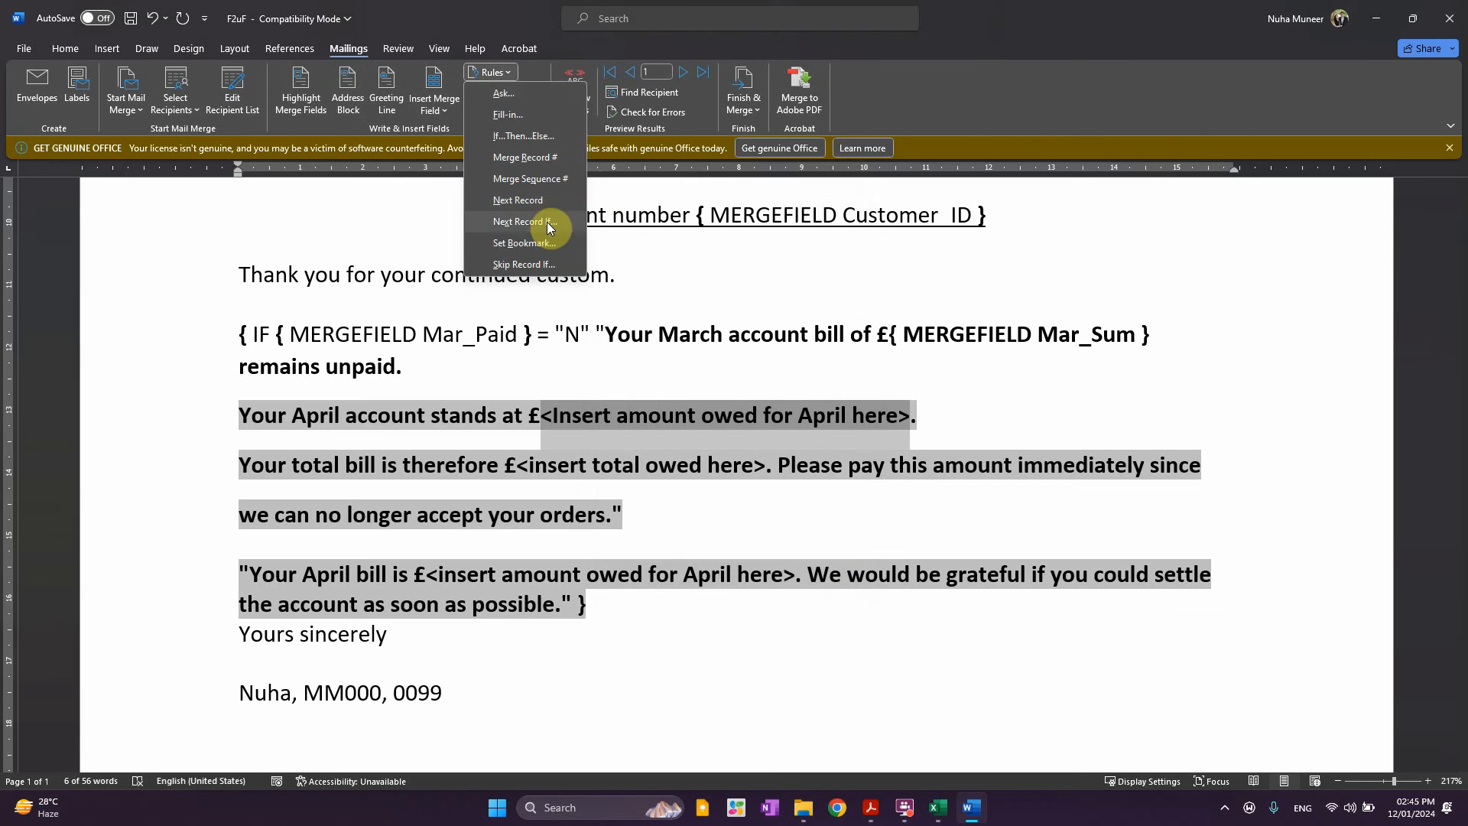
{"action": "left_click", "coordinate": [637, 45]}
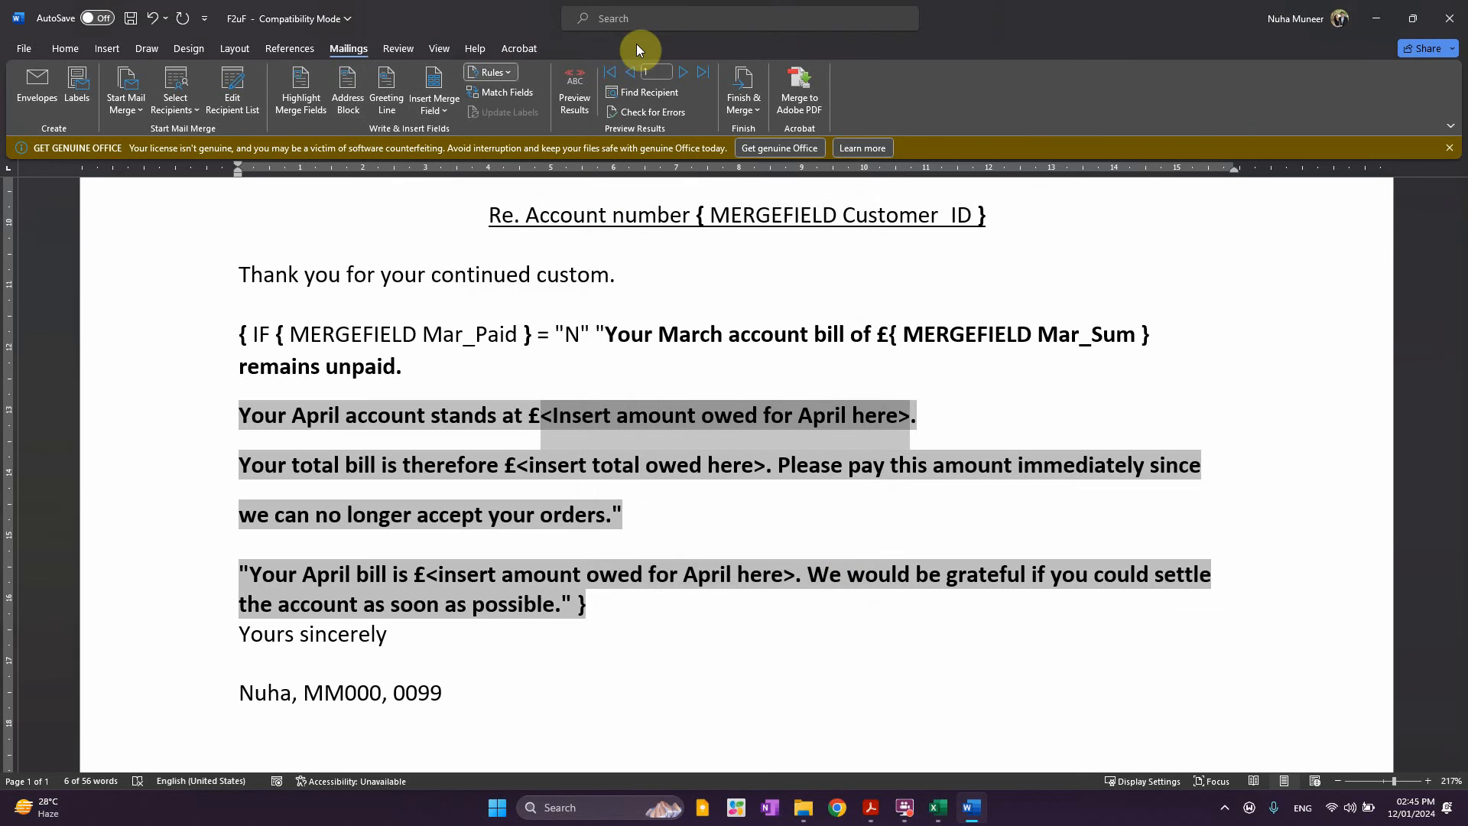
{"action": "left_click", "coordinate": [438, 116]}
{"action": "left_click", "coordinate": [471, 389]}
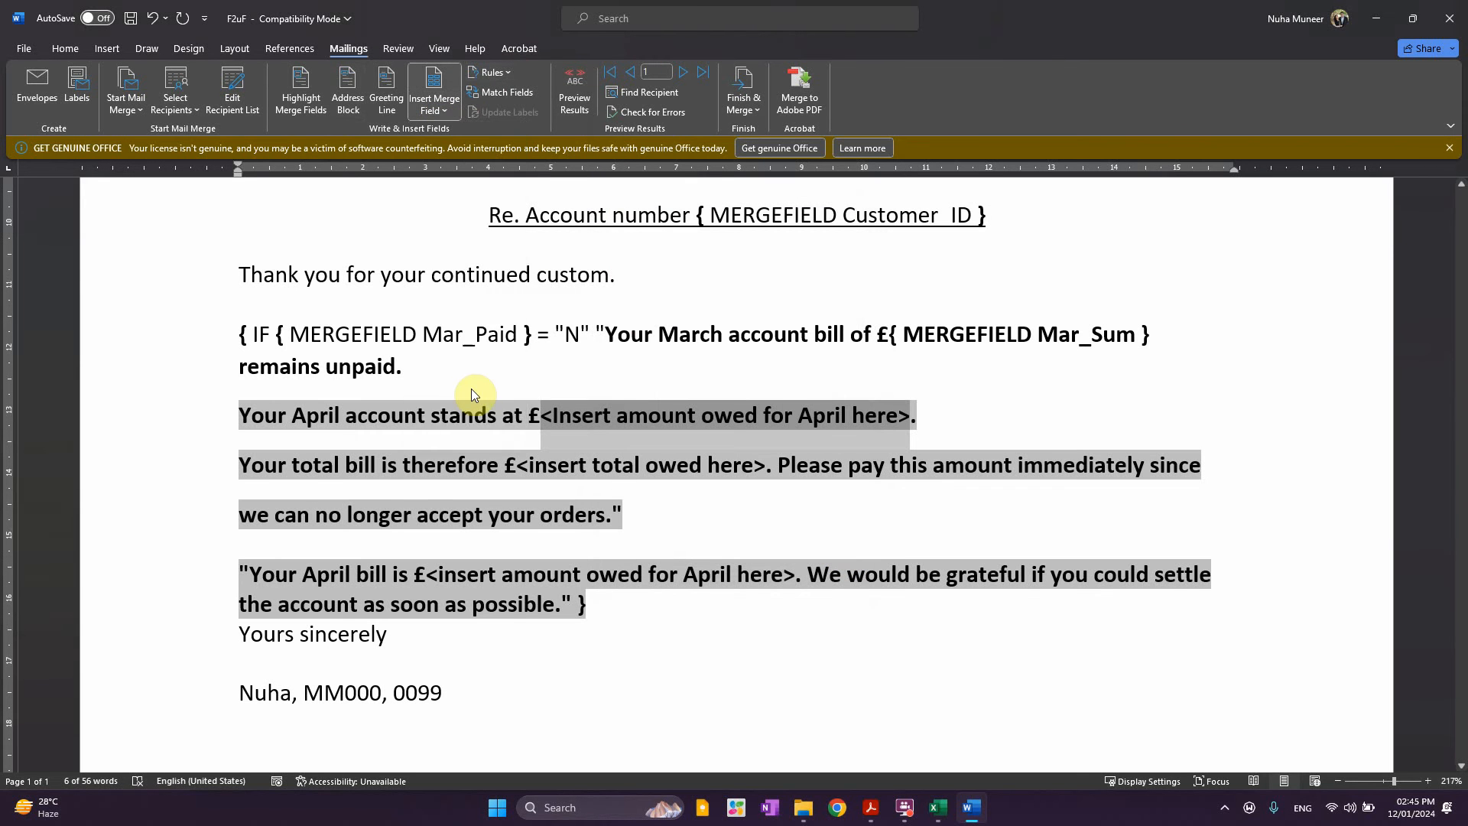
Toggle field codes for the whole document so '{ MERGEFIELD Apr_Sum }' shows
{"action": "key", "text": "ctrl+a"}
{"action": "right_click", "coordinate": [511, 384]}
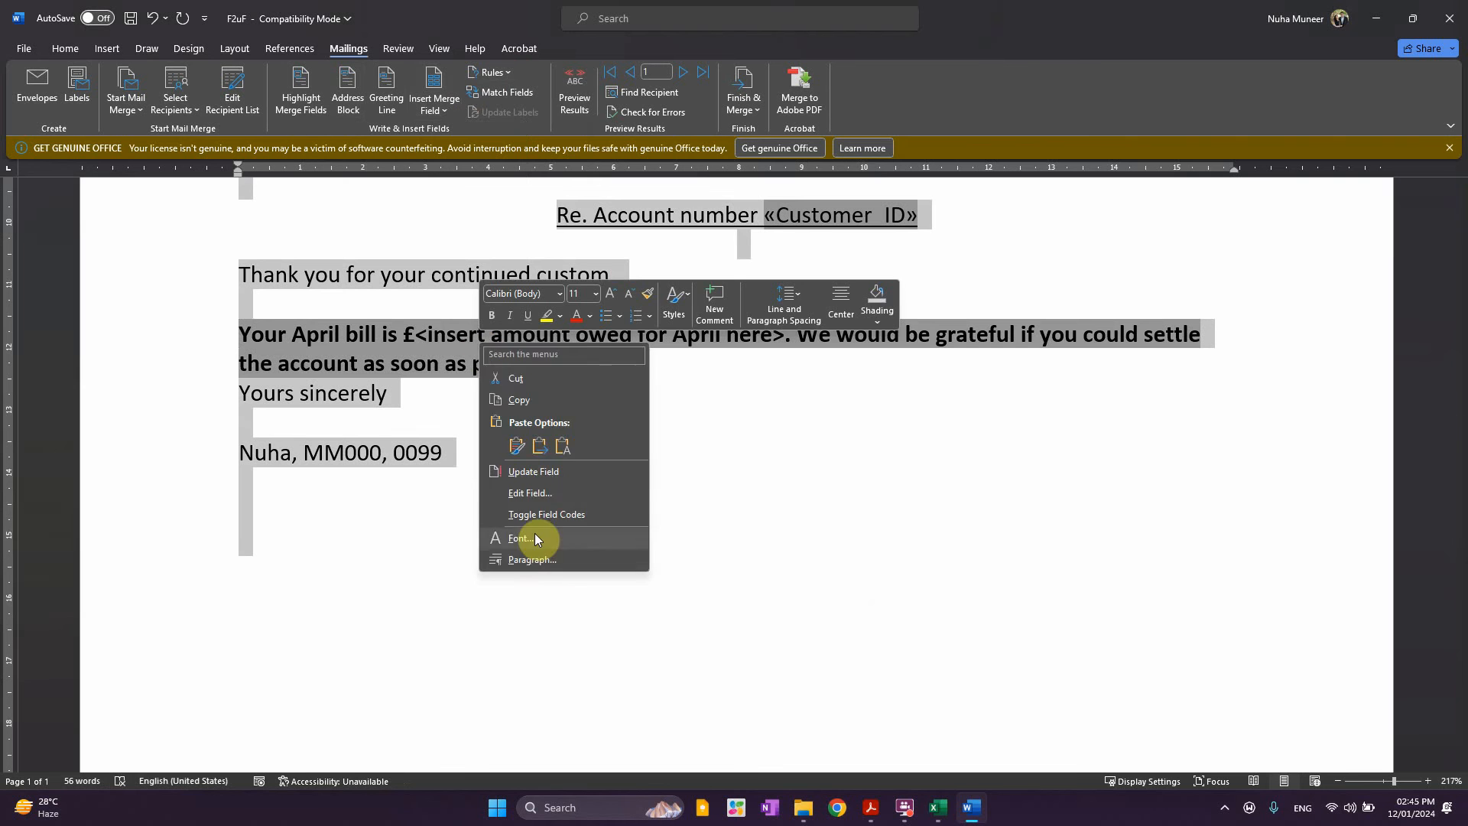
{"action": "left_click", "coordinate": [535, 525]}
{"action": "right_click", "coordinate": [432, 342]}
{"action": "left_click", "coordinate": [566, 517]}
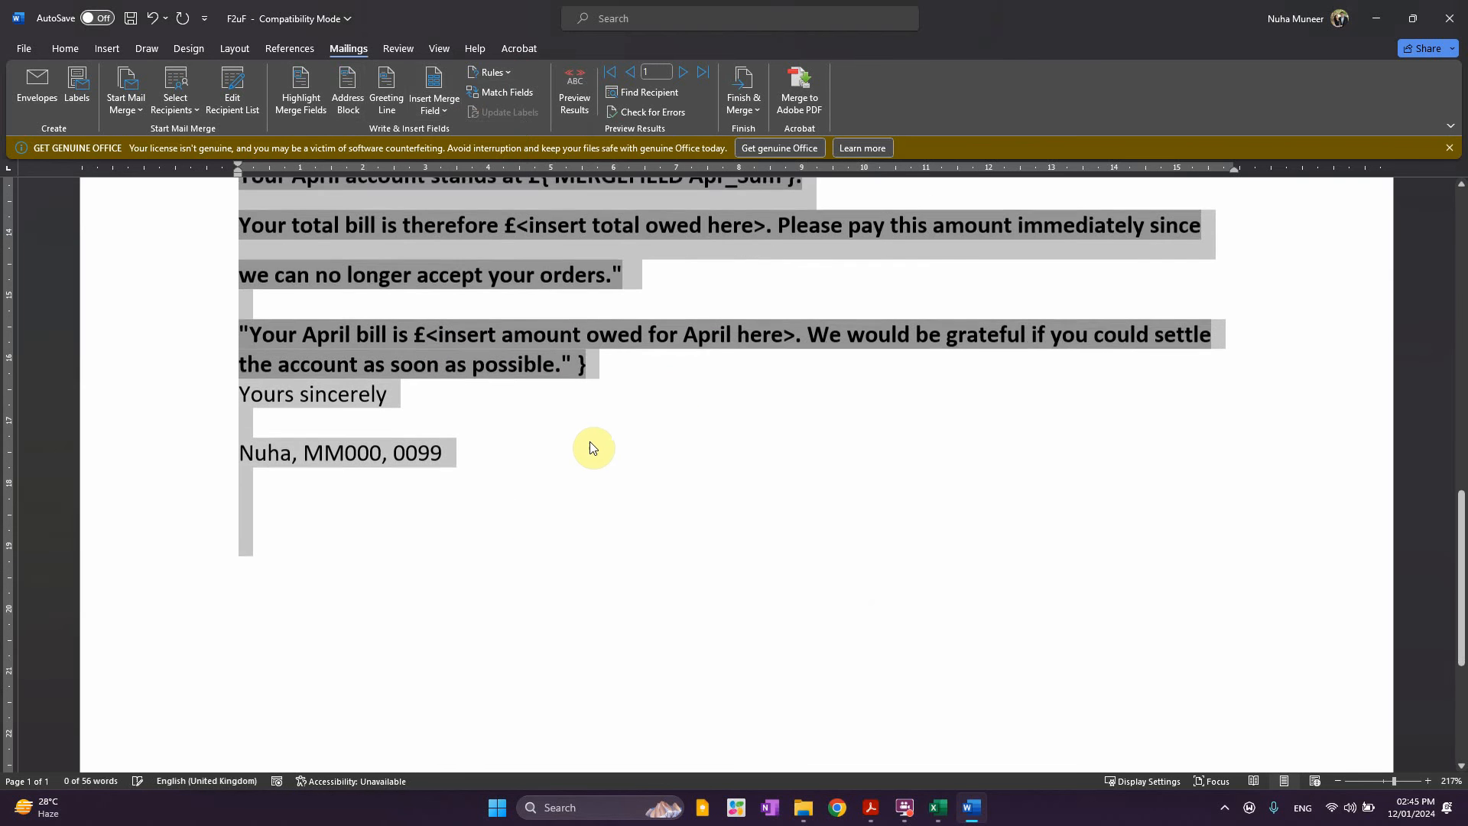
{"action": "left_click", "coordinate": [793, 469]}
{"action": "scroll", "coordinate": [786, 530], "scroll_direction": "up", "scroll_amount": 3}
{"action": "left_click", "coordinate": [558, 539]}
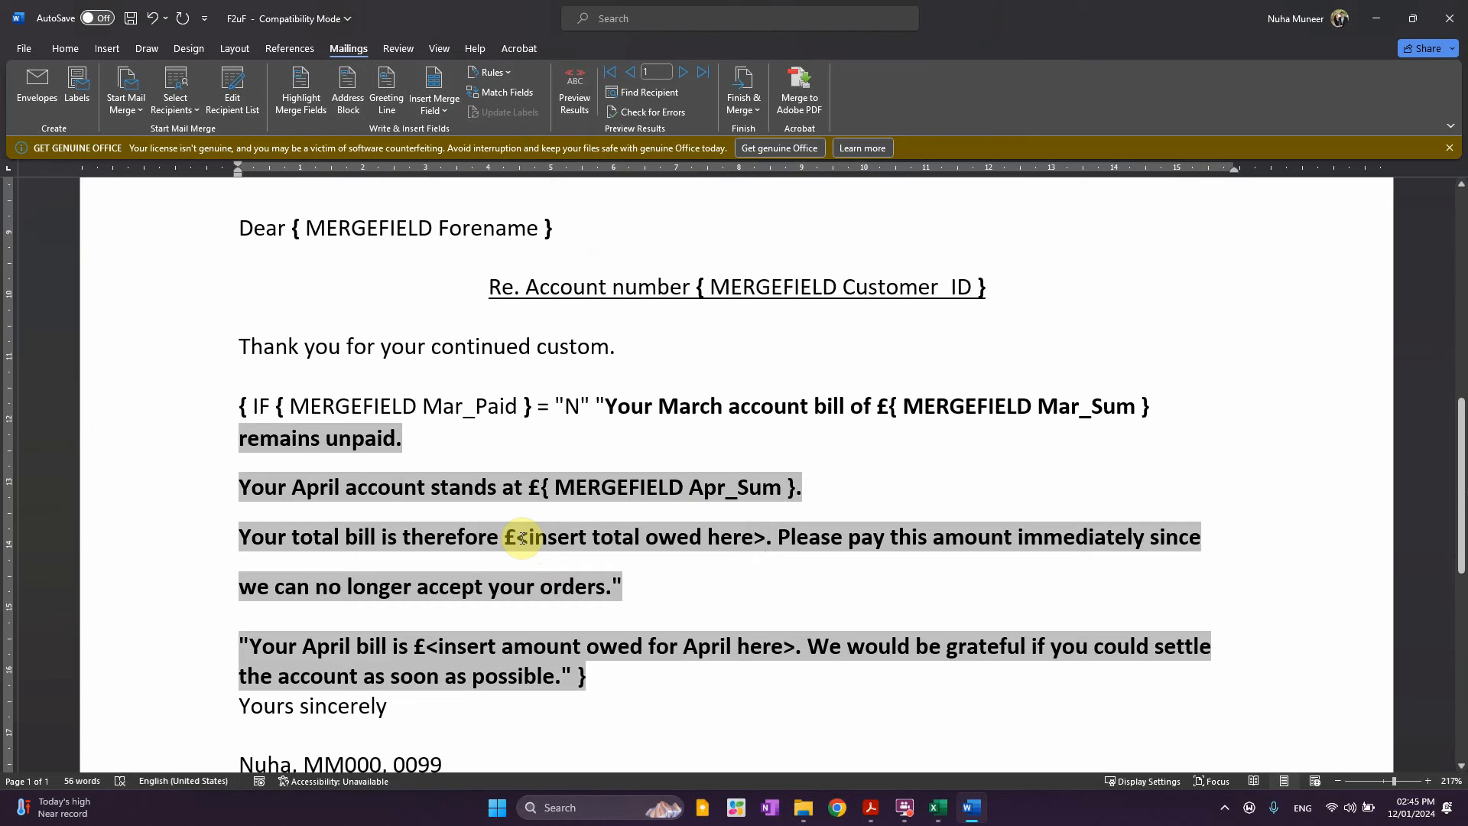
Swap the '<insert total owed here>' placeholder for the OutstandingTotal merge field
{"action": "left_click_drag", "start_coordinate": [522, 538], "coordinate": [766, 538]}
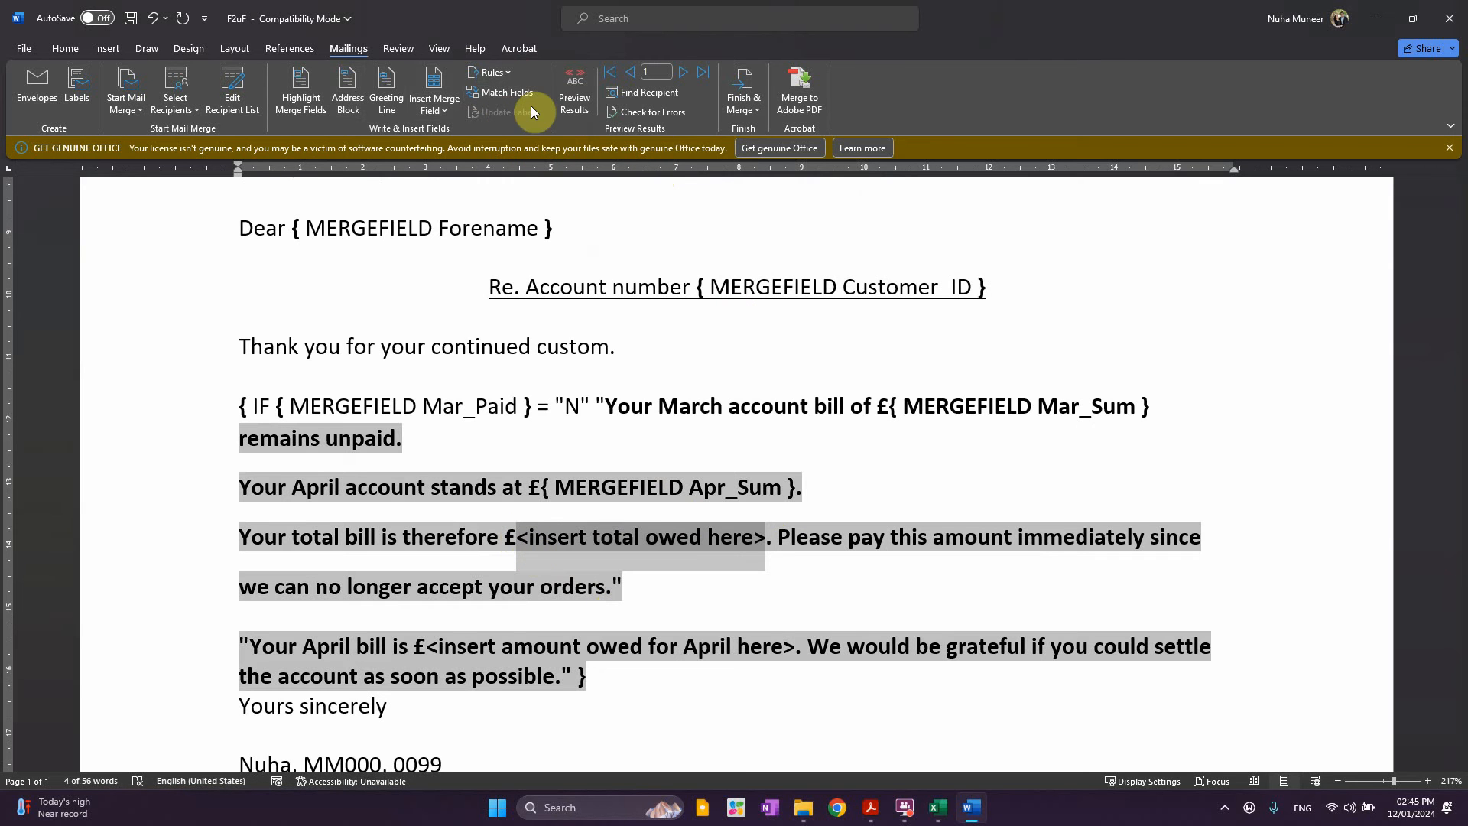
{"action": "left_click", "coordinate": [430, 110]}
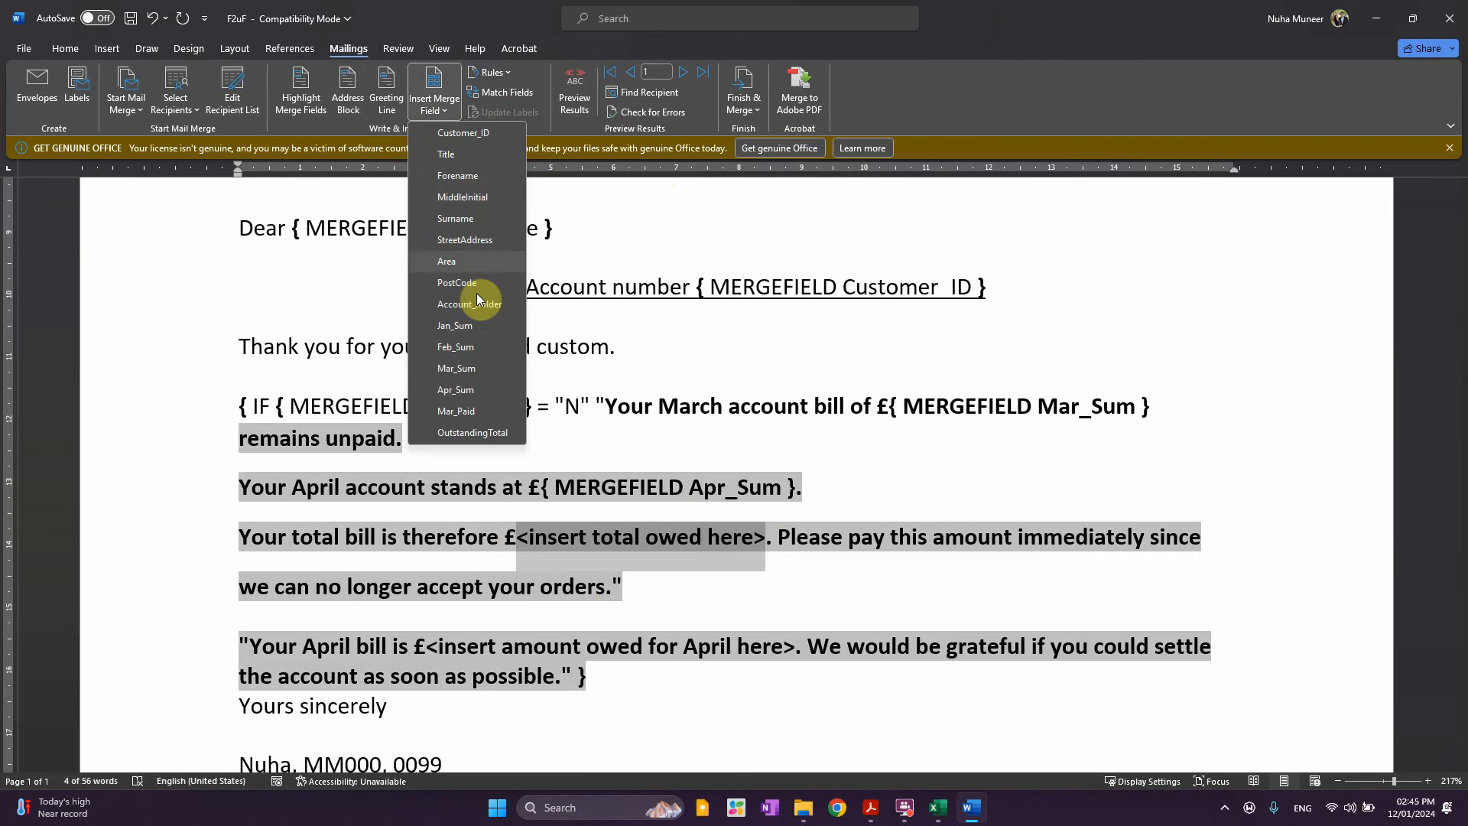
{"action": "left_click", "coordinate": [451, 432]}
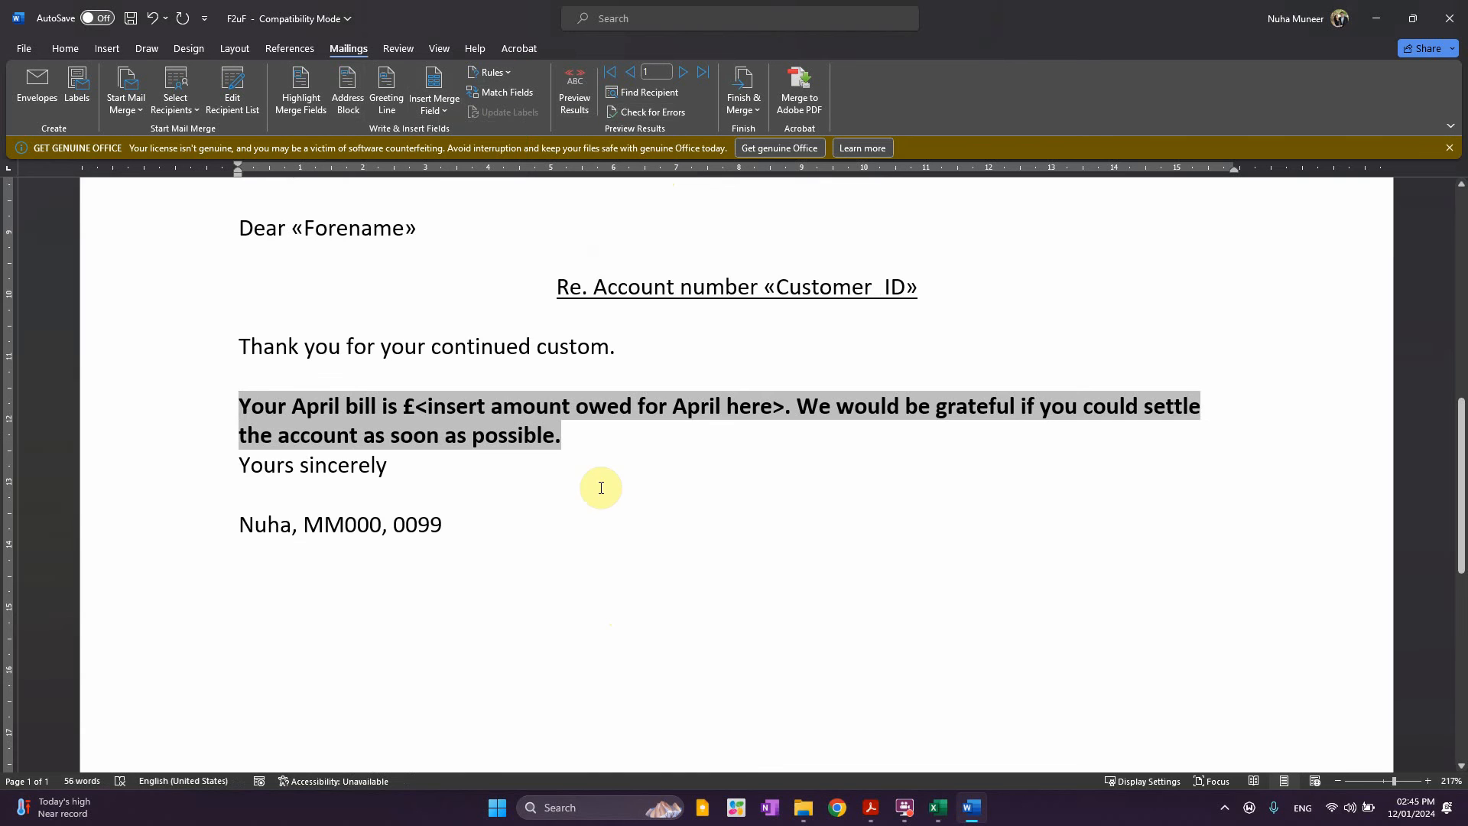
Toggle field codes for the whole document to display '{ MERGEFIELD OutstandingTotal }'
{"action": "key", "text": "ctrl+a"}
{"action": "right_click", "coordinate": [499, 411]}
{"action": "left_click", "coordinate": [554, 589]}
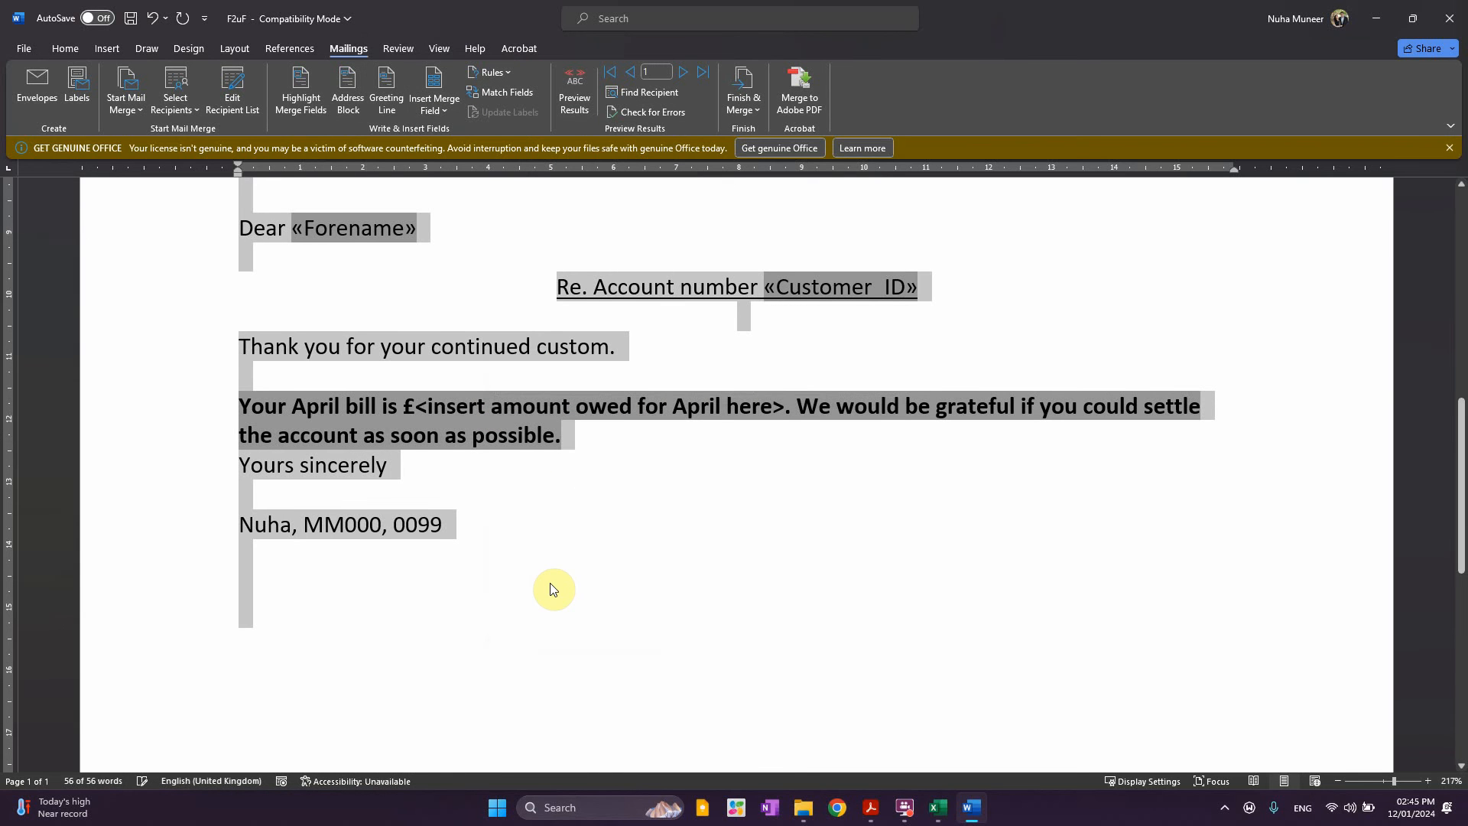
{"action": "right_click", "coordinate": [517, 413]}
{"action": "left_click", "coordinate": [589, 578]}
{"action": "scroll", "coordinate": [762, 625], "scroll_direction": "down", "scroll_amount": 2}
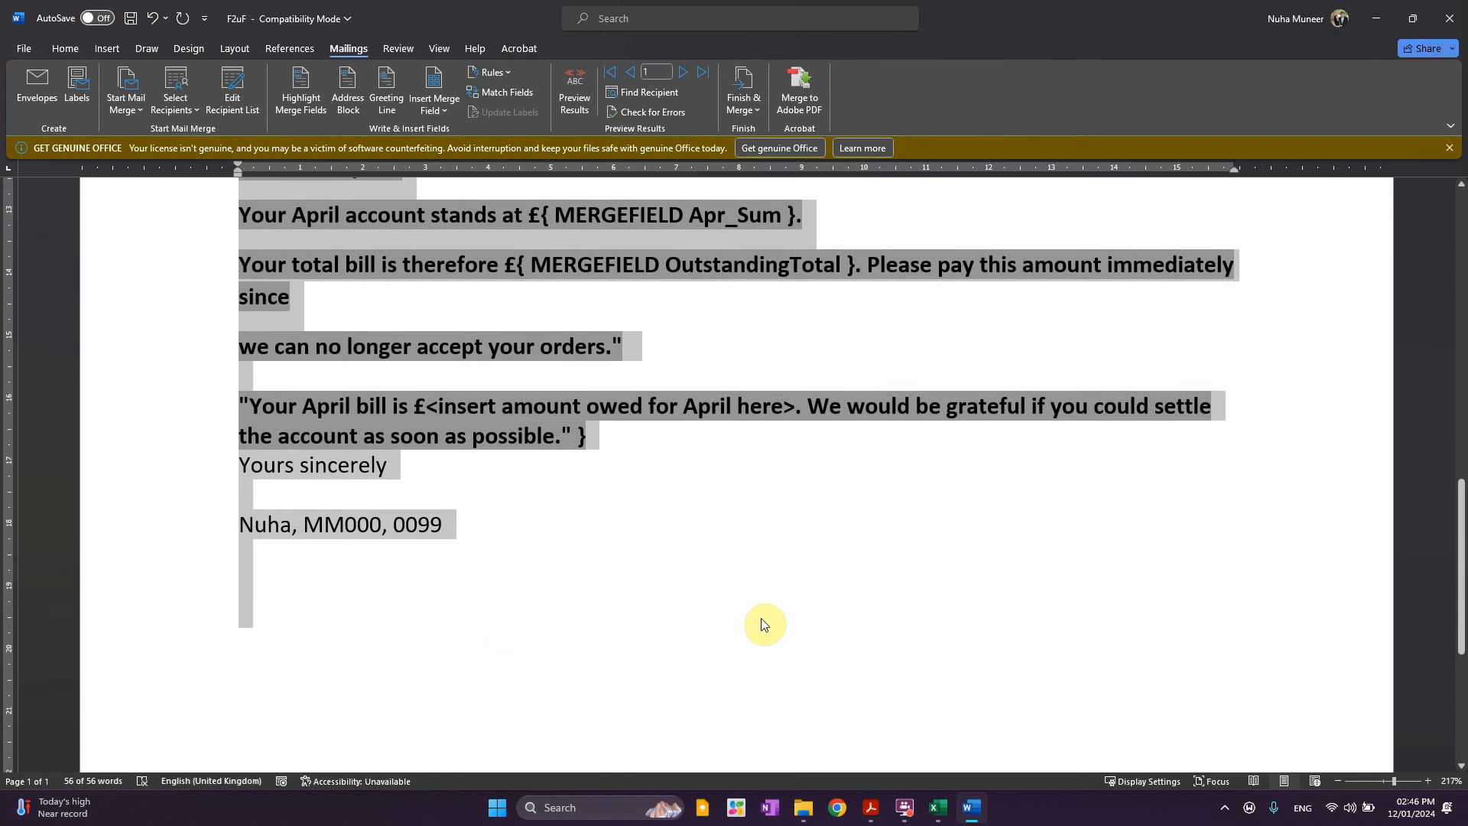
{"action": "scroll", "coordinate": [762, 625], "scroll_direction": "up", "scroll_amount": 1}
{"action": "left_click", "coordinate": [612, 491]}
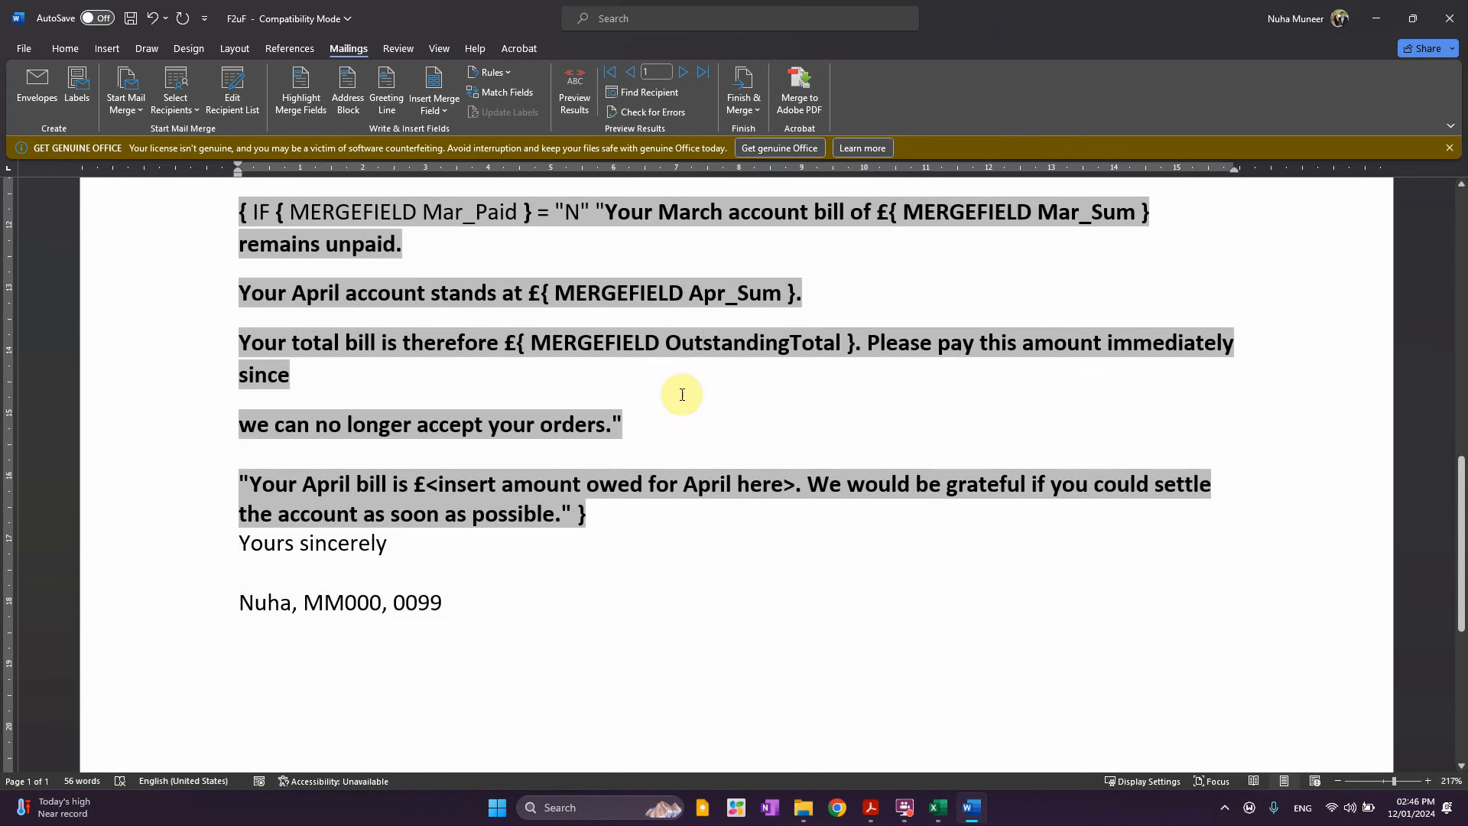
{"action": "left_click", "coordinate": [323, 399]}
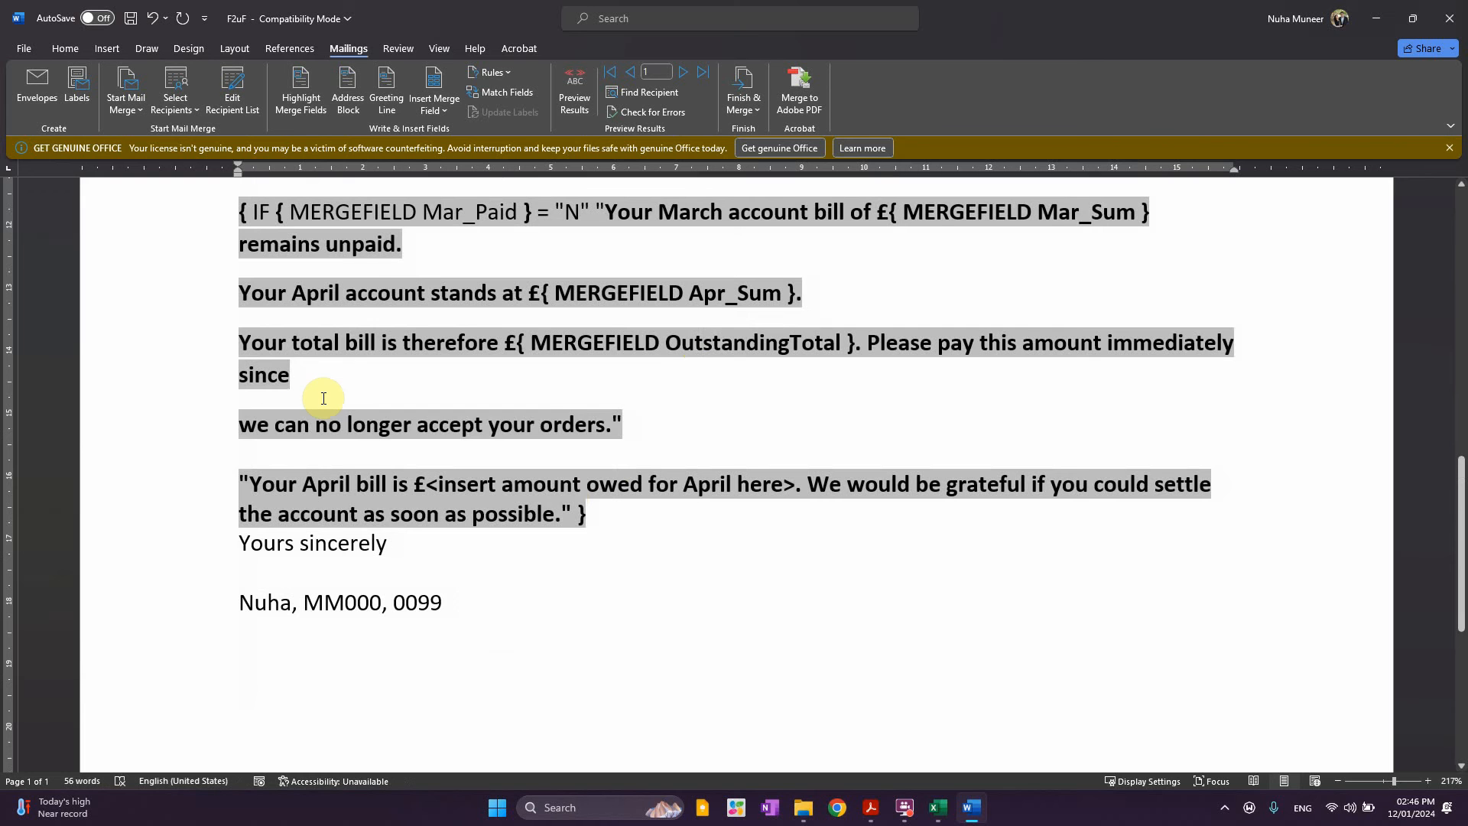
Join the orders line up and insert Apr_Sum in place of the final April amount placeholder
{"action": "key", "text": "Delete"}
{"action": "scroll", "coordinate": [387, 434], "scroll_direction": "up", "scroll_amount": 1}
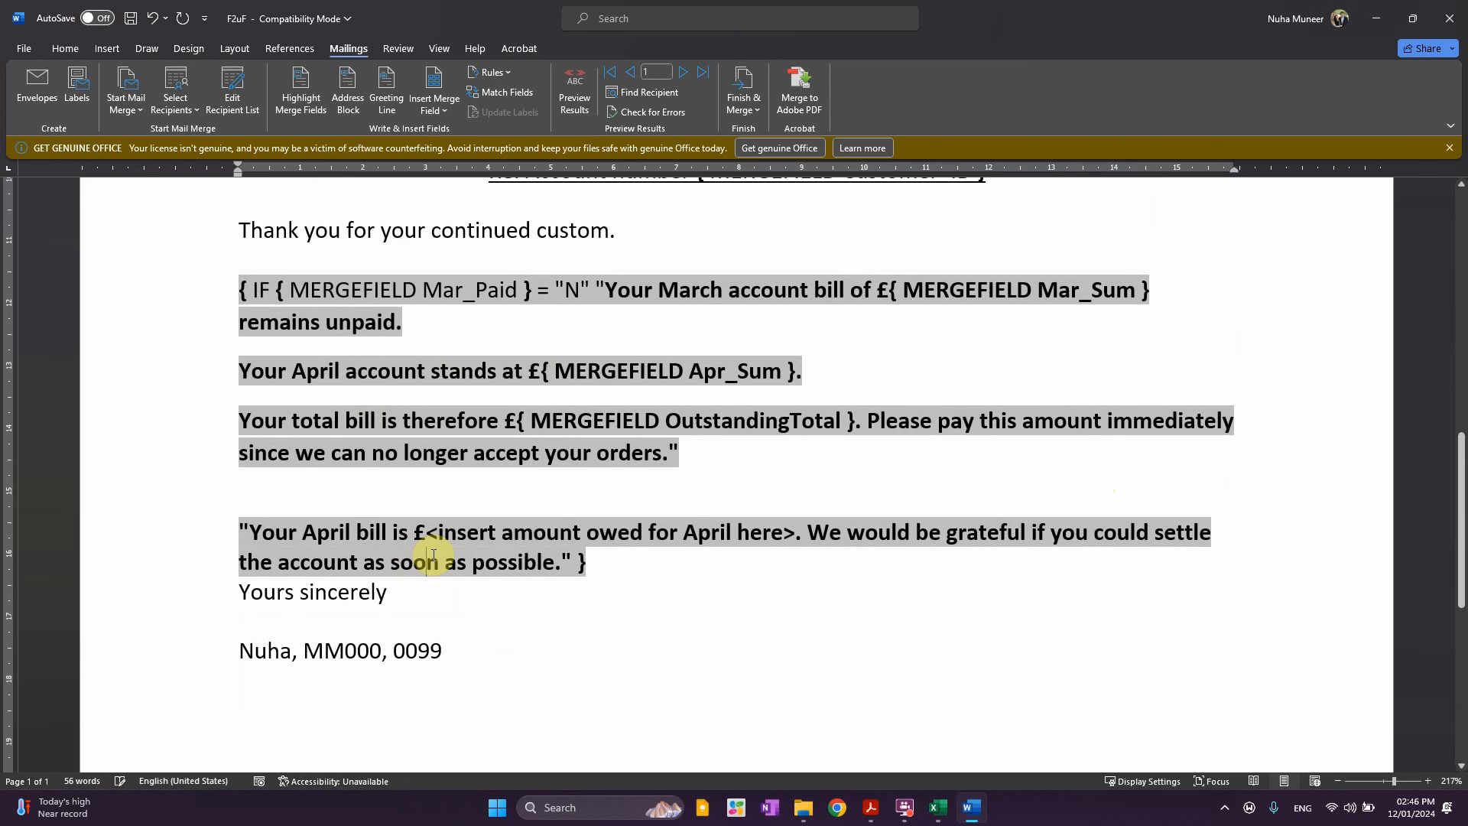
{"action": "scroll", "coordinate": [433, 555], "scroll_direction": "down", "scroll_amount": 1}
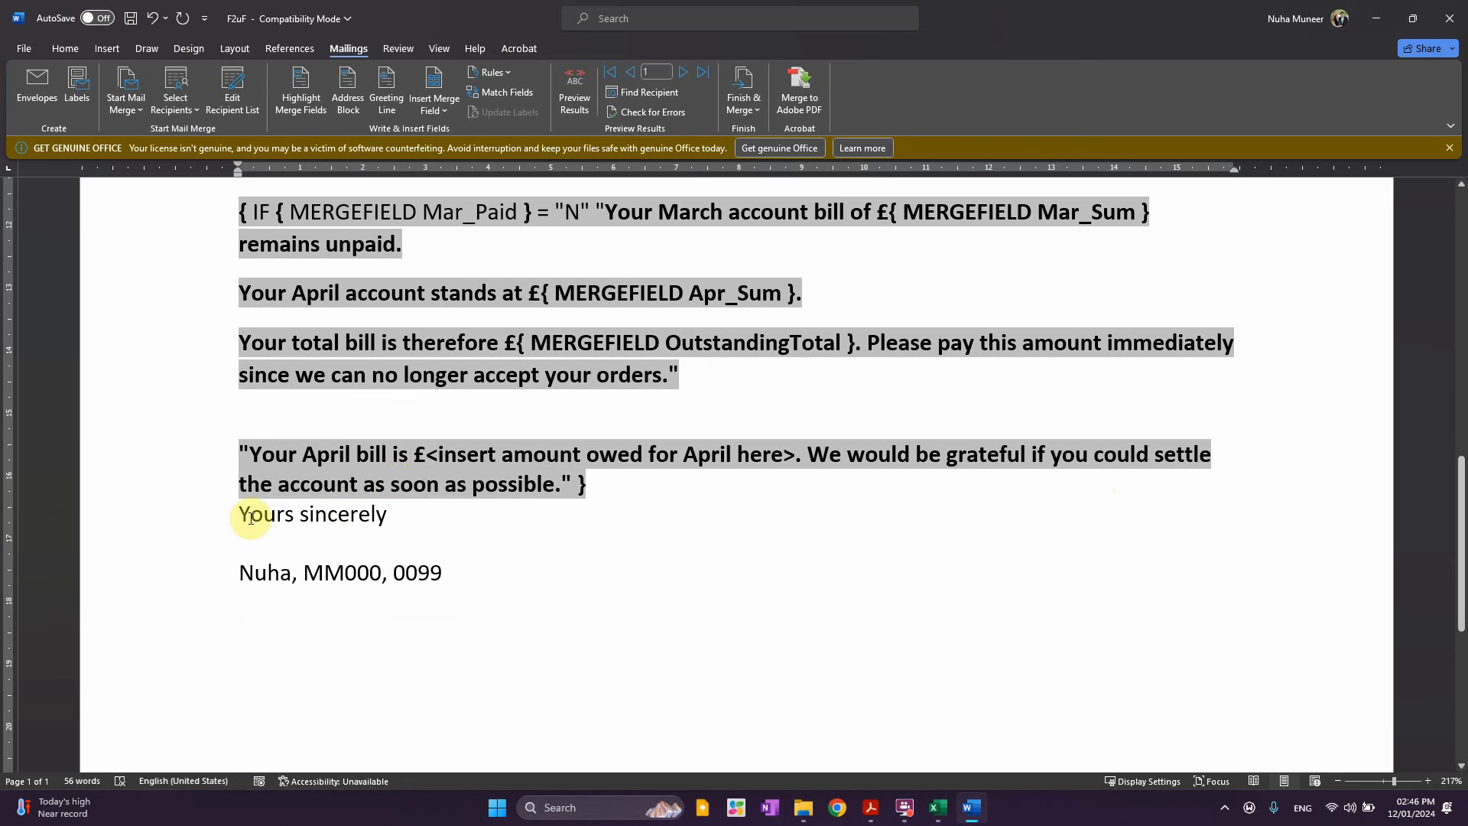
{"action": "left_click", "coordinate": [497, 454]}
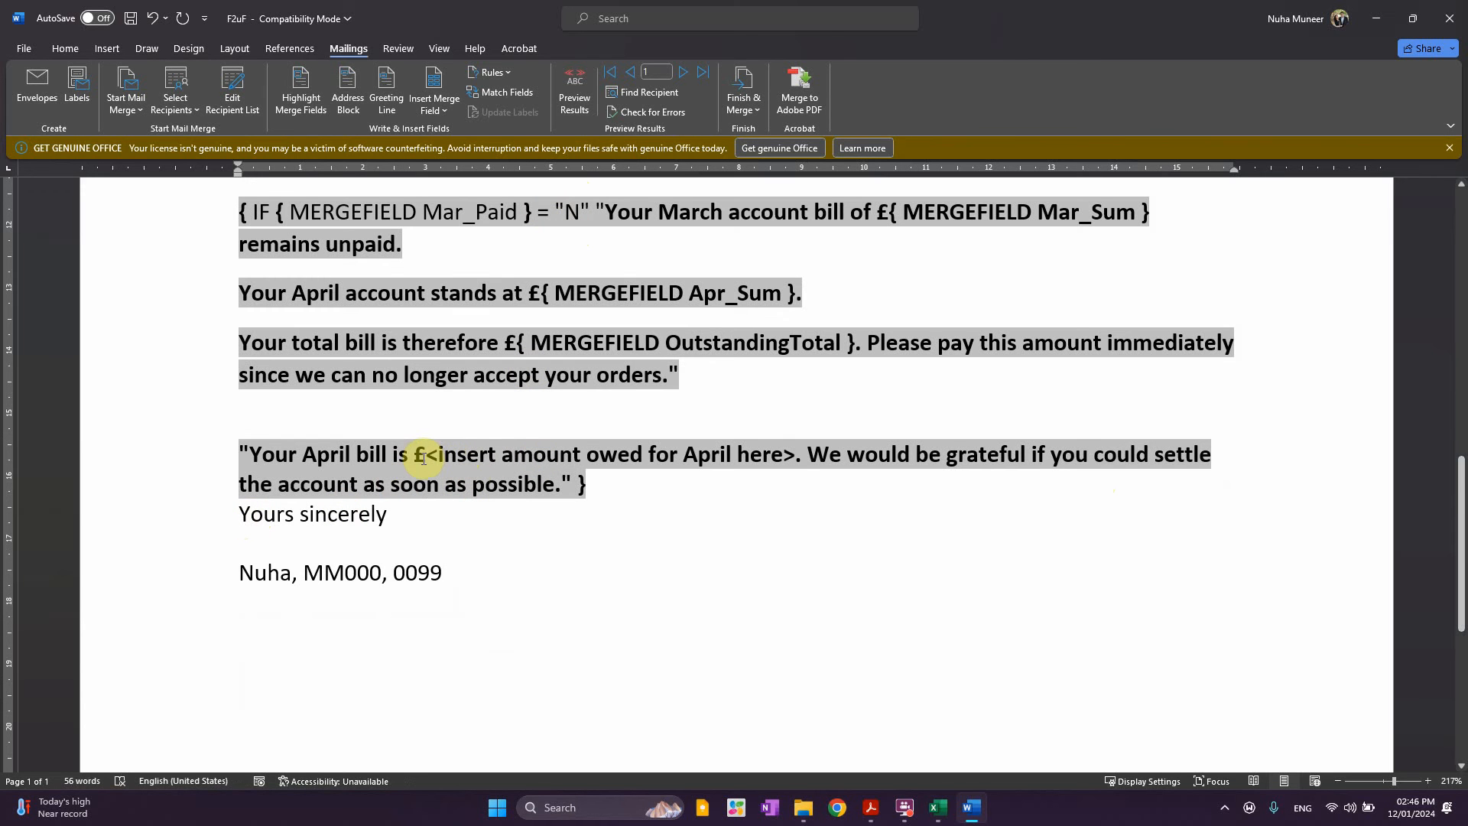
{"action": "left_click", "coordinate": [796, 457], "text": "shift"}
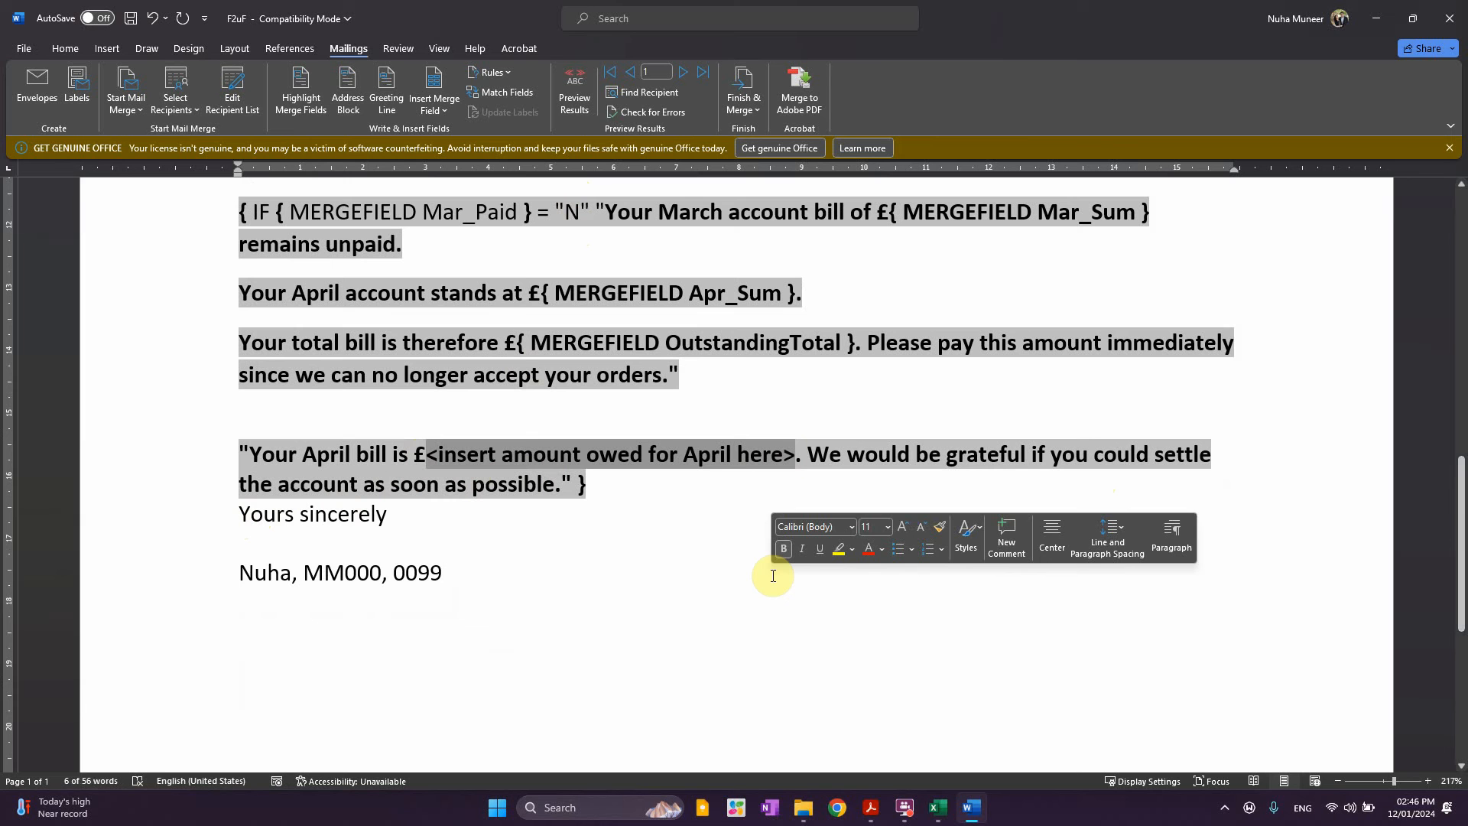
{"action": "left_click", "coordinate": [447, 112]}
{"action": "left_click", "coordinate": [456, 390]}
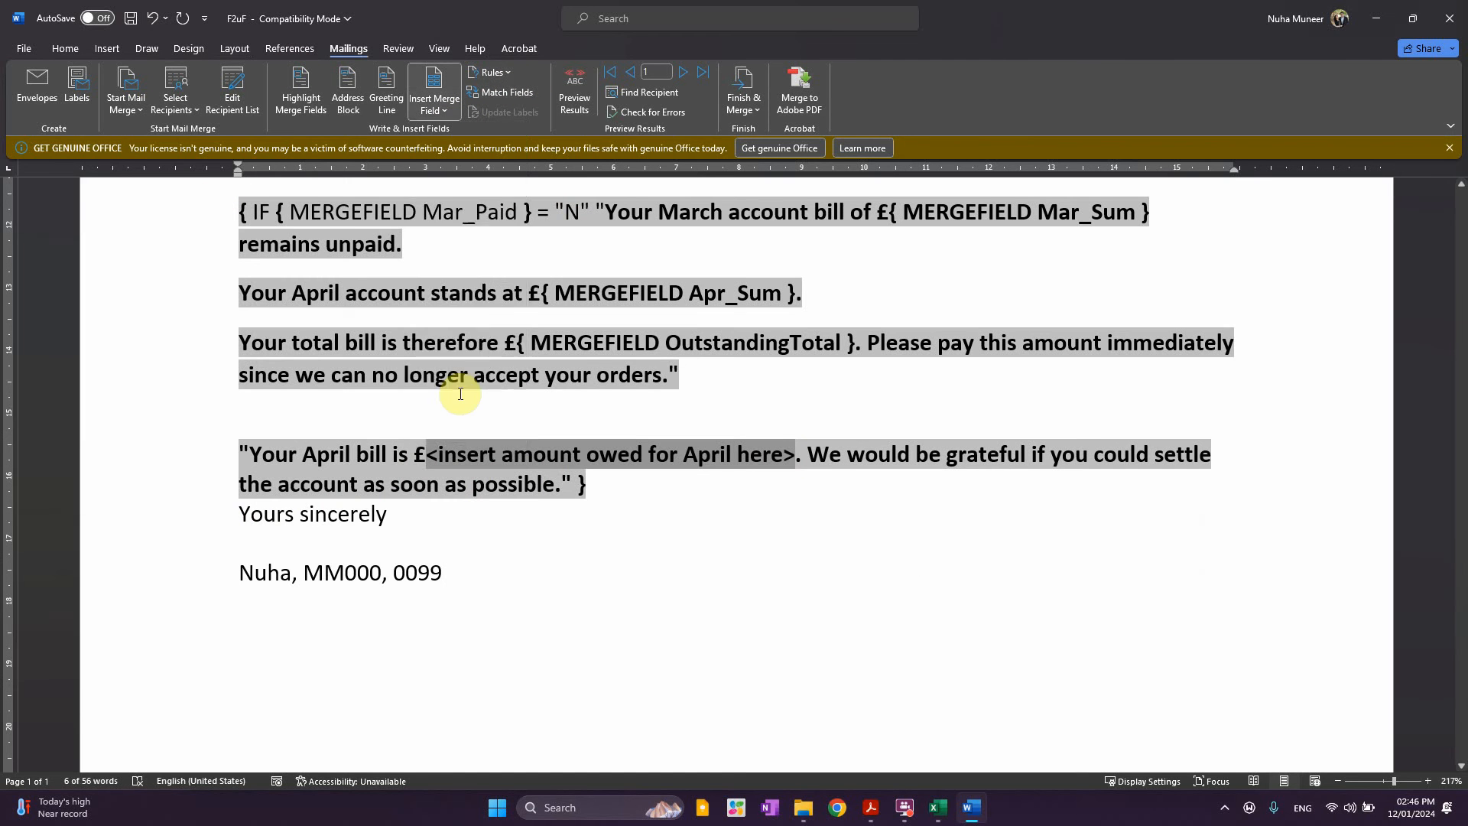
{"action": "key", "text": "alt+F9"}
Insert a blank line before 'Yours sincerely'
{"action": "scroll", "coordinate": [563, 439], "scroll_direction": "up", "scroll_amount": 3}
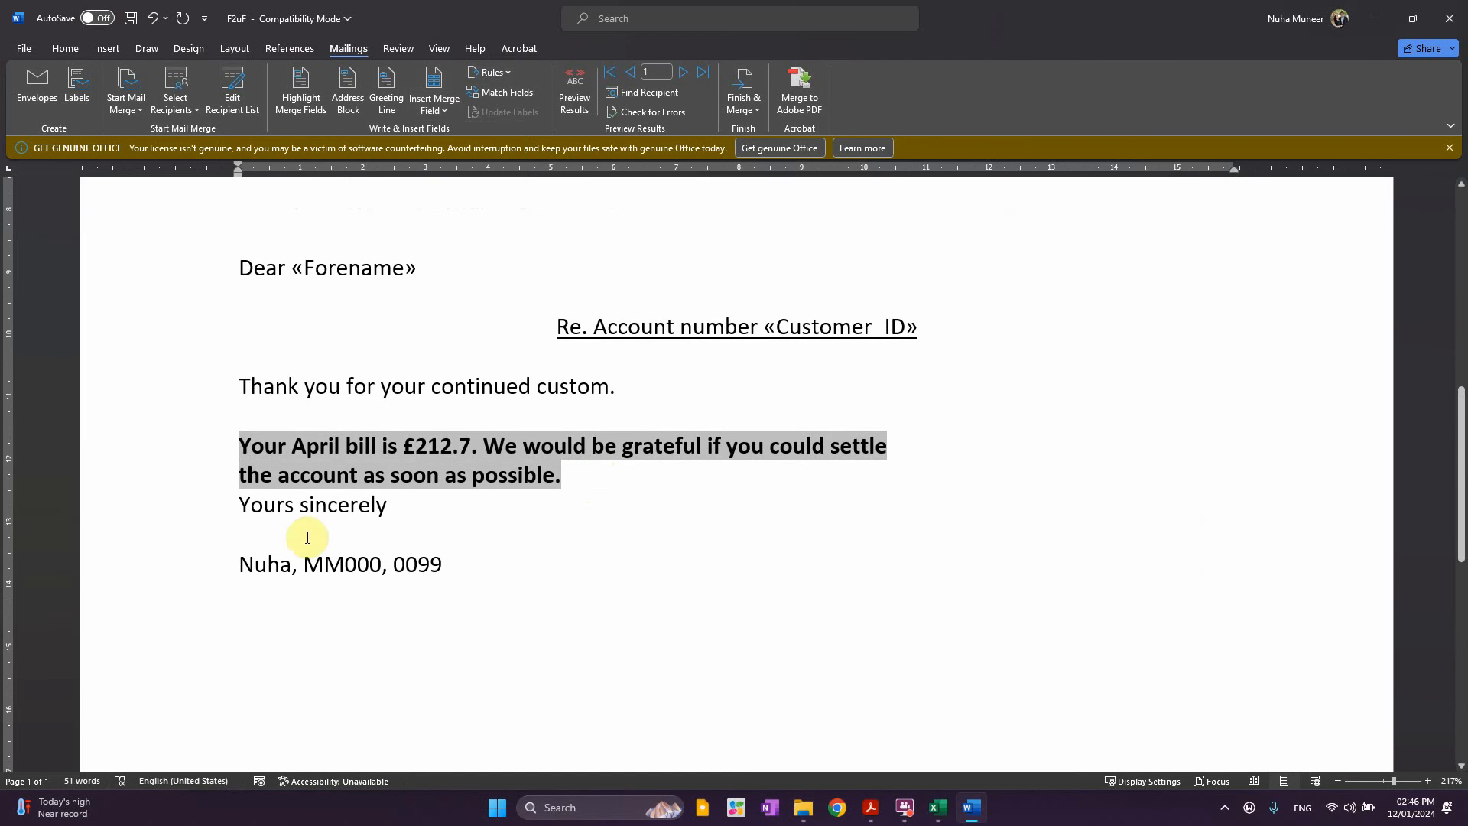
{"action": "left_click", "coordinate": [234, 507]}
{"action": "key", "text": "Return"}
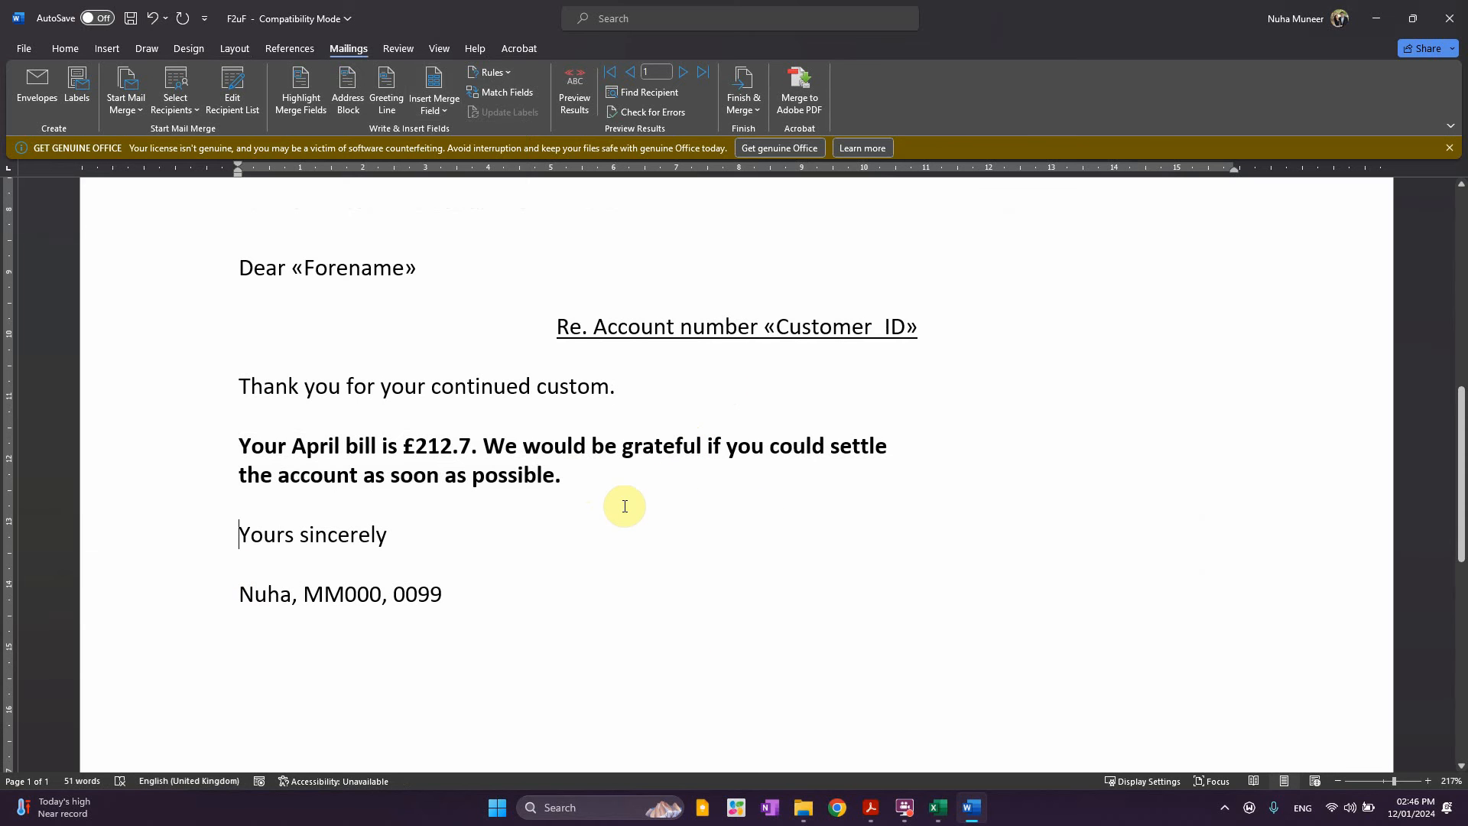
Show field codes again and rejoin 'settle' and 'the account' onto one line
{"action": "key", "text": "ctrl+a"}
{"action": "right_click", "coordinate": [433, 478]}
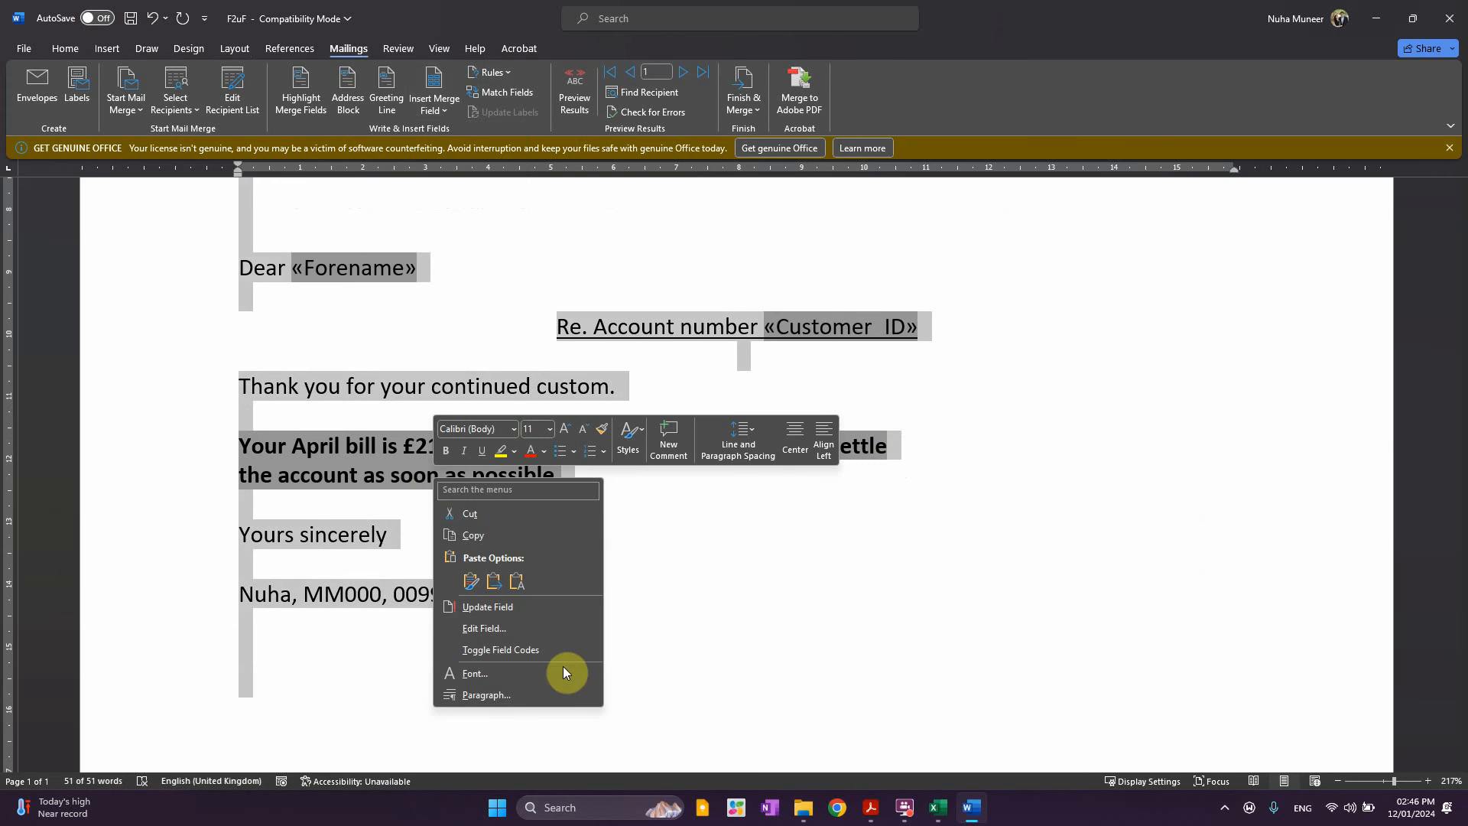
{"action": "left_click", "coordinate": [518, 651]}
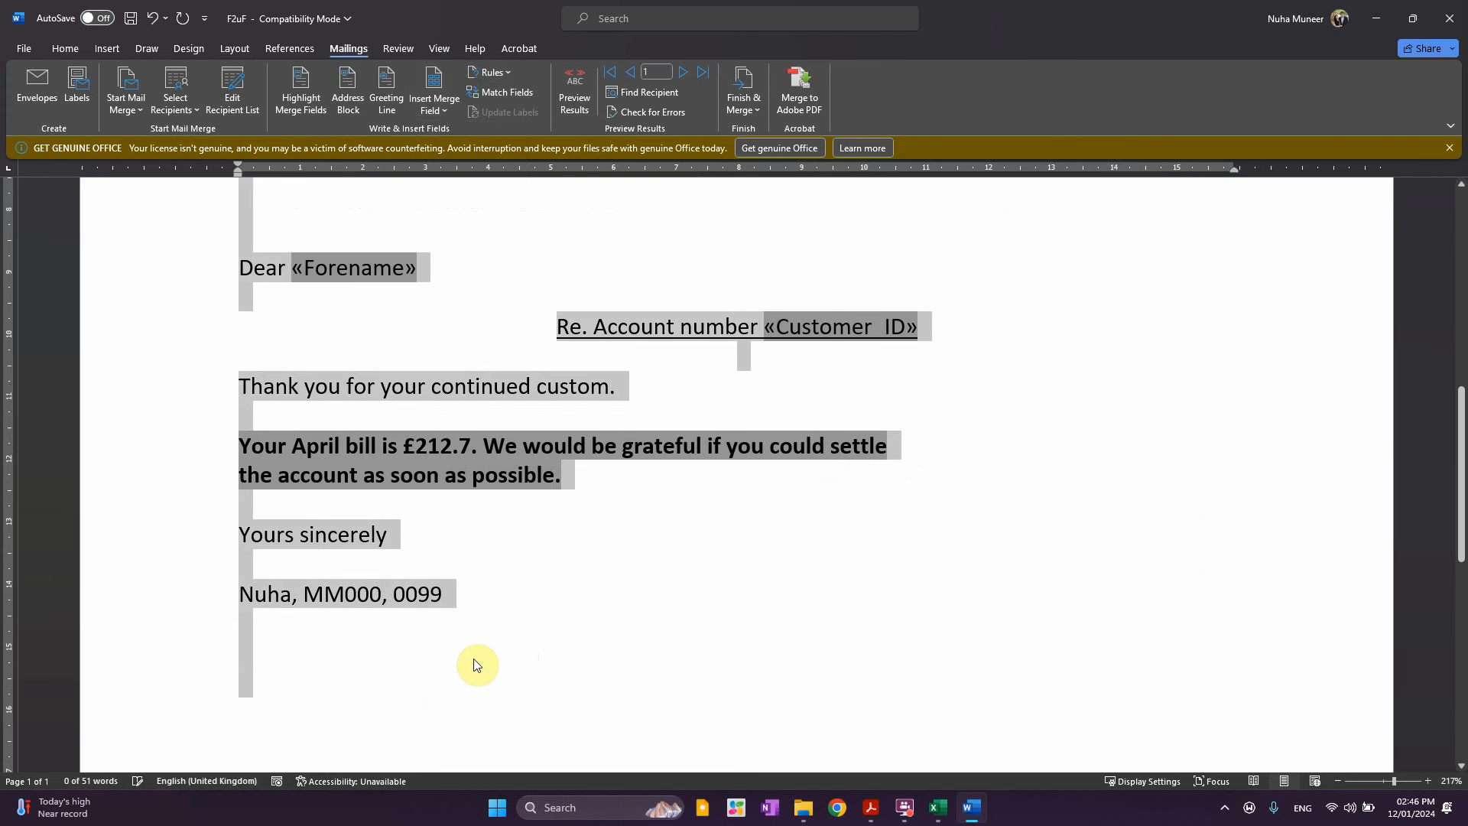
{"action": "right_click", "coordinate": [525, 472]}
{"action": "left_click", "coordinate": [594, 621]}
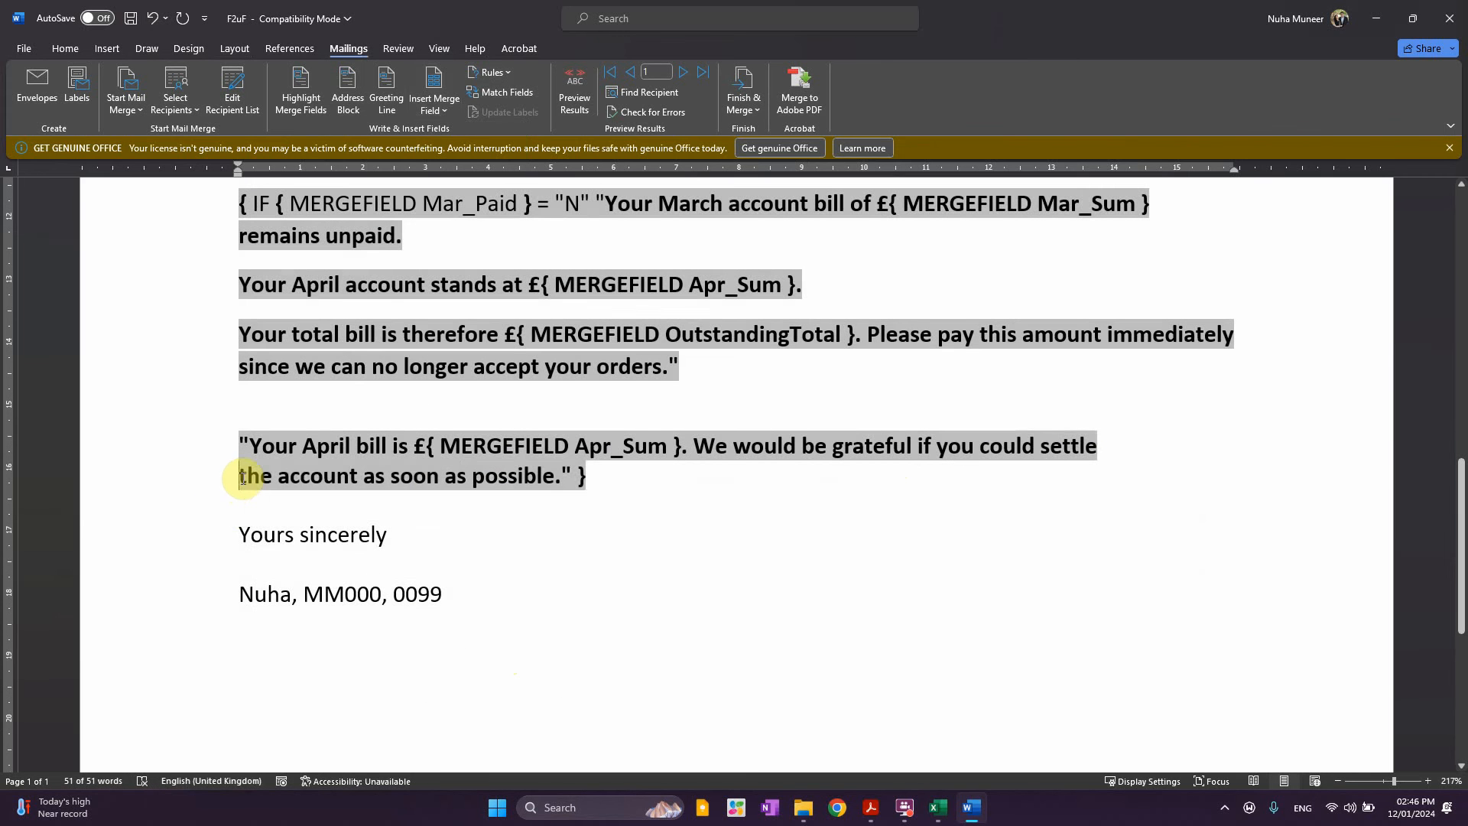
{"action": "left_click", "coordinate": [243, 478]}
{"action": "key", "text": "BackSpace"}
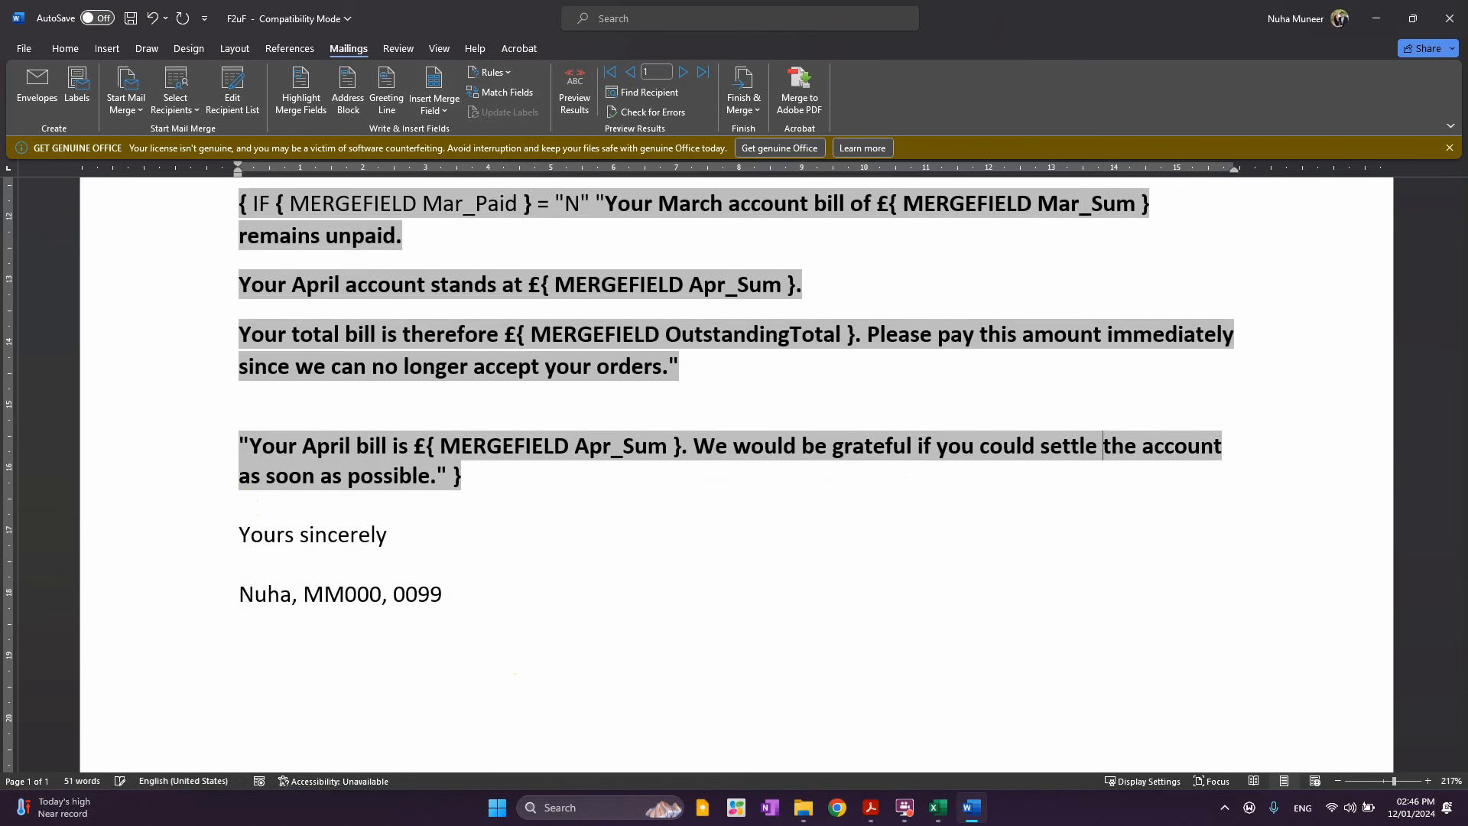
{"action": "scroll", "coordinate": [426, 371], "scroll_direction": "up", "scroll_amount": 4}
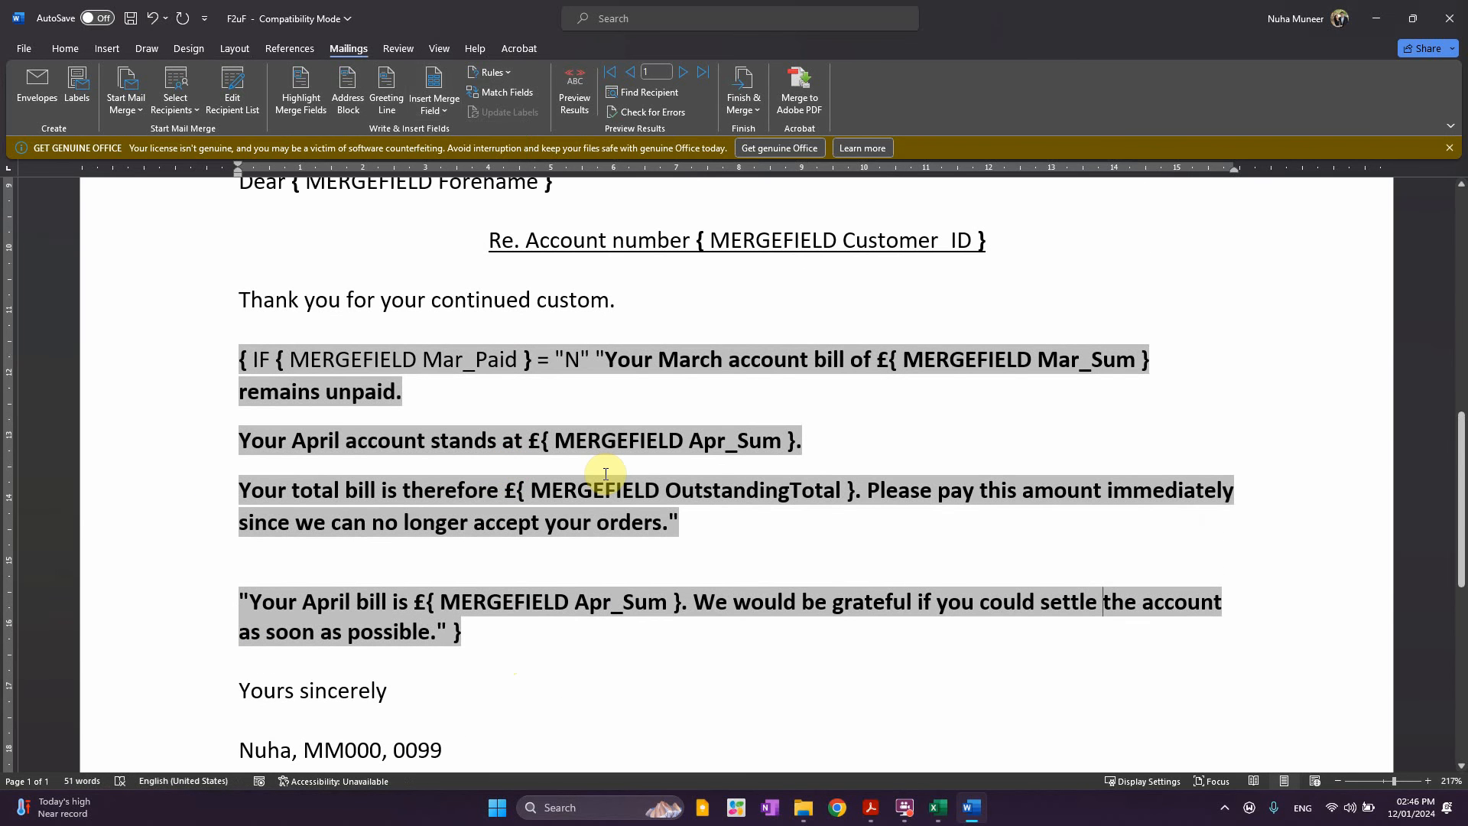
{"action": "scroll", "coordinate": [605, 473], "scroll_direction": "down", "scroll_amount": 7}
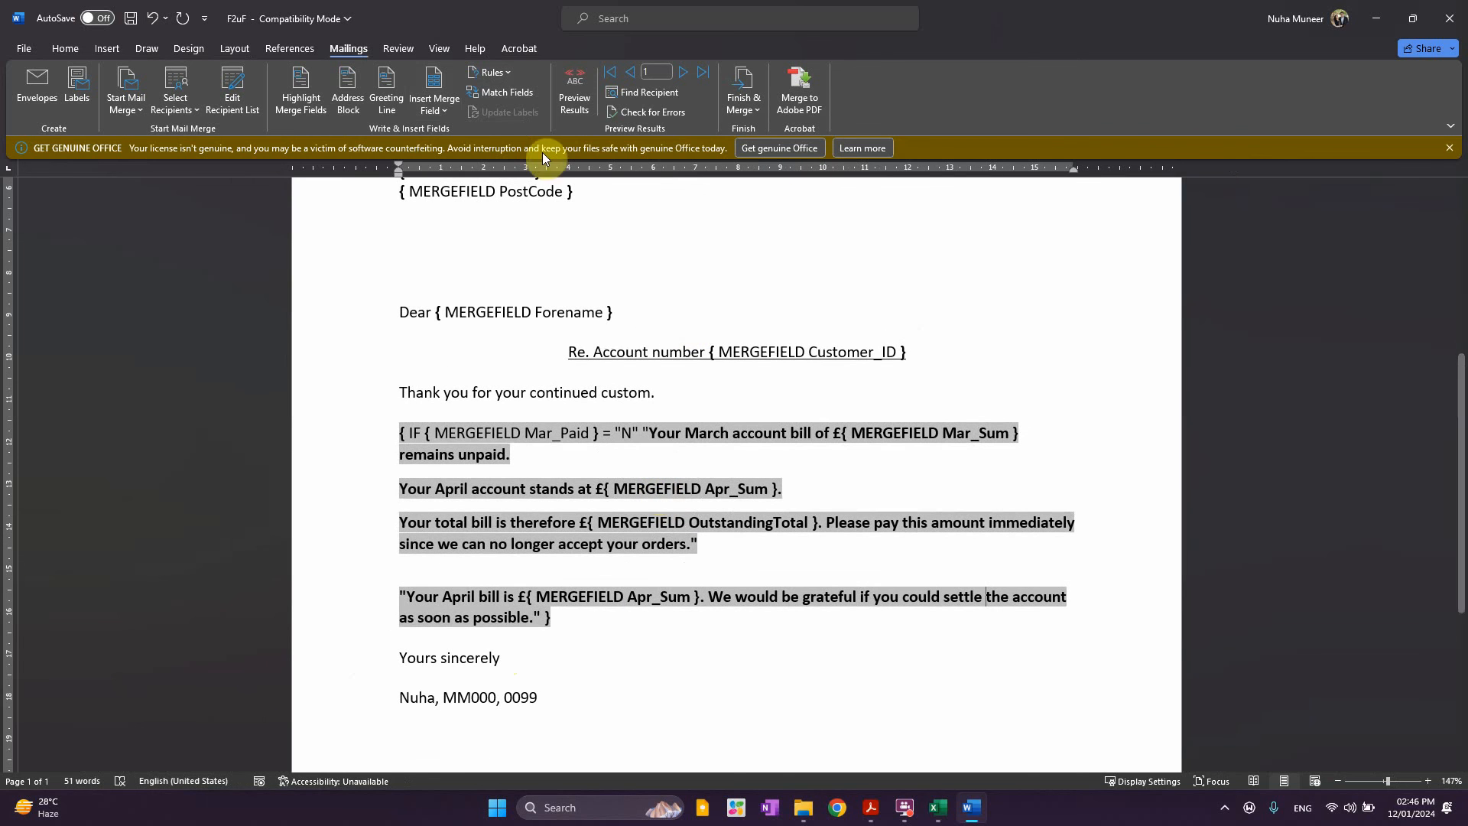
Preview results with recipient data and insert the Mar_Paid field below the signature
{"action": "left_click", "coordinate": [570, 95]}
{"action": "scroll", "coordinate": [735, 459], "scroll_direction": "up", "scroll_amount": 2}
{"action": "scroll", "coordinate": [759, 541], "scroll_direction": "up", "scroll_amount": 2}
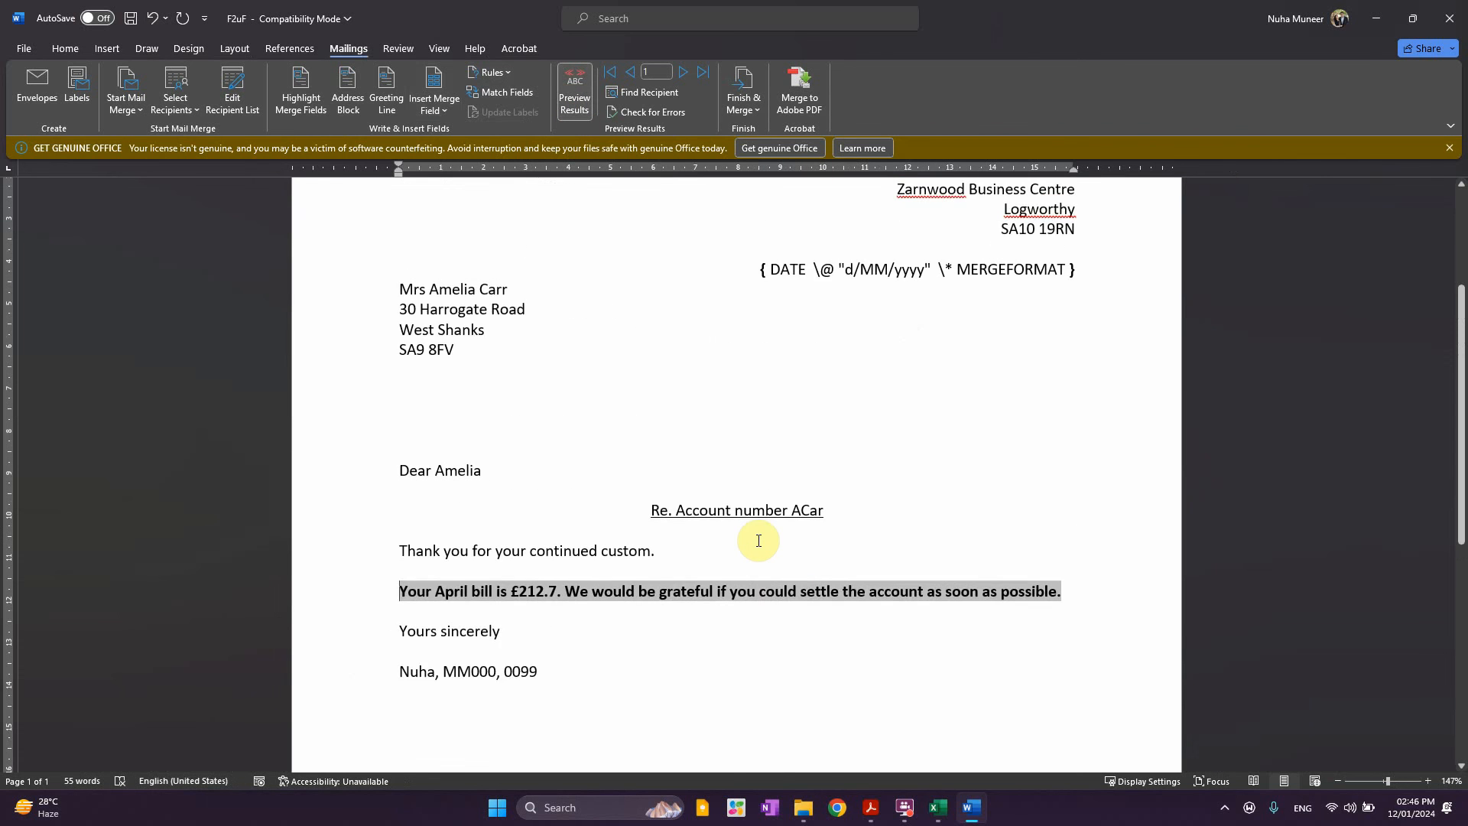
{"action": "scroll", "coordinate": [756, 541], "scroll_direction": "down", "scroll_amount": 1}
{"action": "scroll", "coordinate": [758, 584], "scroll_direction": "down", "scroll_amount": 3}
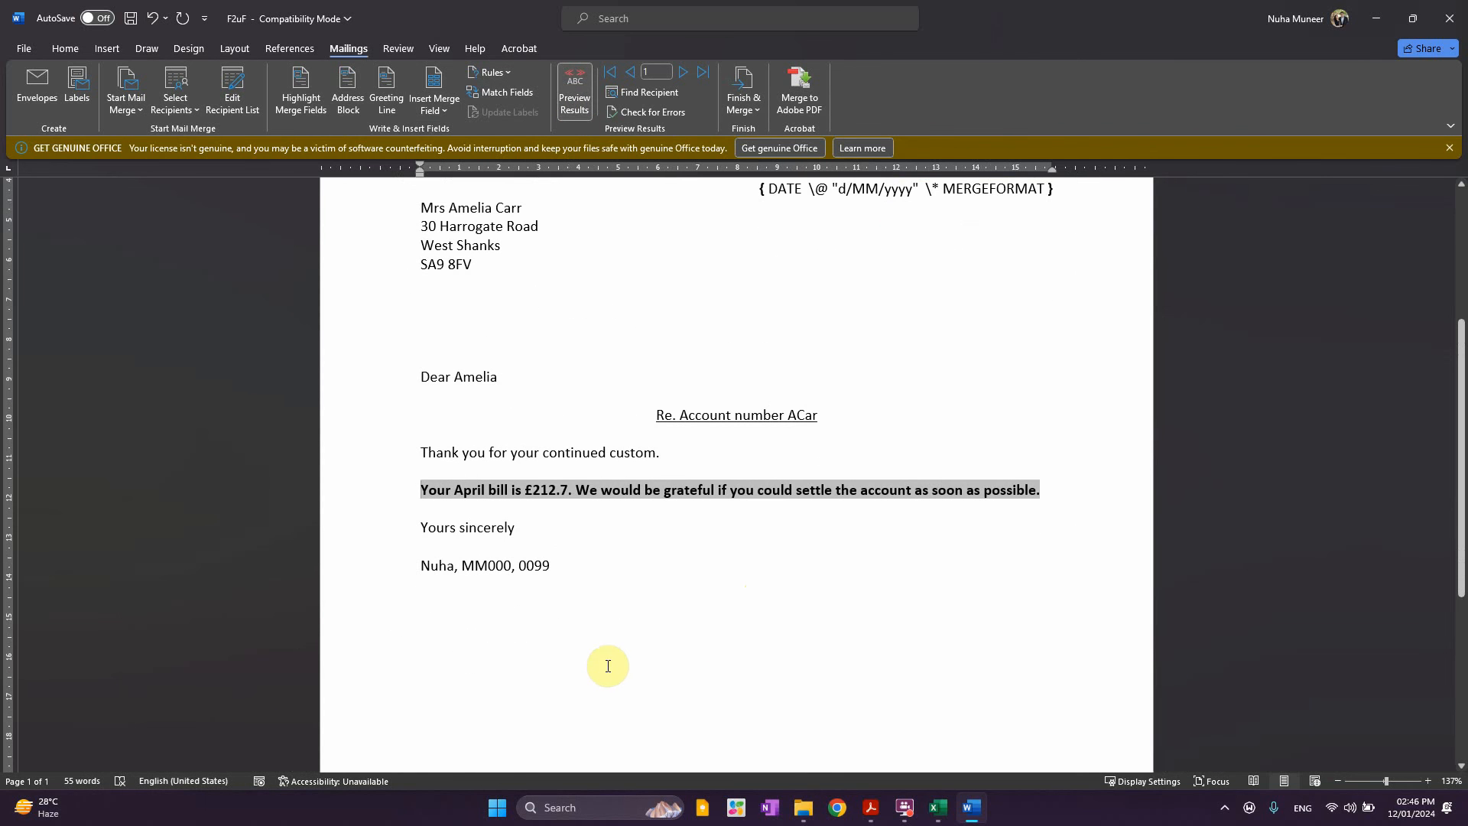
{"action": "left_click", "coordinate": [584, 654]}
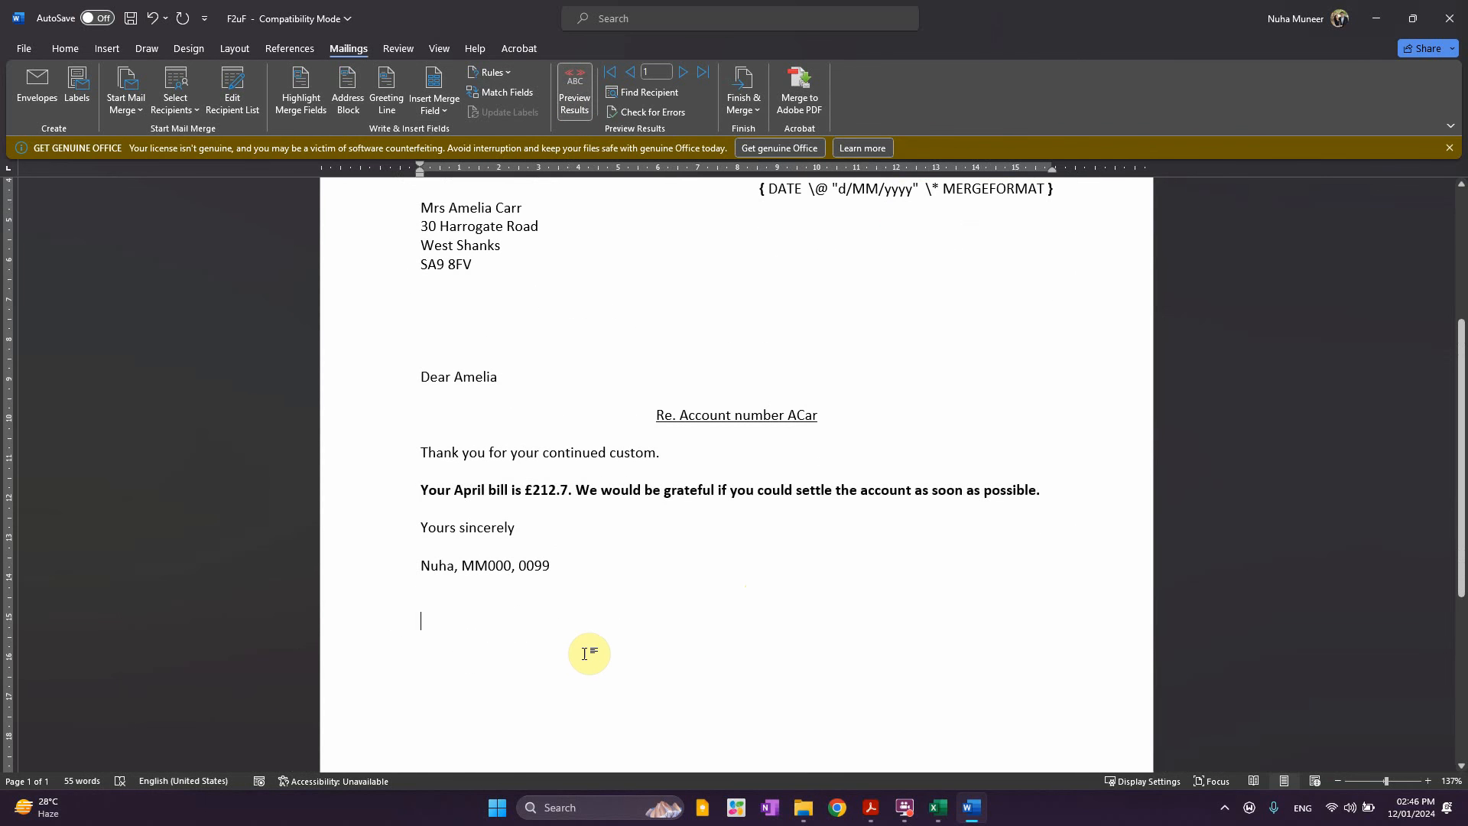
{"action": "left_click", "coordinate": [446, 112]}
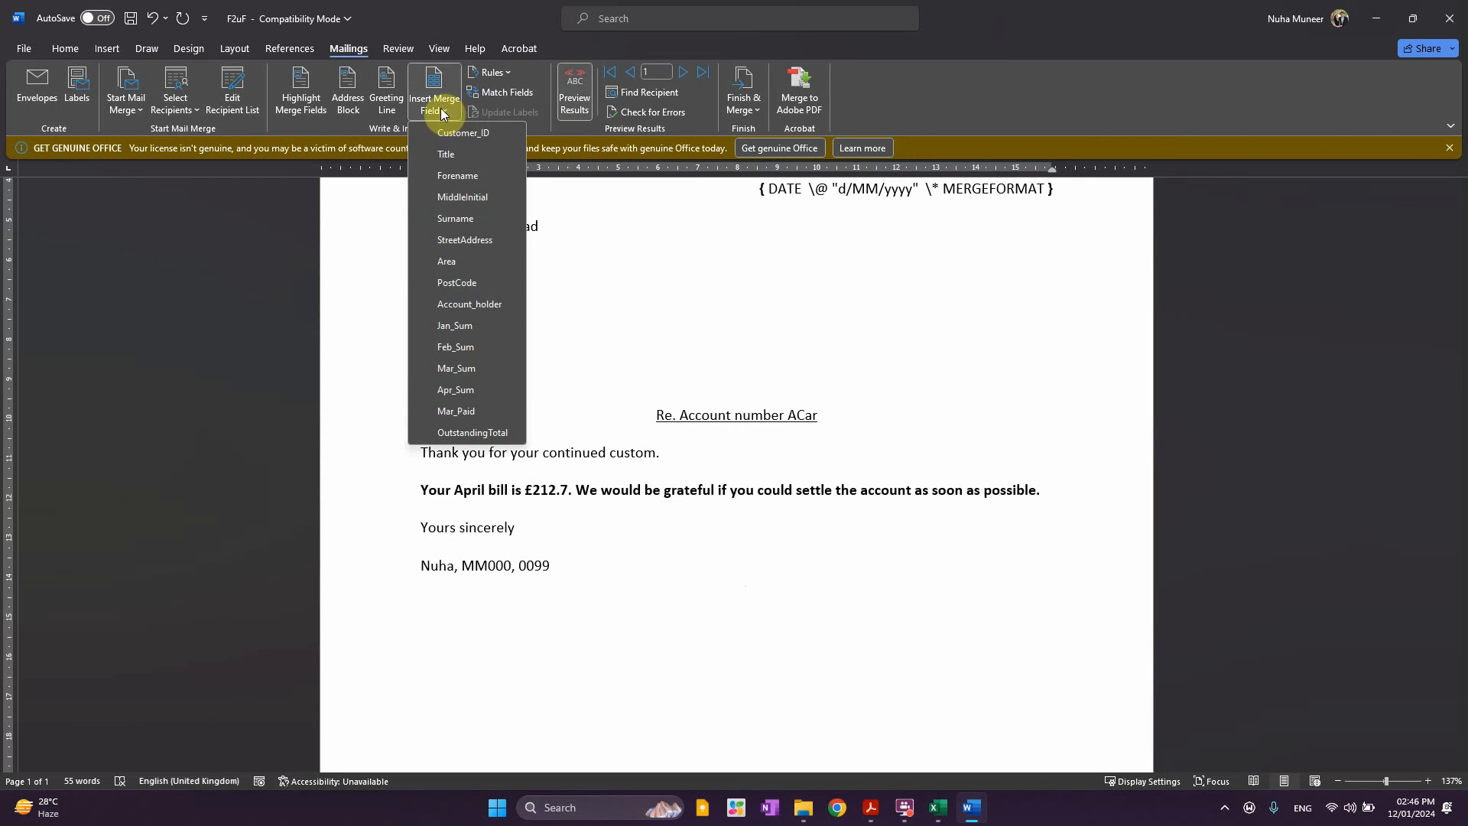
{"action": "left_click", "coordinate": [470, 411]}
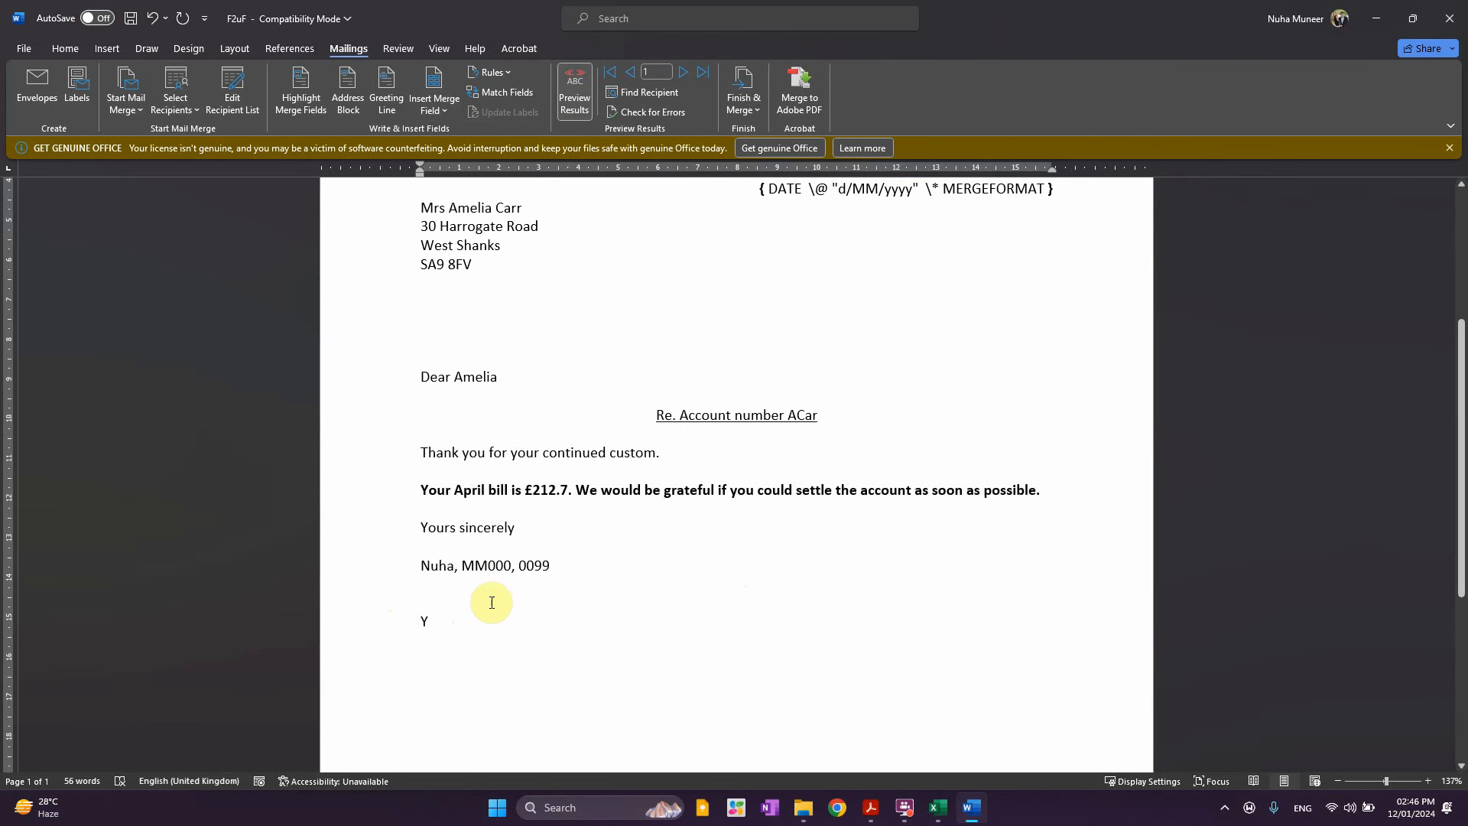
Move through the records to recipient 43, whose March bill is unpaid
{"action": "left_click", "coordinate": [698, 71]}
{"action": "left_click", "coordinate": [626, 72]}
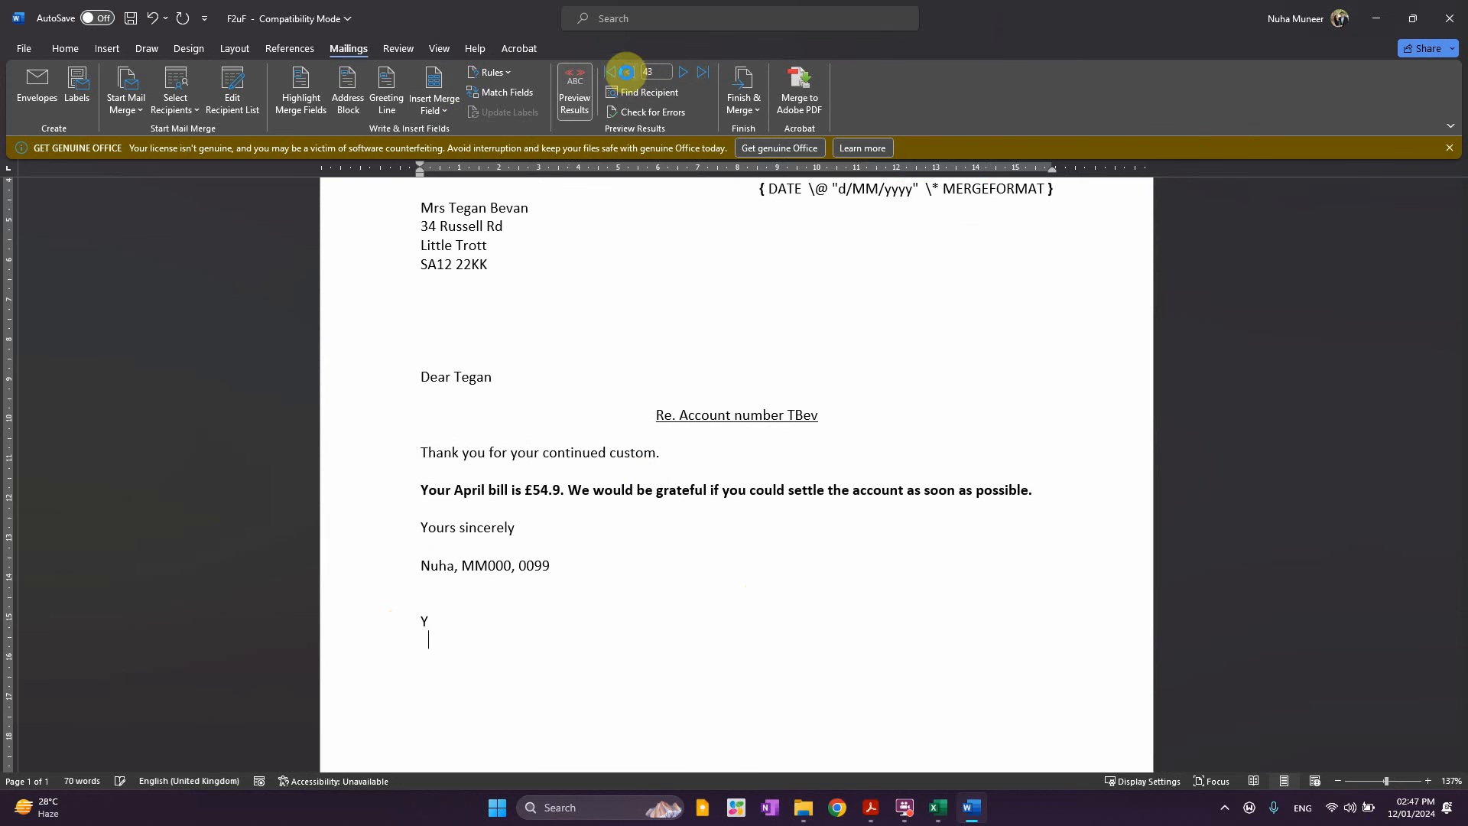
{"action": "scroll", "coordinate": [695, 252], "scroll_direction": "up", "scroll_amount": 5}
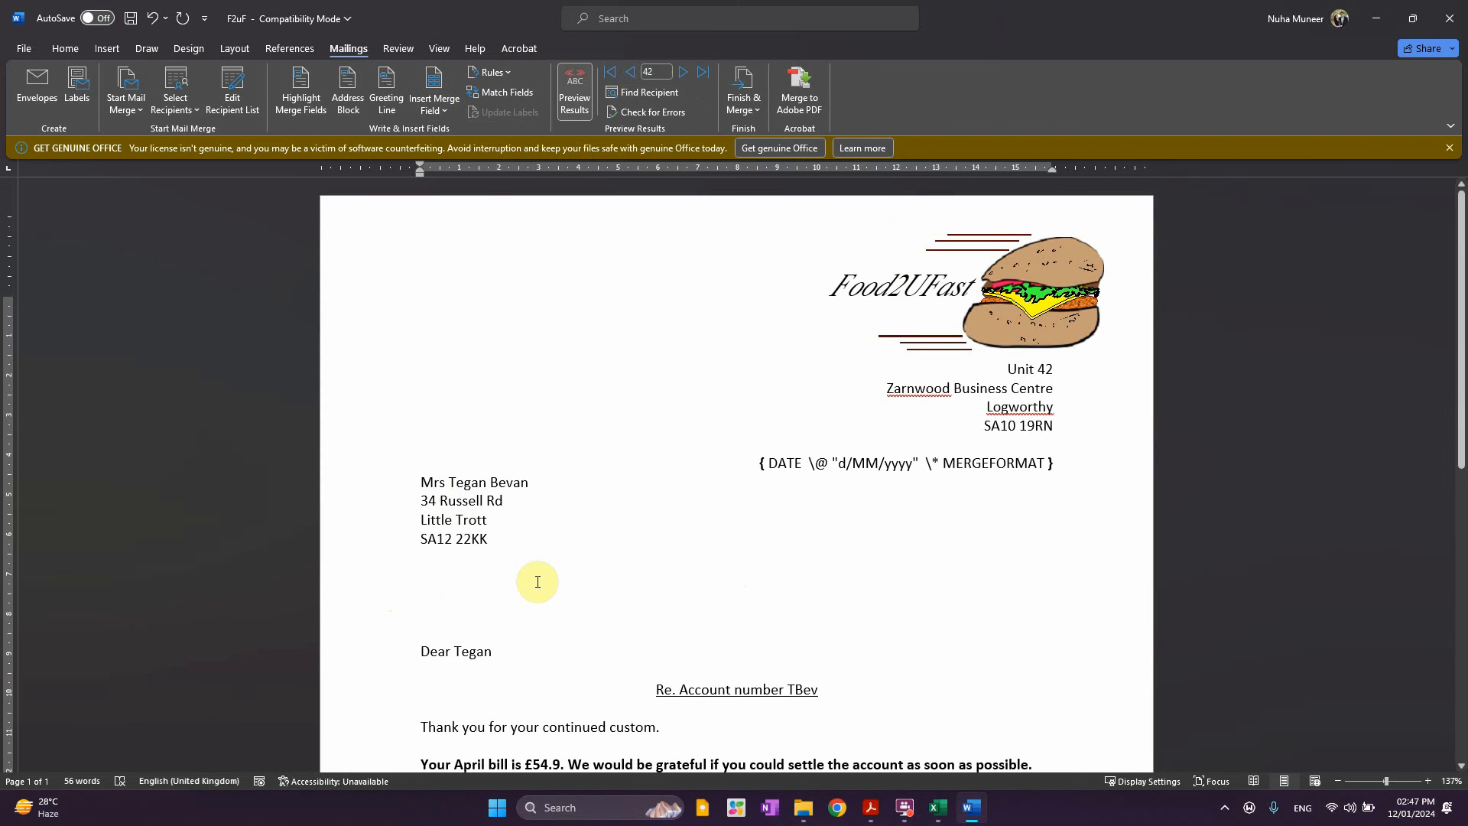
{"action": "scroll", "coordinate": [604, 627], "scroll_direction": "down", "scroll_amount": 1}
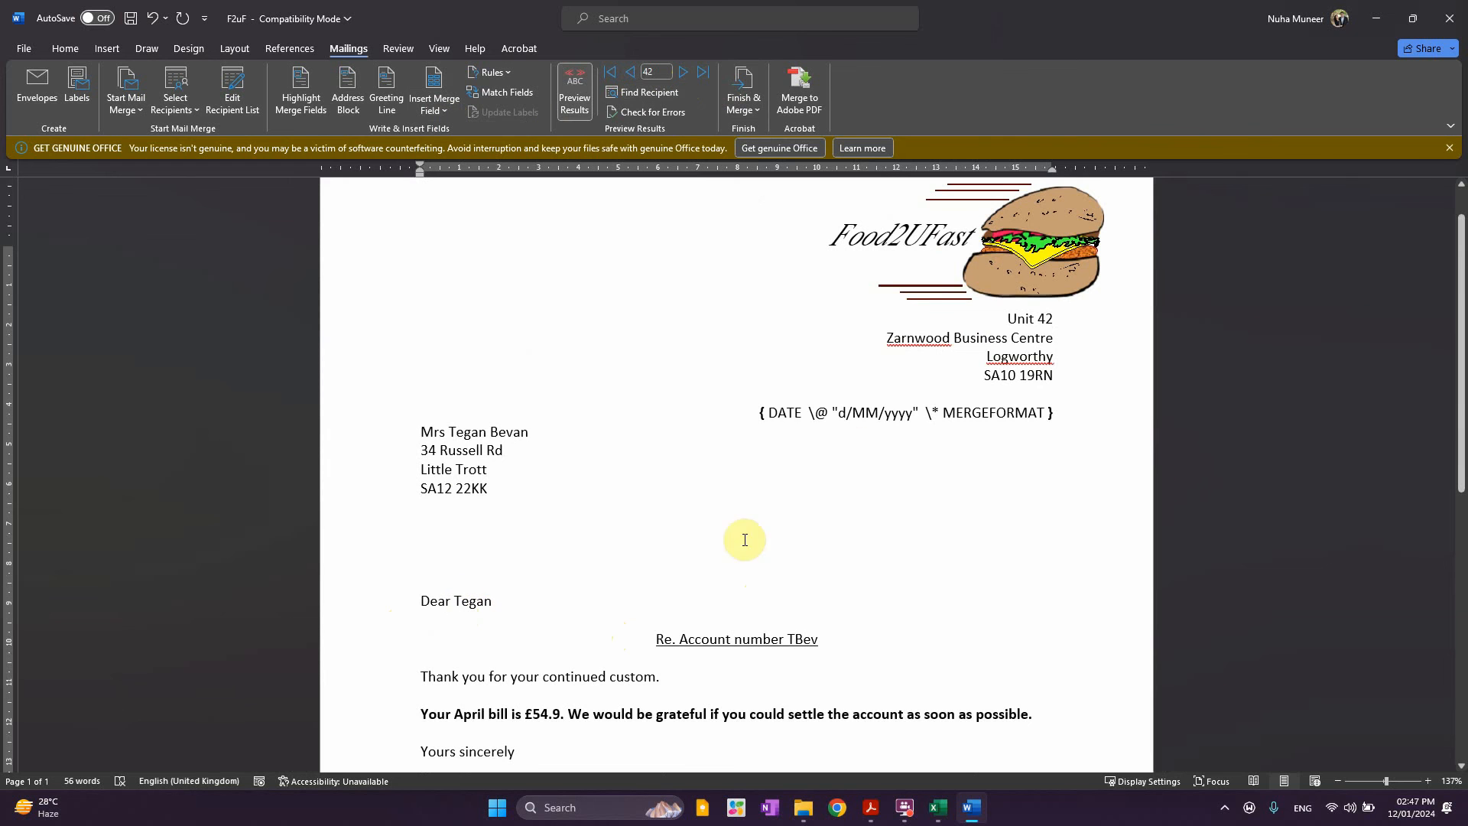
{"action": "scroll", "coordinate": [677, 331], "scroll_direction": "down", "scroll_amount": 1}
{"action": "scroll", "coordinate": [676, 332], "scroll_direction": "down", "scroll_amount": 3}
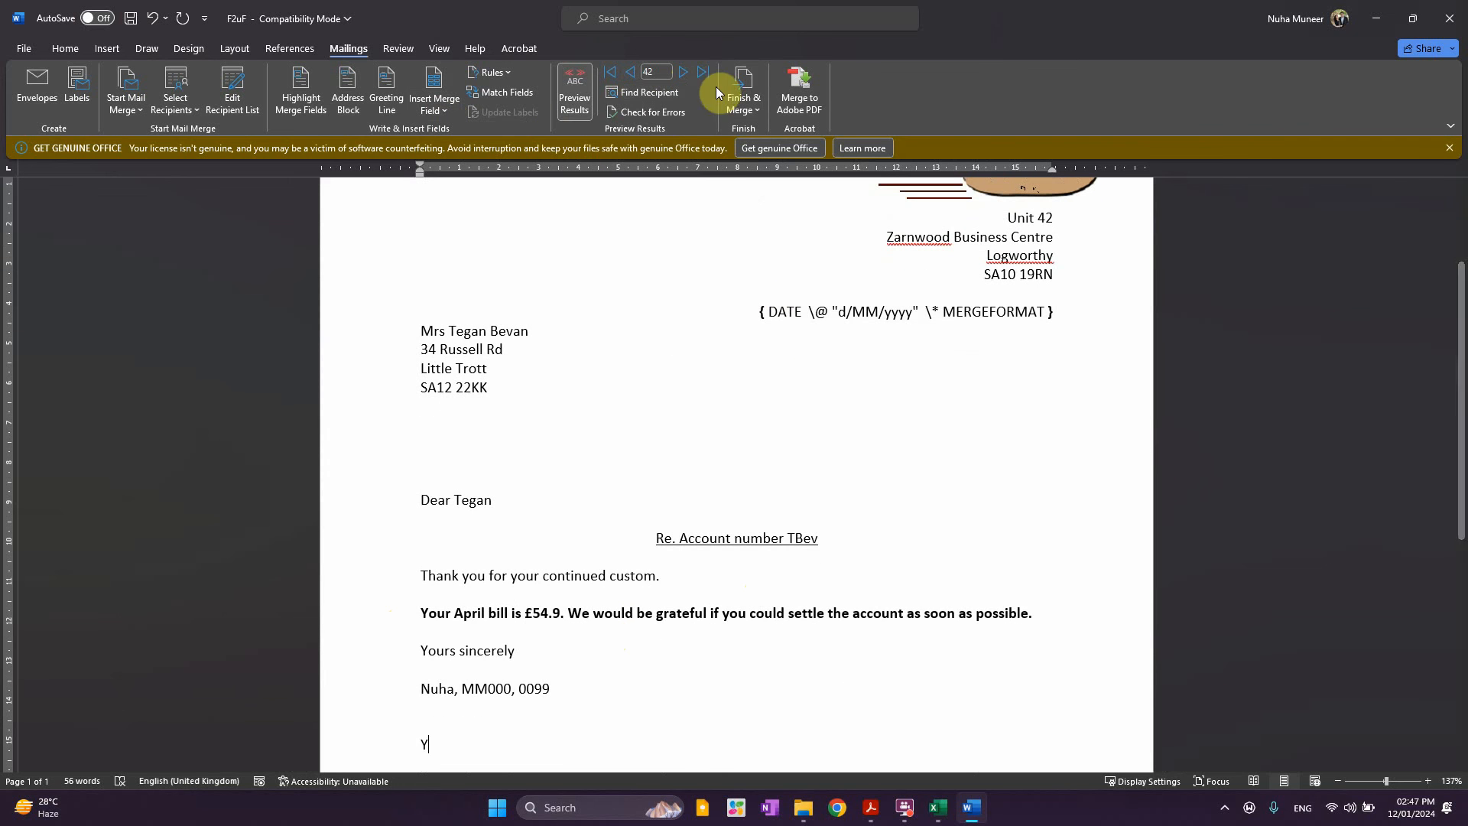
{"action": "left_click", "coordinate": [683, 72]}
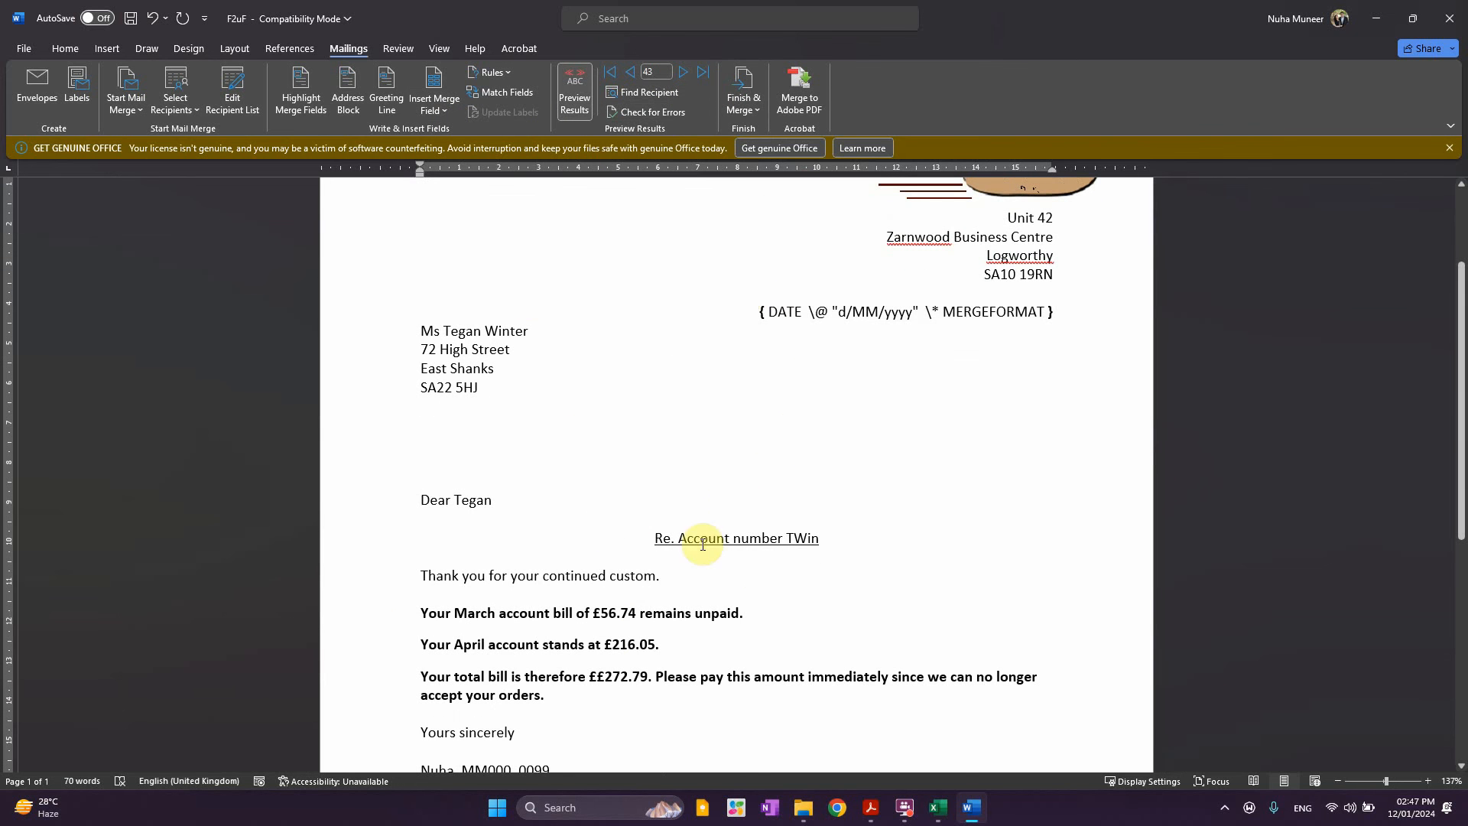
Hide the field codes across the whole document
{"action": "key", "text": "ctrl+a"}
{"action": "right_click", "coordinate": [863, 313]}
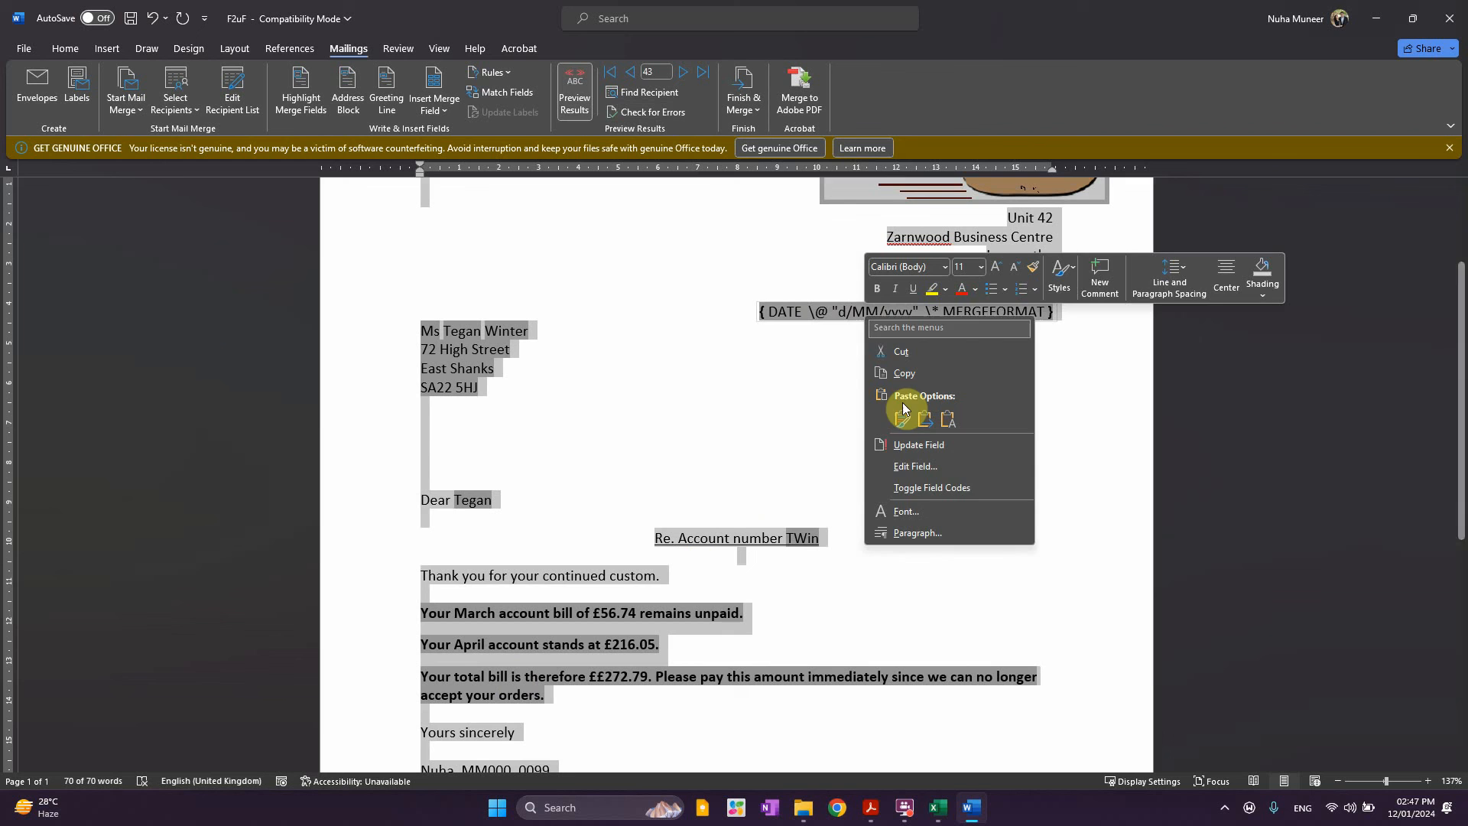
{"action": "left_click", "coordinate": [921, 490]}
{"action": "scroll", "coordinate": [760, 548], "scroll_direction": "down", "scroll_amount": 3}
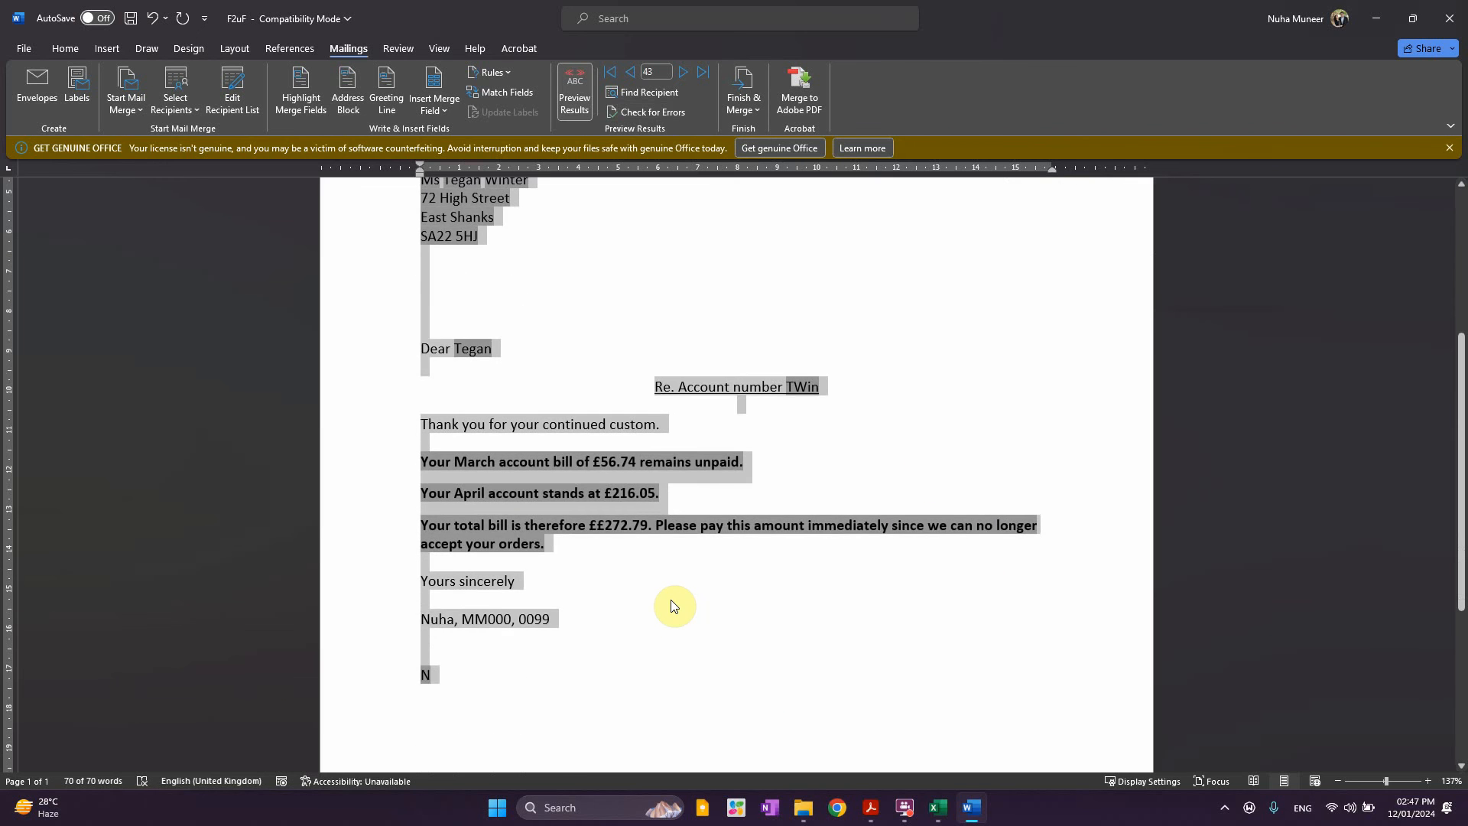
{"action": "left_click", "coordinate": [671, 600]}
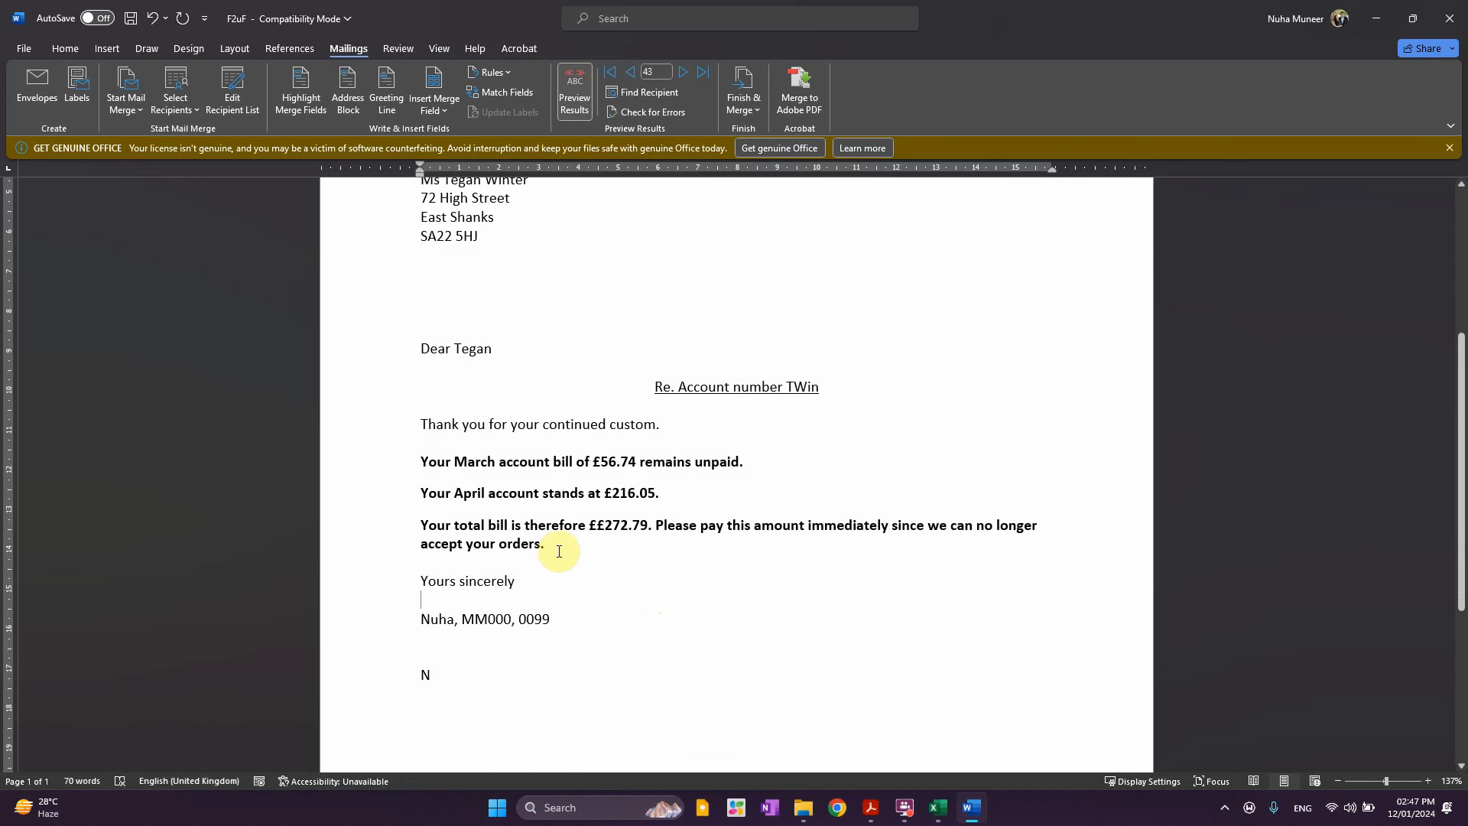
{"action": "scroll", "coordinate": [557, 551], "scroll_direction": "down", "scroll_amount": 1}
Check the Mar_Paid value and the amounts £56.74, £216.05 and £272.79
{"action": "double_click", "coordinate": [422, 623]}
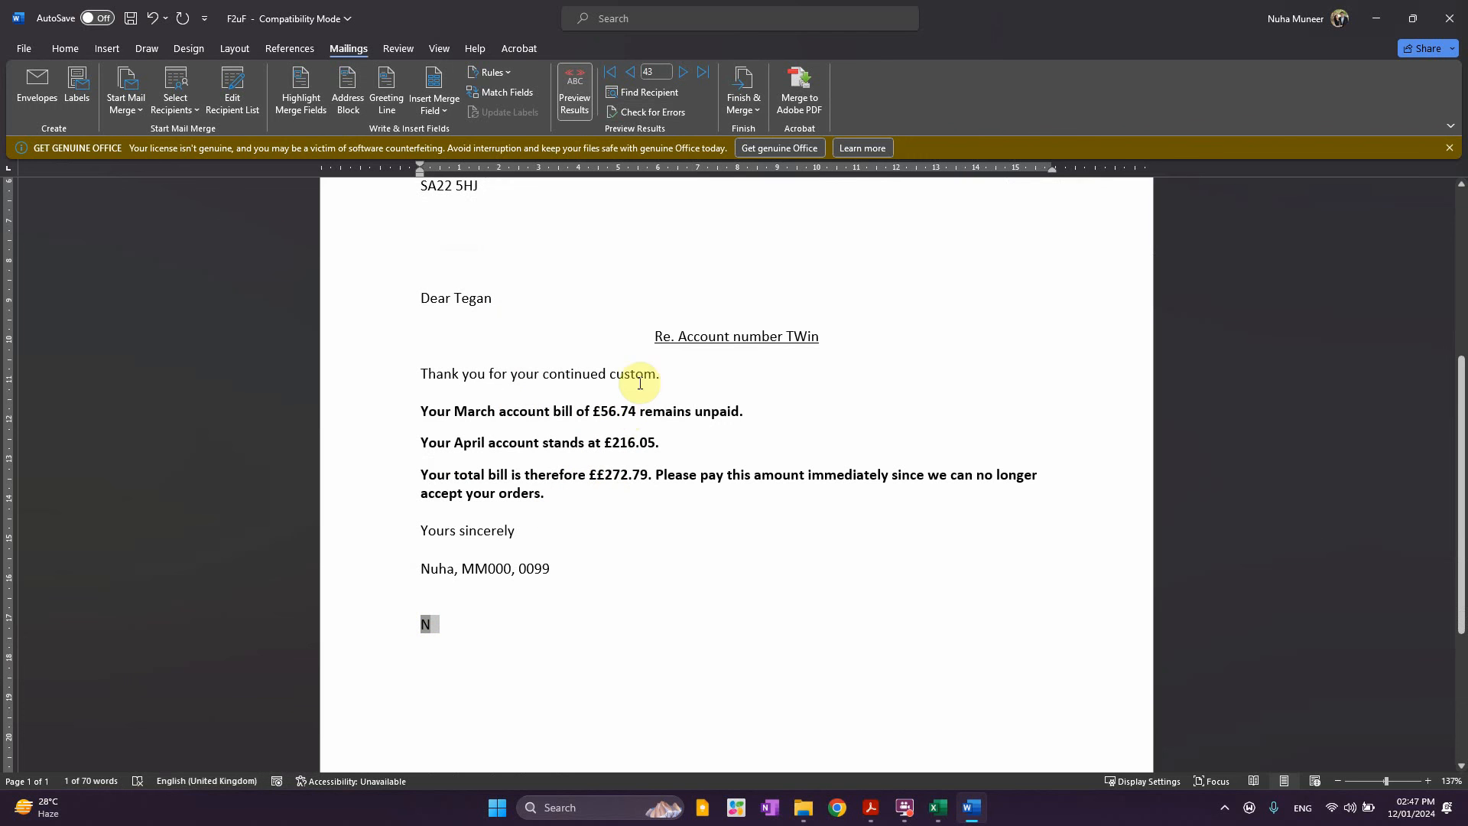
{"action": "double_click", "coordinate": [612, 411]}
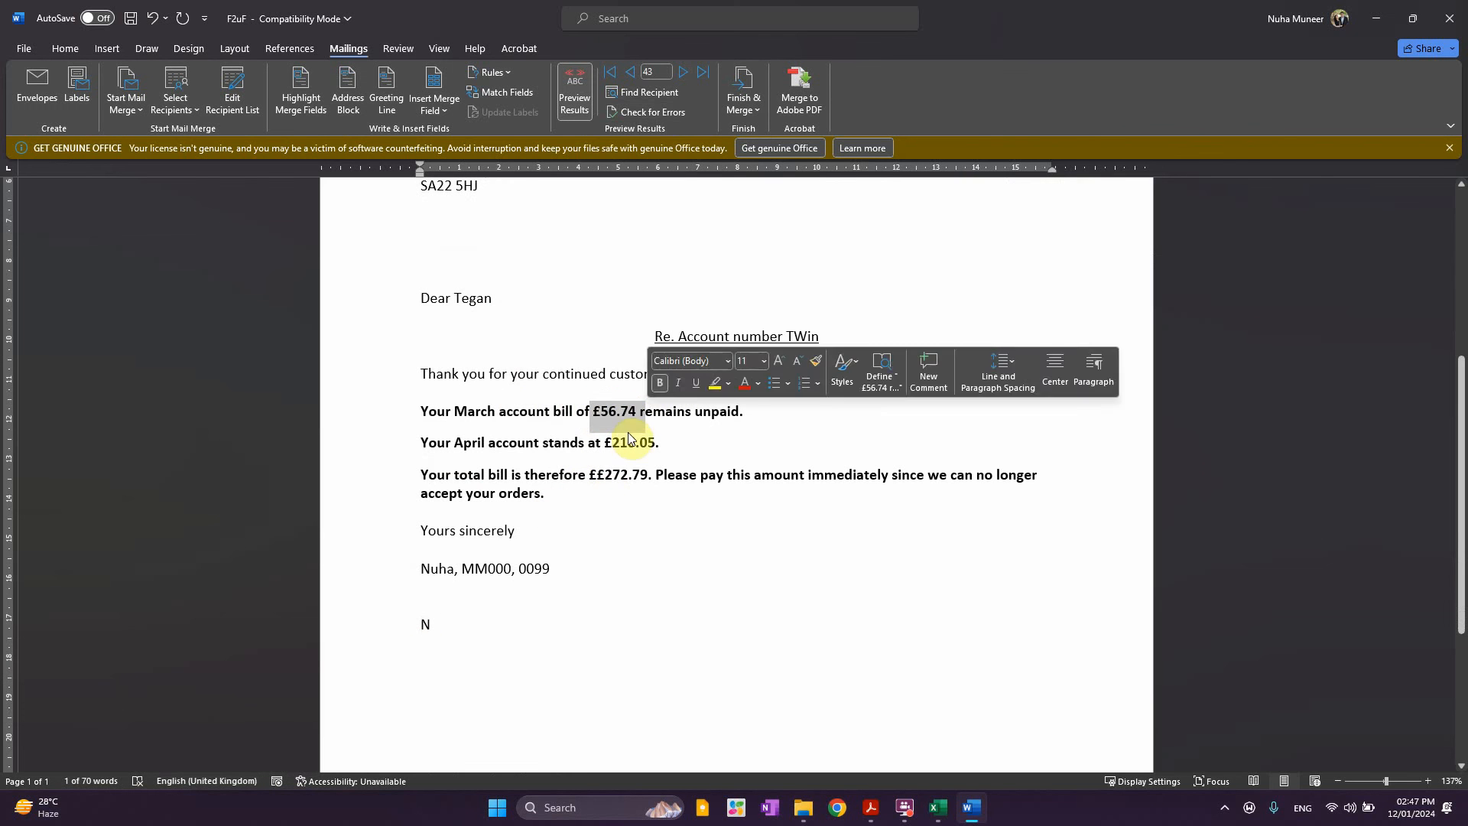
{"action": "left_click_drag", "start_coordinate": [603, 443], "coordinate": [663, 440]}
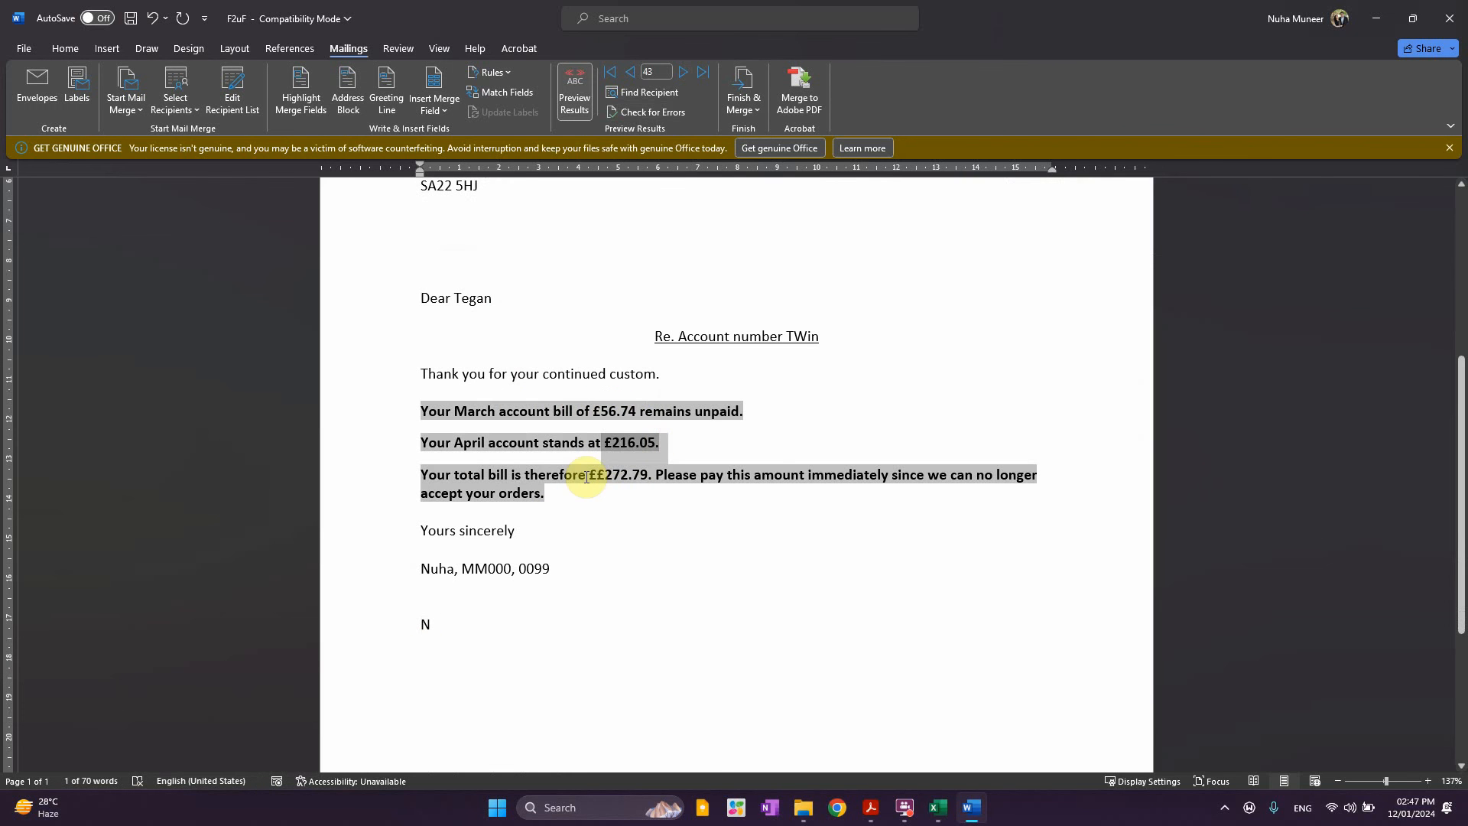
{"action": "left_click_drag", "start_coordinate": [586, 477], "coordinate": [647, 477]}
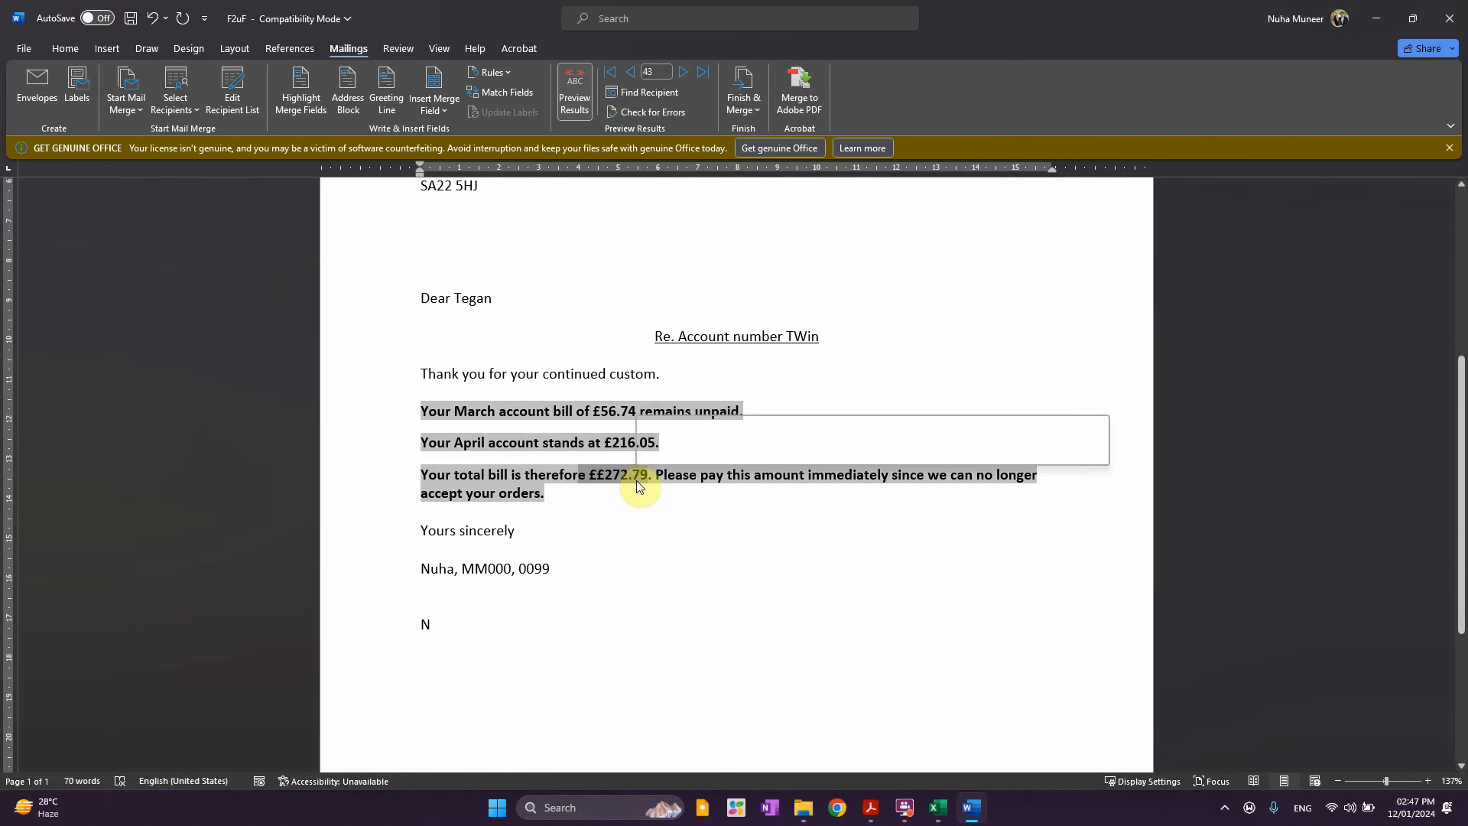
{"action": "left_click", "coordinate": [486, 614]}
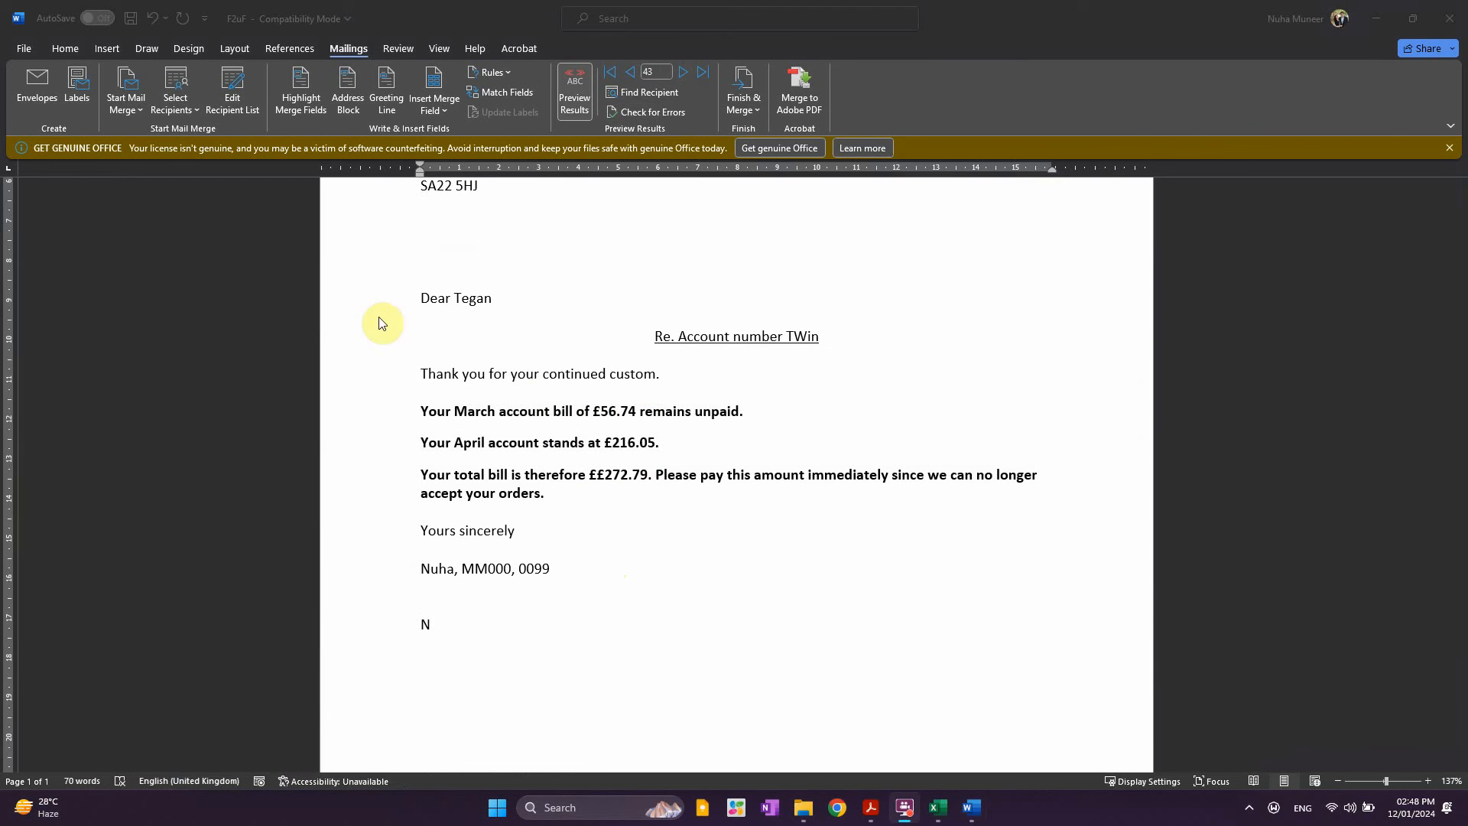
Go back two records, delete the stray Y below the signature, and switch to Acrobat
{"action": "left_click", "coordinate": [634, 74]}
{"action": "left_click", "coordinate": [634, 74]}
{"action": "left_click", "coordinate": [634, 74]}
{"action": "left_click", "coordinate": [635, 75]}
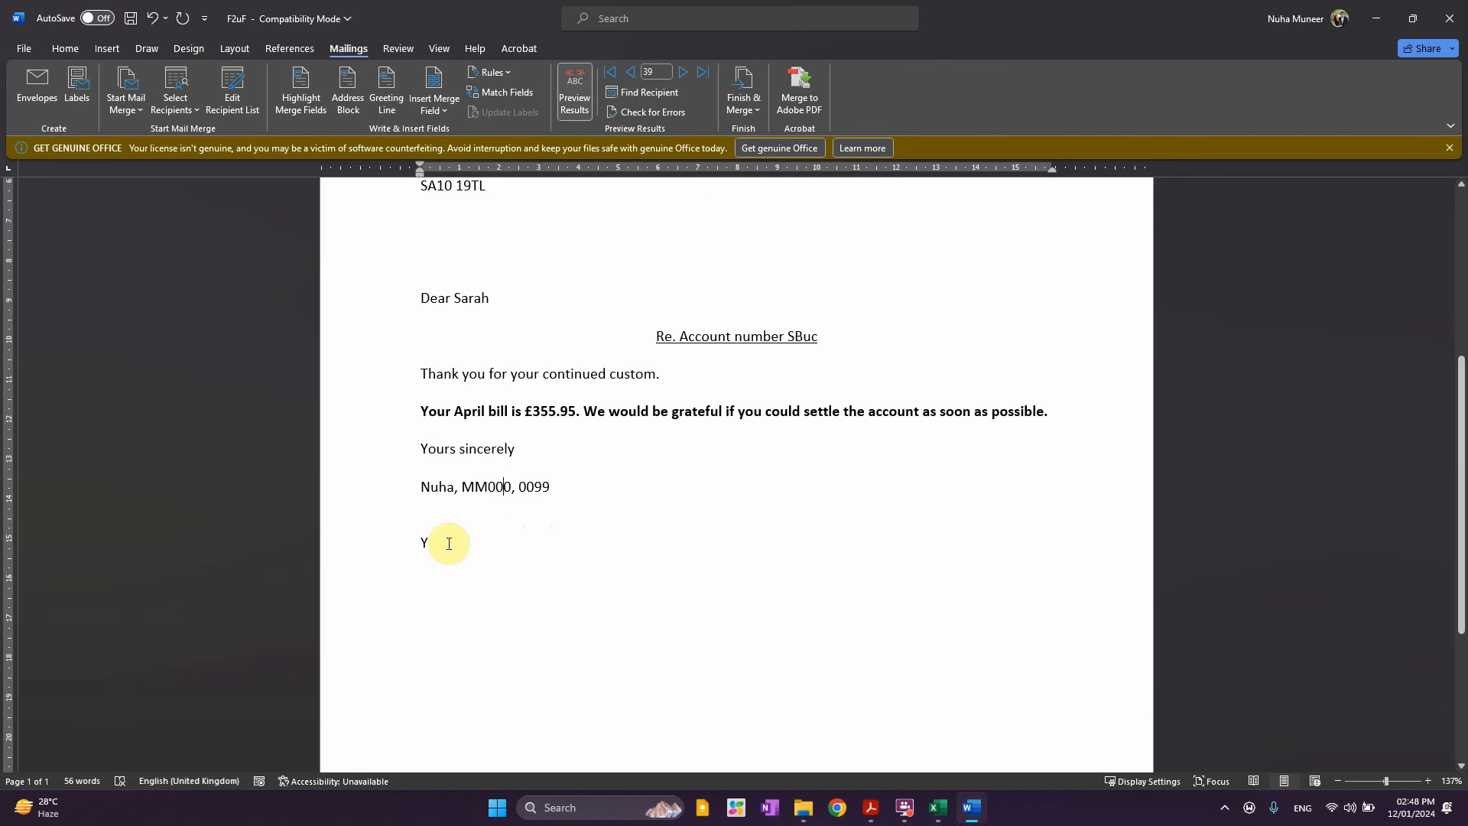
{"action": "left_click_drag", "start_coordinate": [428, 544], "coordinate": [420, 544]}
{"action": "key", "text": "BackSpace"}
{"action": "key", "text": "alt+Tab"}
{"action": "key", "text": "alt+Tab"}
{"action": "key", "text": "alt+Tab"}
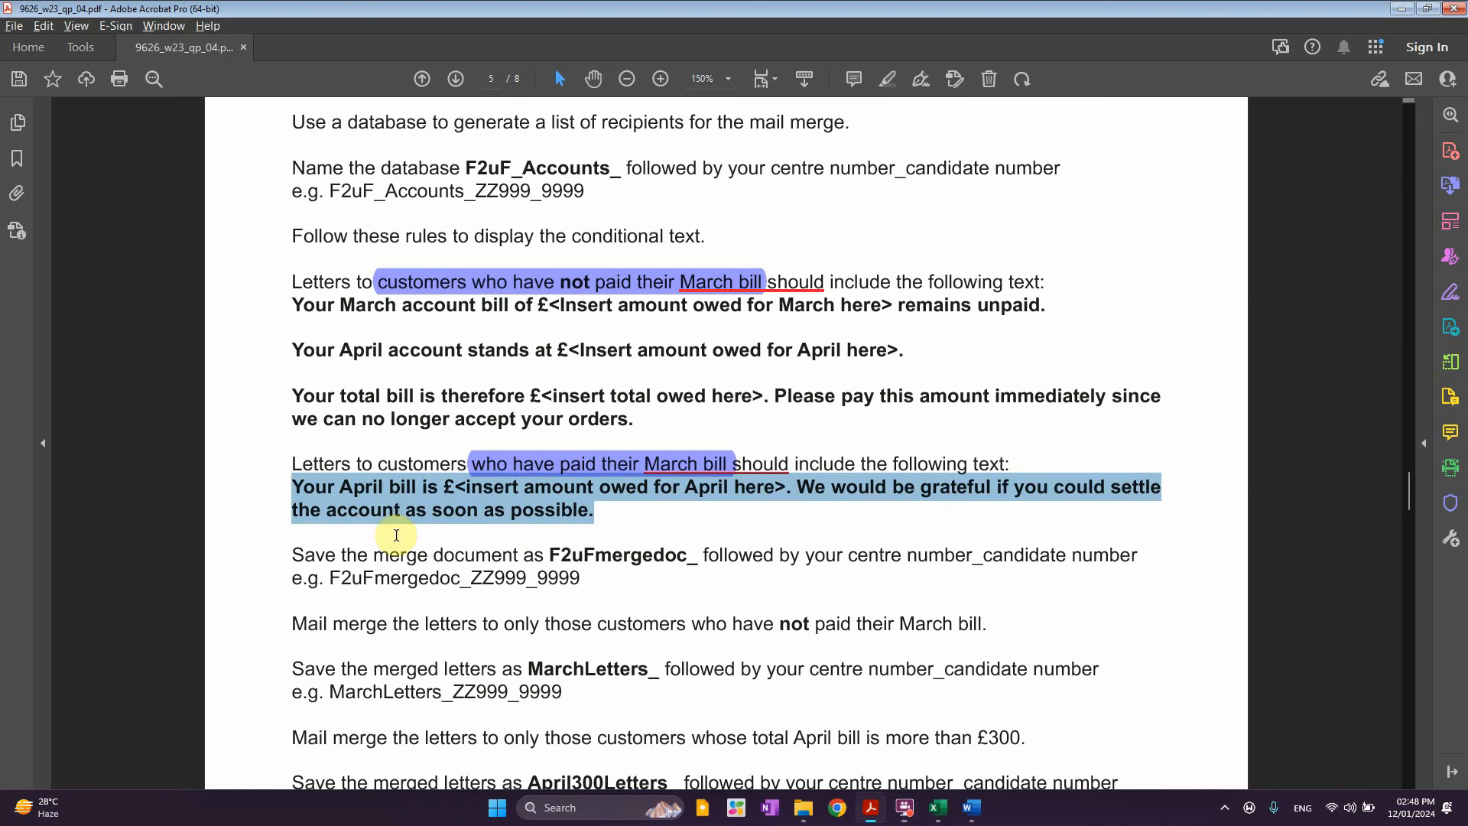
Read the save instruction and select the example name F2uFmergedoc_ZZ999_9999
{"action": "left_click", "coordinate": [604, 568]}
{"action": "scroll", "coordinate": [466, 540], "scroll_direction": "down", "scroll_amount": 1}
{"action": "left_click", "coordinate": [380, 504]}
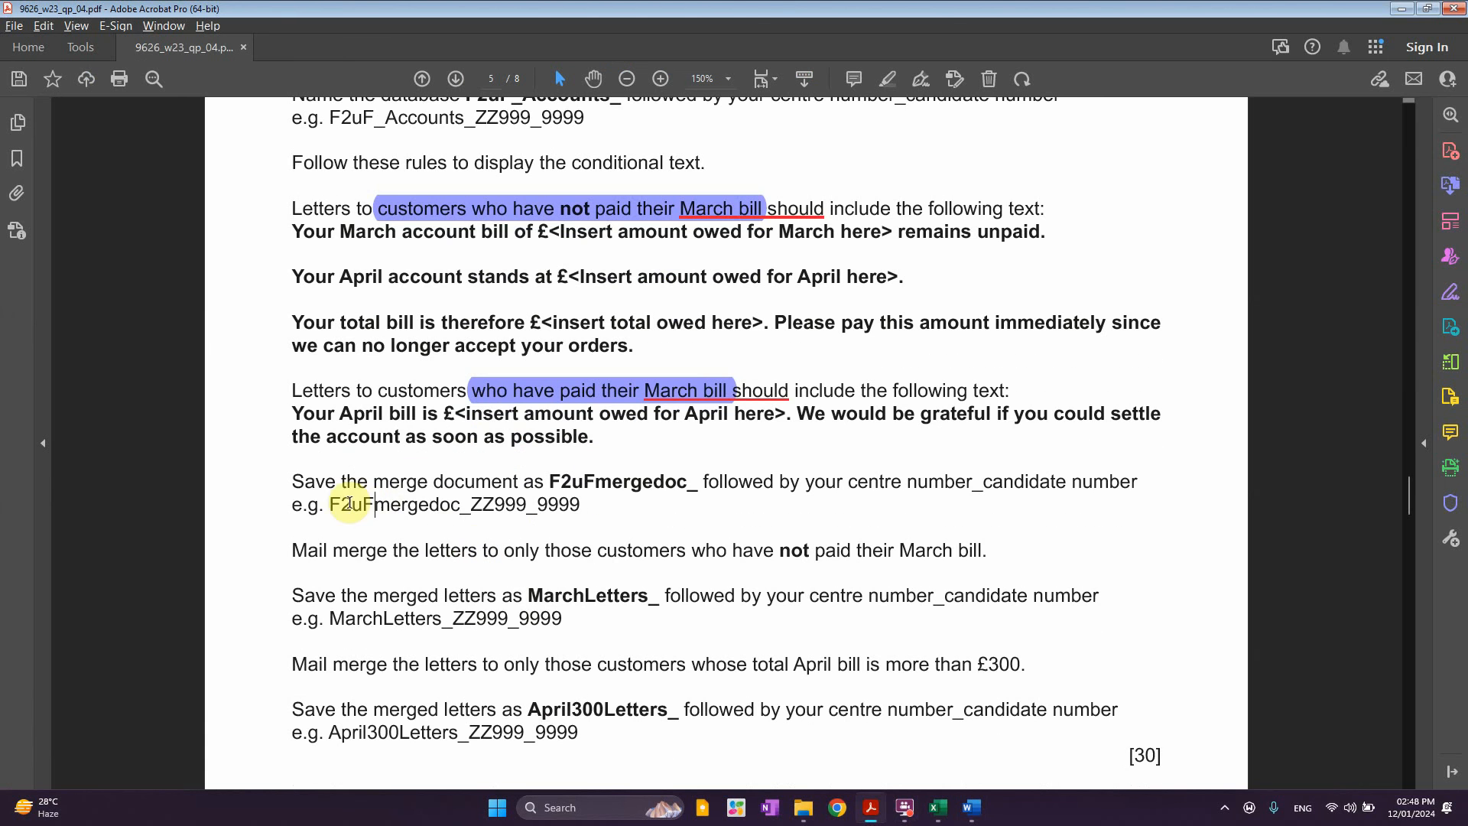
{"action": "left_click_drag", "start_coordinate": [305, 481], "coordinate": [430, 484]}
{"action": "left_click", "coordinate": [480, 498]}
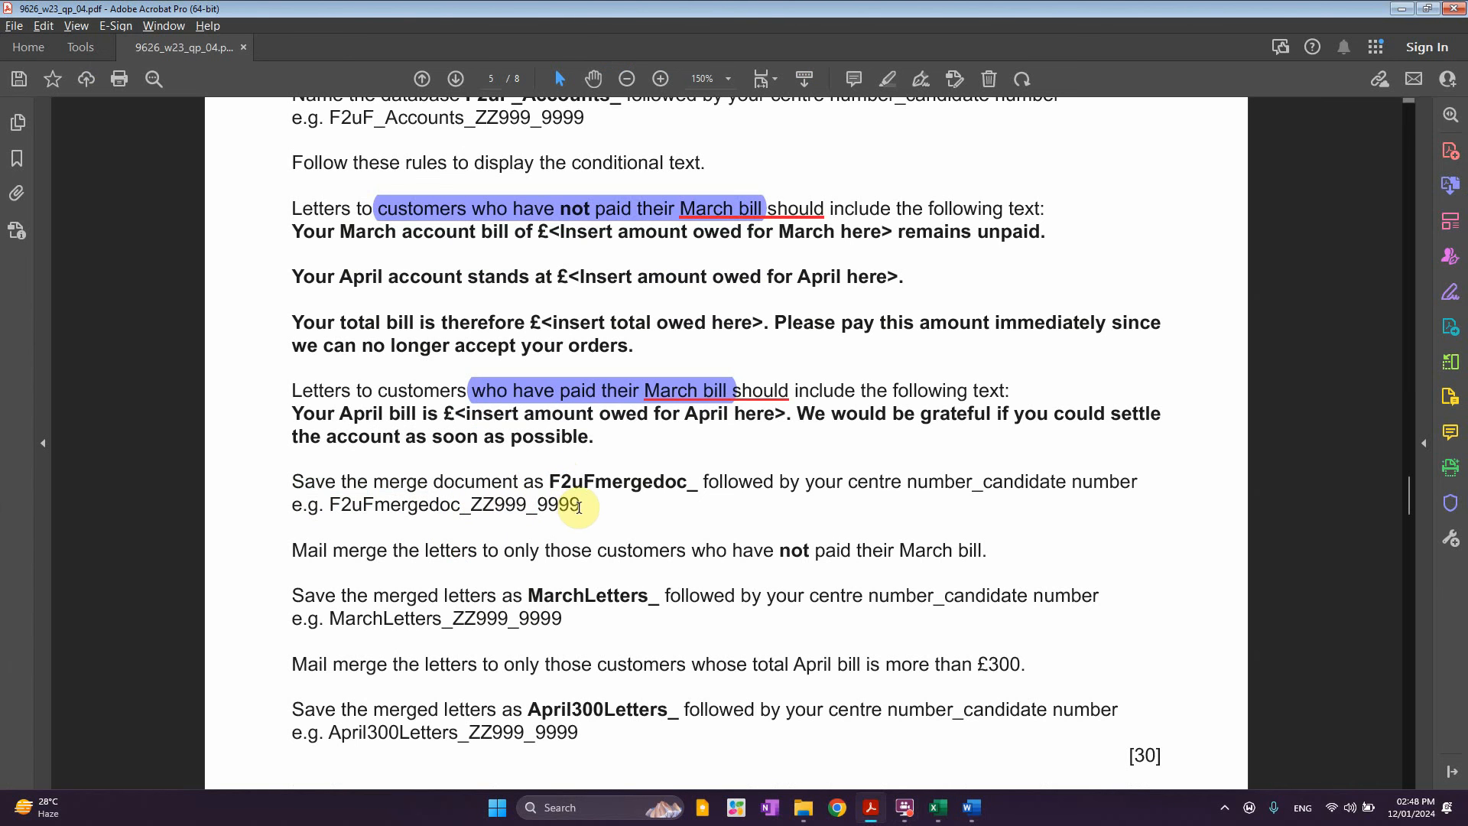
{"action": "left_click_drag", "start_coordinate": [578, 507], "coordinate": [330, 505]}
{"action": "key", "text": "ctrl+c"}
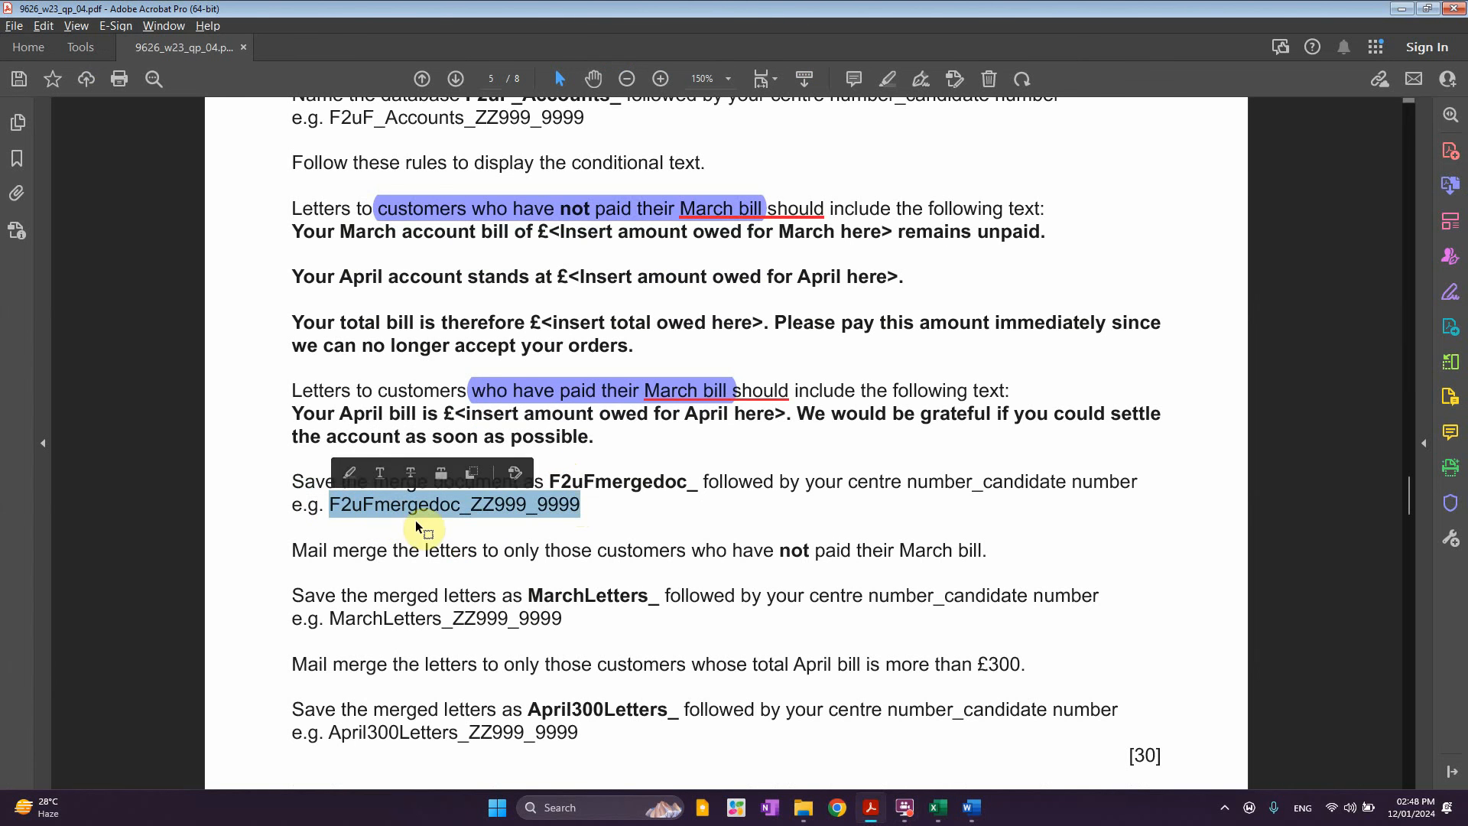
Review recipient 39's paid-bill letter at £355.95 in Word, then return to Word
{"action": "left_click", "coordinate": [971, 807]}
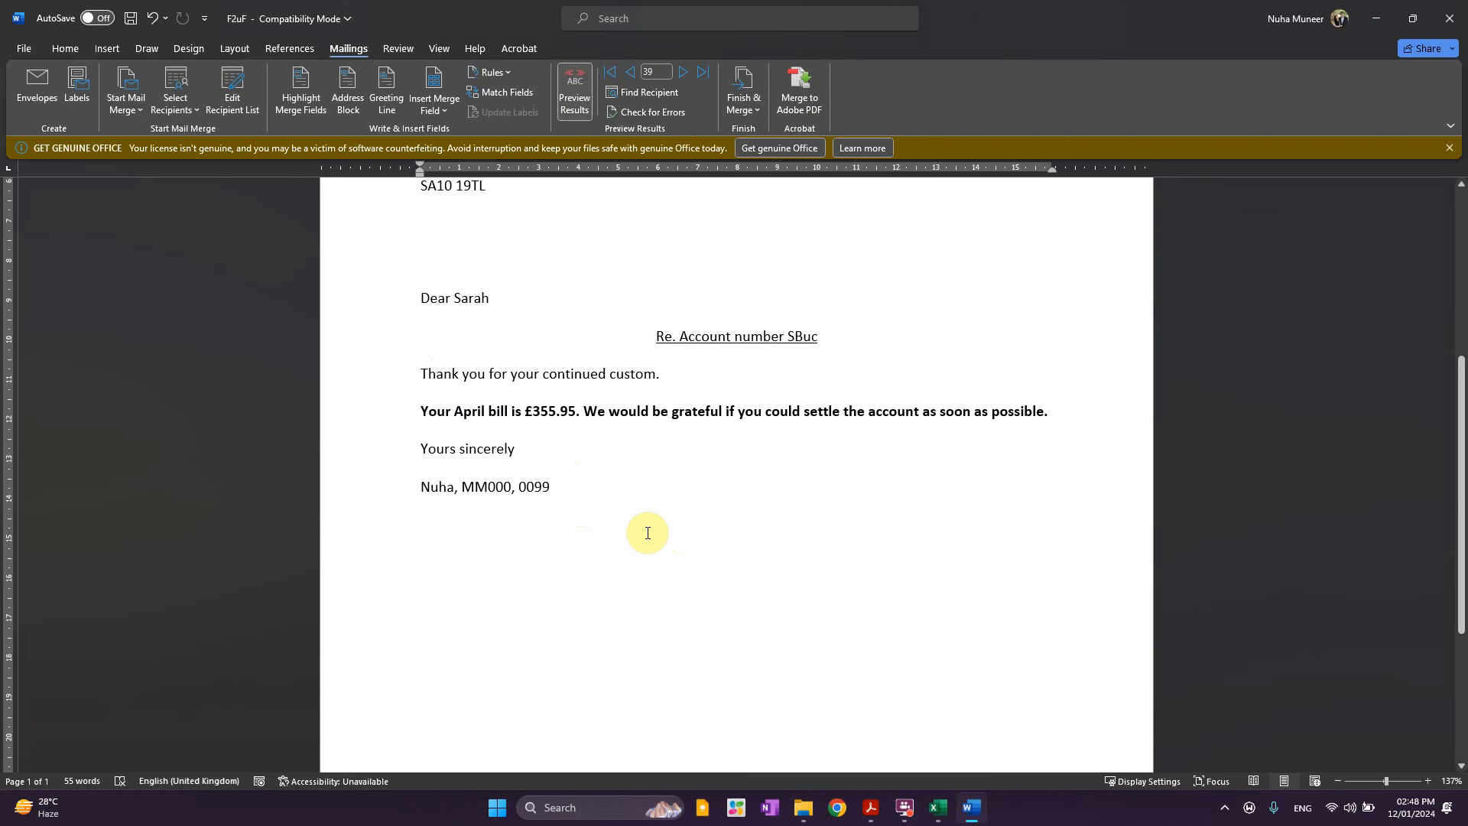
{"action": "scroll", "coordinate": [774, 527], "scroll_direction": "up", "scroll_amount": 6}
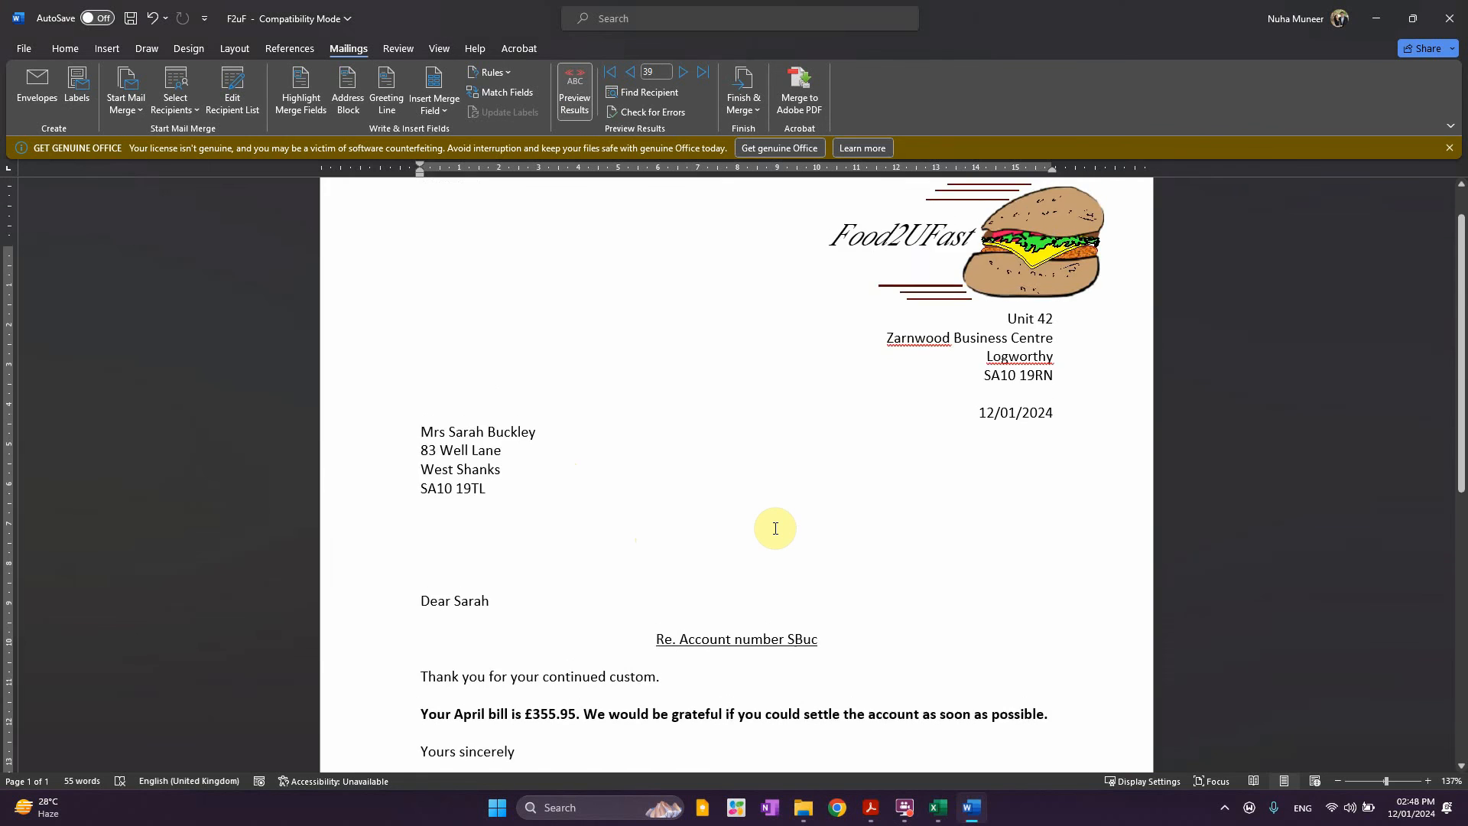
{"action": "scroll", "coordinate": [775, 527], "scroll_direction": "down", "scroll_amount": 2, "text": "ctrl"}
{"action": "scroll", "coordinate": [775, 528], "scroll_direction": "down", "scroll_amount": 4}
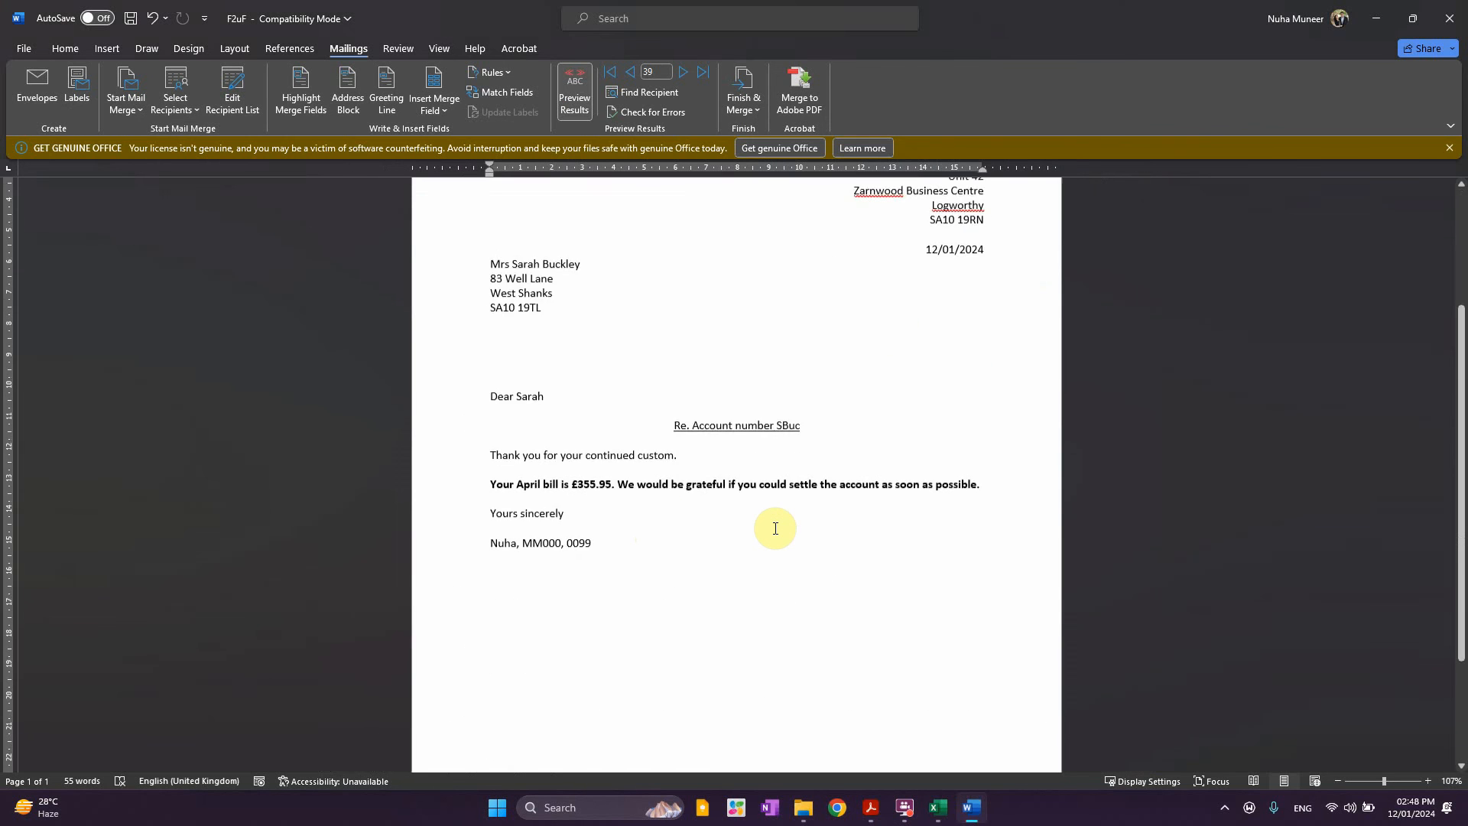
{"action": "key", "text": "alt+Tab"}
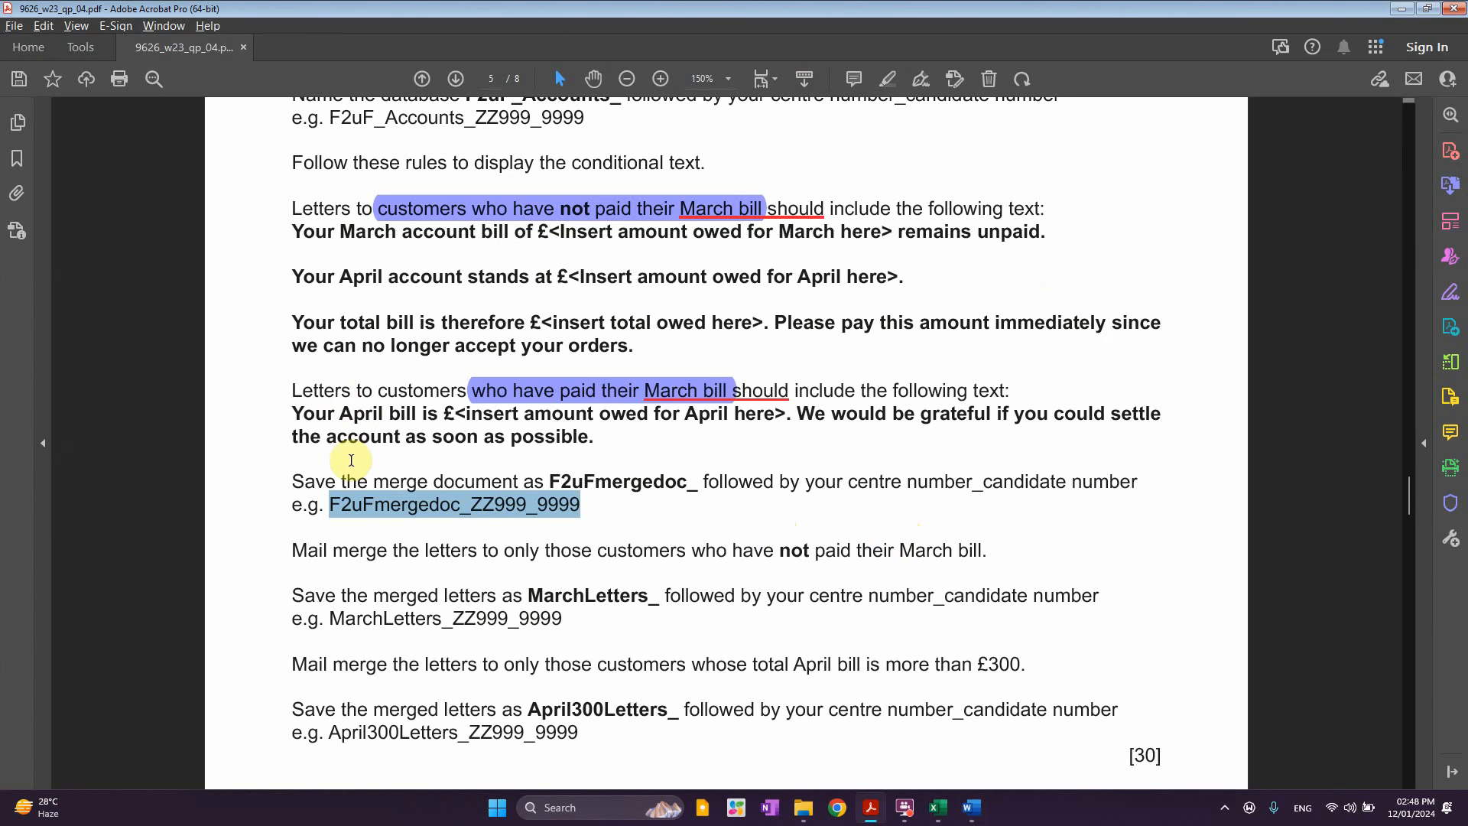
{"action": "left_click", "coordinate": [353, 383]}
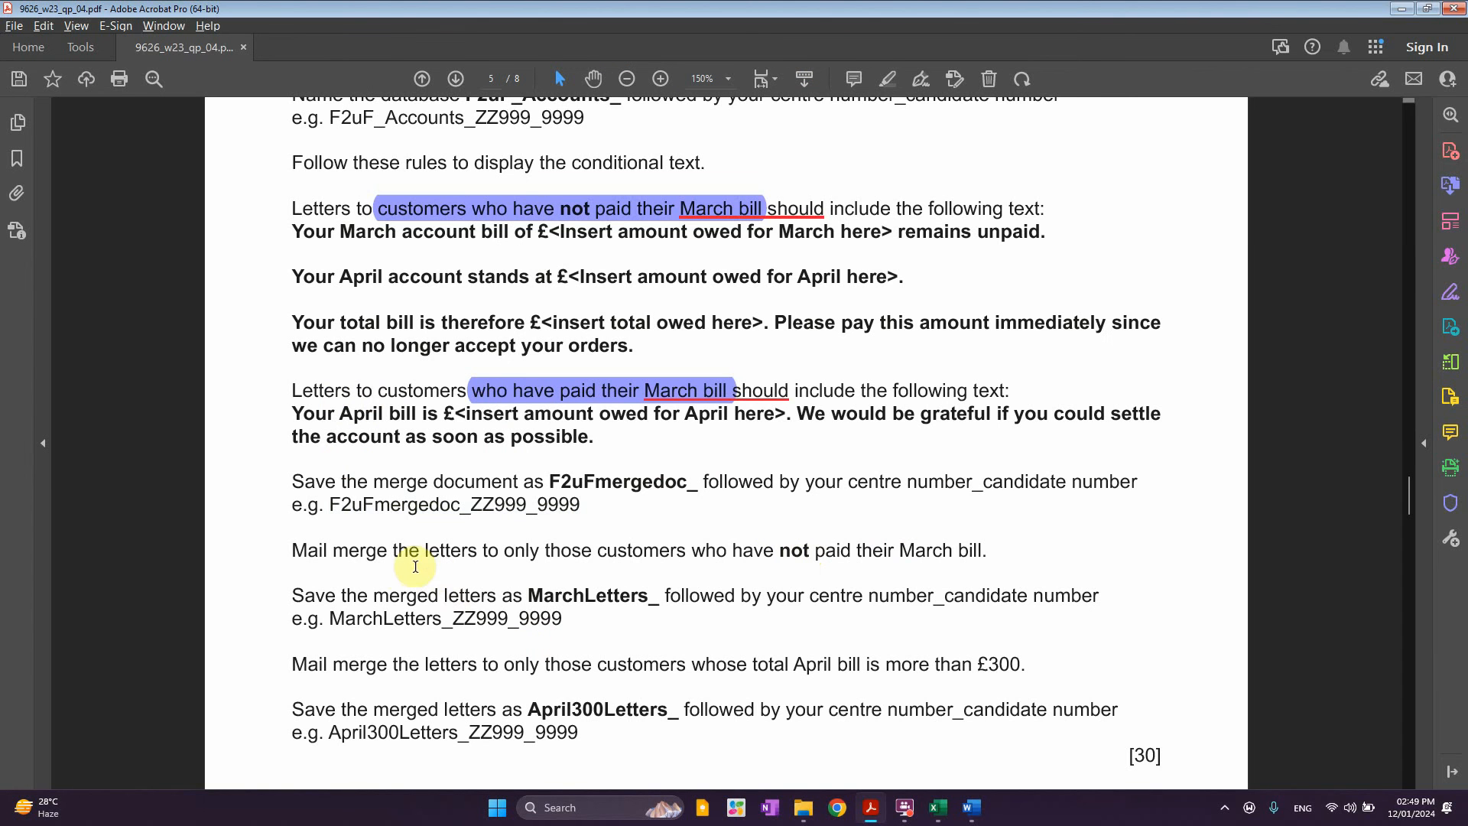
{"action": "key", "text": "alt+Tab"}
{"action": "key", "text": "alt+Tab"}
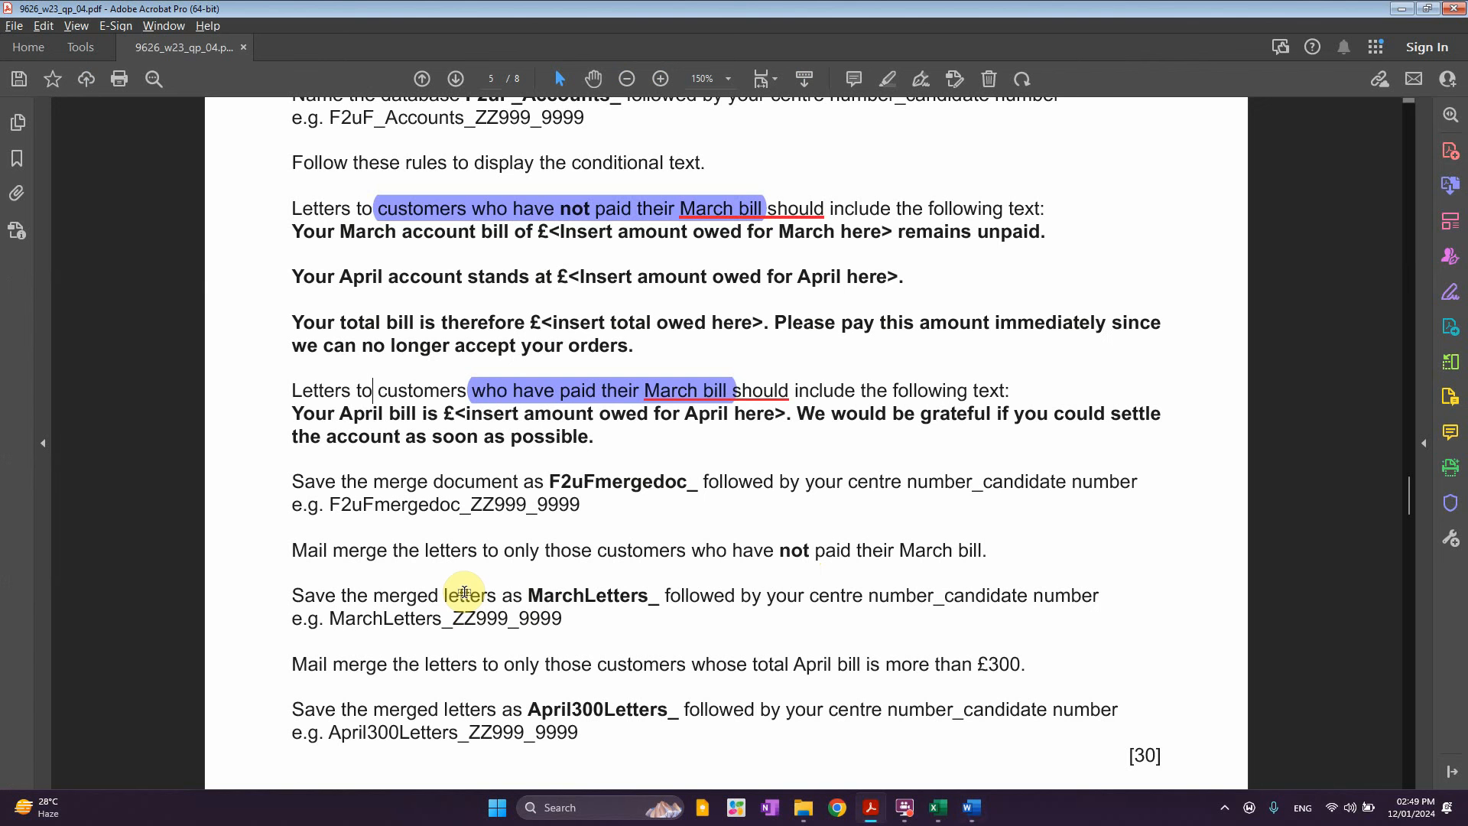
{"action": "key", "text": "alt+Tab"}
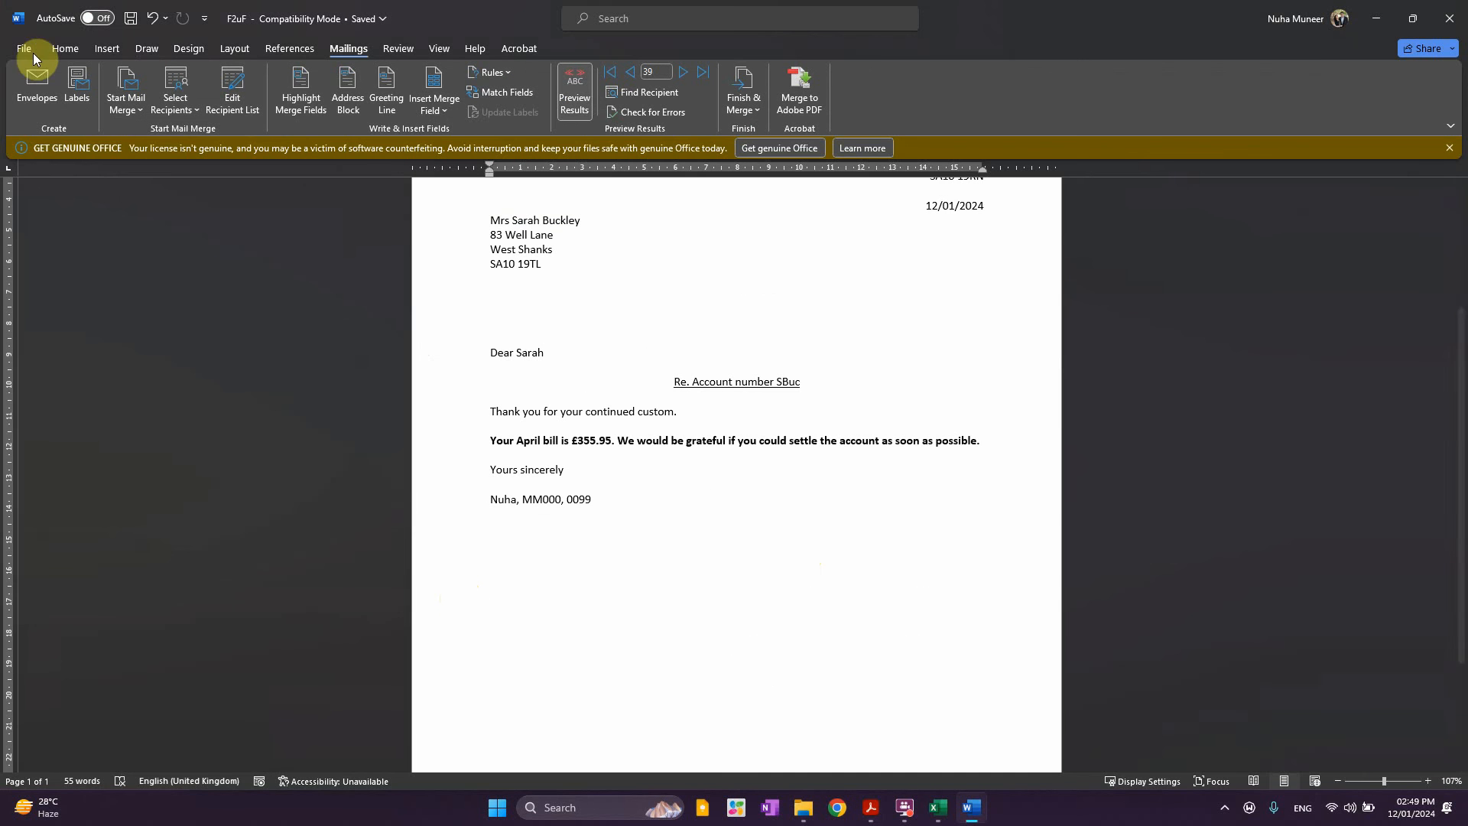
Save the merge document as Word Document F2uFmergedoc_ZZ999_9999, accepting the format upgrade
{"action": "left_click", "coordinate": [23, 48]}
{"action": "left_click", "coordinate": [47, 282]}
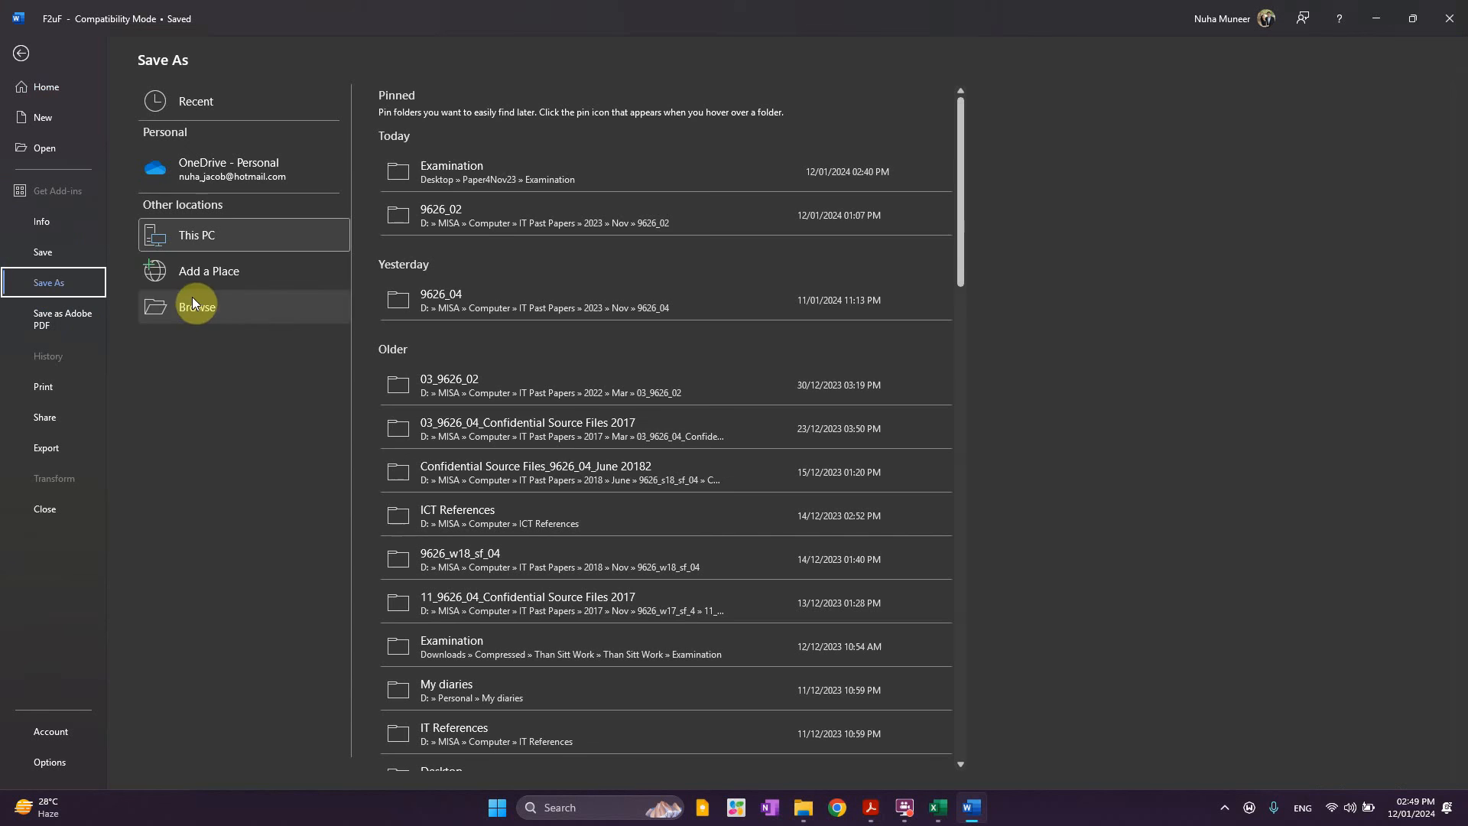
{"action": "left_click", "coordinate": [198, 309]}
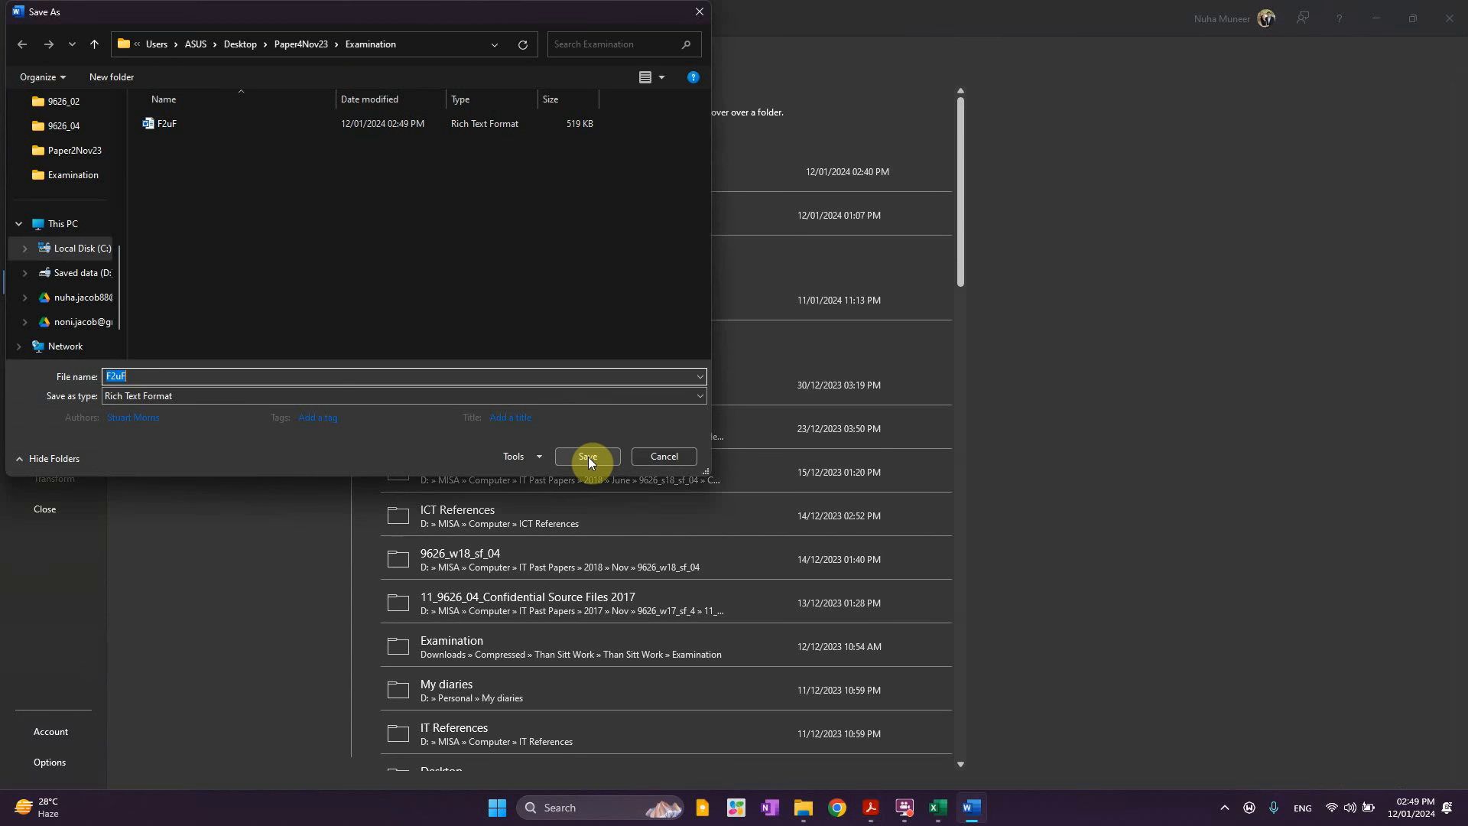
{"action": "key", "text": "ctrl+v"}
{"action": "left_click", "coordinate": [139, 396]}
{"action": "left_click", "coordinate": [139, 412]}
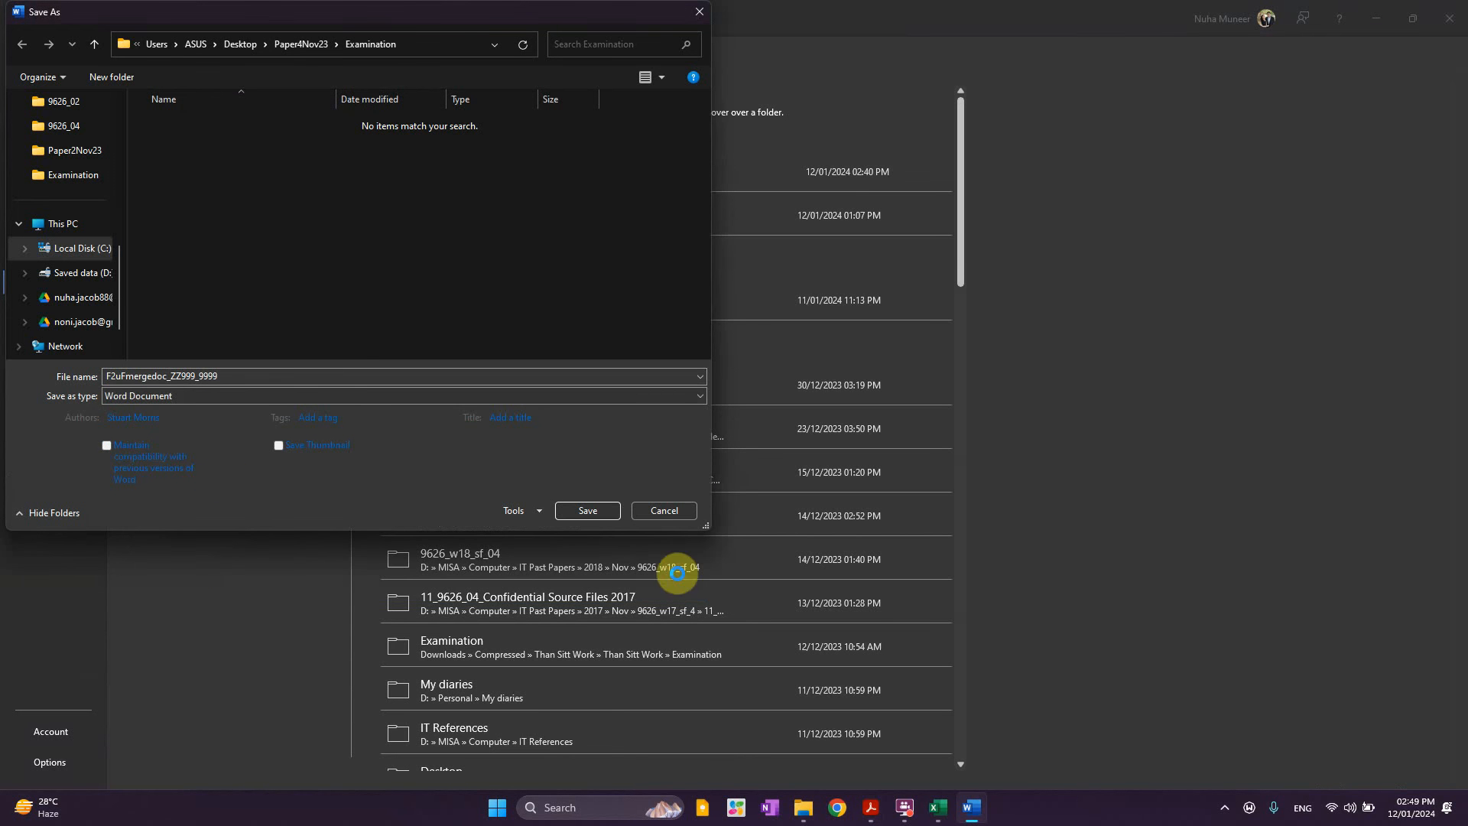
{"action": "left_click", "coordinate": [598, 514]}
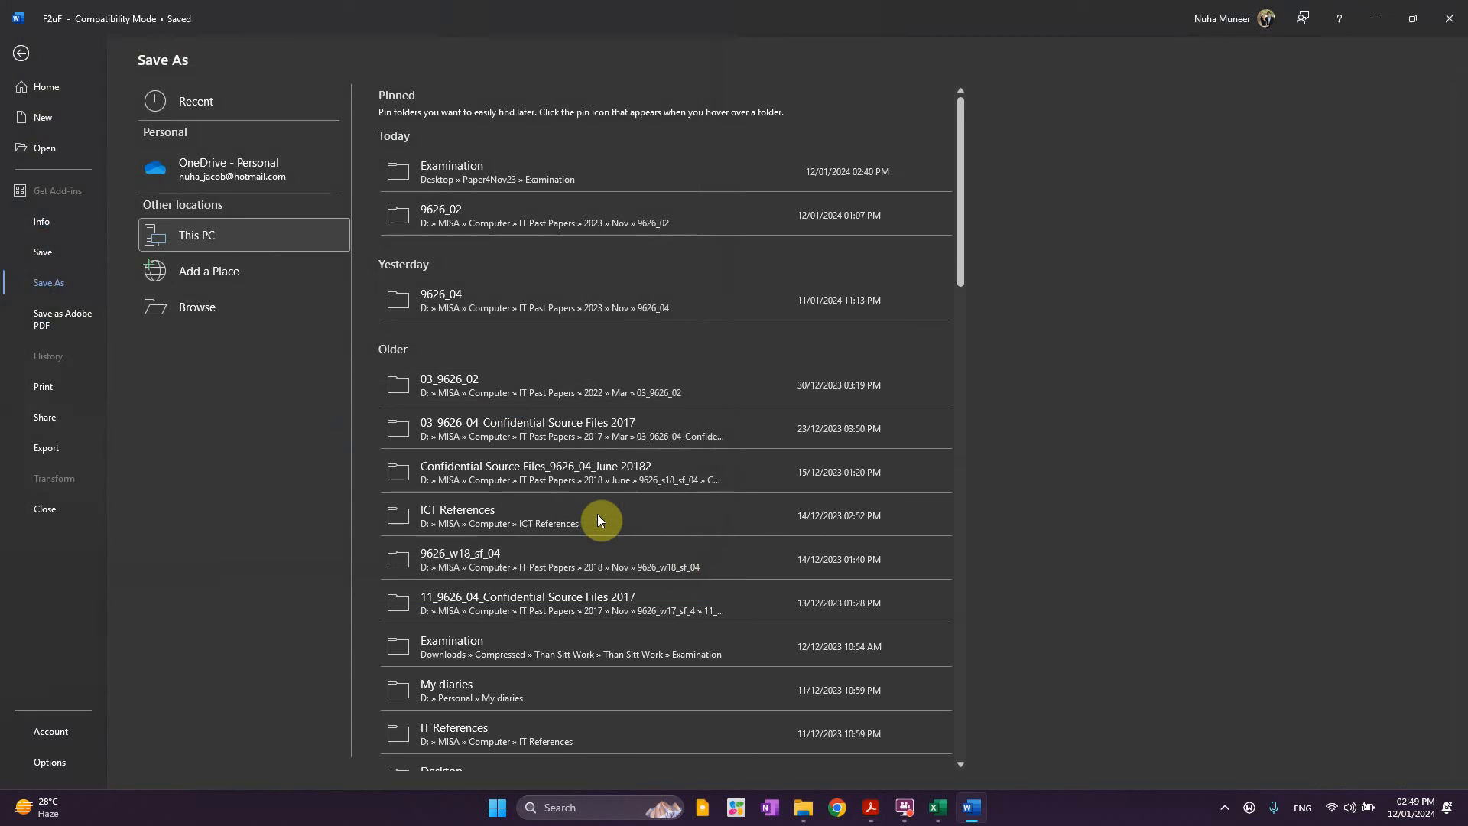
{"action": "left_click", "coordinate": [791, 434]}
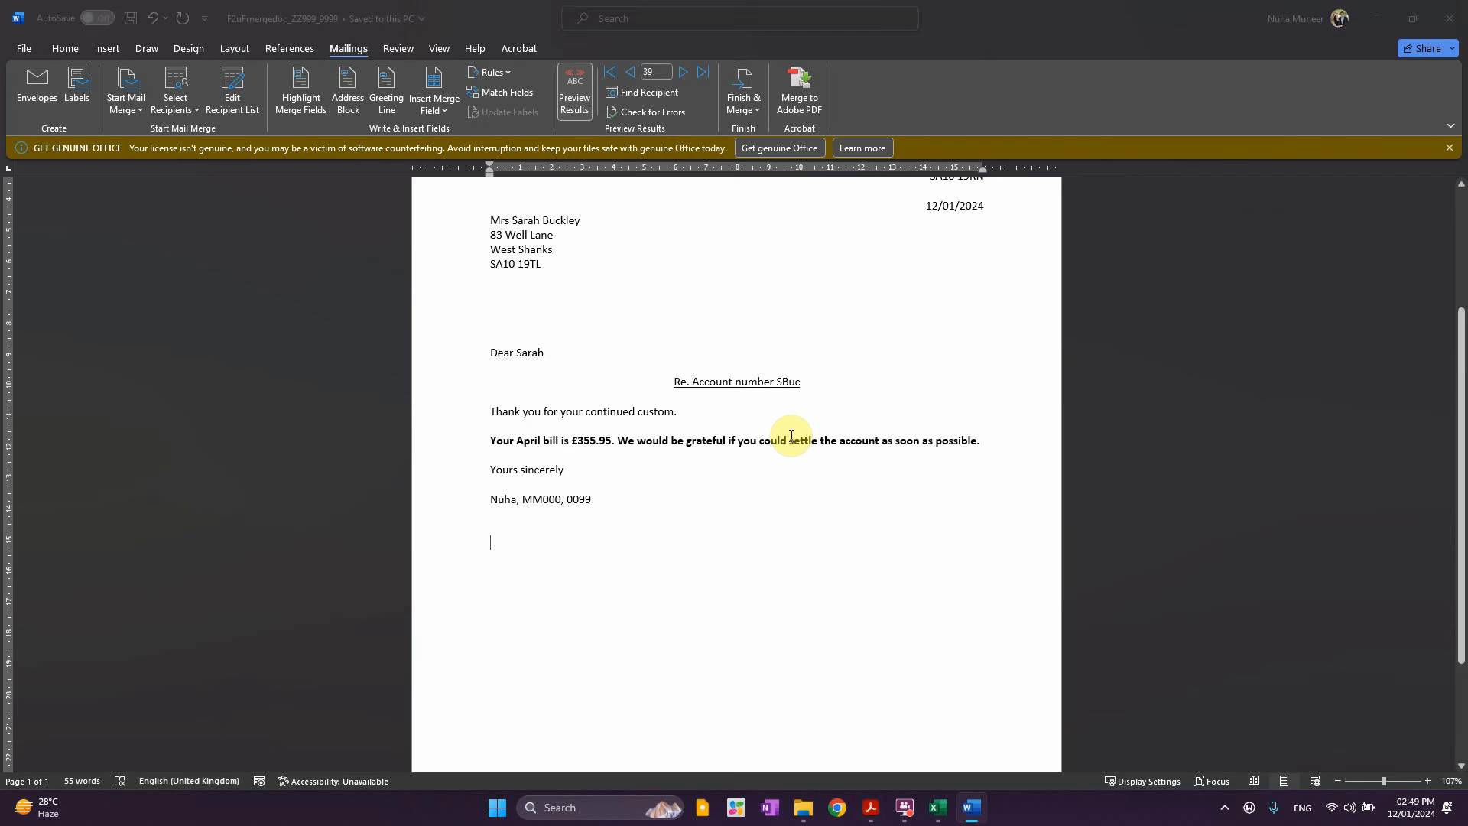
Underline the 'not paid their March bill' merge instruction in the PDF
{"action": "key", "text": "alt+Tab"}
{"action": "left_click_drag", "start_coordinate": [303, 549], "coordinate": [989, 552]}
{"action": "left_click", "coordinate": [1040, 521]}
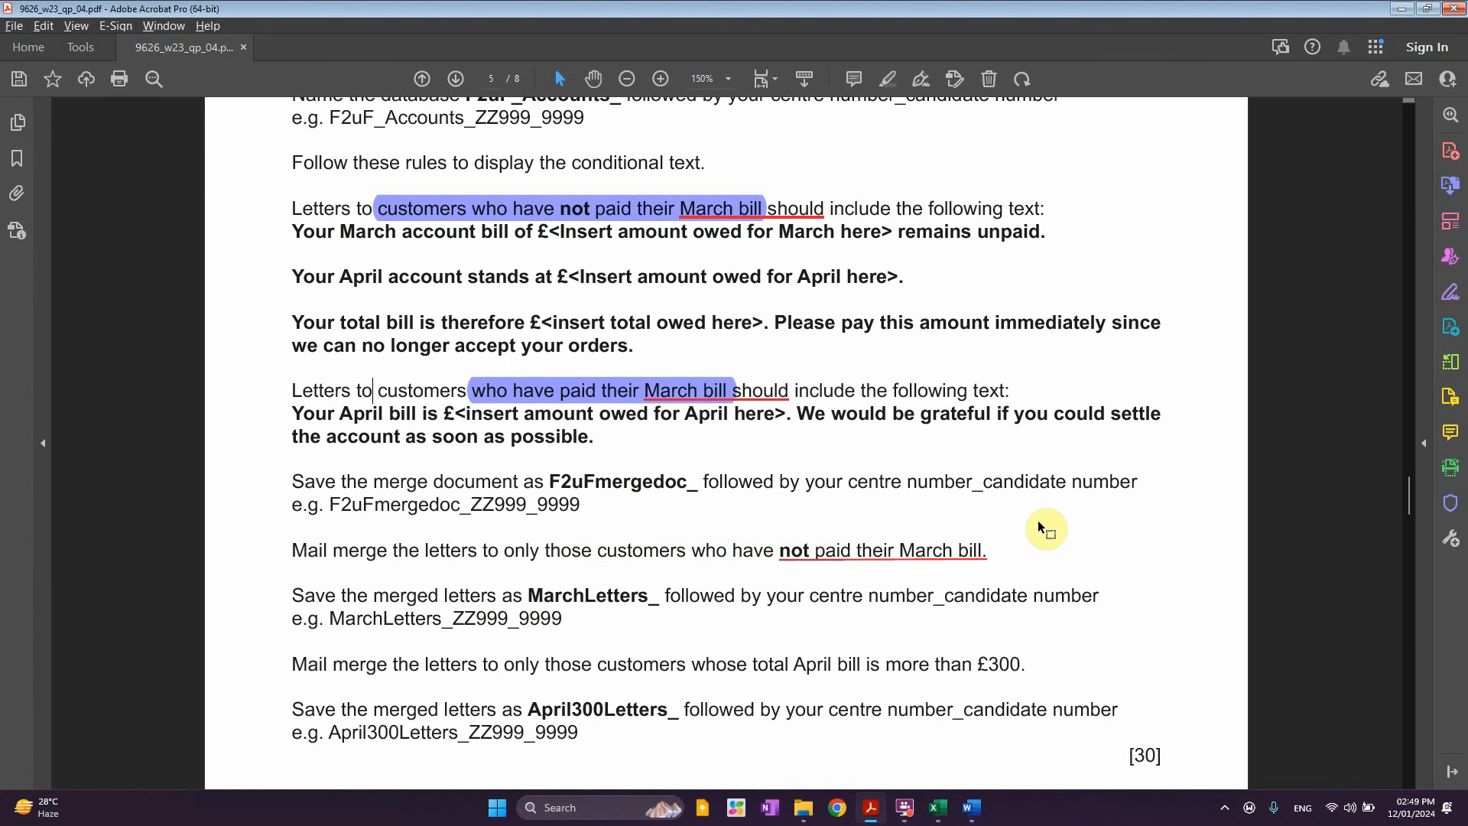
{"action": "left_click", "coordinate": [1402, 8]}
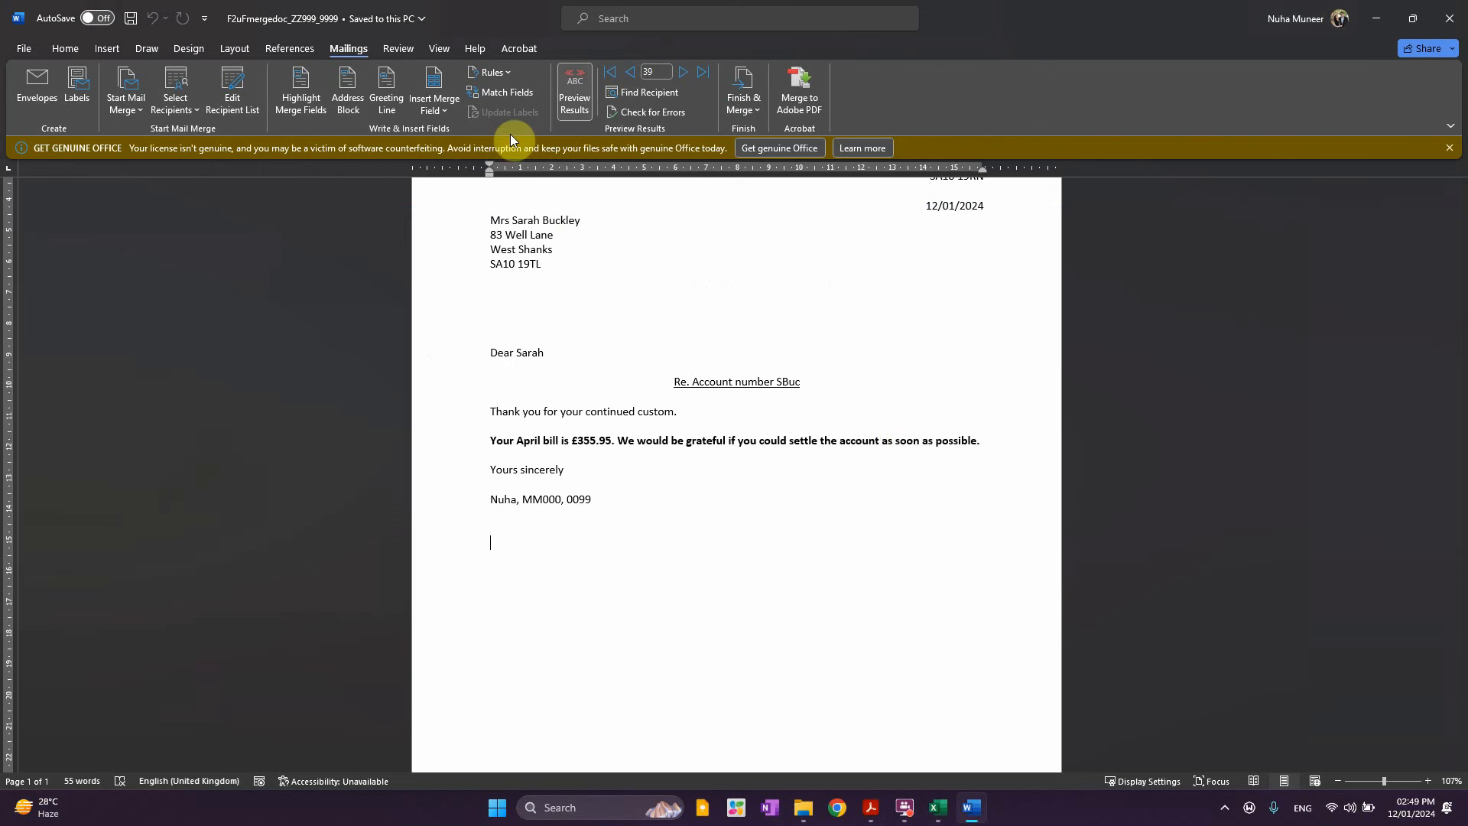
Inspect the merge recipient list's fields, then close it
{"action": "left_click", "coordinate": [744, 98]}
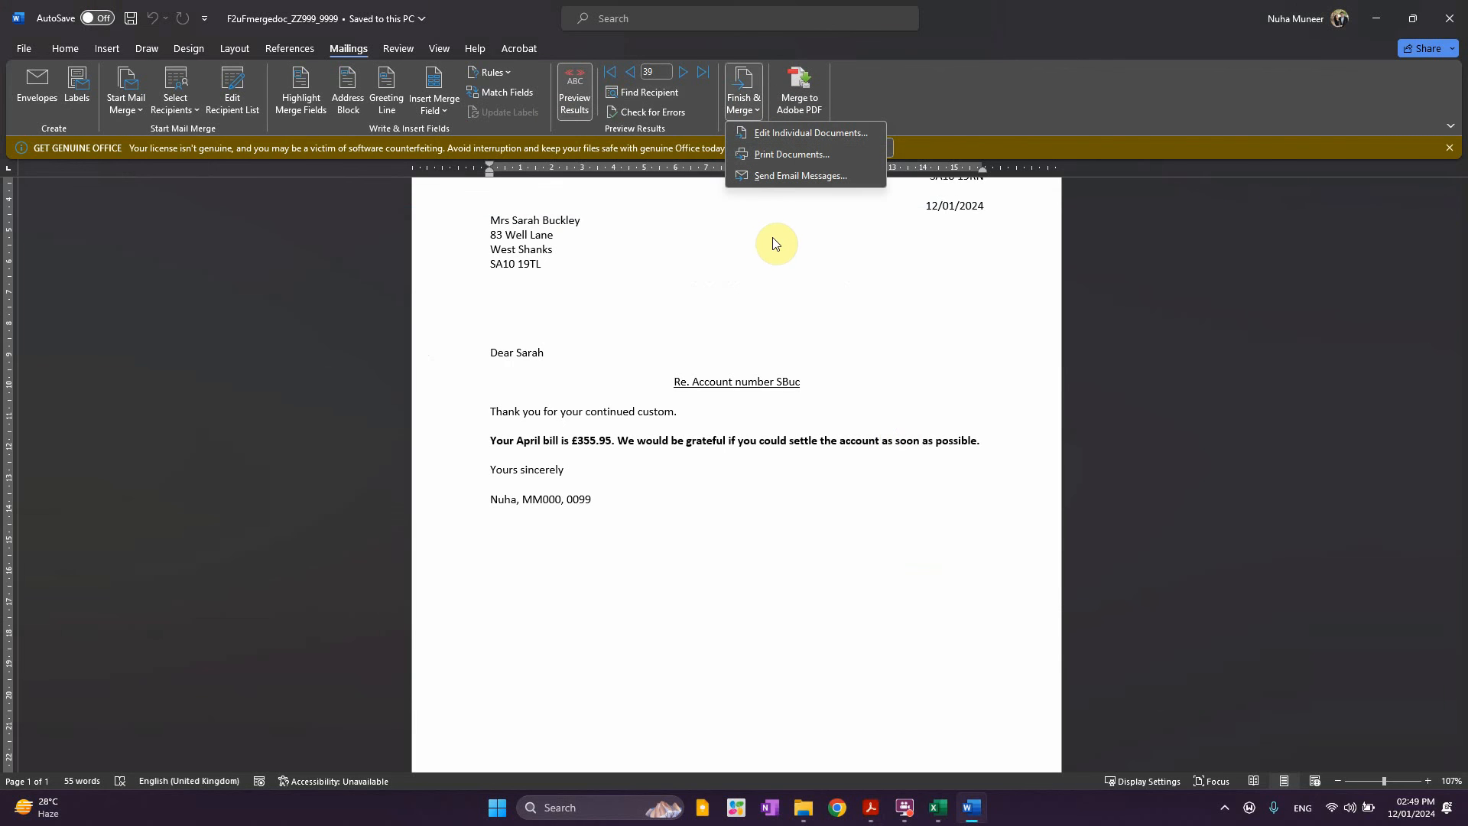
{"action": "left_click", "coordinate": [242, 92]}
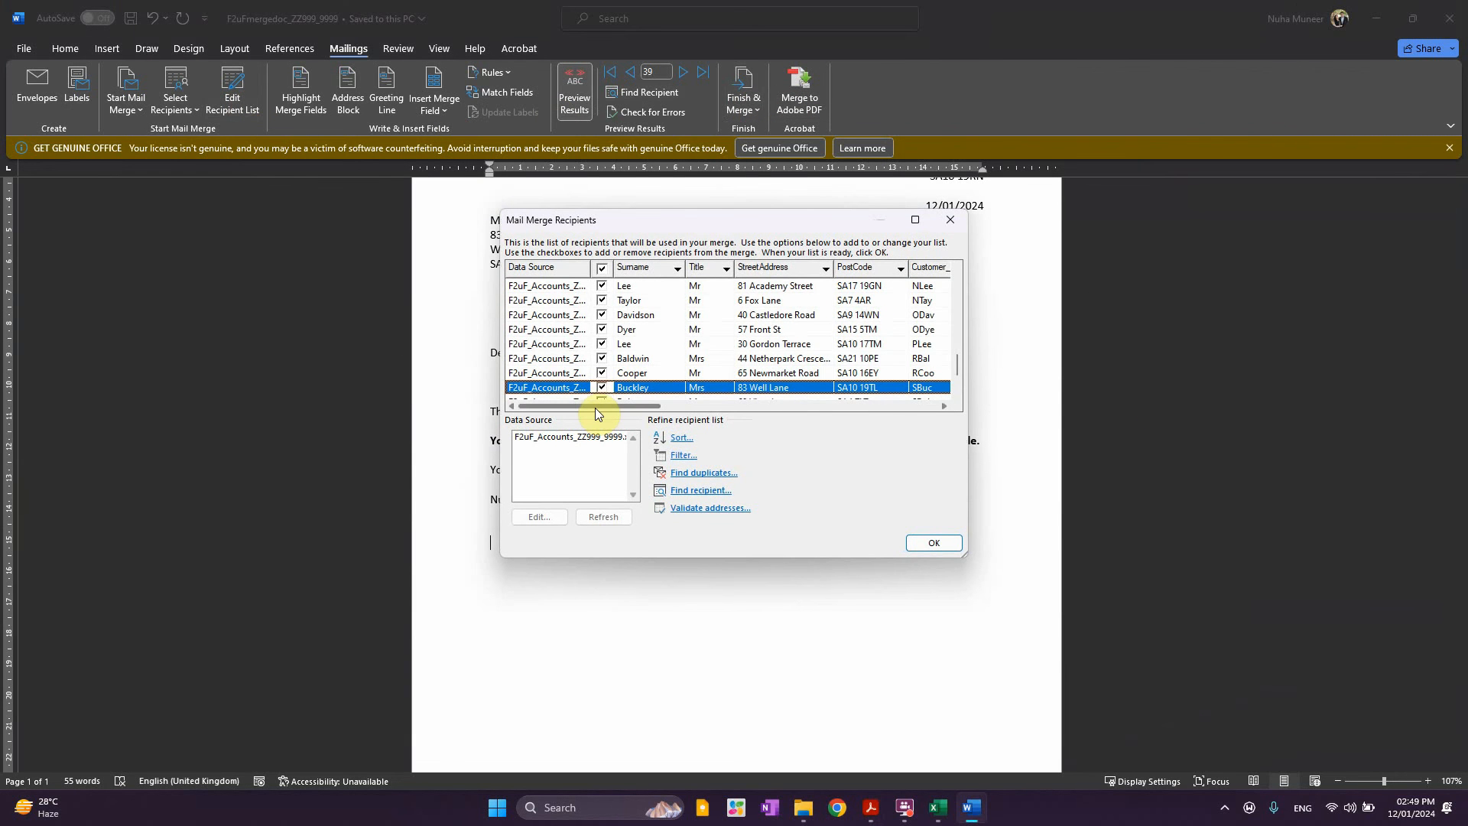
{"action": "left_click_drag", "start_coordinate": [595, 407], "coordinate": [825, 407]}
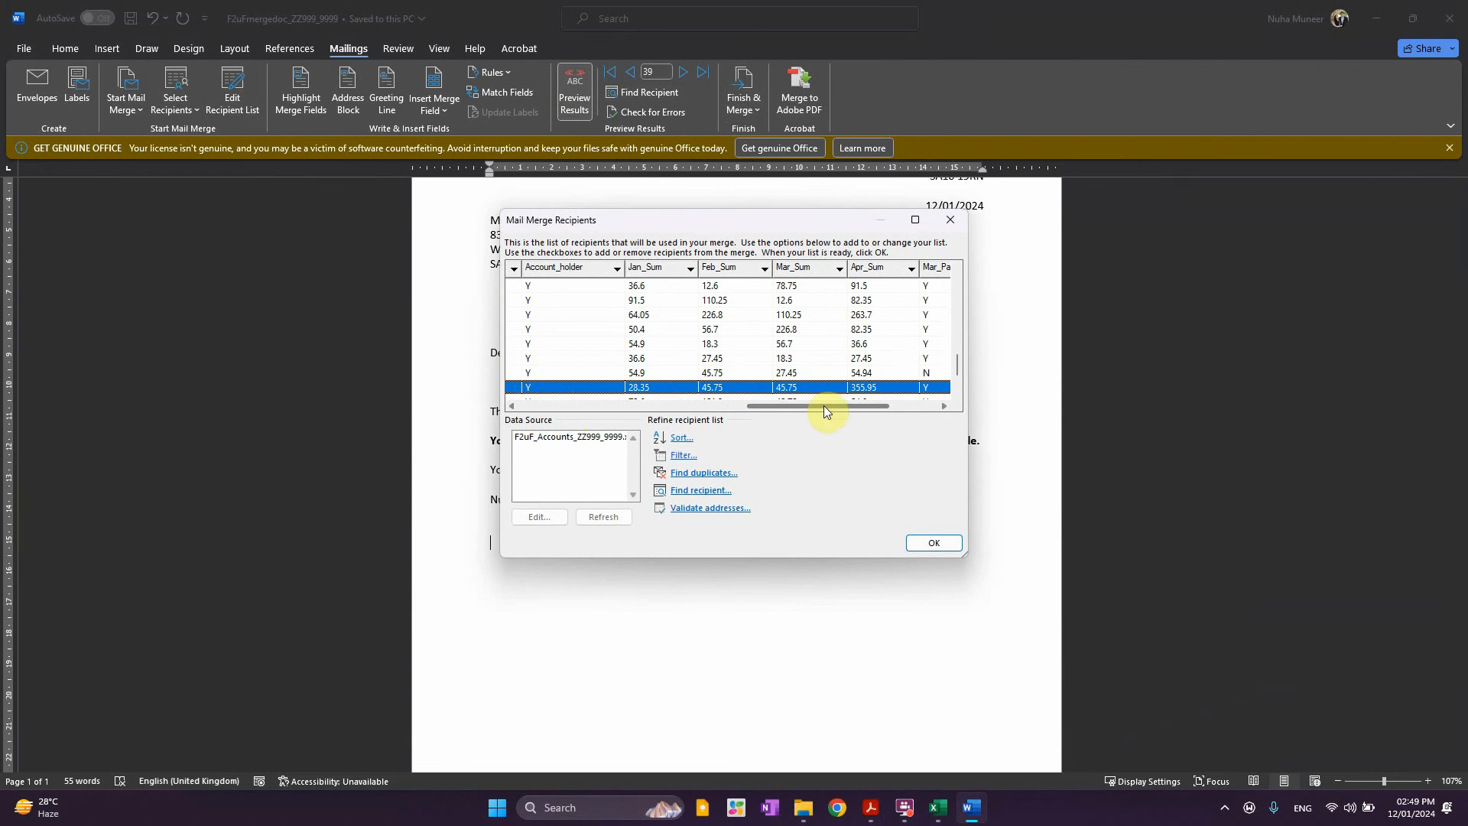
{"action": "left_click", "coordinate": [952, 222]}
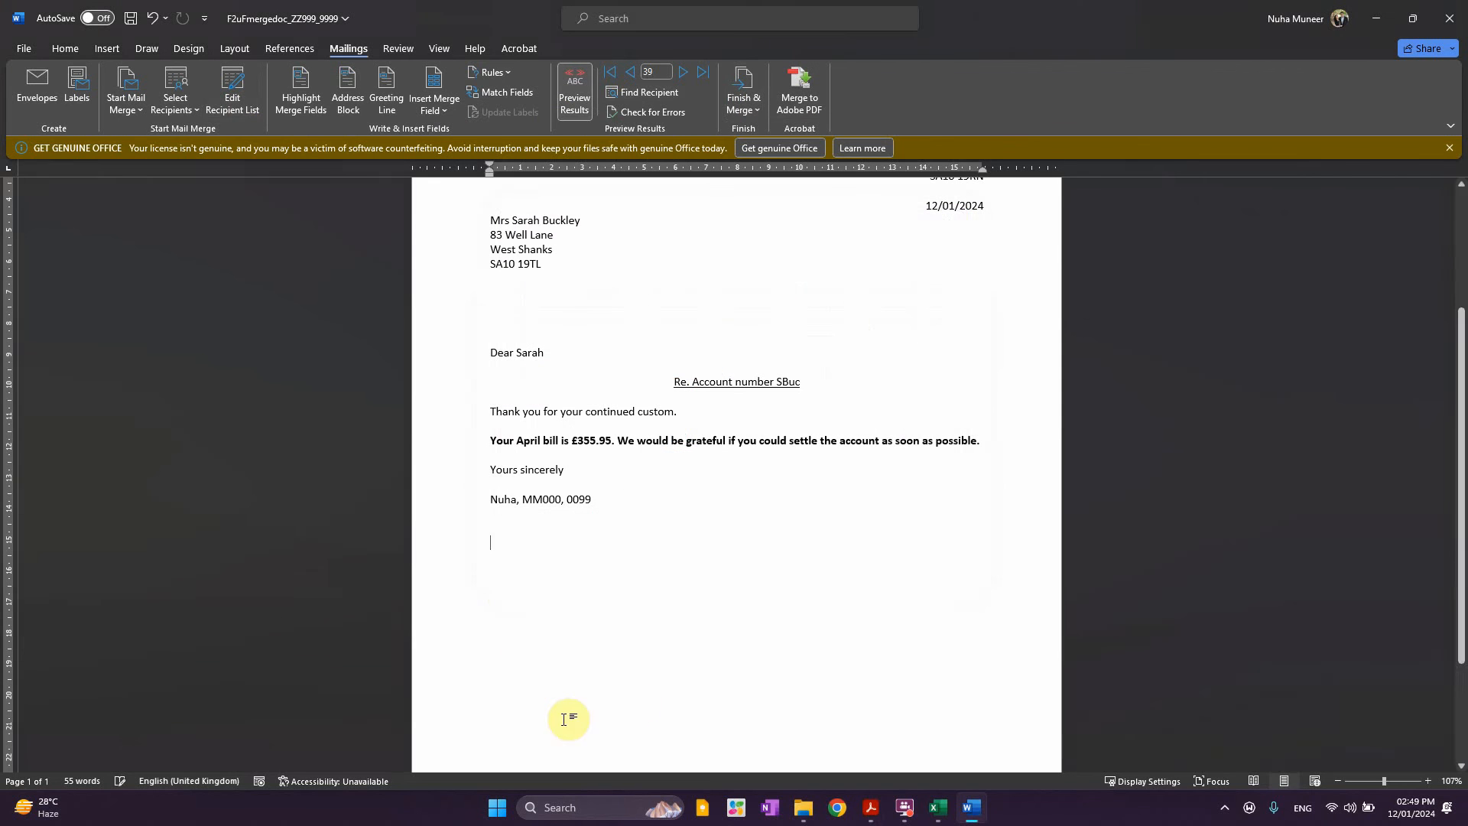
Add a Skip Record If rule: Mar_Paid Equal to Y
{"action": "left_click", "coordinate": [493, 74]}
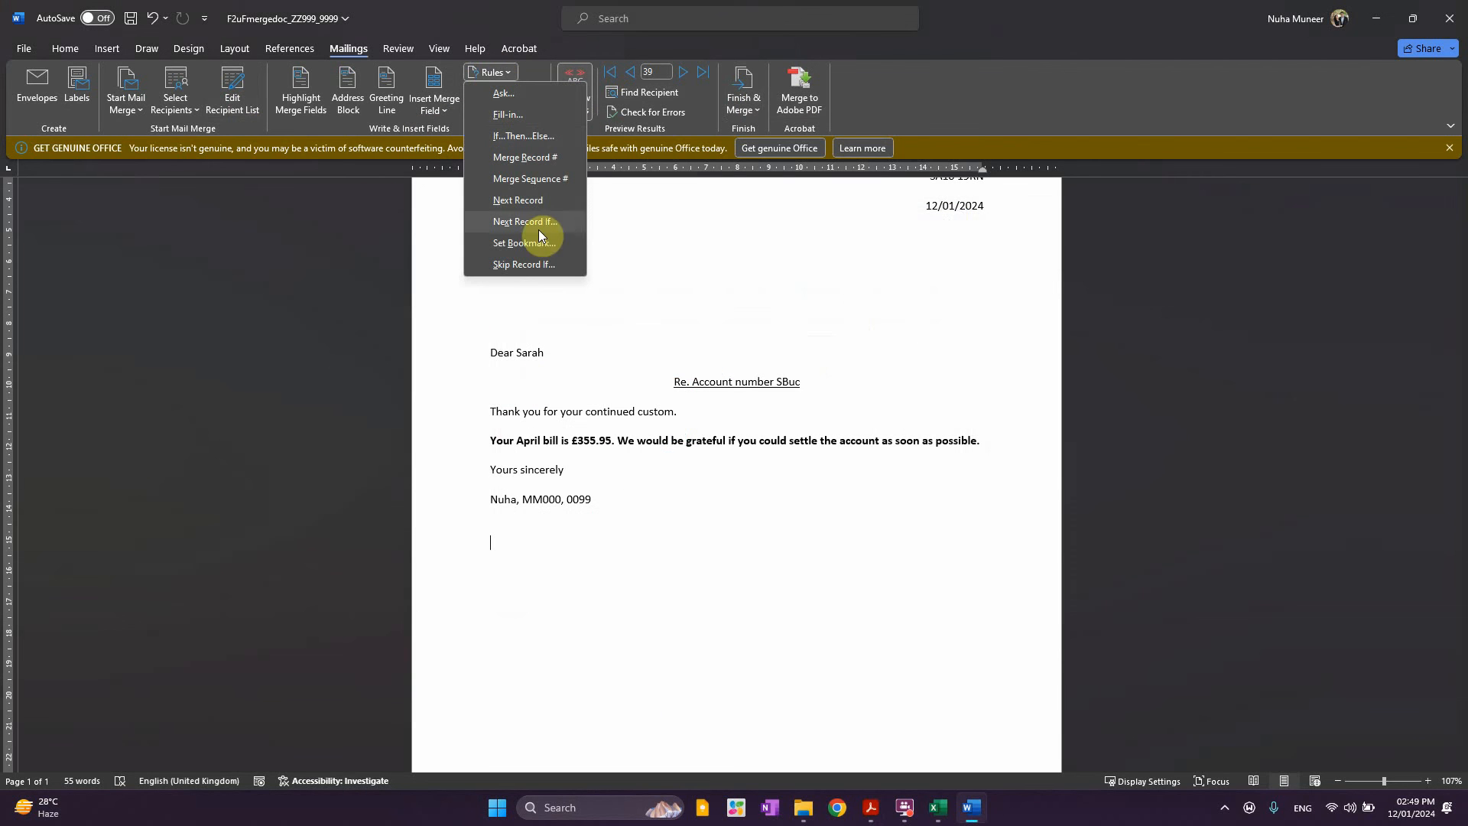
{"action": "left_click", "coordinate": [507, 264]}
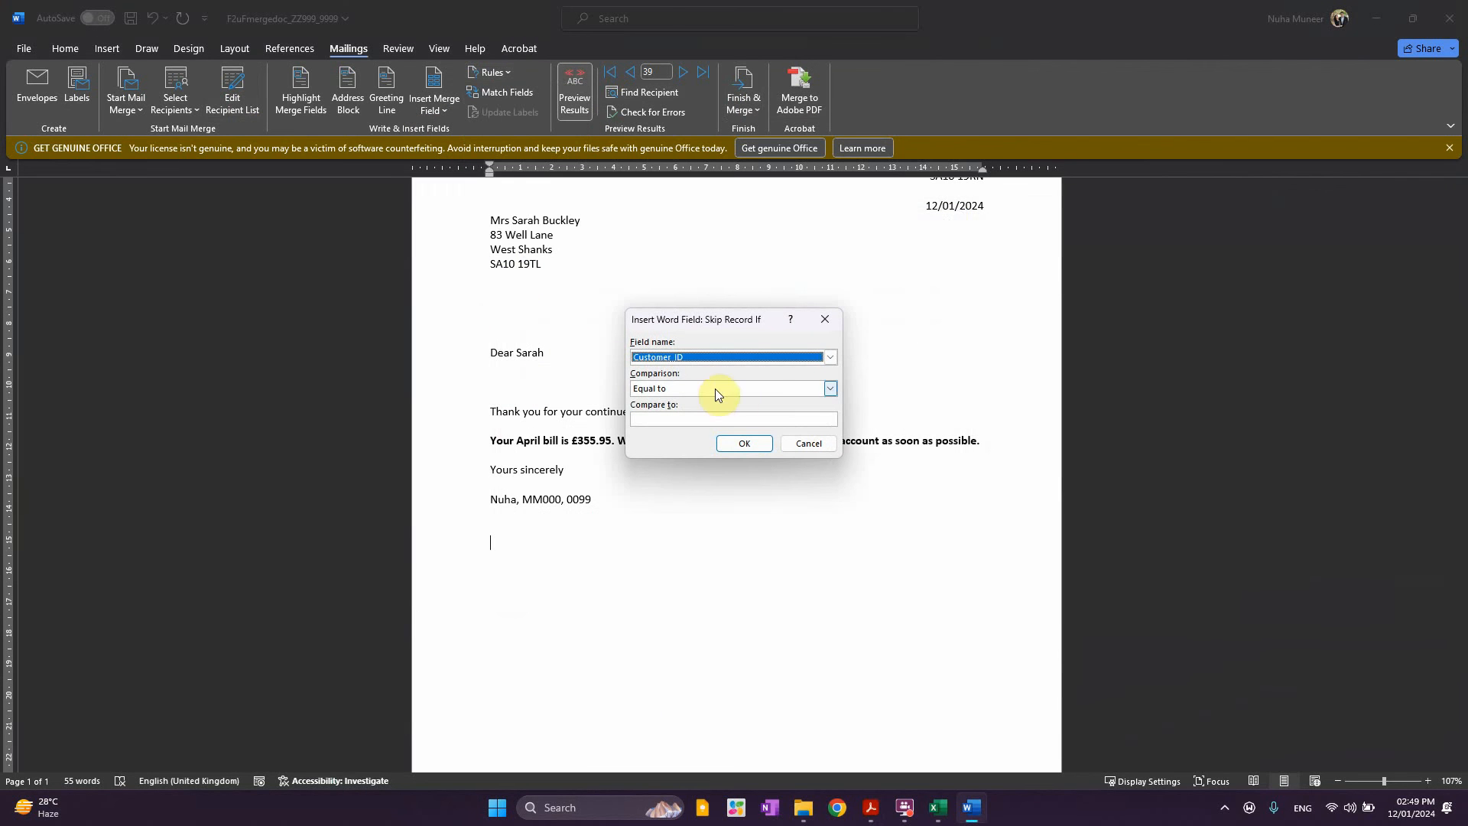
{"action": "left_click", "coordinate": [674, 359]}
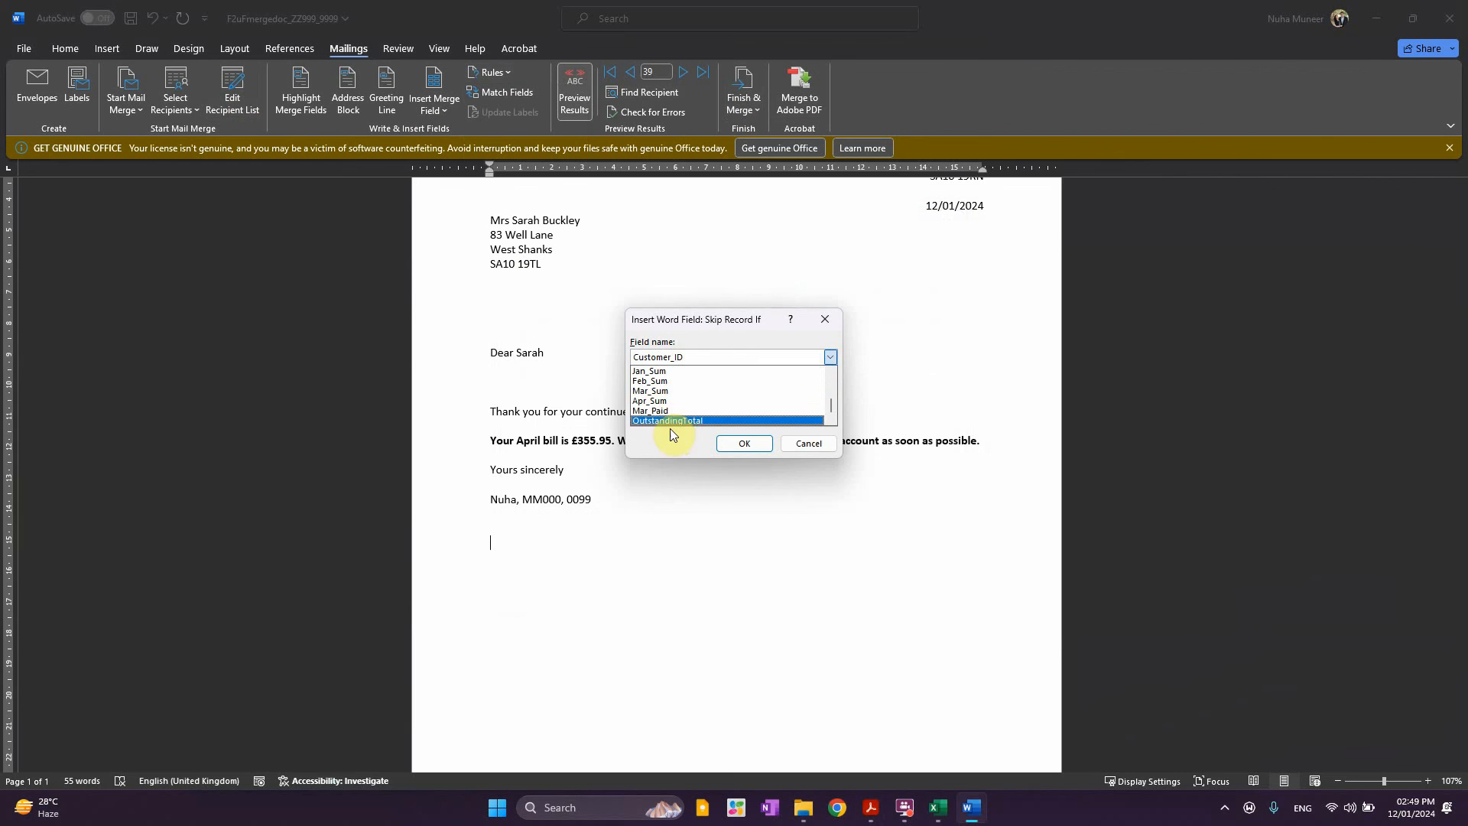
{"action": "left_click", "coordinate": [668, 413]}
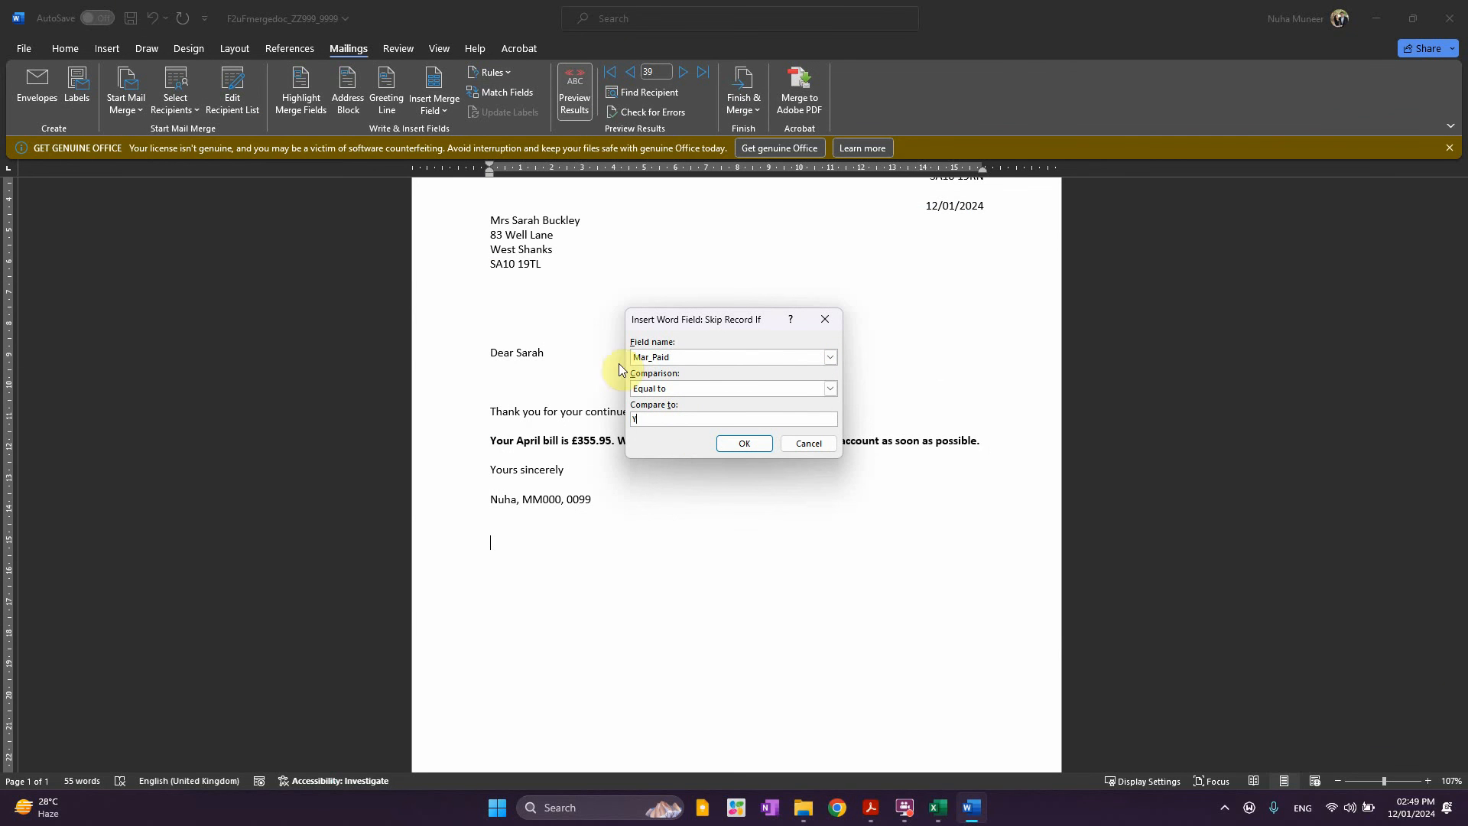
{"action": "left_click", "coordinate": [744, 444]}
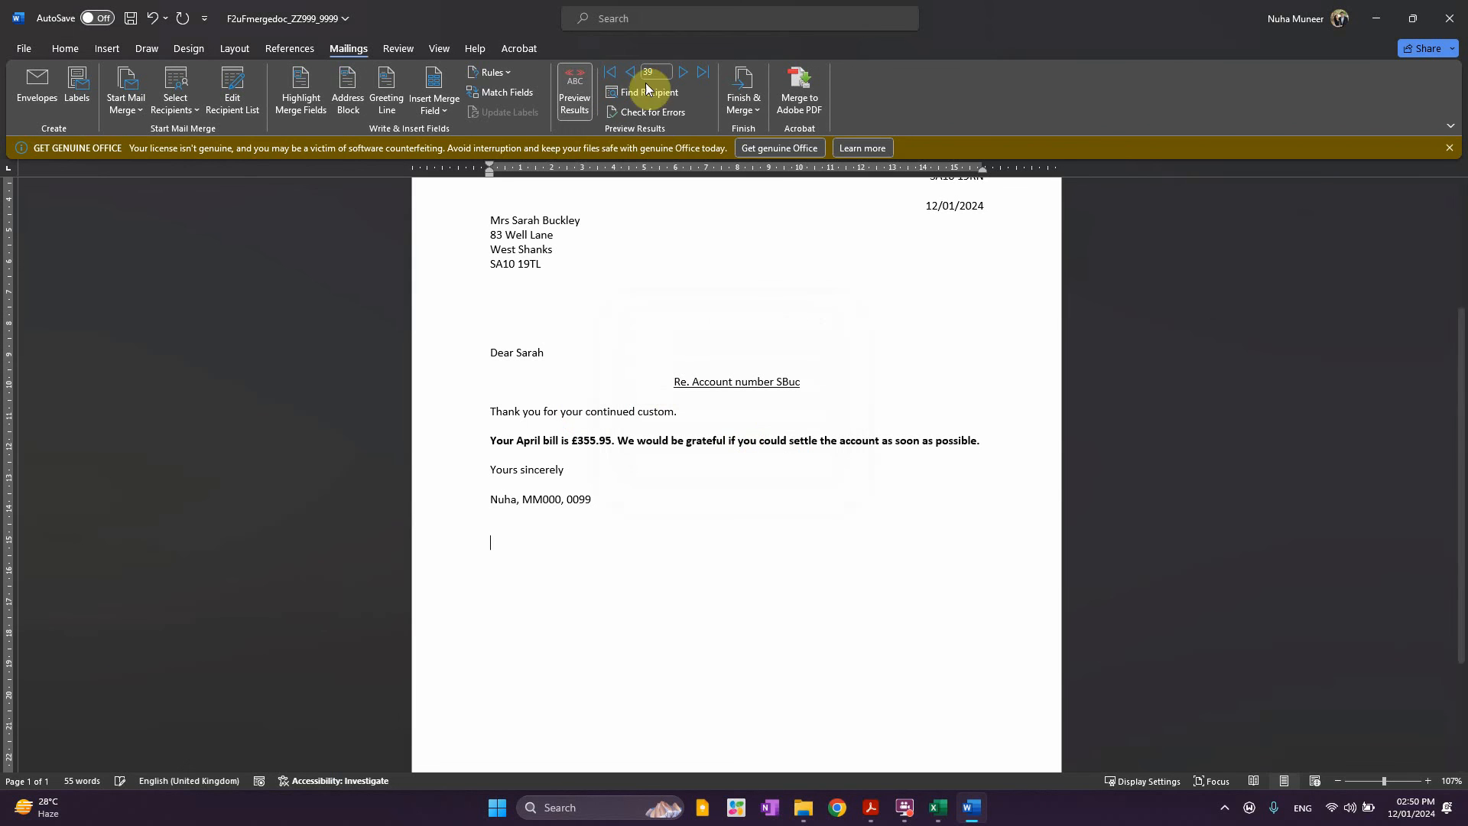
Merge all records to individual editable letters in a new document
{"action": "left_click", "coordinate": [744, 103]}
{"action": "left_click", "coordinate": [792, 135]}
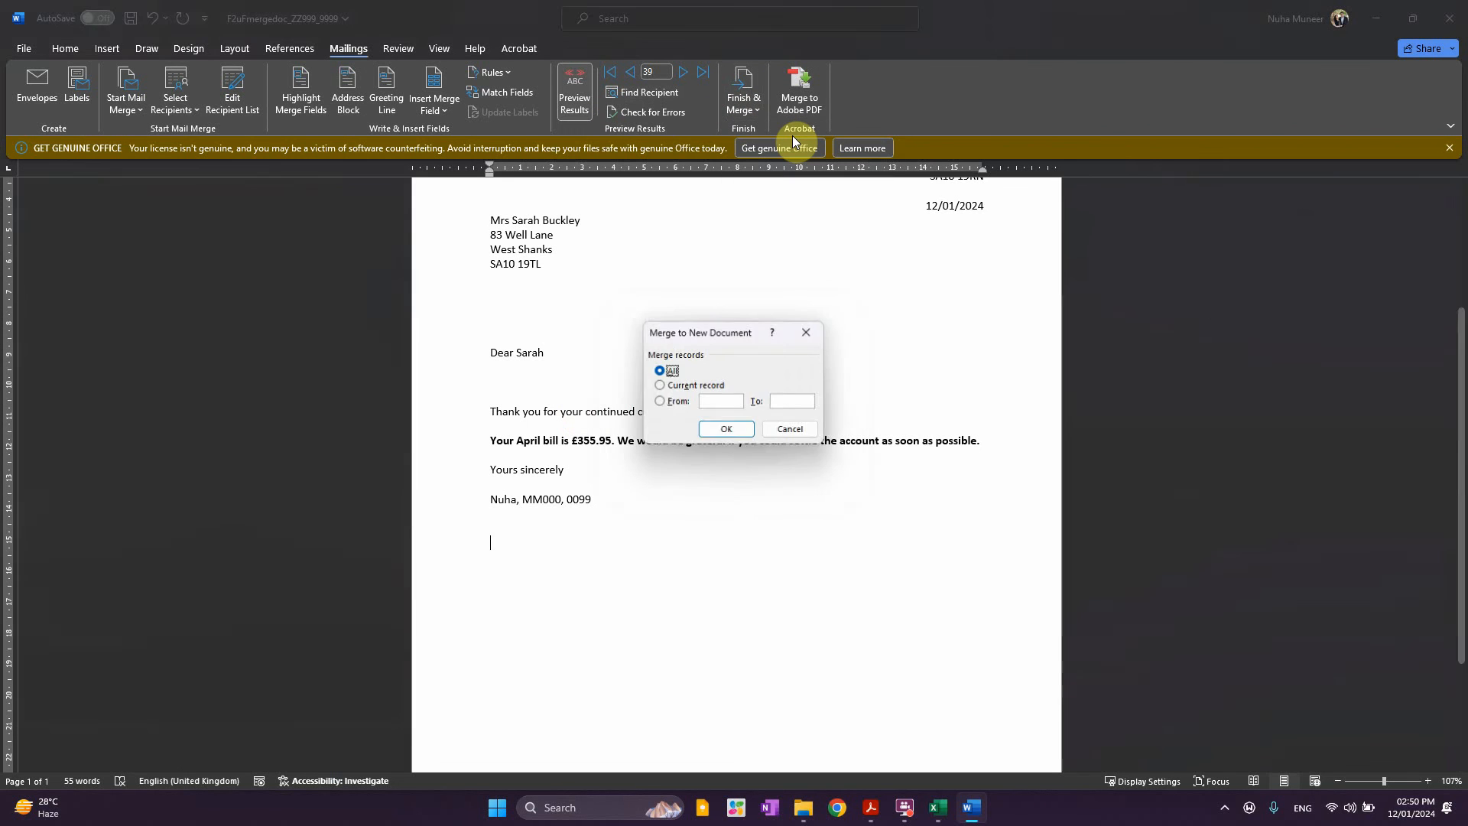
{"action": "left_click", "coordinate": [724, 426]}
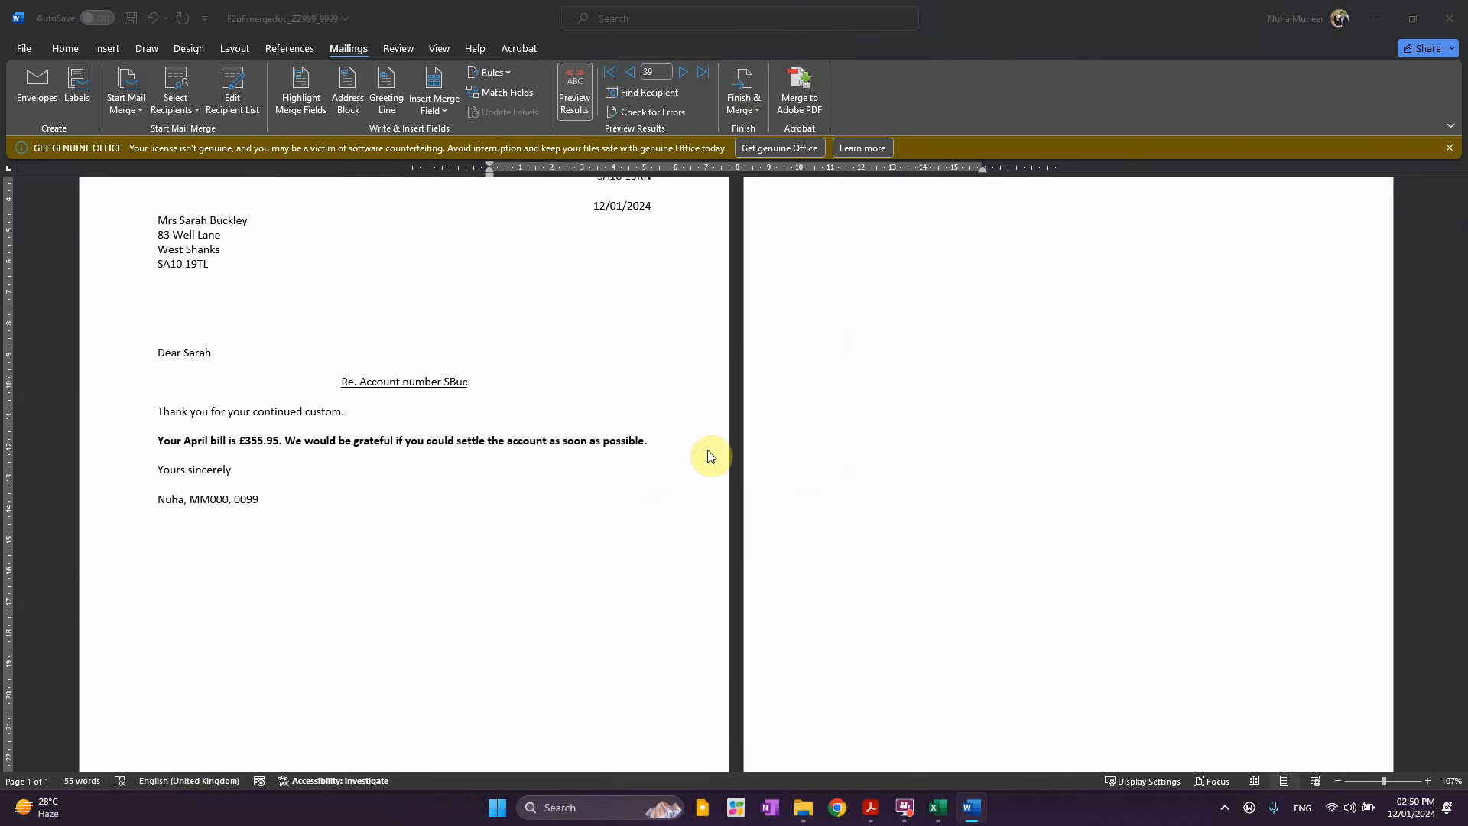
Check the bill lines in the five Letters1 letters, then switch to the PDF
{"action": "scroll", "coordinate": [1005, 433], "scroll_direction": "down", "scroll_amount": 3}
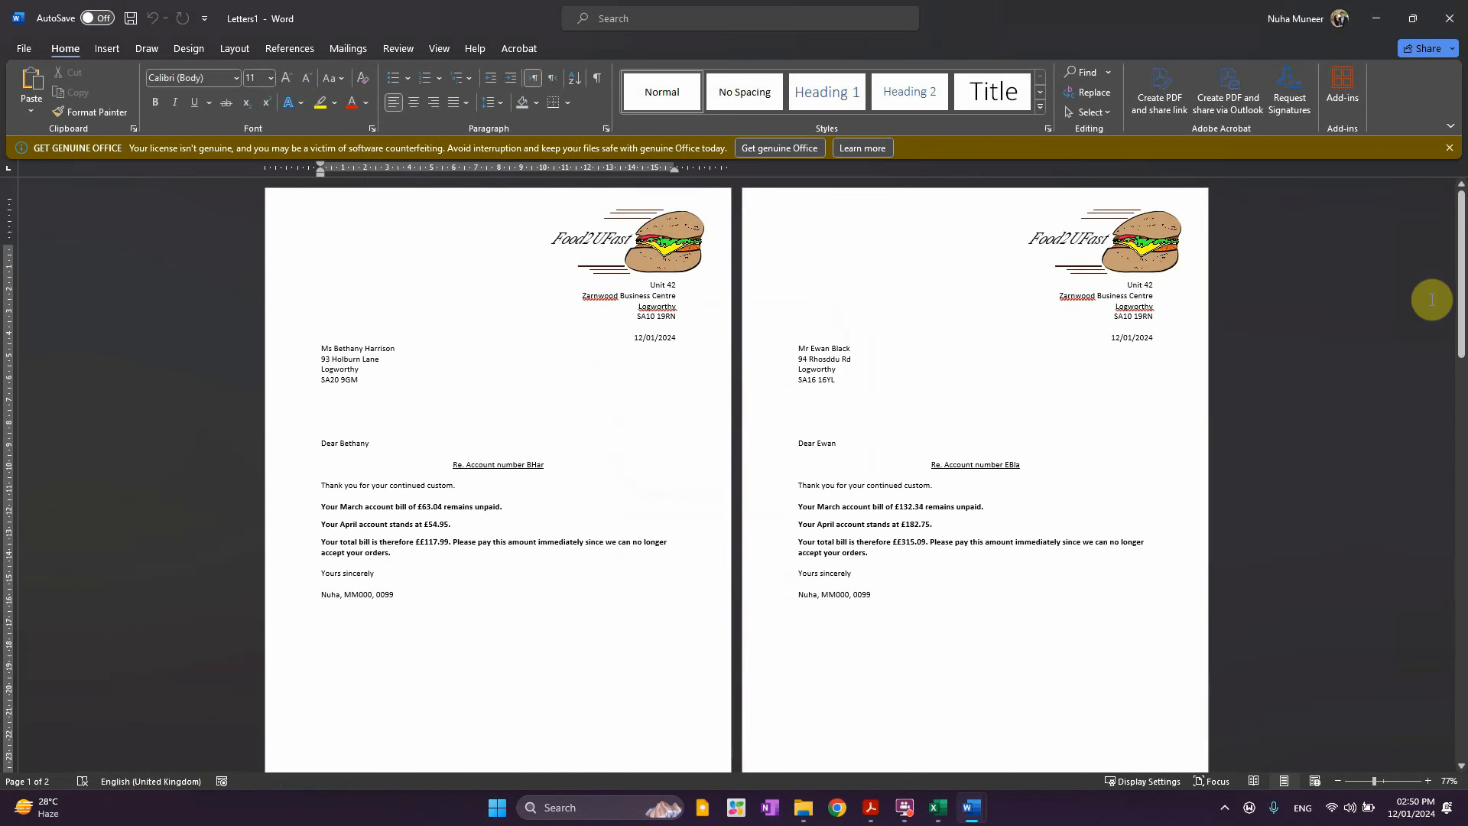
{"action": "mouse_move", "coordinate": [1459, 215]}
{"action": "left_mouse_down"}
{"action": "mouse_move", "coordinate": [1459, 623]}
{"action": "mouse_move", "coordinate": [1459, 202]}
{"action": "left_mouse_up"}
{"action": "scroll", "coordinate": [451, 560], "scroll_direction": "up", "scroll_amount": 2}
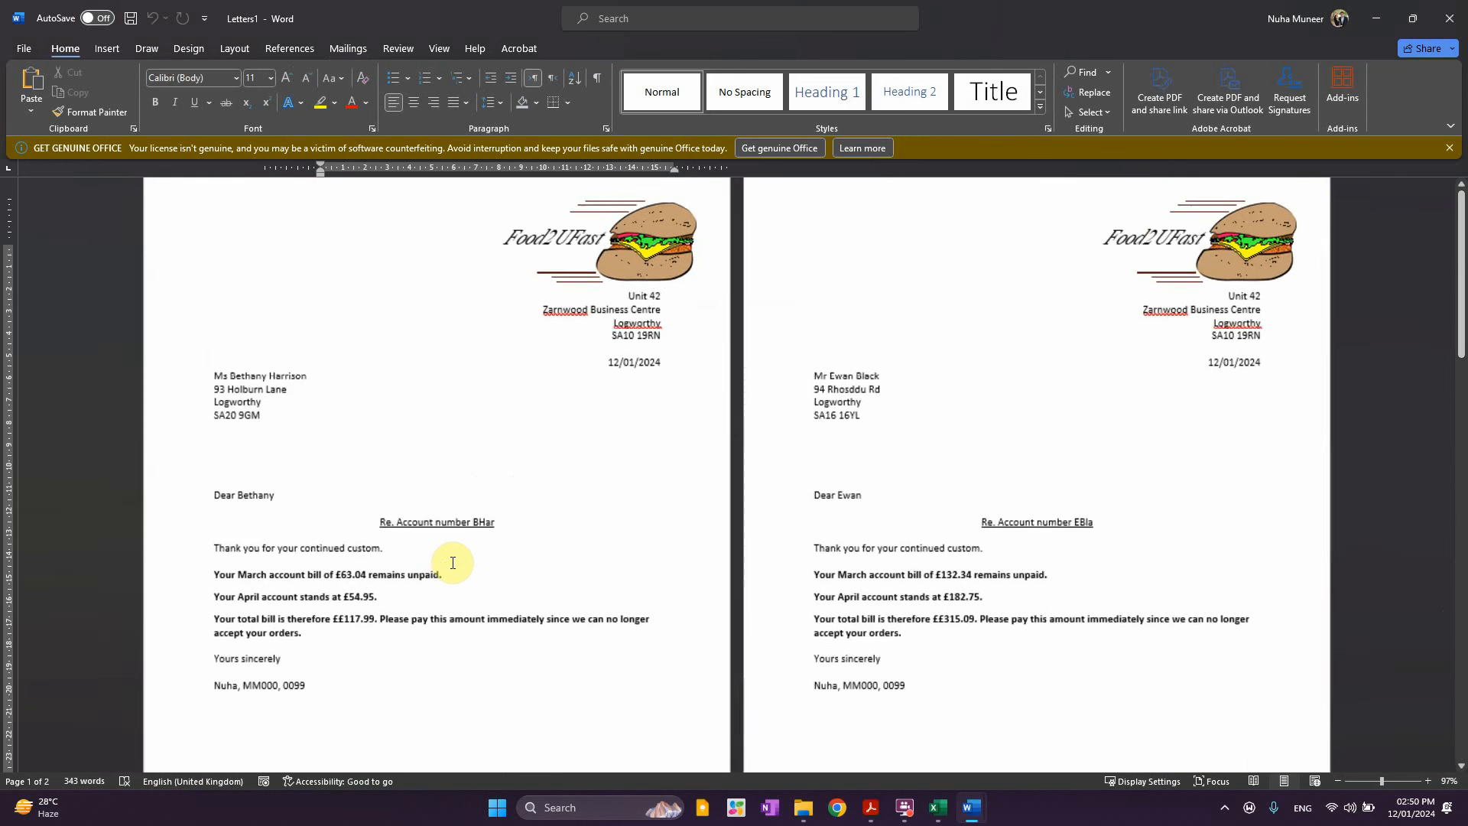
{"action": "scroll", "coordinate": [453, 562], "scroll_direction": "up", "scroll_amount": 1}
{"action": "scroll", "coordinate": [760, 604], "scroll_direction": "down", "scroll_amount": 3}
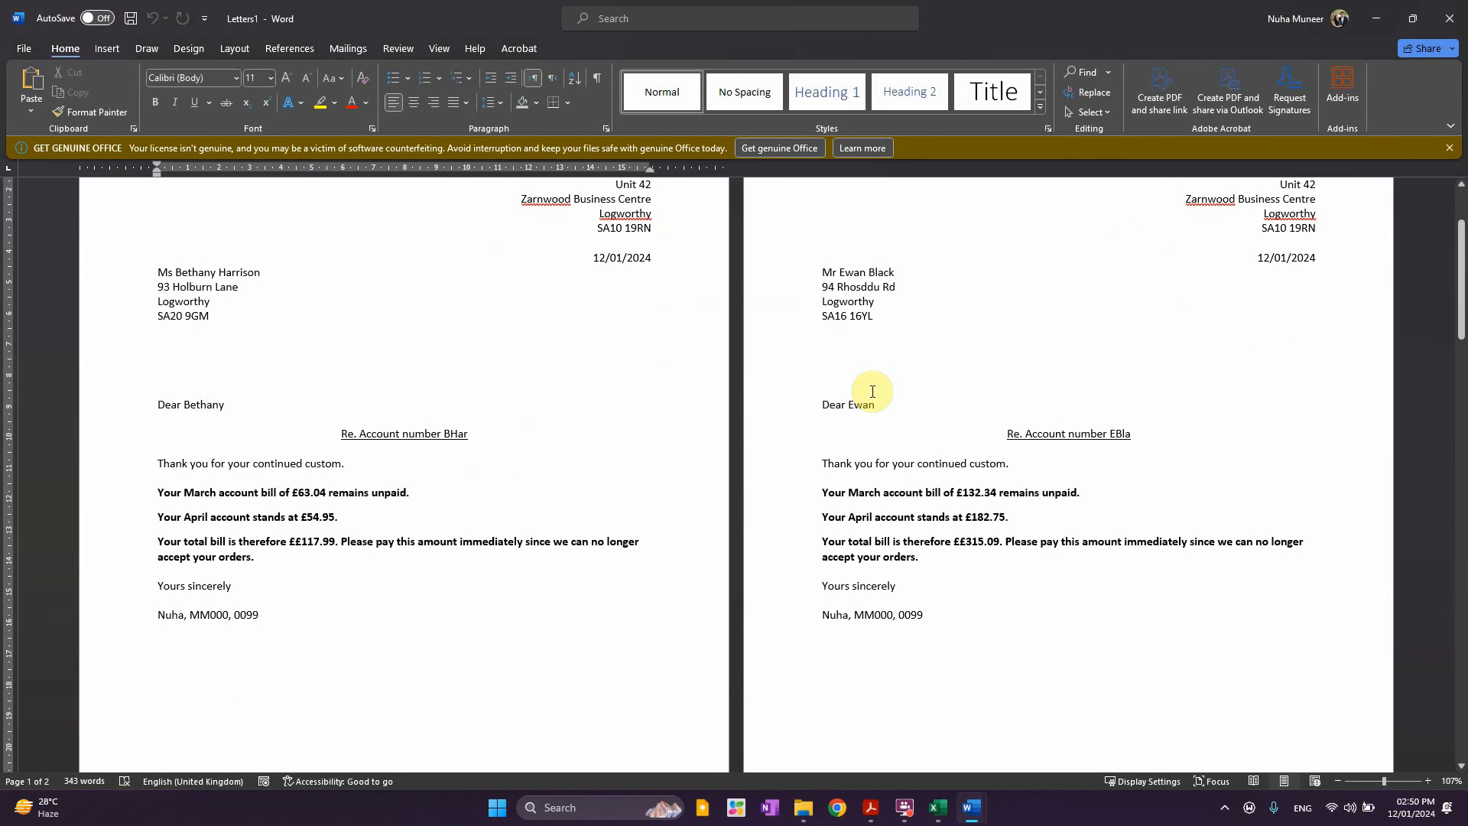
{"action": "left_click_drag", "start_coordinate": [849, 495], "coordinate": [898, 544]}
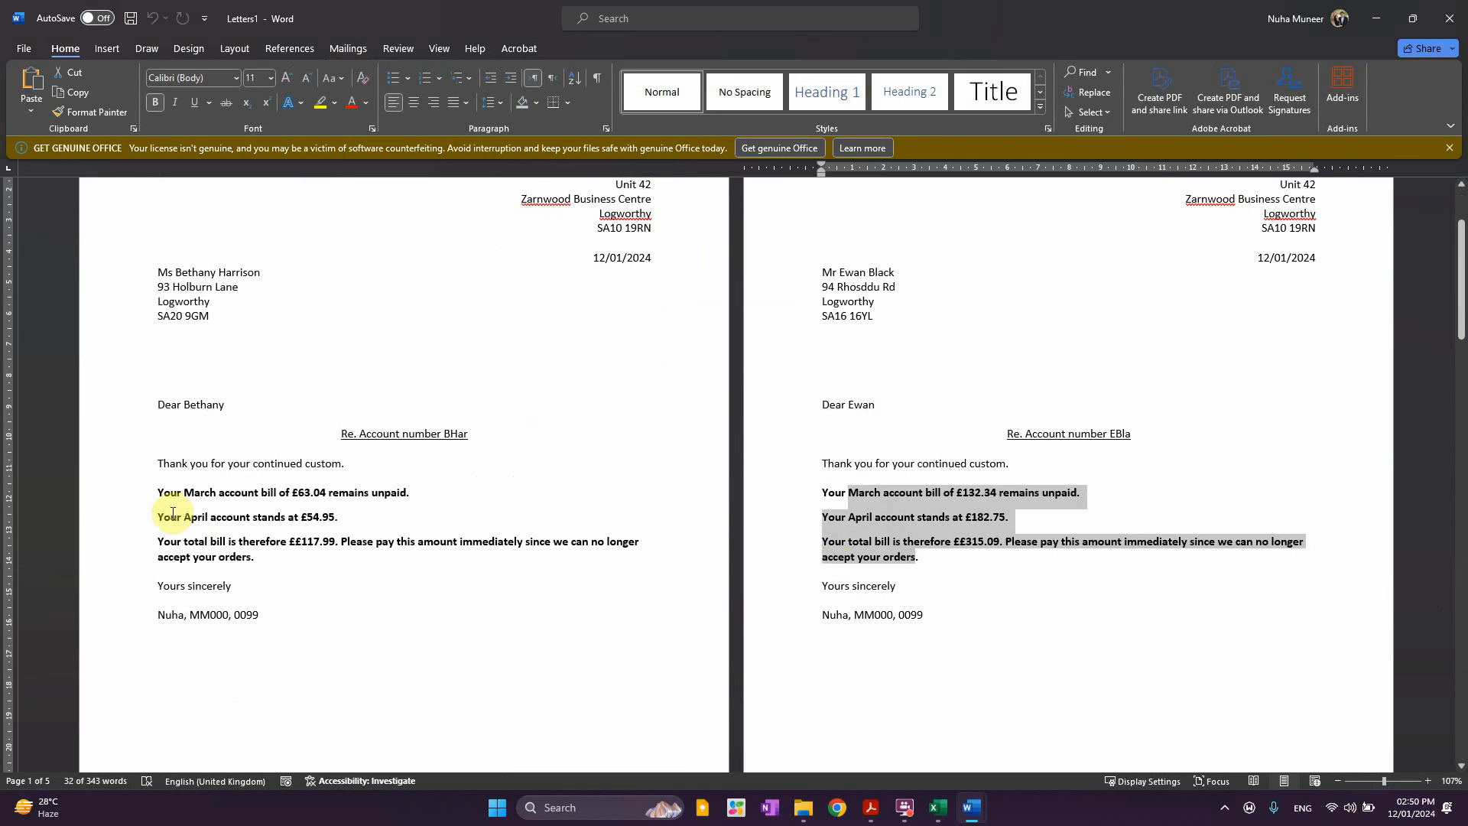
{"action": "left_click_drag", "start_coordinate": [183, 493], "coordinate": [295, 635]}
{"action": "scroll", "coordinate": [297, 636], "scroll_direction": "down", "scroll_amount": 20}
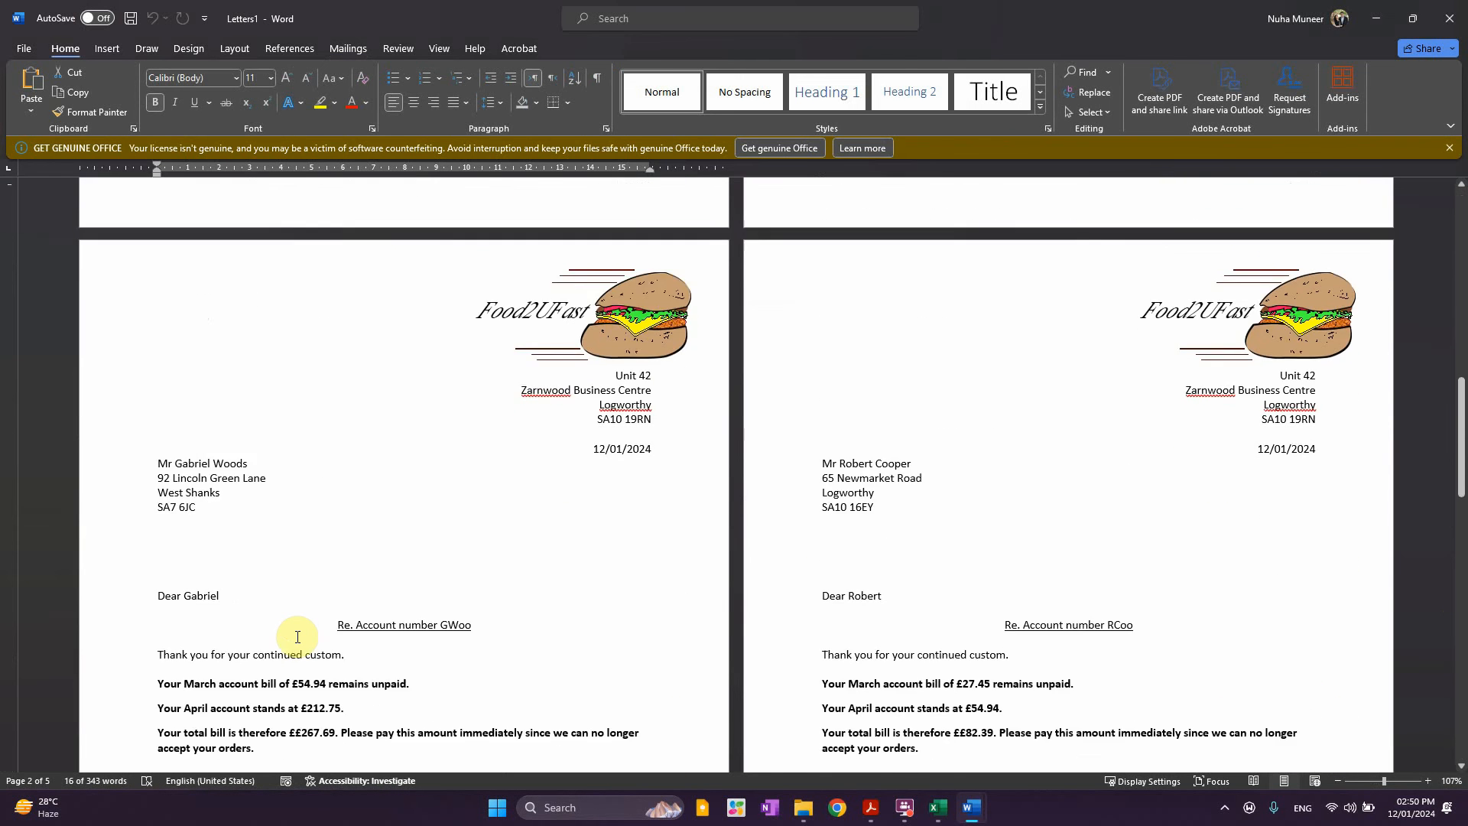
{"action": "scroll", "coordinate": [298, 637], "scroll_direction": "down", "scroll_amount": 20}
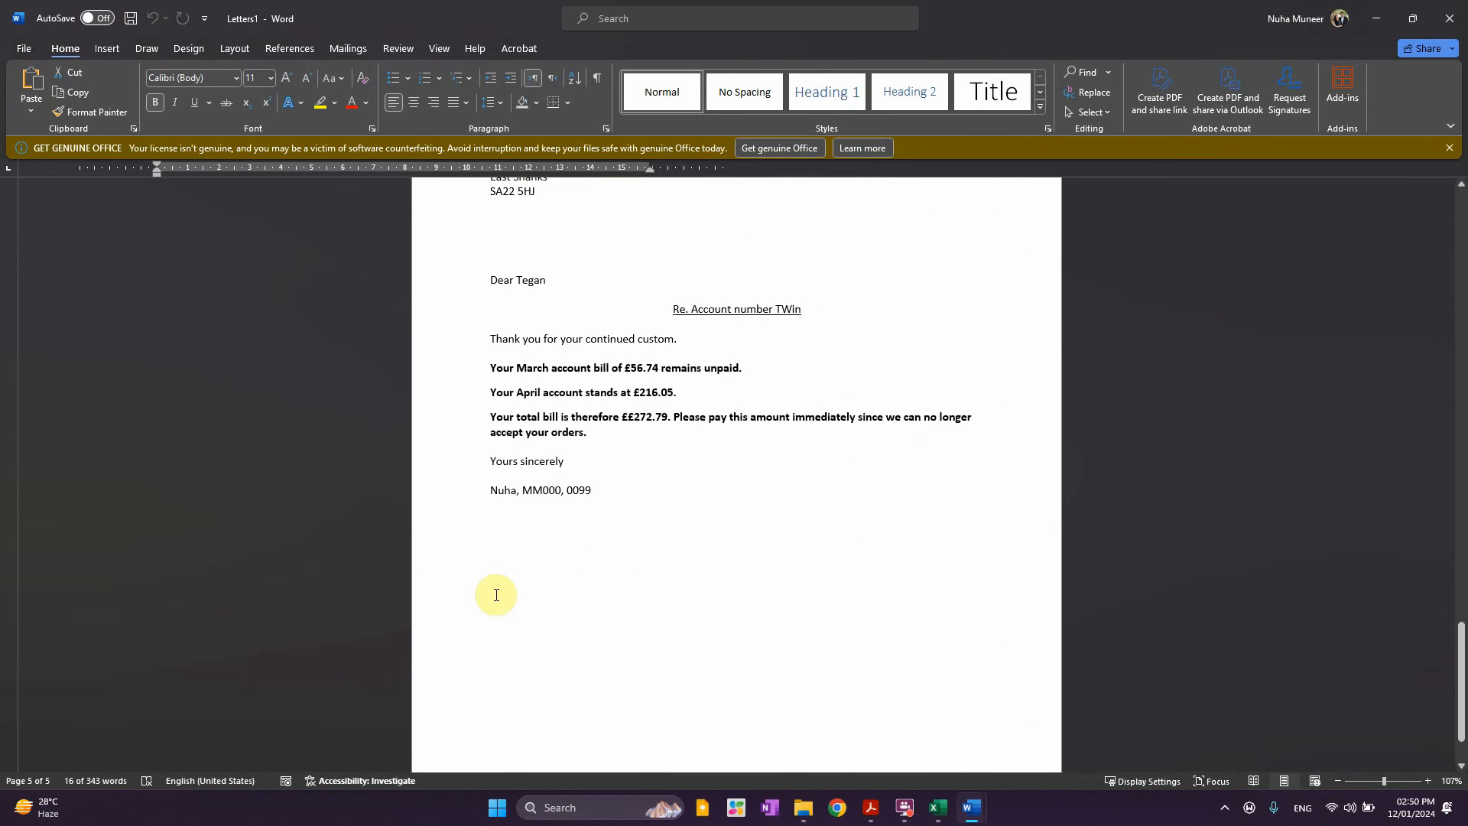
{"action": "key", "text": "alt+Tab"}
{"action": "key", "text": "alt+Tab"}
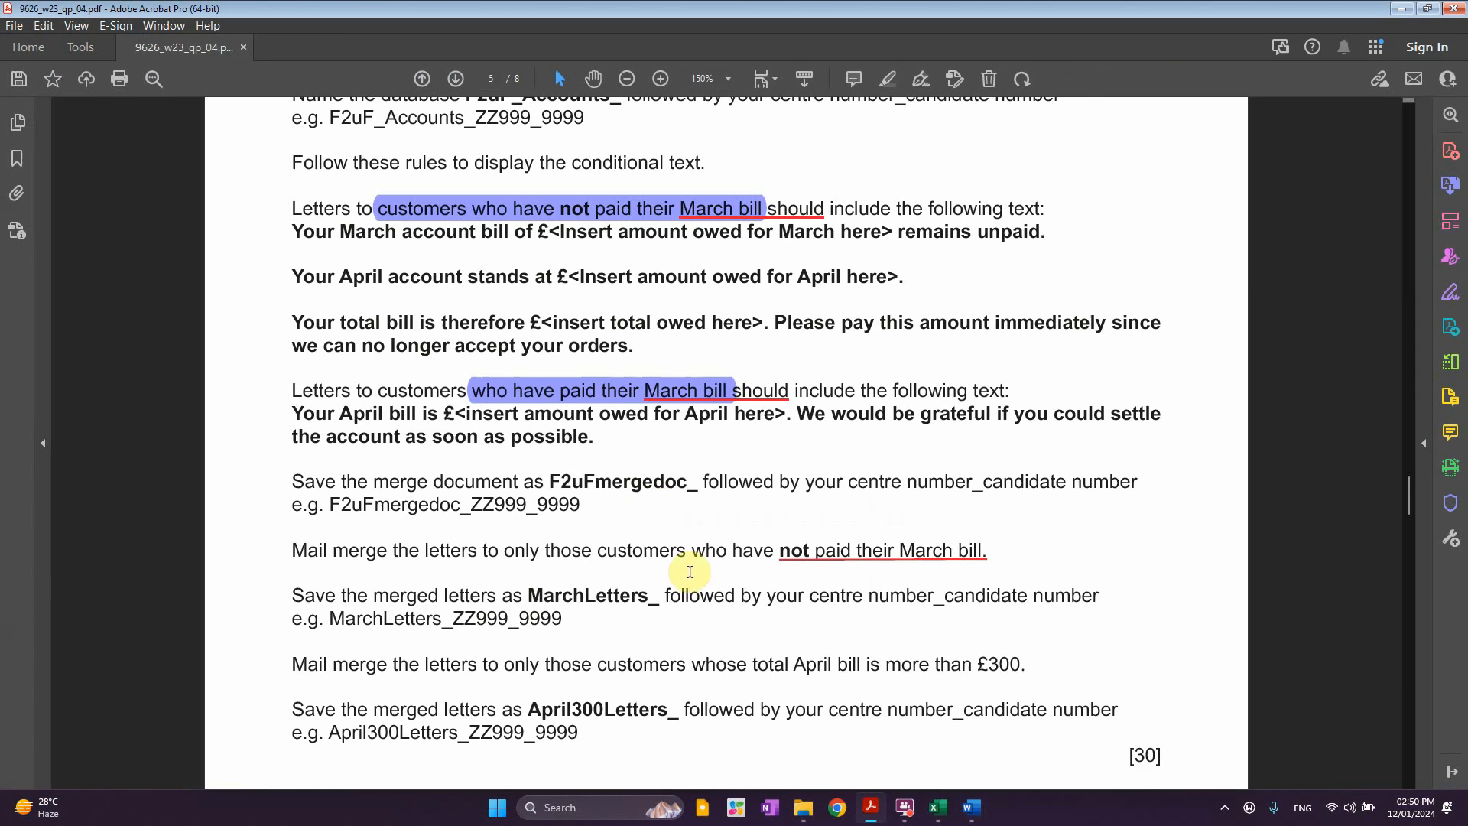
Find the merged-letters save instruction and select the example name MarchLetters_ZZ999_9999
{"action": "scroll", "coordinate": [365, 518], "scroll_direction": "down", "scroll_amount": 2}
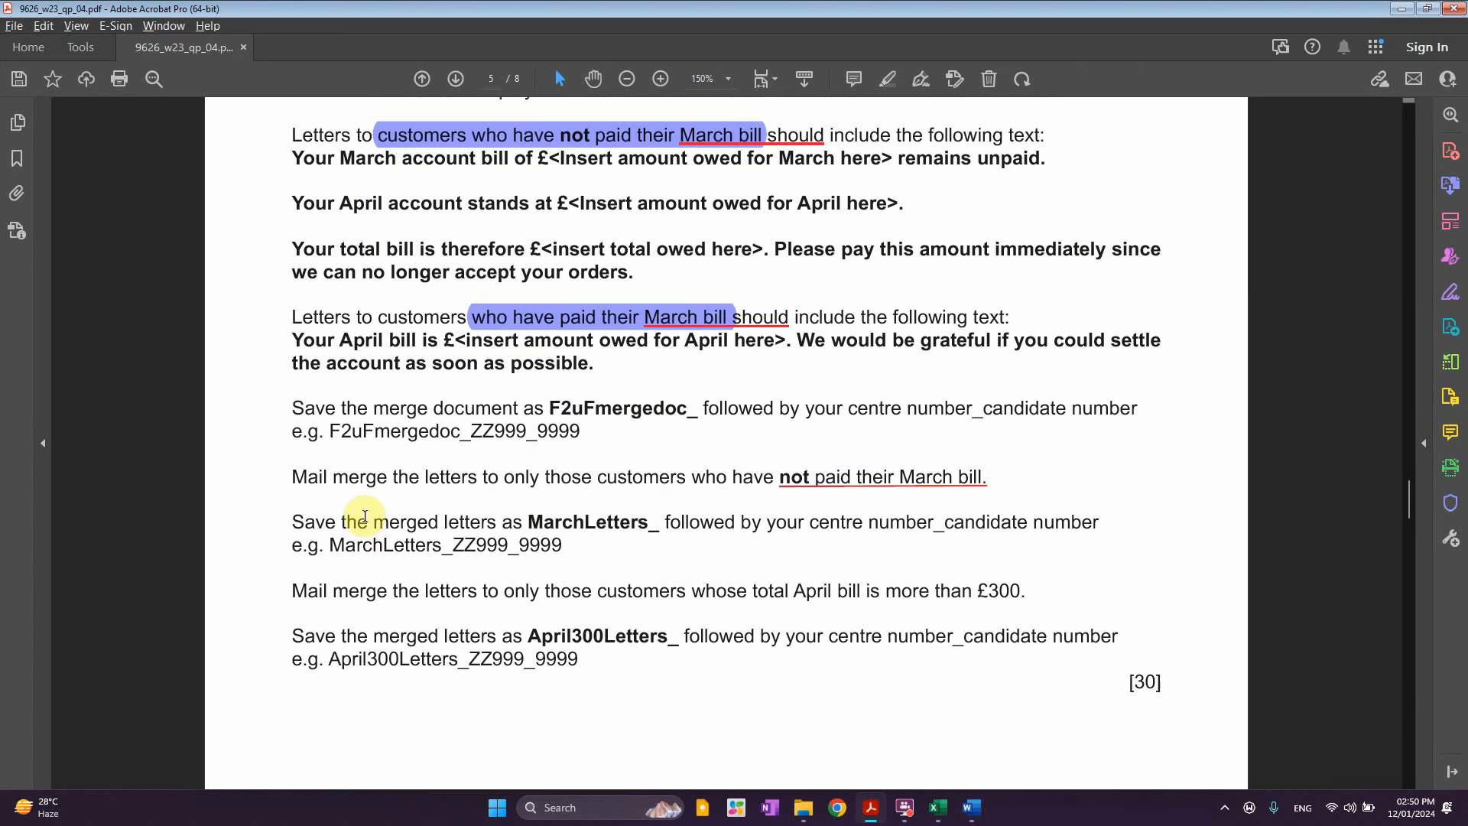
{"action": "left_click_drag", "start_coordinate": [347, 482], "coordinate": [459, 480]}
{"action": "left_click_drag", "start_coordinate": [375, 522], "coordinate": [498, 523]}
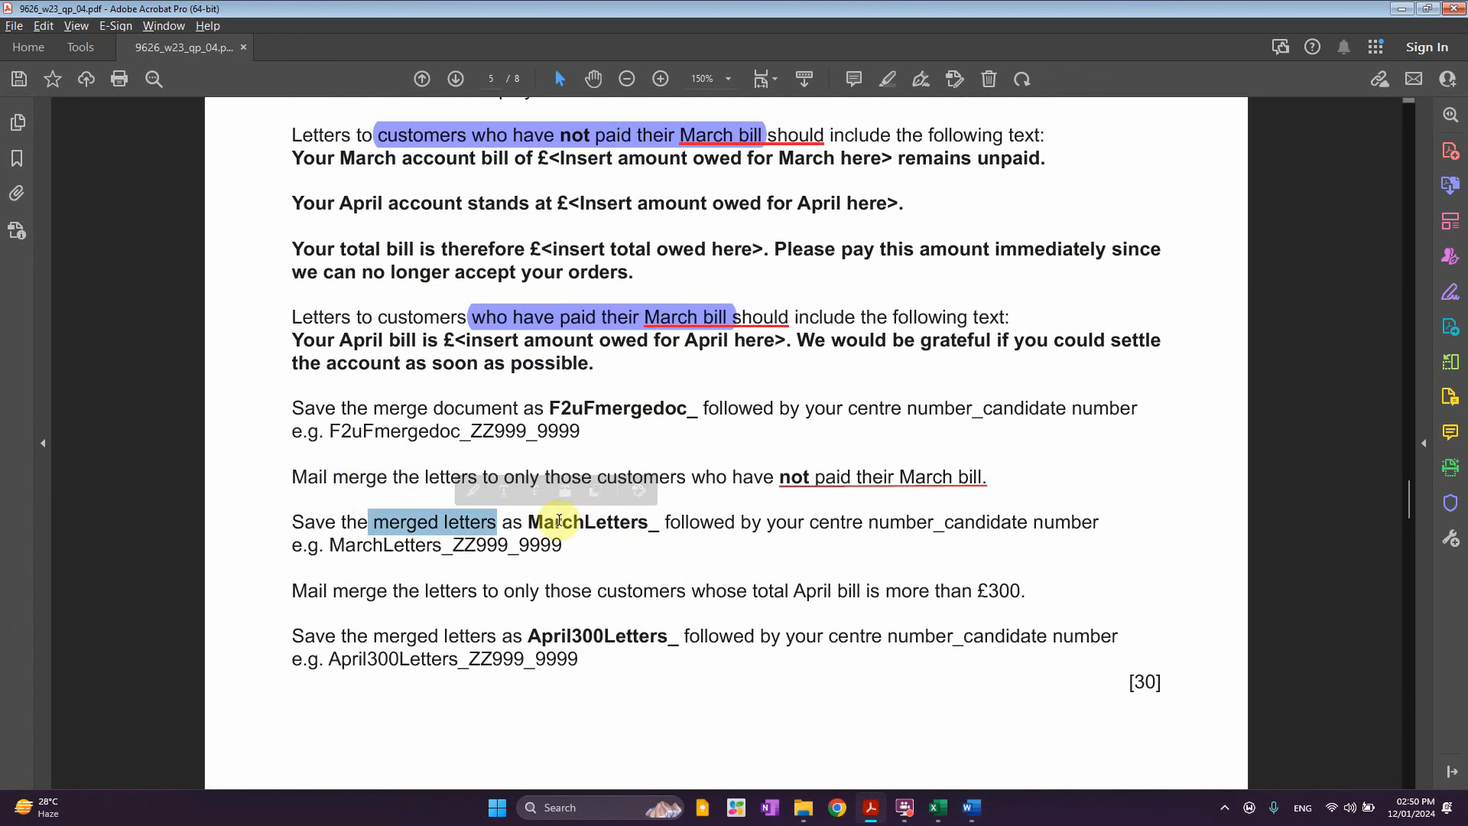
{"action": "left_click", "coordinate": [464, 410]}
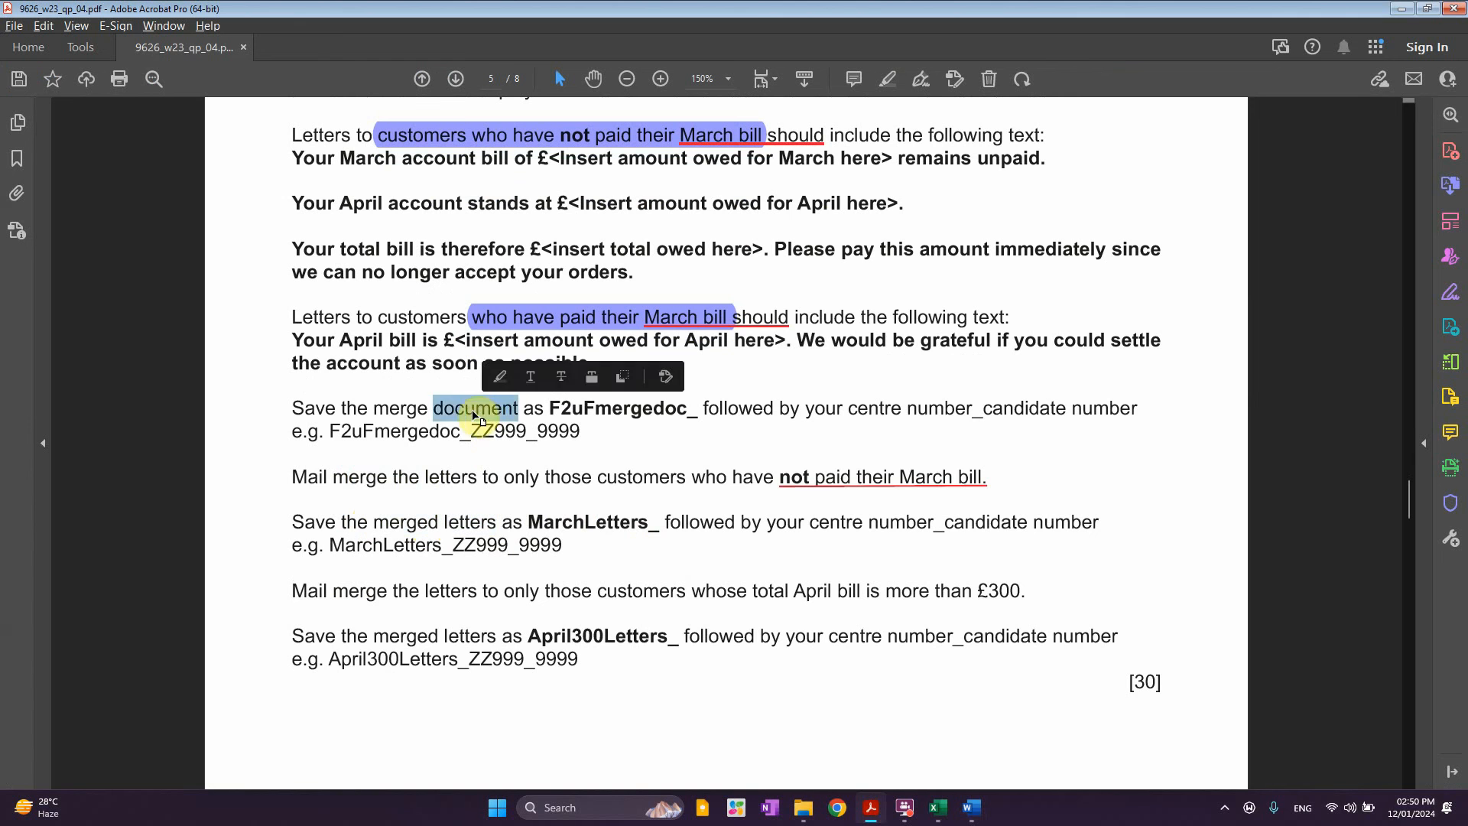
{"action": "double_click", "coordinate": [451, 409]}
{"action": "left_click", "coordinate": [566, 544]}
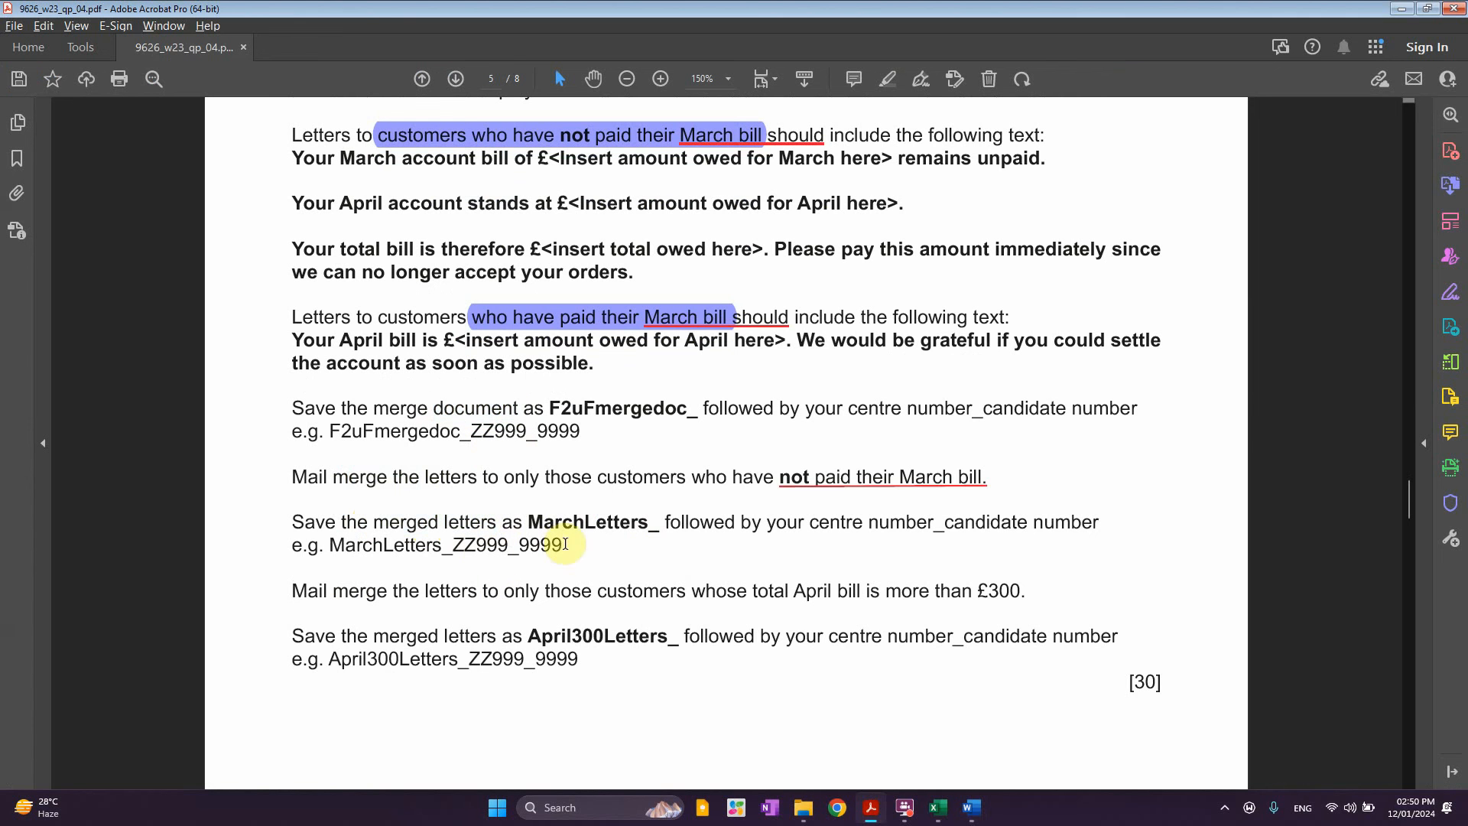
{"action": "left_click_drag", "start_coordinate": [565, 548], "coordinate": [330, 549]}
{"action": "key", "text": "ctrl+c"}
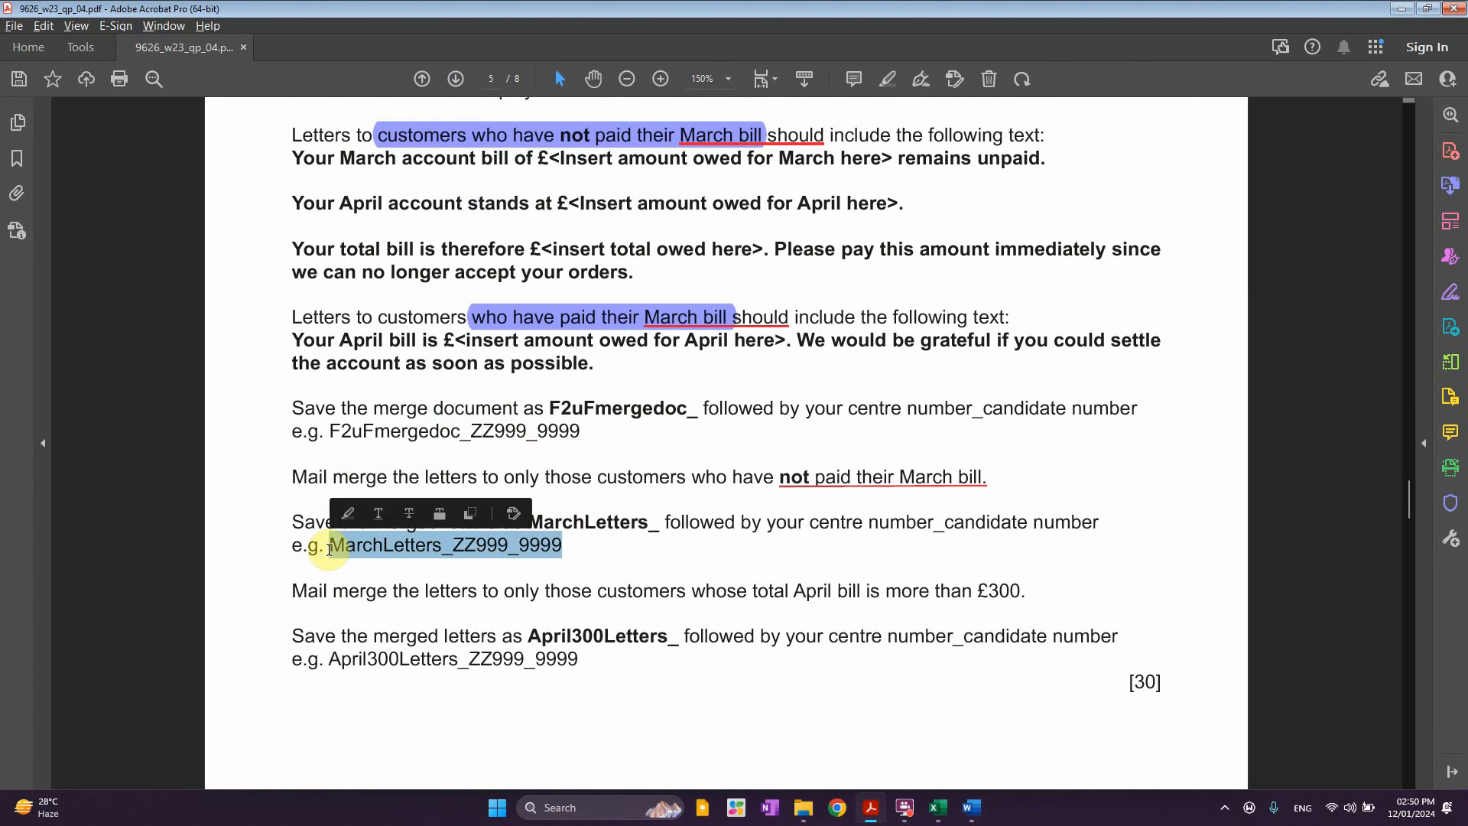
Start saving the merged letters with the copied name MarchLetters_ZZ999_9999
{"action": "key", "text": "alt+Tab"}
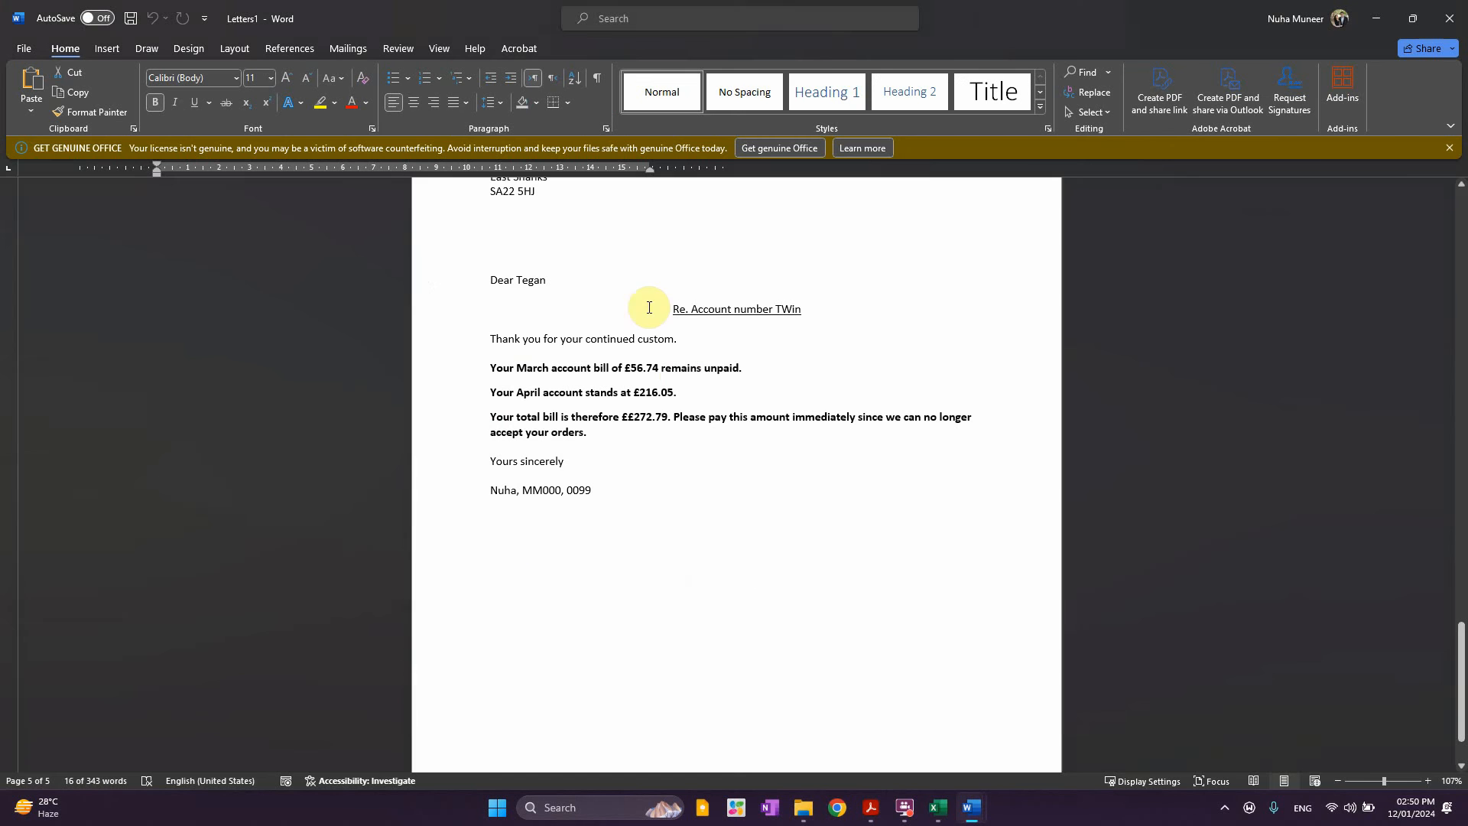
{"action": "key", "text": "ctrl+s"}
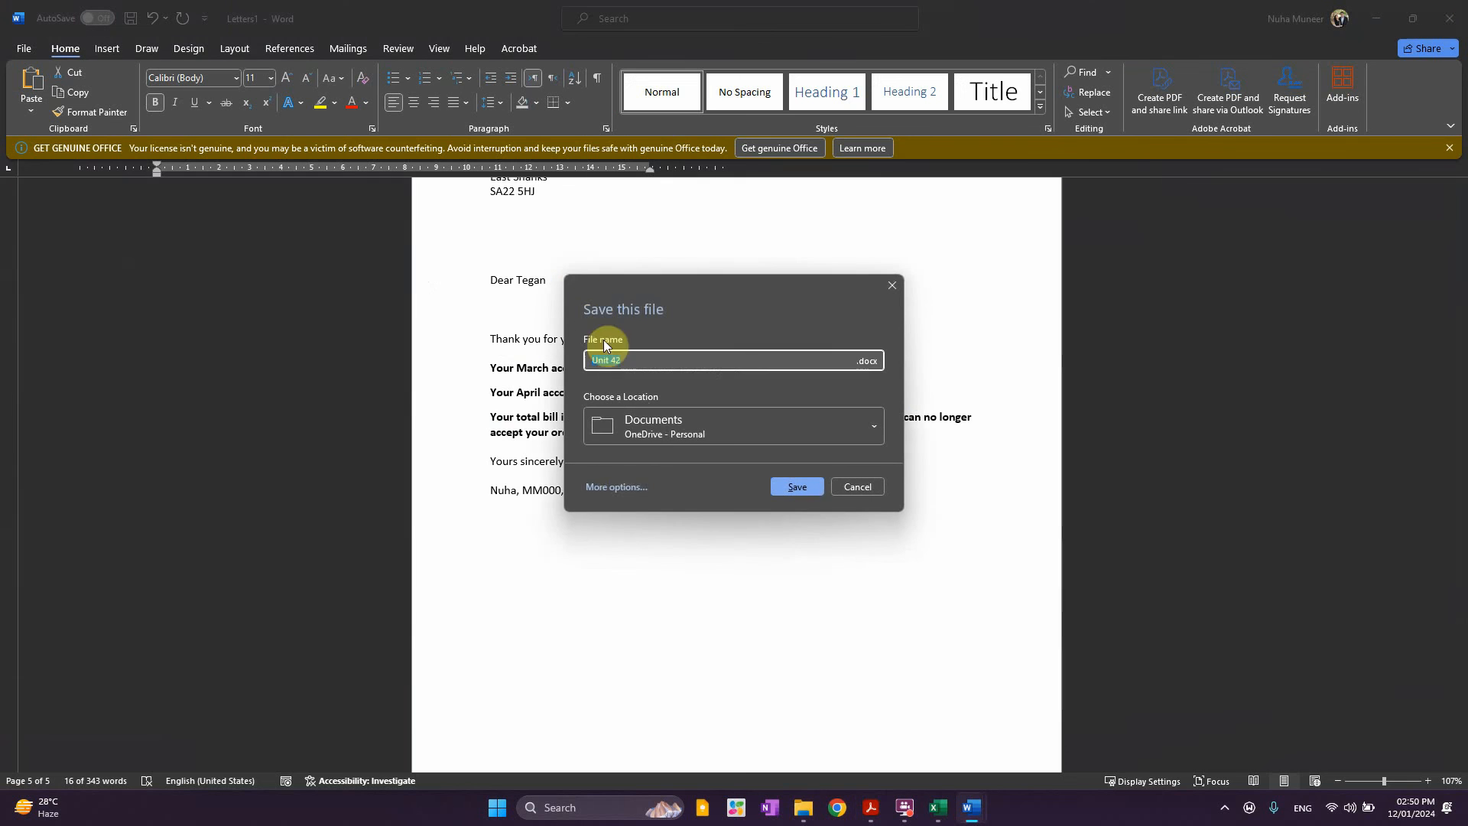
{"action": "left_click", "coordinate": [625, 488]}
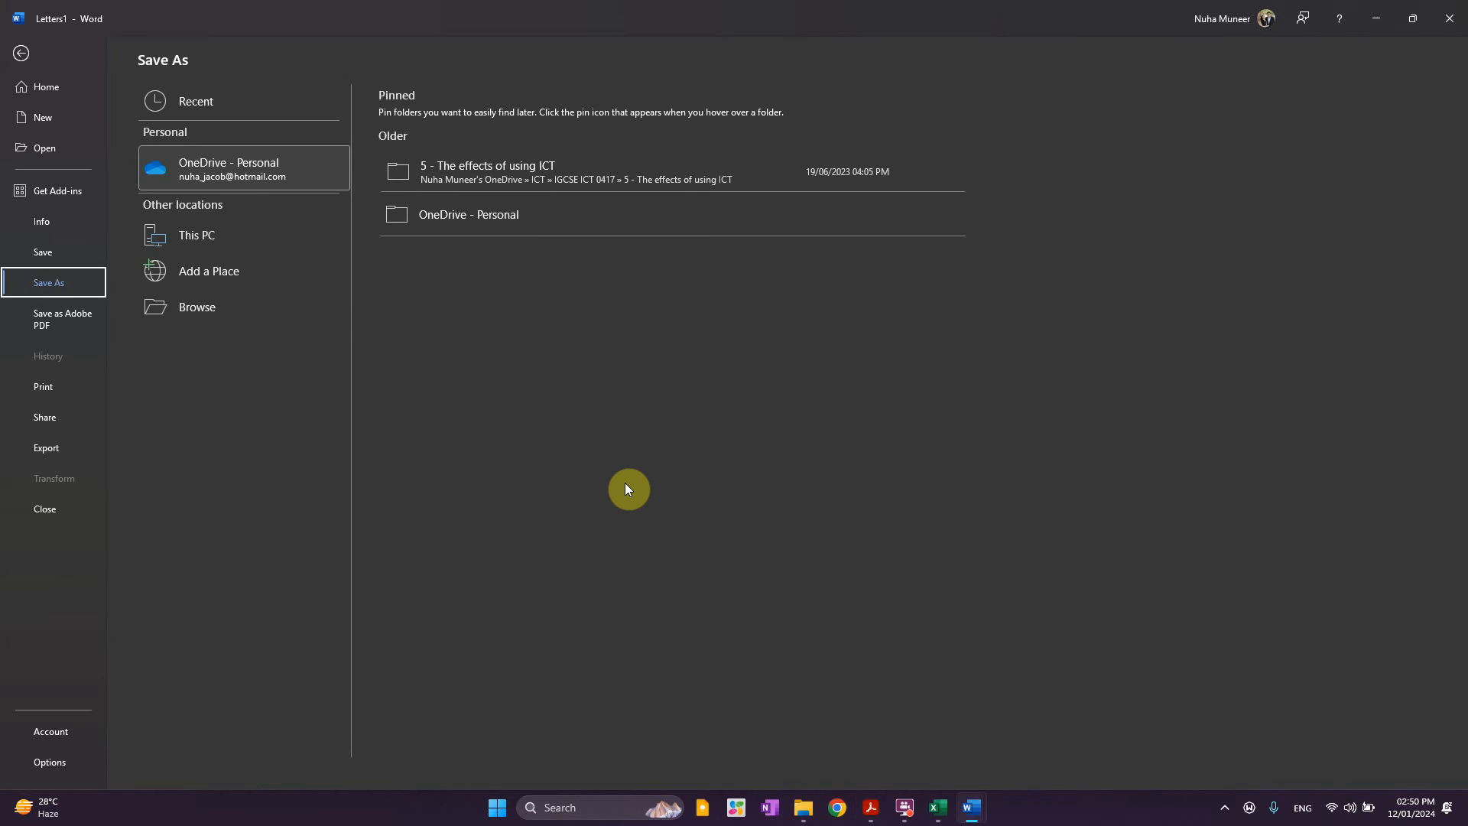
{"action": "left_click", "coordinate": [196, 309]}
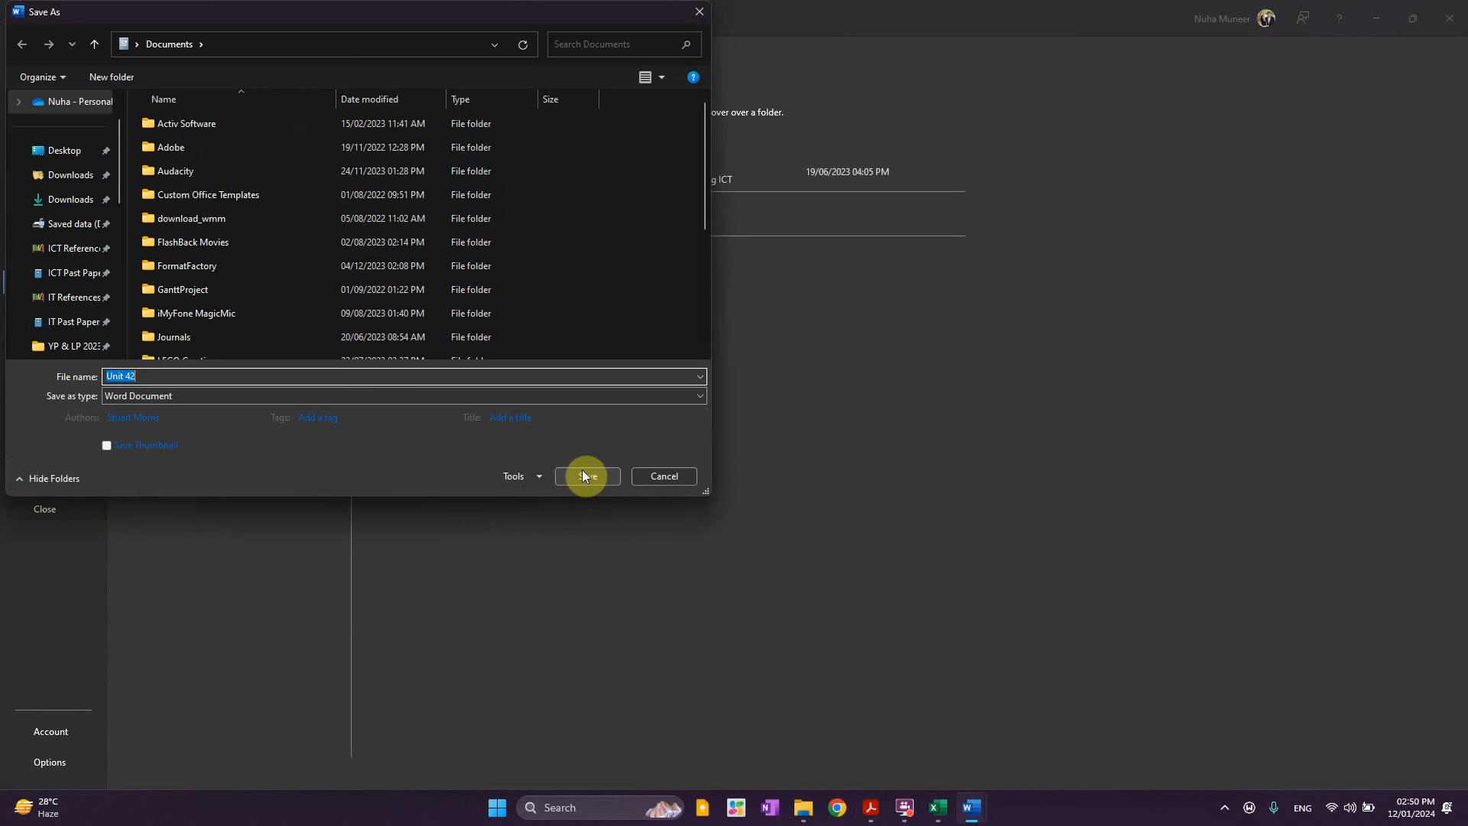
{"action": "key", "text": "ctrl+v"}
Point the save location at the Paper4Nov23 Examination folder path and save the file
{"action": "left_click", "coordinate": [805, 804]}
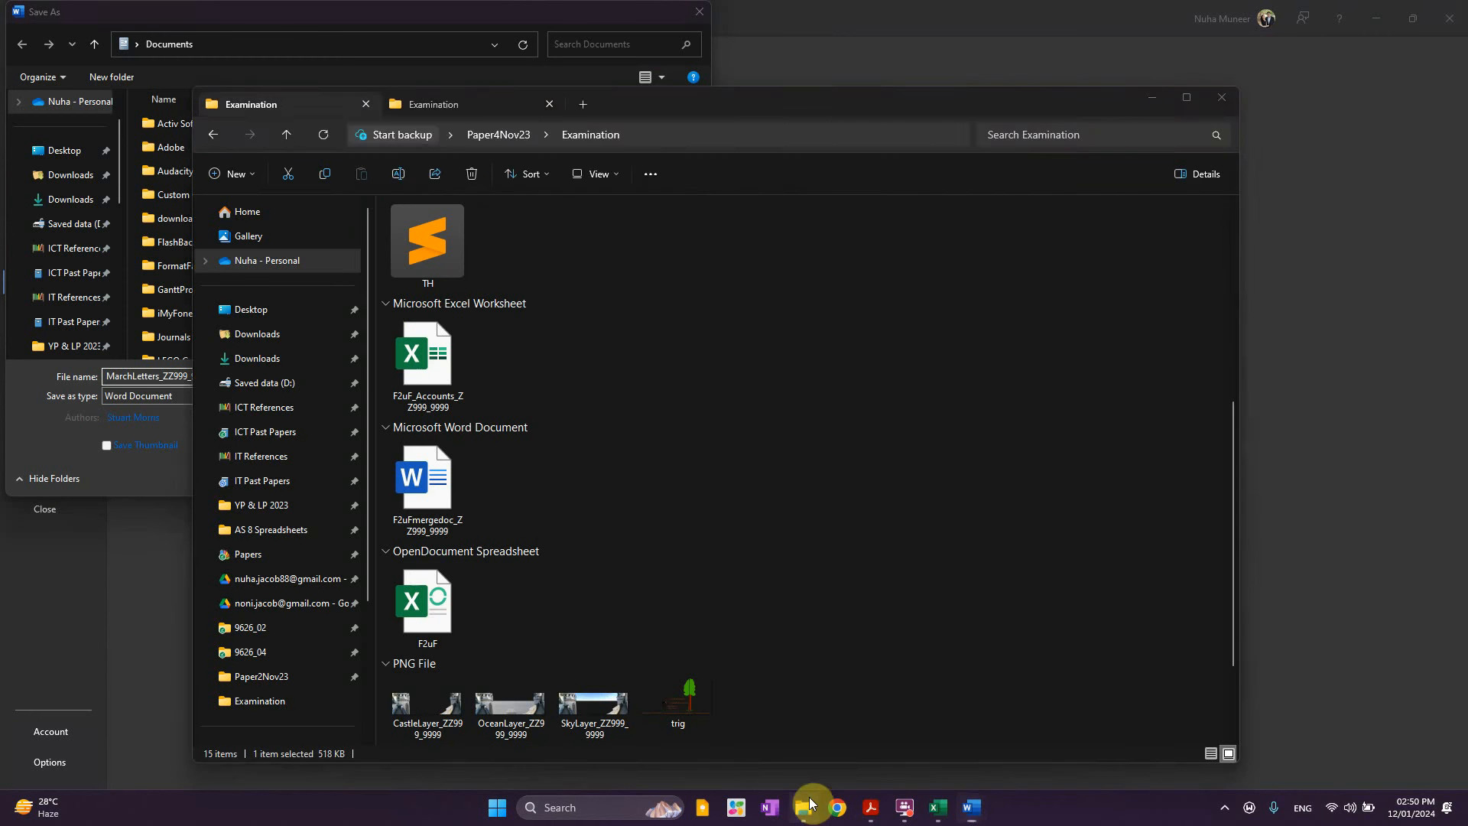
{"action": "left_click", "coordinate": [698, 135]}
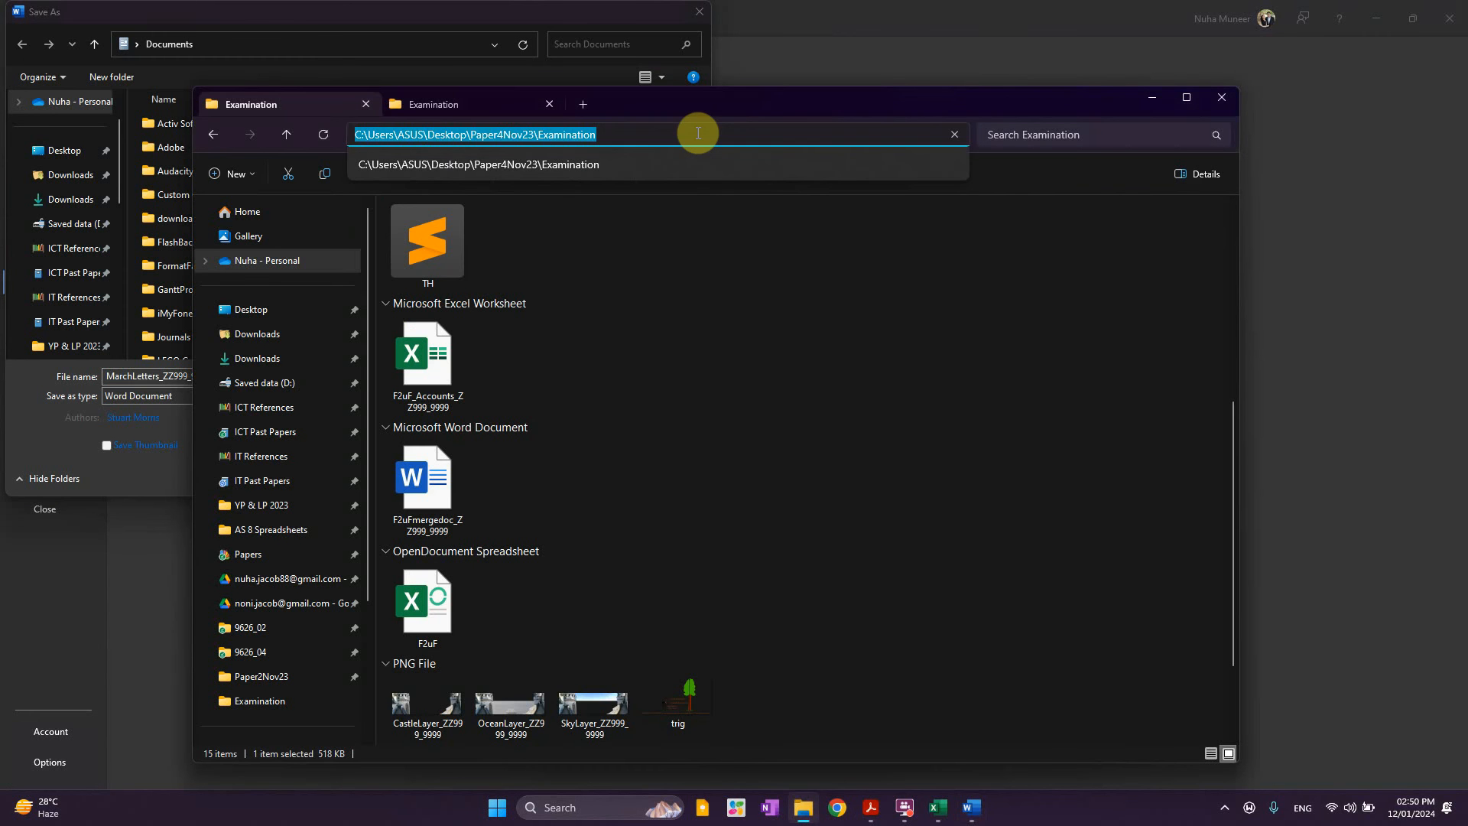
{"action": "left_click", "coordinate": [471, 23]}
{"action": "left_click", "coordinate": [462, 41]}
{"action": "type", "text": "C:\\Users\\Nuha\\Desktop\\Paper4Nov23\\Examination"}
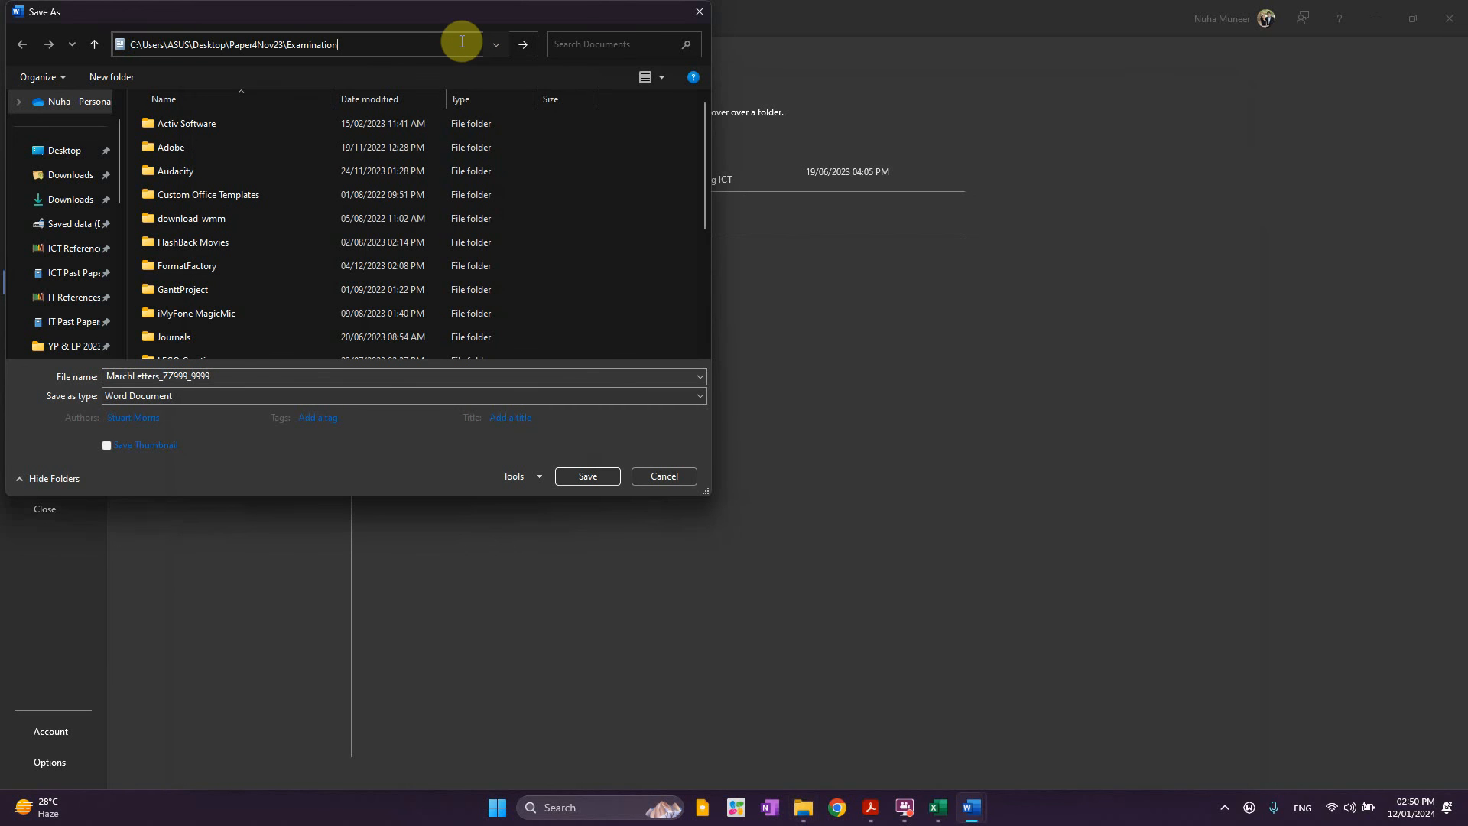
{"action": "key", "text": "Return"}
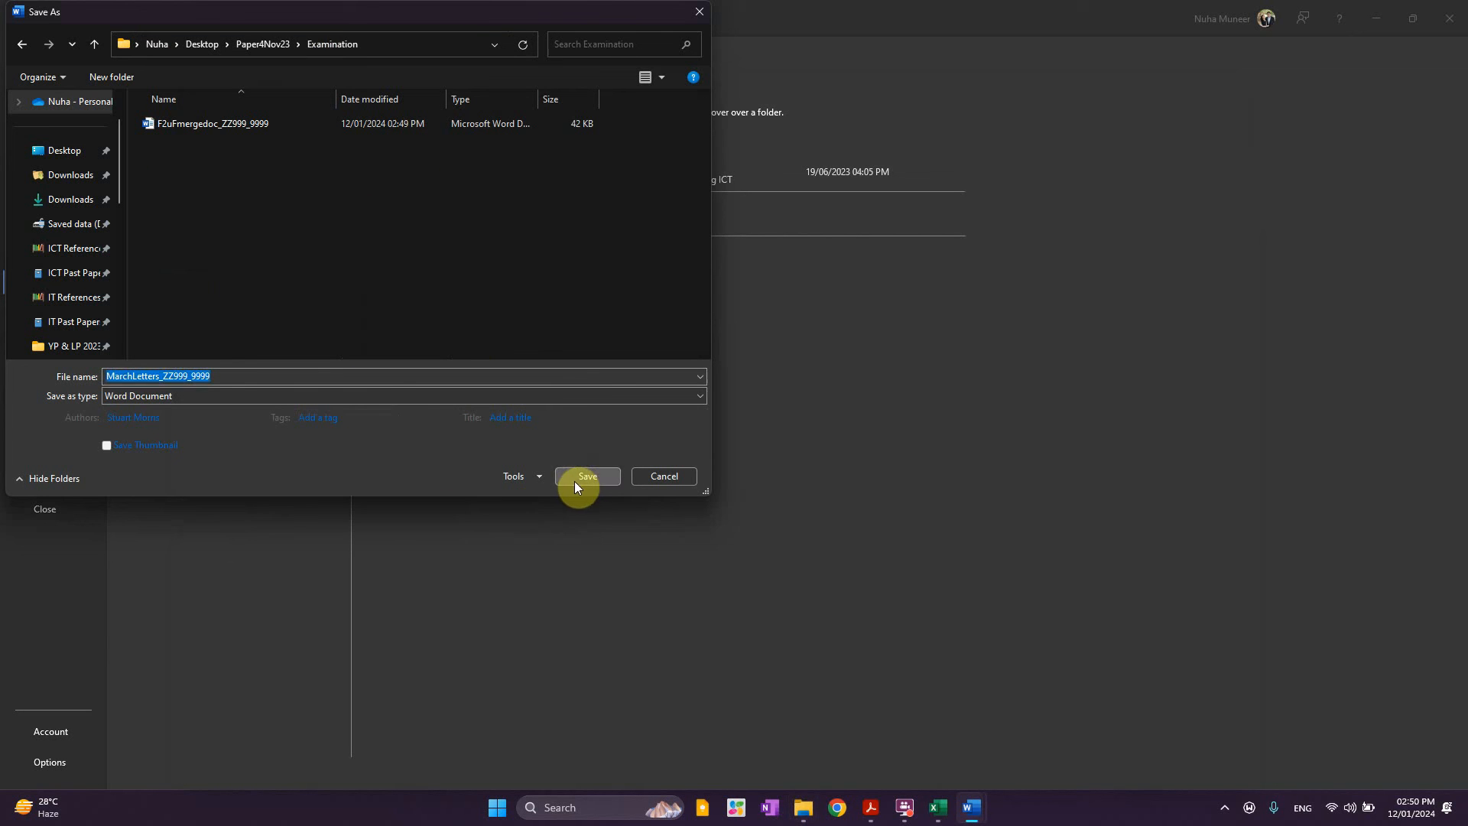
{"action": "left_click", "coordinate": [575, 480]}
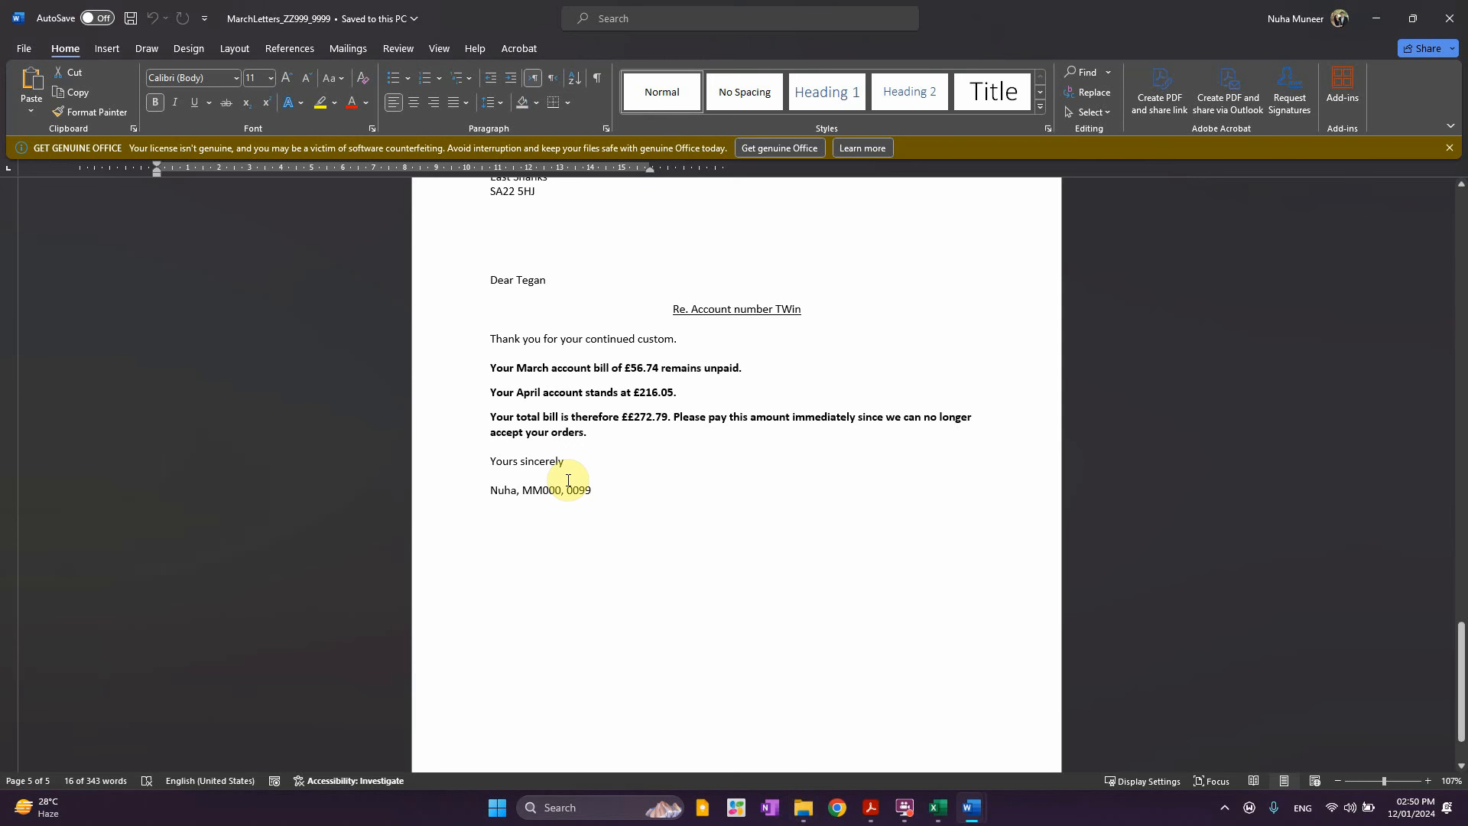
{"action": "left_click", "coordinate": [803, 807]}
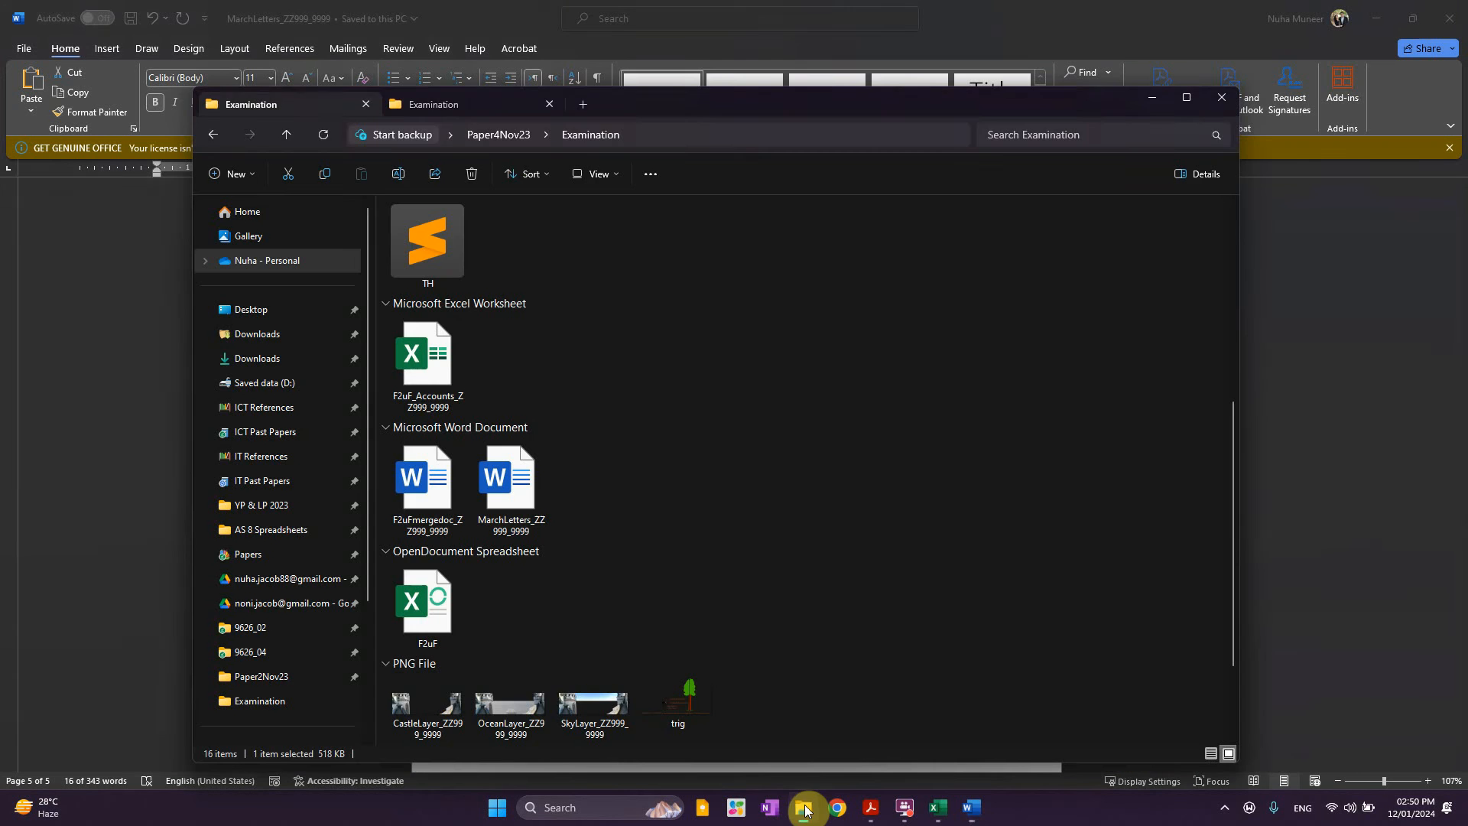
Confirm the MarchLetters file was saved, then find the April £300 instruction in the question paper
{"action": "left_click", "coordinate": [487, 504]}
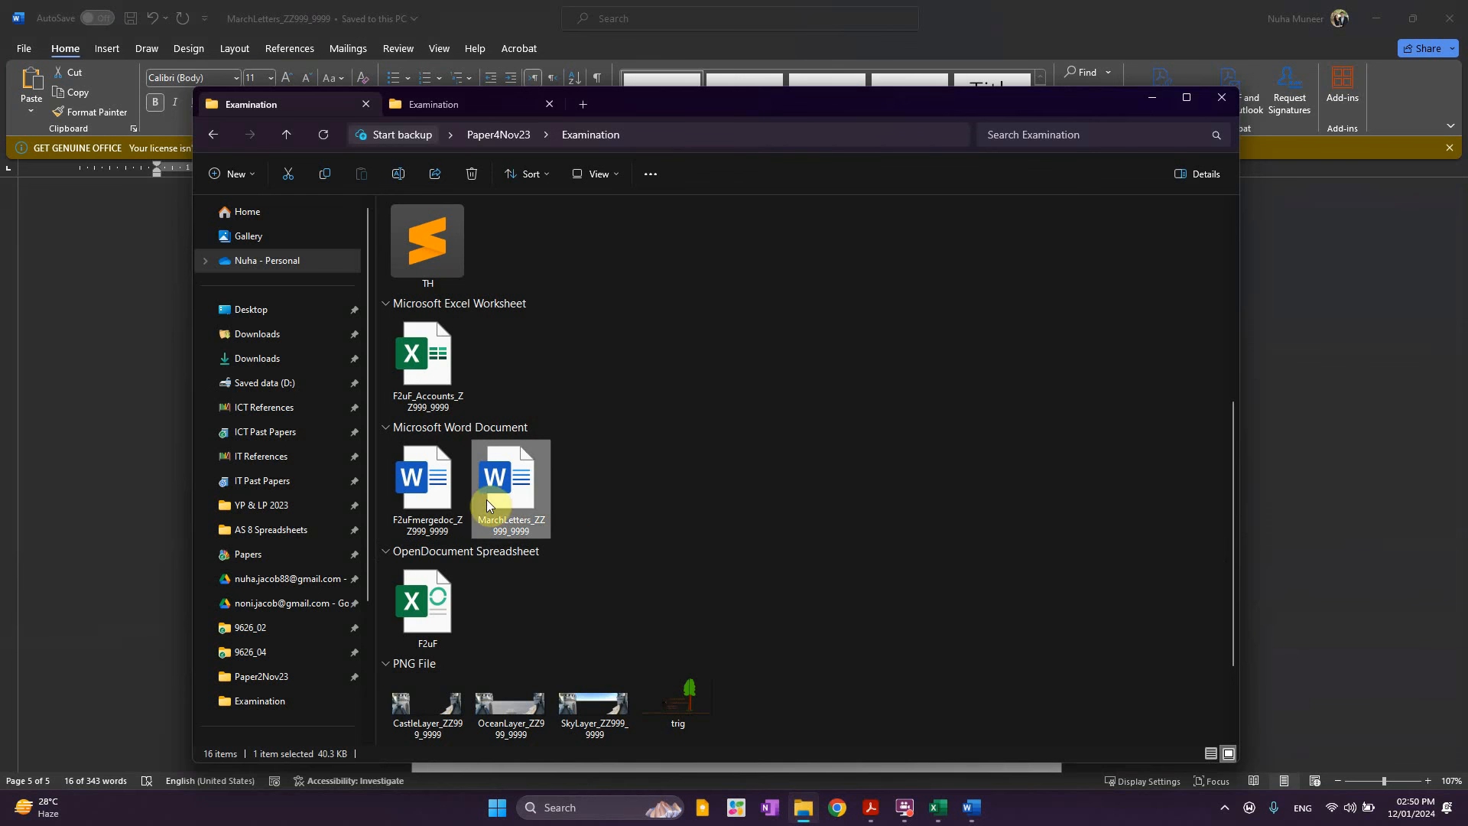
{"action": "left_click", "coordinate": [871, 808]}
{"action": "scroll", "coordinate": [618, 581], "scroll_direction": "down", "scroll_amount": 2}
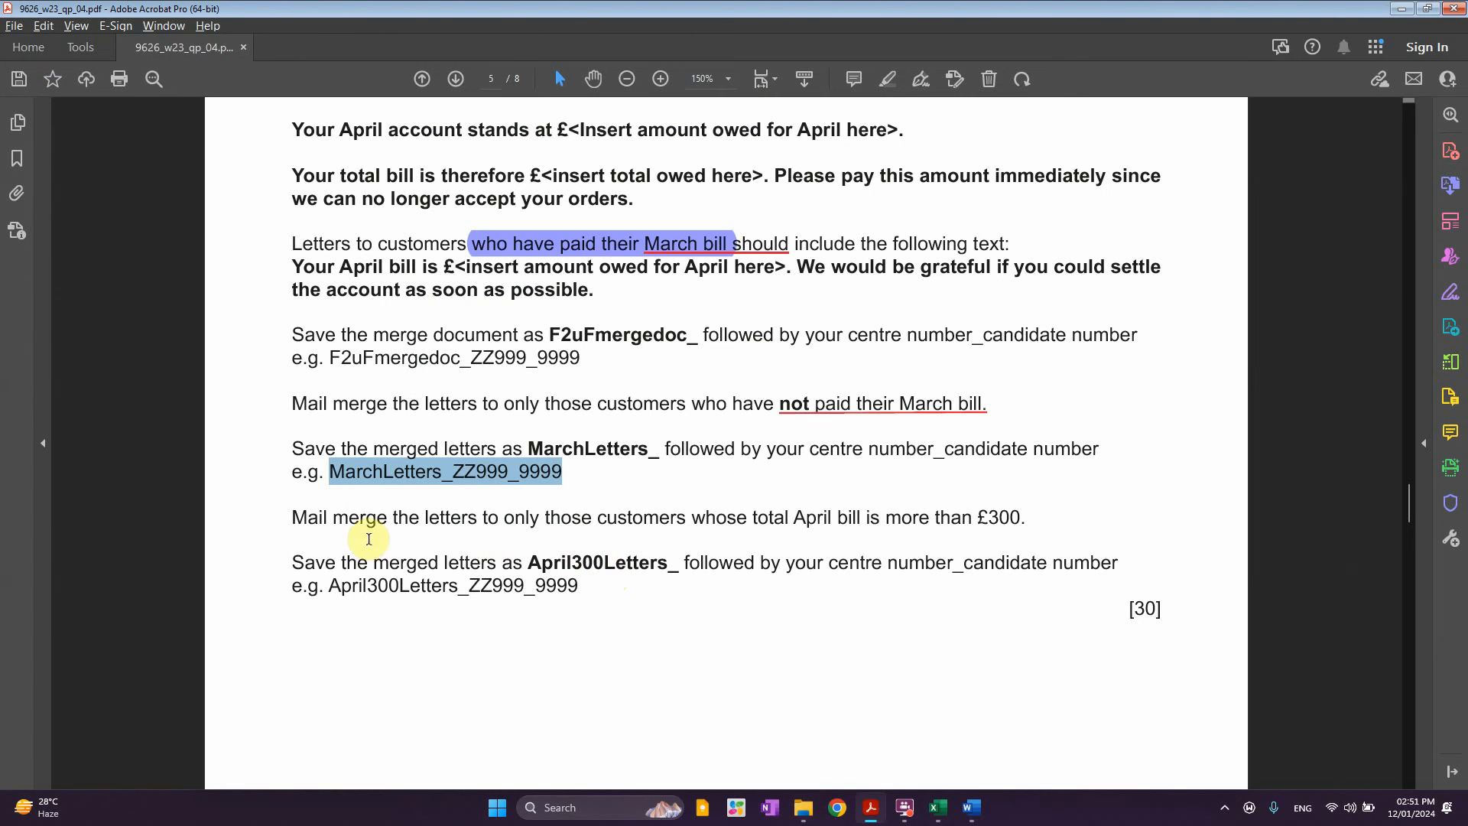
{"action": "left_click_drag", "start_coordinate": [338, 520], "coordinate": [862, 520]}
{"action": "left_click", "coordinate": [986, 517]}
Underline 'total April' and highlight '£300' and 'more' in the instruction
{"action": "left_click_drag", "start_coordinate": [1012, 517], "coordinate": [1021, 518]}
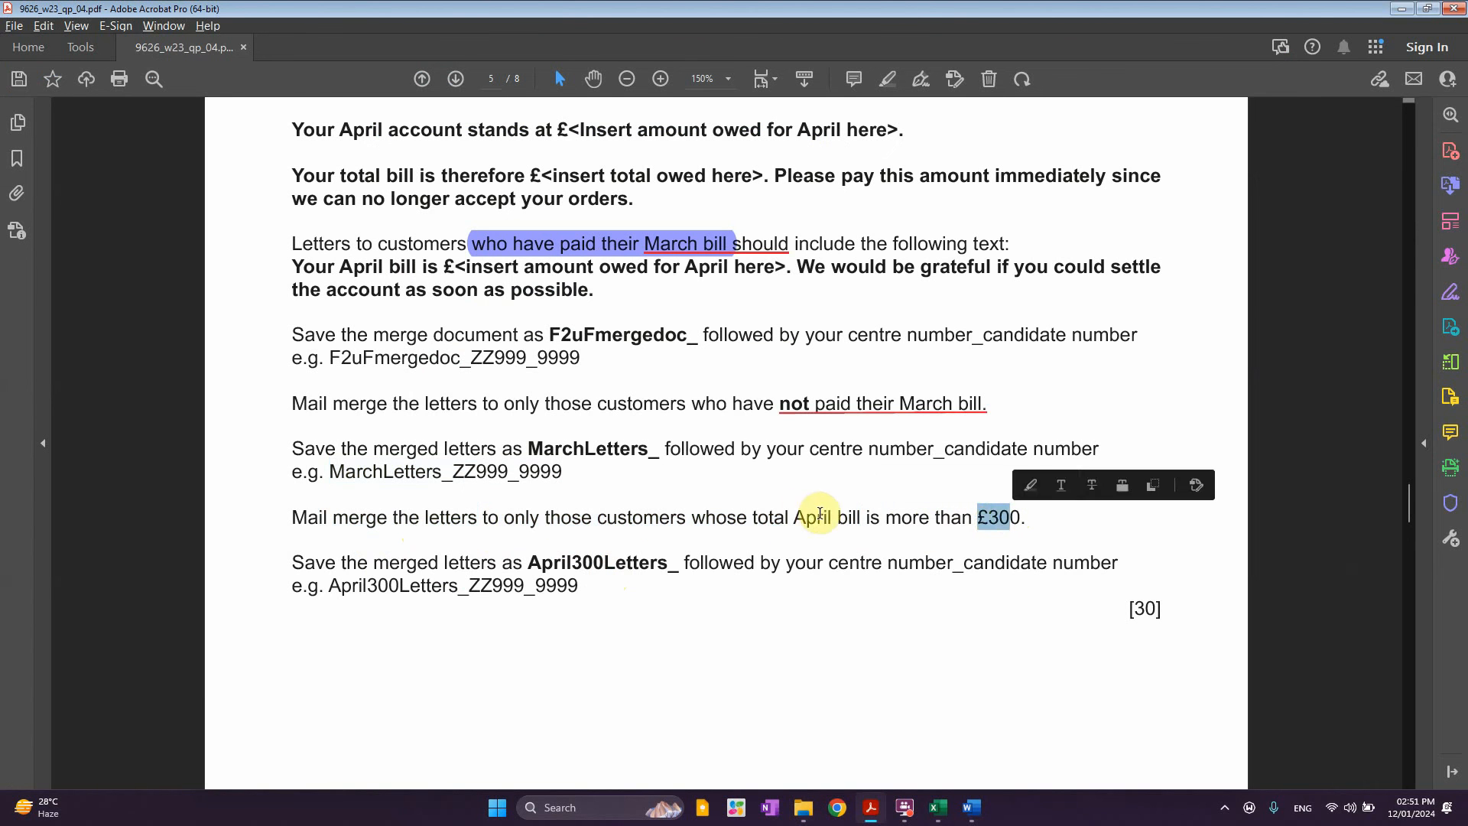
{"action": "left_click_drag", "start_coordinate": [755, 517], "coordinate": [832, 517]}
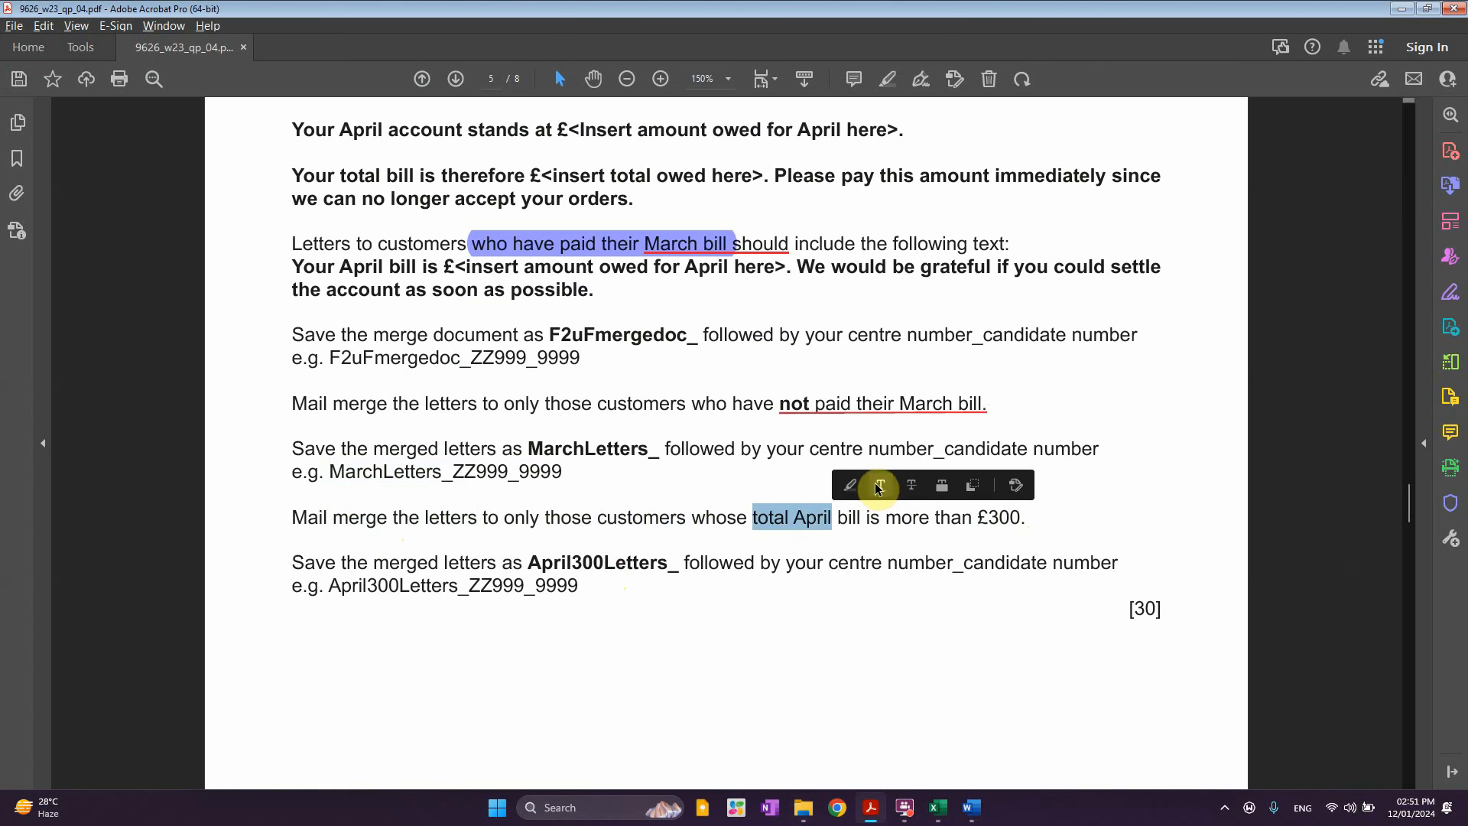
{"action": "left_click", "coordinate": [880, 486]}
{"action": "left_click_drag", "start_coordinate": [978, 518], "coordinate": [1023, 517]}
{"action": "left_click", "coordinate": [1041, 485]}
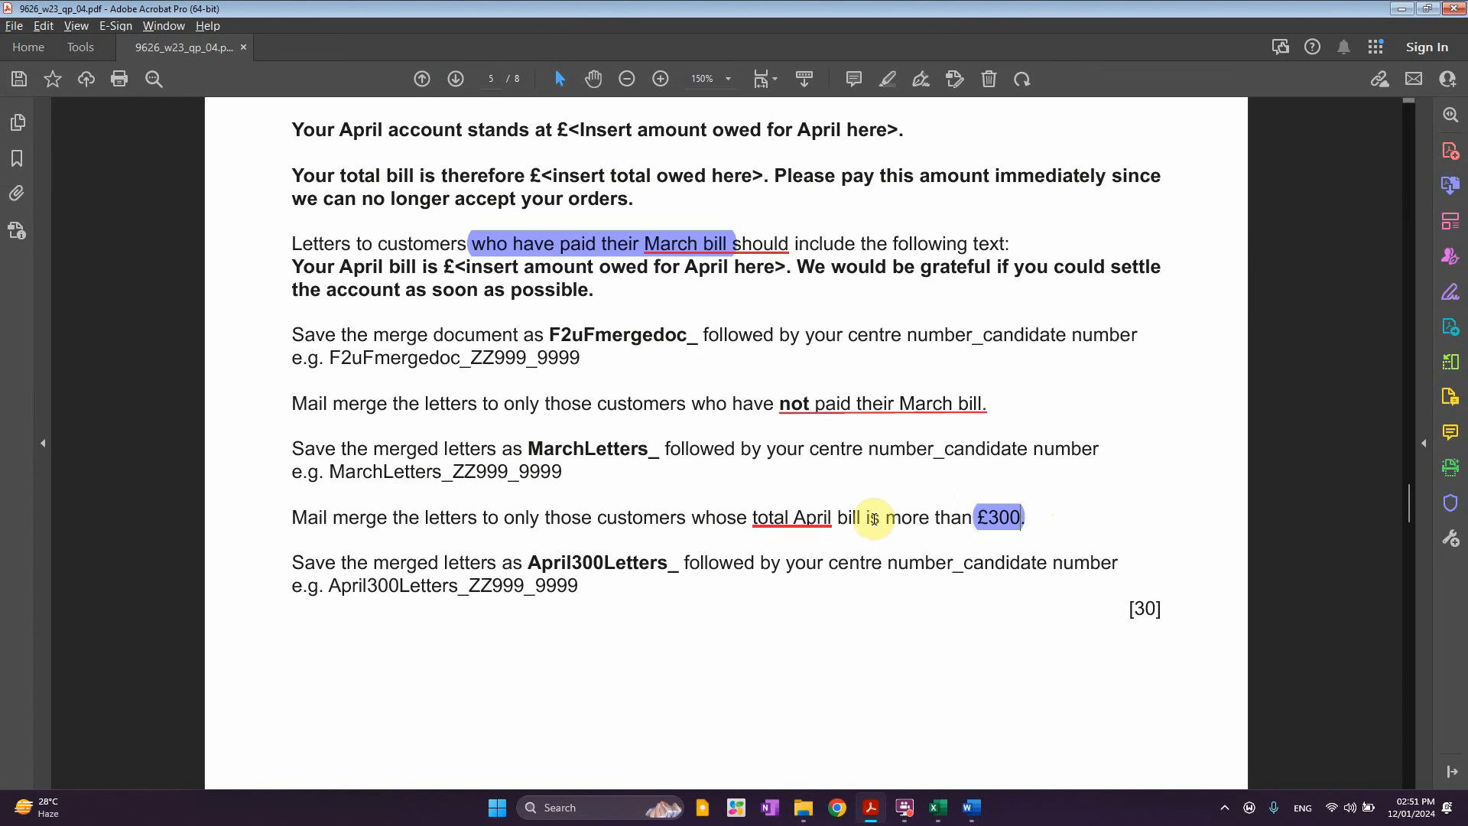
{"action": "left_click_drag", "start_coordinate": [884, 519], "coordinate": [931, 520]}
{"action": "left_click", "coordinate": [958, 487]}
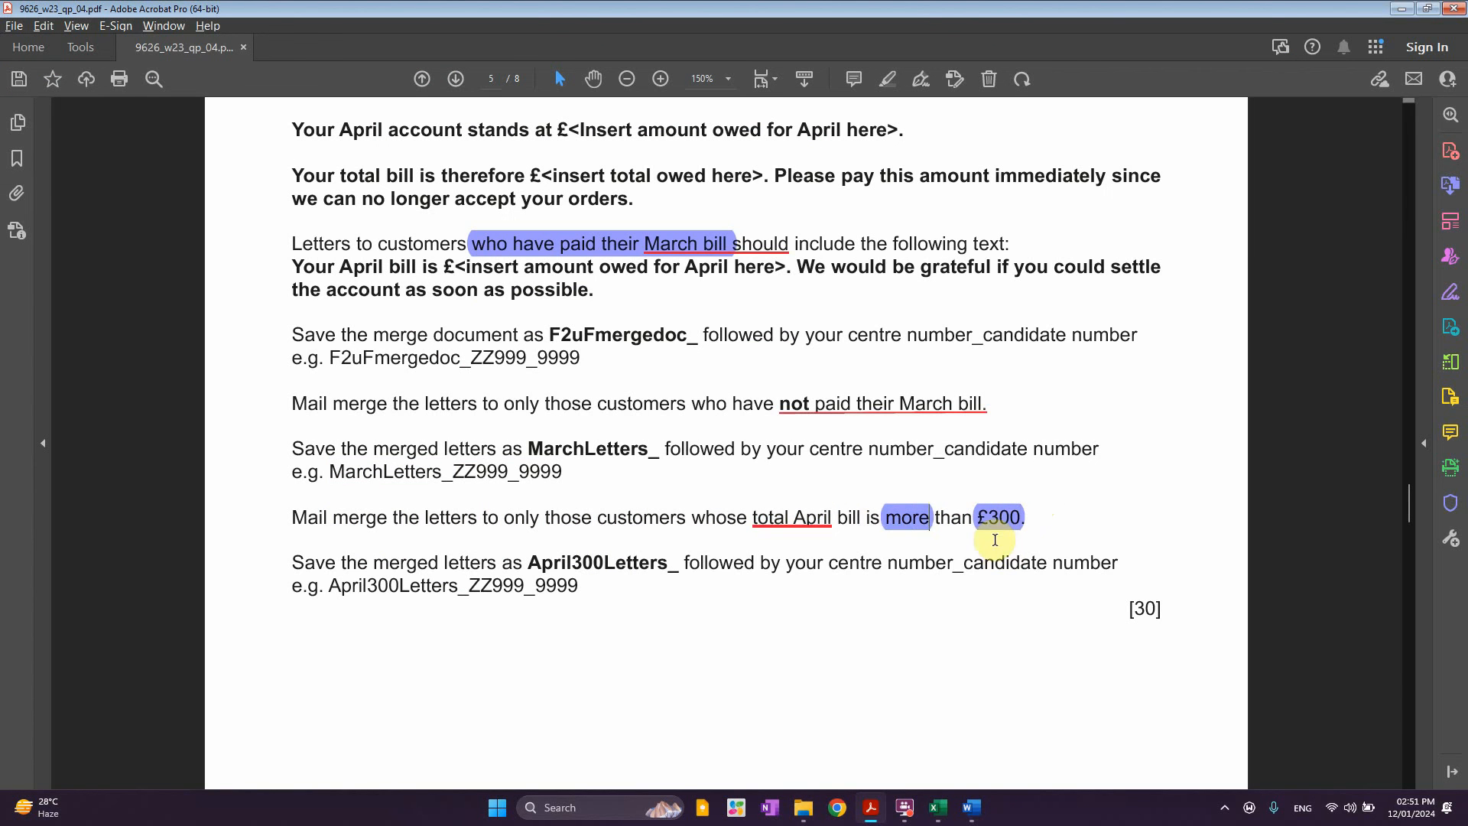
Close the saved MarchLetters document, leaving F2uFmergedoc open
{"action": "mouse_move", "coordinate": [972, 803]}
{"action": "left_click", "coordinate": [887, 736]}
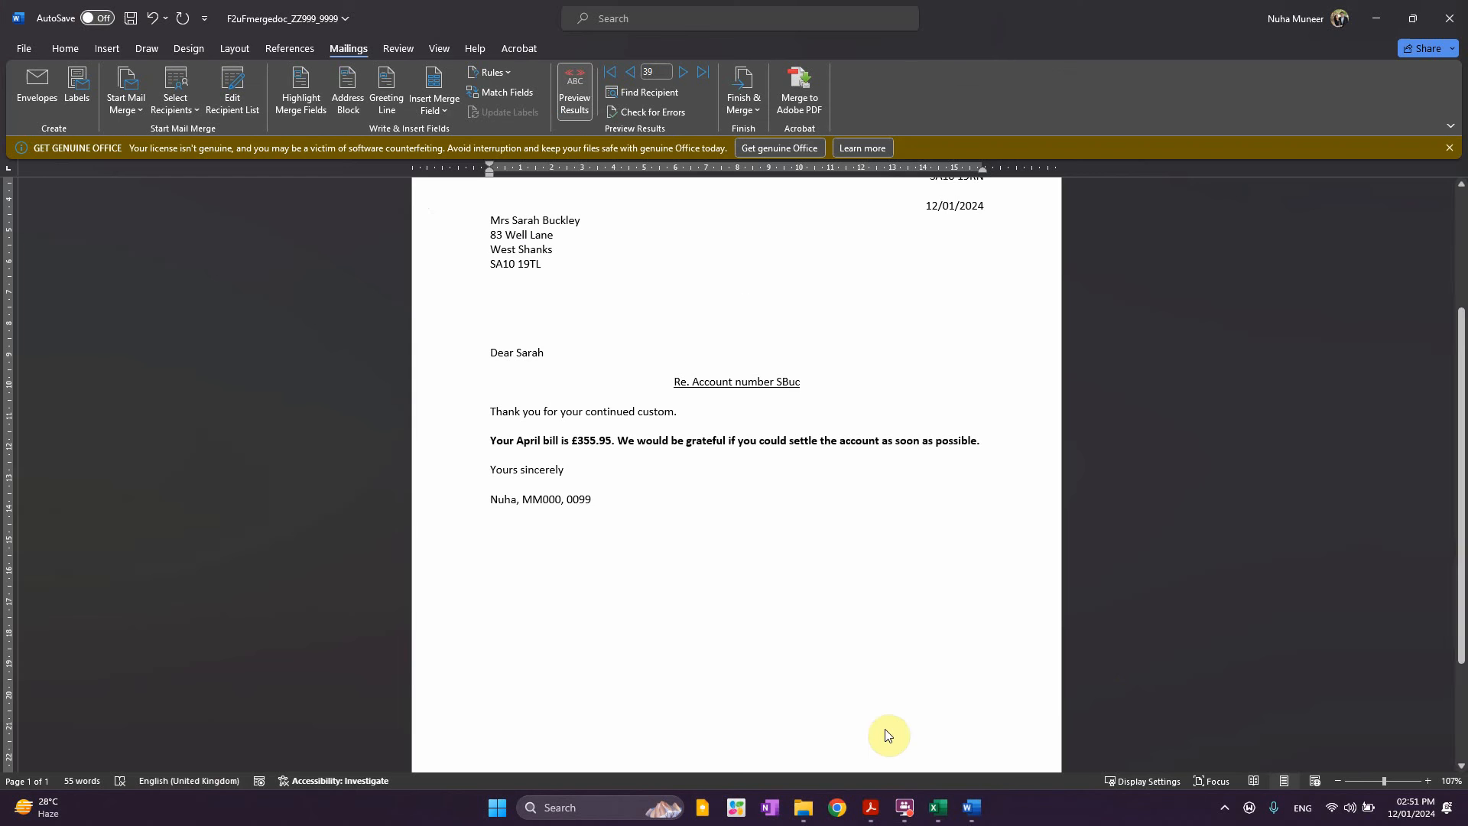
{"action": "left_click", "coordinate": [1082, 738]}
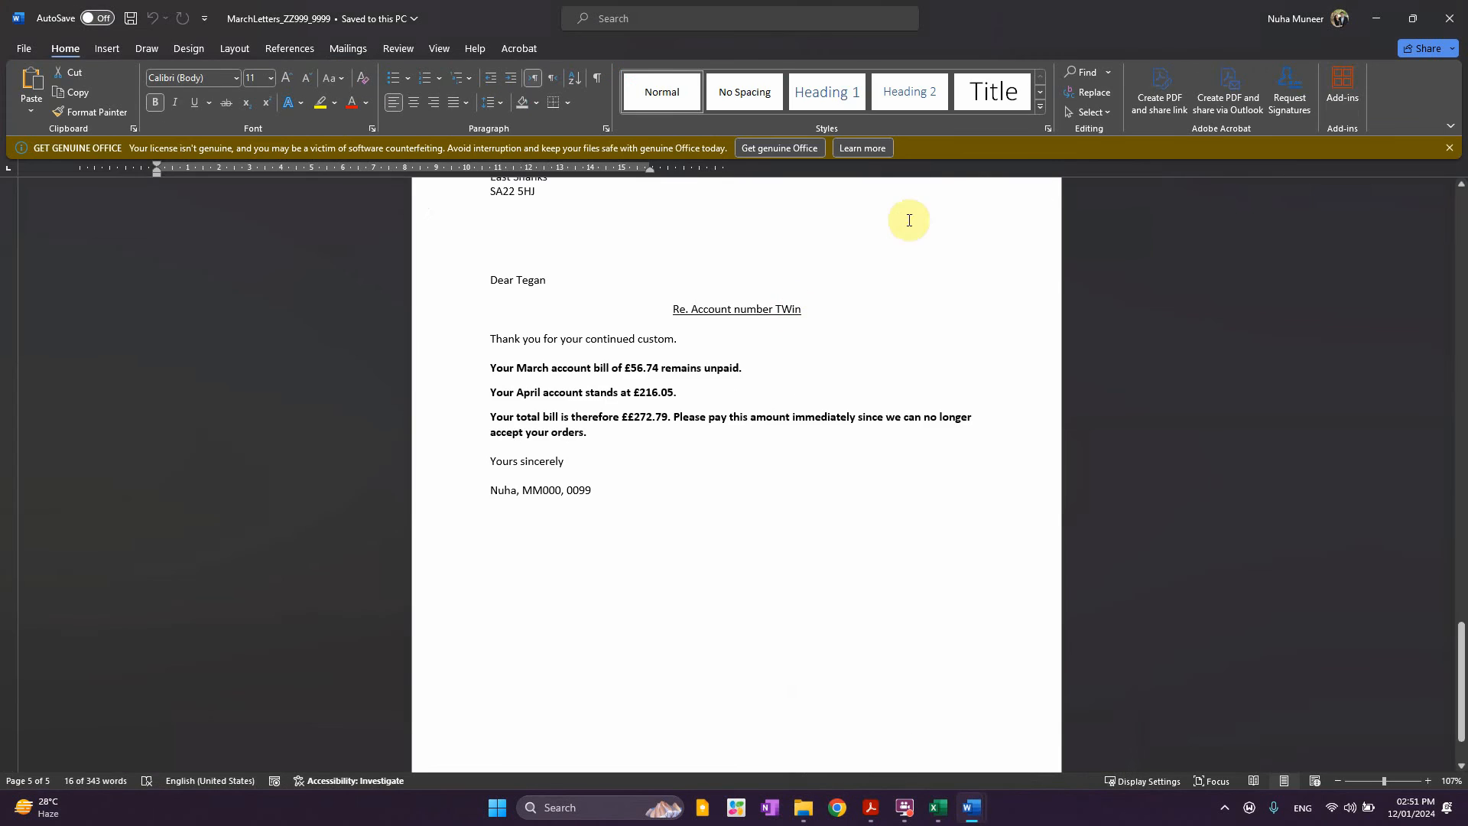
{"action": "left_click", "coordinate": [1449, 18]}
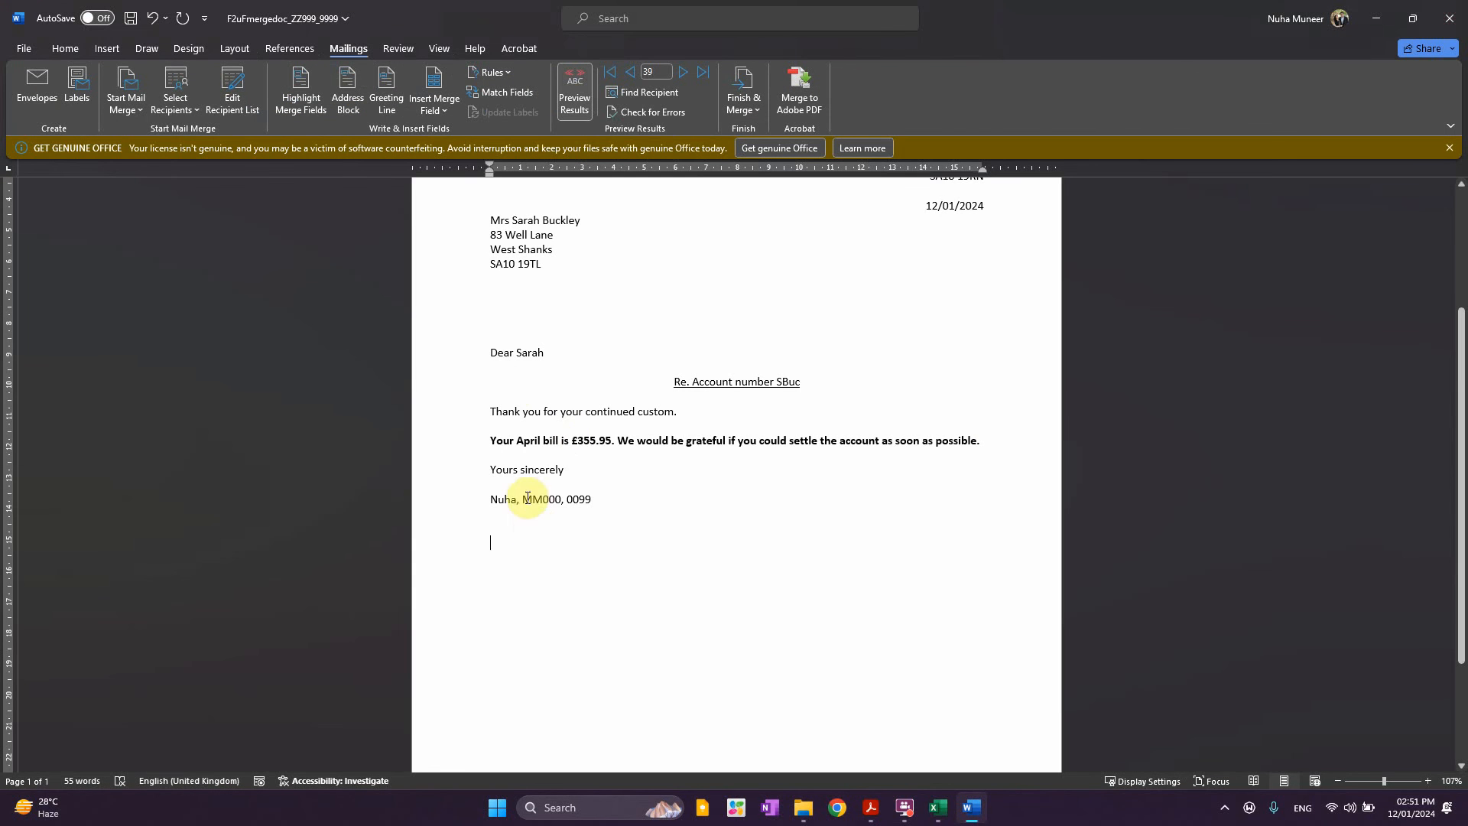
Toggle field codes in F2uFmergedoc and delete the SKIPIF Mar_Paid = "Y" field
{"action": "key", "text": "ctrl+a"}
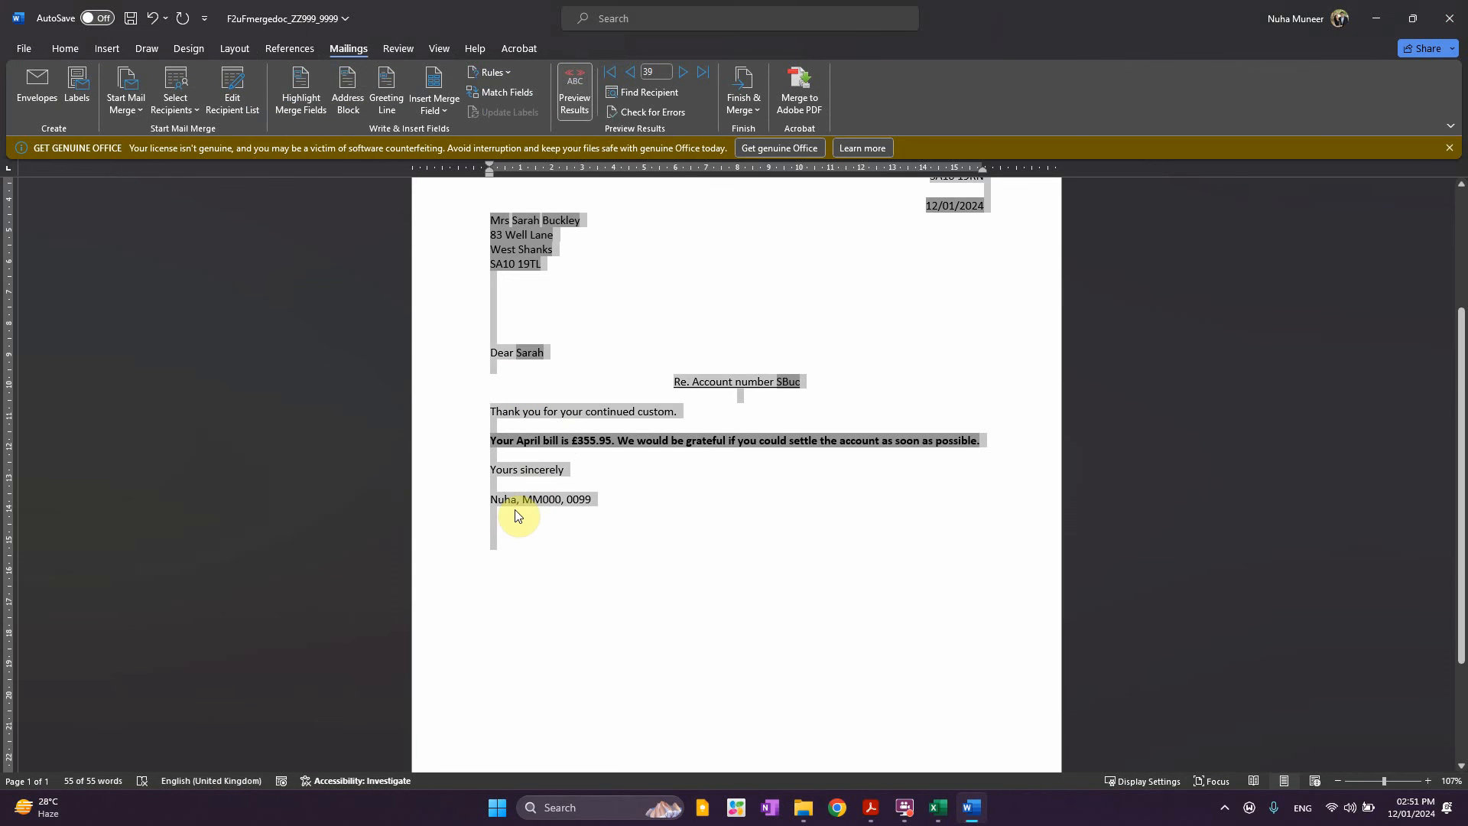
{"action": "right_click", "coordinate": [518, 511]}
{"action": "left_click", "coordinate": [560, 682]}
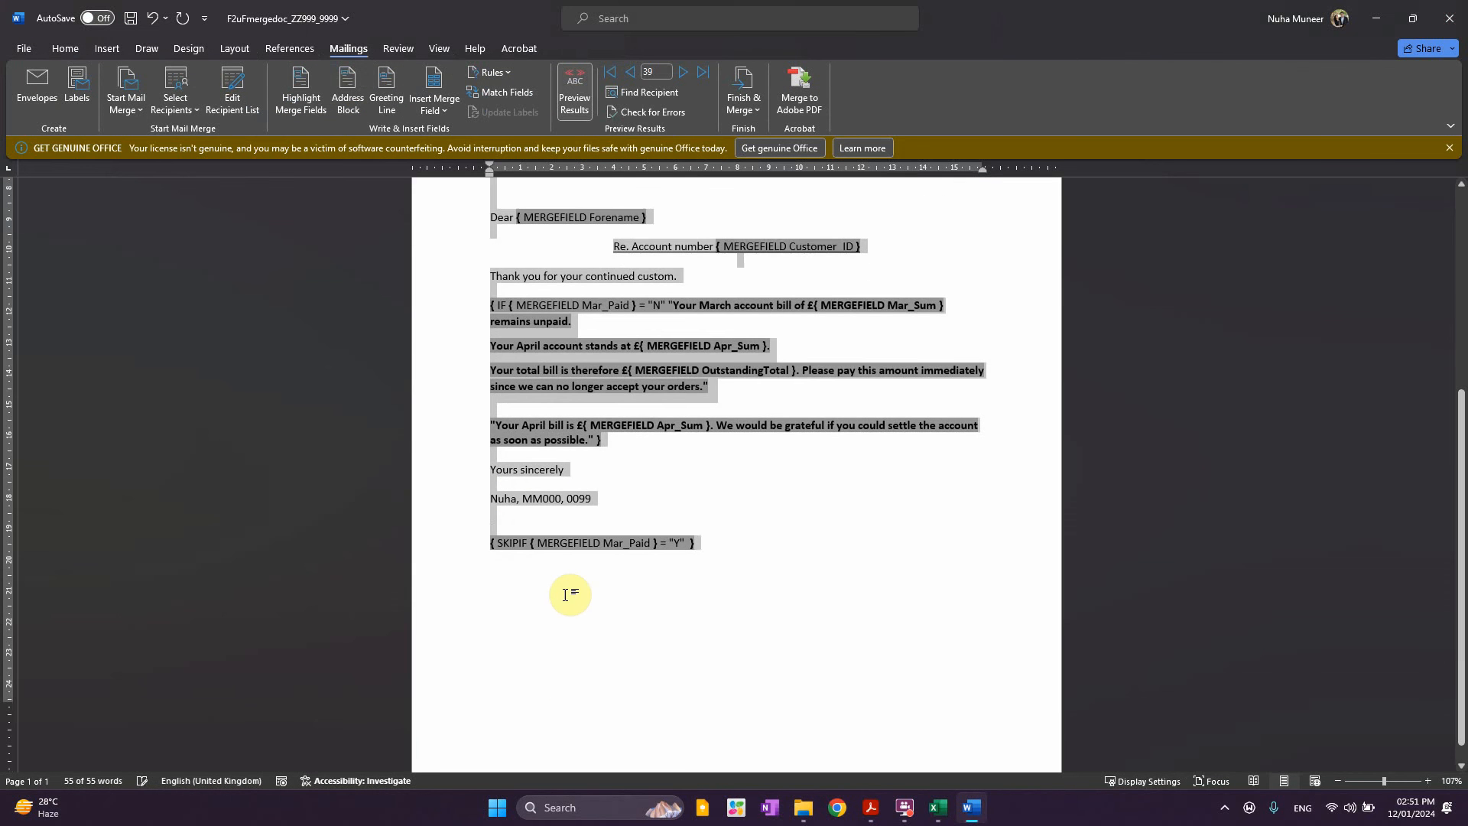
{"action": "left_click", "coordinate": [557, 544]}
{"action": "left_click_drag", "start_coordinate": [596, 543], "coordinate": [490, 540]}
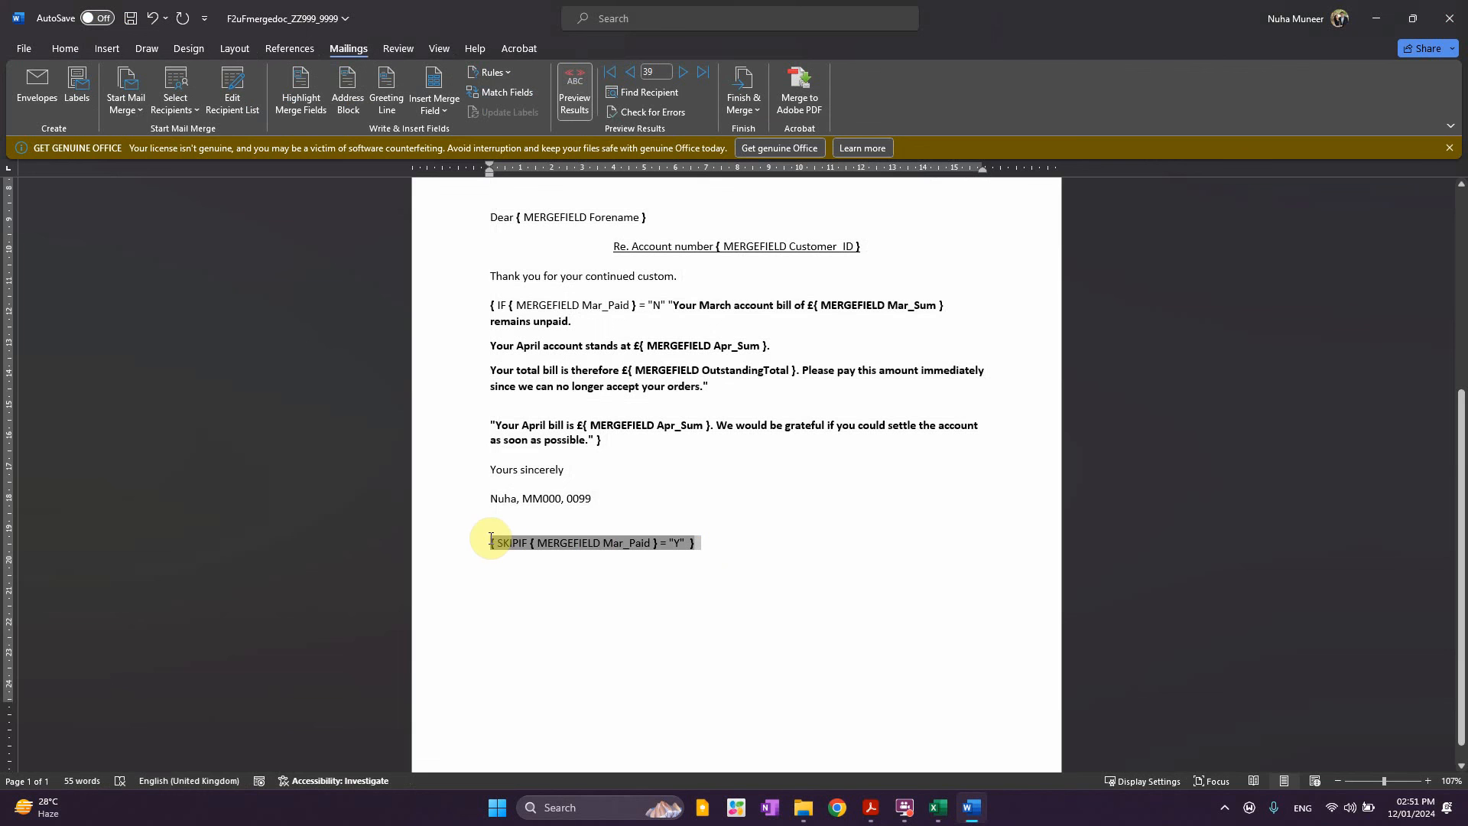
{"action": "key", "text": "Delete"}
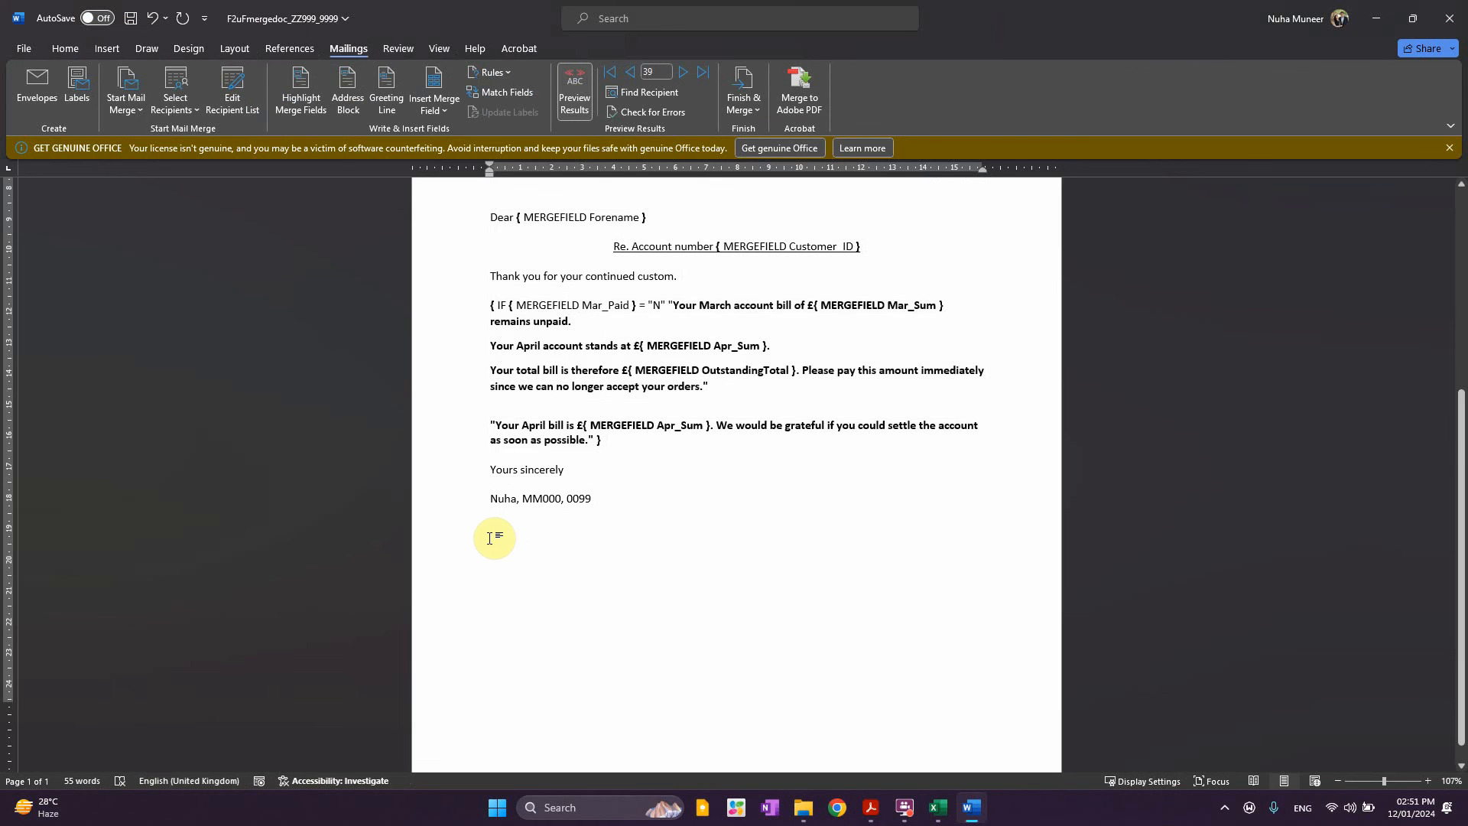
{"action": "scroll", "coordinate": [526, 623], "scroll_direction": "up", "scroll_amount": 2}
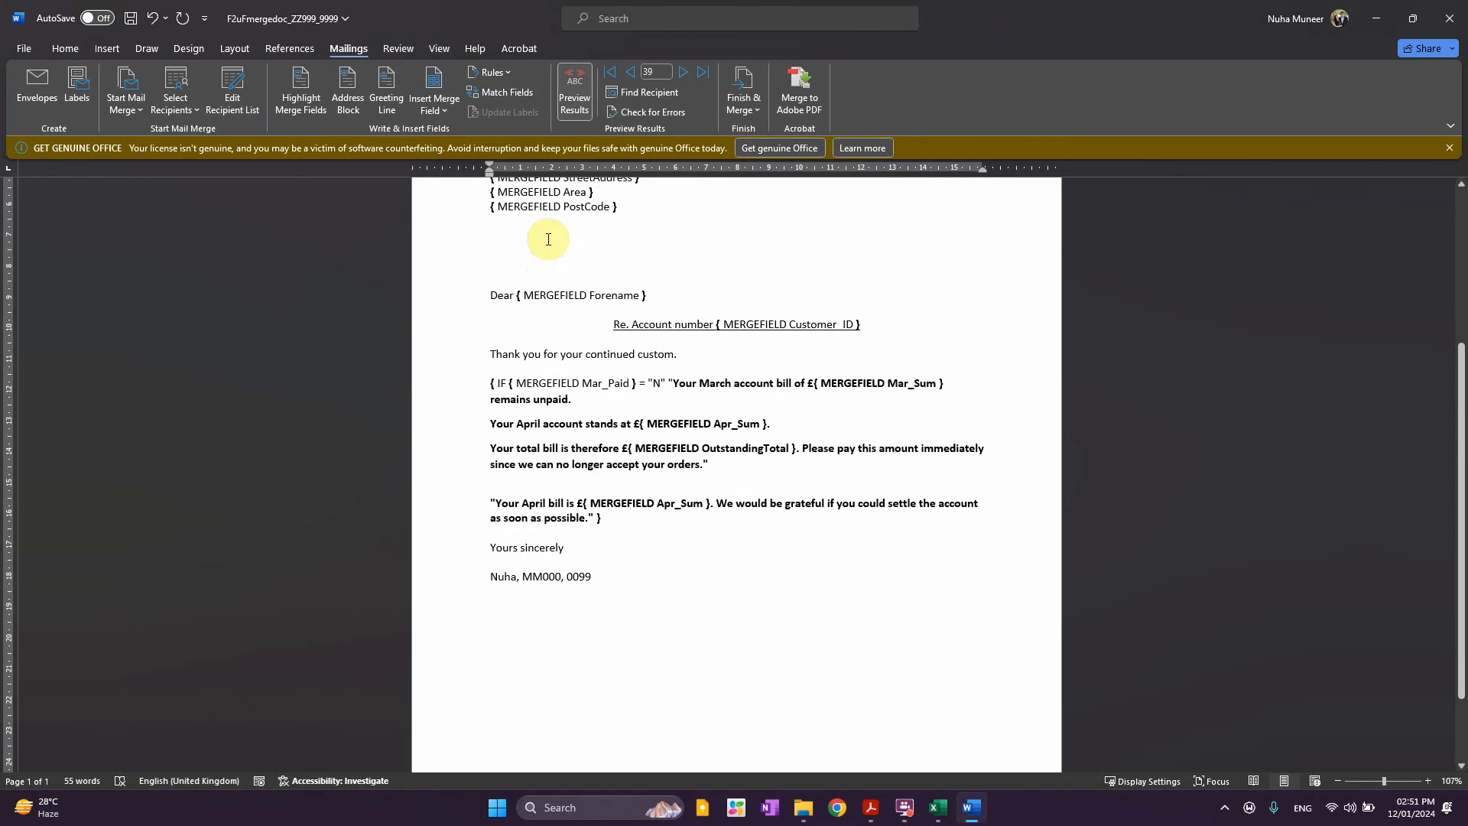
Open the mail merge recipient list and start a filter on the Apr_Sum field
{"action": "left_click", "coordinate": [172, 96]}
{"action": "left_click", "coordinate": [234, 93]}
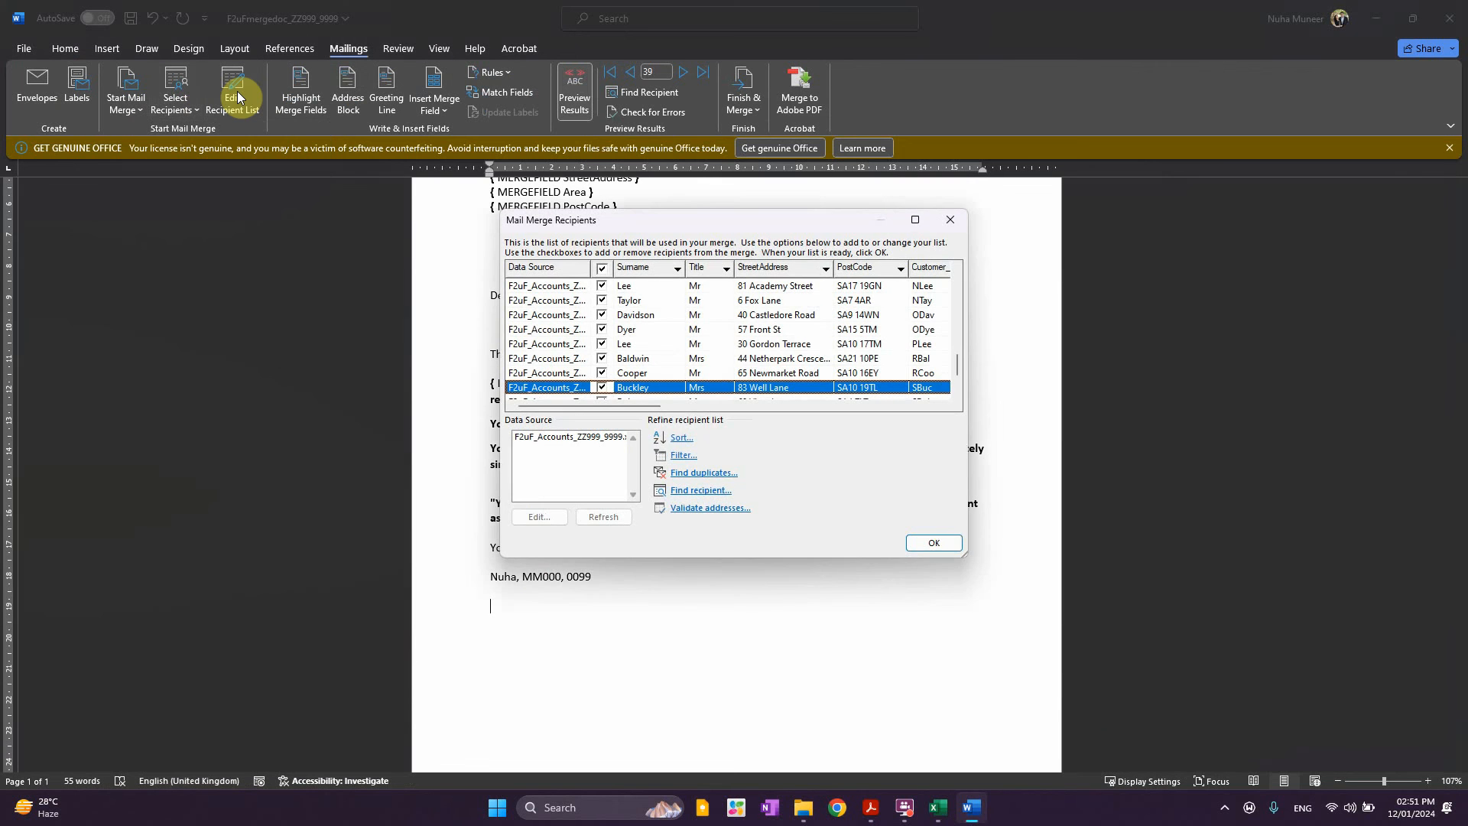
{"action": "left_click_drag", "start_coordinate": [965, 556], "coordinate": [1411, 707]}
{"action": "left_click", "coordinate": [684, 610]}
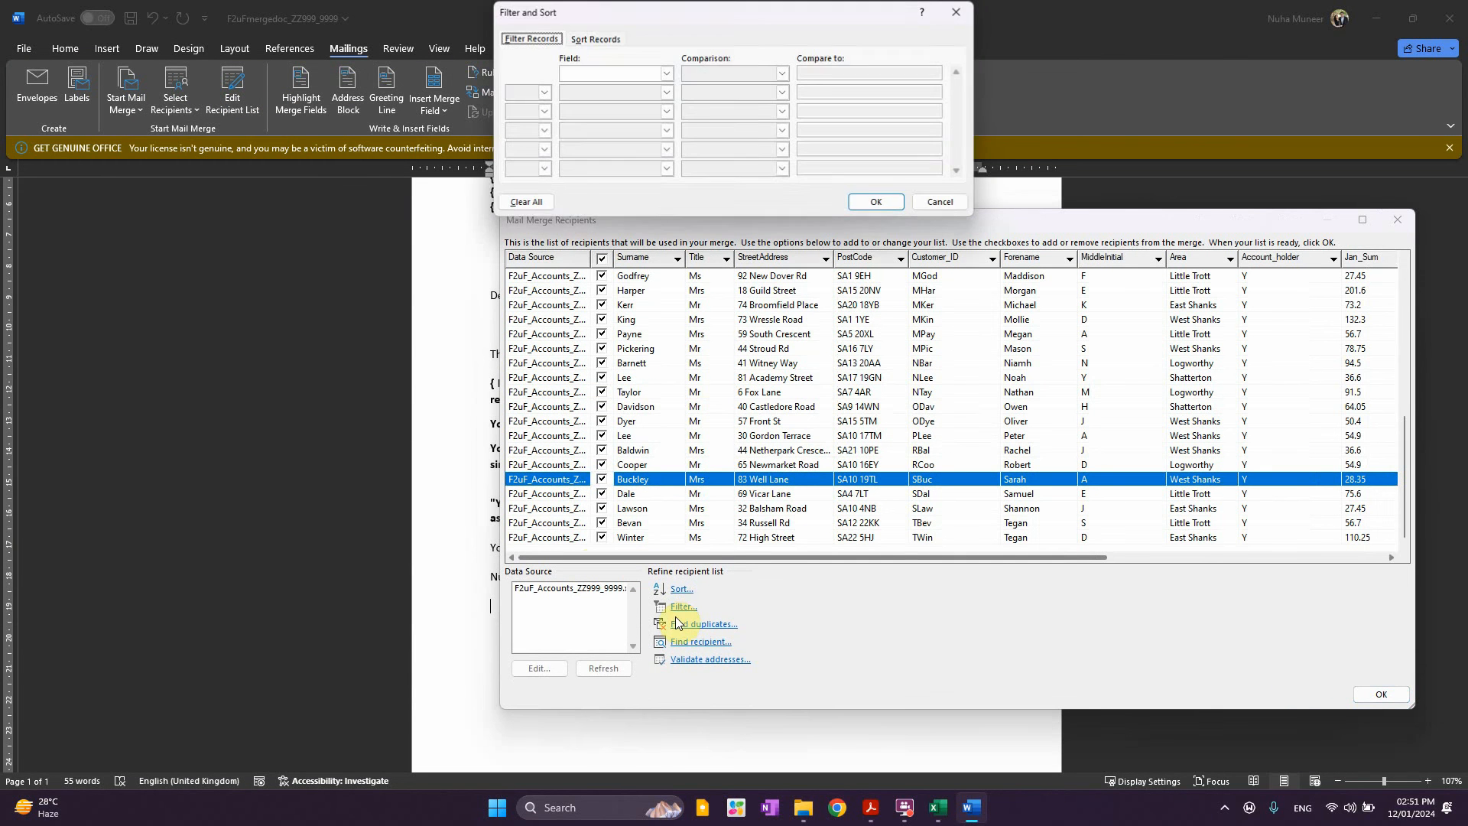
{"action": "left_click", "coordinate": [664, 76]}
{"action": "scroll", "coordinate": [643, 114], "scroll_direction": "down", "scroll_amount": 3}
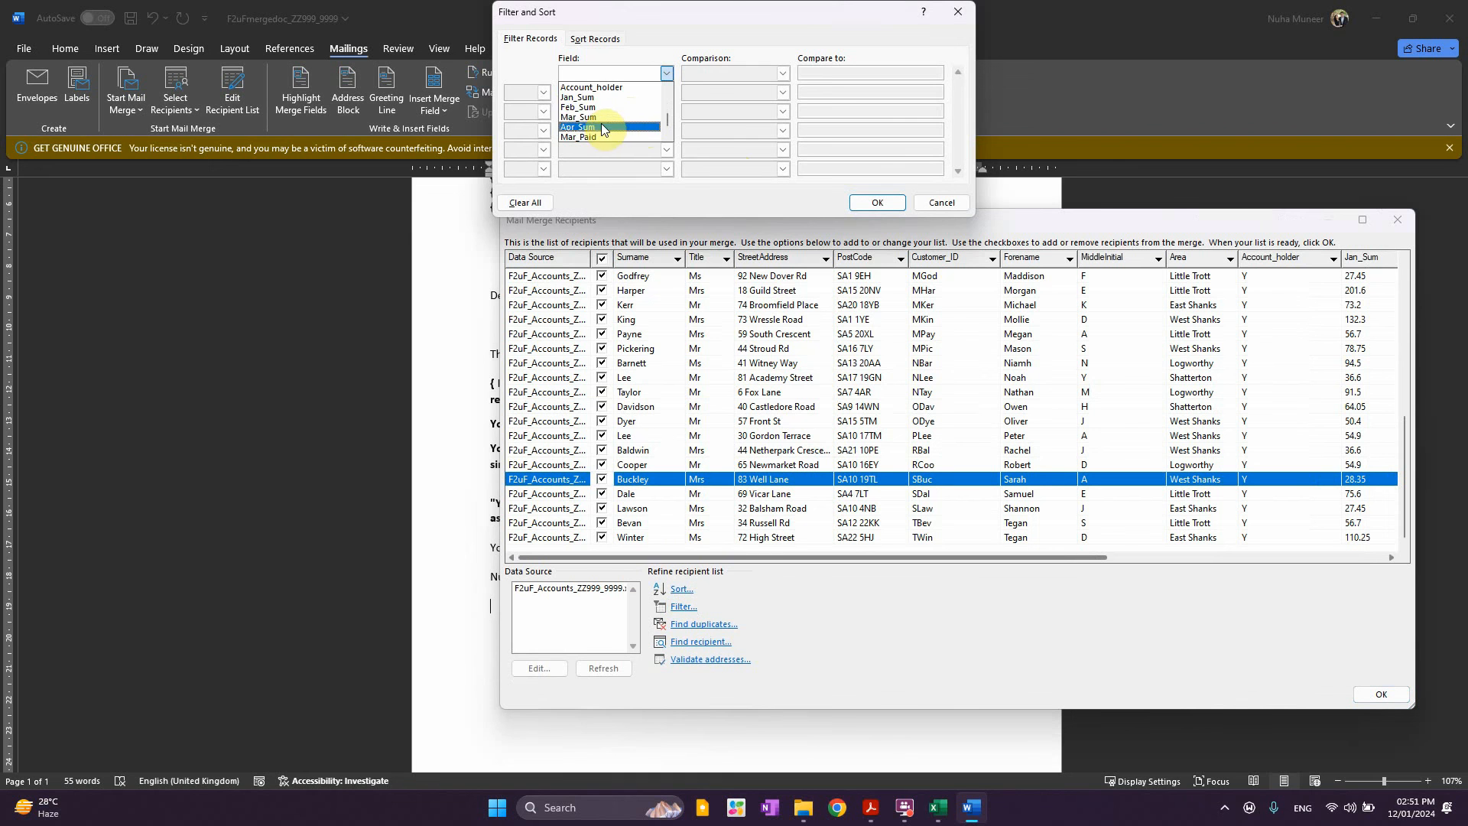
{"action": "left_click", "coordinate": [603, 127]}
Set the Apr_Sum comparison to Greater than, checking the question's 'only those customers' wording
{"action": "left_click_drag", "start_coordinate": [673, 15], "coordinate": [612, 148]}
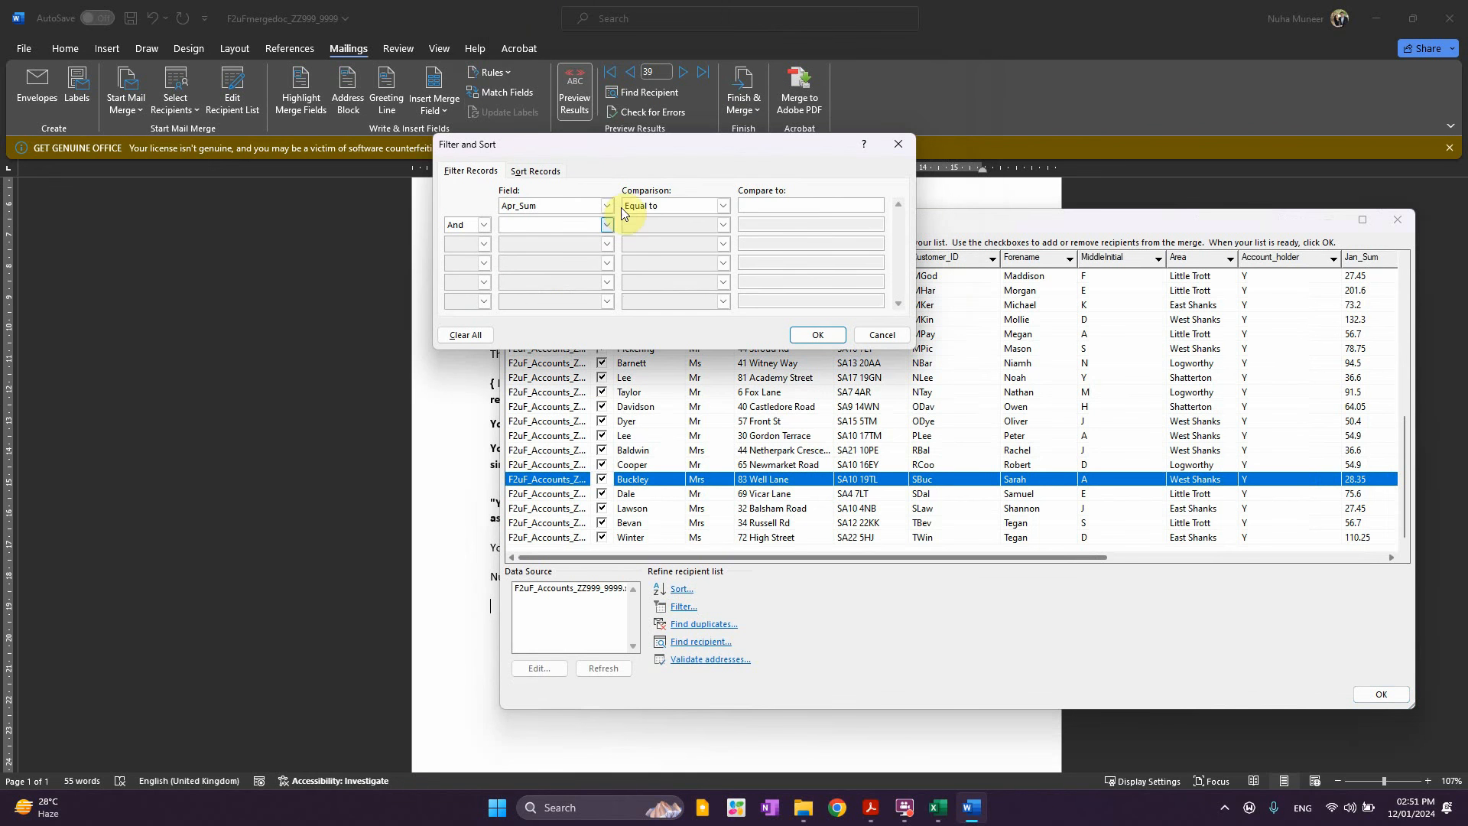
{"action": "left_click", "coordinate": [658, 205]}
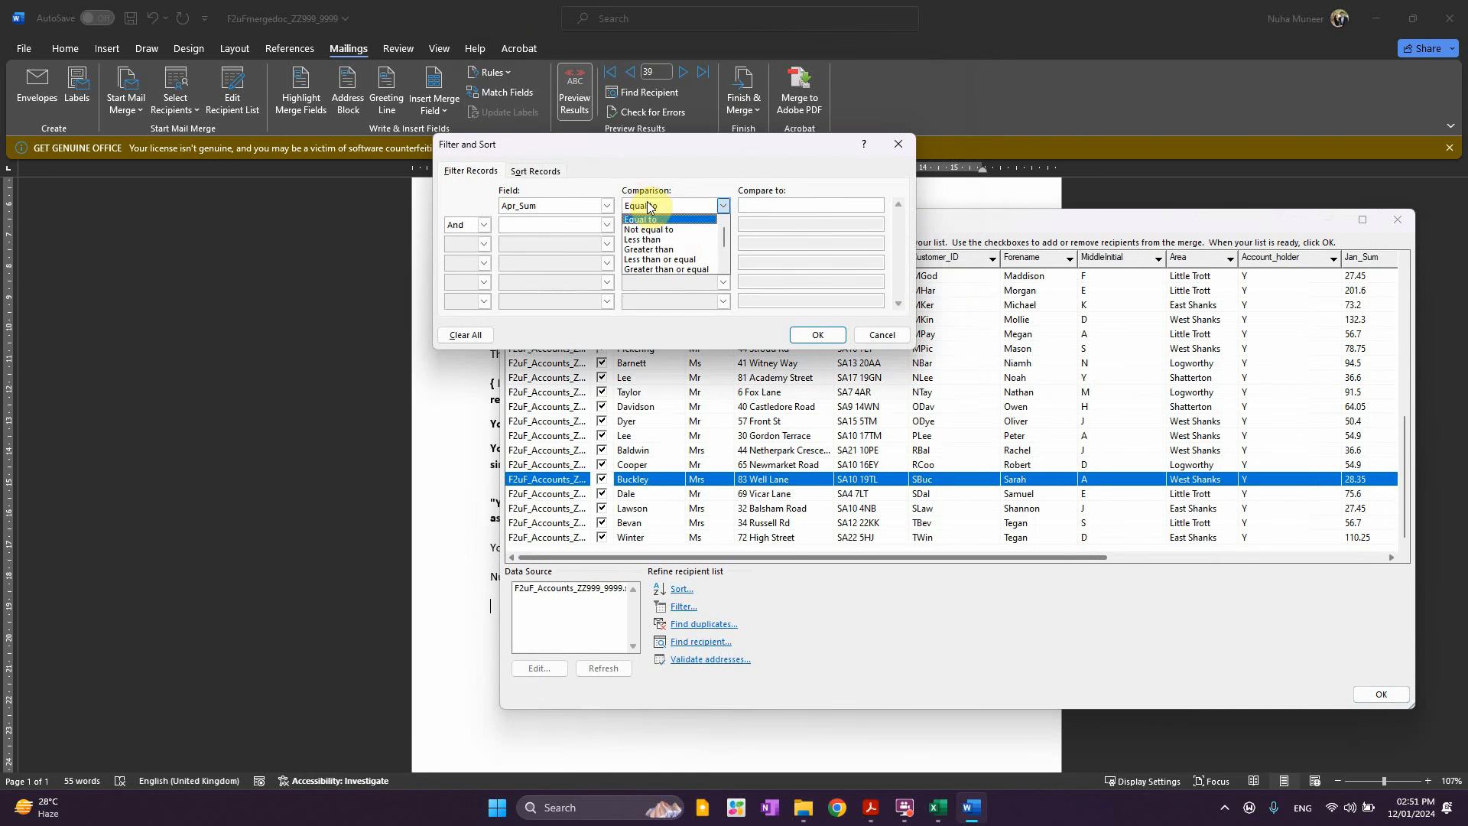
{"action": "left_click", "coordinate": [677, 249]}
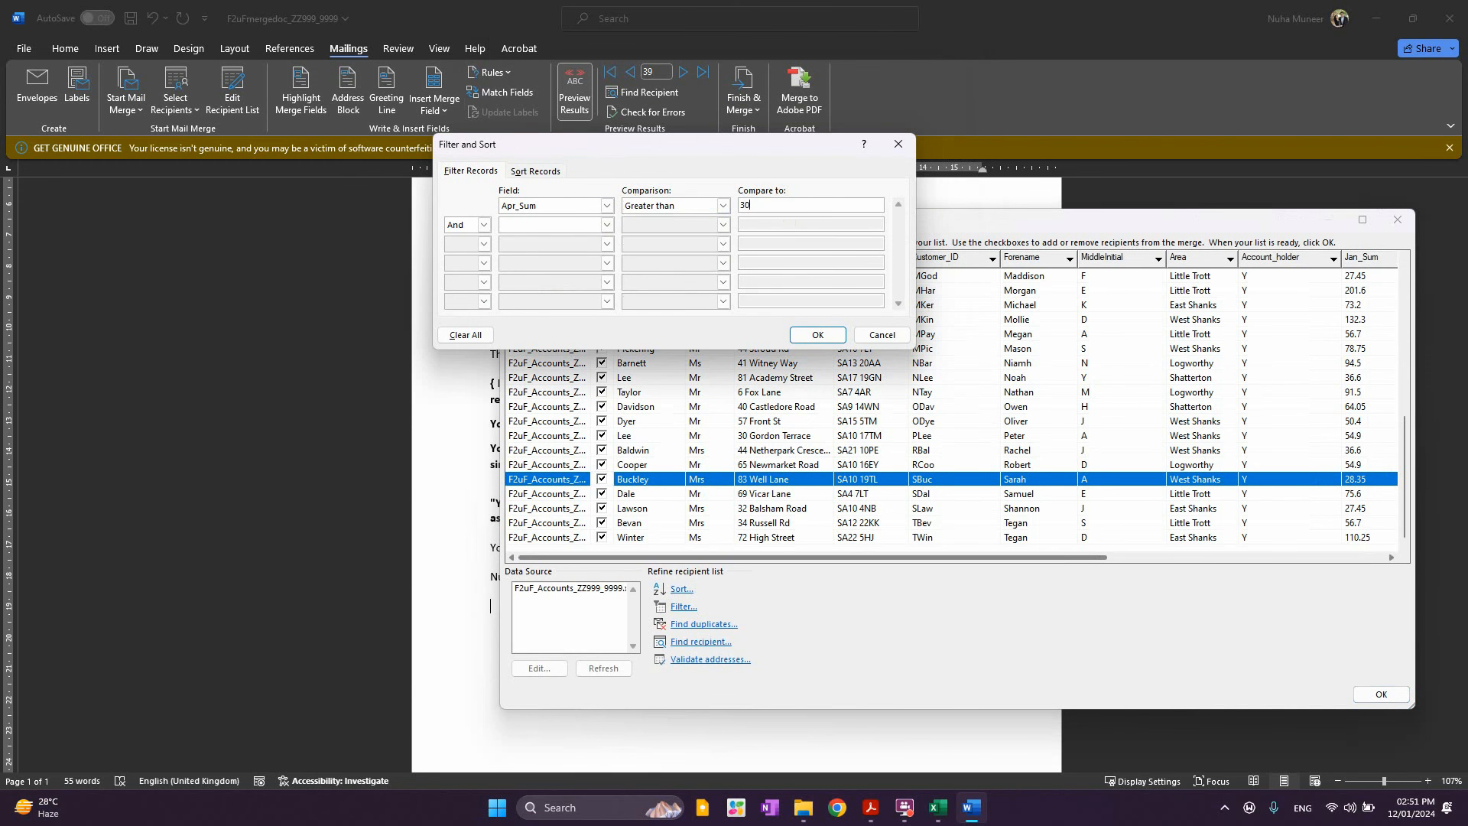
{"action": "key", "text": "alt+Tab"}
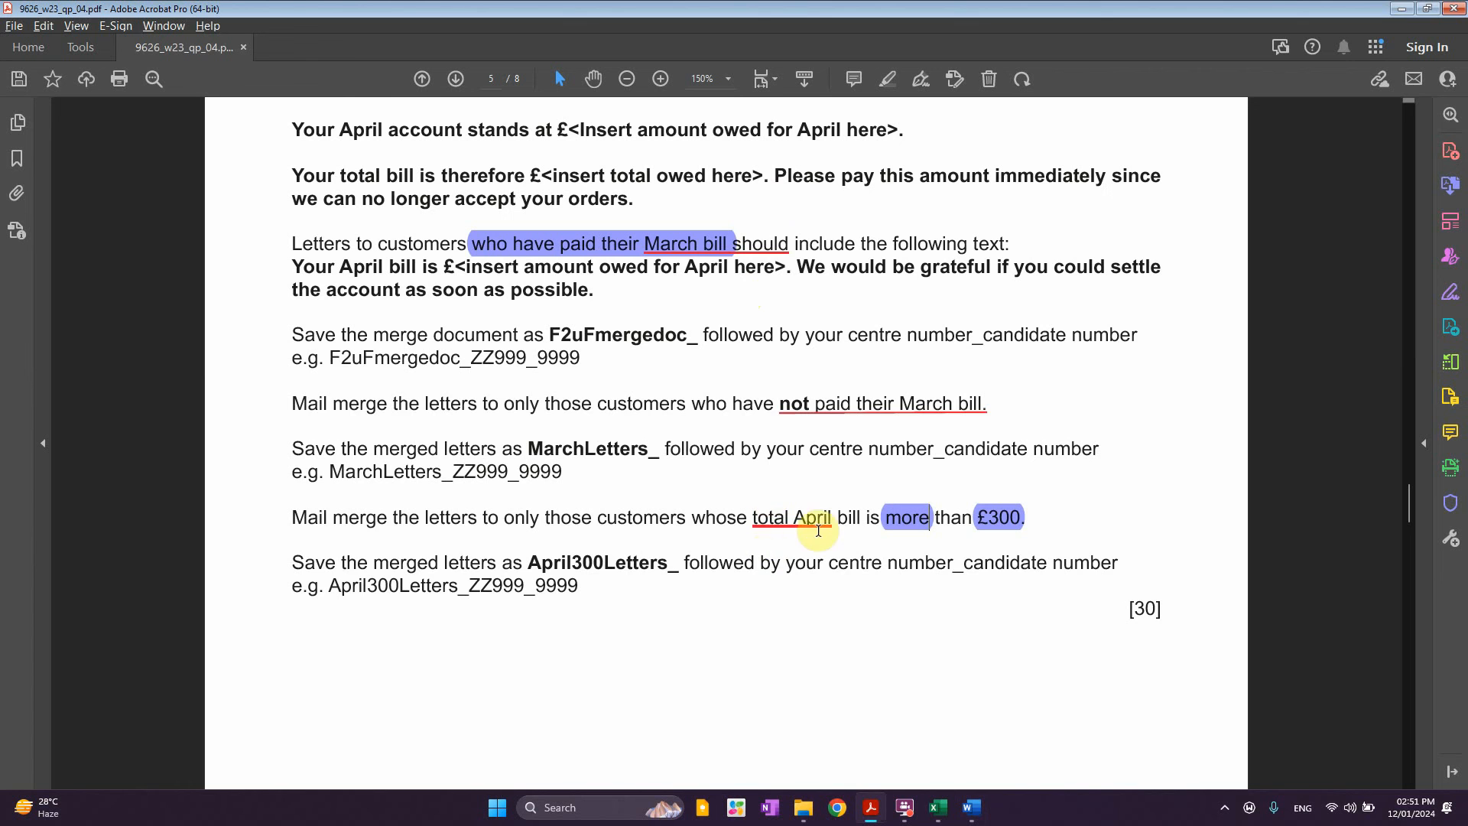
{"action": "key", "text": "alt+Tab"}
{"action": "key", "text": "alt+Tab"}
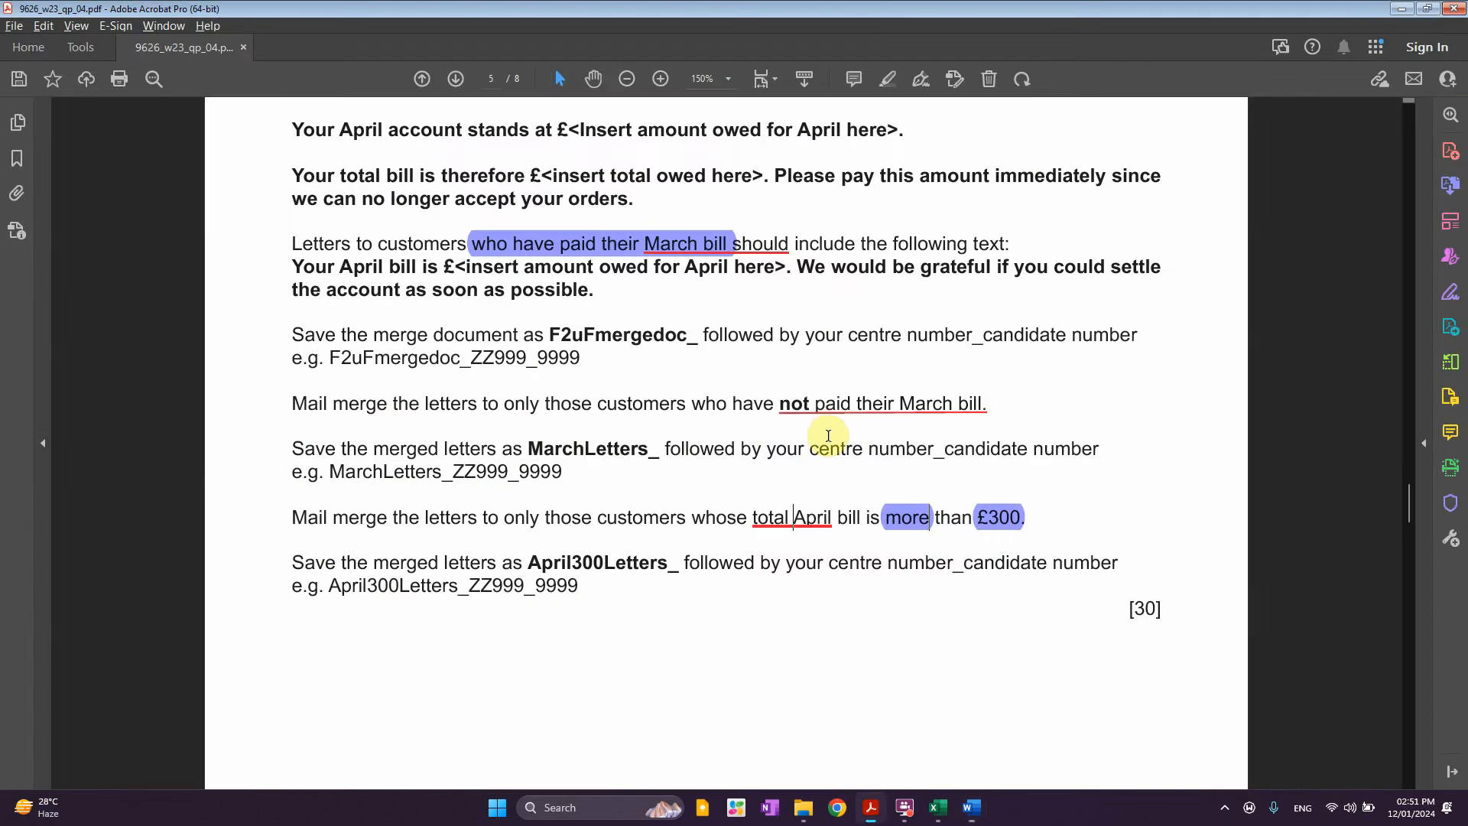
{"action": "key", "text": "alt+Tab"}
{"action": "key", "text": "alt+Tab"}
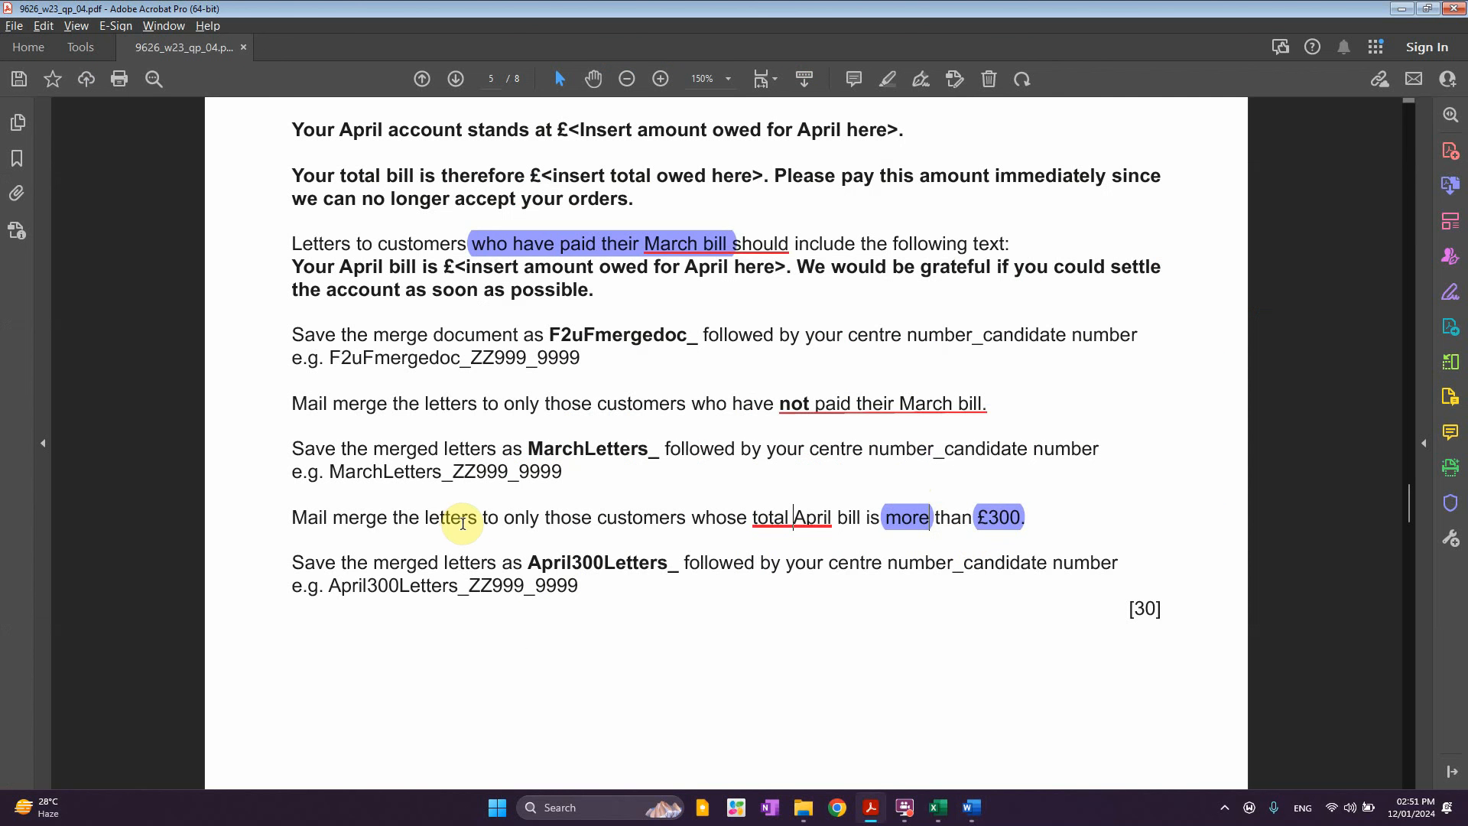
{"action": "left_click_drag", "start_coordinate": [482, 520], "coordinate": [687, 520]}
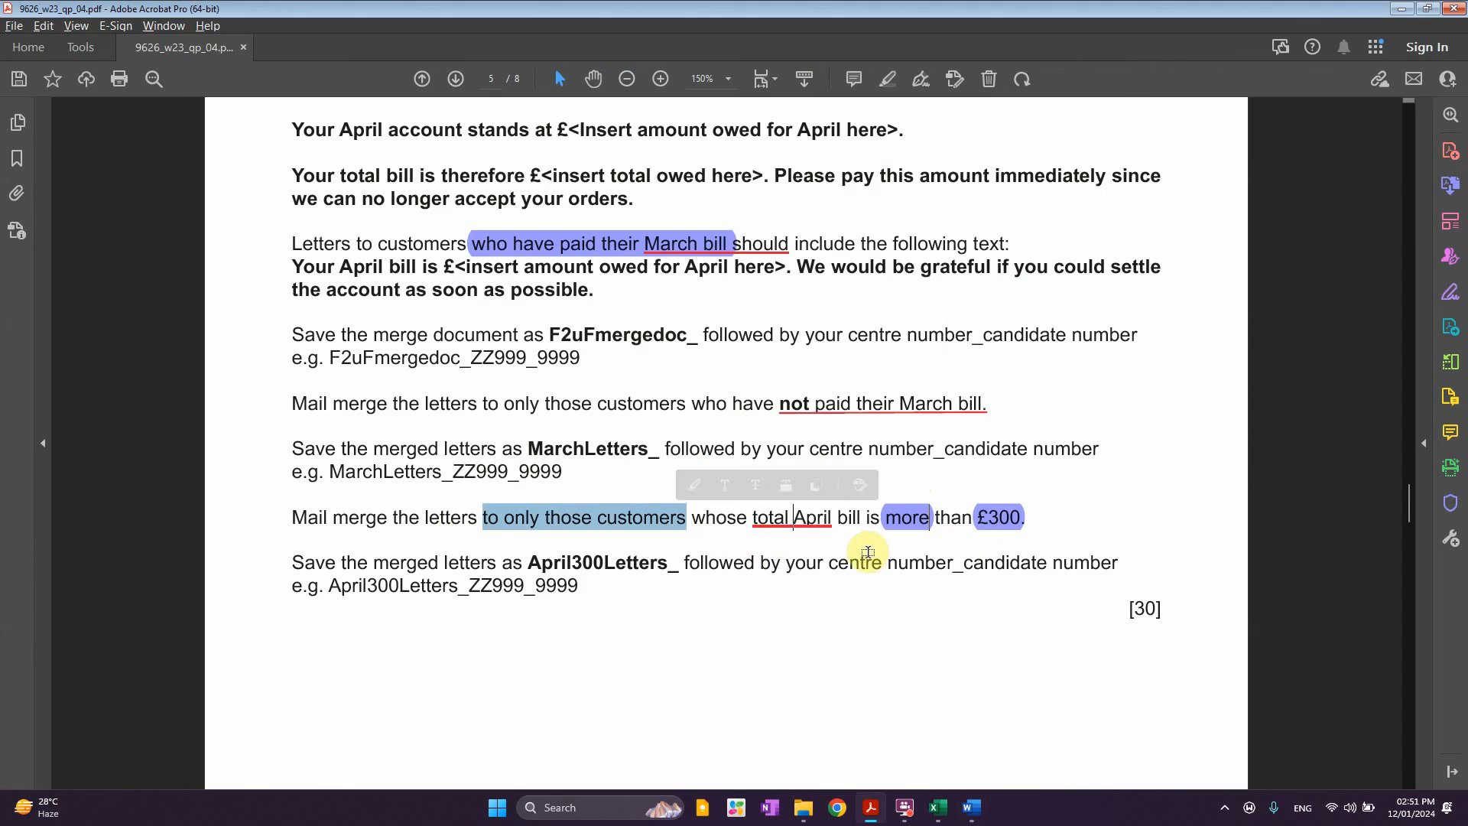
{"action": "key", "text": "alt+Tab"}
Apply the Apr_Sum greater than 300 filter and accept the four remaining recipients
{"action": "left_click", "coordinate": [817, 336]}
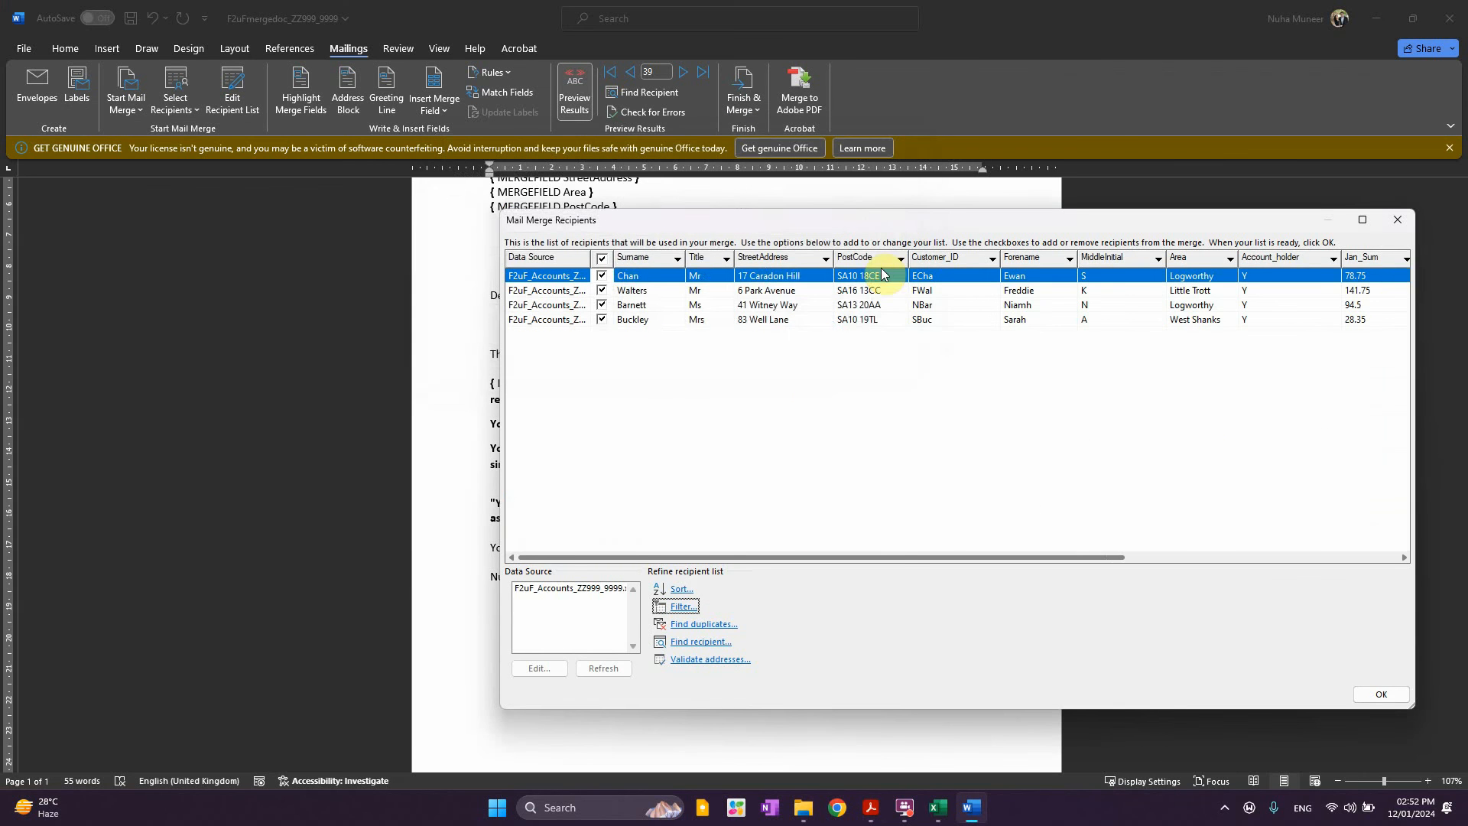
{"action": "left_click_drag", "start_coordinate": [897, 229], "coordinate": [578, 216]}
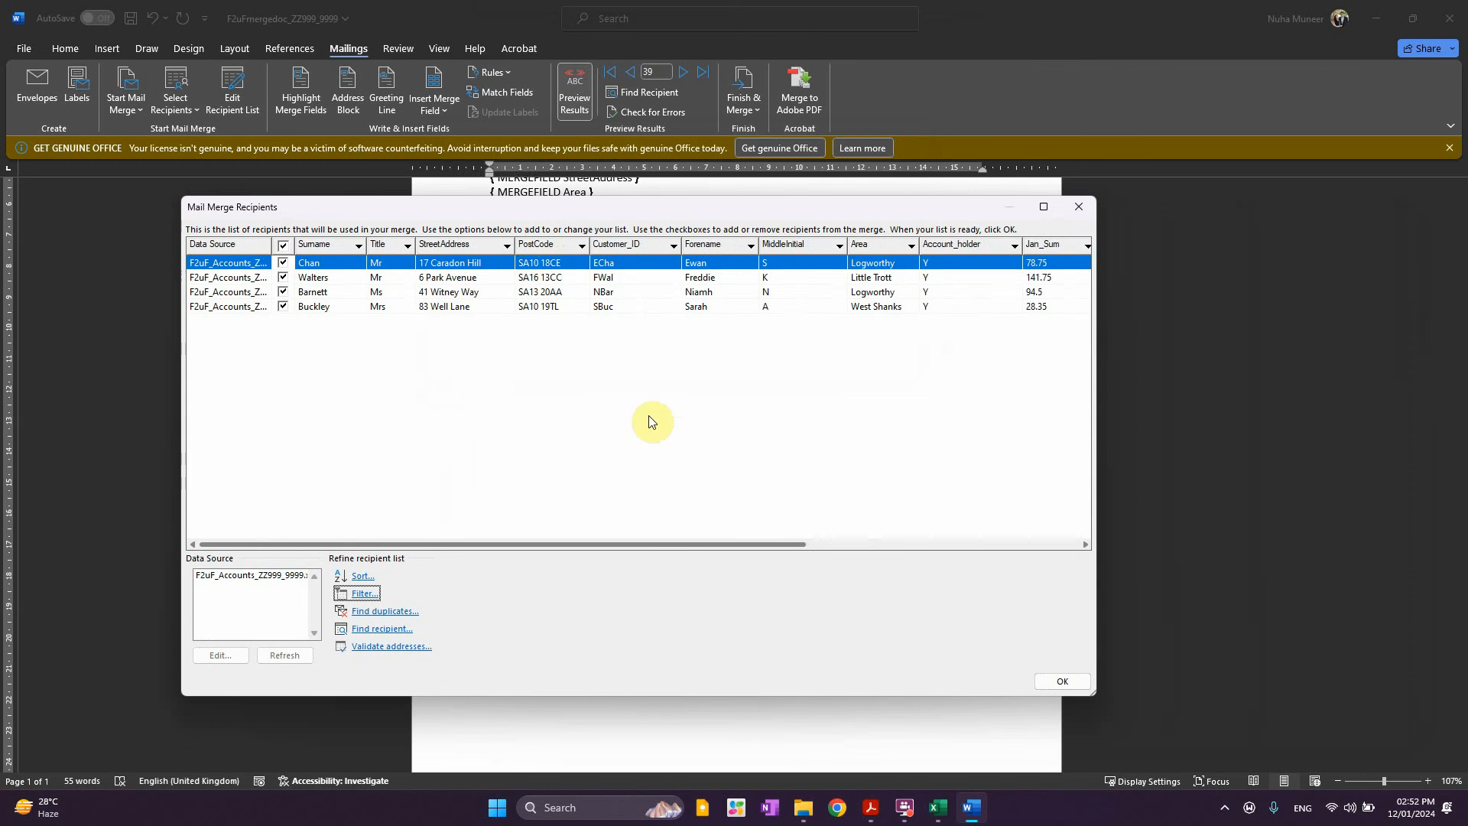
{"action": "left_click_drag", "start_coordinate": [654, 550], "coordinate": [799, 543]}
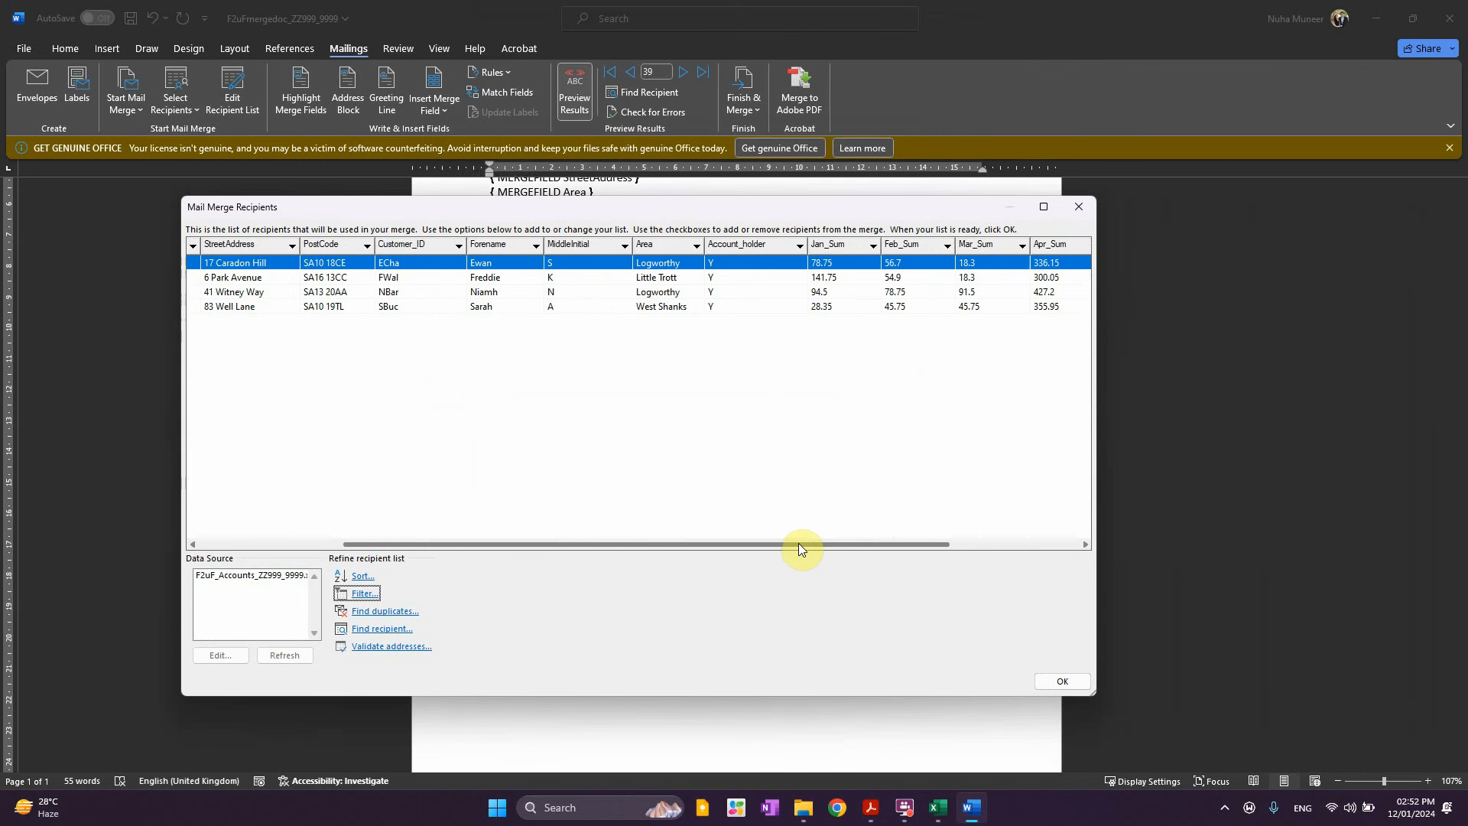
{"action": "left_click", "coordinate": [1063, 681]}
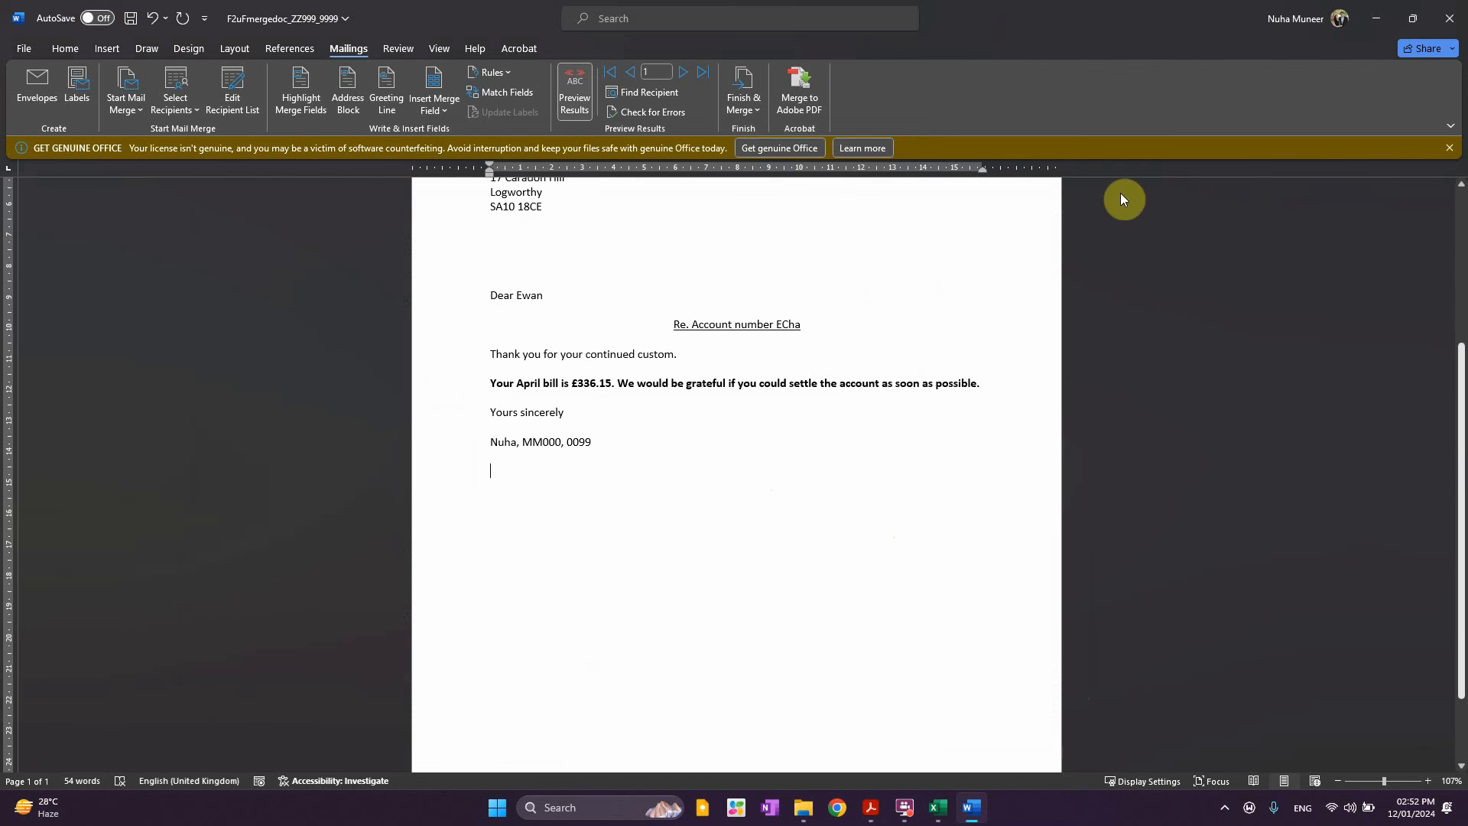
Preview the letters, then merge all records into individual documents in Letters2
{"action": "left_click", "coordinate": [683, 72]}
{"action": "left_click", "coordinate": [683, 72]}
{"action": "left_click", "coordinate": [683, 72]}
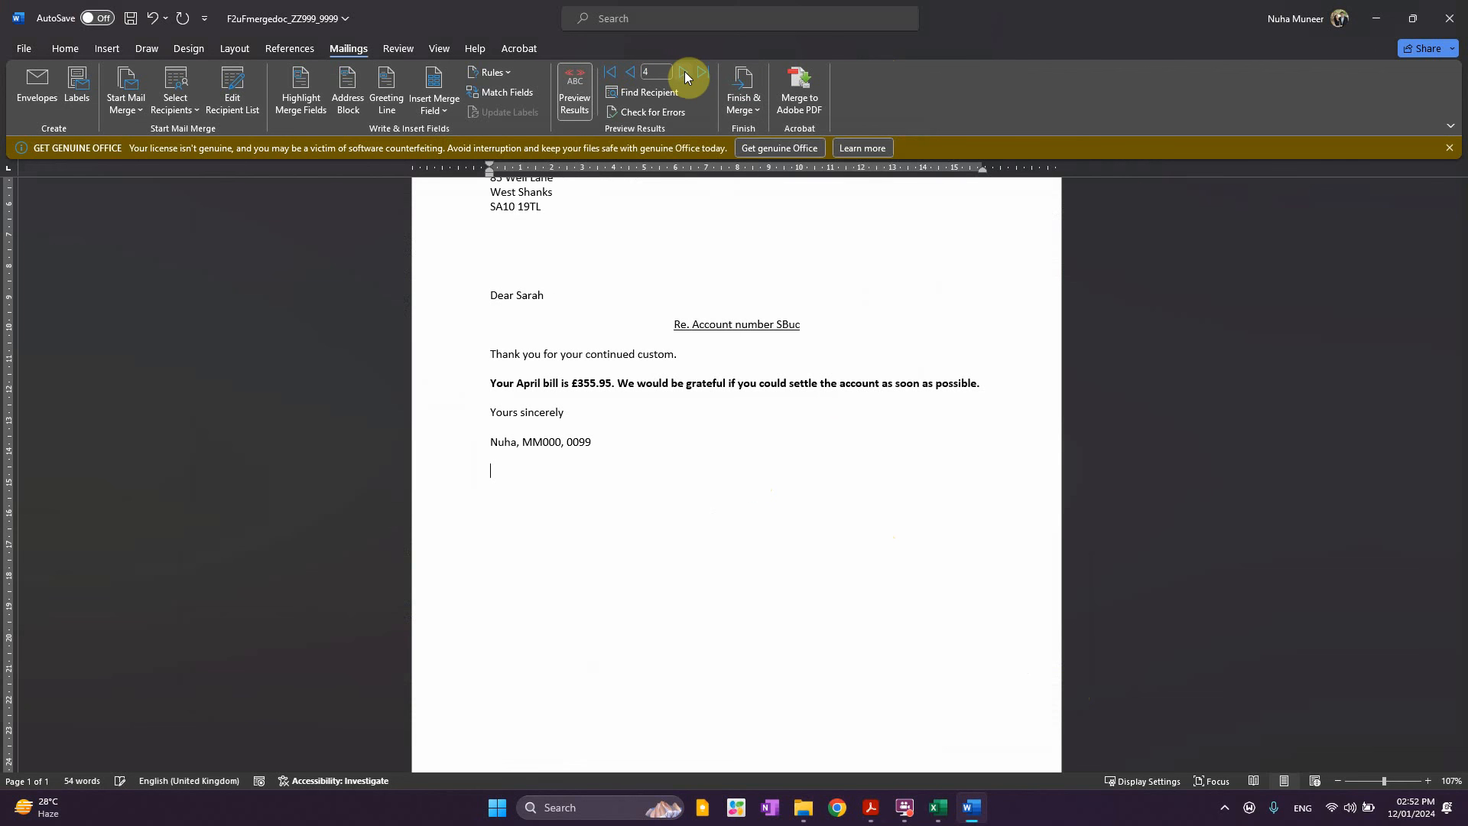
{"action": "left_click", "coordinate": [738, 124]}
{"action": "left_click", "coordinate": [778, 141]}
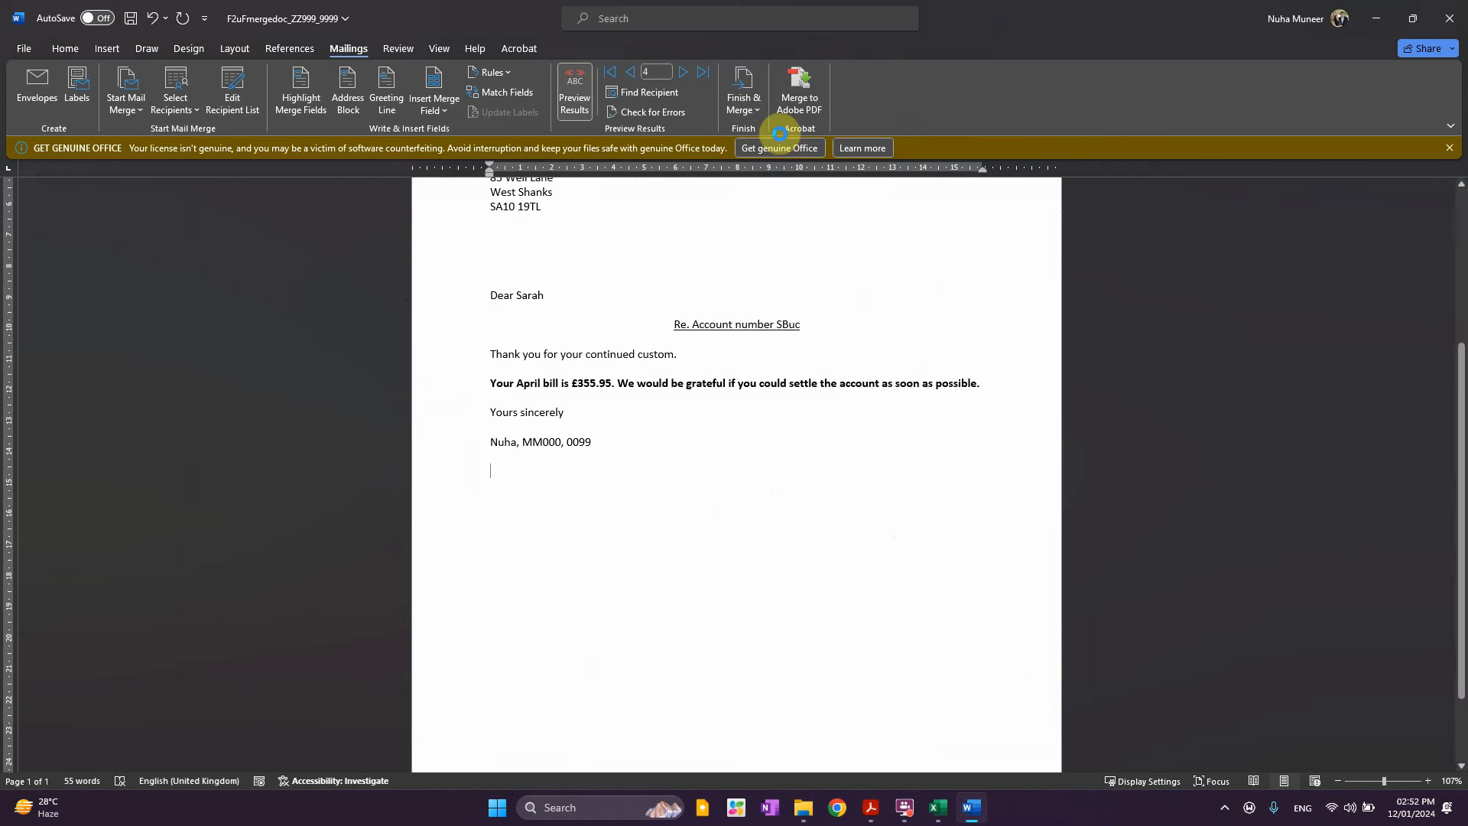
{"action": "left_click", "coordinate": [728, 430]}
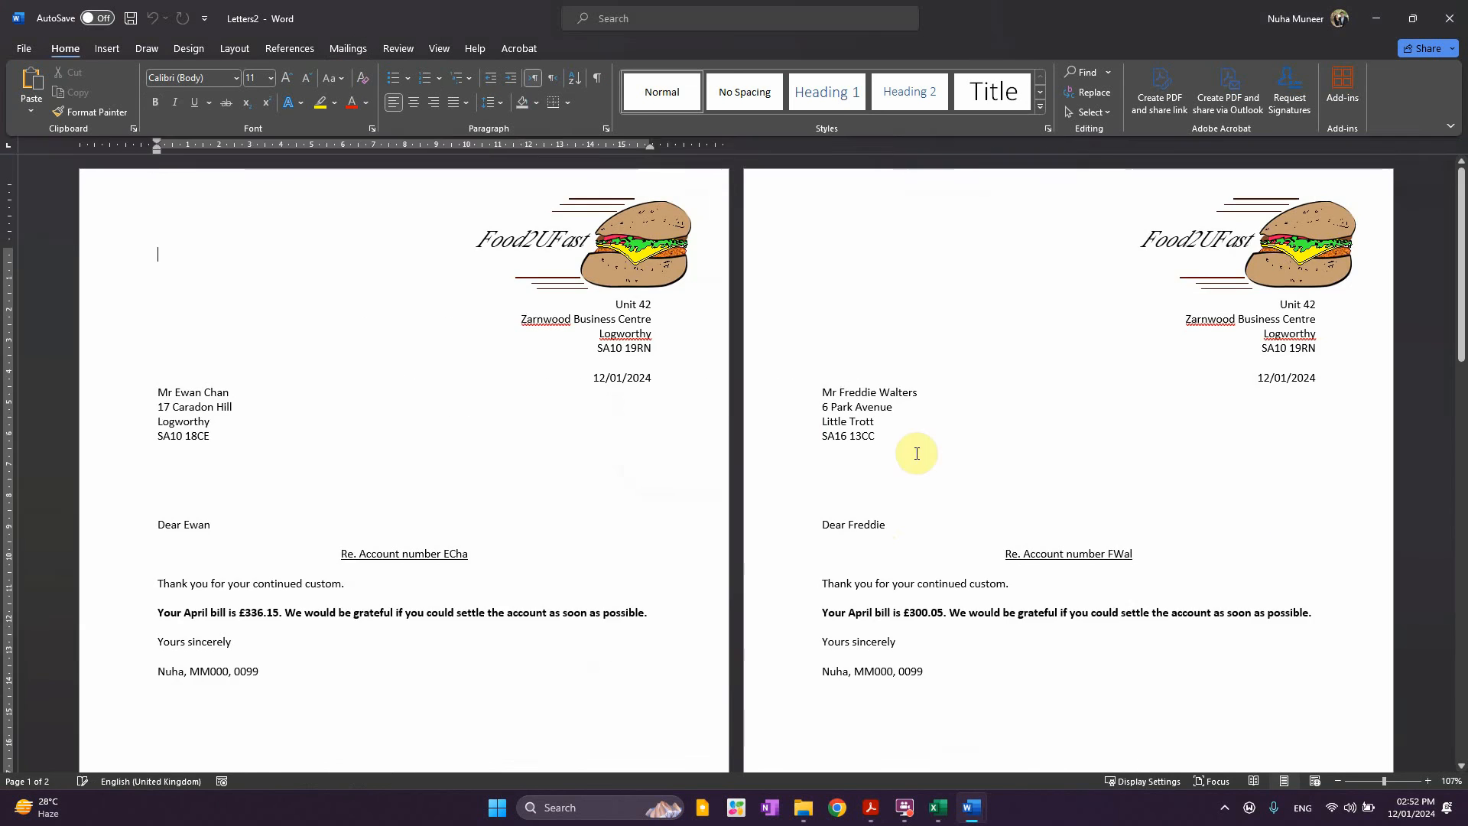
Begin saving the letters and copy the name April300Letters_ZZ999_9999 from the question paper
{"action": "left_click_drag", "start_coordinate": [1460, 240], "coordinate": [1460, 665]}
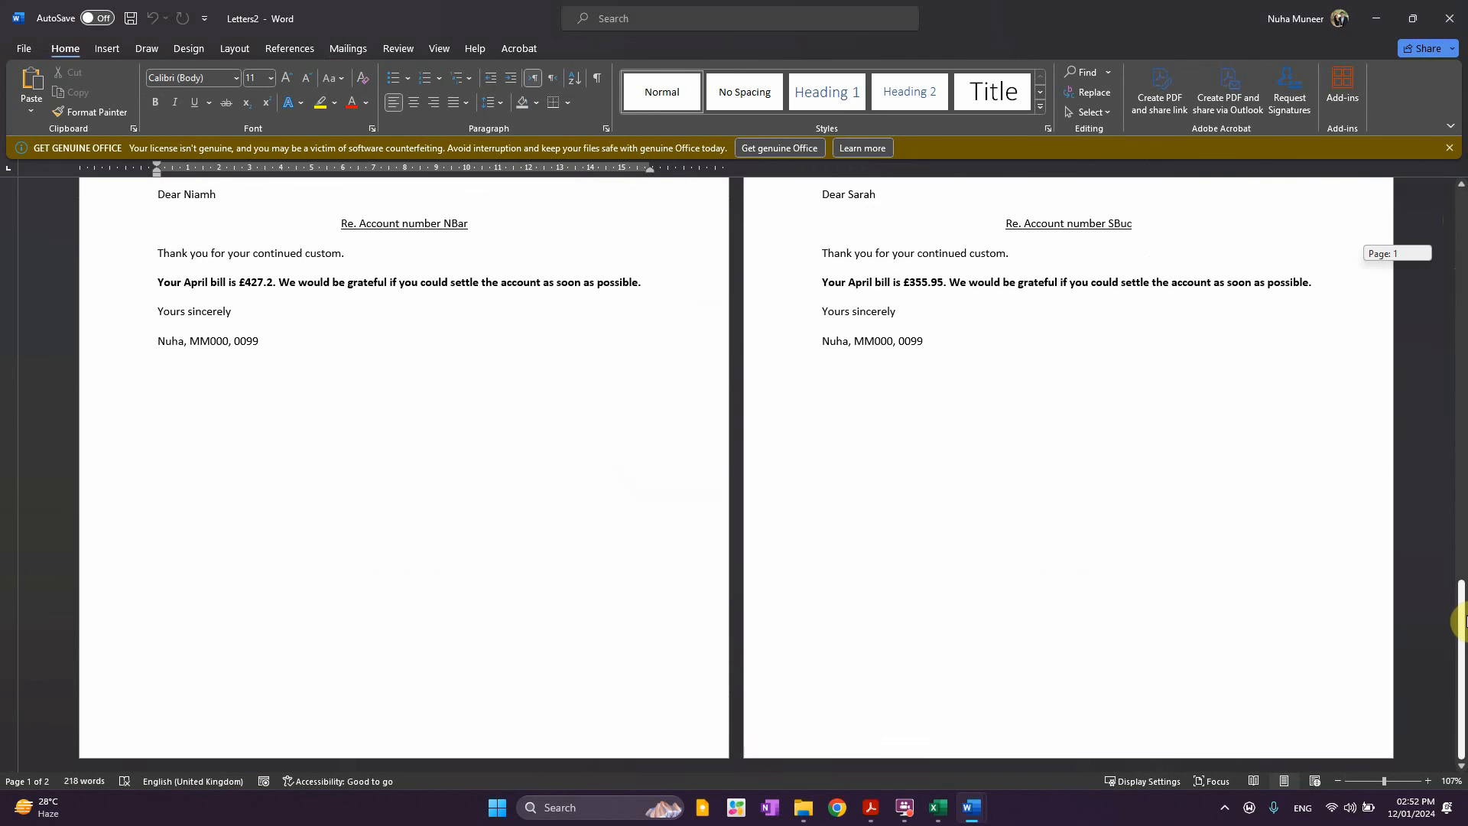
{"action": "key", "text": "ctrl+s"}
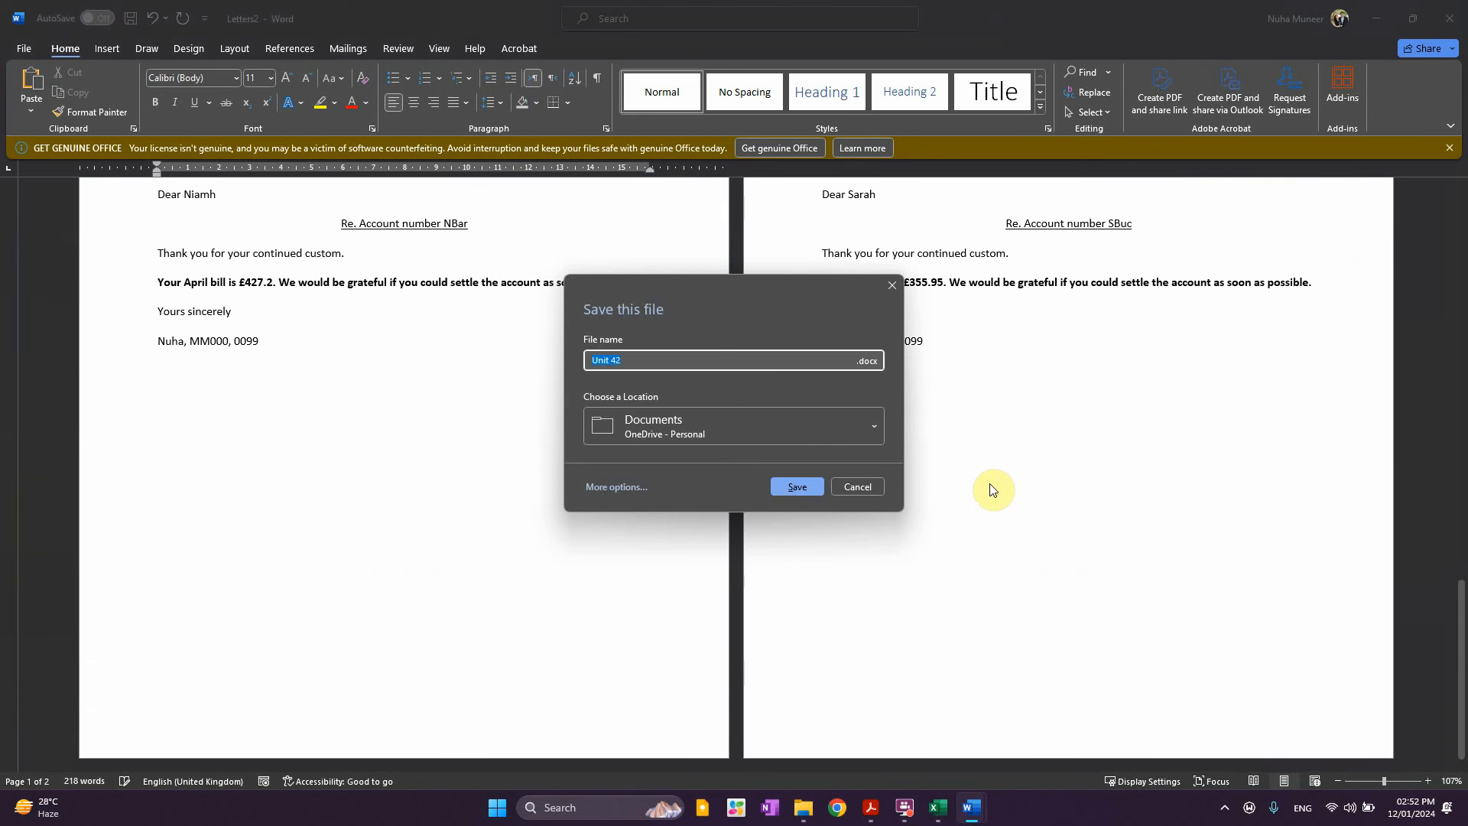
{"action": "left_click", "coordinate": [610, 489]}
{"action": "mouse_move", "coordinate": [804, 810]}
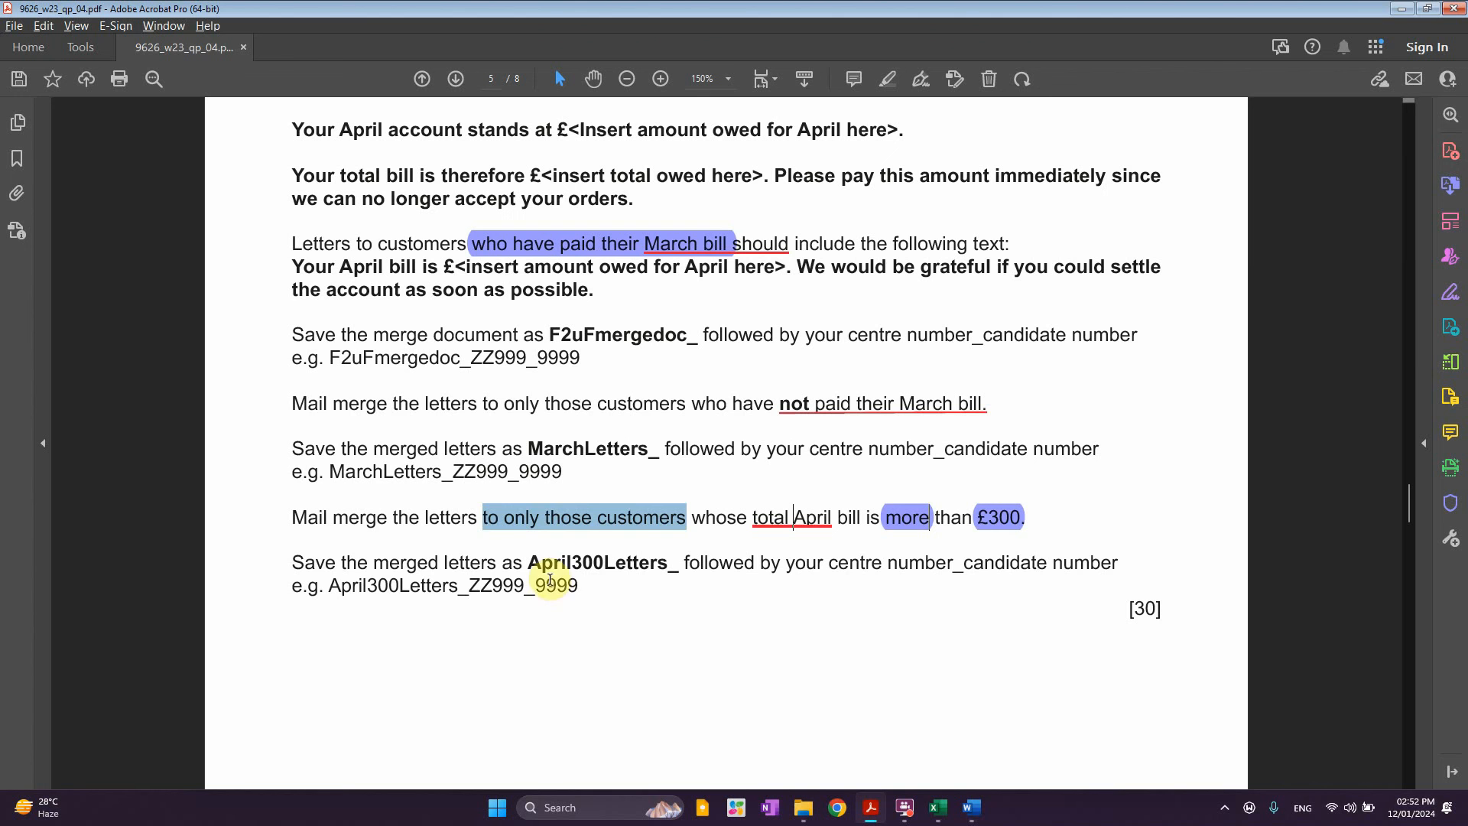
{"action": "left_click_drag", "start_coordinate": [580, 589], "coordinate": [346, 595]}
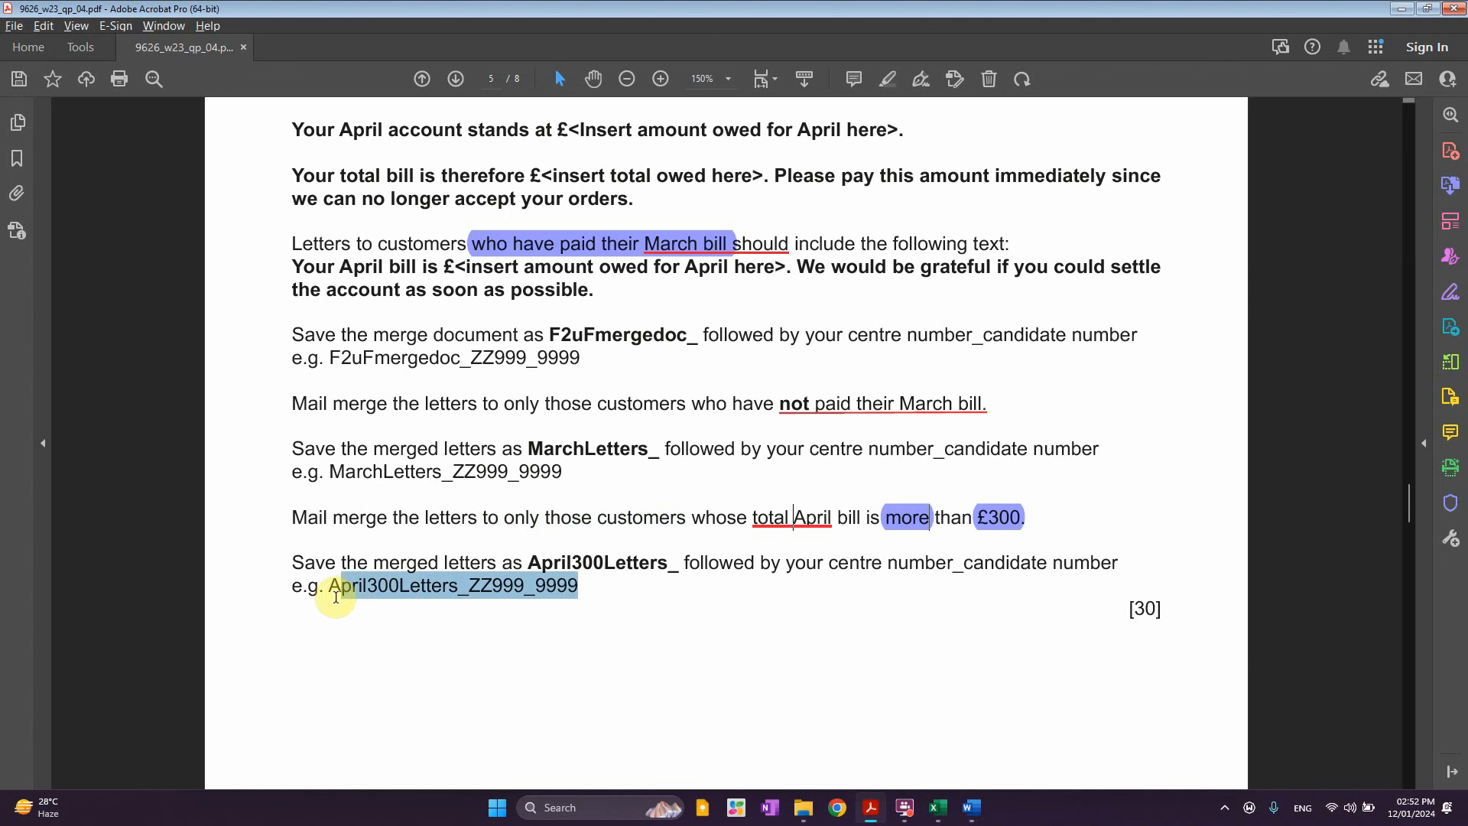
{"action": "key", "text": "alt+Tab"}
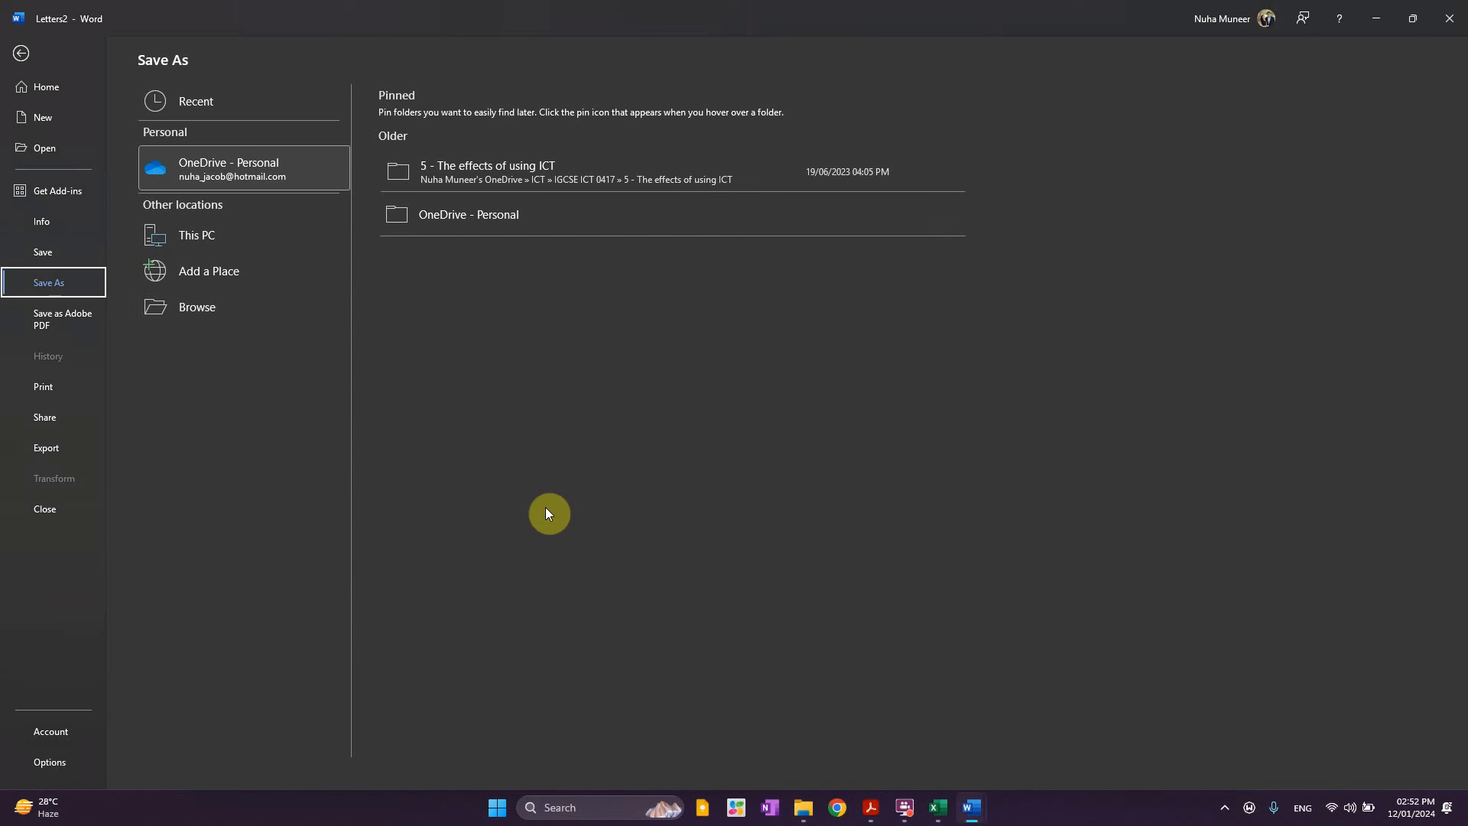
Save the letters as April300Letters_ZZ999_9999 after pasting the Examination folder path
{"action": "left_click", "coordinate": [236, 306]}
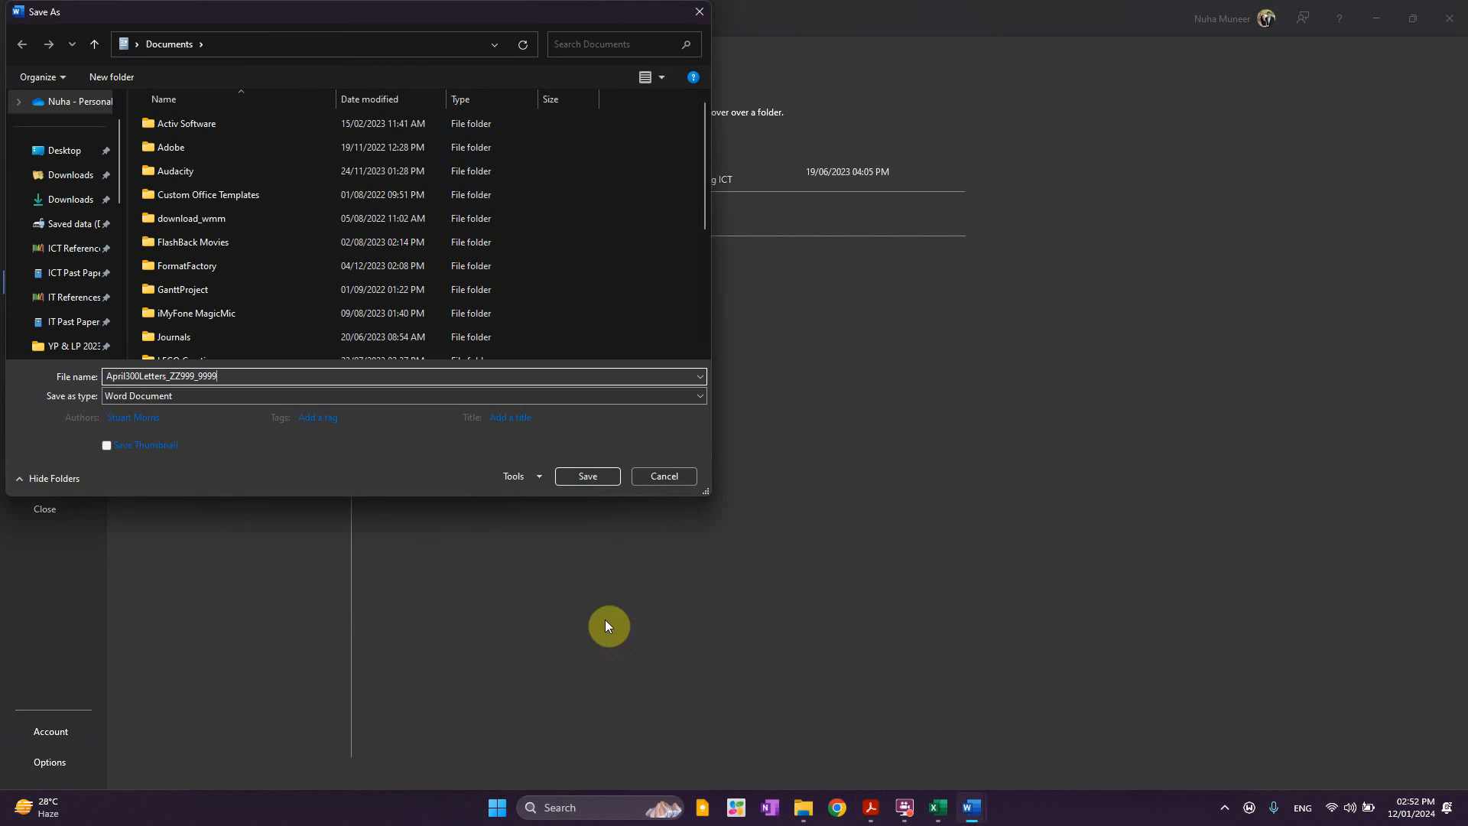
{"action": "left_click", "coordinate": [803, 808]}
{"action": "left_click", "coordinate": [691, 135]}
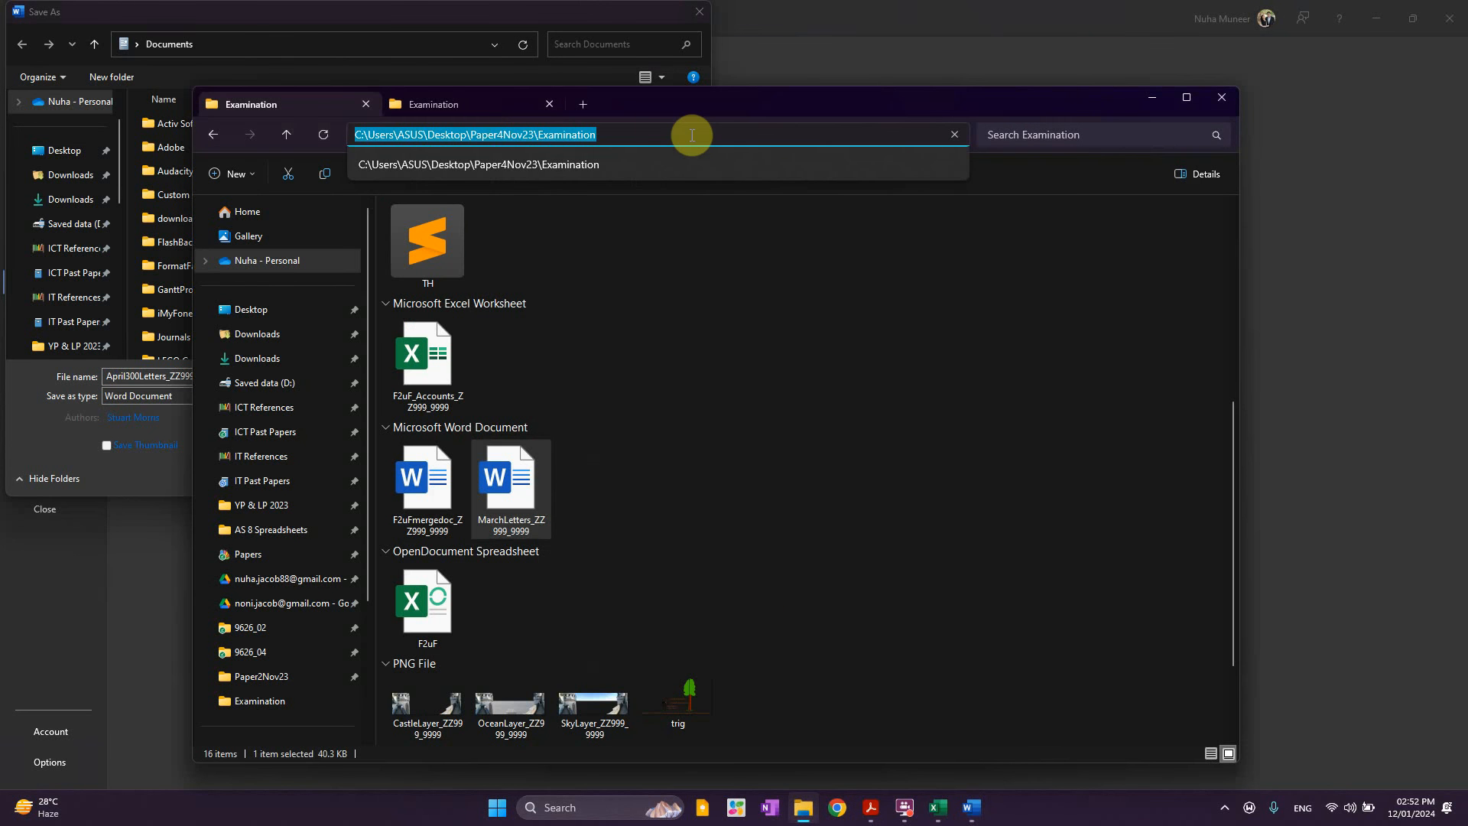
{"action": "left_click", "coordinate": [357, 20]}
{"action": "left_click", "coordinate": [331, 40]}
{"action": "type", "text": "C:\\Users\\Nuha\\Desktop\\Paper4Nov23\\Examination"}
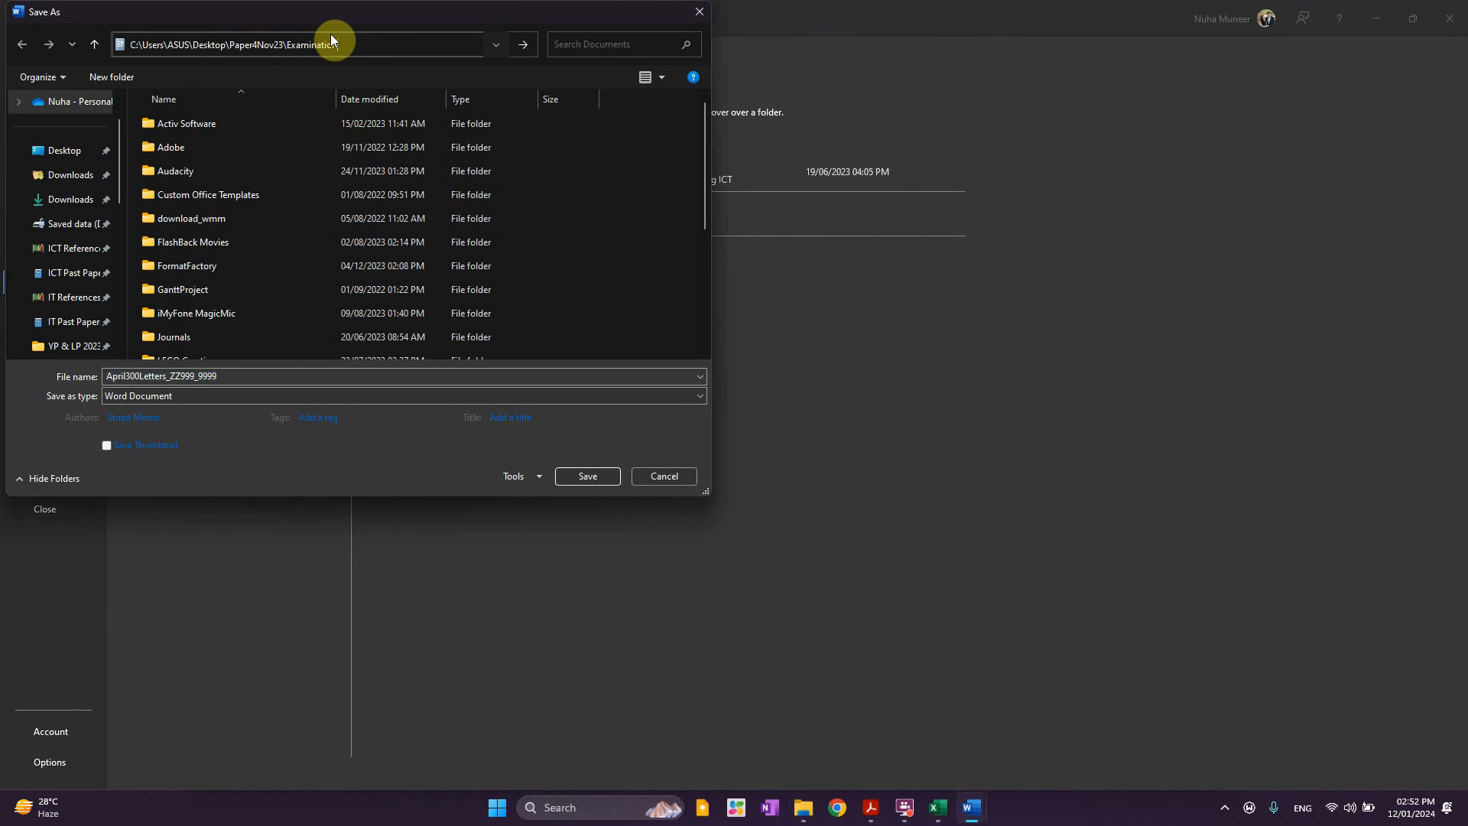
{"action": "key", "text": "Return"}
{"action": "left_click", "coordinate": [604, 476]}
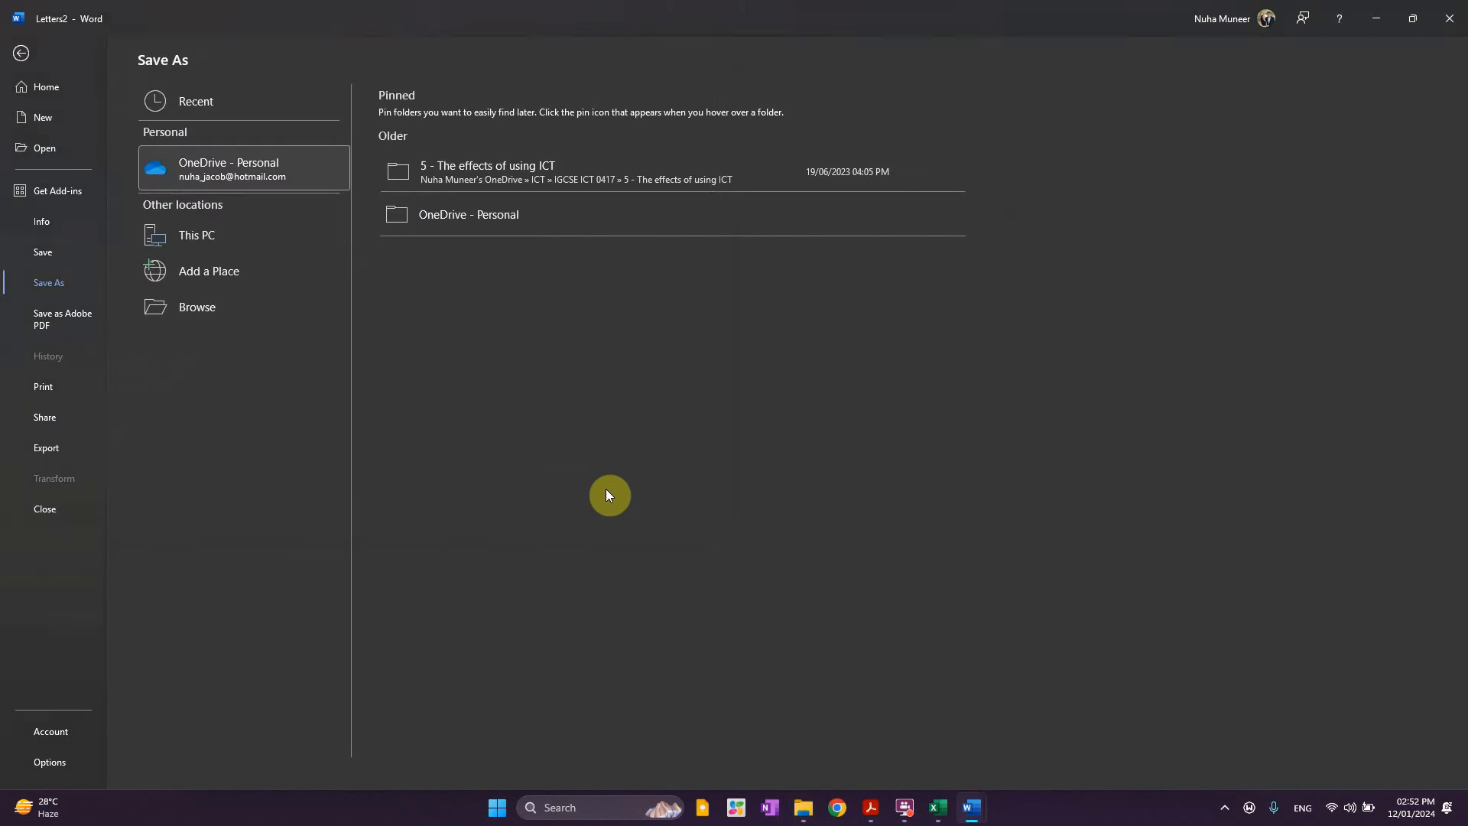
Scroll the question paper past the April300Letters_ZZ999_9999 save instruction to Task 3 on page 6
{"action": "left_click", "coordinate": [871, 808]}
{"action": "scroll", "coordinate": [904, 648], "scroll_direction": "down", "scroll_amount": 6}
{"action": "scroll", "coordinate": [904, 648], "scroll_direction": "up", "scroll_amount": 10}
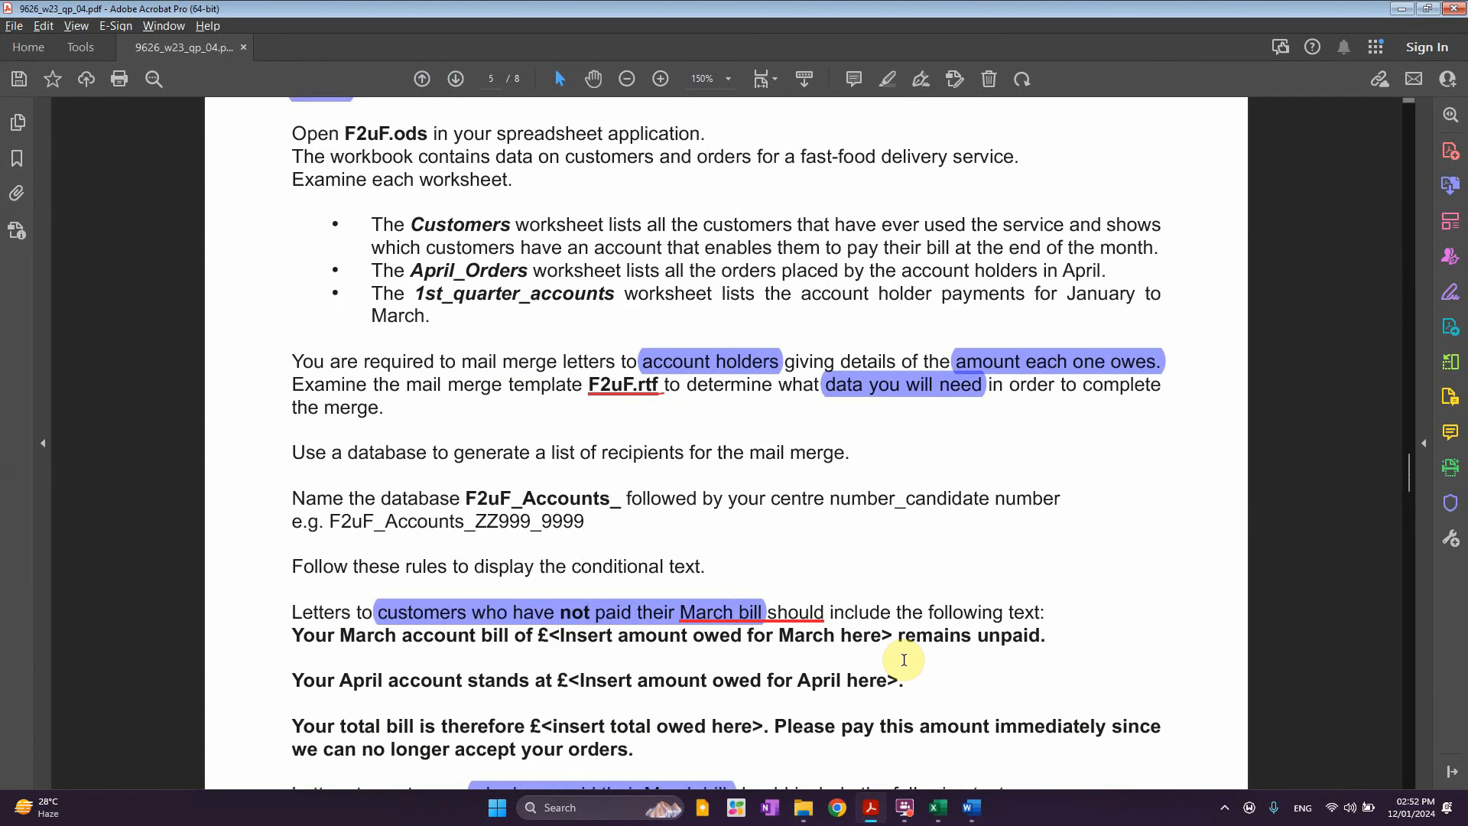
{"action": "scroll", "coordinate": [904, 659], "scroll_direction": "up", "scroll_amount": 4}
{"action": "scroll", "coordinate": [904, 660], "scroll_direction": "down", "scroll_amount": 4}
{"action": "scroll", "coordinate": [904, 660], "scroll_direction": "down", "scroll_amount": 10}
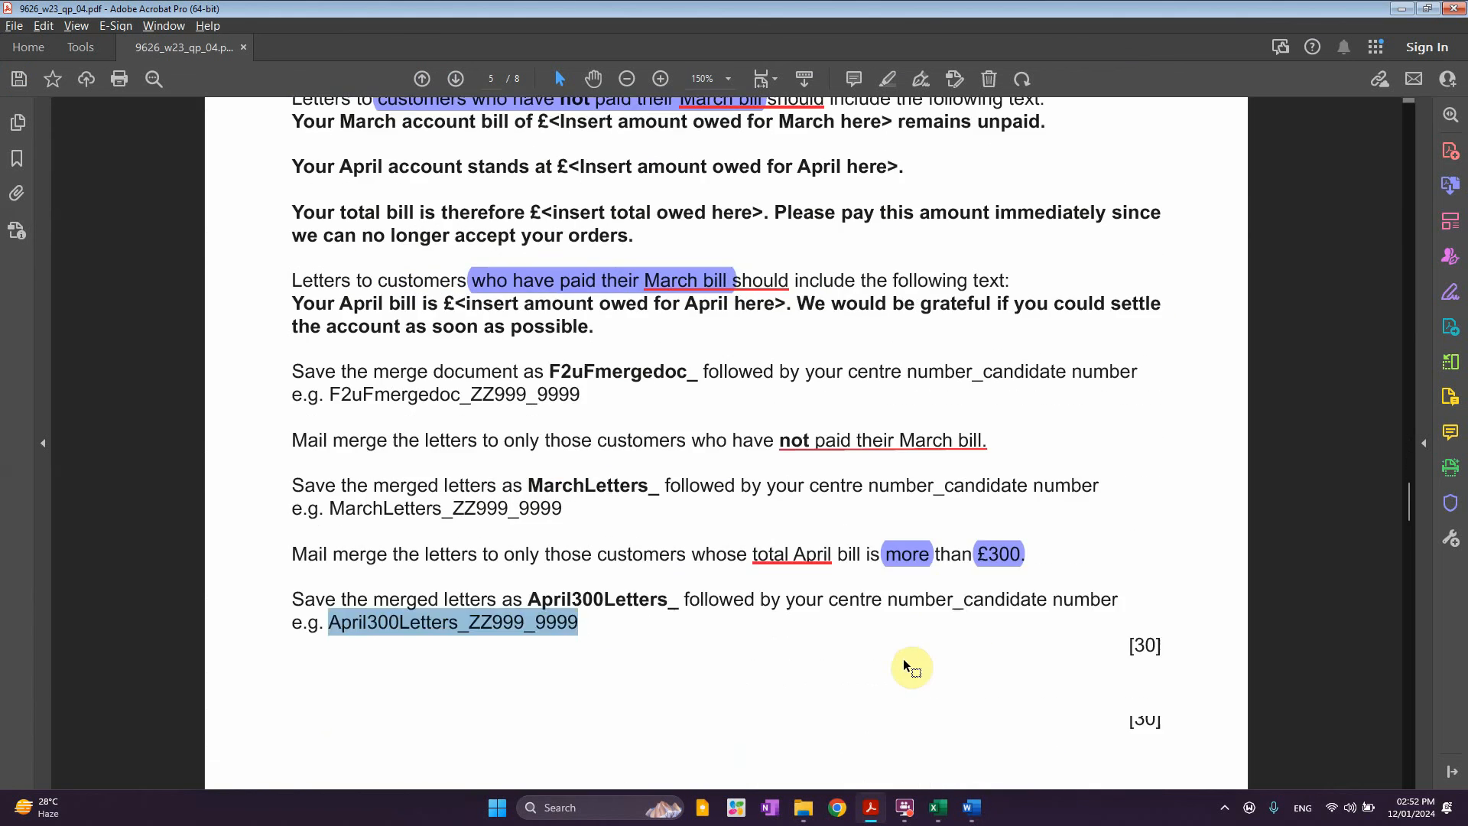